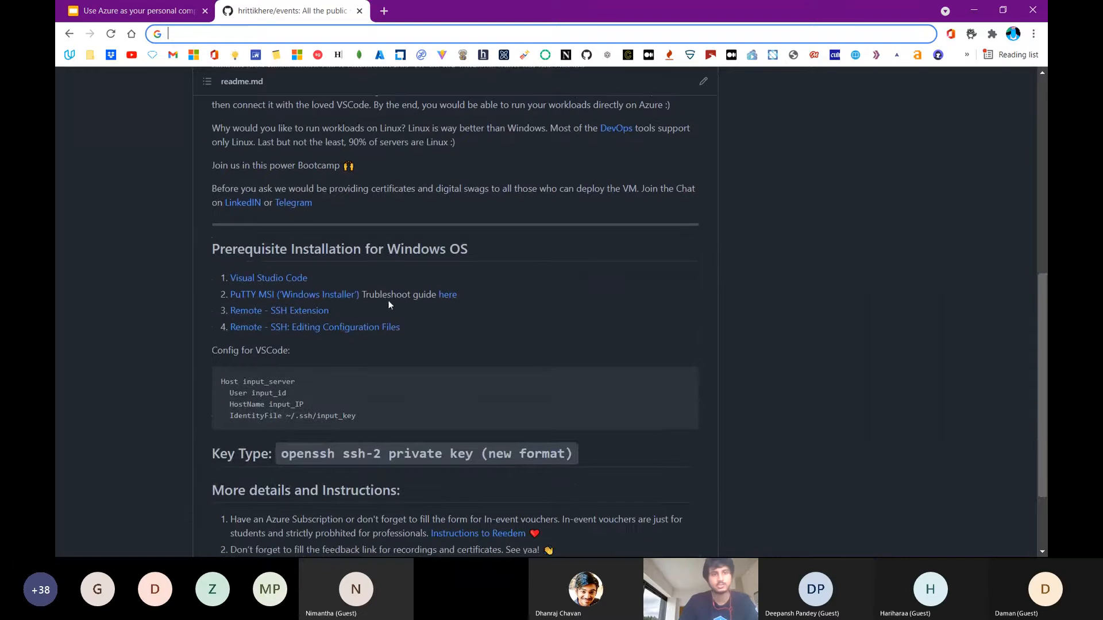
Review the Windows prerequisites and VSCode config in the events readme and open the linked voucher redemption instructions
left_click_drag(214, 273, 419, 329)
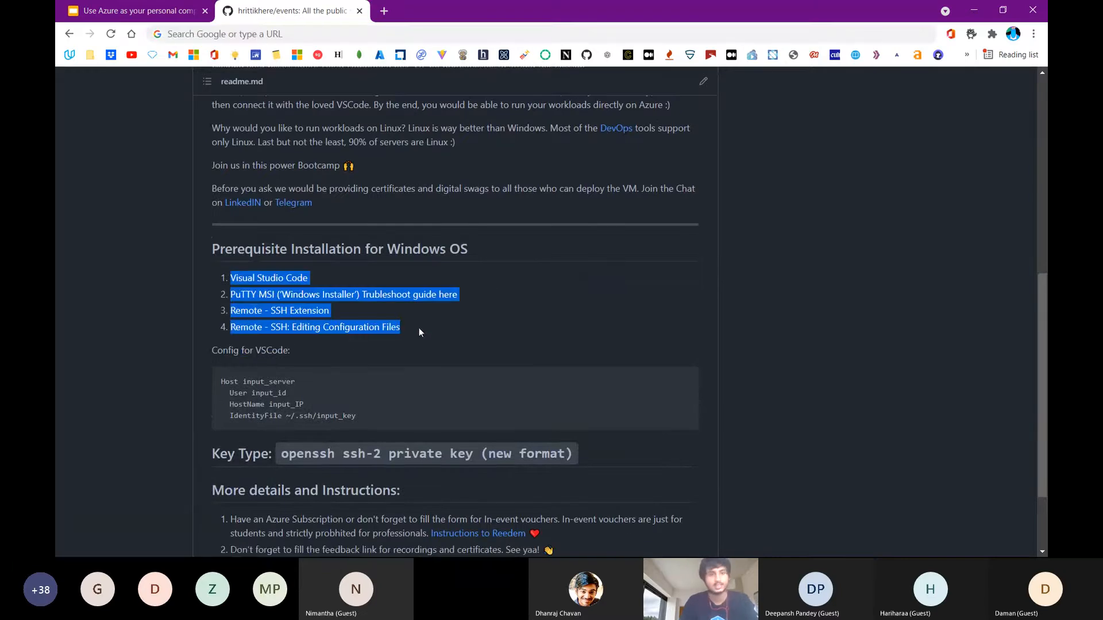
left_click(365, 245)
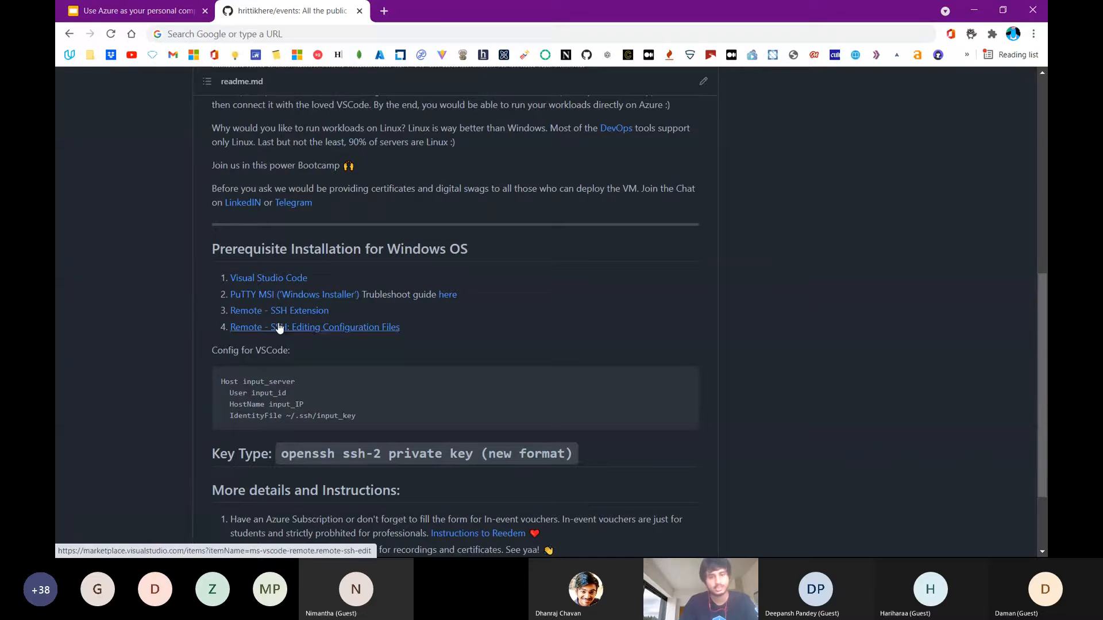
scroll(316, 372, "down", 1)
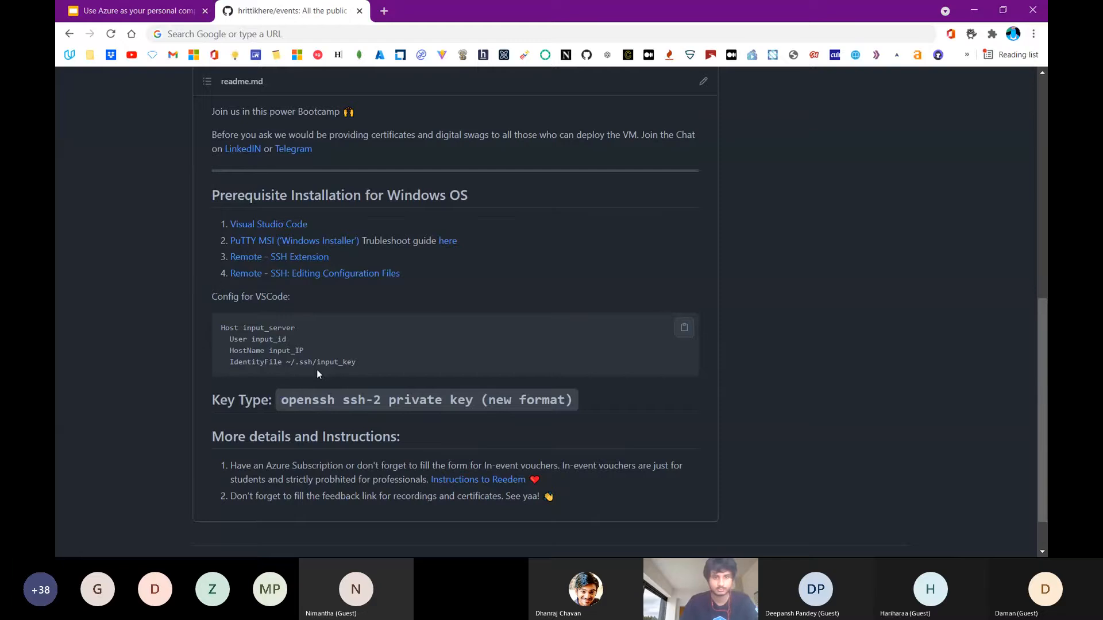
left_click(501, 485)
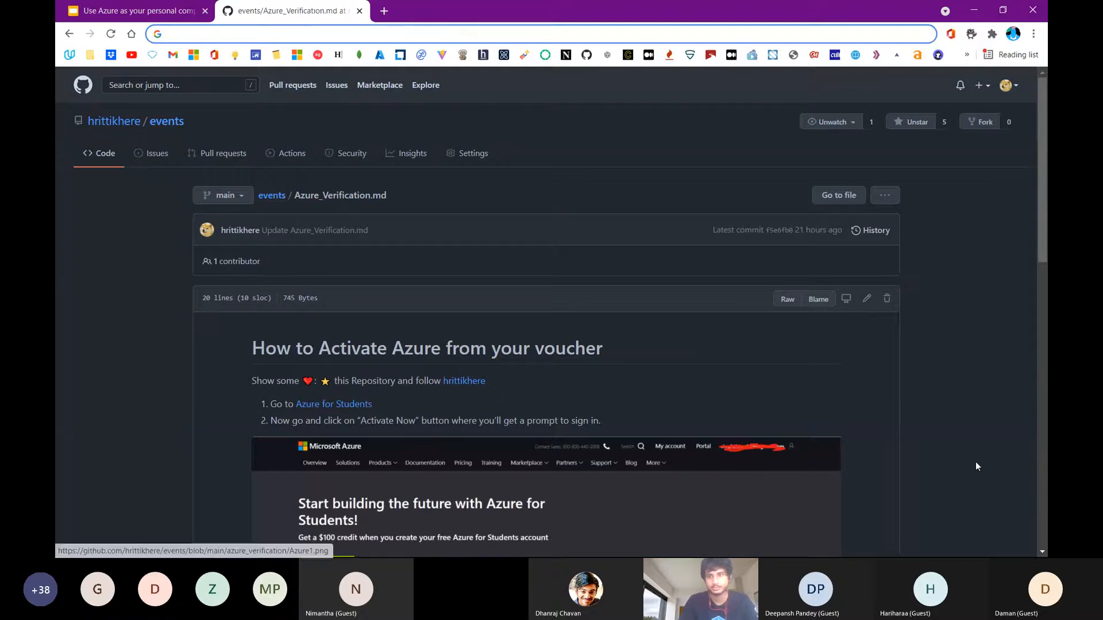
Switch to the Teams meeting and post the link to the Azure_Verification.md page in the meeting chat
left_click(941, 497)
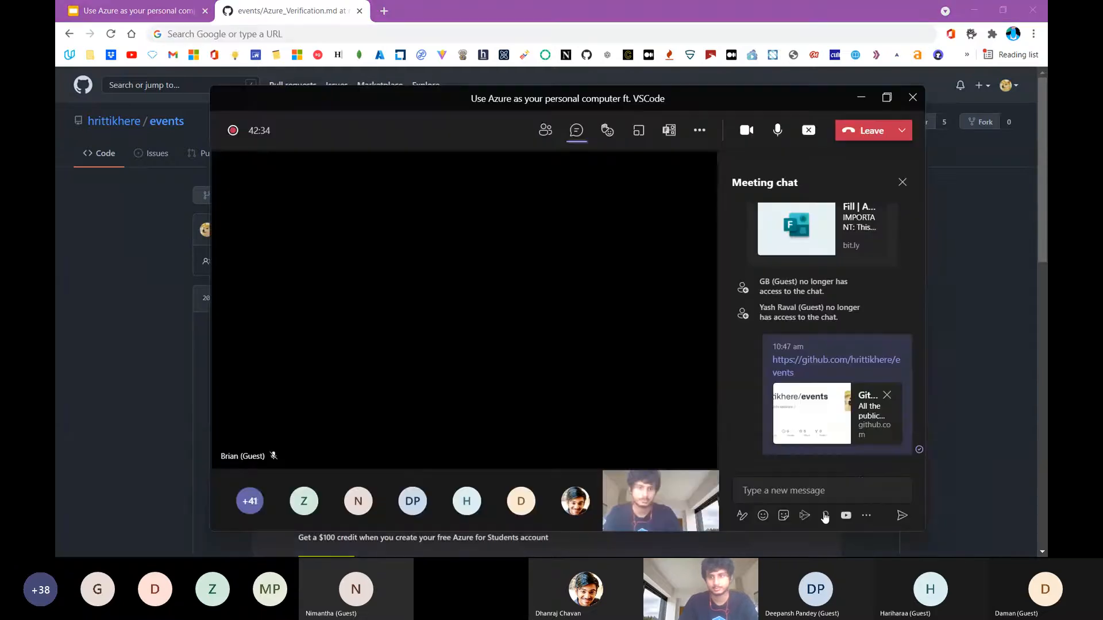
left_click(860, 490)
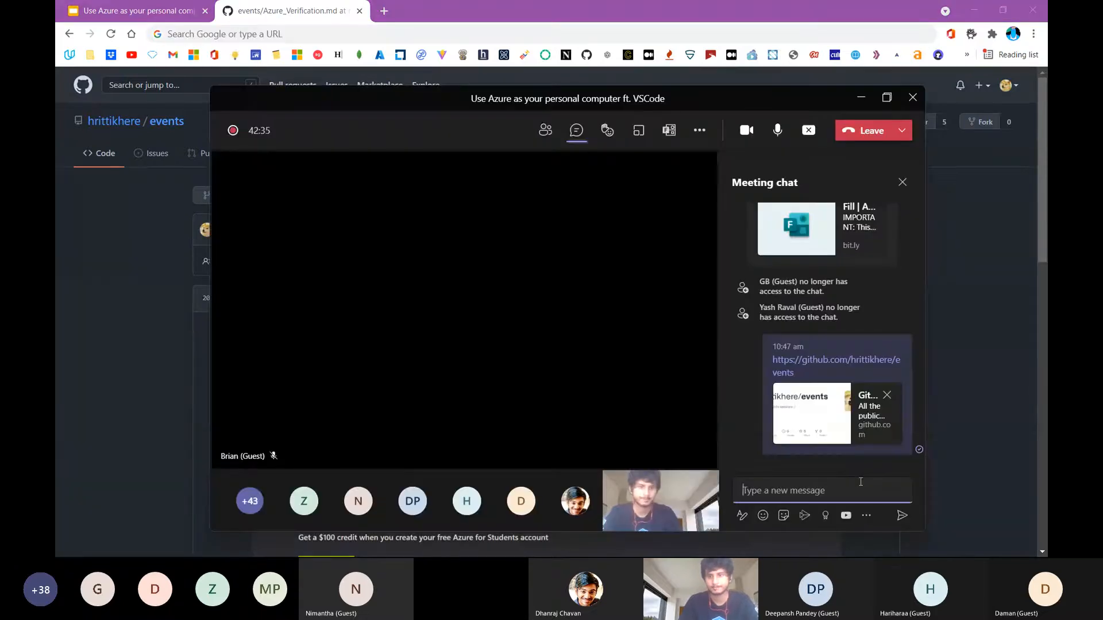
type("https://github.com/hrittikhere/events/blob/main/Azure_Verification.md")
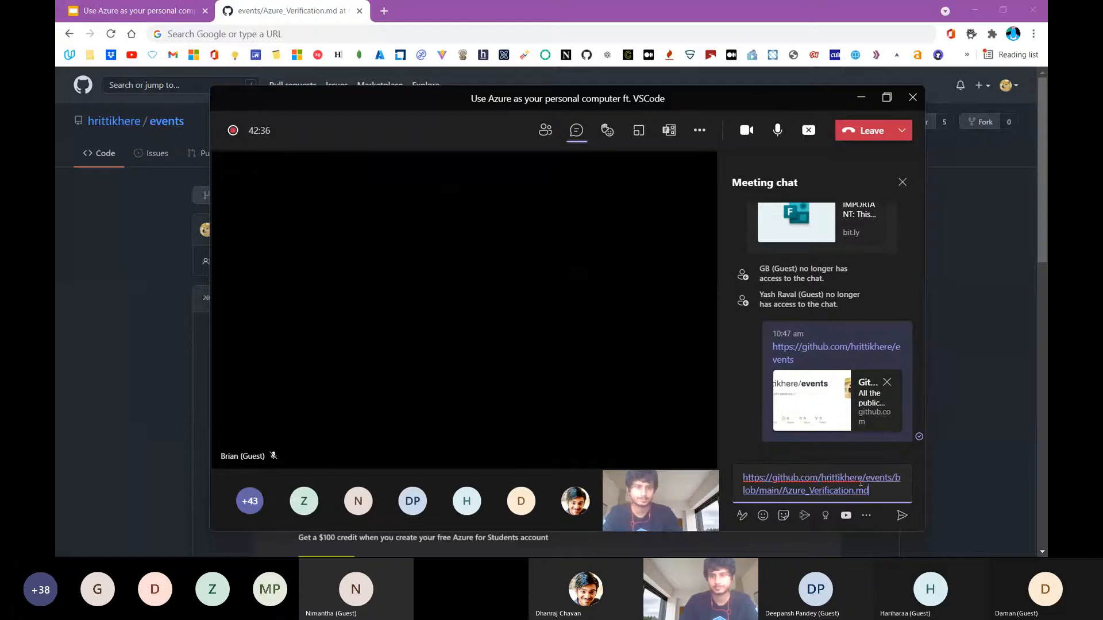
left_click(902, 516)
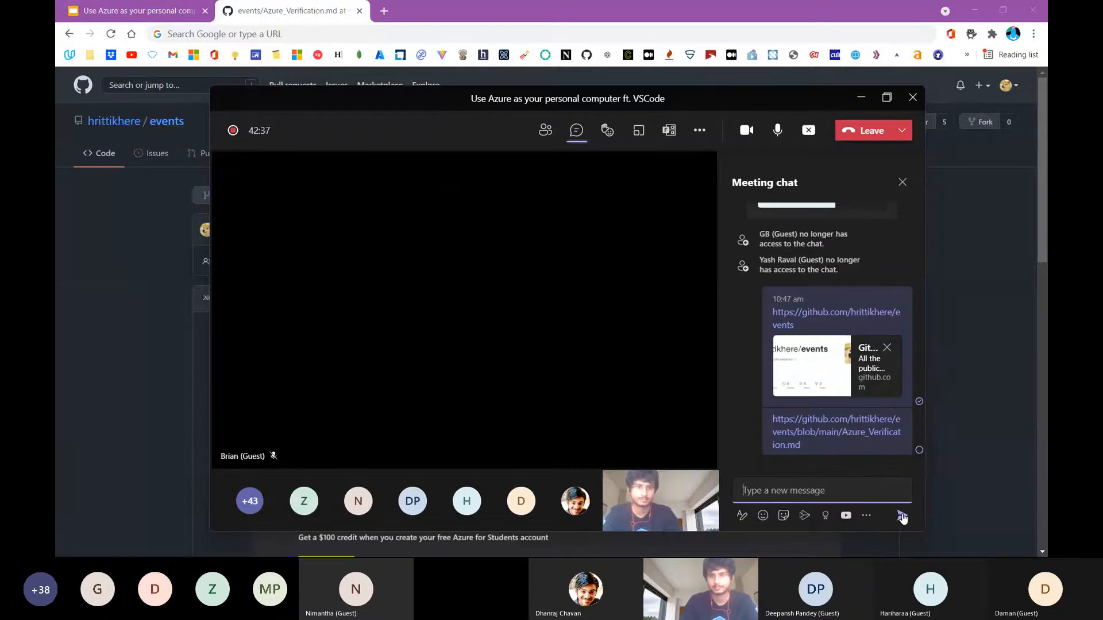
Launch the draft poll "Are you in Azure Portal?" in the meeting and close the polls list
left_click(698, 127)
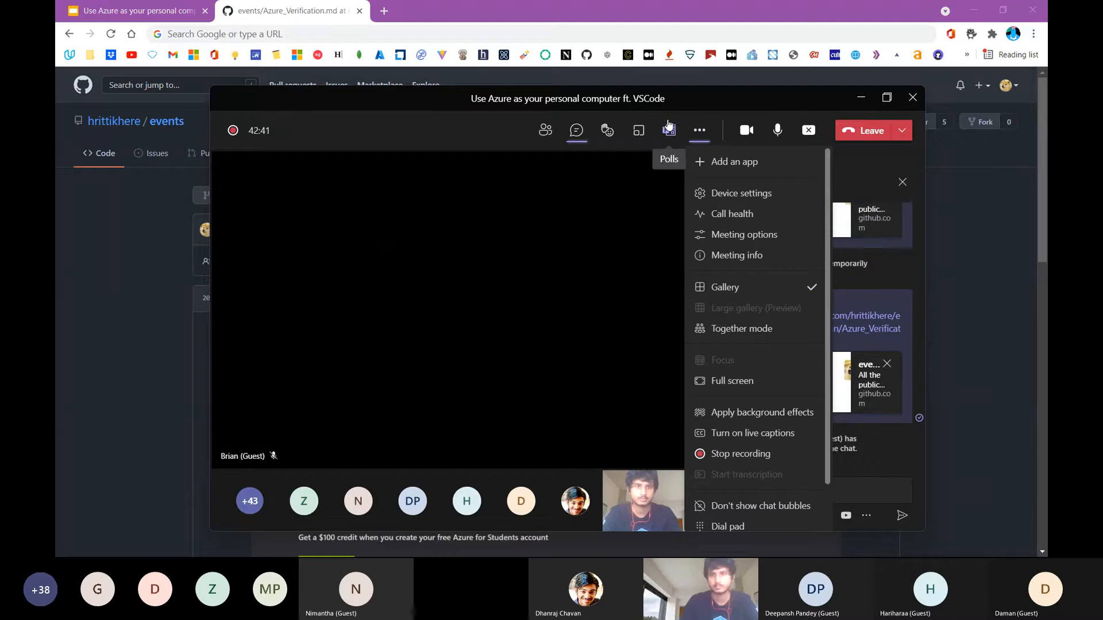
left_click(668, 125)
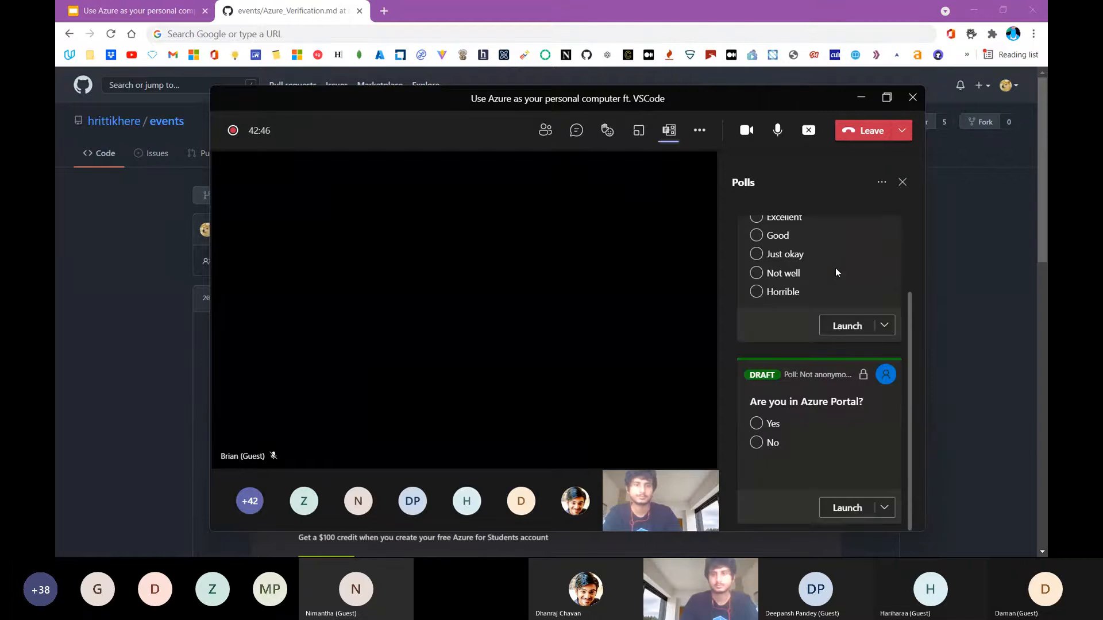
left_click(832, 510)
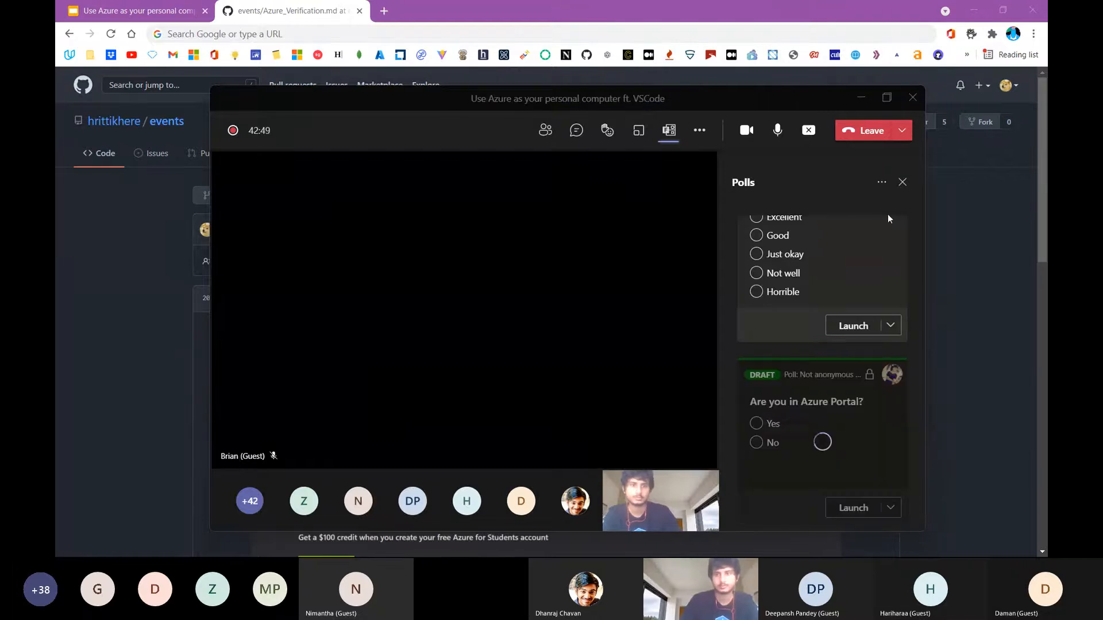
left_click(904, 184)
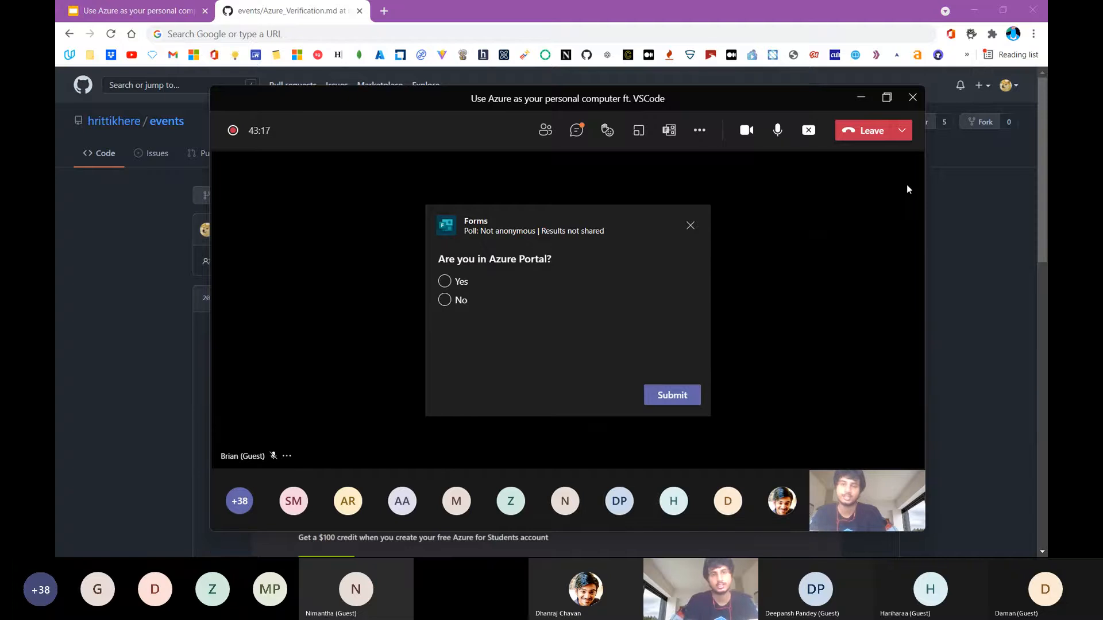
In the browser, find the "What is DevOps?" article by searching for "devops p3r" and copy its address
left_click(385, 34)
type("devops p3r")
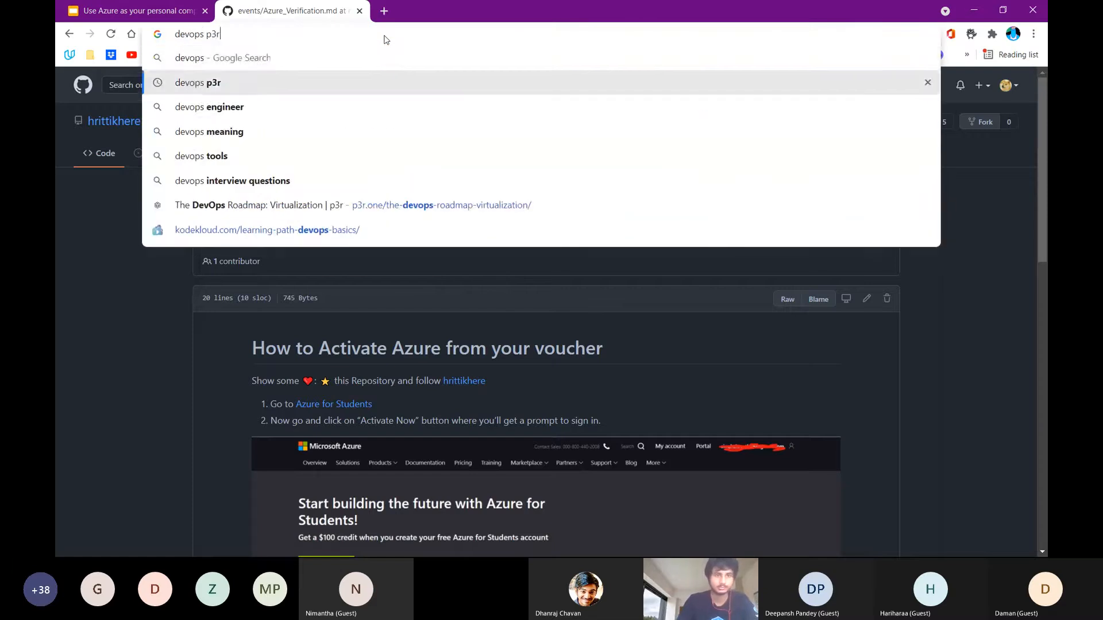
key("Return")
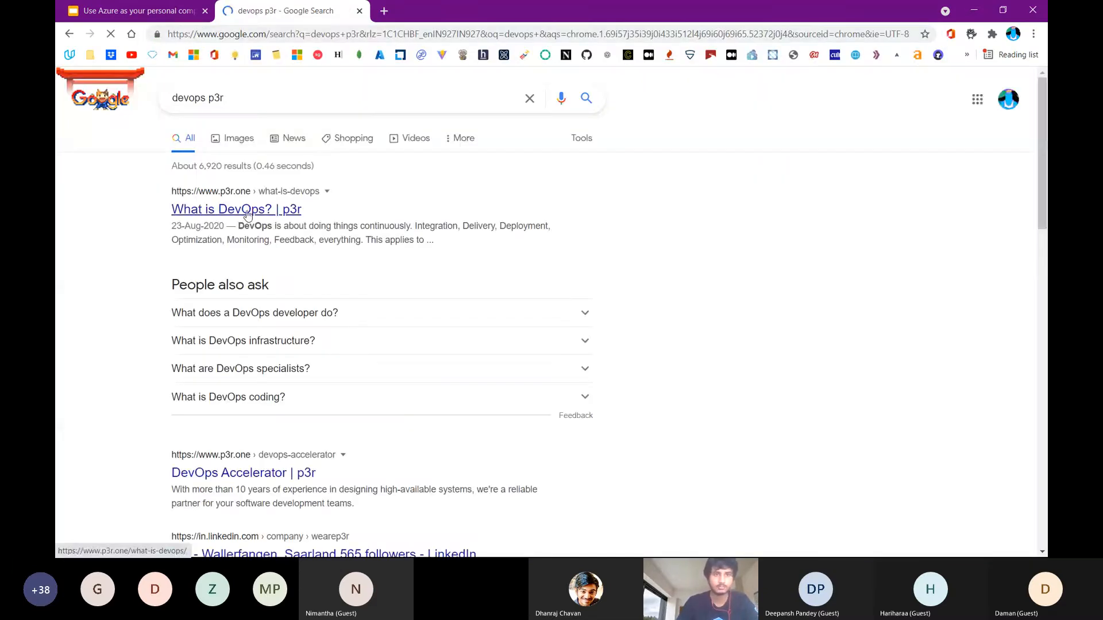
left_click(247, 213)
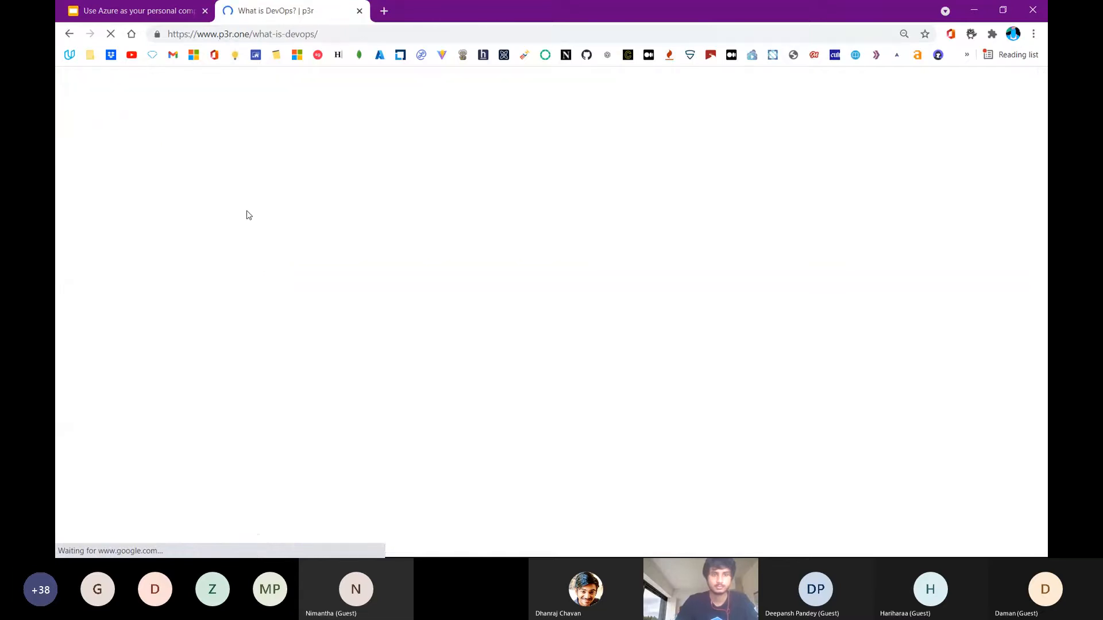
key("ctrl+l")
key("BackSpace")
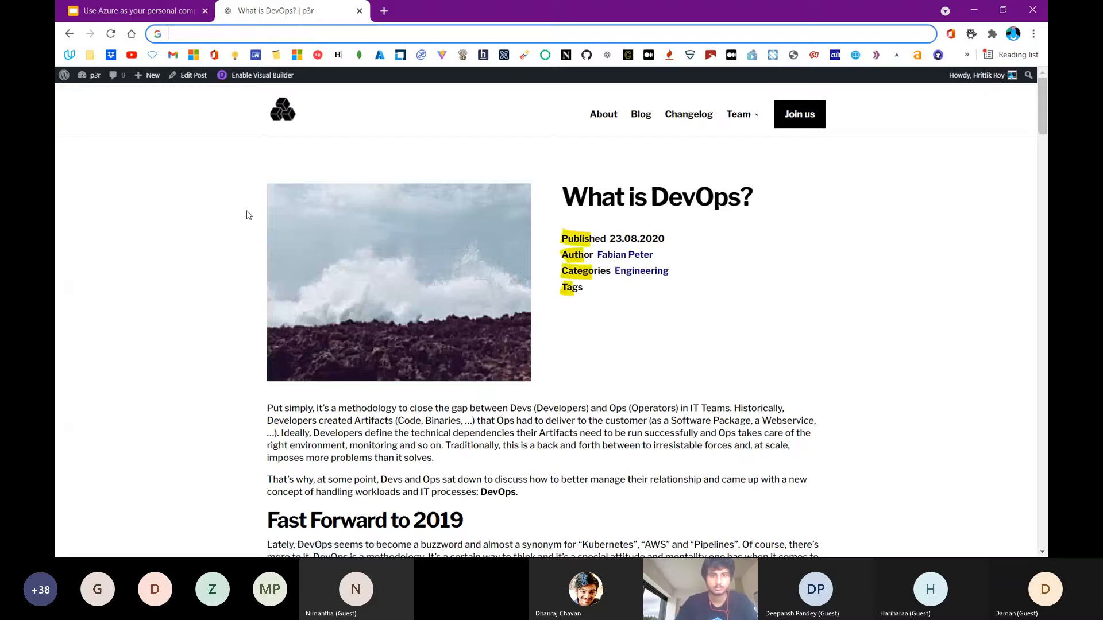
scroll(246, 215, "down", 20)
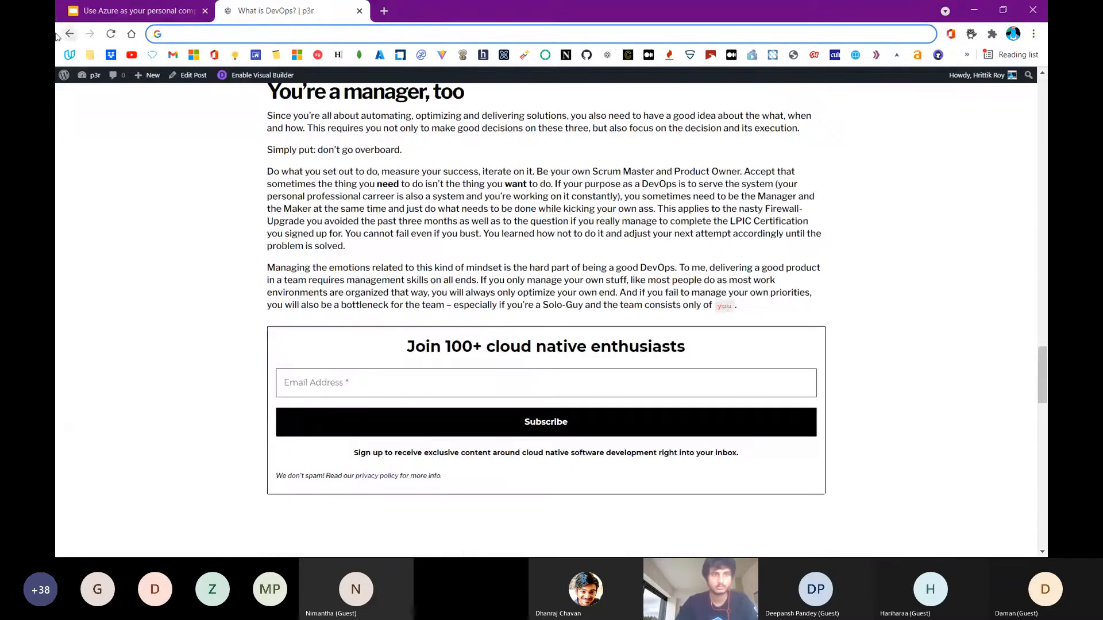
Return to the search results, add the author's first name to "devops p3r" and look through the matches
left_click(69, 33)
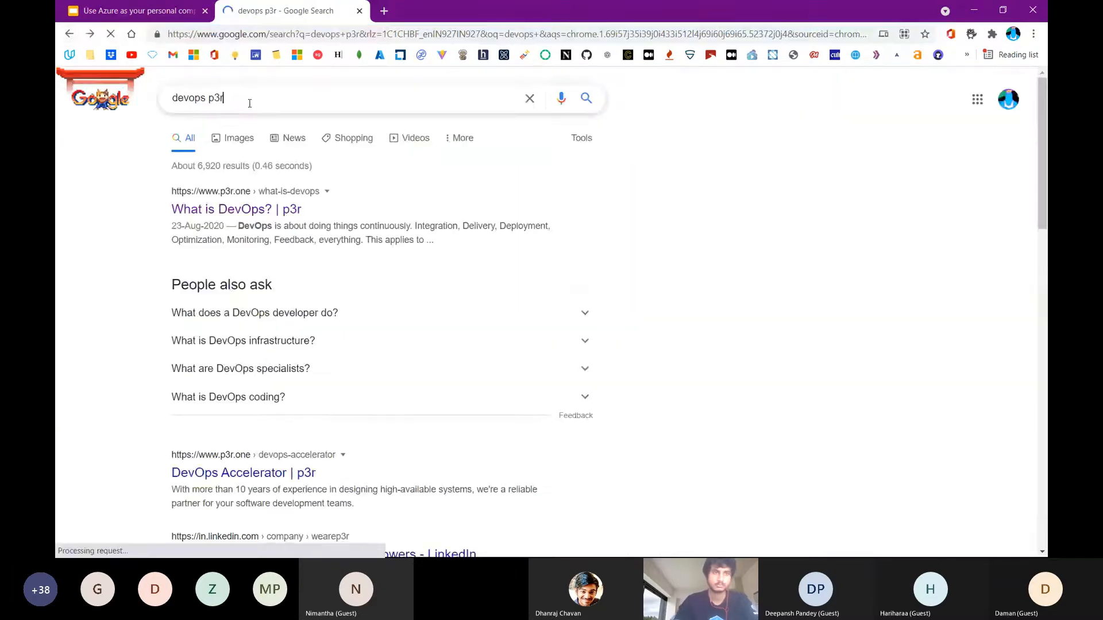
left_click(249, 98)
type("hrittik")
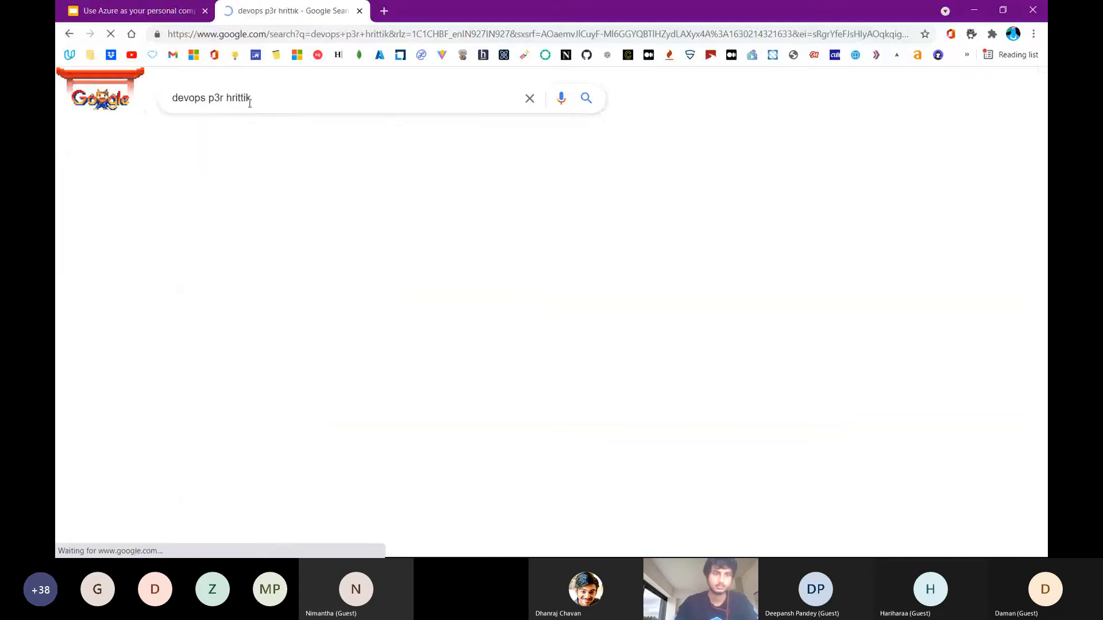
scroll(282, 322, "down", 15)
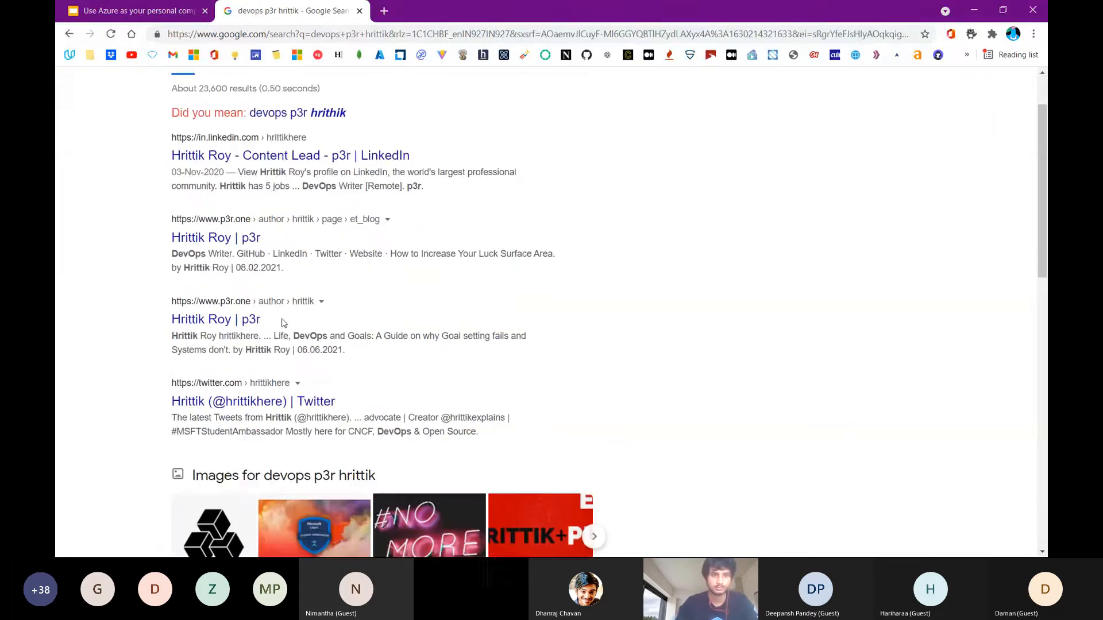
scroll(282, 323, "up", 7)
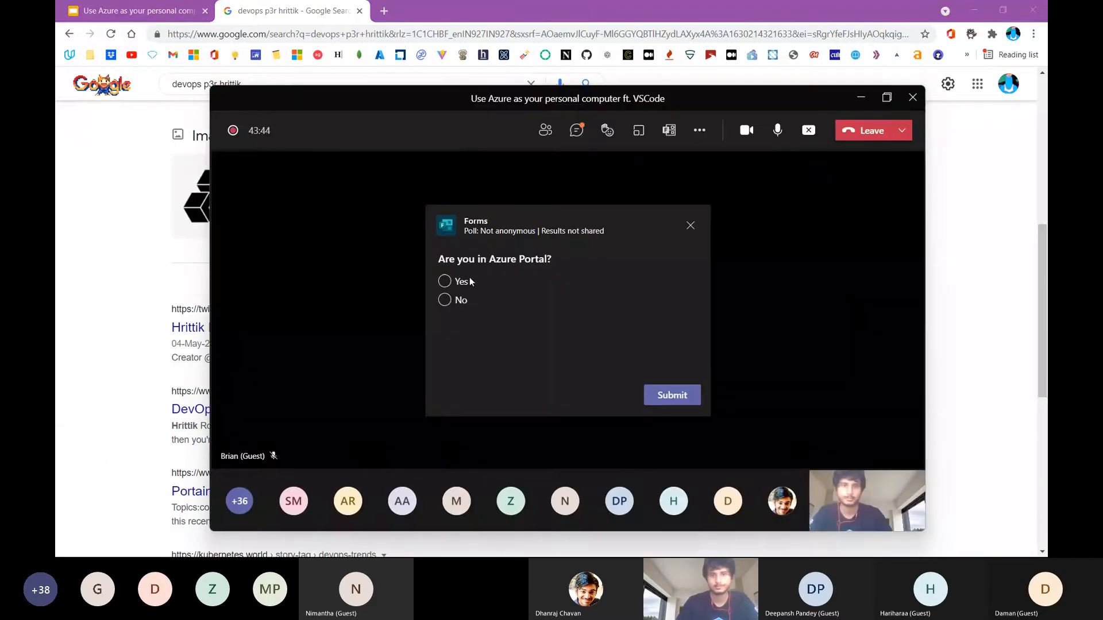
Submit Yes as the answer to the "Are you in Azure Portal?" poll in the Teams meeting
left_click(445, 281)
left_click(671, 395)
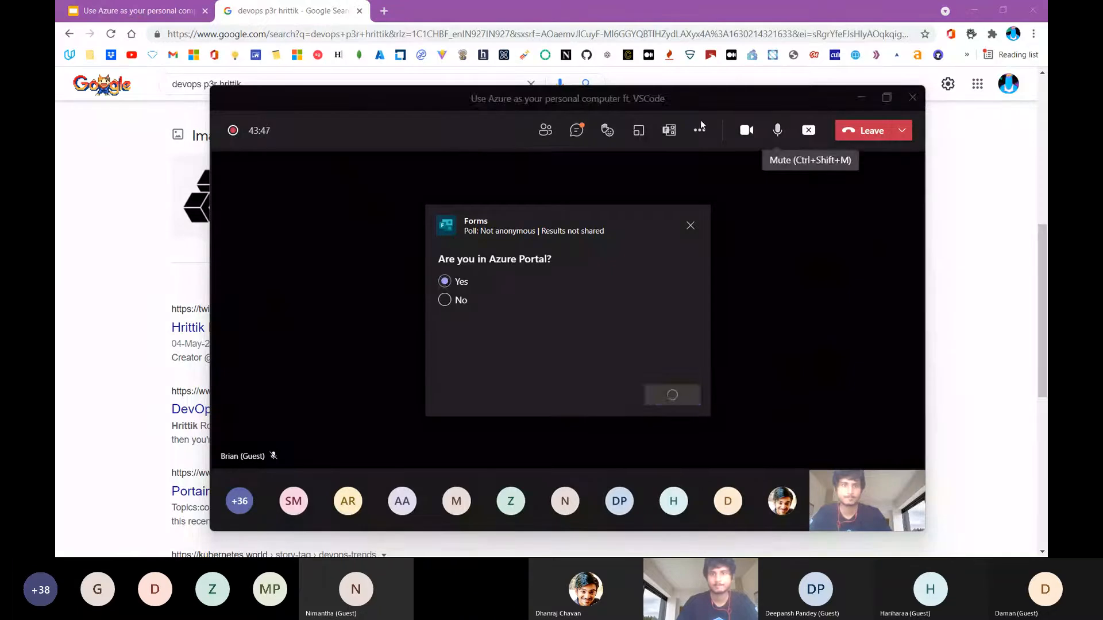
mouse_move(601, 131)
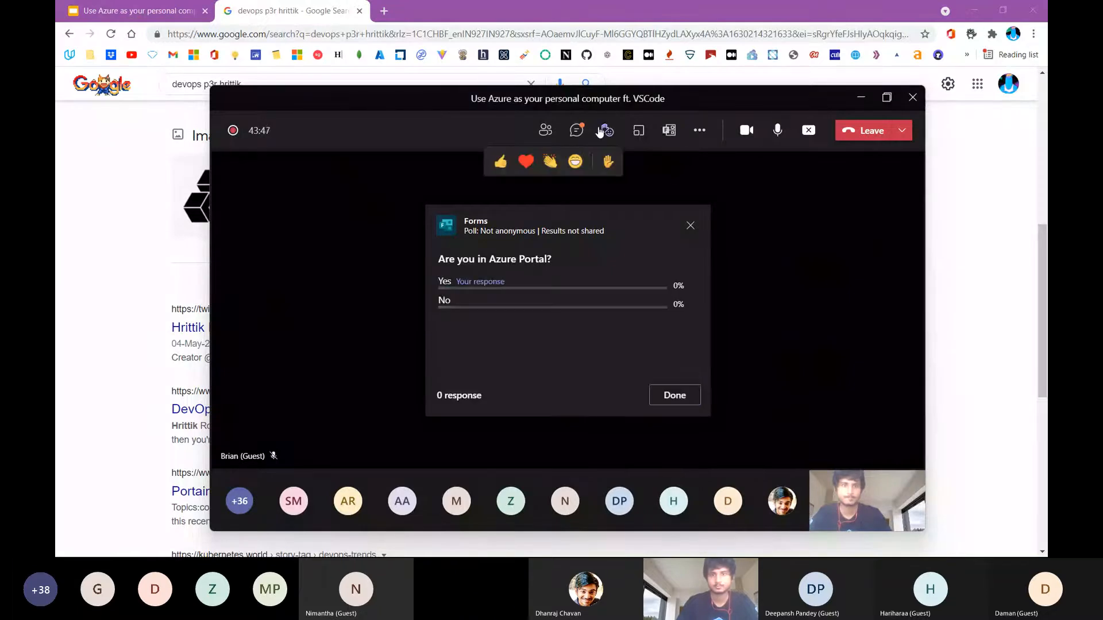
left_click(576, 131)
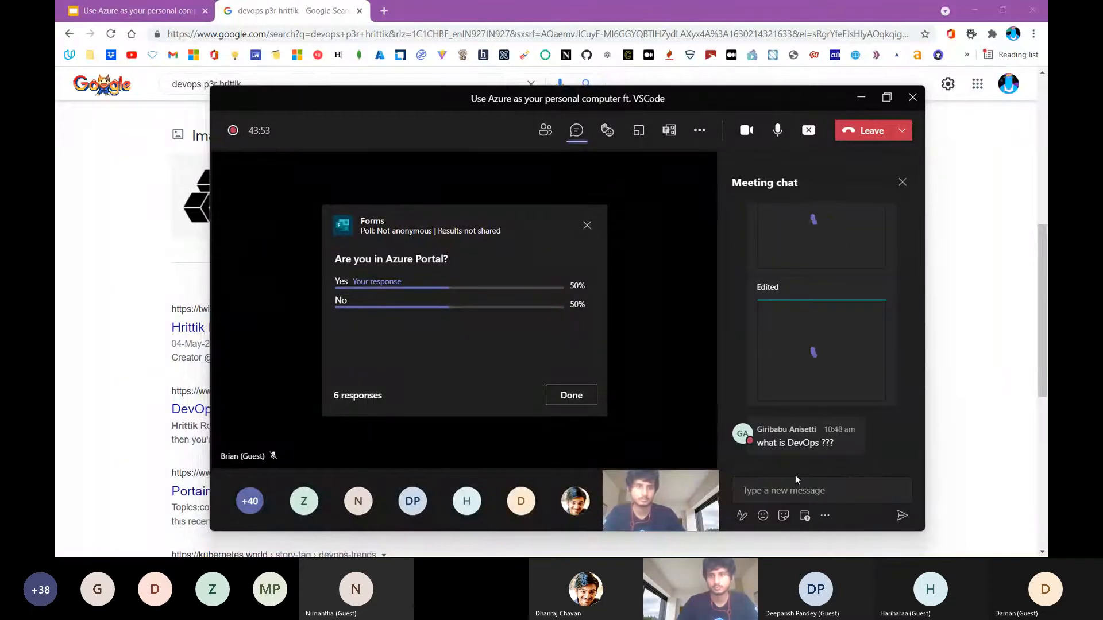
left_click(801, 495)
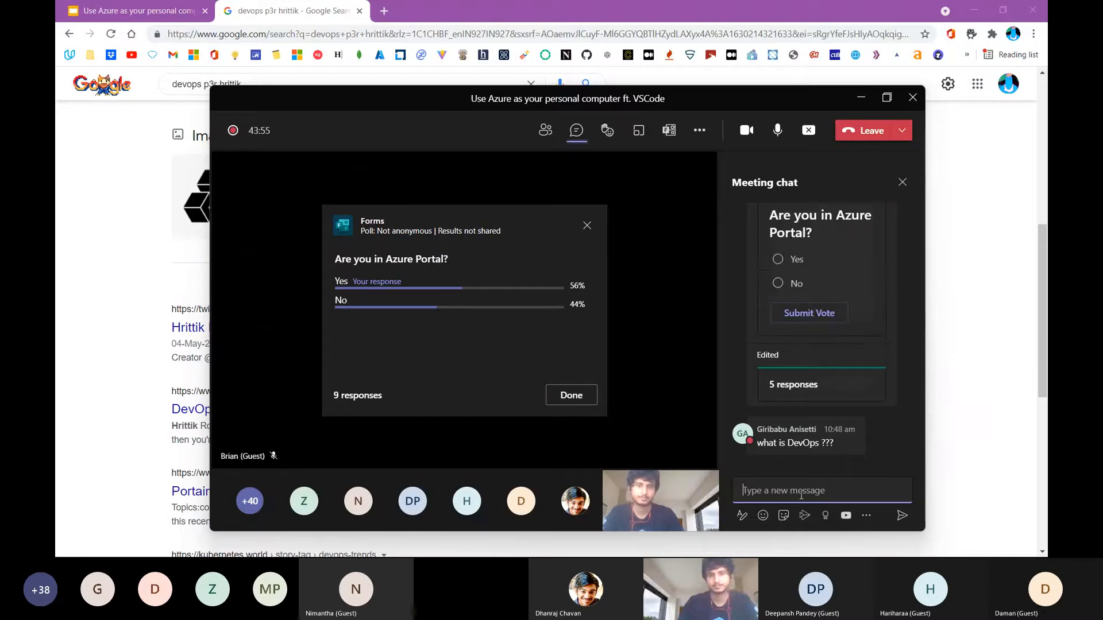
type("https://www.p3r.one/what-is-devops/")
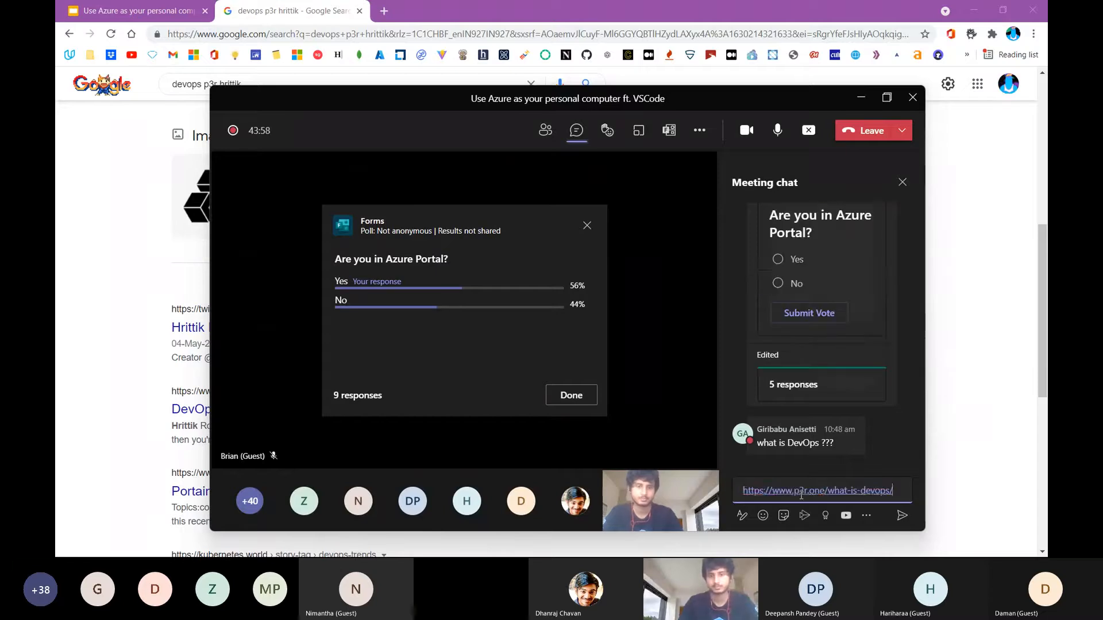
key("Return")
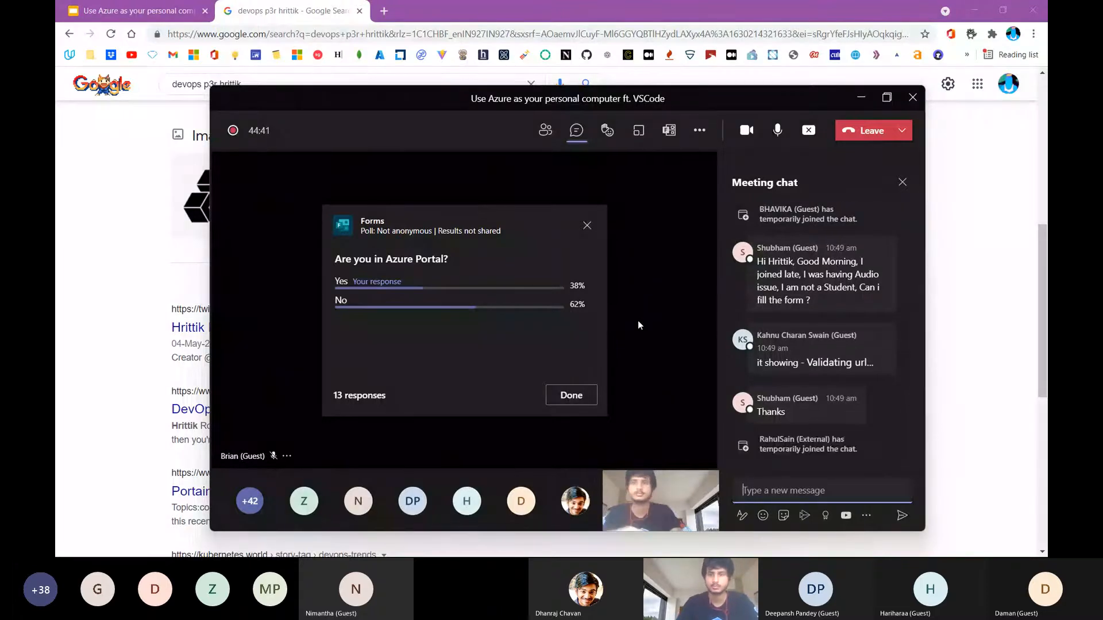
Return the browser to the "devops p3r" results and send portal.azure.com in the Teams meeting chat
left_click(164, 168)
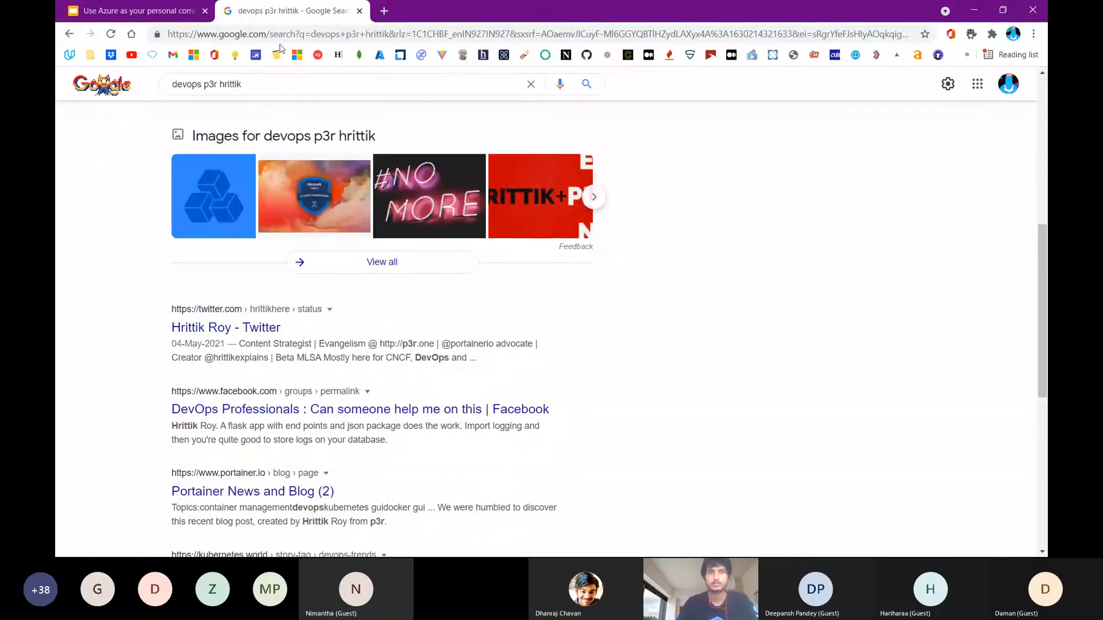
left_click(76, 41)
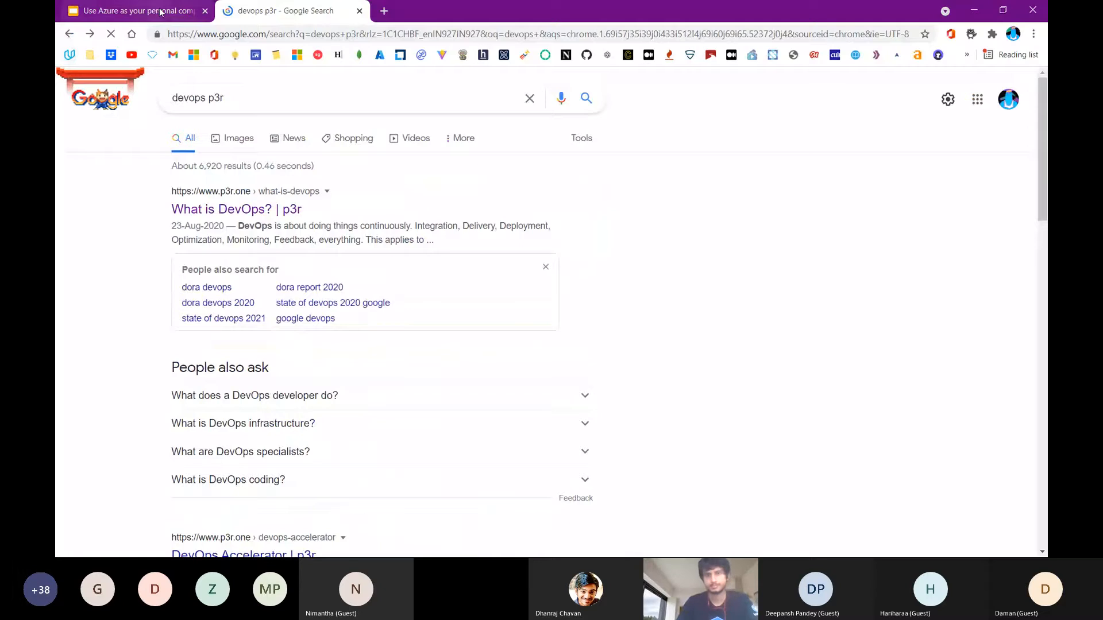
key("alt+Tab")
left_click(816, 484)
type("p")
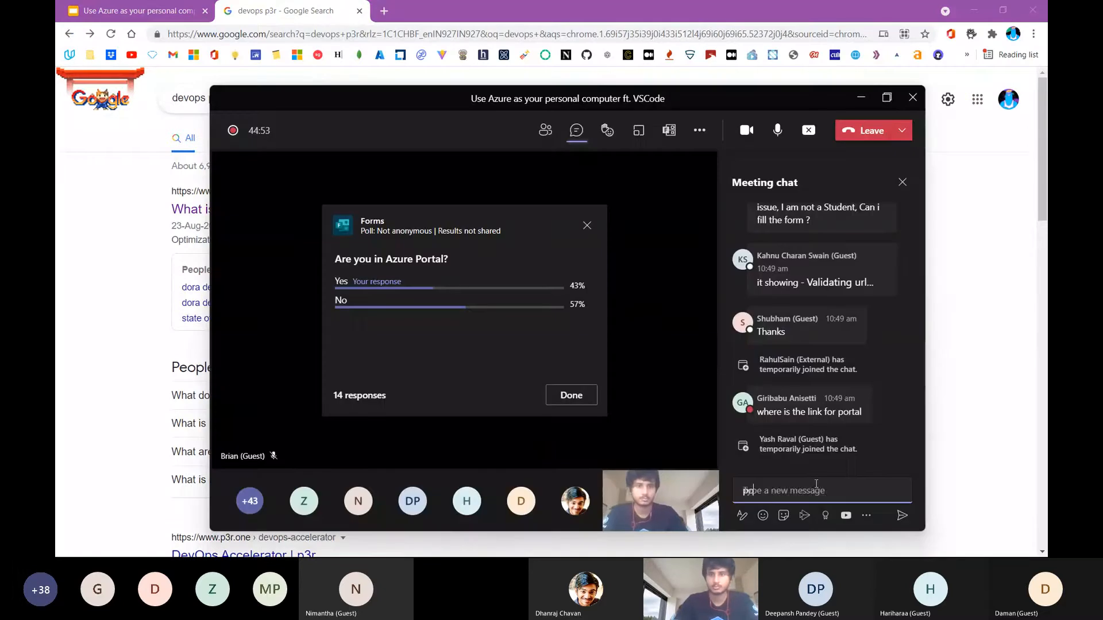
type("ortal.azure.com")
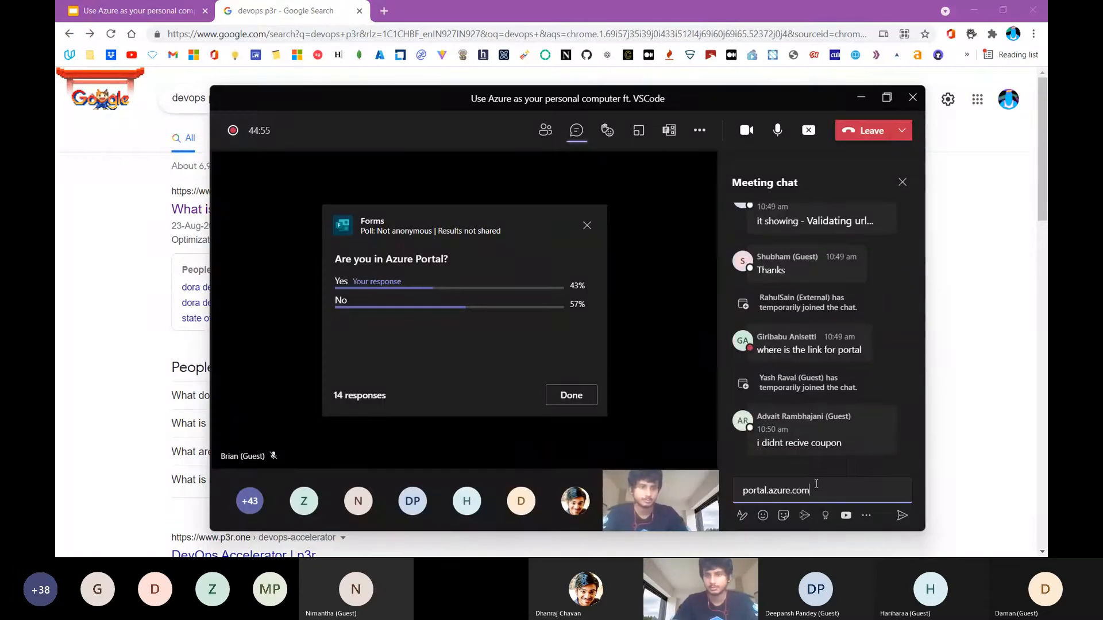
key("Return")
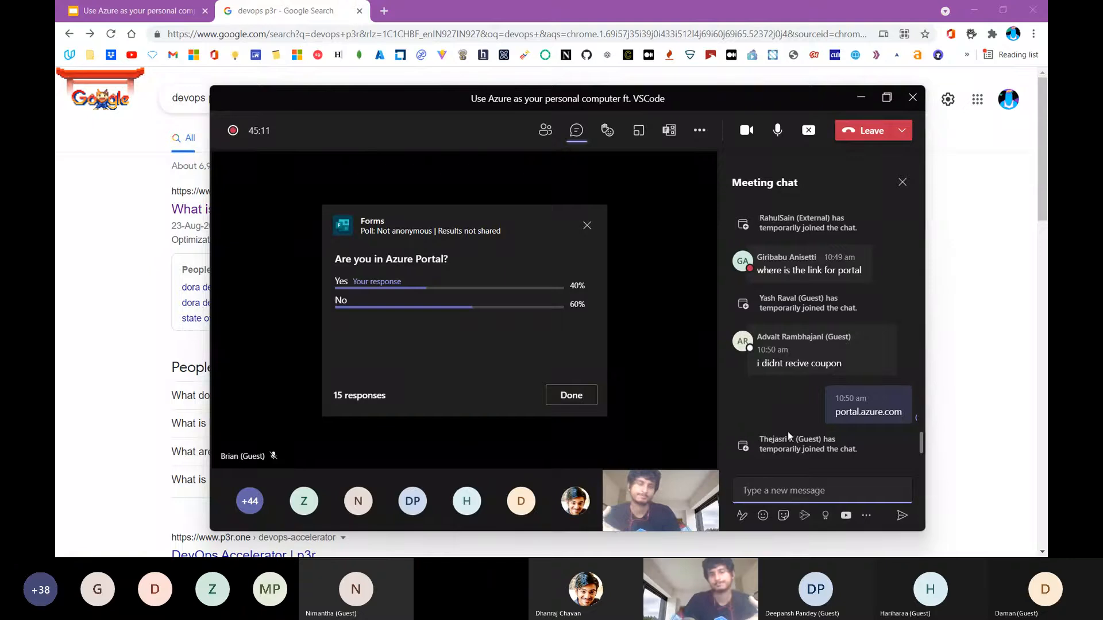
Close the poll results in the meeting window and show the list of meeting participants
left_click(573, 395)
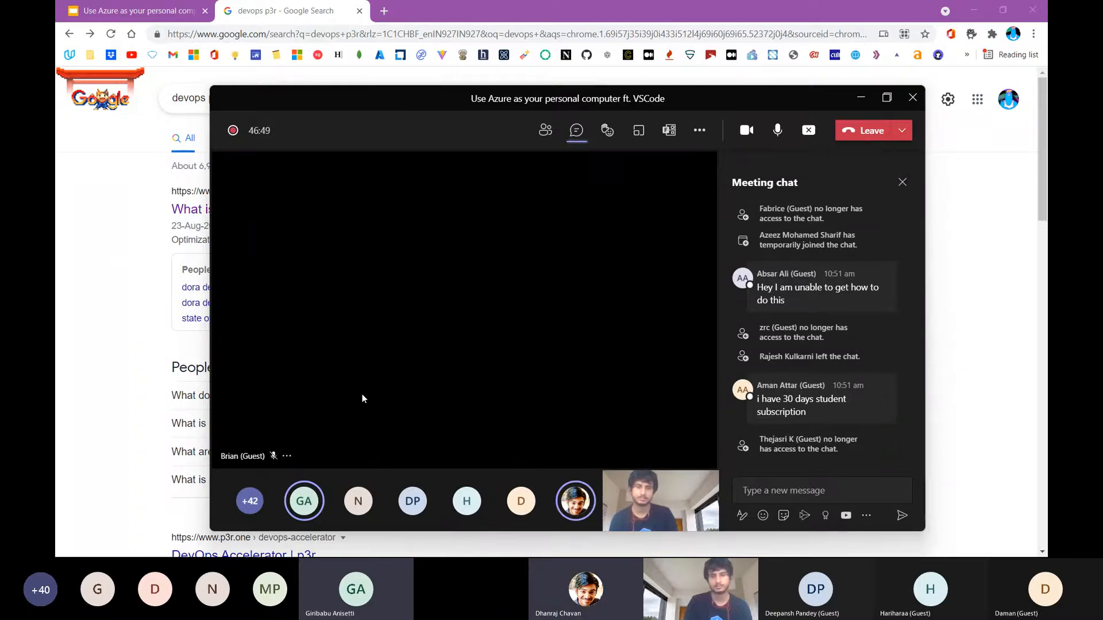
mouse_move(304, 513)
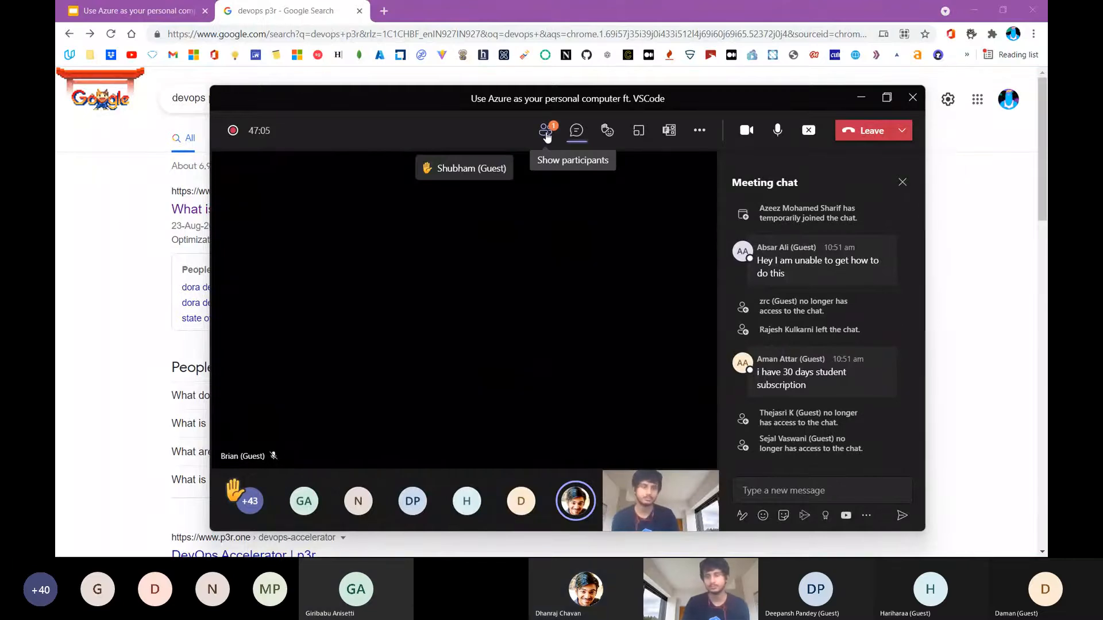
left_click(546, 133)
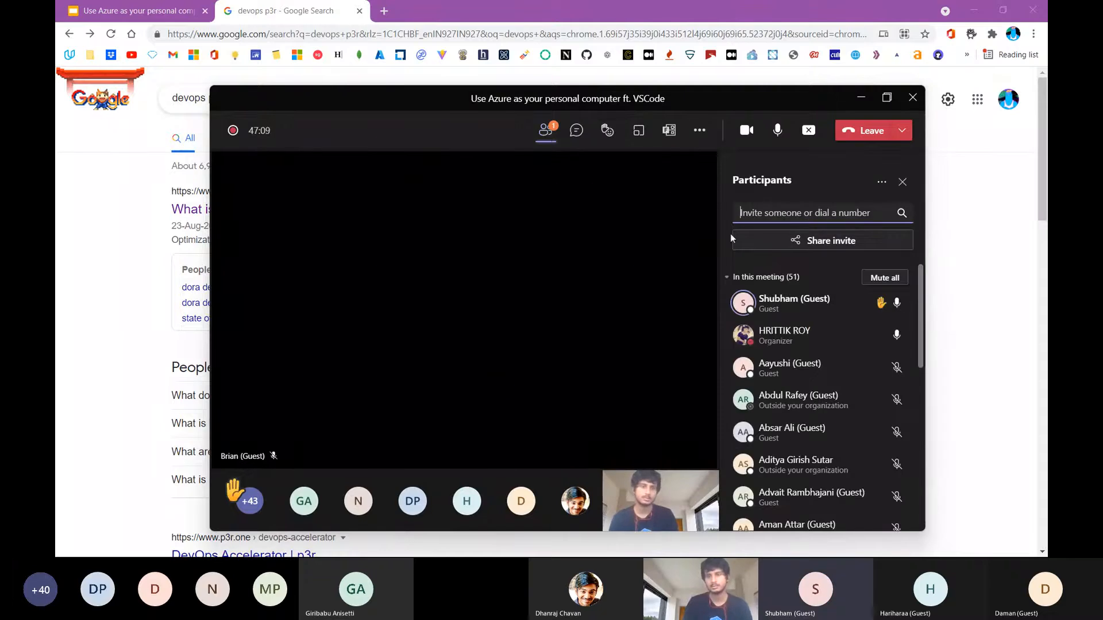
Check the list of meeting participants once more and close it
left_click(902, 183)
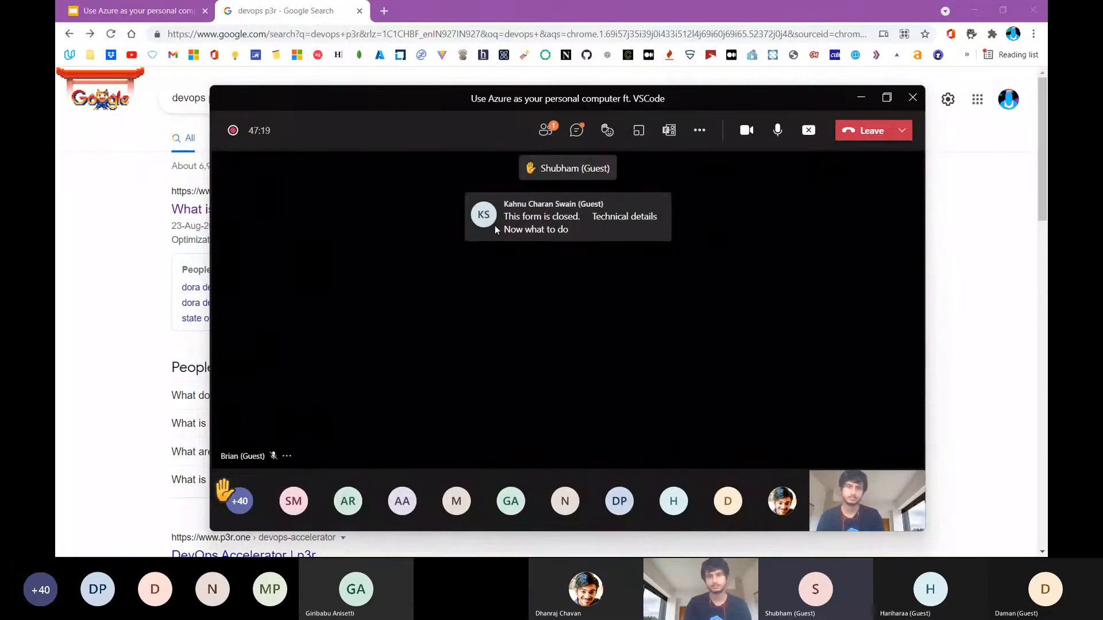
left_click(547, 147)
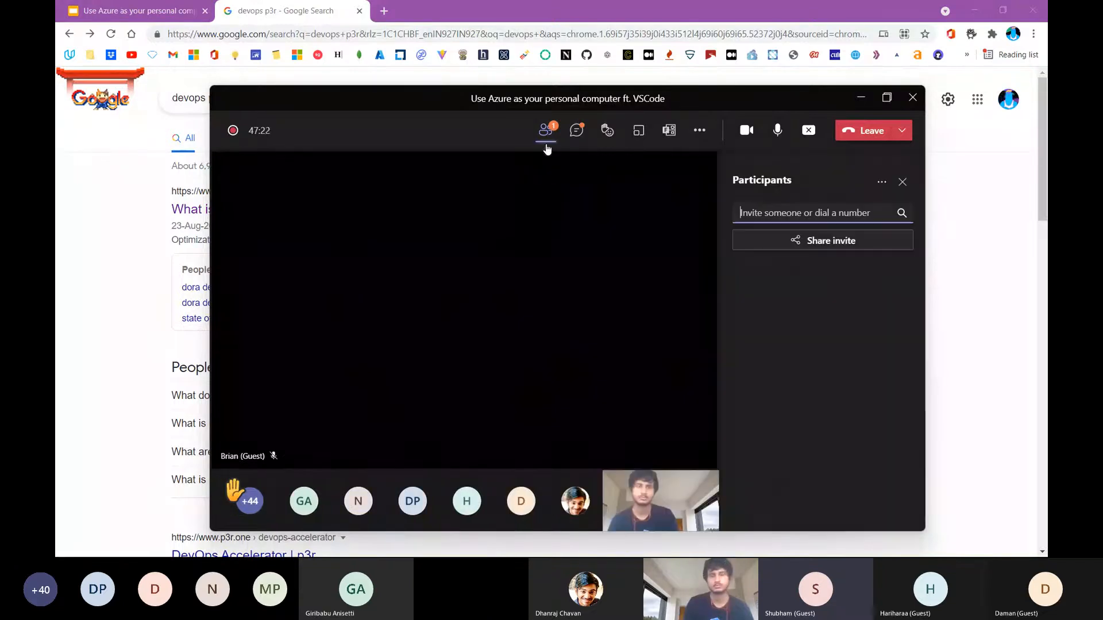
left_click(899, 192)
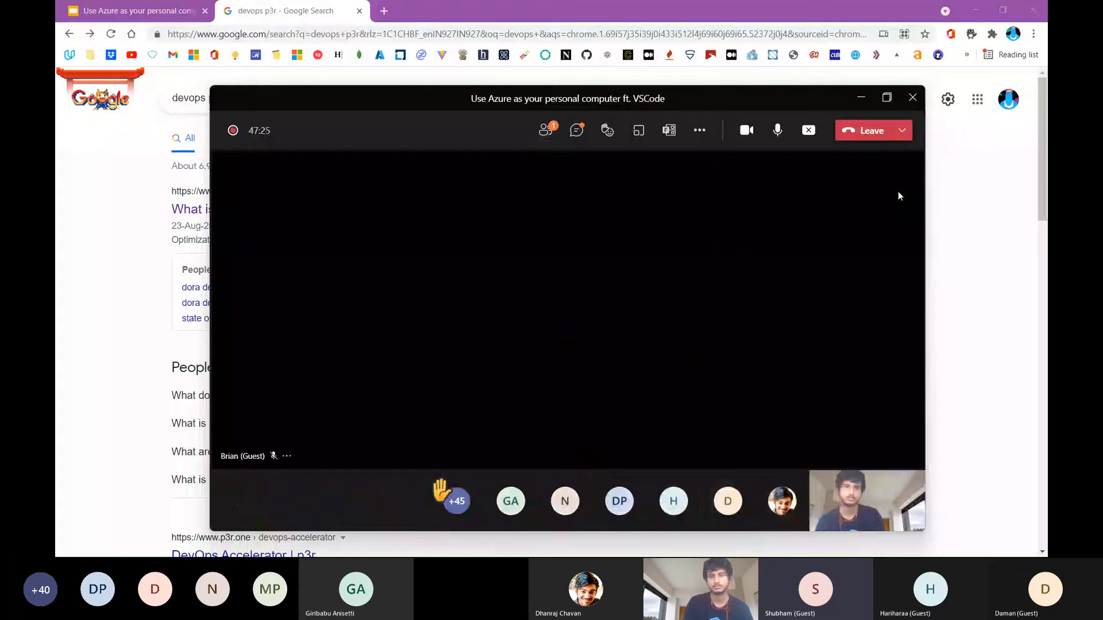
Show the meeting chat and read through the attendees' recent messages about the form, coupons and subscriptions
left_click(584, 133)
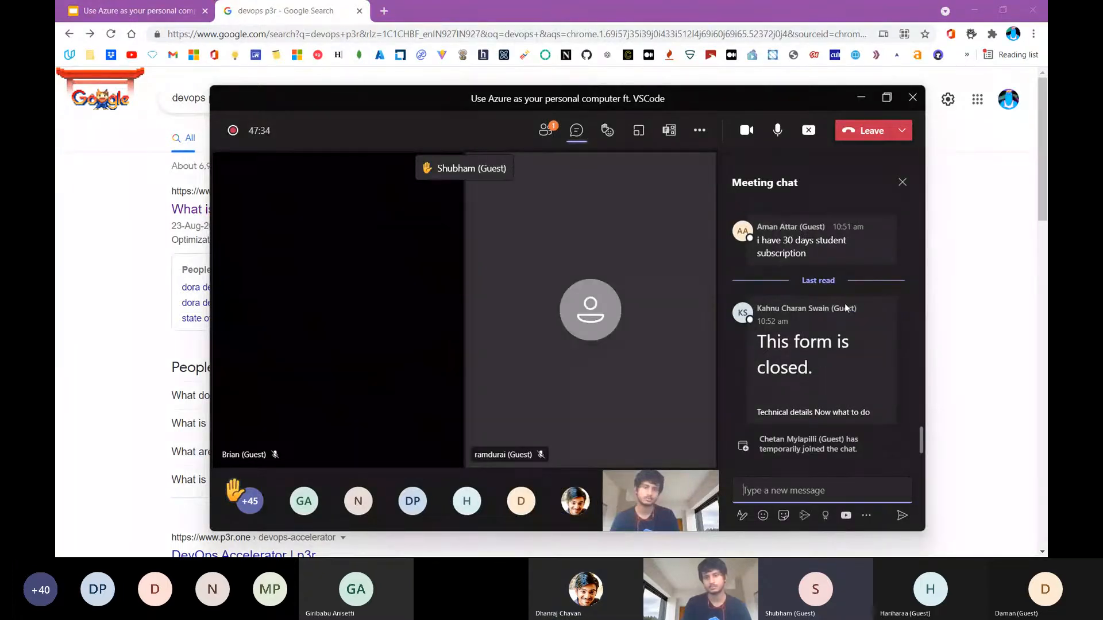
scroll(844, 303, "up", 5)
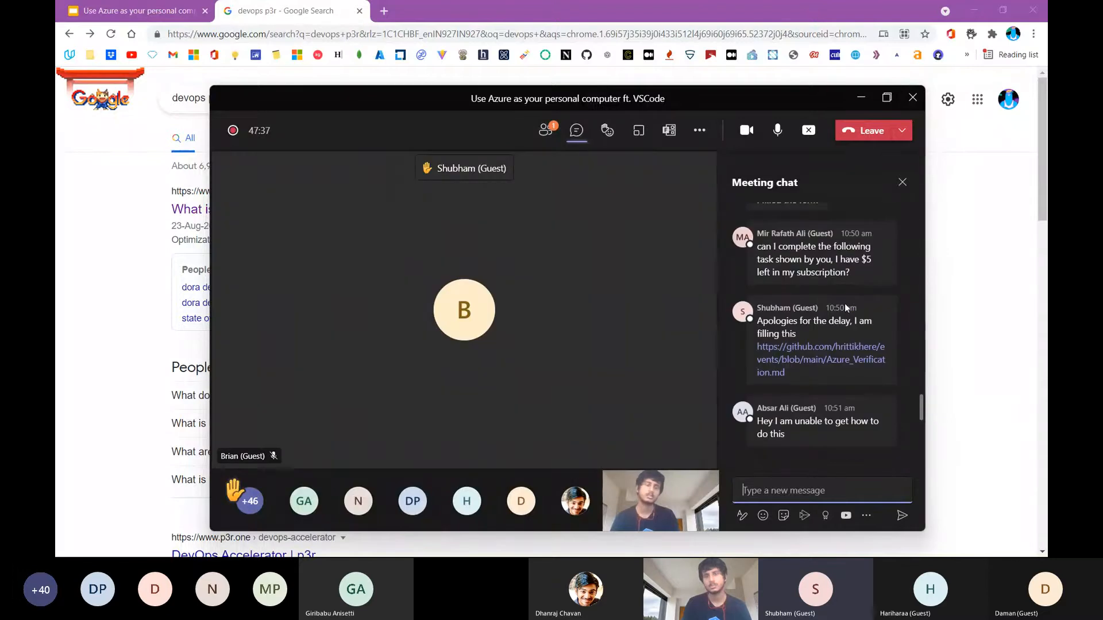
scroll(845, 305, "up", 2)
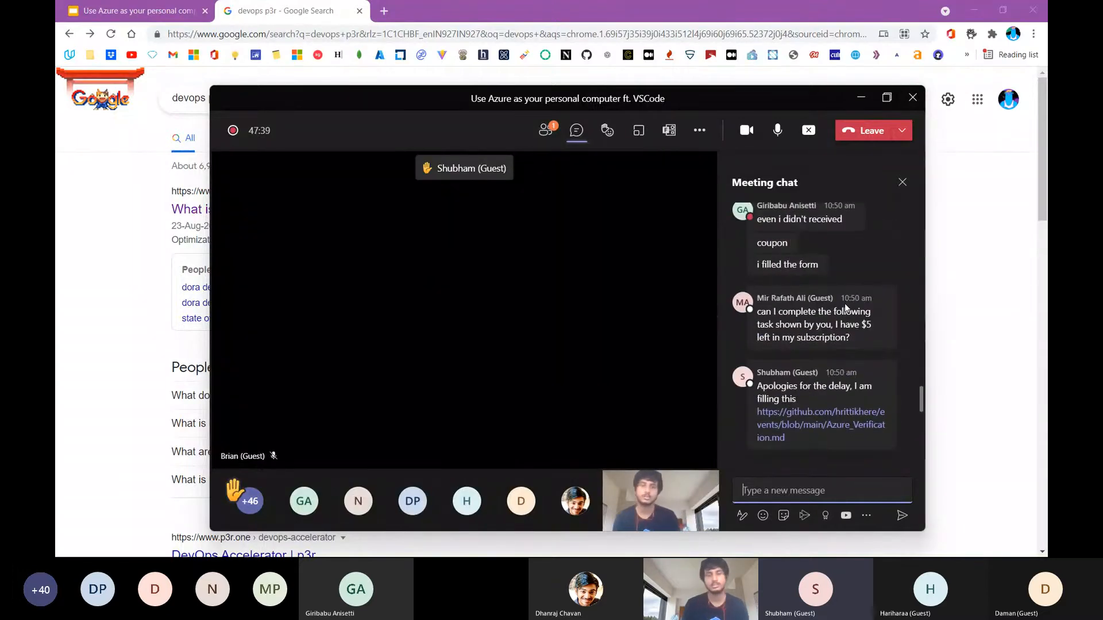
mouse_move(845, 303)
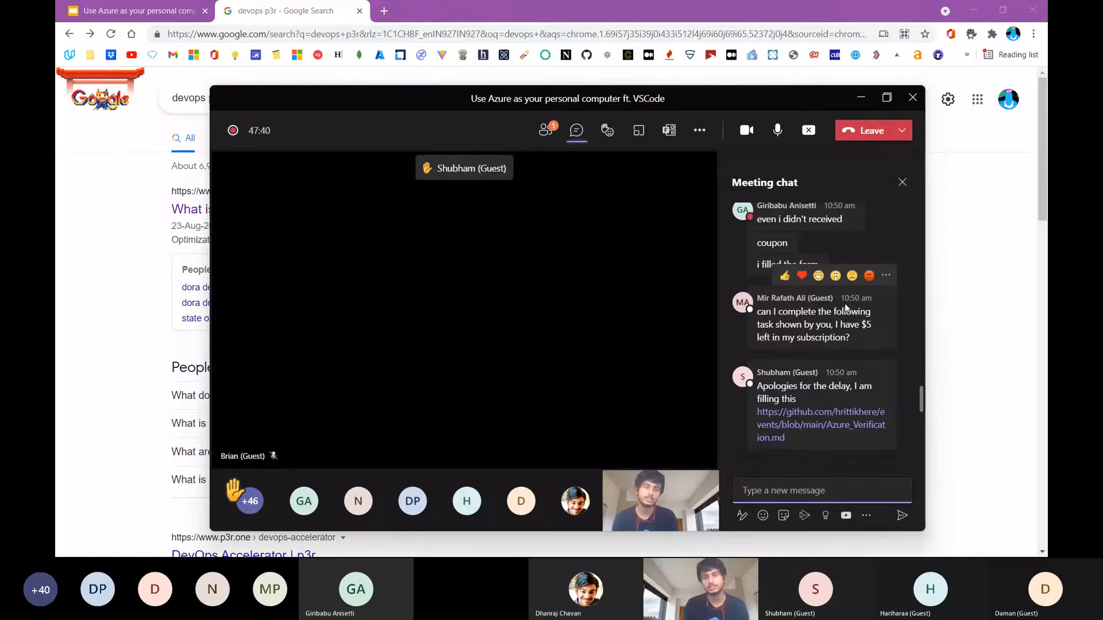
scroll(844, 303, "up", 1)
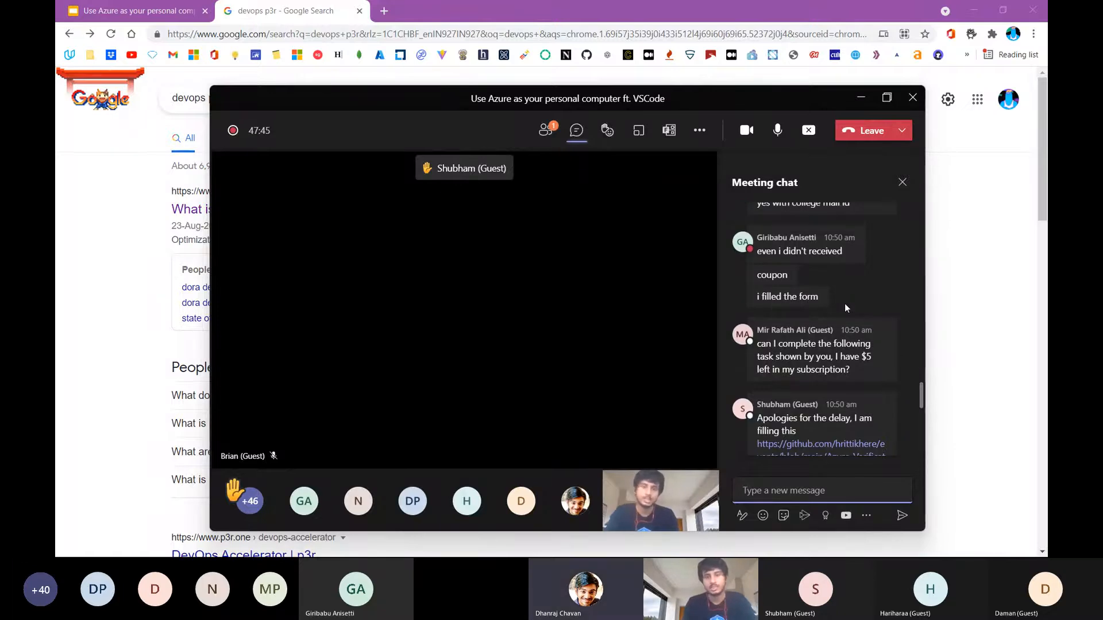
scroll(845, 303, "down", 7)
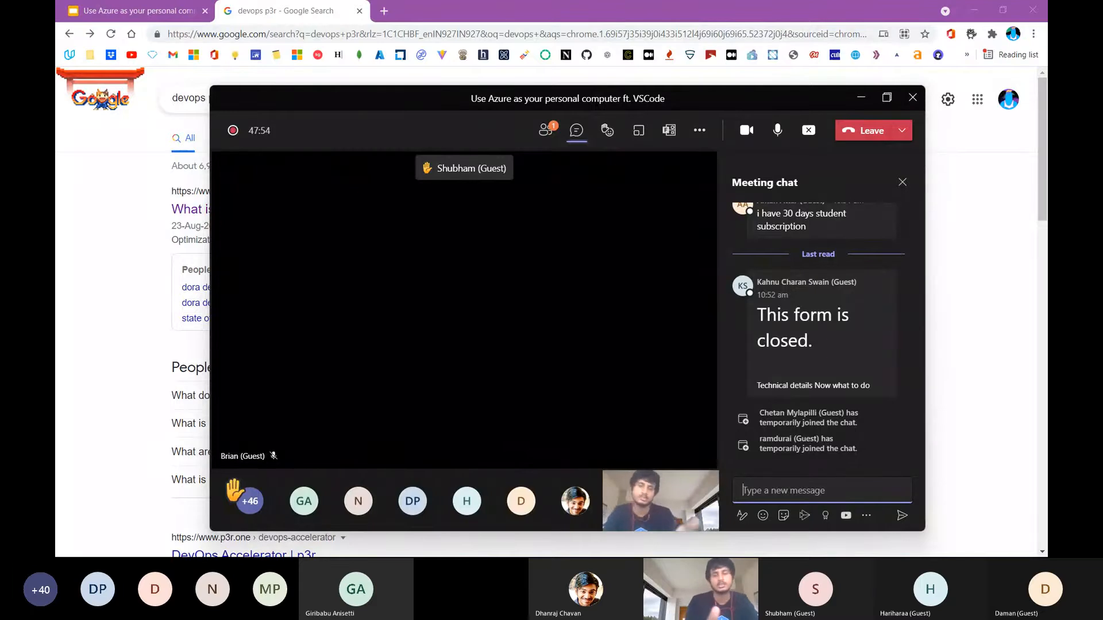
left_click(566, 383)
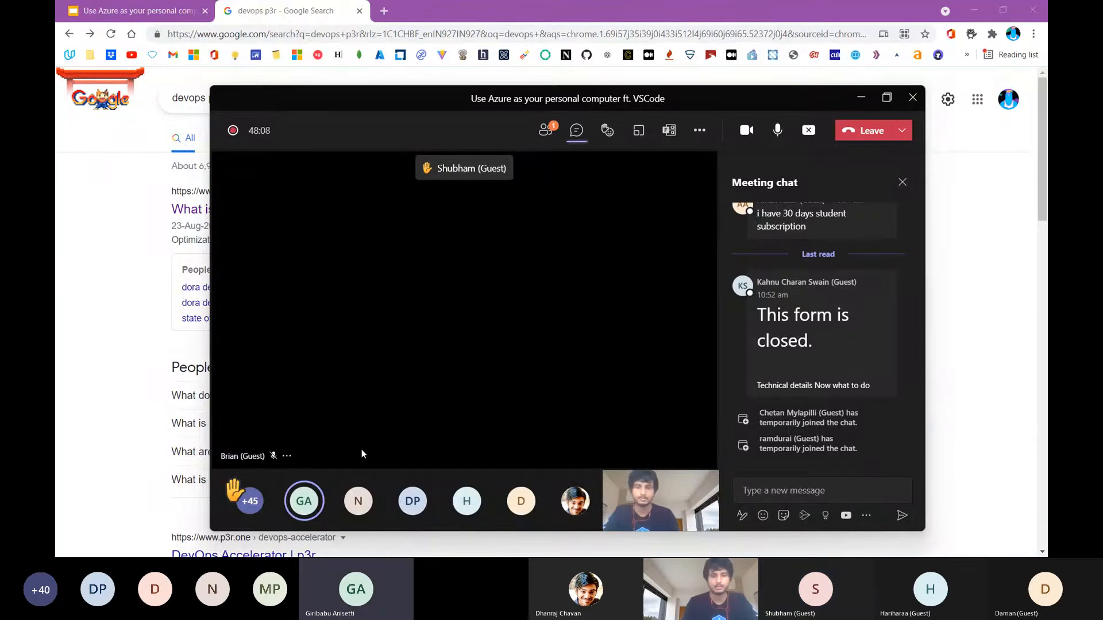
mouse_move(301, 505)
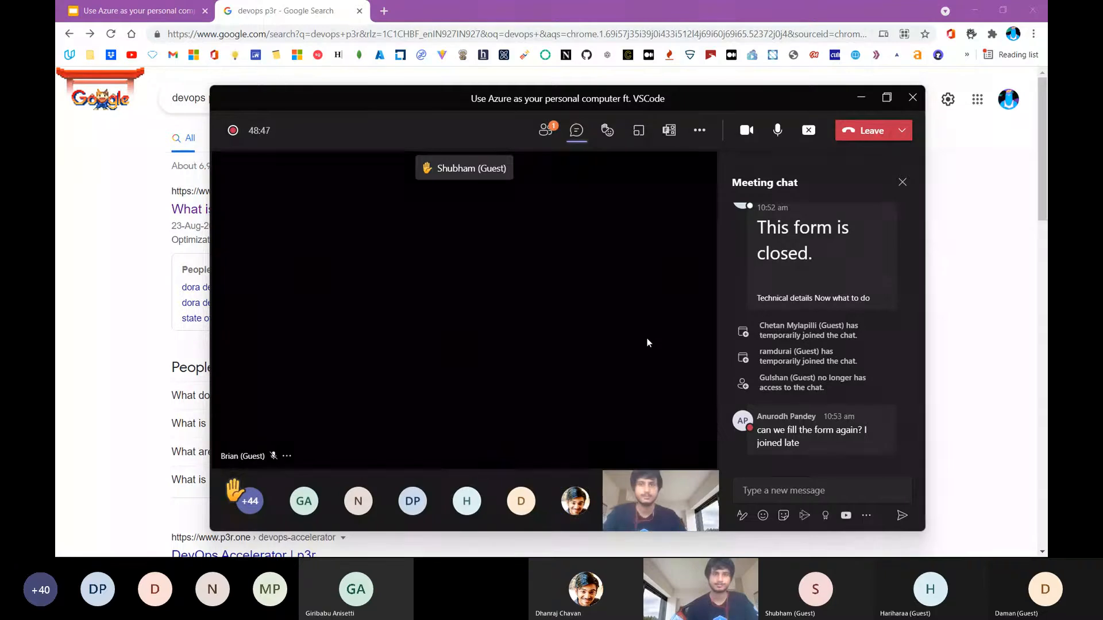
Switch to the browser and load the Azure portal in place of the "devops p3r" search results
left_click(720, 35)
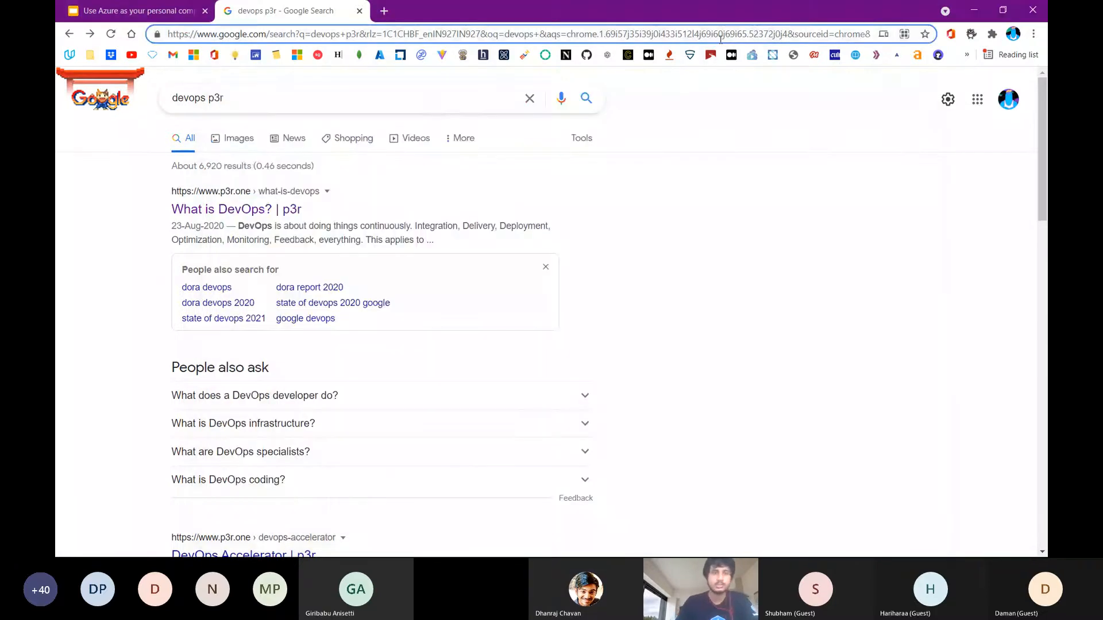
type("l")
key("ctrl+a")
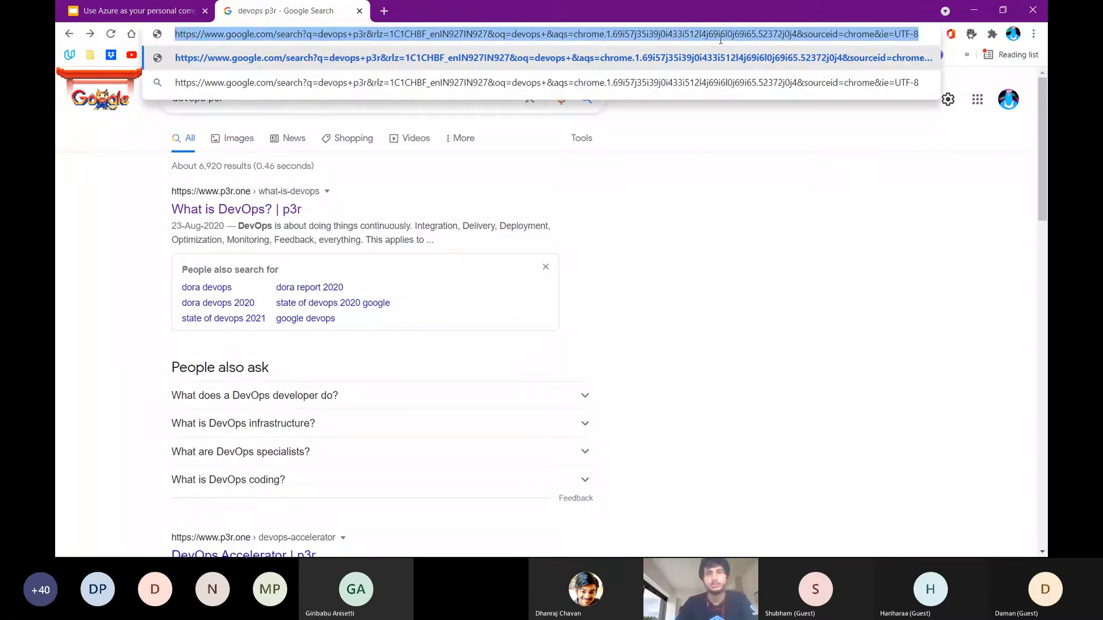
type("portal.azure.com")
key("Return")
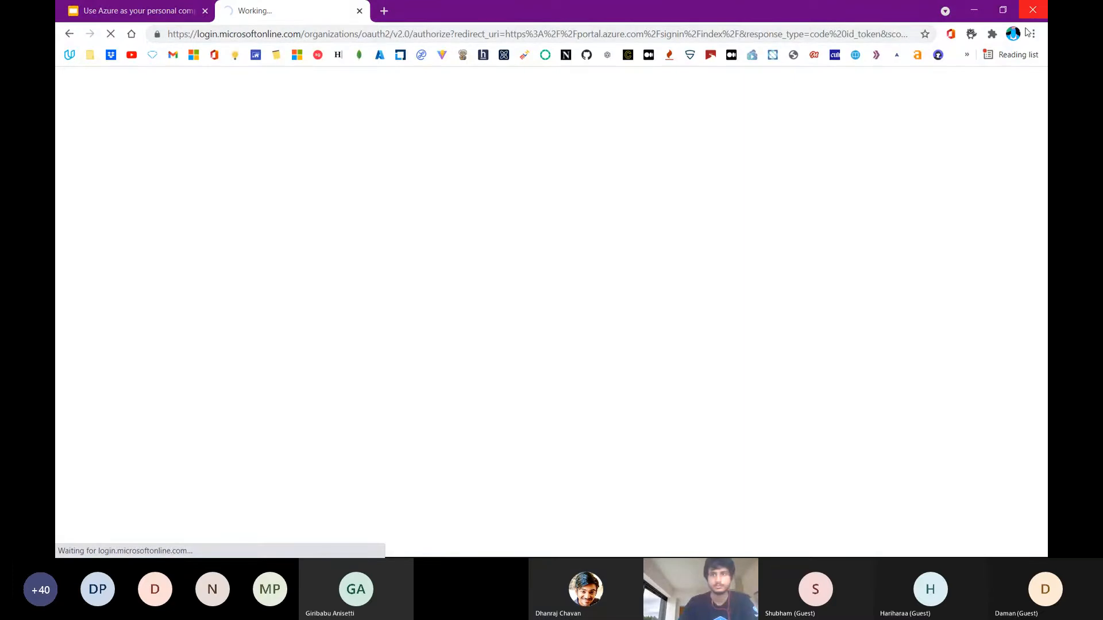
left_click(972, 34)
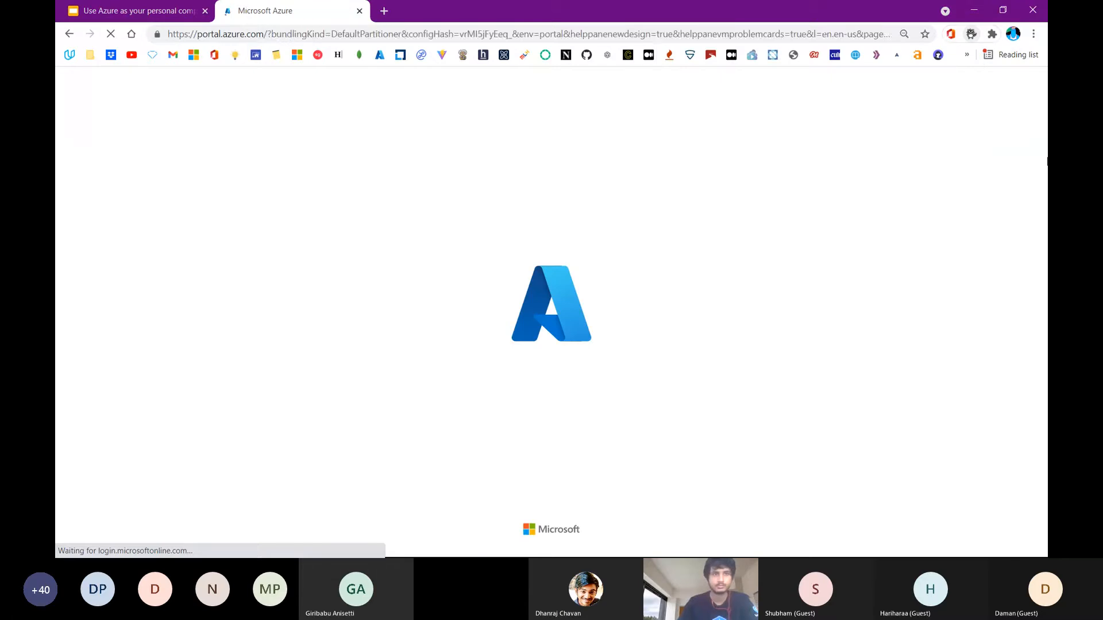
double_click(363, 36)
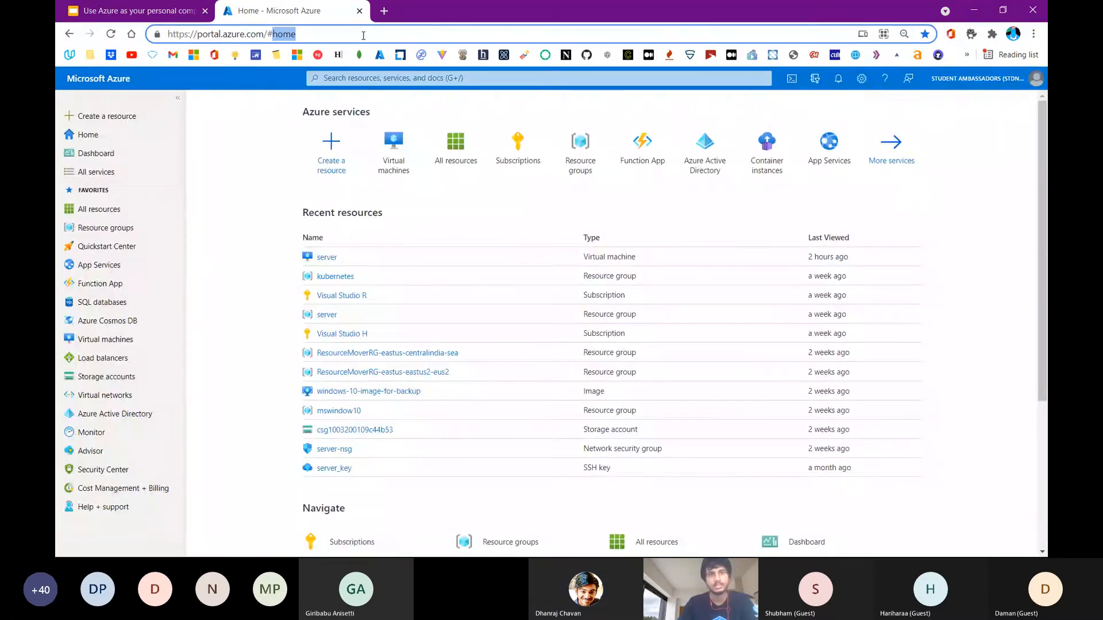
left_click(363, 35)
key("ctrl+x")
key("alt+Tab")
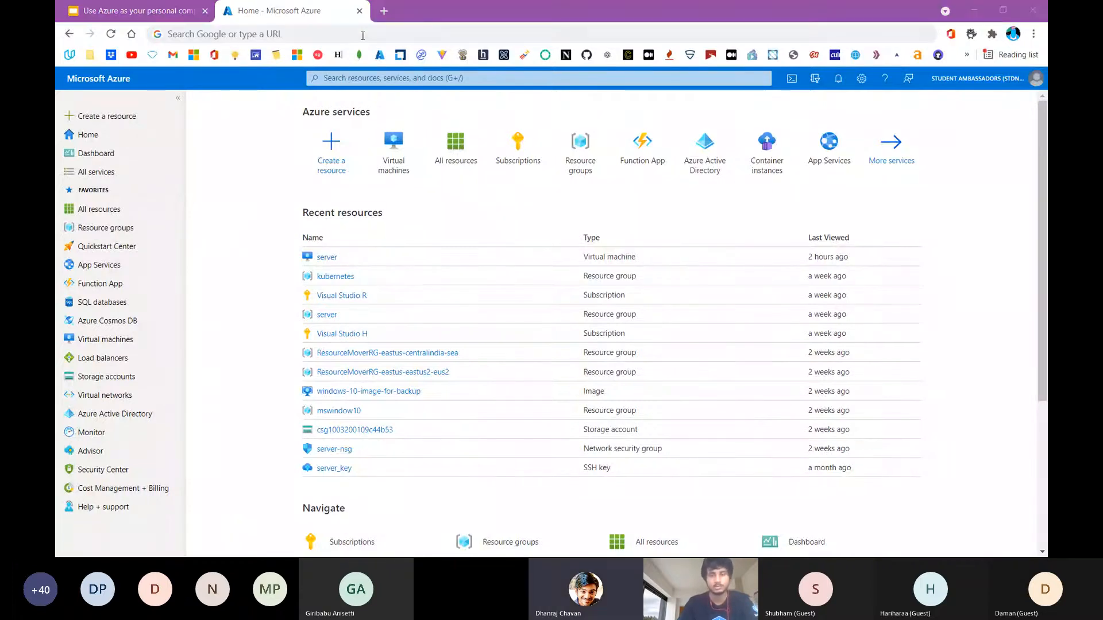
left_click(753, 478)
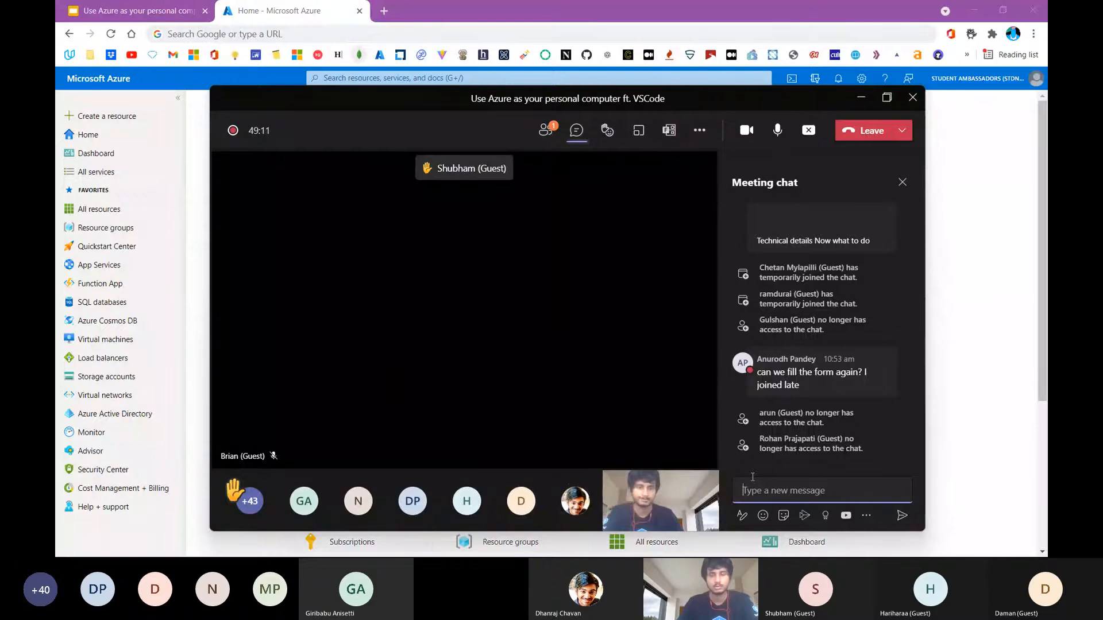
key("ctrl+v")
key("Return")
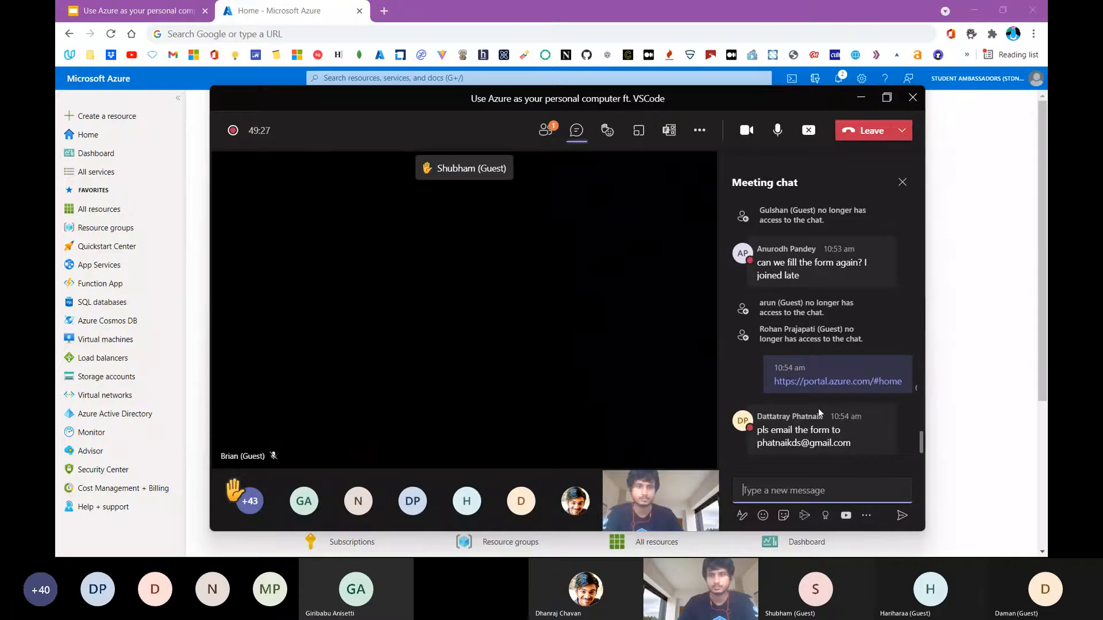
mouse_move(749, 417)
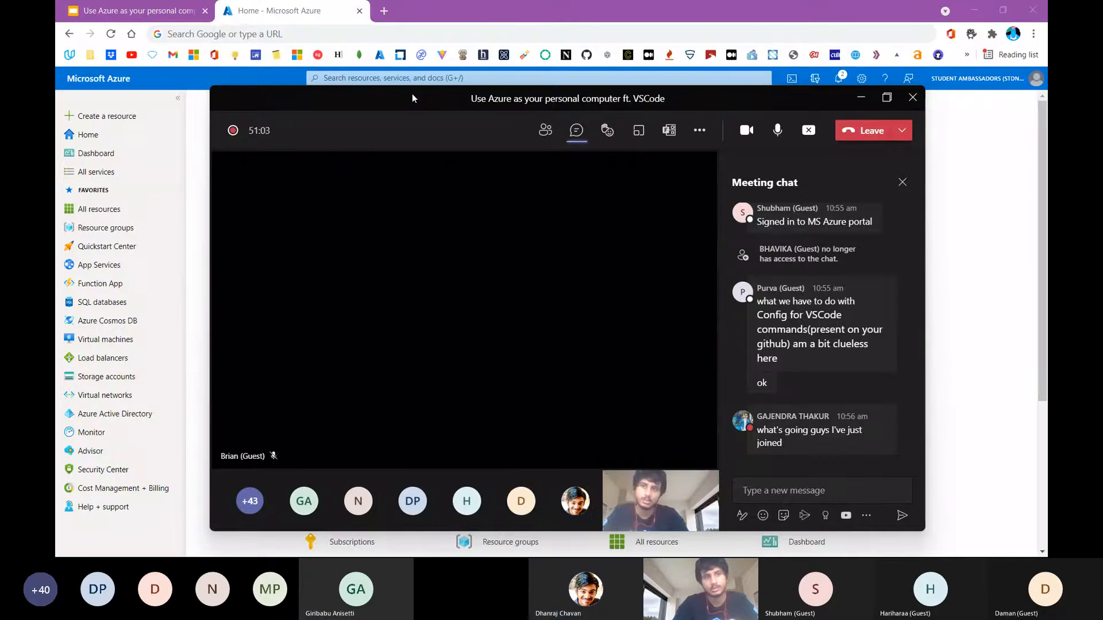
left_click(750, 489)
key("super+v")
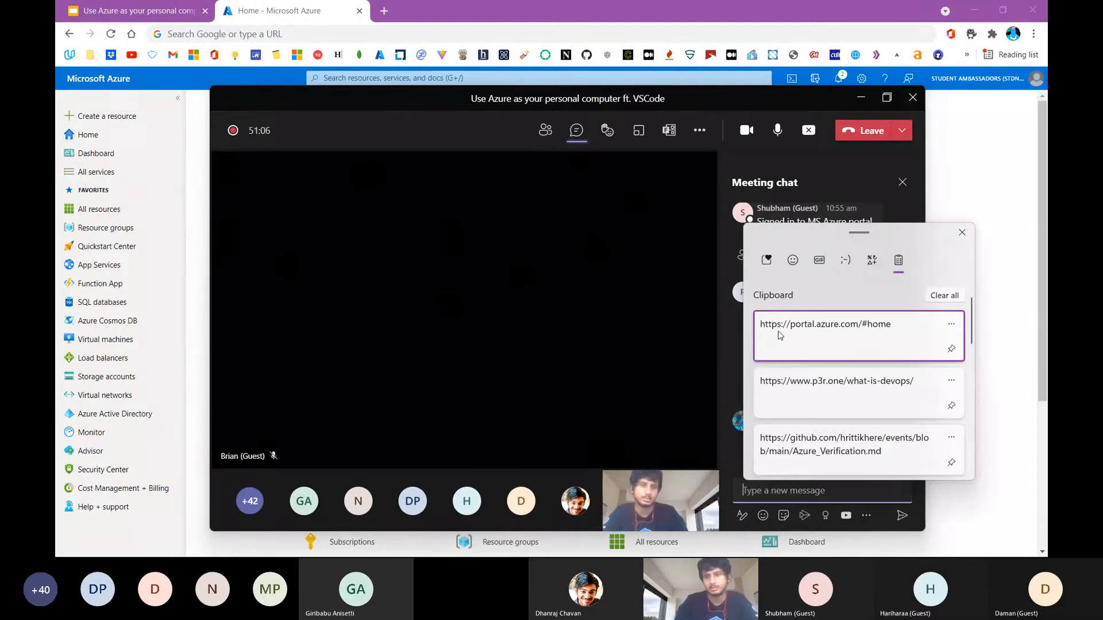
left_click(776, 326)
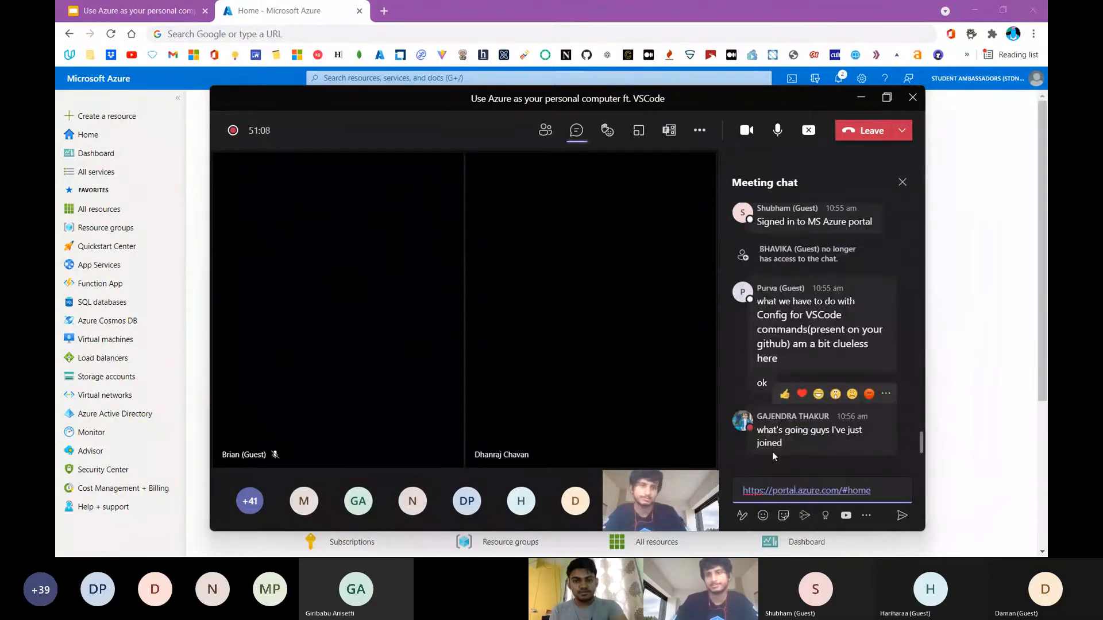
key("Return")
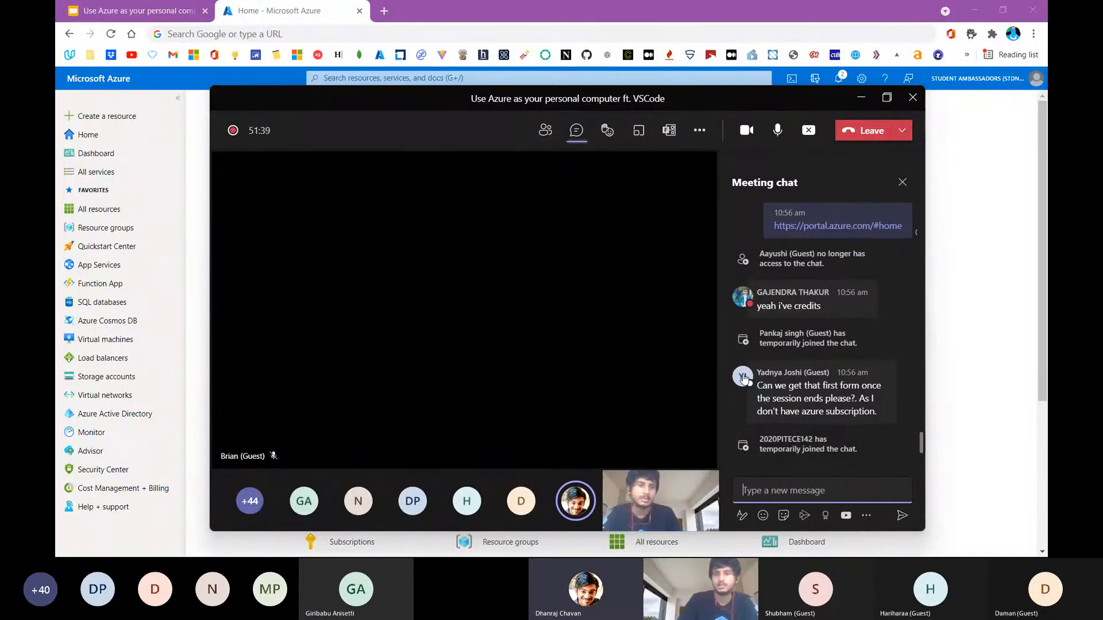
Review the attendees' coupon questions and send the GitHub link to Azure_Verification.md from the clipboard history in the meeting chat
mouse_move(743, 378)
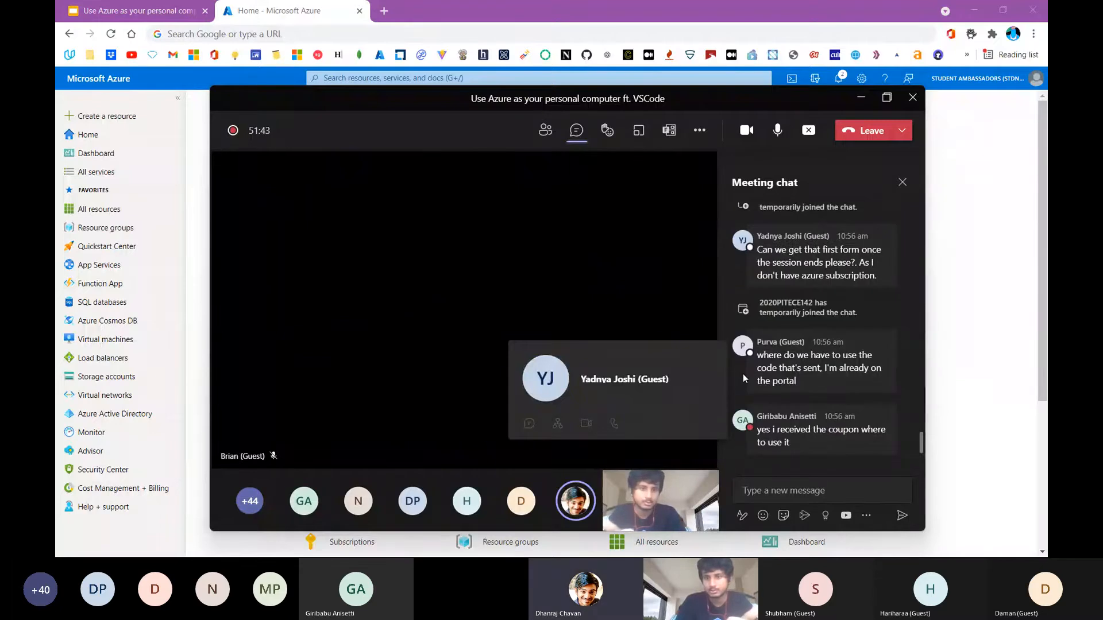
mouse_move(785, 404)
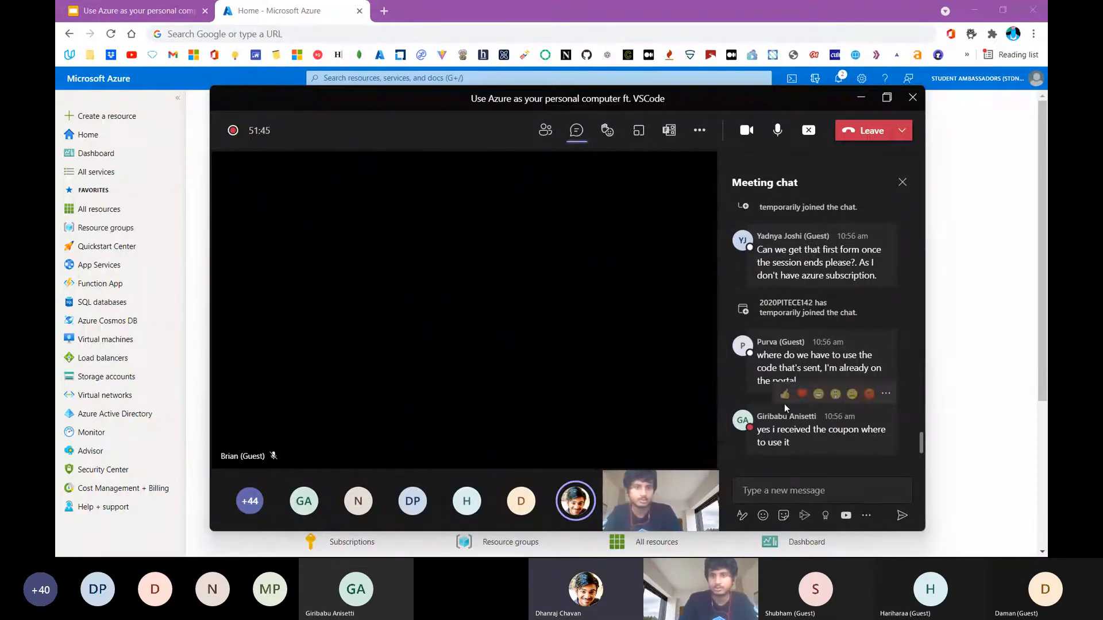
mouse_move(754, 346)
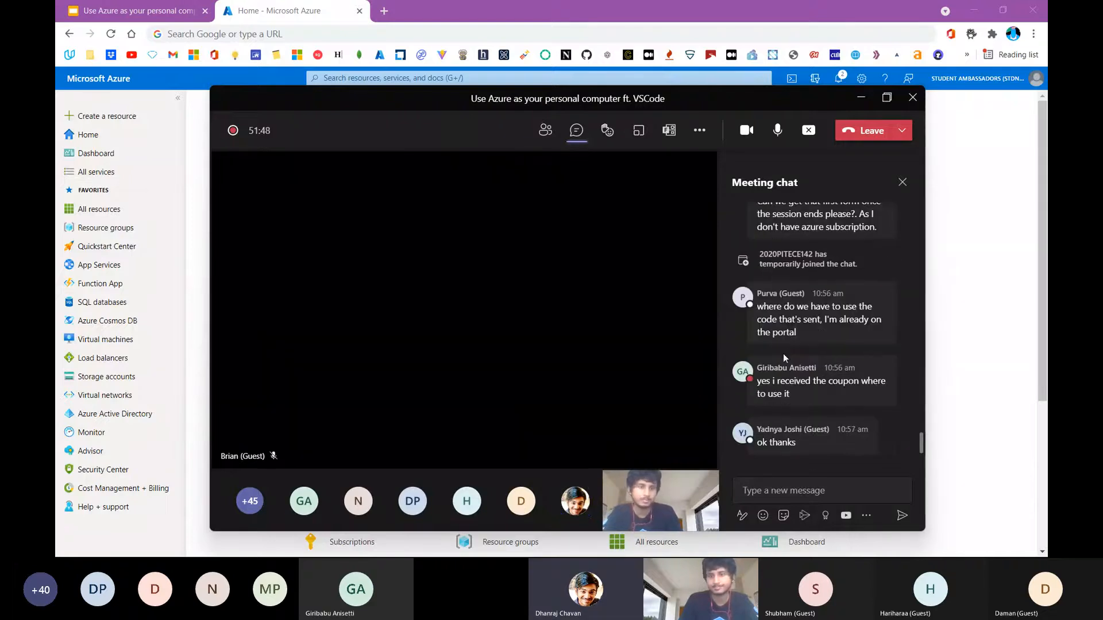
left_click(750, 486)
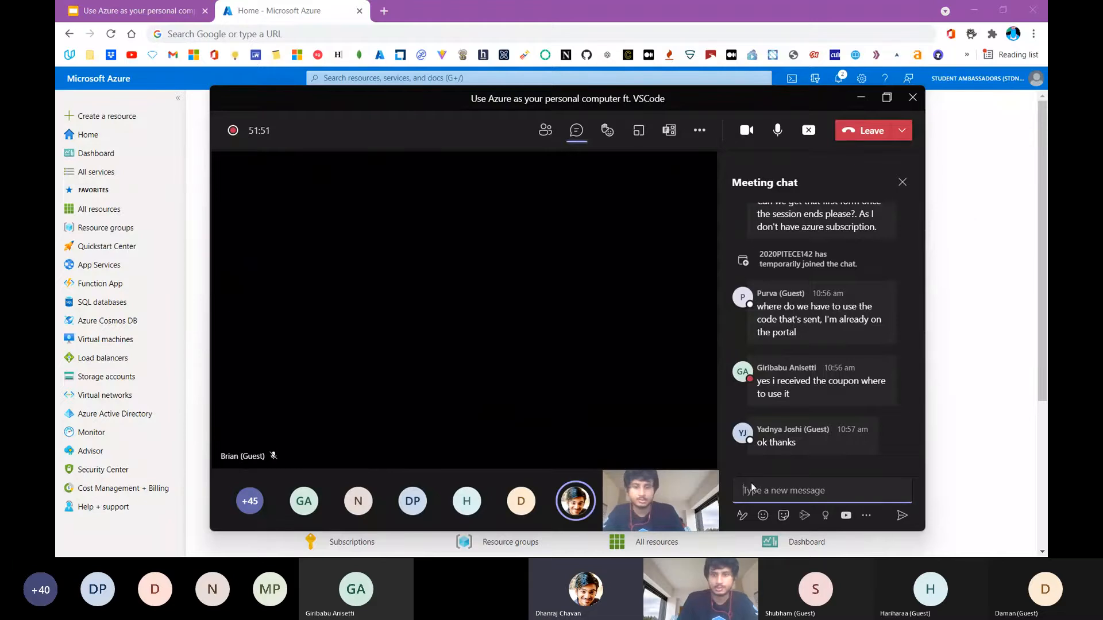
key("super+v")
scroll(788, 413, "down", 3)
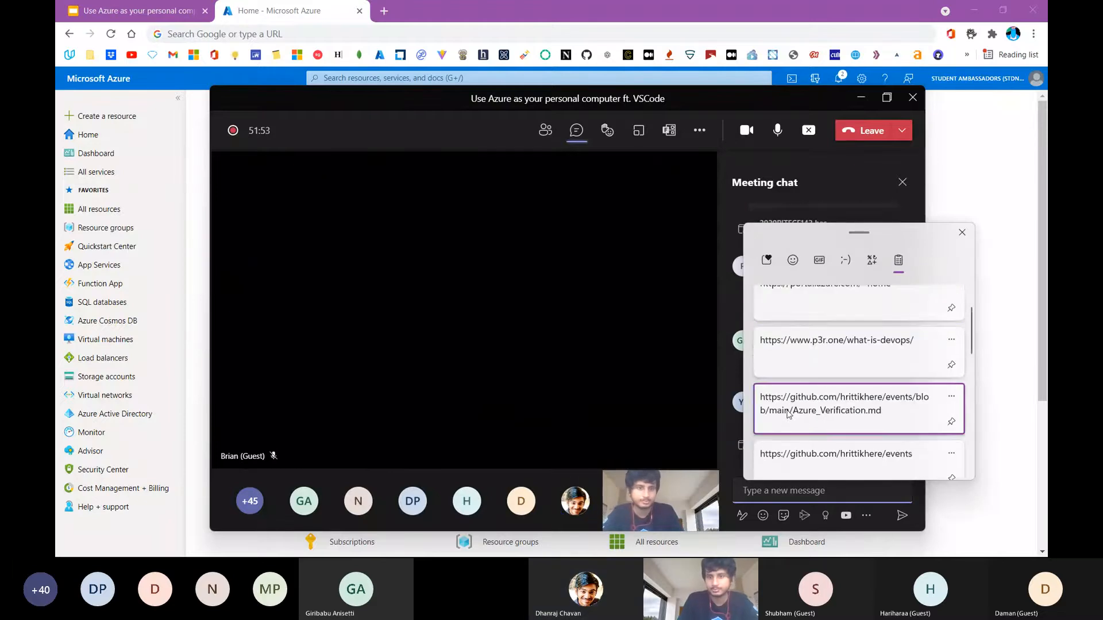
left_click(788, 413)
key("Return")
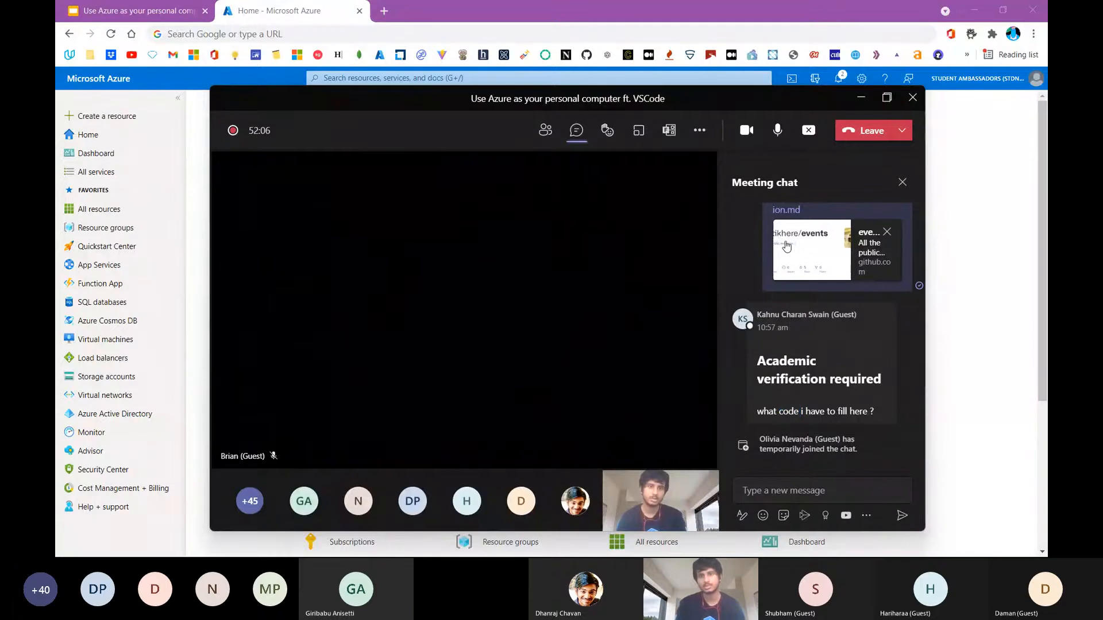
Open the posted Azure_Verification.md guide and copy the address of its "Azure for Students" link
left_click(787, 210)
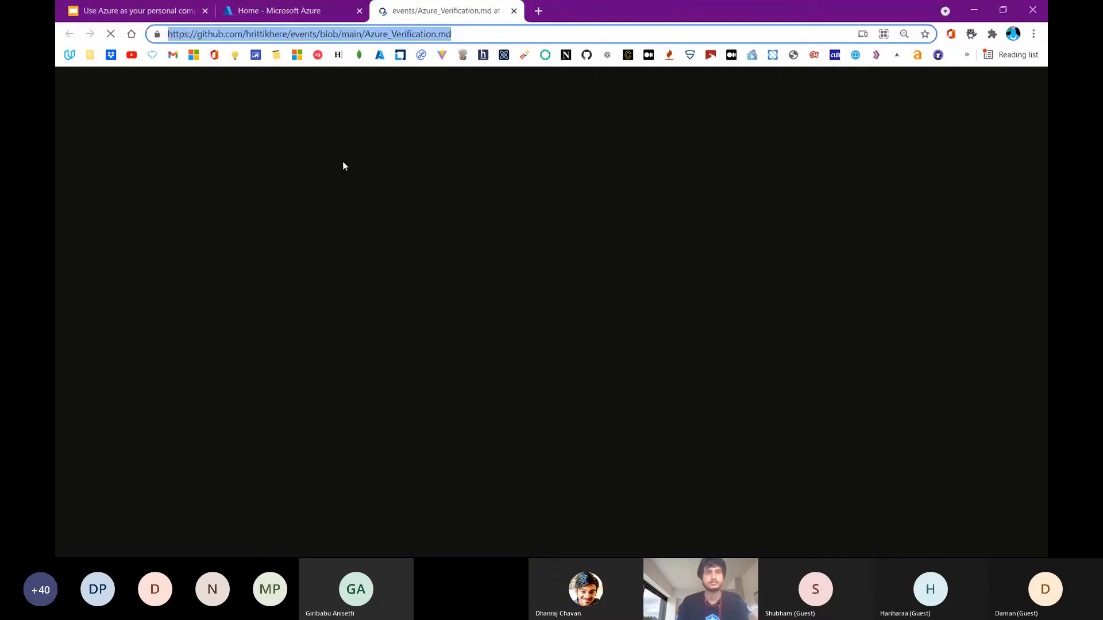
scroll(349, 172, "down", 2)
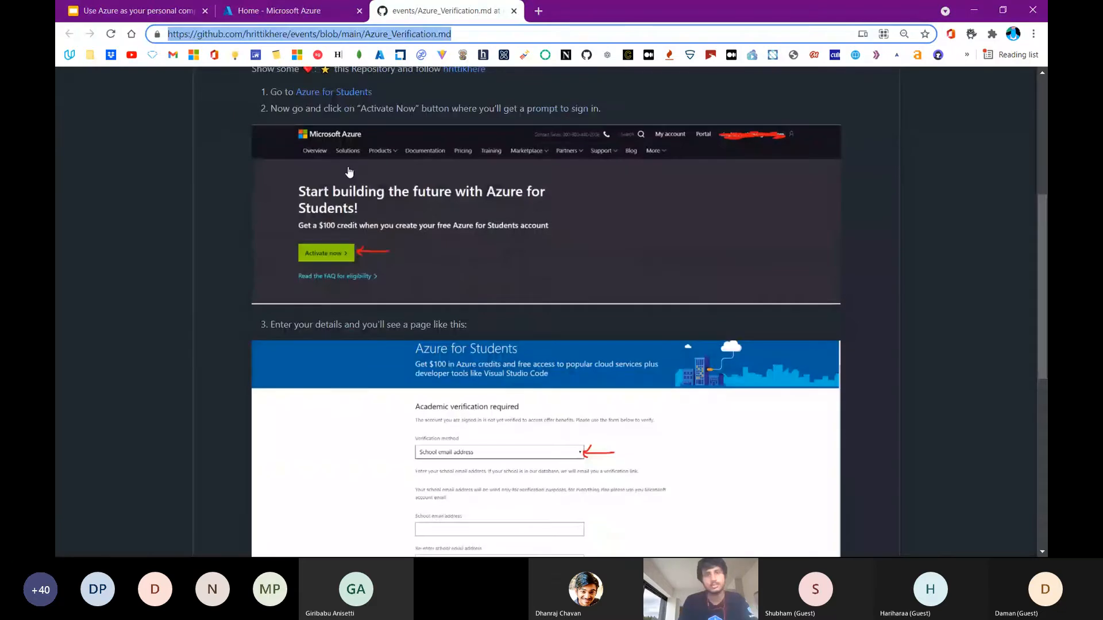
right_click(331, 91)
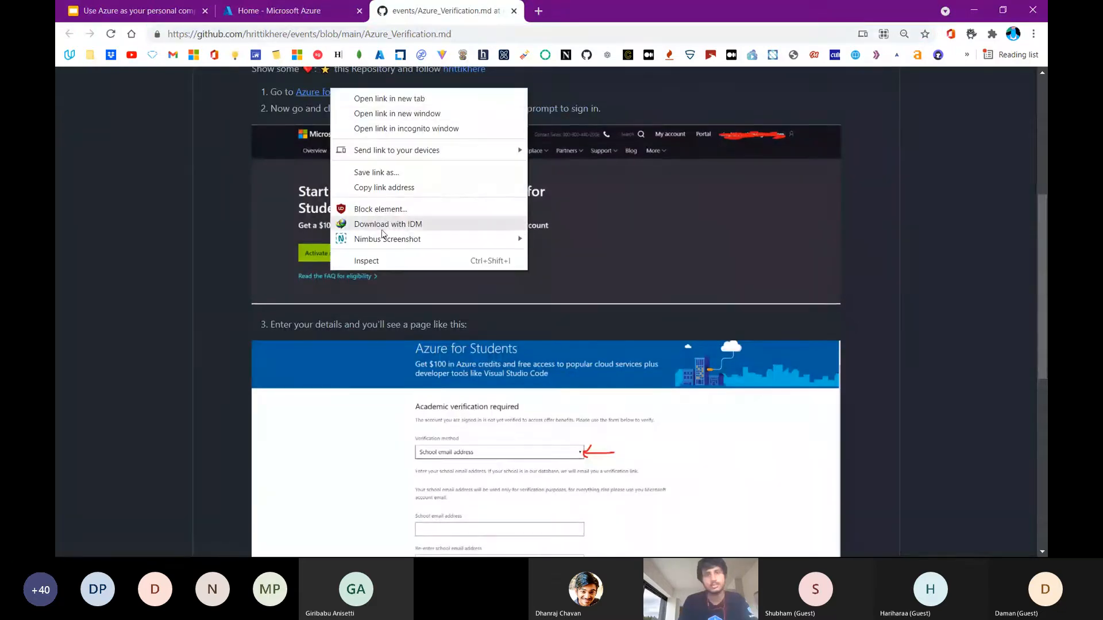
left_click(401, 187)
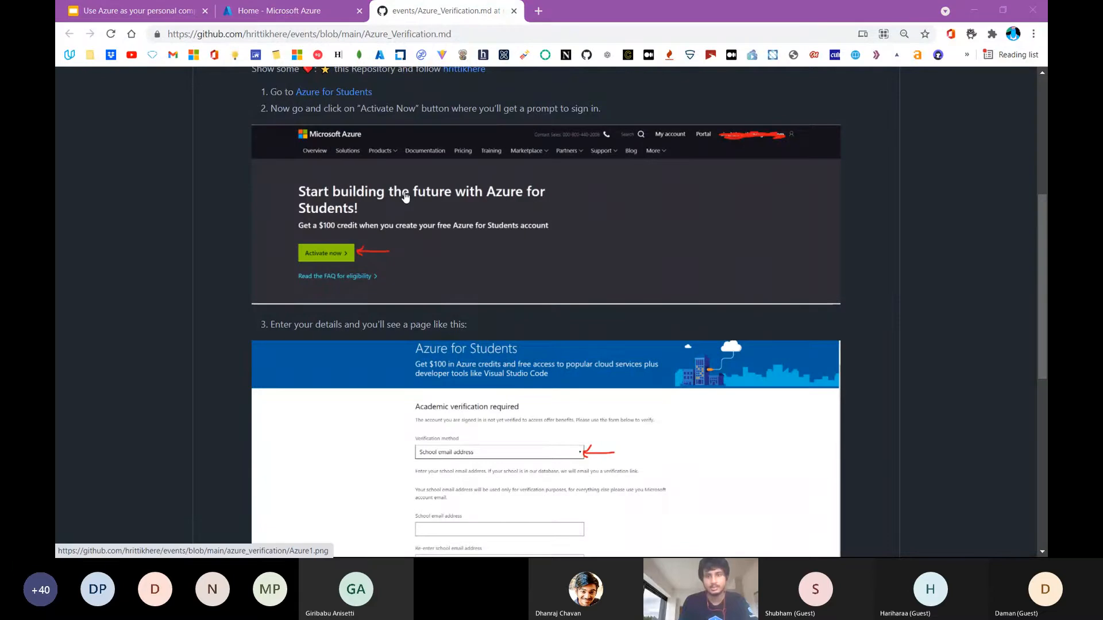
Send the copied Azure for Students link in the Teams meeting chat and return to the guide in the browser
key("alt+Tab")
left_click(758, 485)
key("ctrl+v")
key("Return")
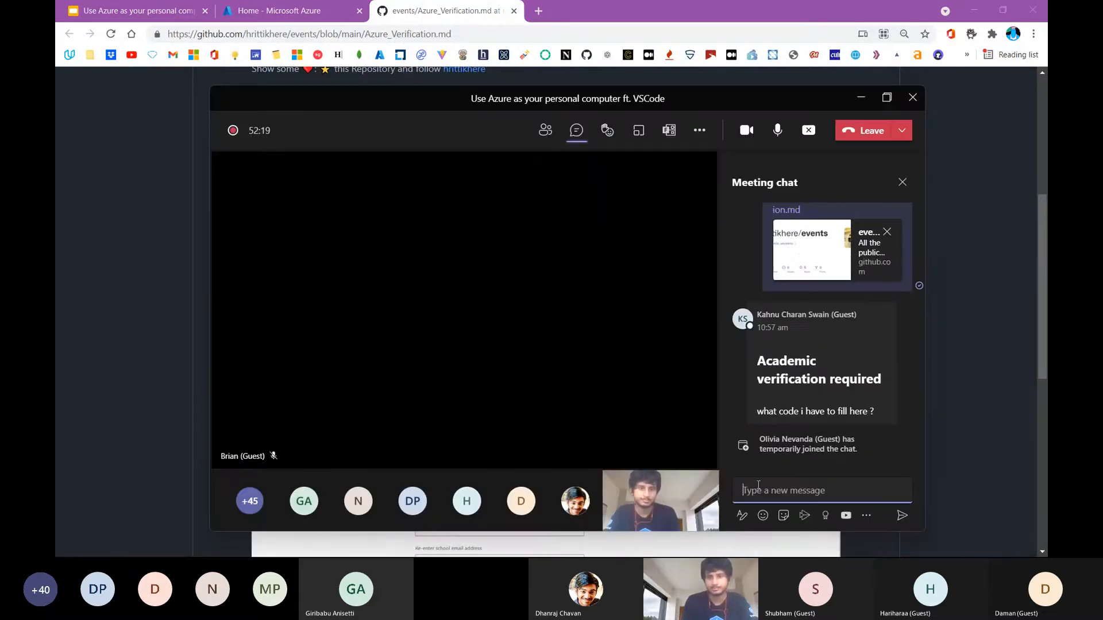
key("alt+Tab")
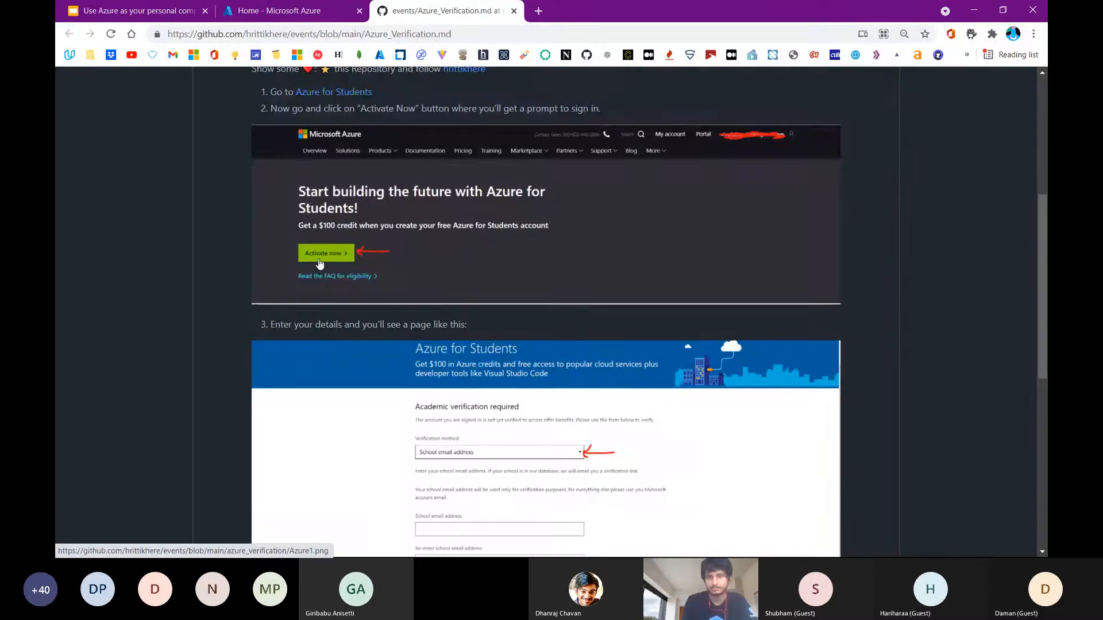
Review the remaining steps of the Azure verification guide, from activation through choosing the Verification code method
scroll(320, 263, "down", 1)
scroll(320, 264, "down", 3)
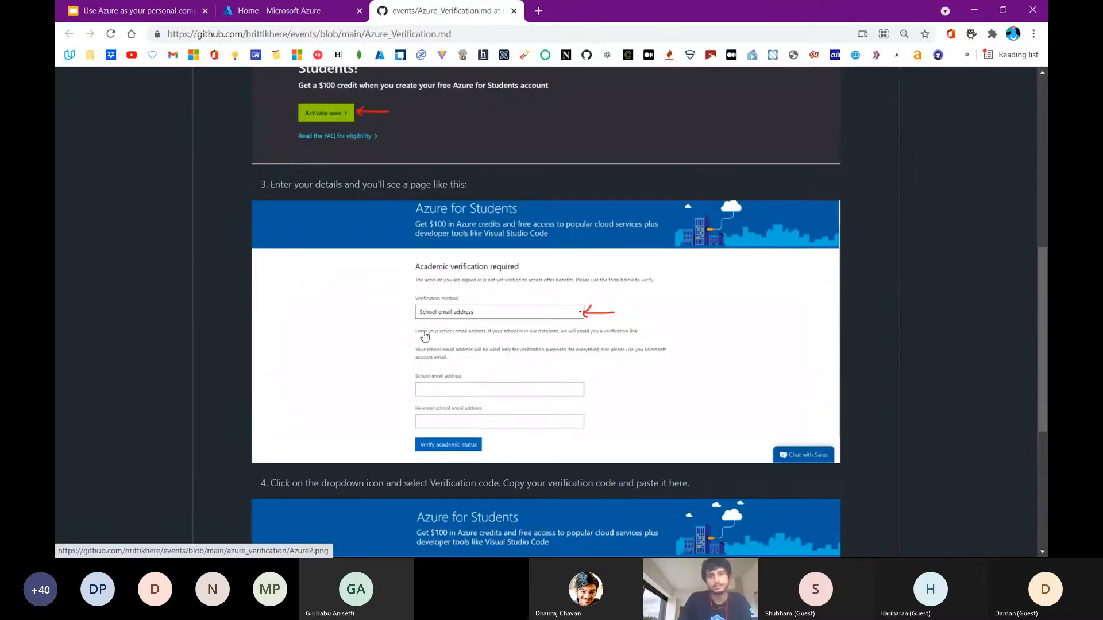
scroll(424, 336, "down", 4)
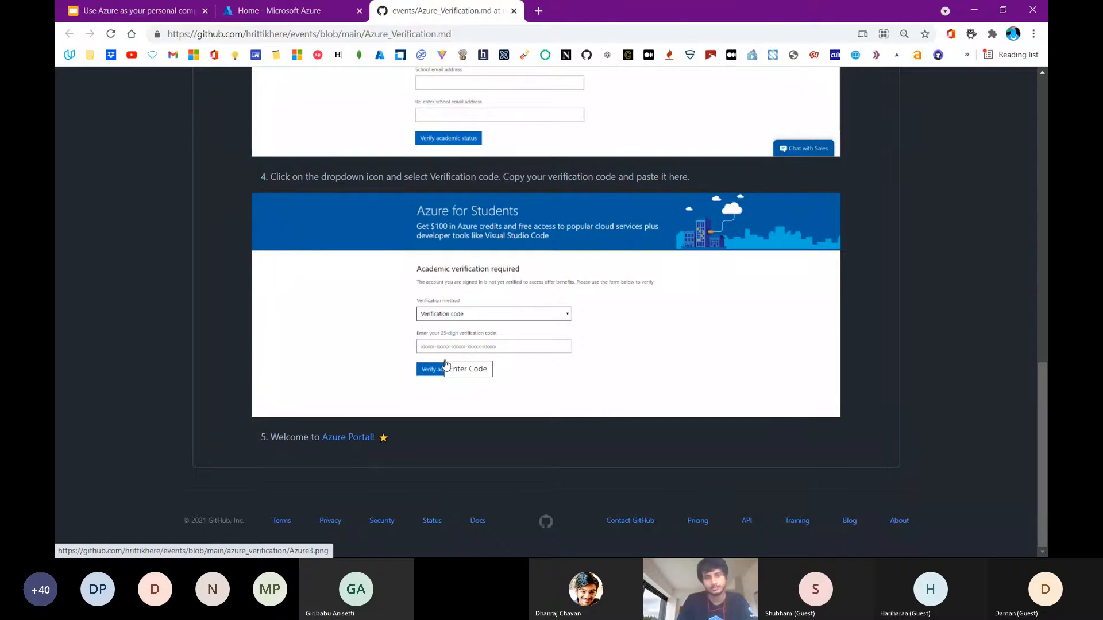
Check the Teams meeting chat for the attendees' latest replies and return to the guide in the browser
key("alt+Tab")
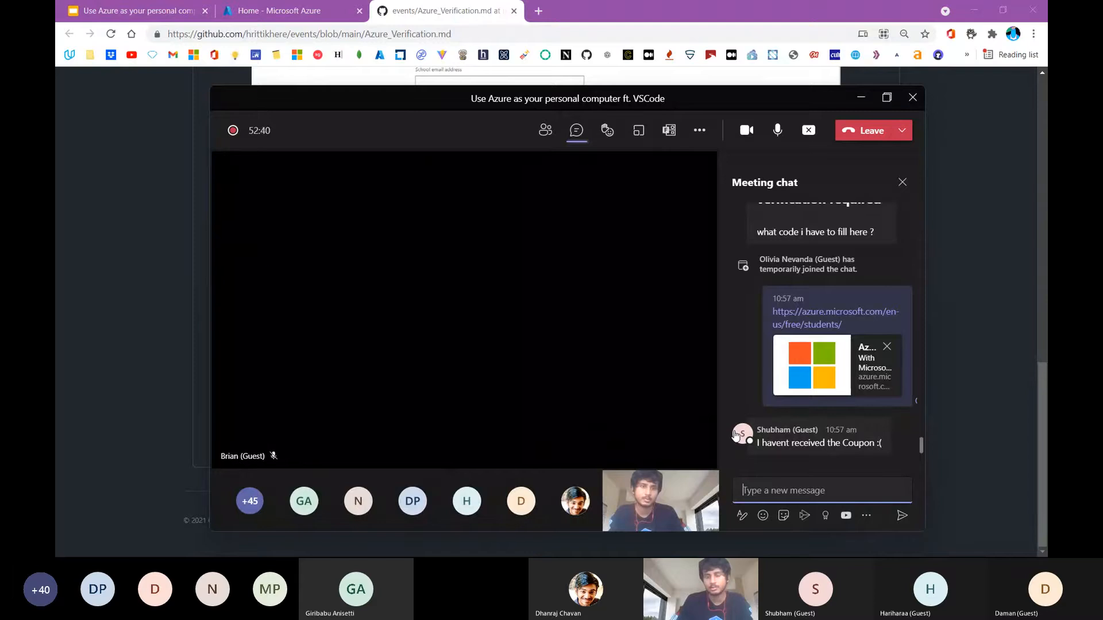
mouse_move(747, 391)
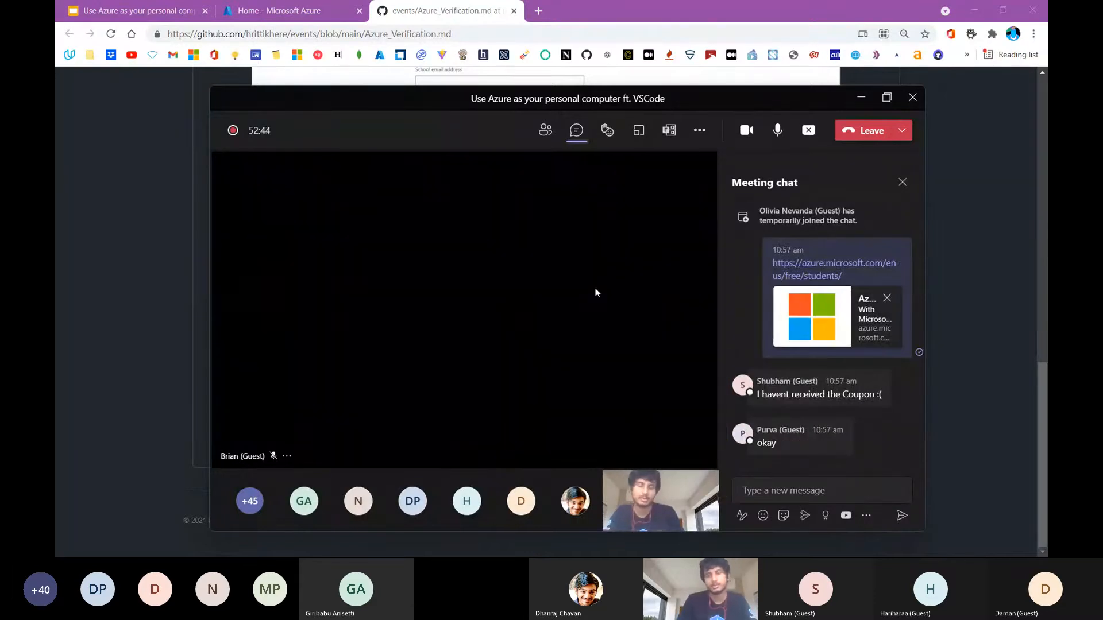
mouse_move(816, 397)
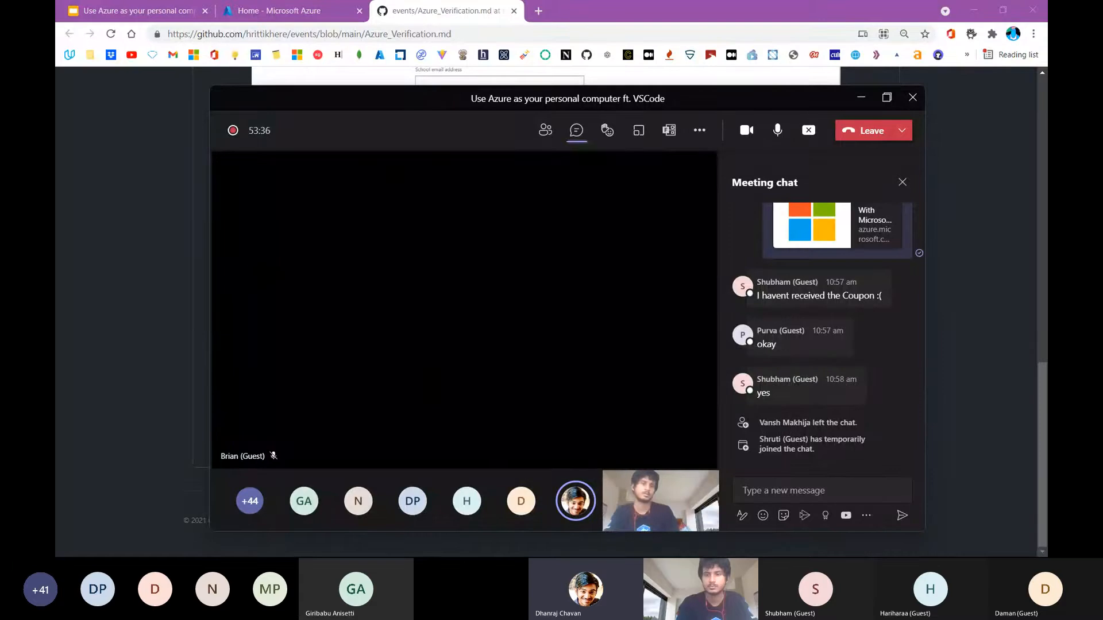
left_click(853, 104)
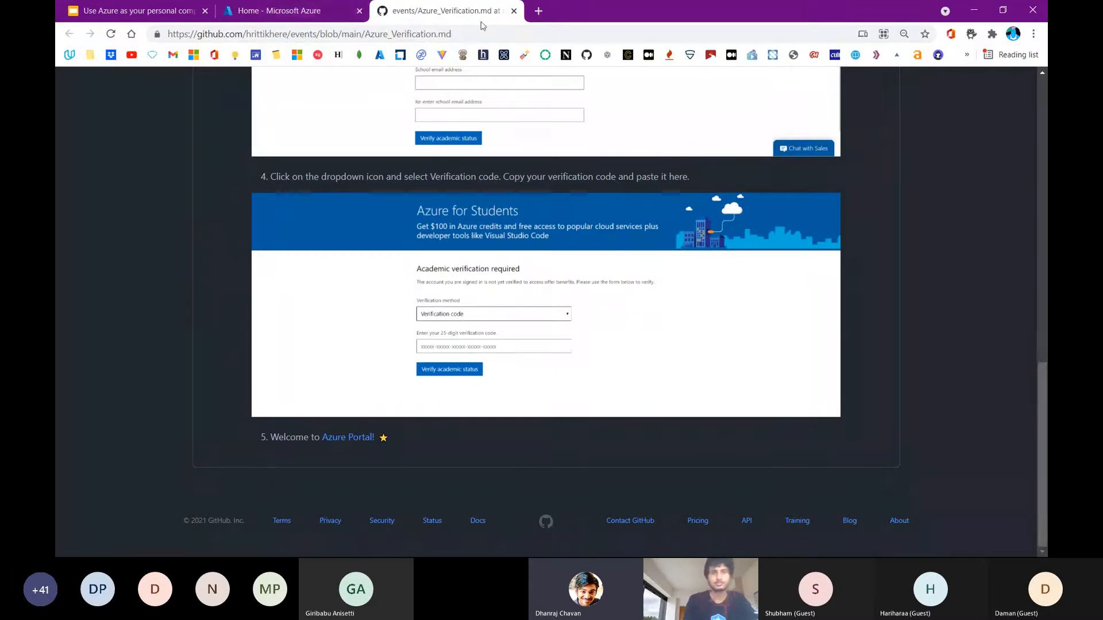
Close the verification guide and start creating an Ubuntu Server 20.04 LTS virtual machine from the Compute category of new resources
left_click(515, 11)
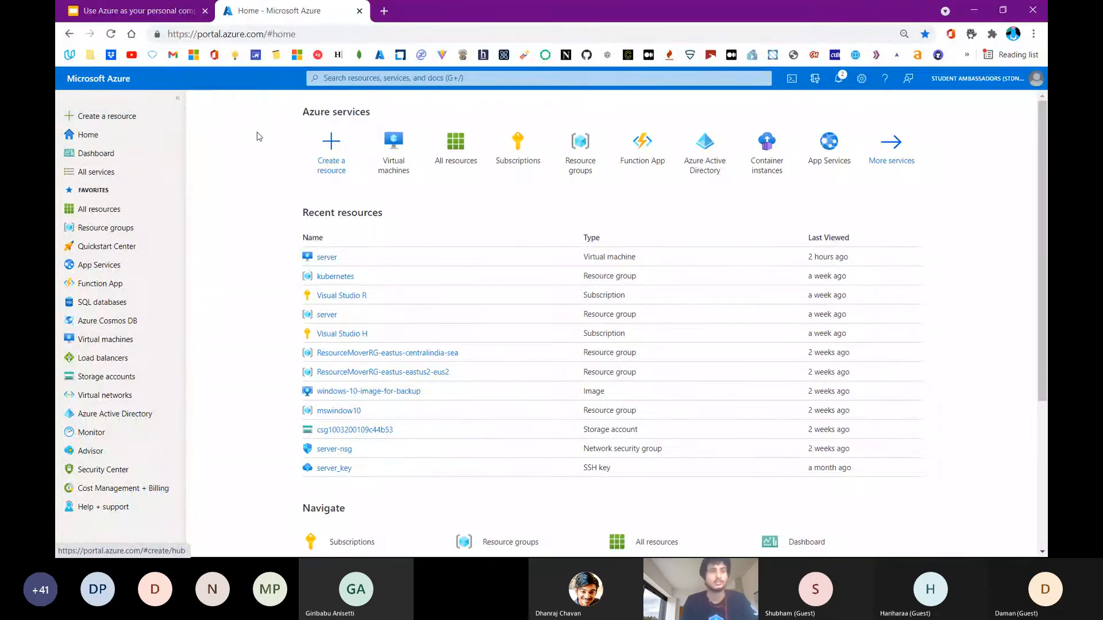
left_click(154, 121)
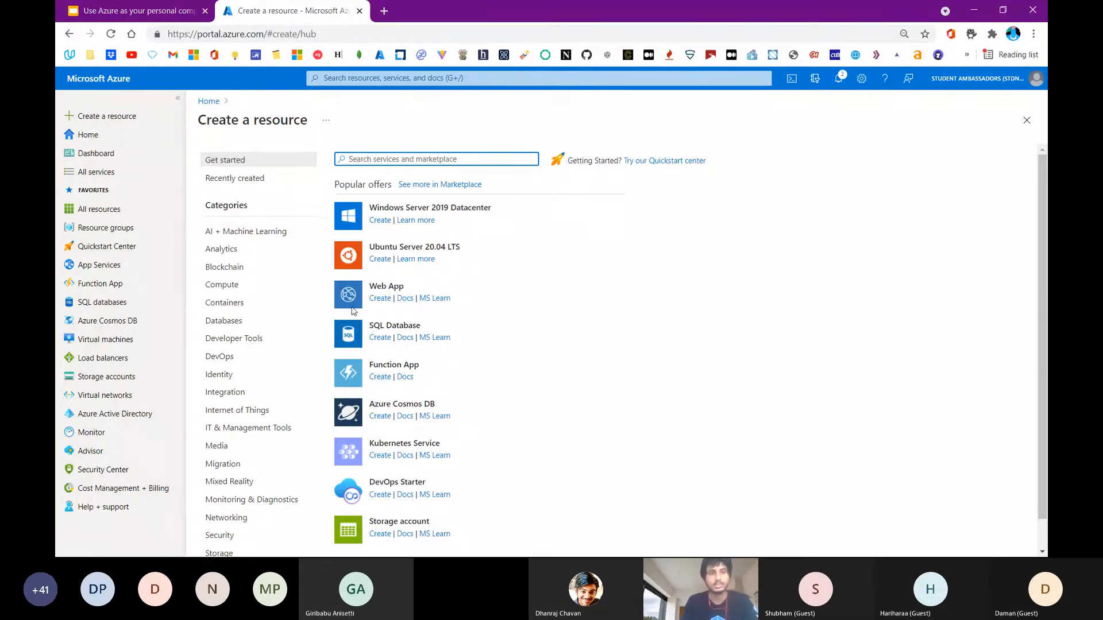
left_click(246, 287)
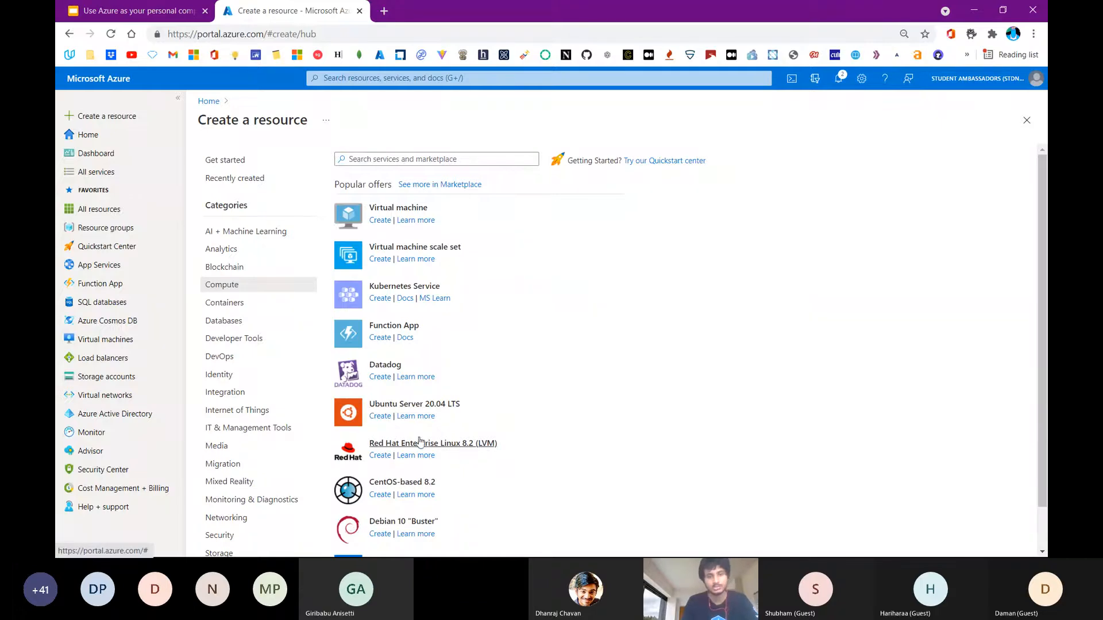
scroll(420, 442, "down", 1)
scroll(420, 442, "down", 3)
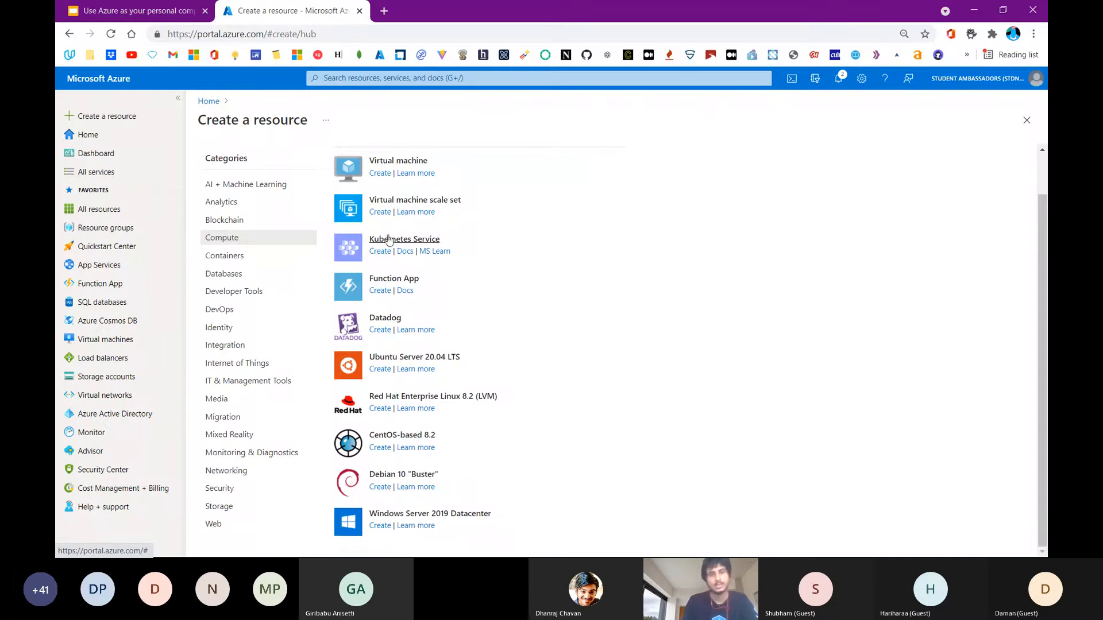
scroll(389, 239, "up", 4)
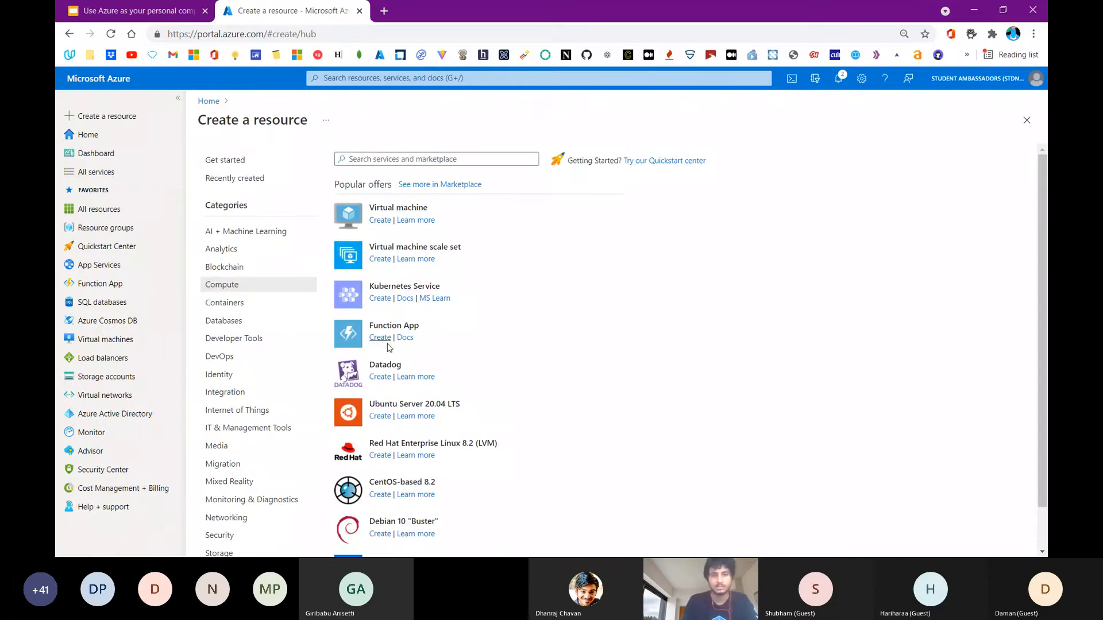
left_click(380, 416)
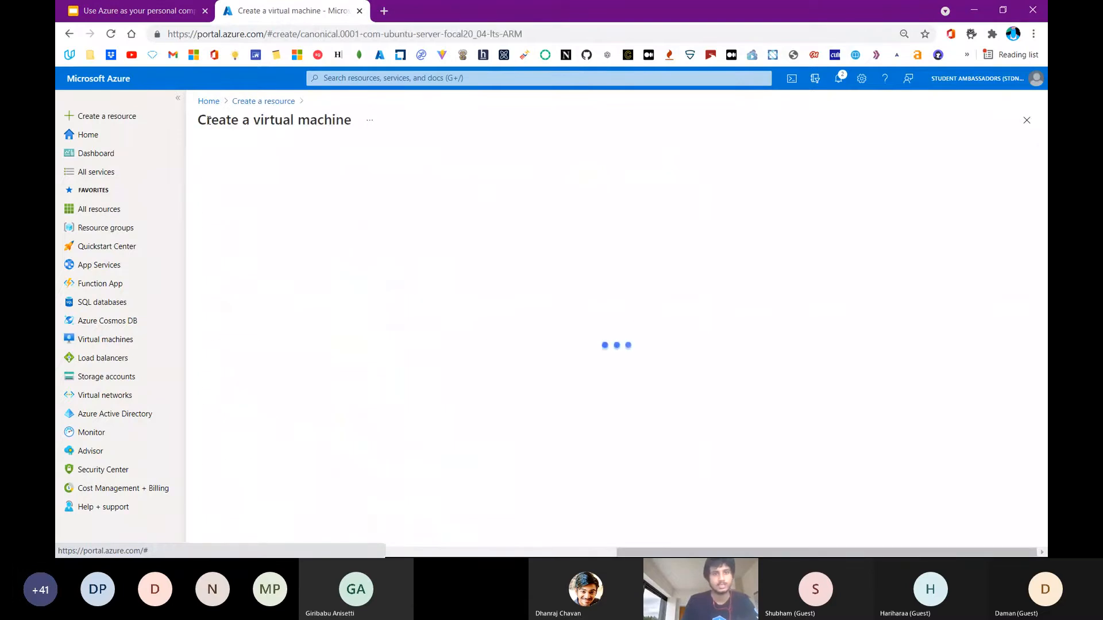
left_click_drag(198, 119, 313, 139)
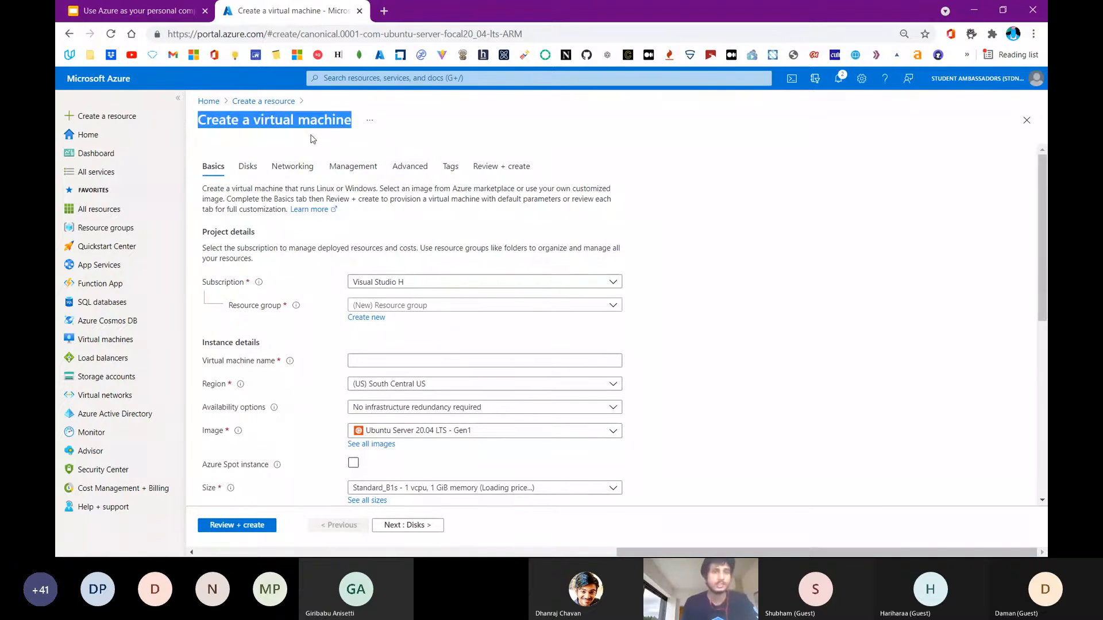
left_click(468, 123)
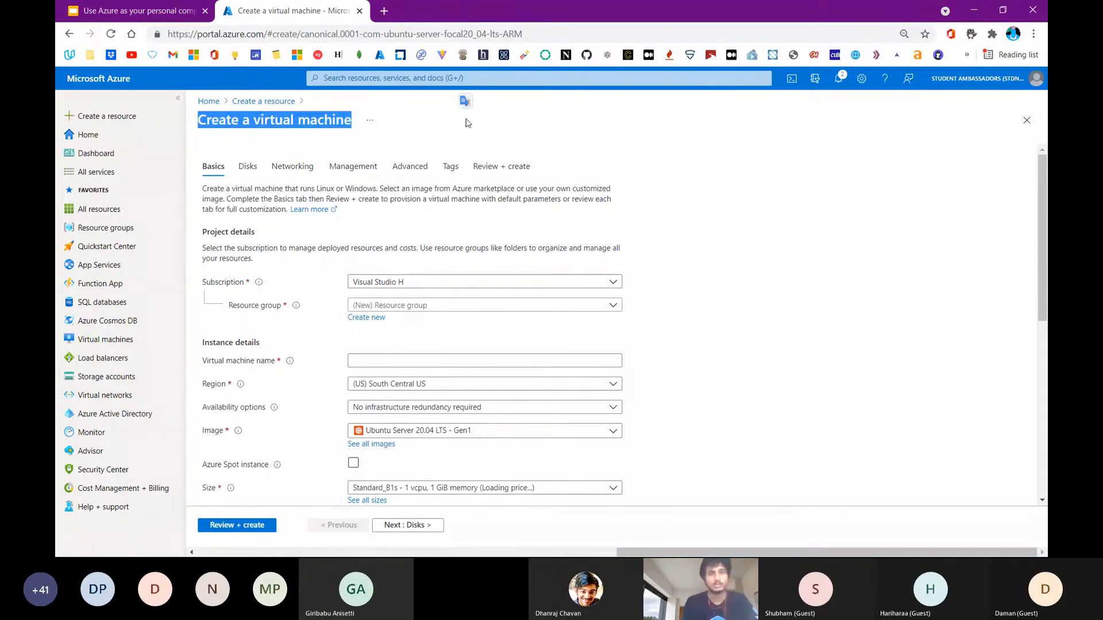
double_click(219, 343)
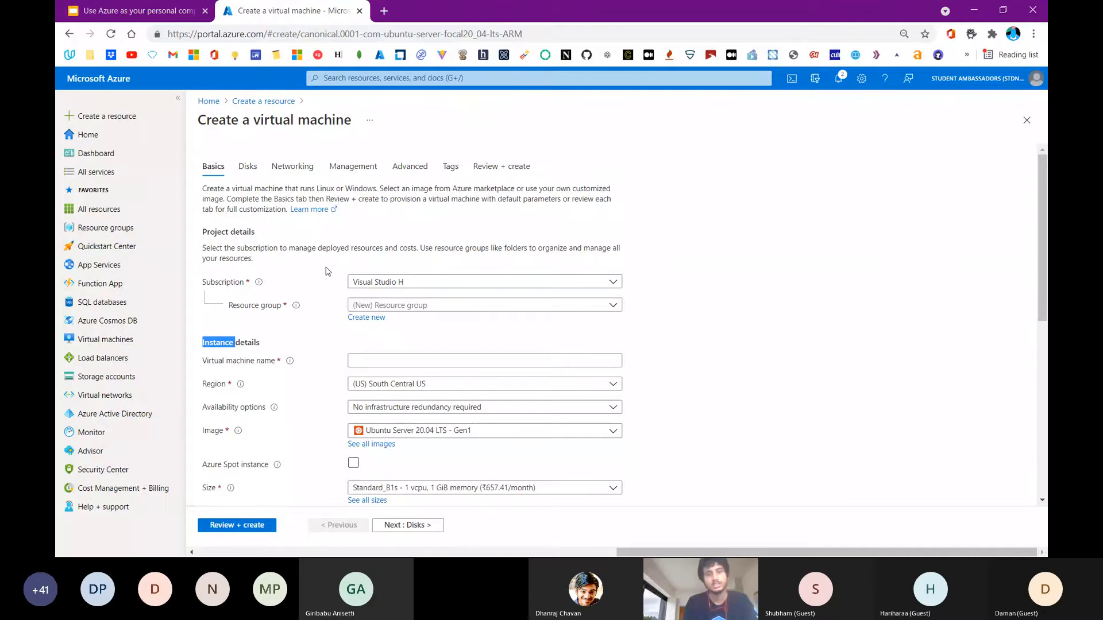
left_click(329, 271)
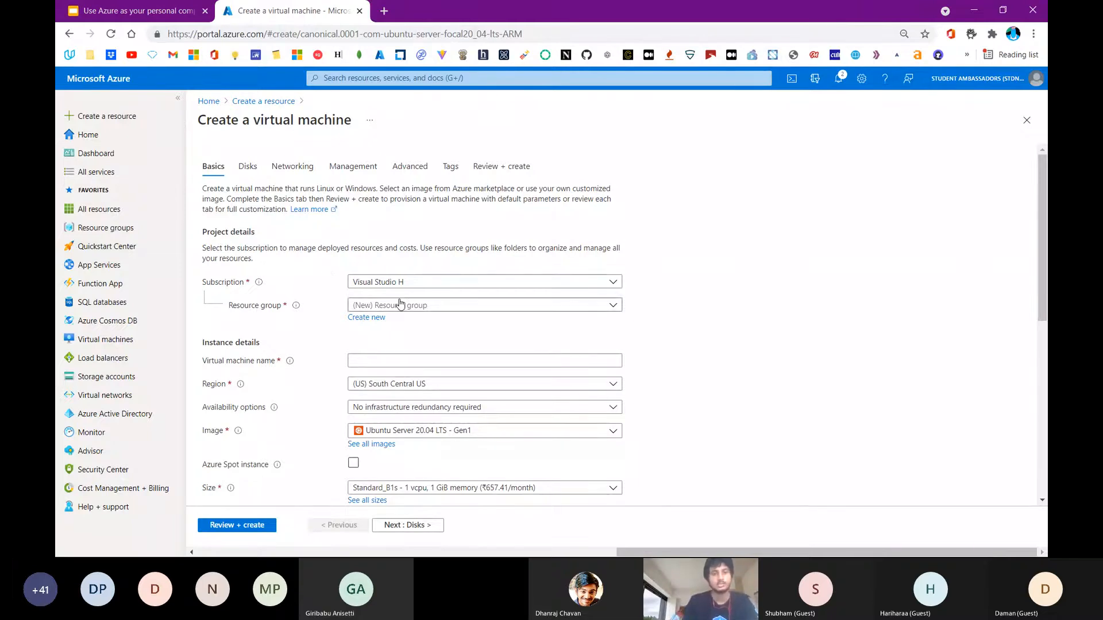
Create a new resource group for the virtual machine, named with the presenter's first name followed by "_events"
left_click(367, 319)
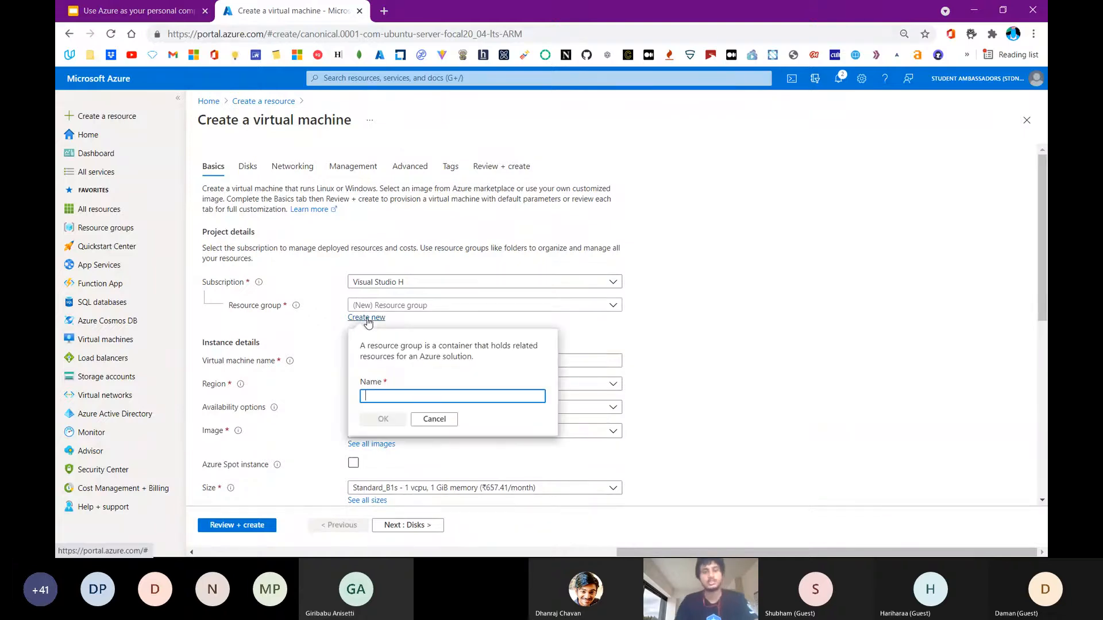
type("hrittik_event")
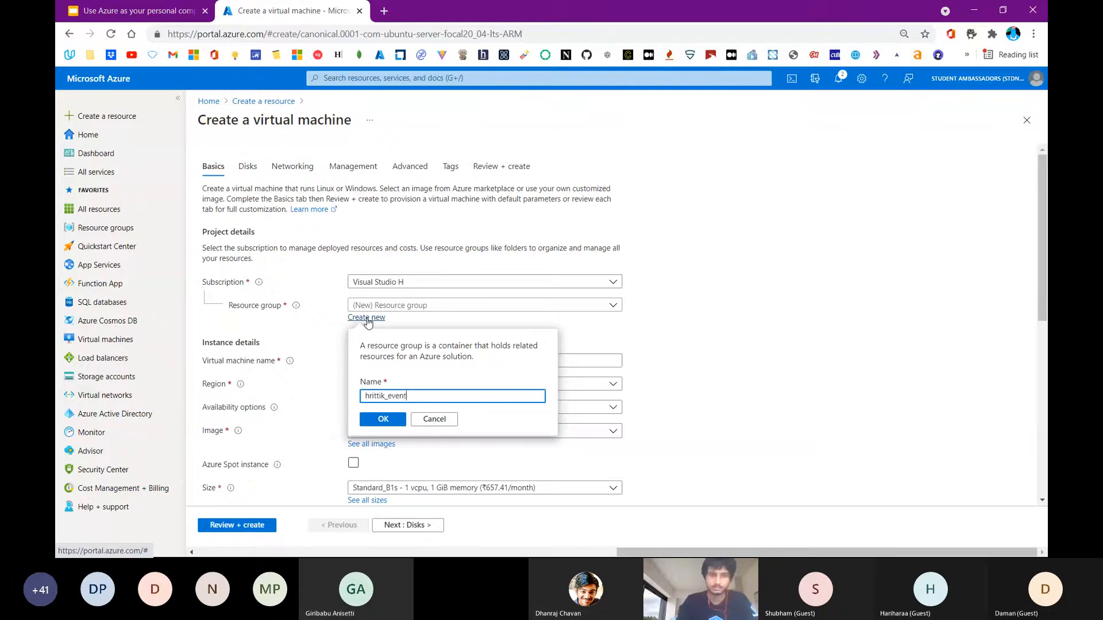
type("s")
left_click(387, 420)
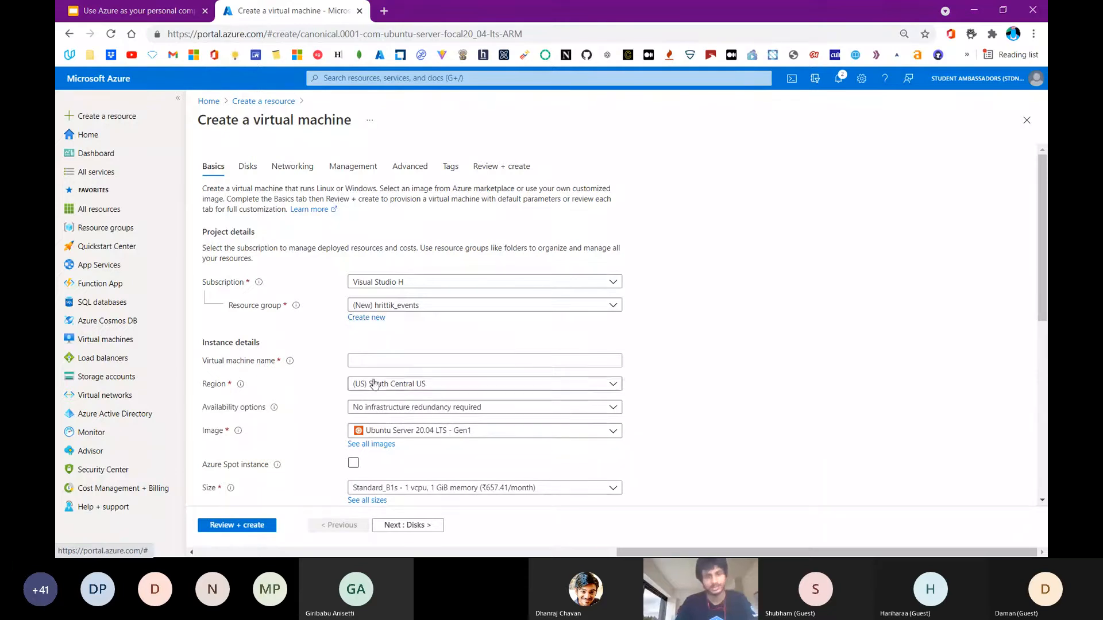
Name the virtual machine with the presenter's first name and set its region to (US) East US 2
left_click(396, 359)
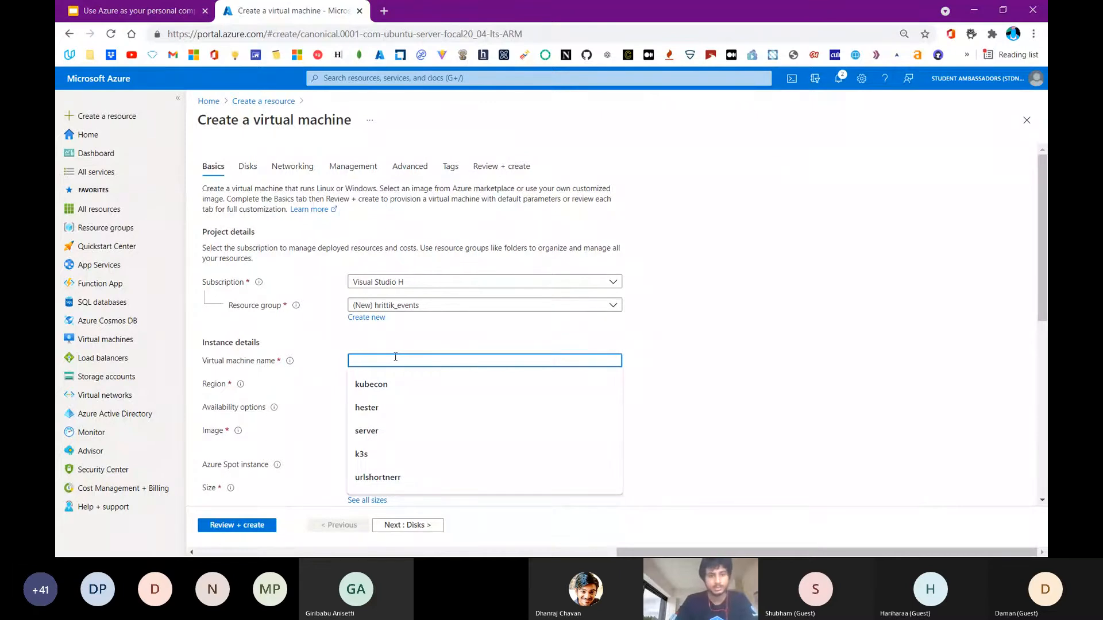
type("hrittik")
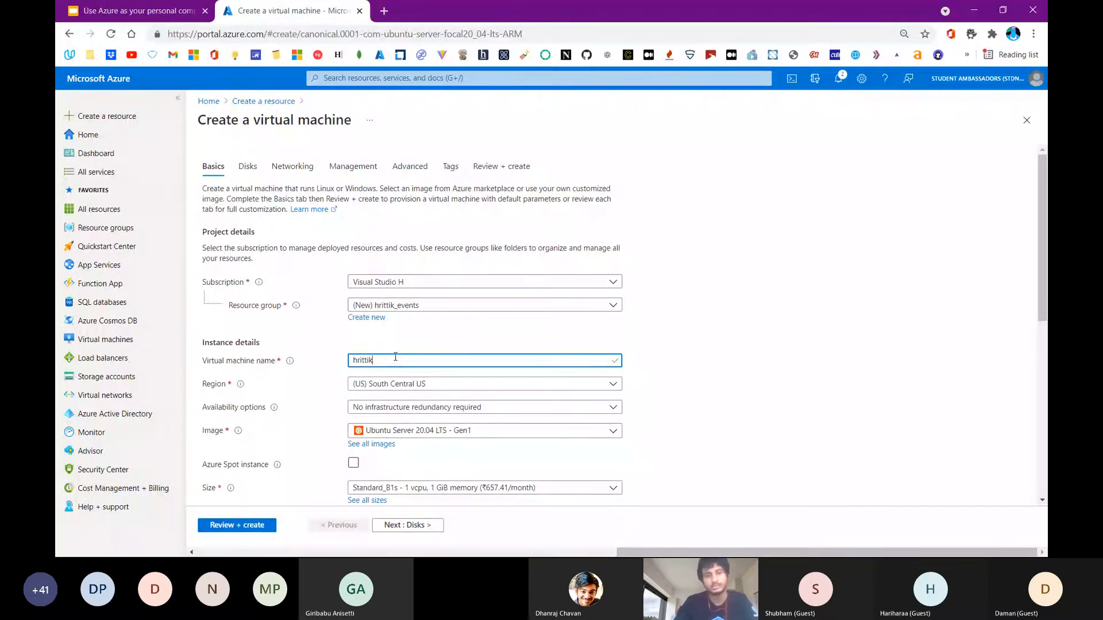
scroll(395, 357, "down", 1)
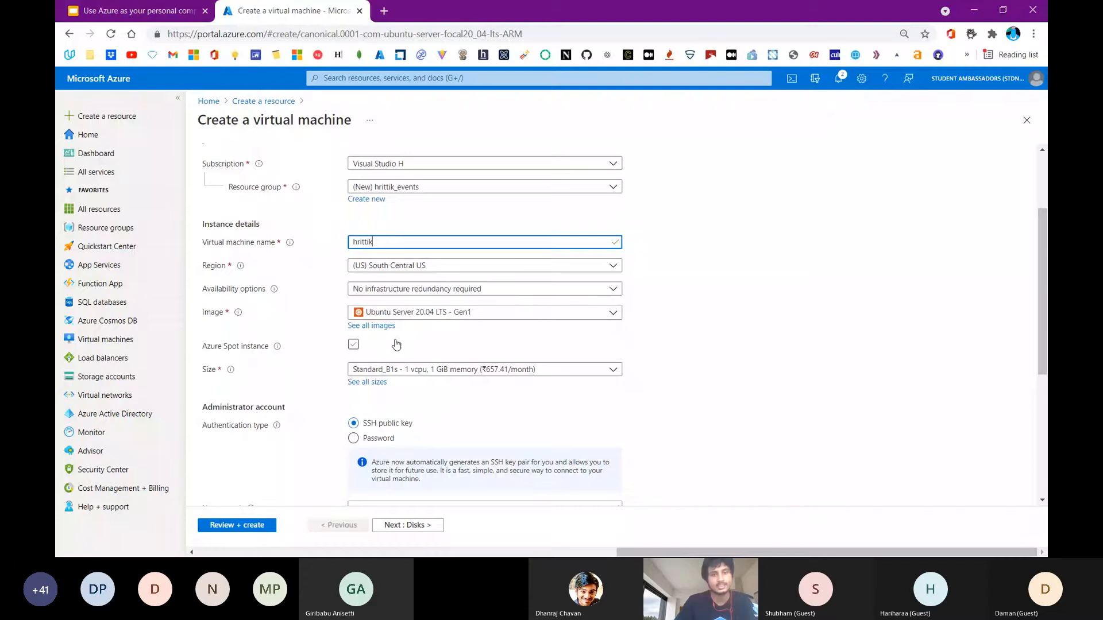
left_click(408, 266)
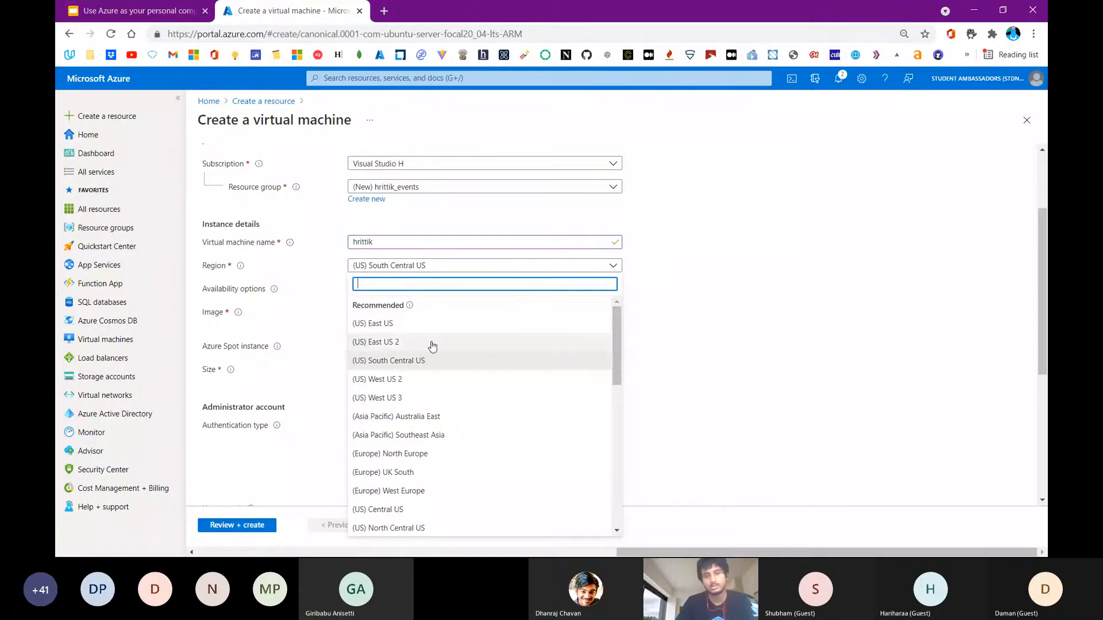
scroll(432, 346, "down", 5)
scroll(433, 346, "up", 5)
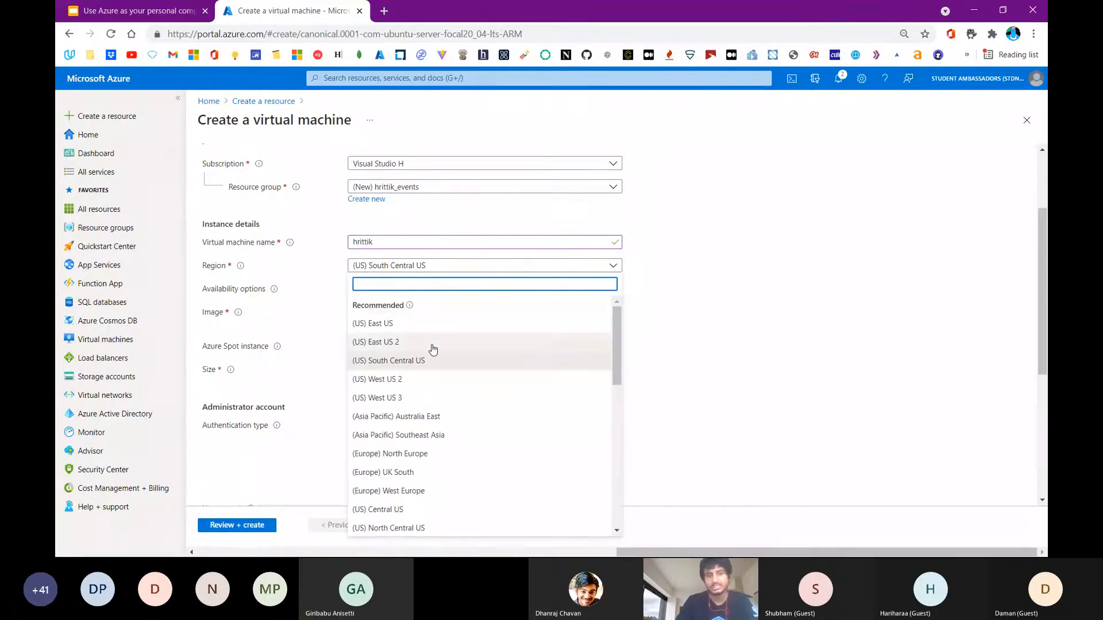
left_click(433, 343)
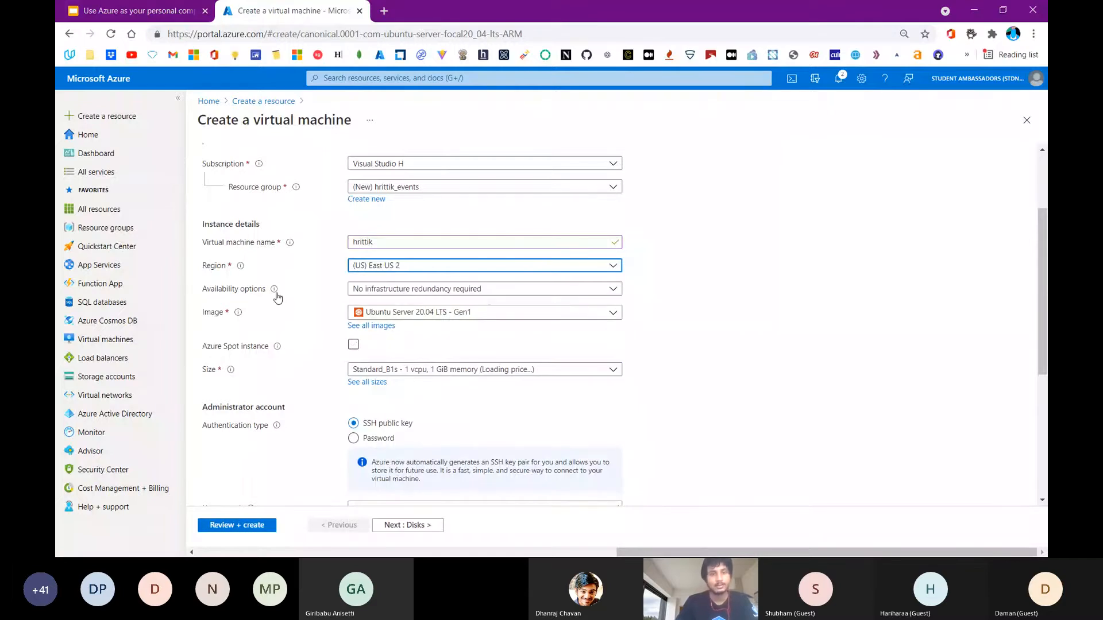
Sort all available VM sizes by monthly cost from lowest to highest and select the B1s size for the virtual machine
mouse_move(274, 291)
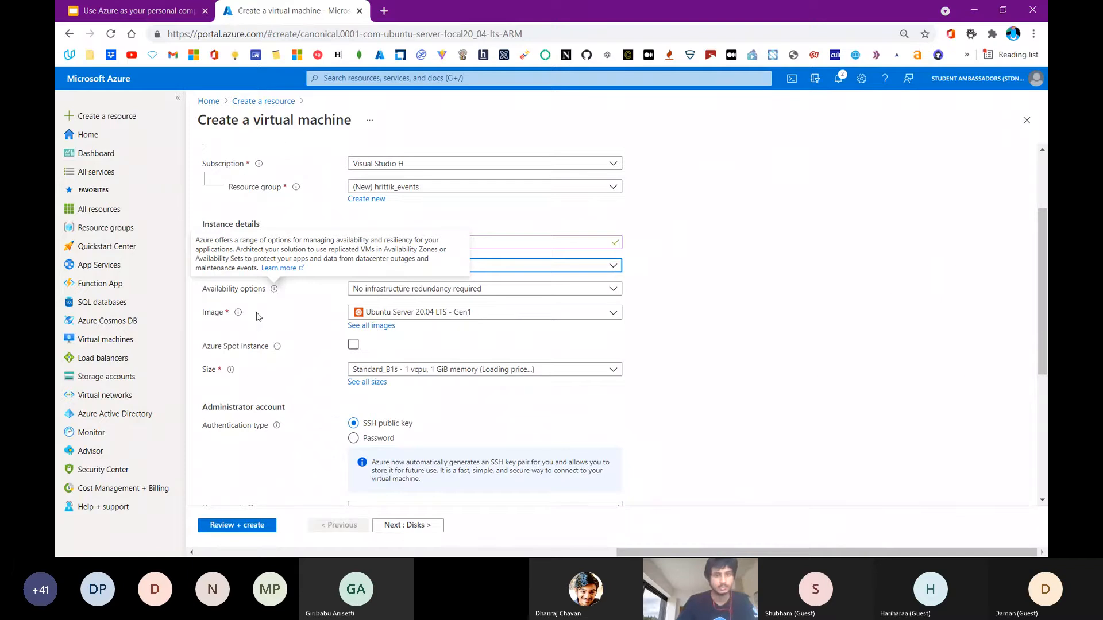
mouse_move(234, 319)
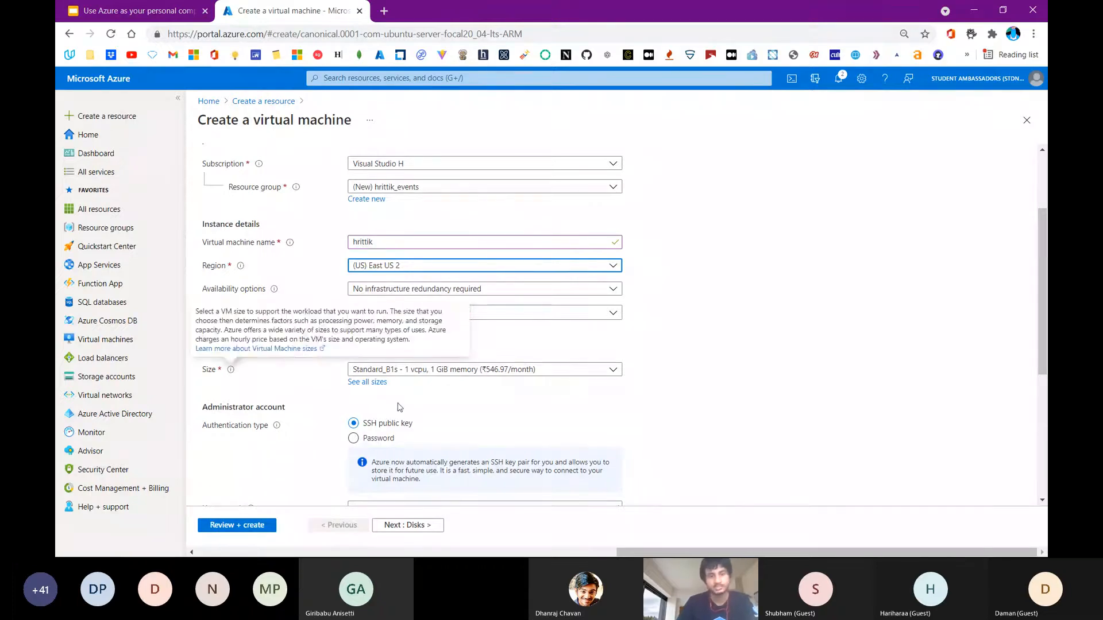
left_click(382, 384)
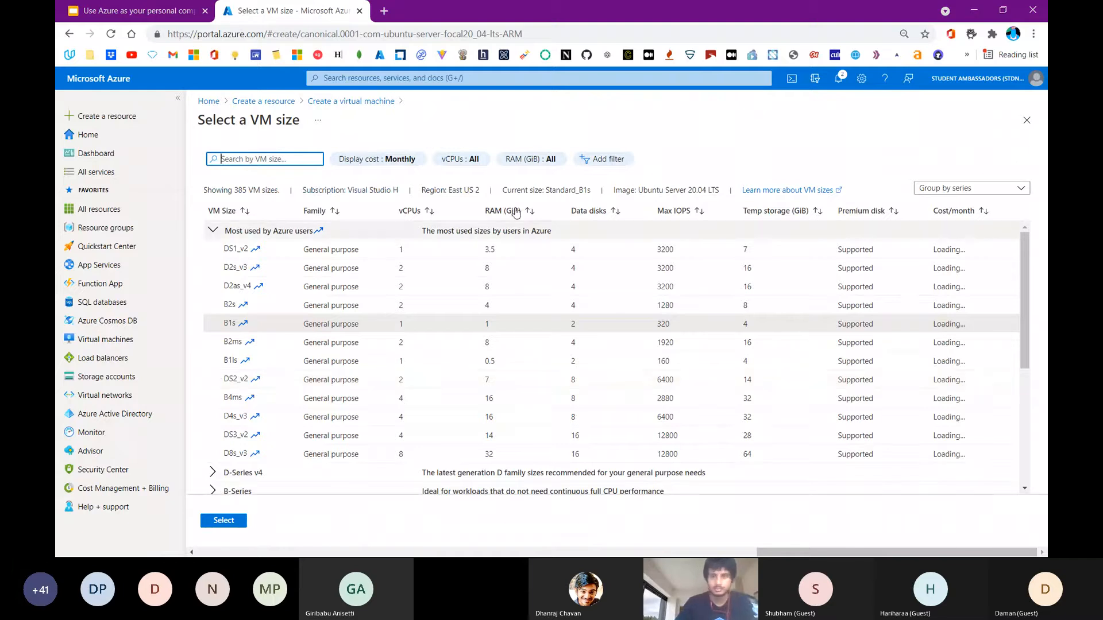
left_click(951, 212)
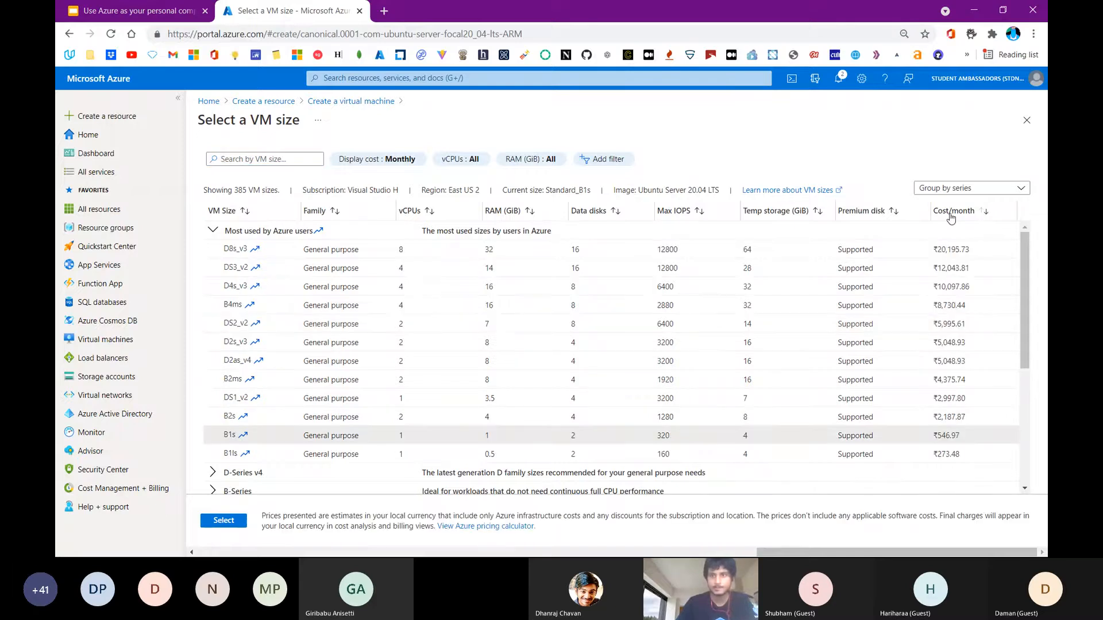
left_click(951, 214)
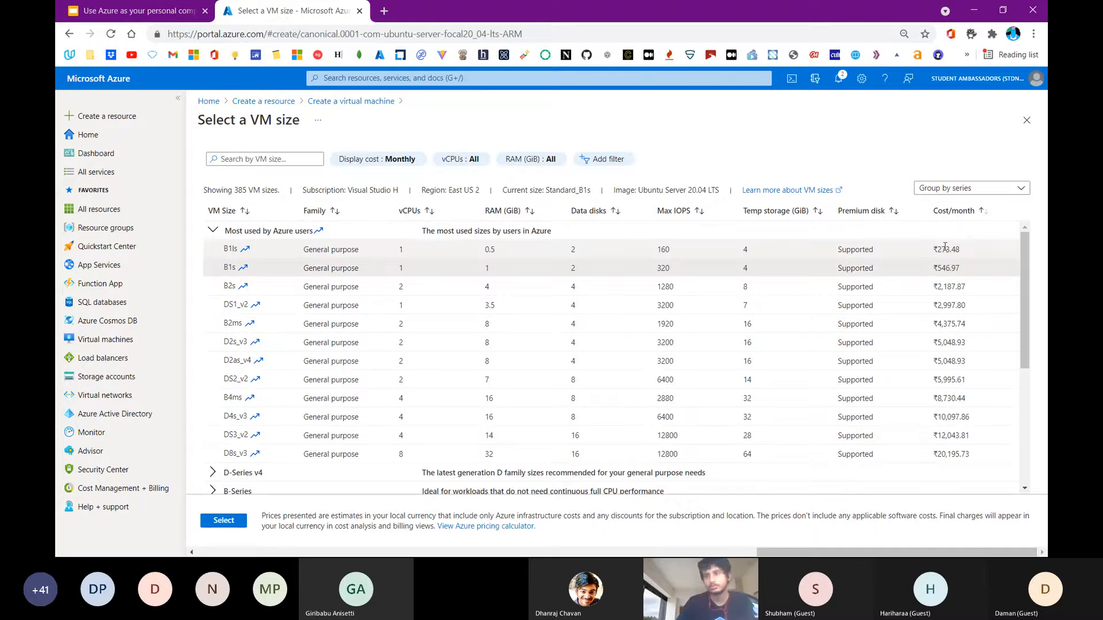
left_click(965, 208)
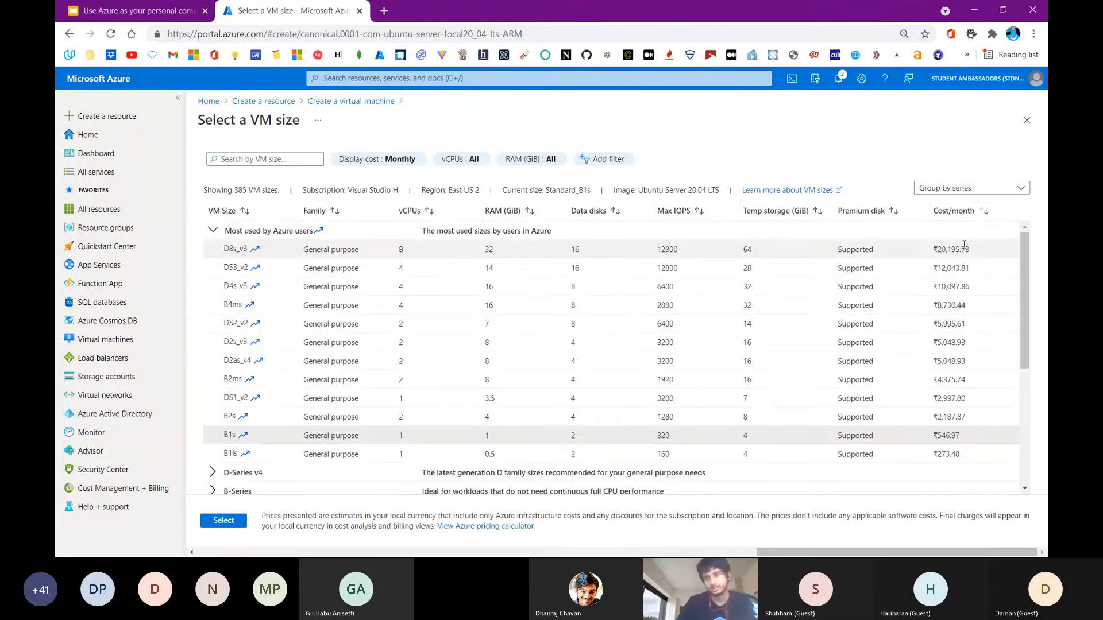
scroll(962, 284, "down", 4)
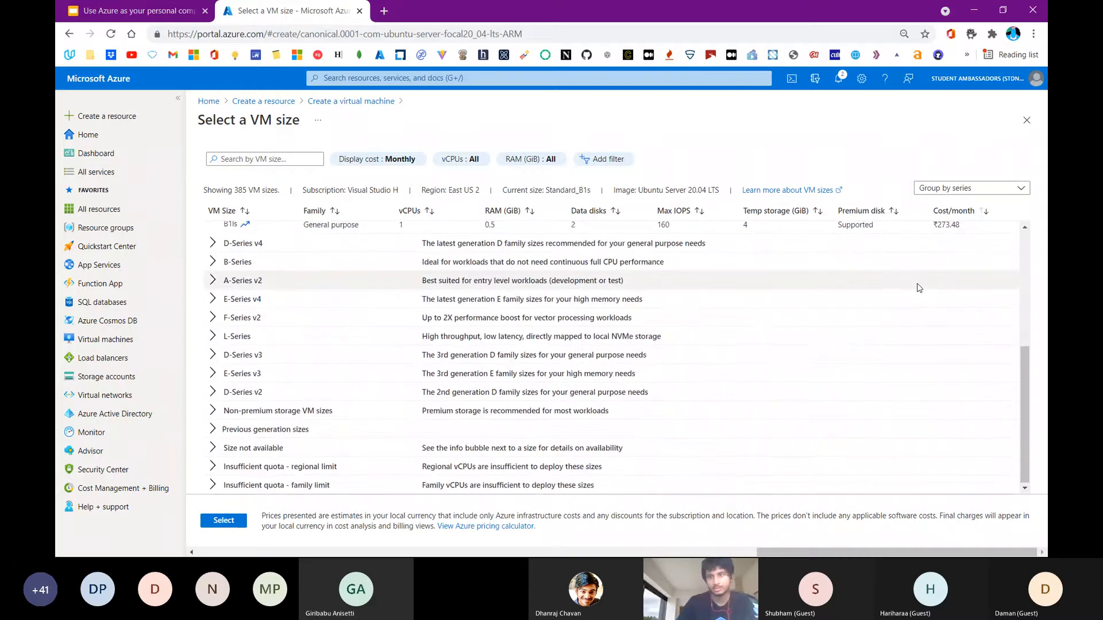
scroll(919, 288, "up", 4)
left_click(953, 211)
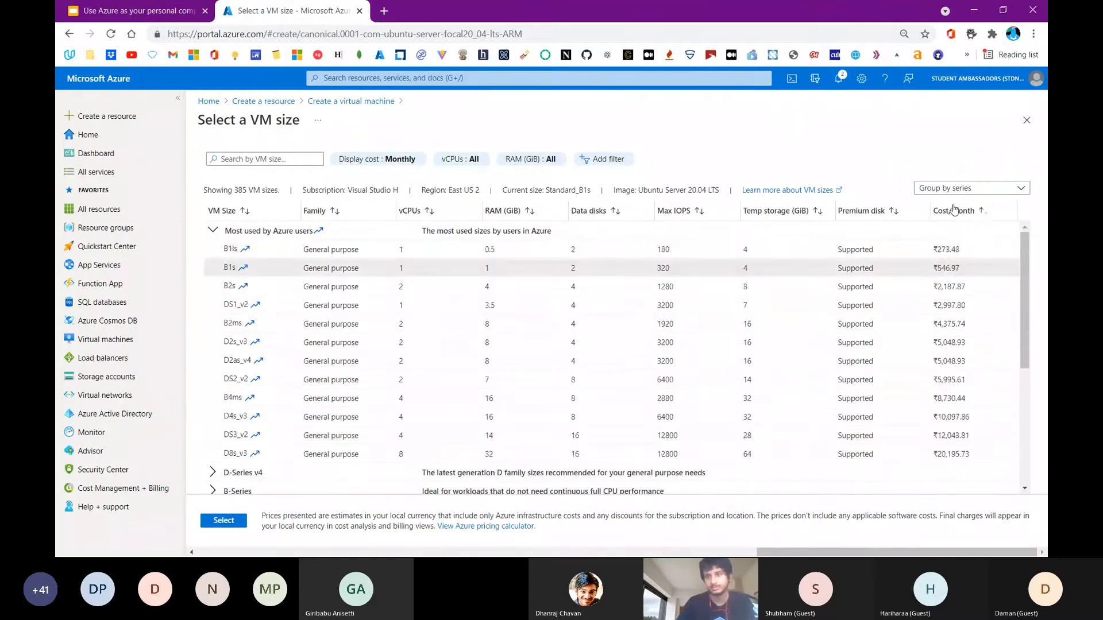
left_click(901, 270)
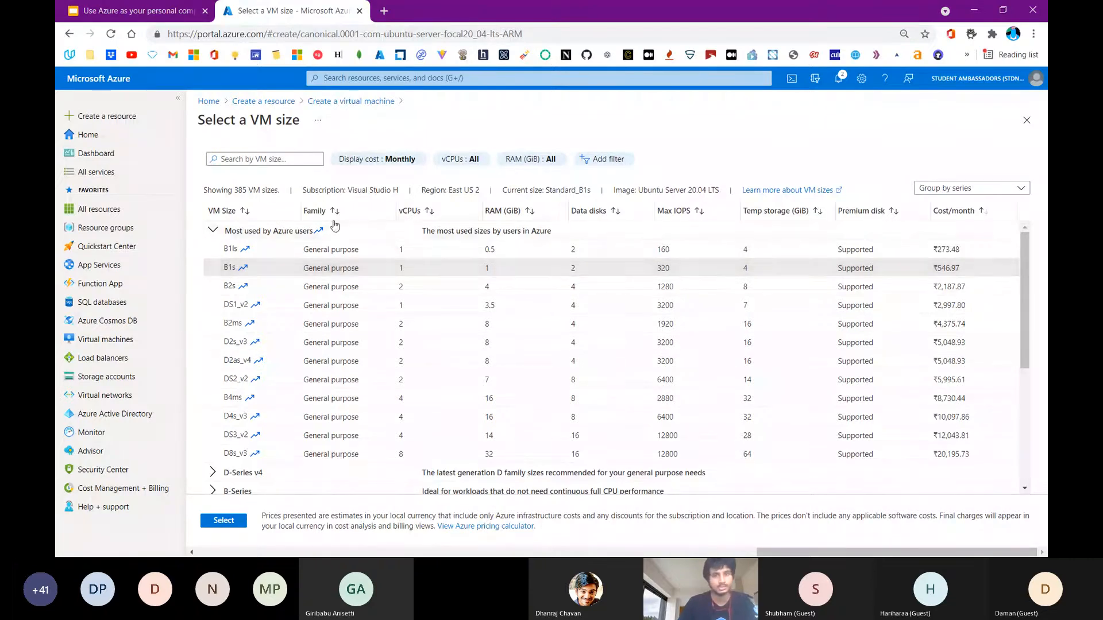
left_click(210, 520)
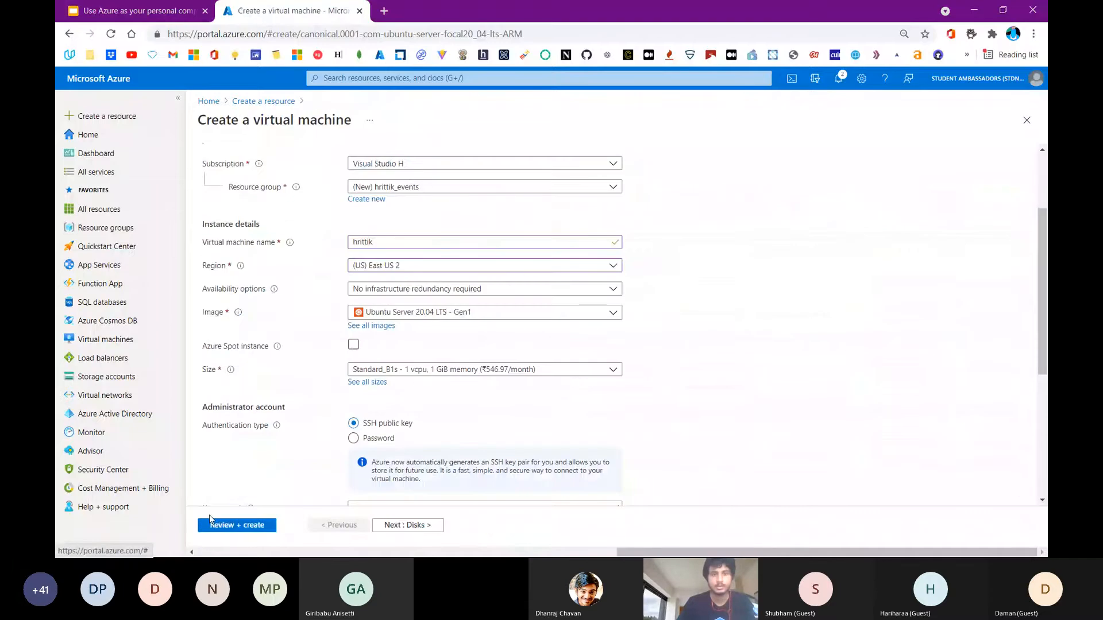
Set the administrator account's username to the presenter's first name and check the remaining basic VM settings
scroll(246, 356, "down", 3)
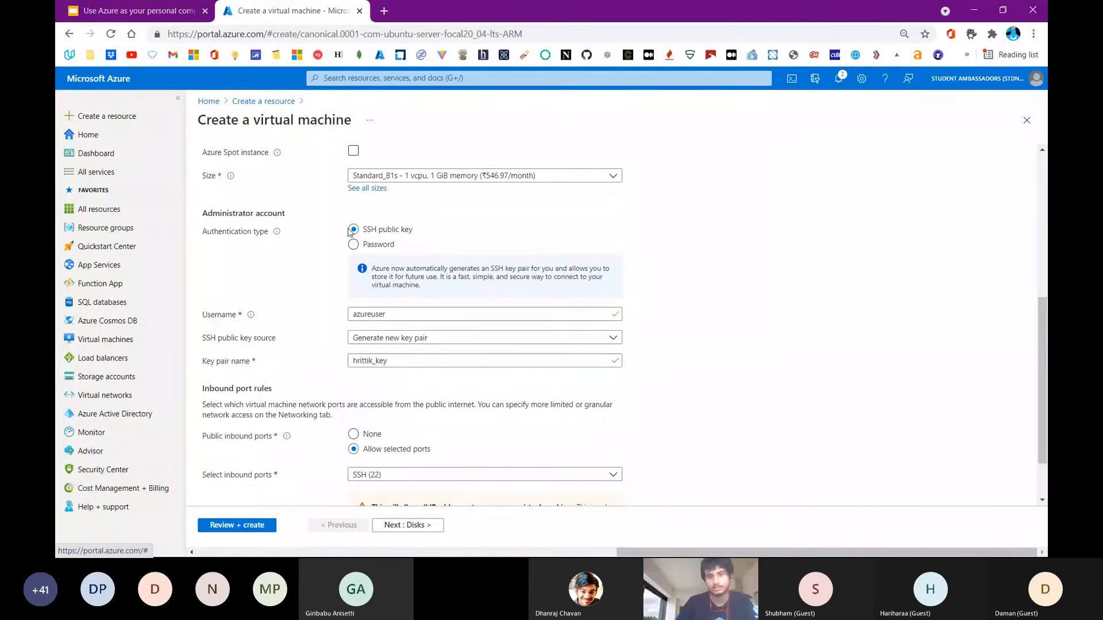
double_click(378, 307)
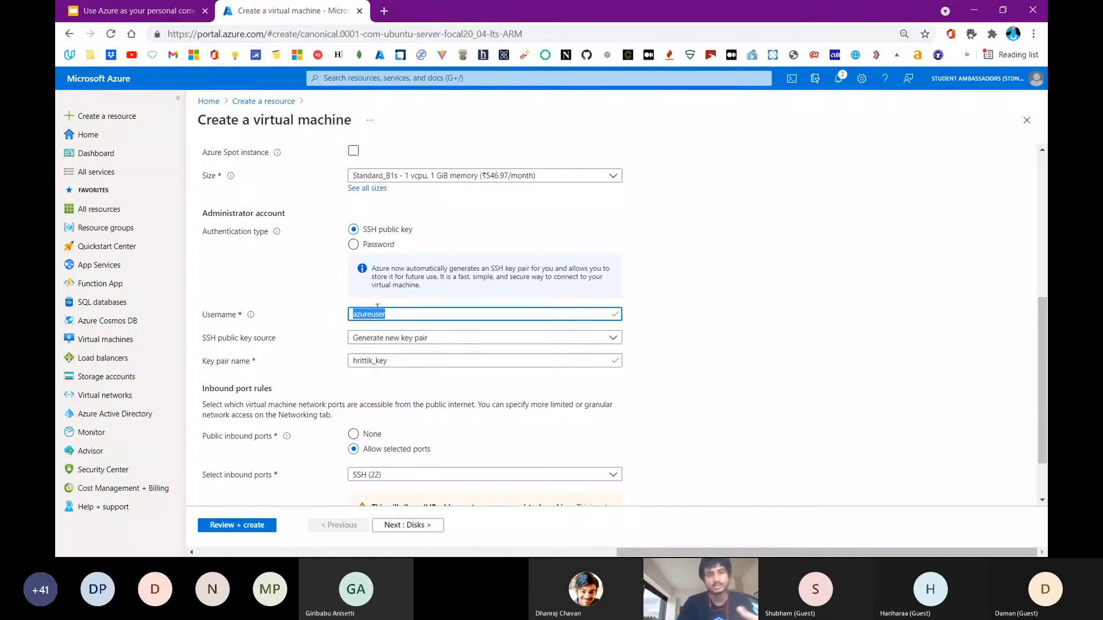
type("hrittik")
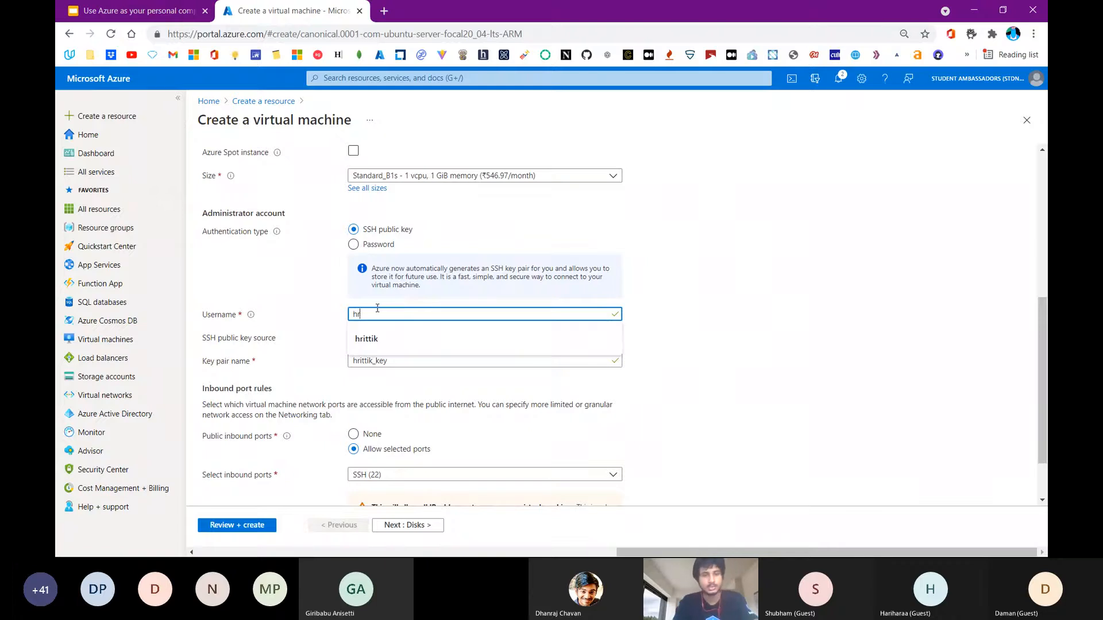
scroll(376, 308, "up", 2)
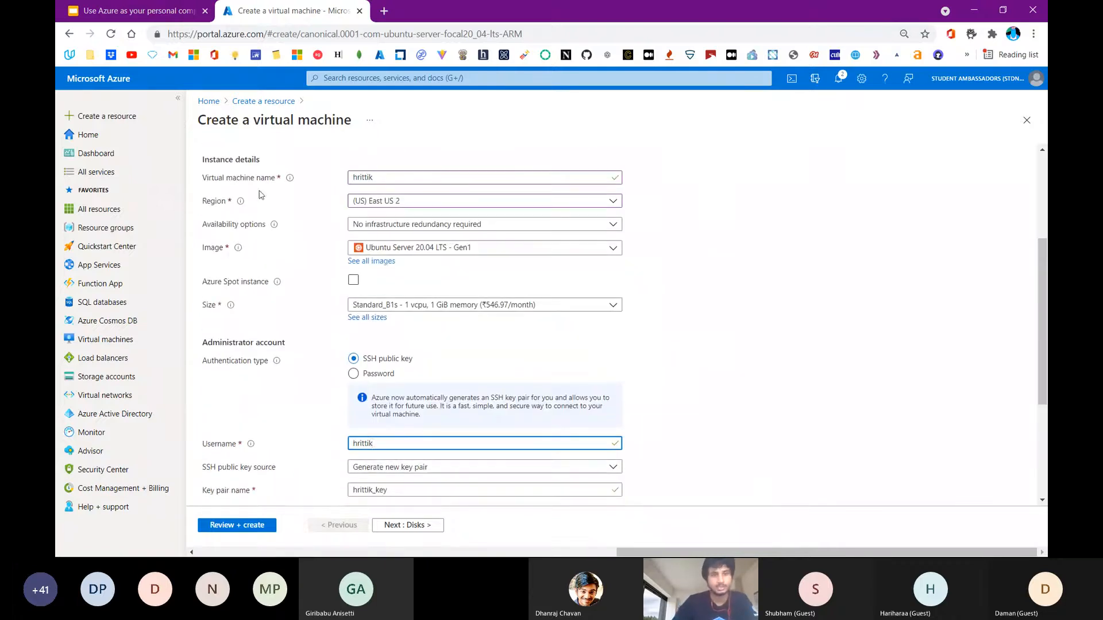
scroll(309, 181, "down", 1)
scroll(310, 181, "down", 2)
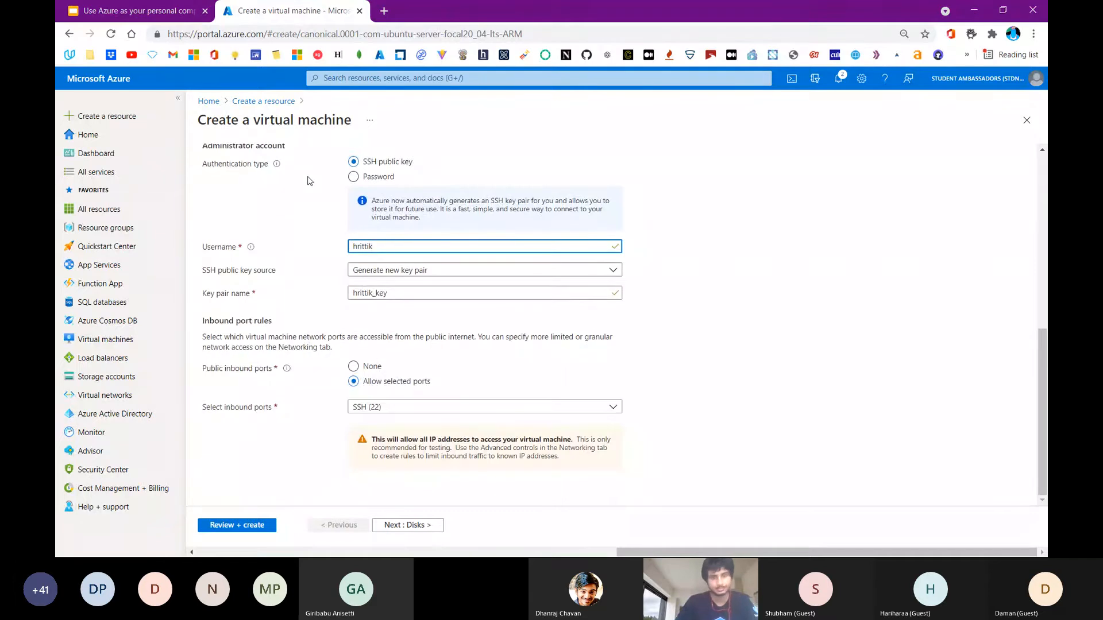
scroll(327, 206, "up", 7)
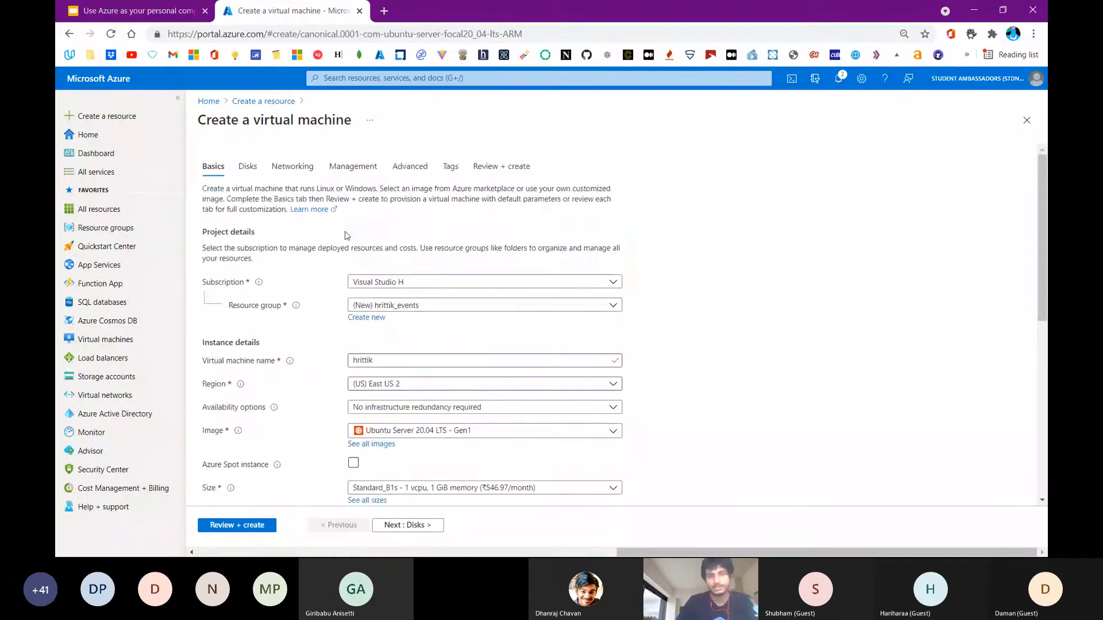
scroll(345, 235, "down", 5)
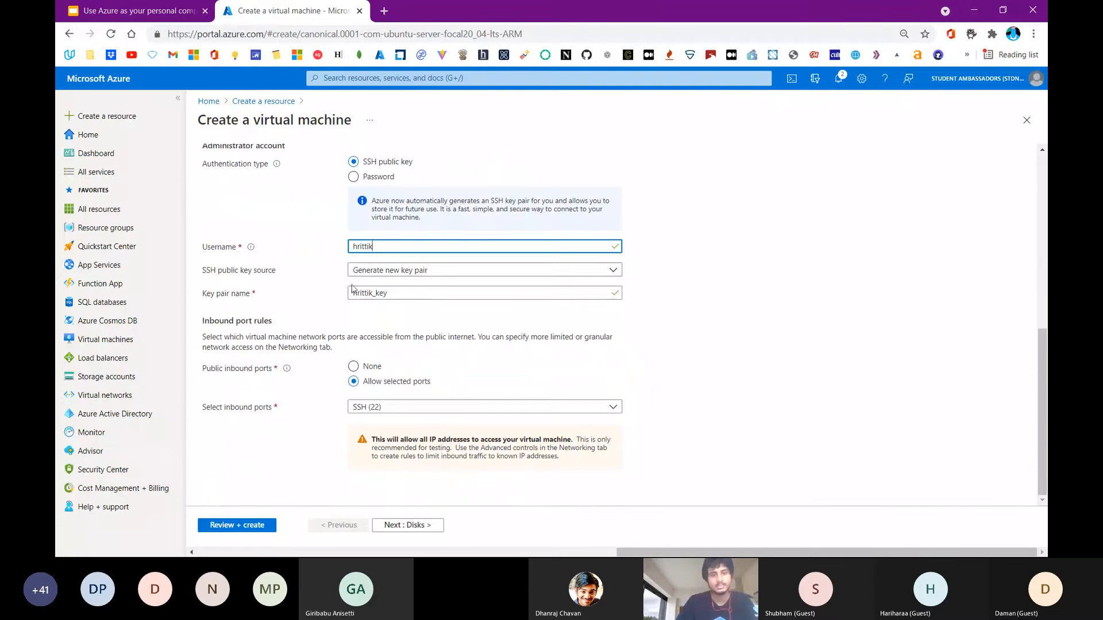
Create and attach a new empty 16 GiB Premium SSD (locally-redundant storage) data disk to the virtual machine
left_click(410, 527)
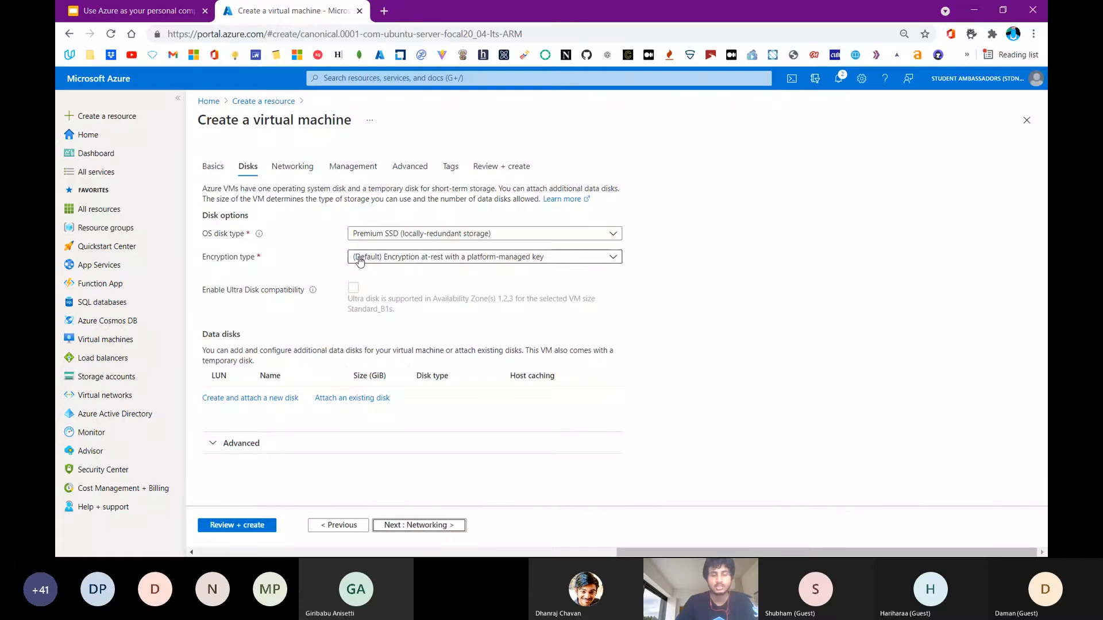
left_click(282, 401)
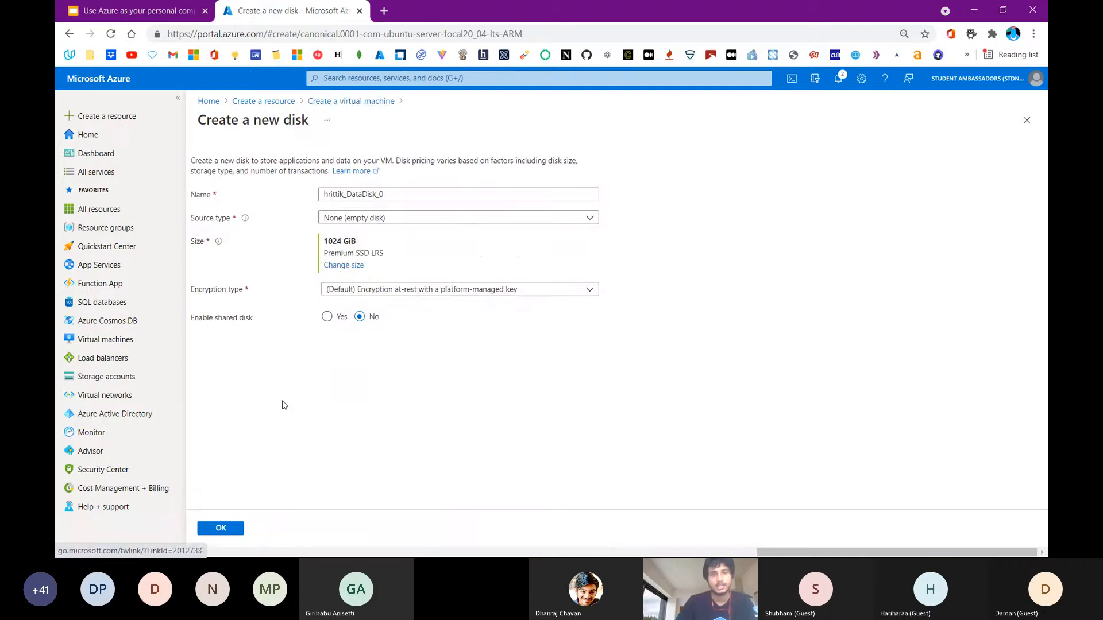
left_click(342, 266)
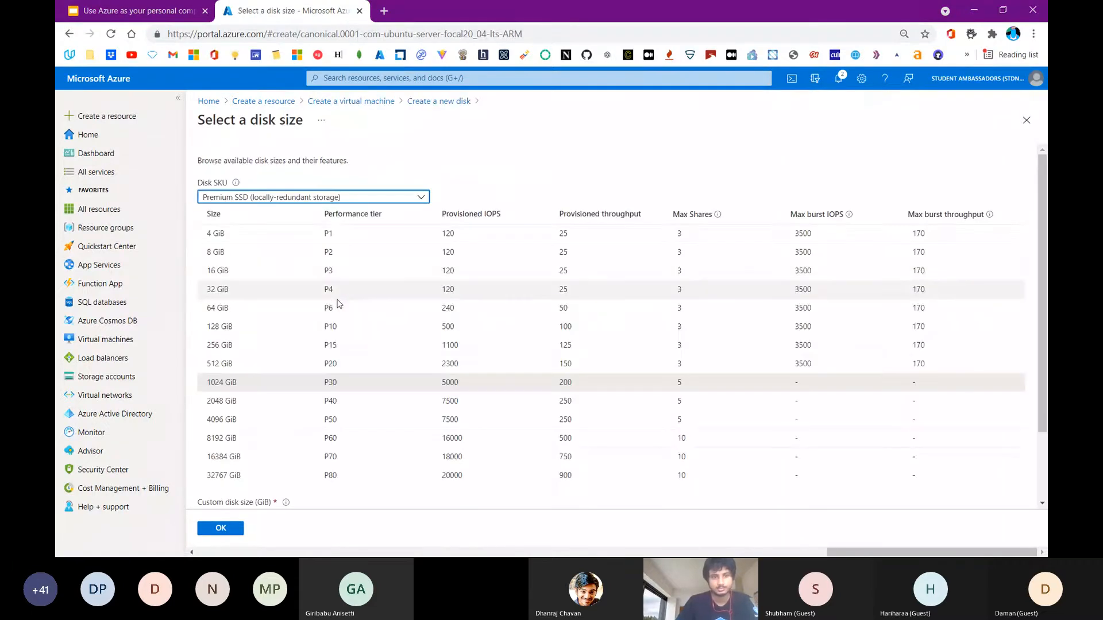
left_click(354, 279)
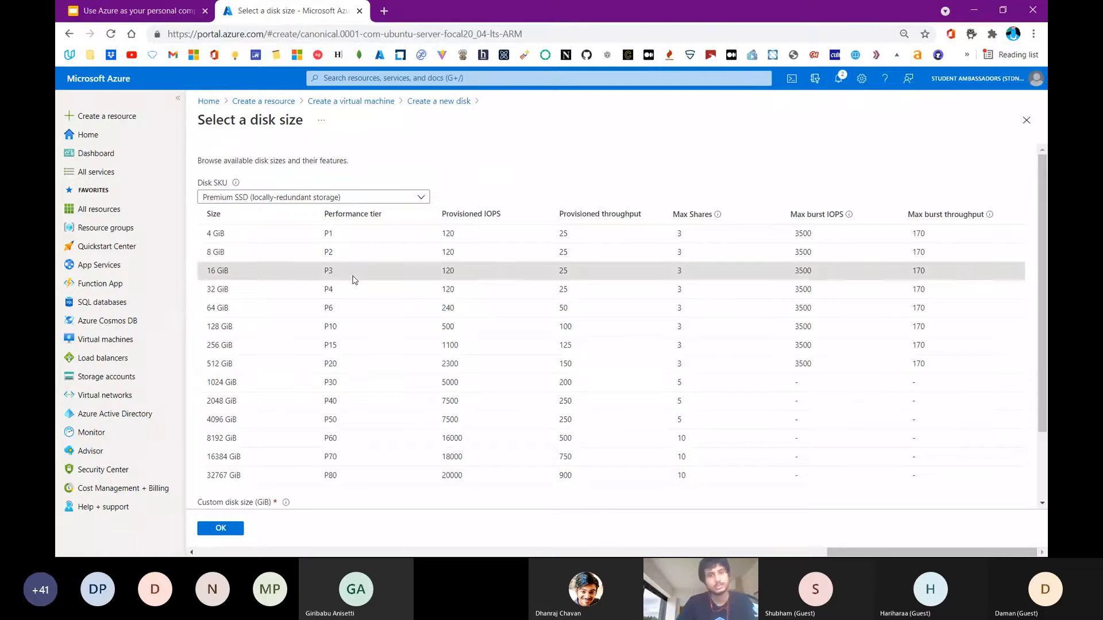
left_click(236, 529)
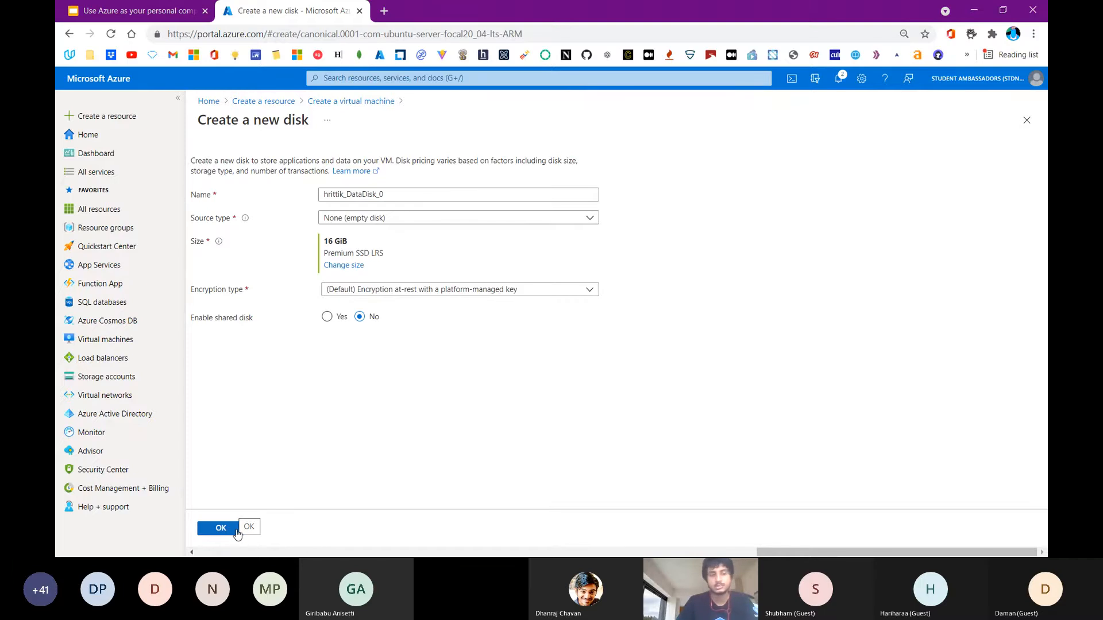
left_click(227, 534)
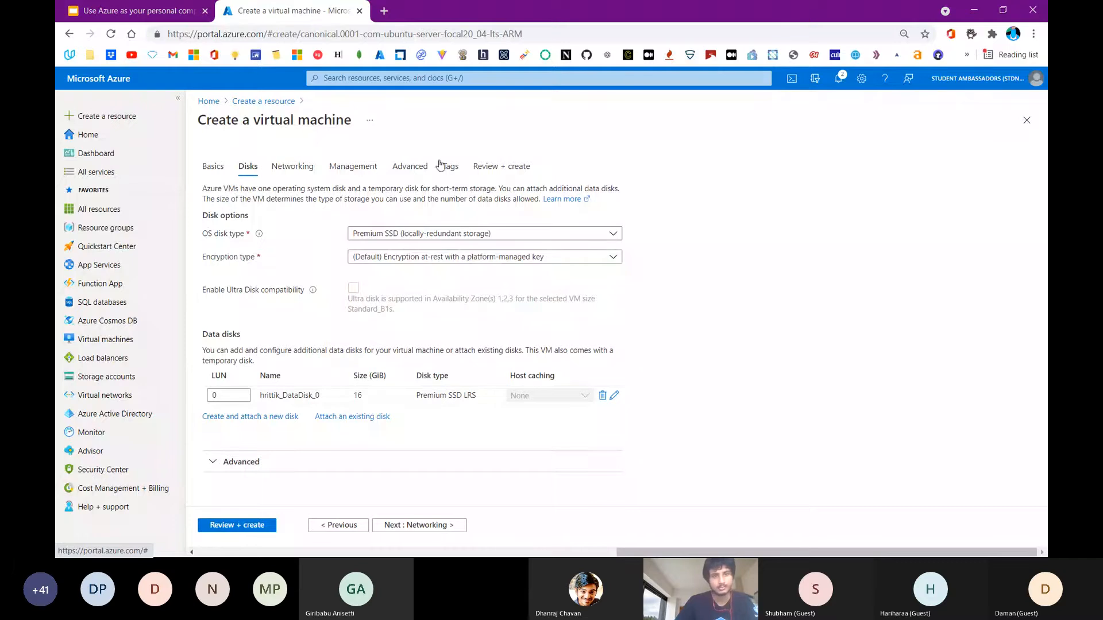
Review the virtual machine's pricing and configuration, and create it with a new SSH key pair, downloading the private key
left_click(479, 163)
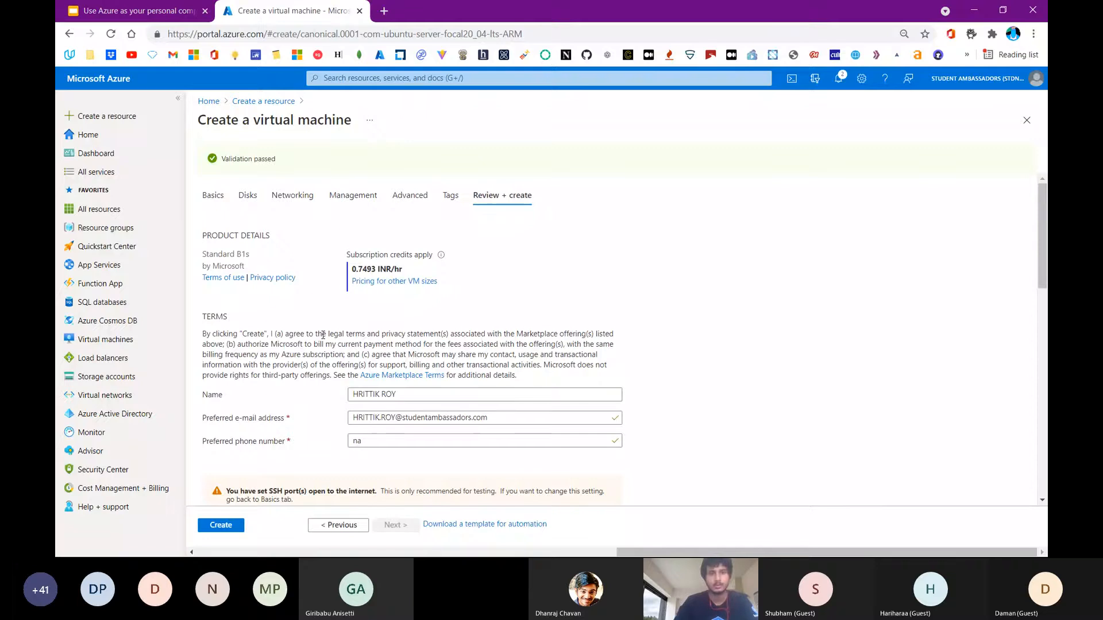
triple_click(370, 271)
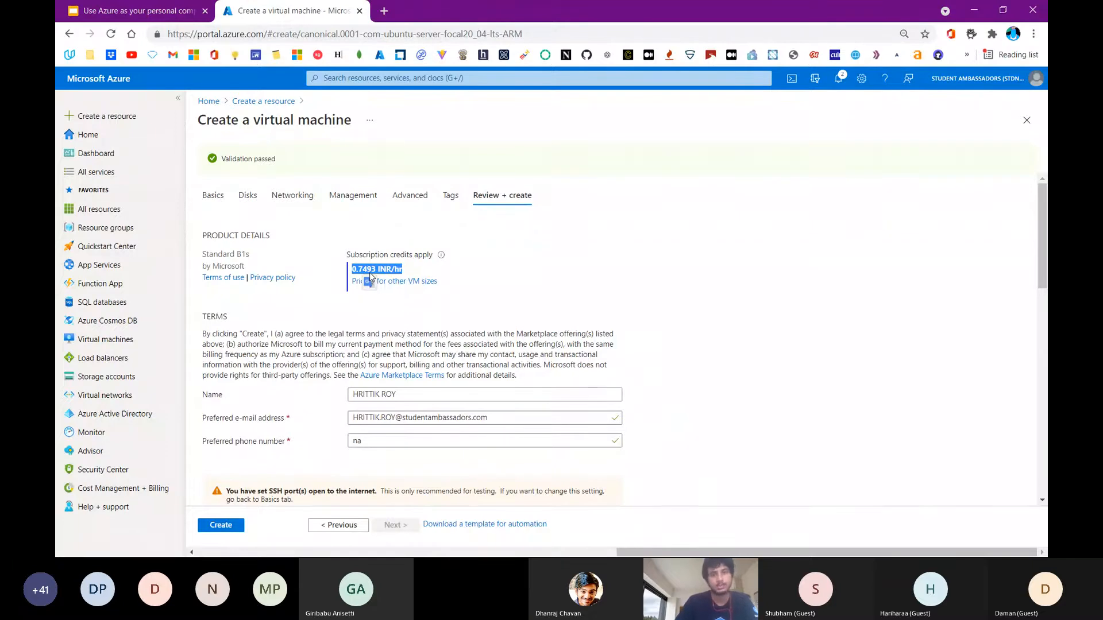
scroll(370, 277, "down", 1)
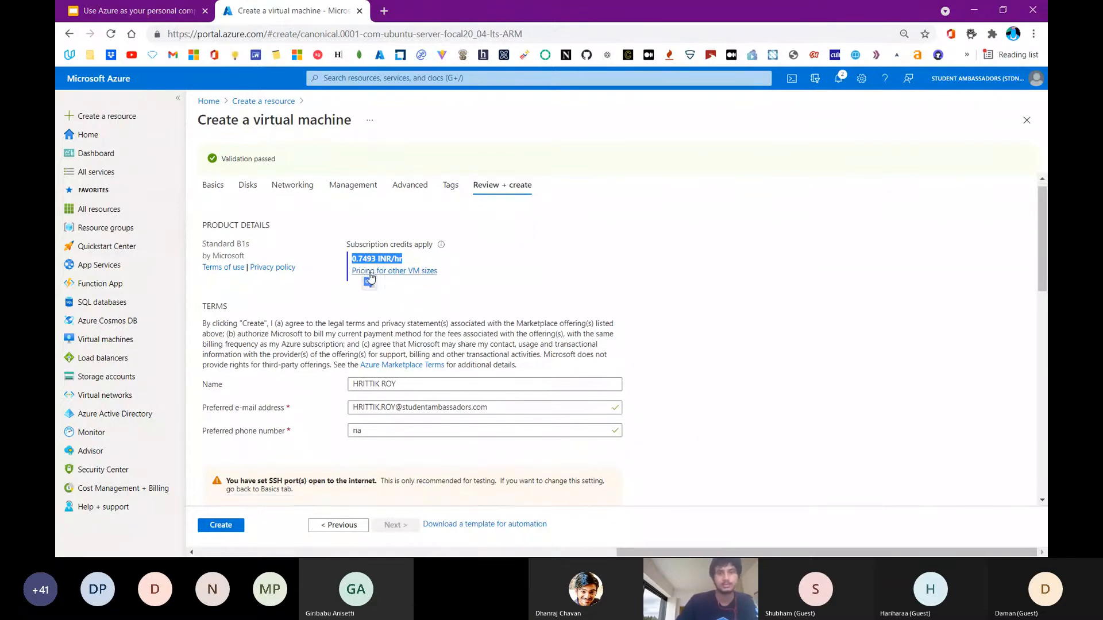
left_click(404, 349)
scroll(403, 350, "down", 2)
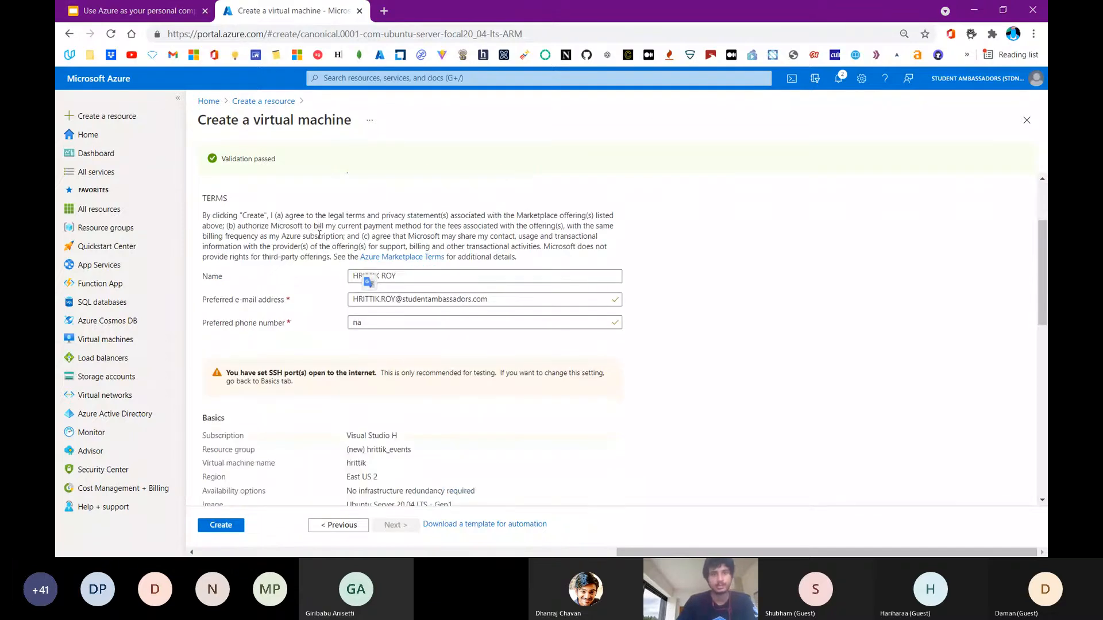
scroll(320, 236, "down", 3)
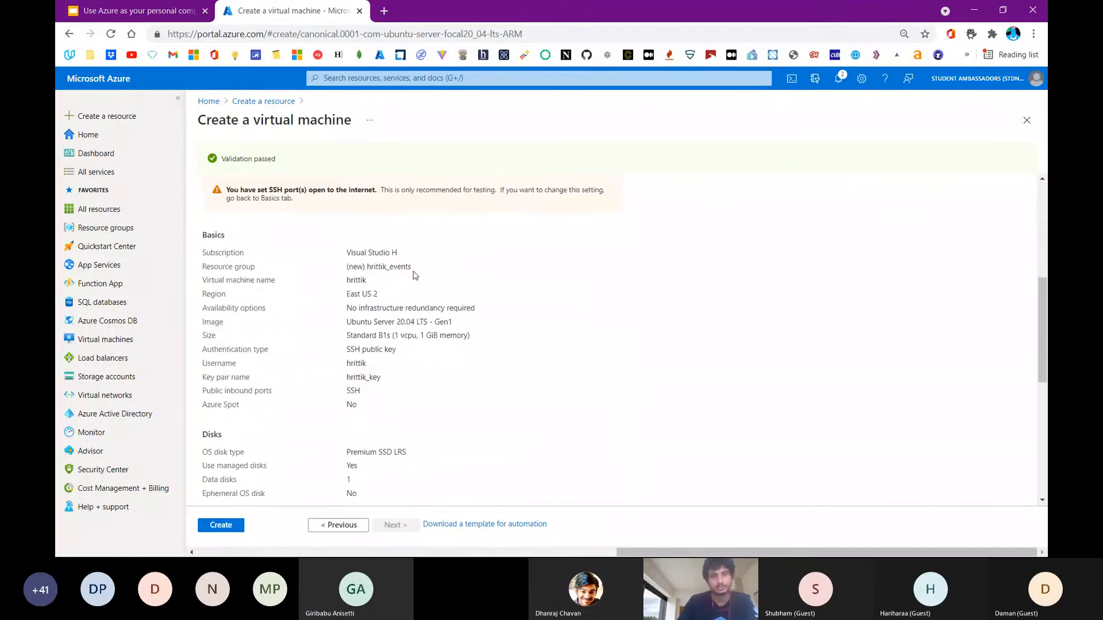
scroll(347, 286, "down", 5)
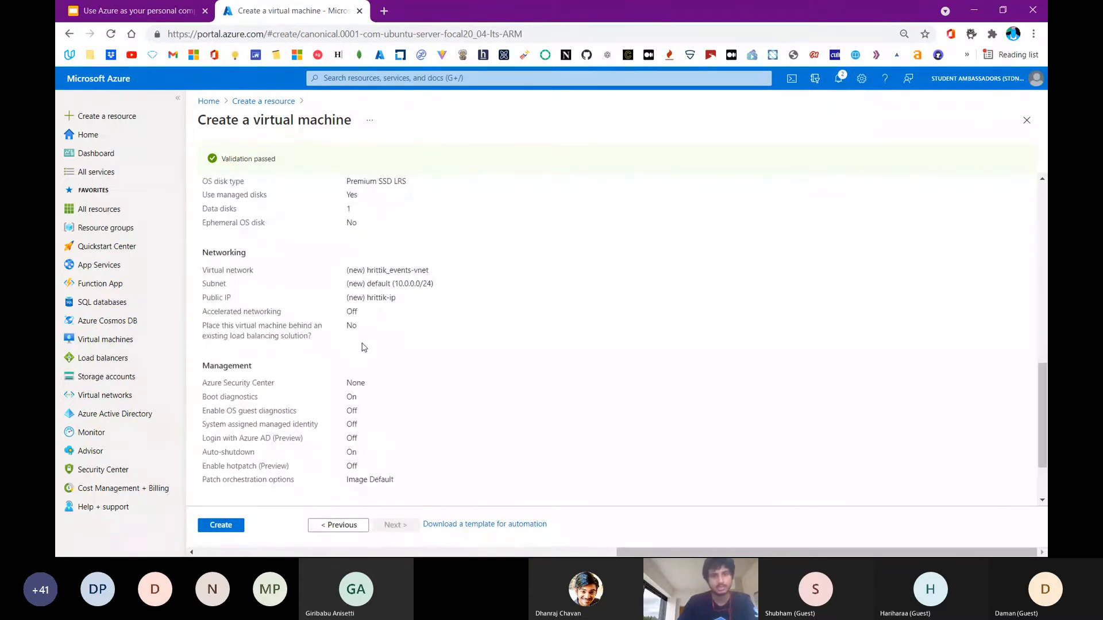
left_click(235, 533)
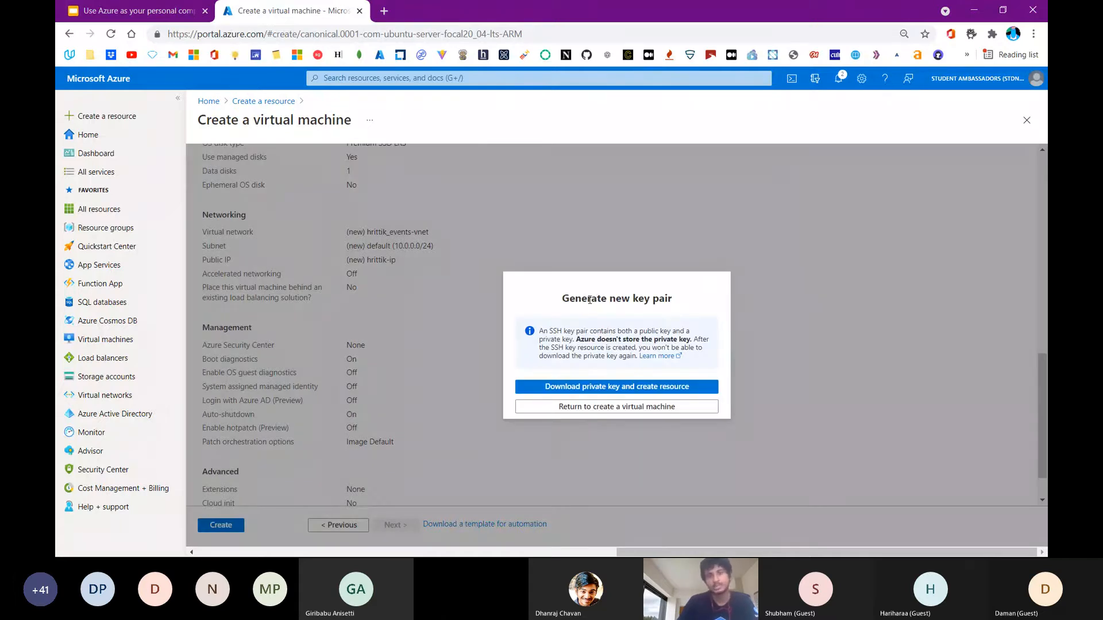
left_click(594, 390)
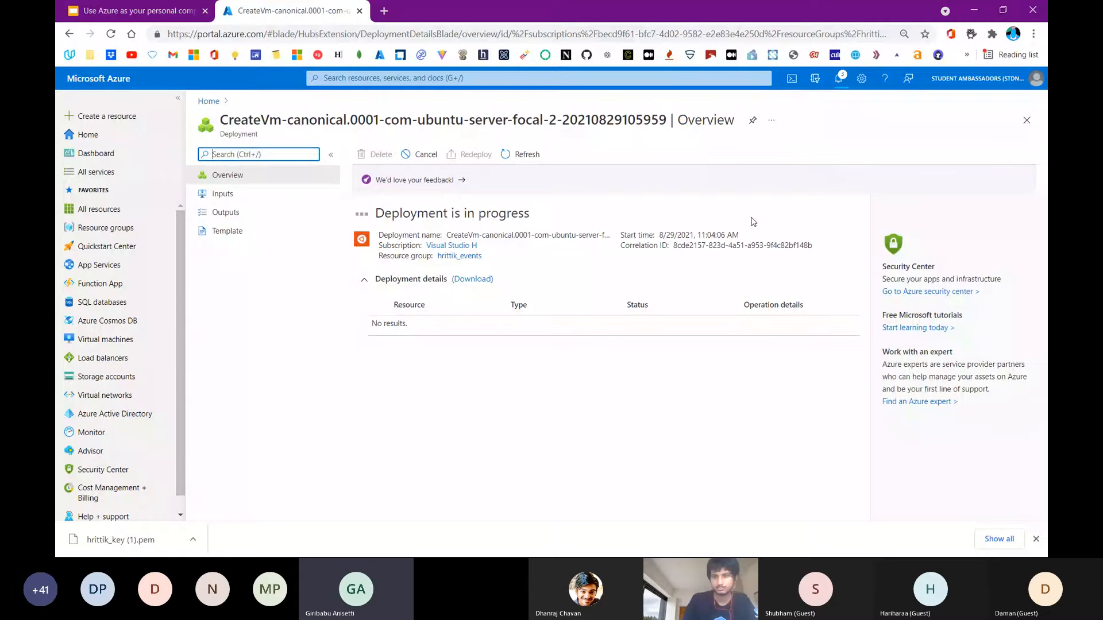
Switch to the Teams meeting chat and send the GitHub link to the Azure_Verification.md guide from the clipboard history
left_click(931, 494)
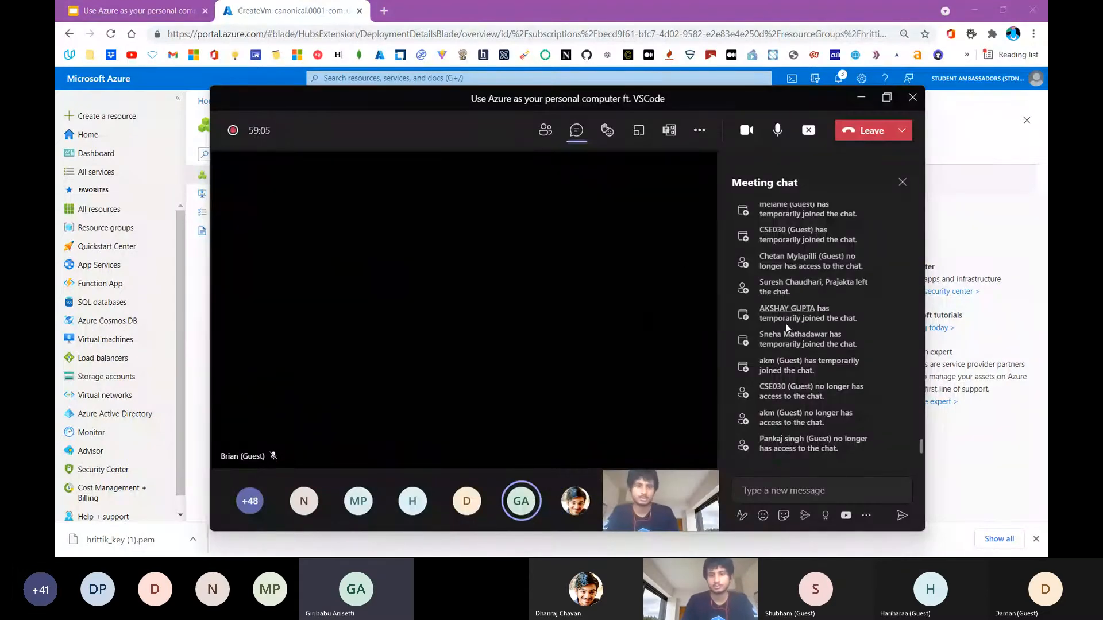
left_click(782, 490)
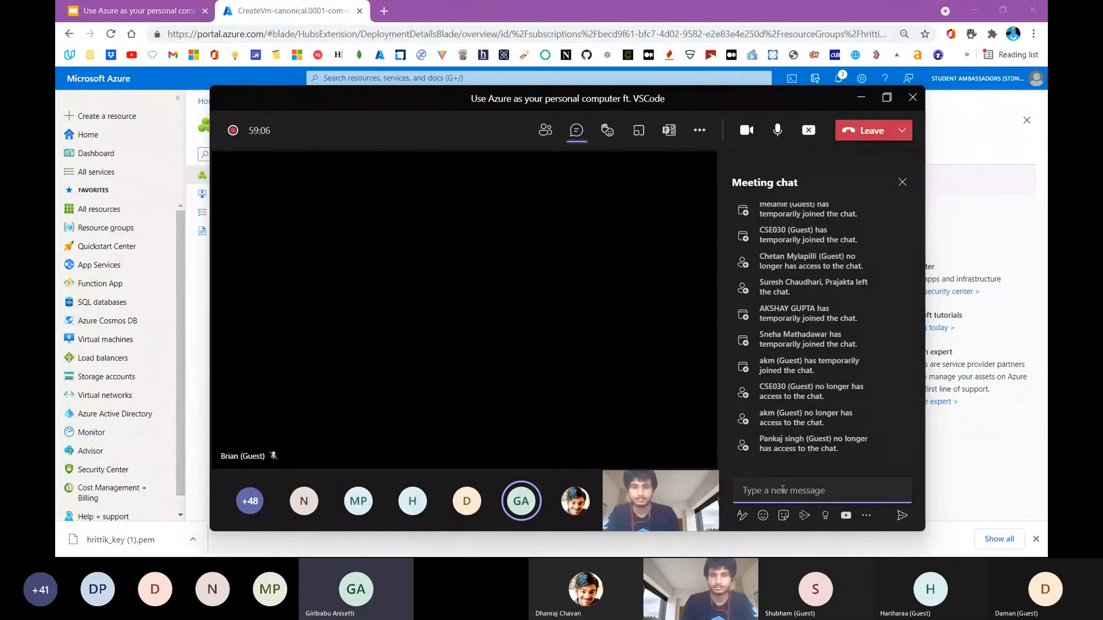
key("super+v")
scroll(811, 393, "down", 1)
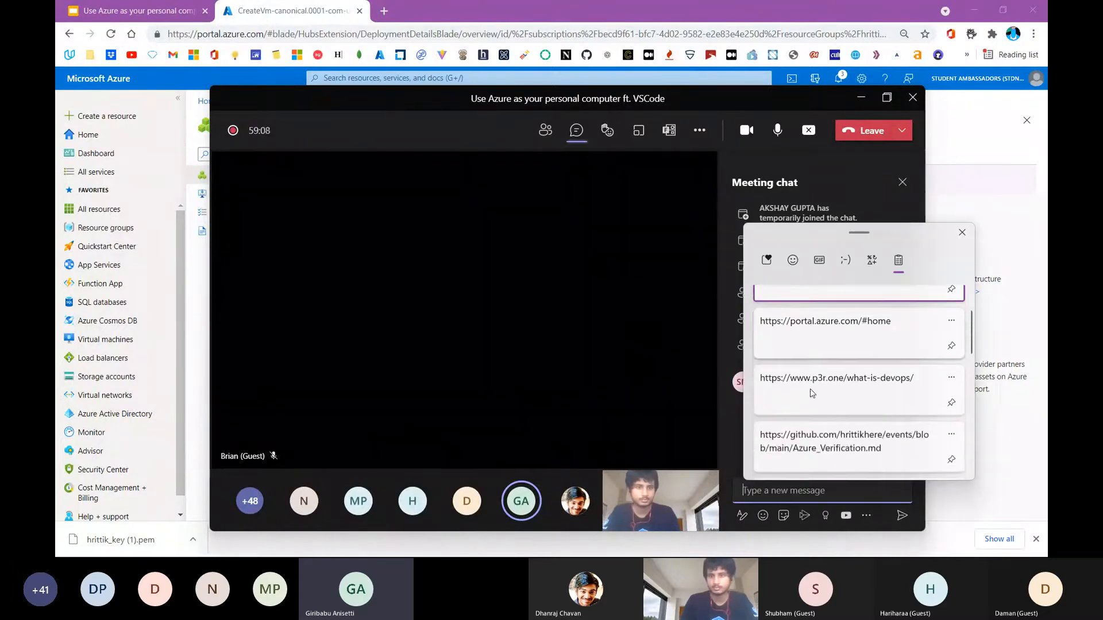
scroll(811, 393, "down", 2)
left_click(836, 302)
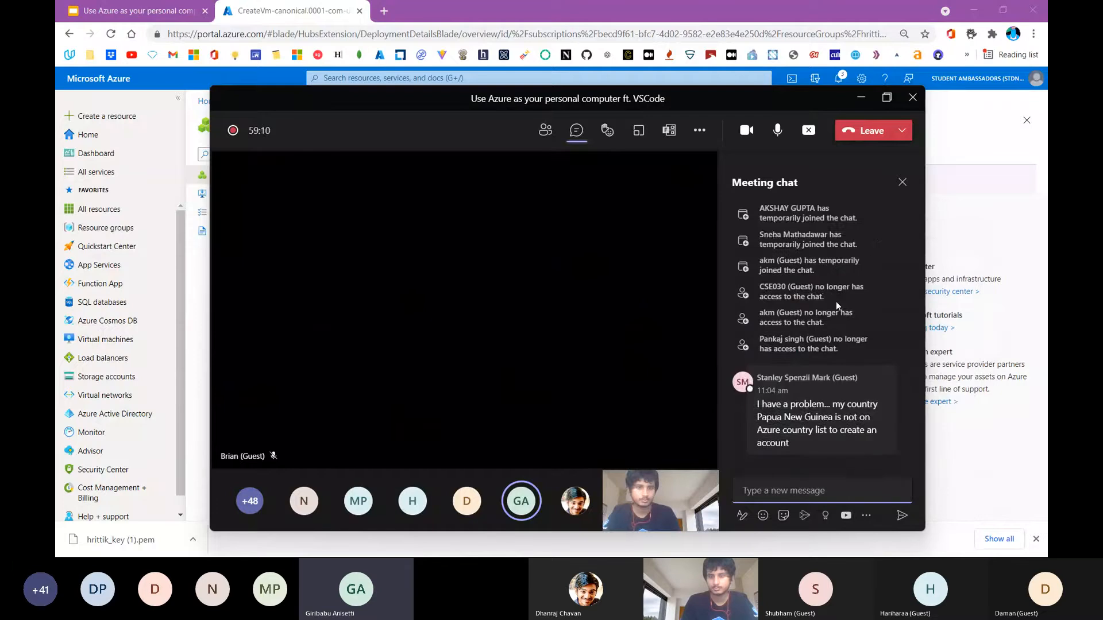
key("Return")
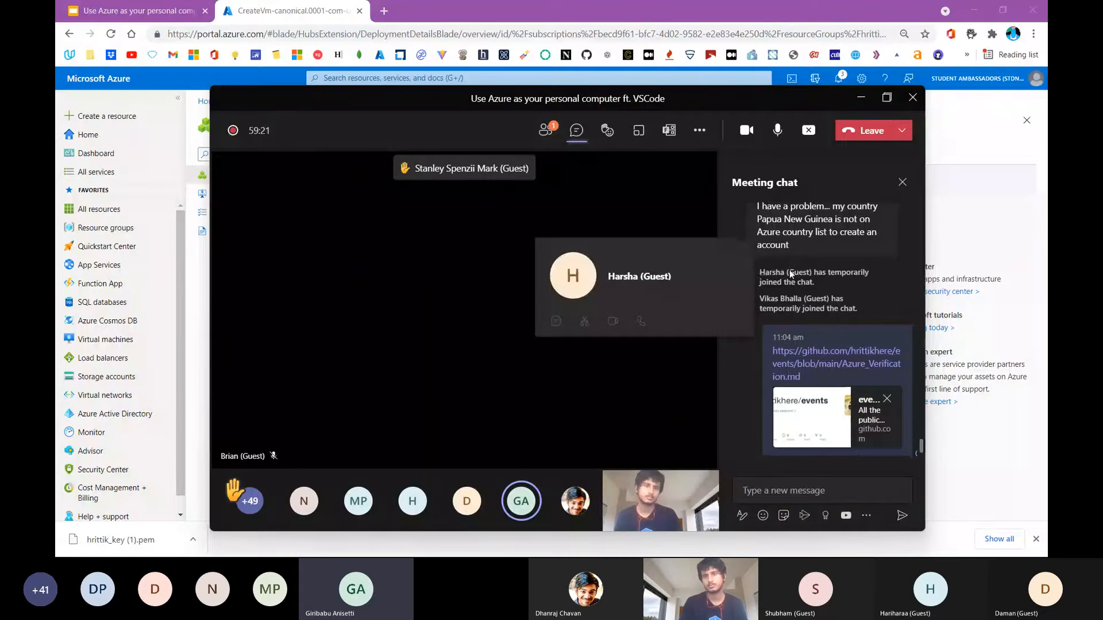
Open the shared Azure_Verification.md guide from the meeting chat and copy the address of its Azure for Students link
scroll(790, 274, "up", 1)
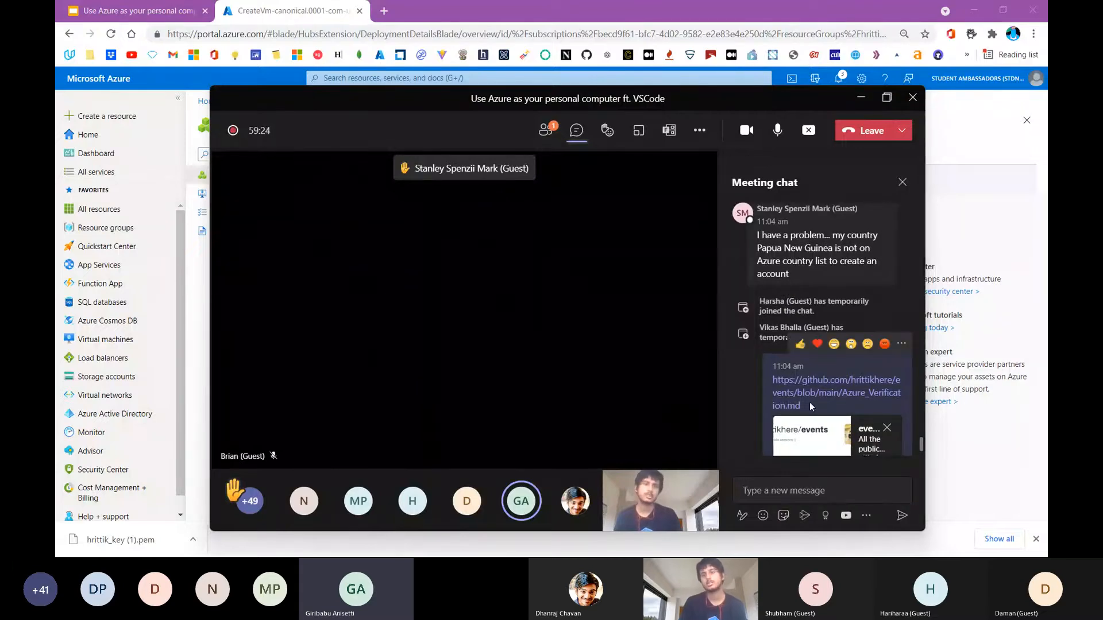
scroll(804, 350, "down", 1)
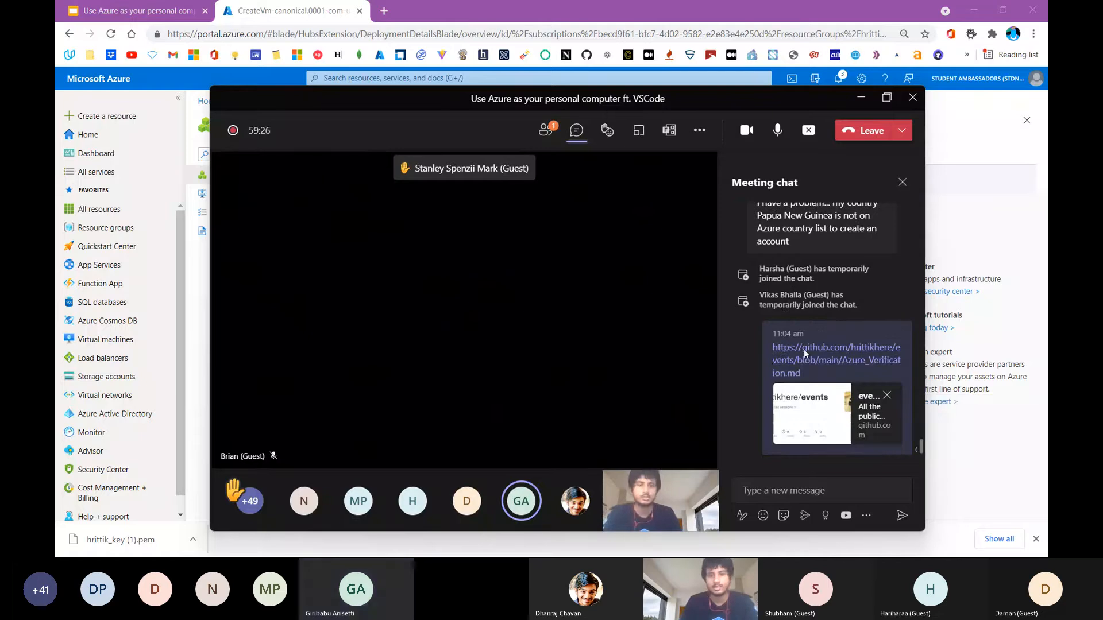
mouse_move(804, 349)
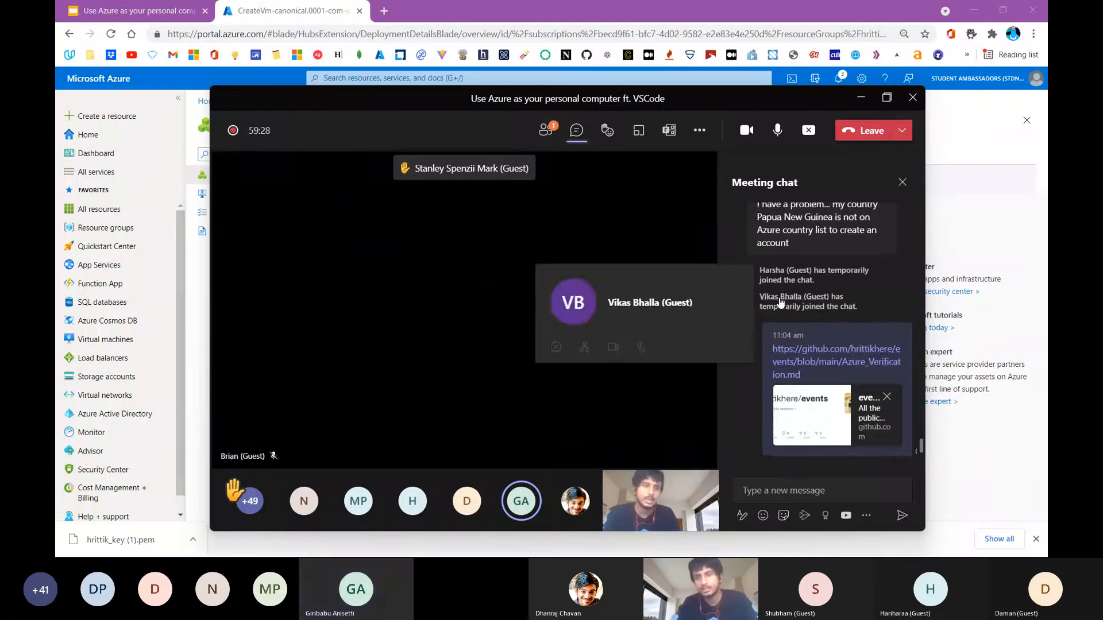
scroll(781, 276, "up", 2)
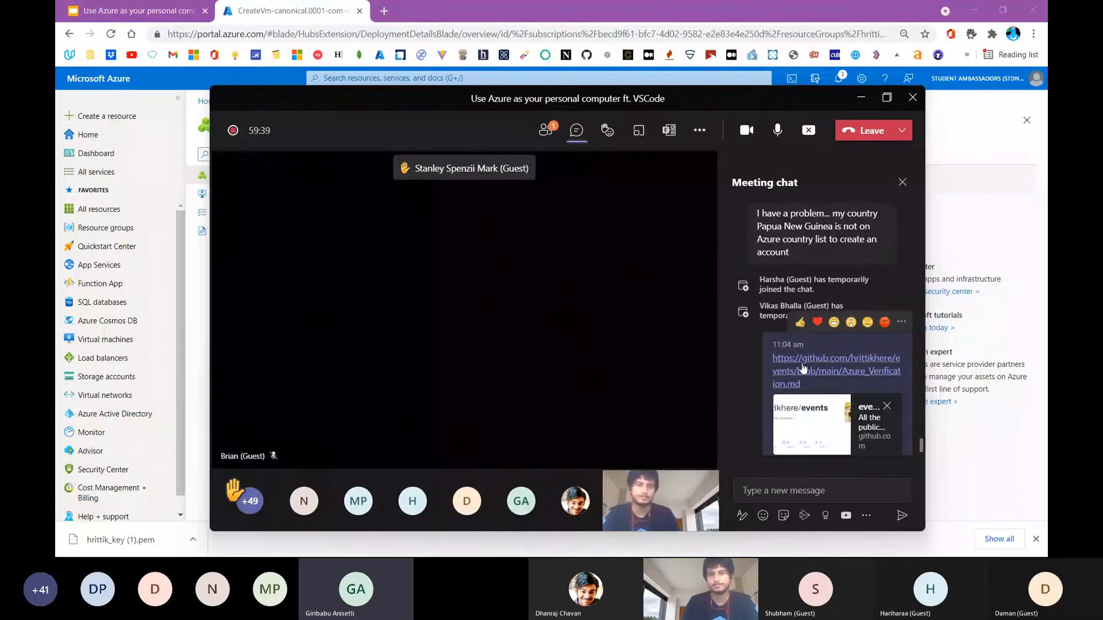
left_click(804, 367)
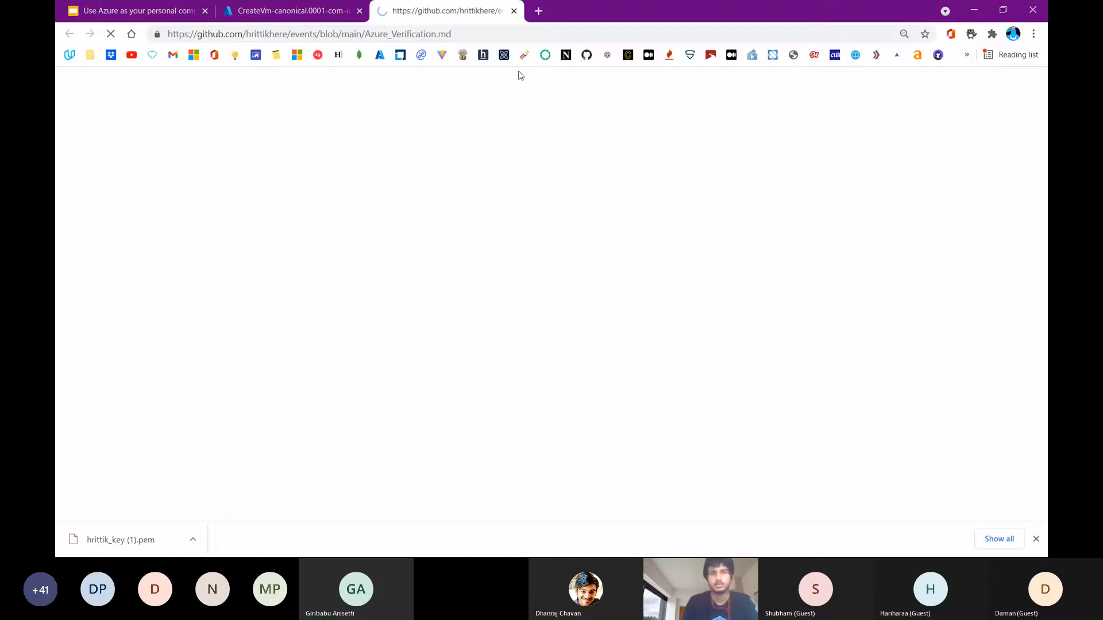
scroll(466, 207, "down", 2)
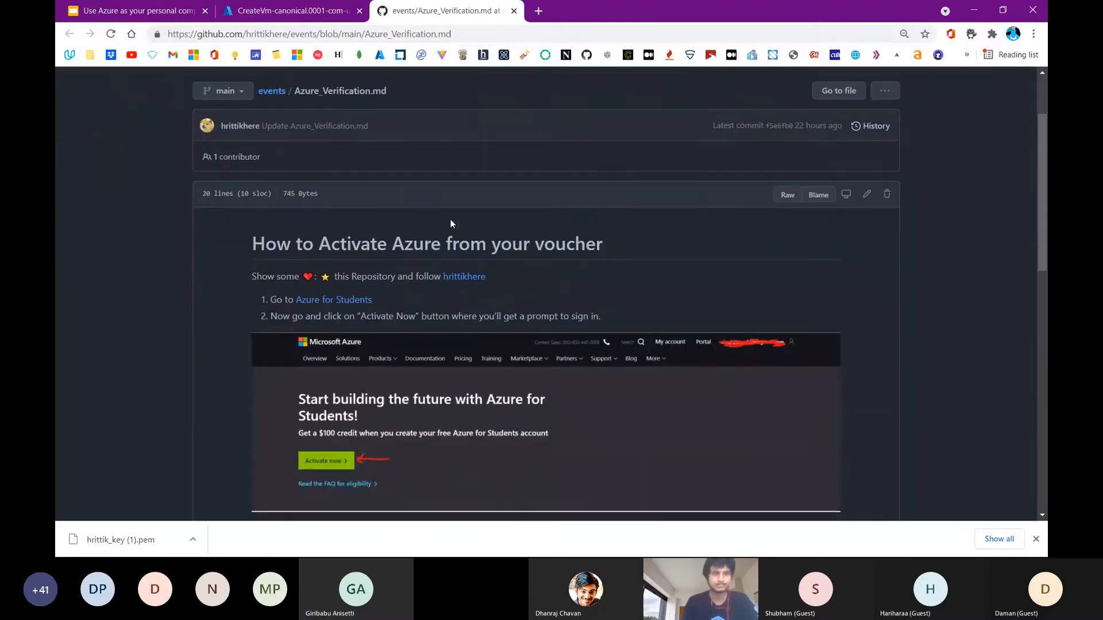
right_click(329, 298)
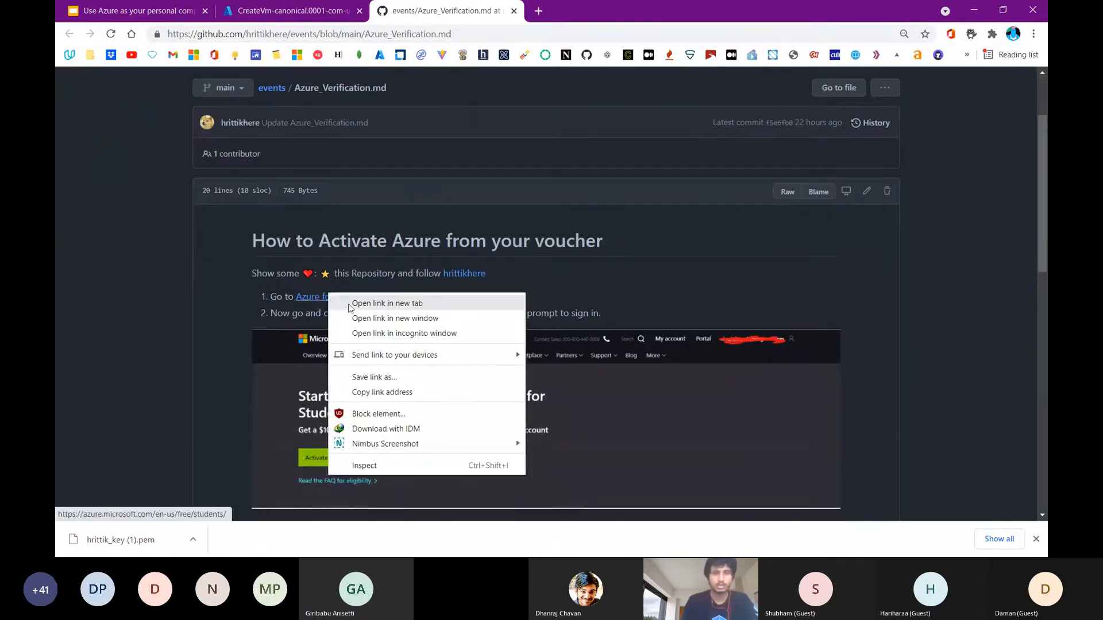
left_click(394, 386)
Send the copied Azure for Students link in the Teams meeting chat and switch back to the guide in the browser
key("alt+Tab")
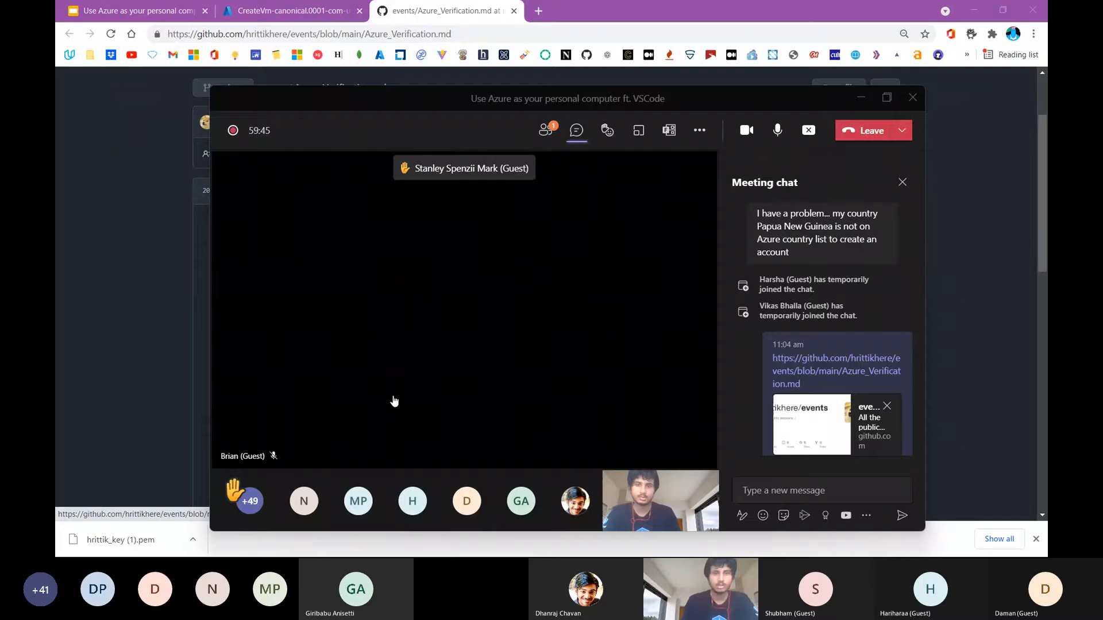
left_click(817, 501)
key("ctrl+v")
key("Return")
key("alt+Tab")
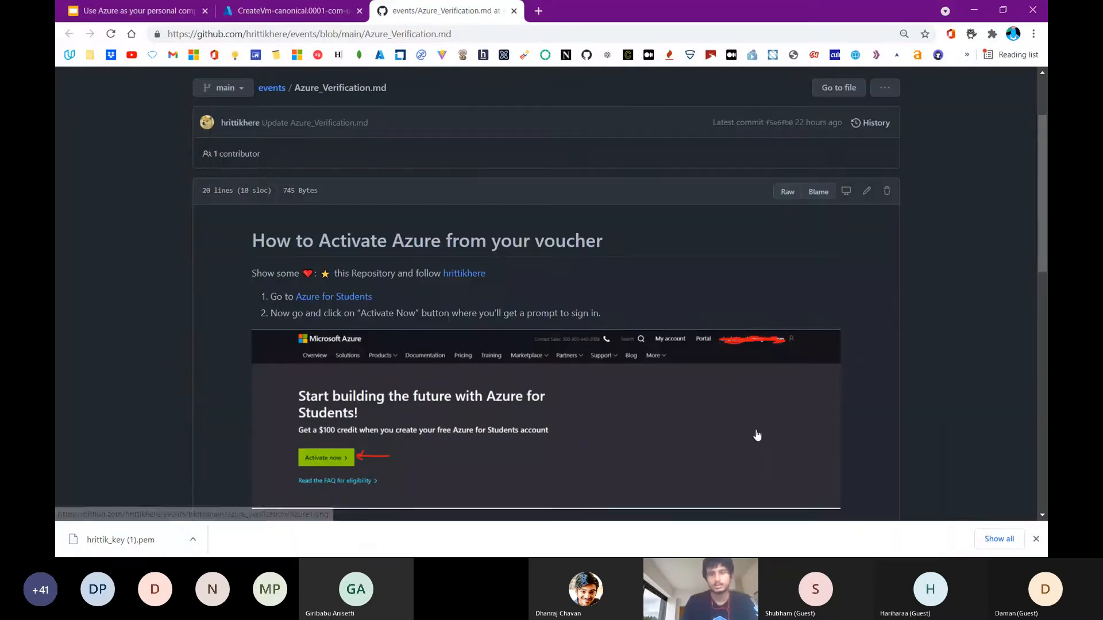
Examine the Azure_Verification.md guide's activation steps, from the Activate Now screenshot to the verification code form
scroll(657, 319, "down", 3)
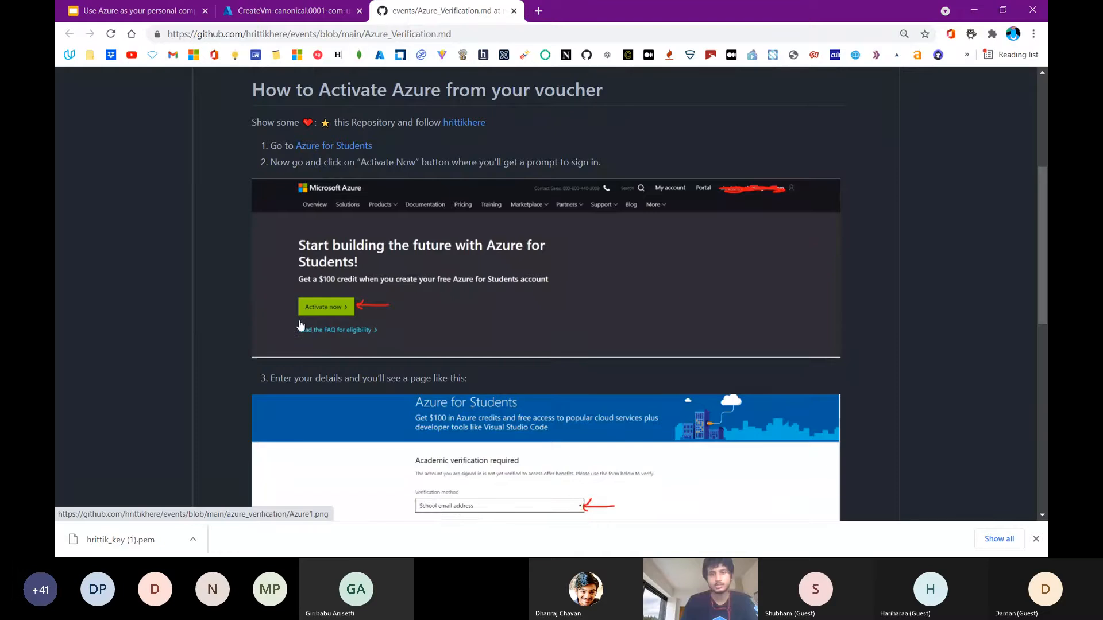
scroll(301, 326, "down", 3)
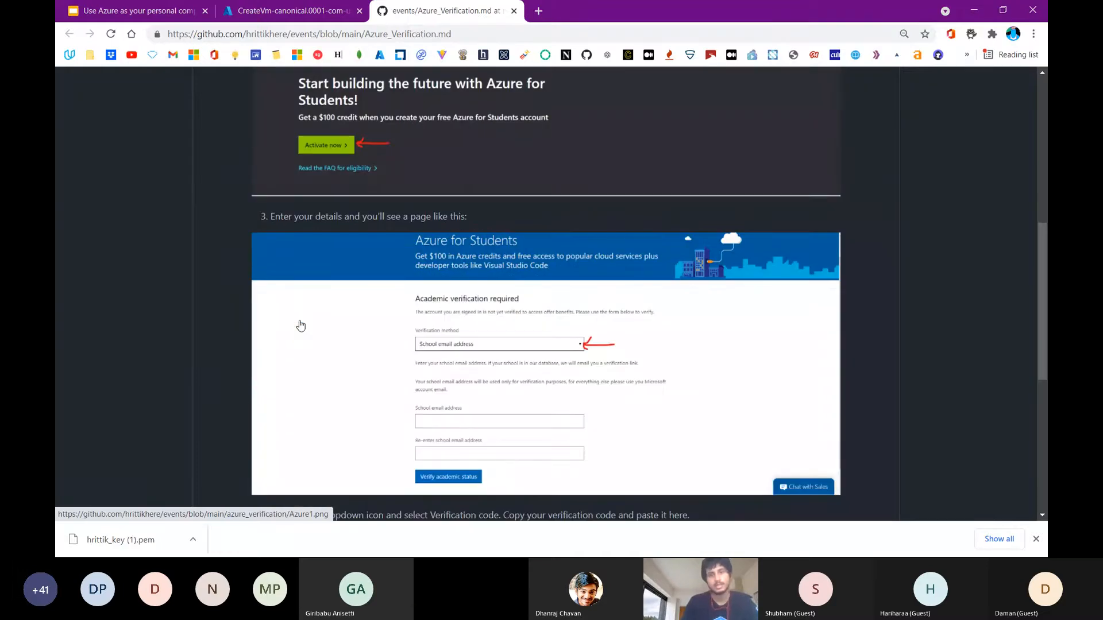
scroll(300, 326, "down", 6)
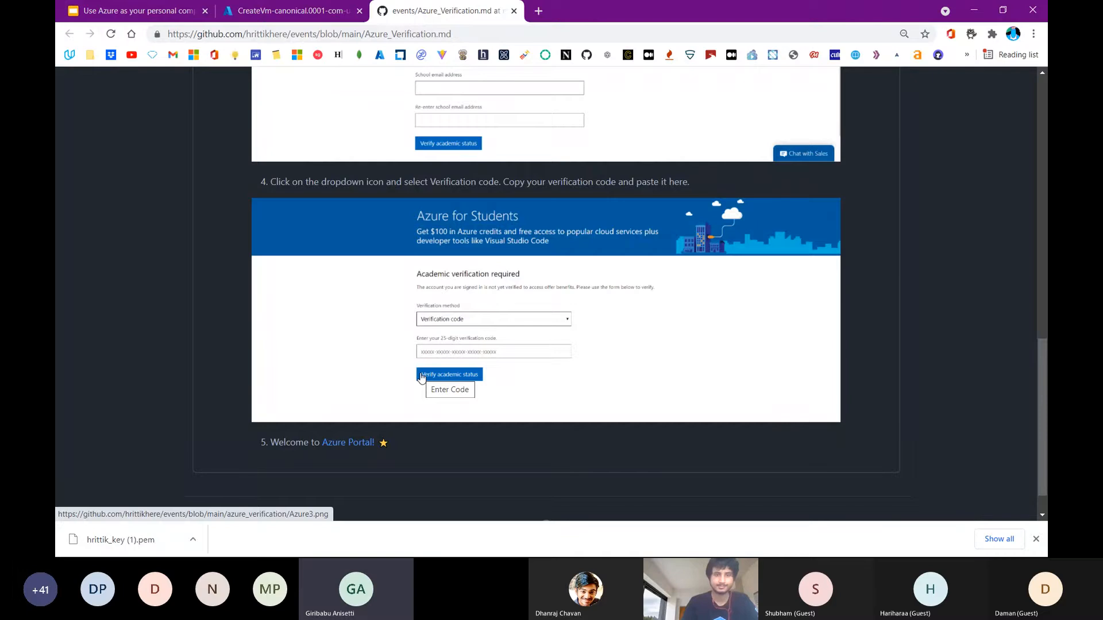
scroll(421, 378, "up", 6)
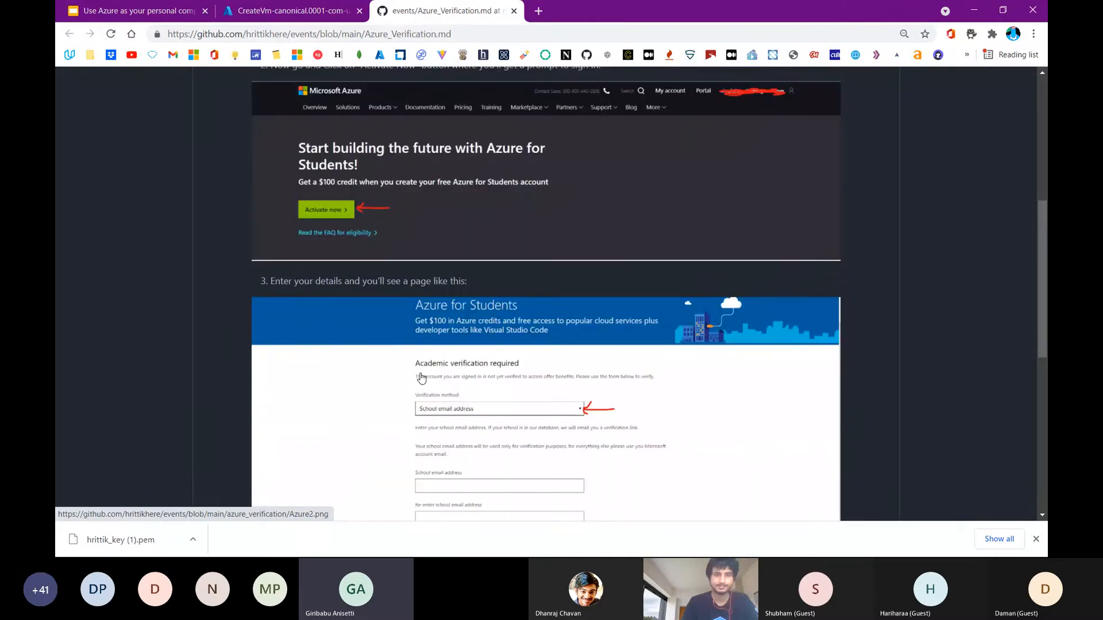
scroll(421, 378, "down", 6)
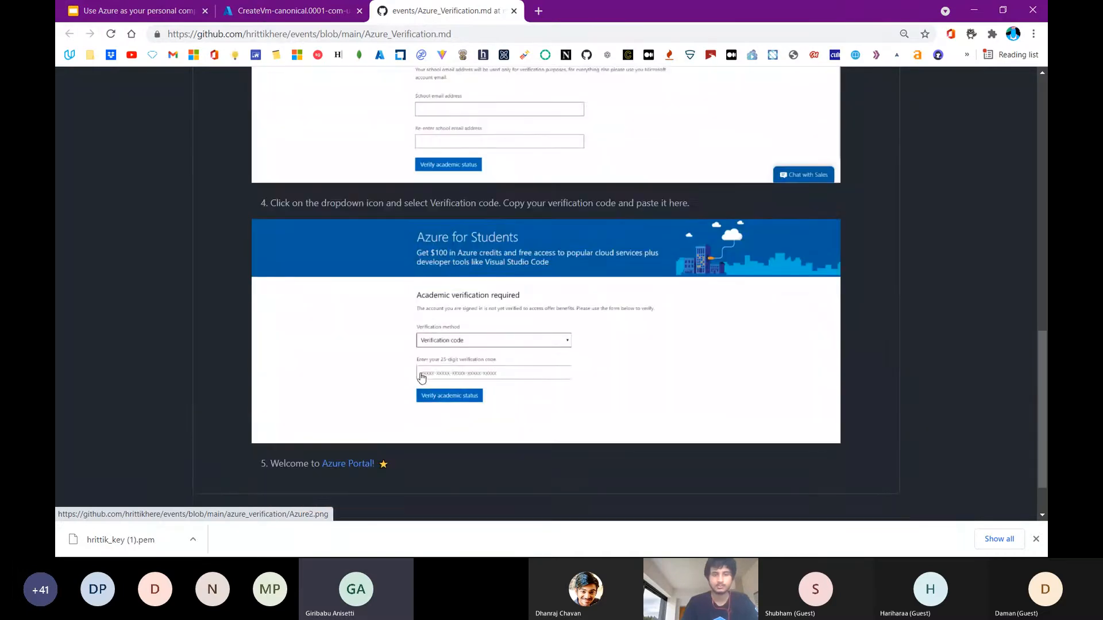
scroll(440, 387, "up", 7)
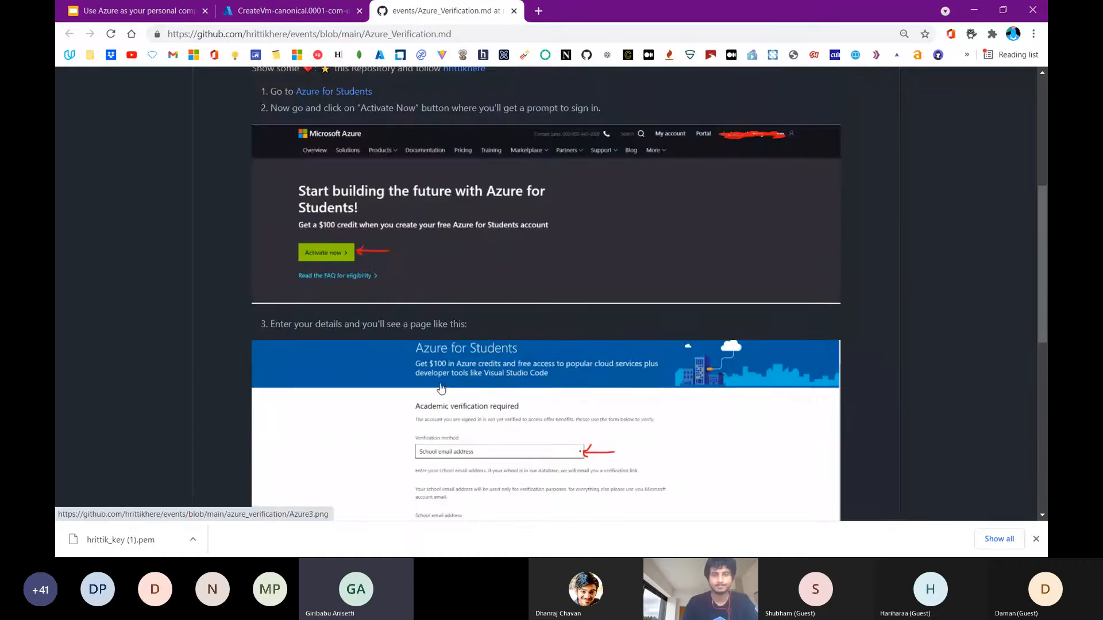
scroll(441, 387, "down", 2)
Switch to the Teams meeting and open the Azure for Students link shared in the chat
key("alt+Tab")
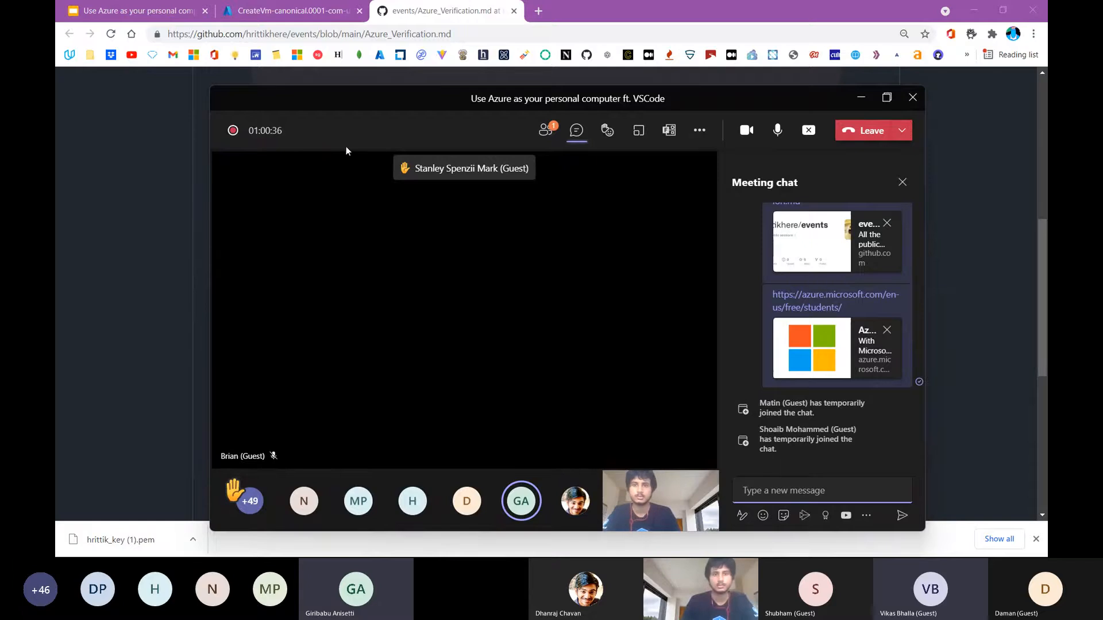
double_click(459, 176)
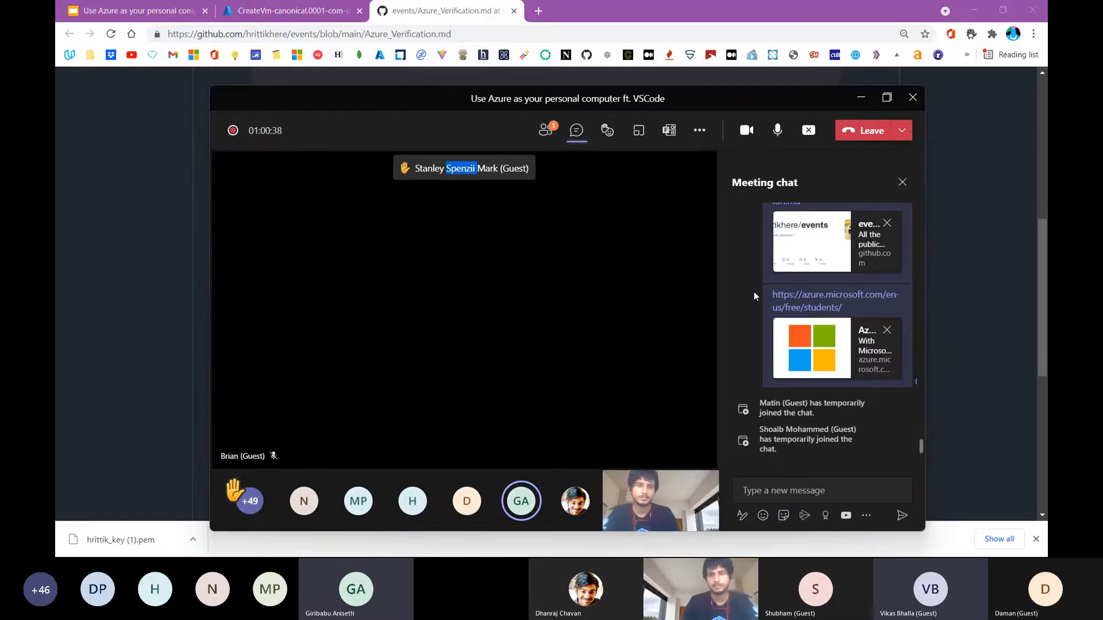
left_click(793, 309)
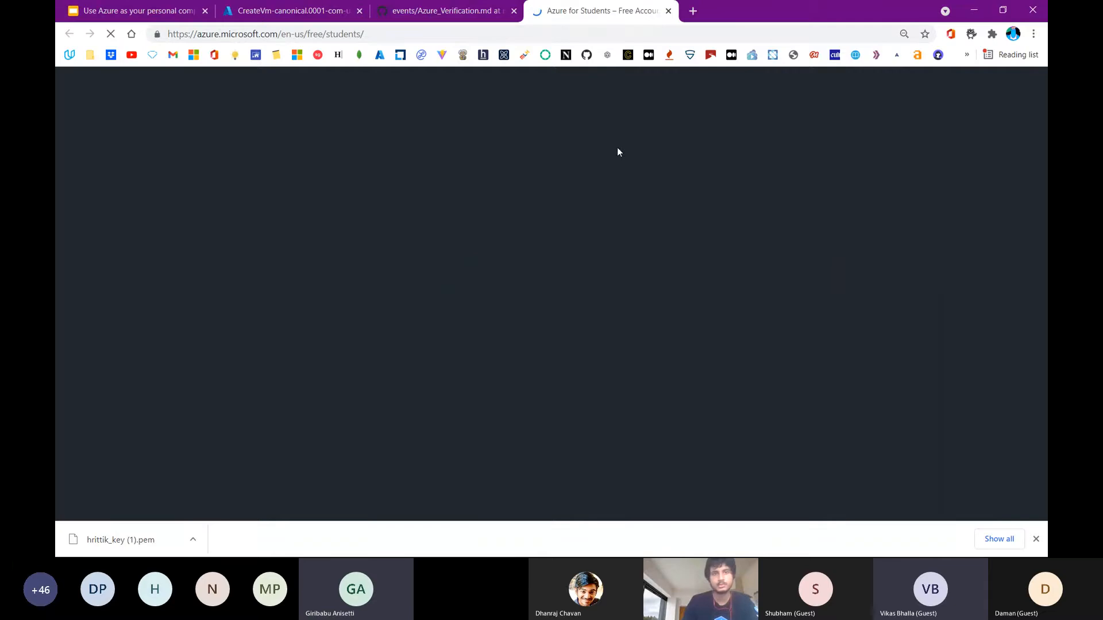
Compare with the guide's Activate Now step by opening its Azure1.png screenshot, and return to the Azure for Students page
left_click(438, 17)
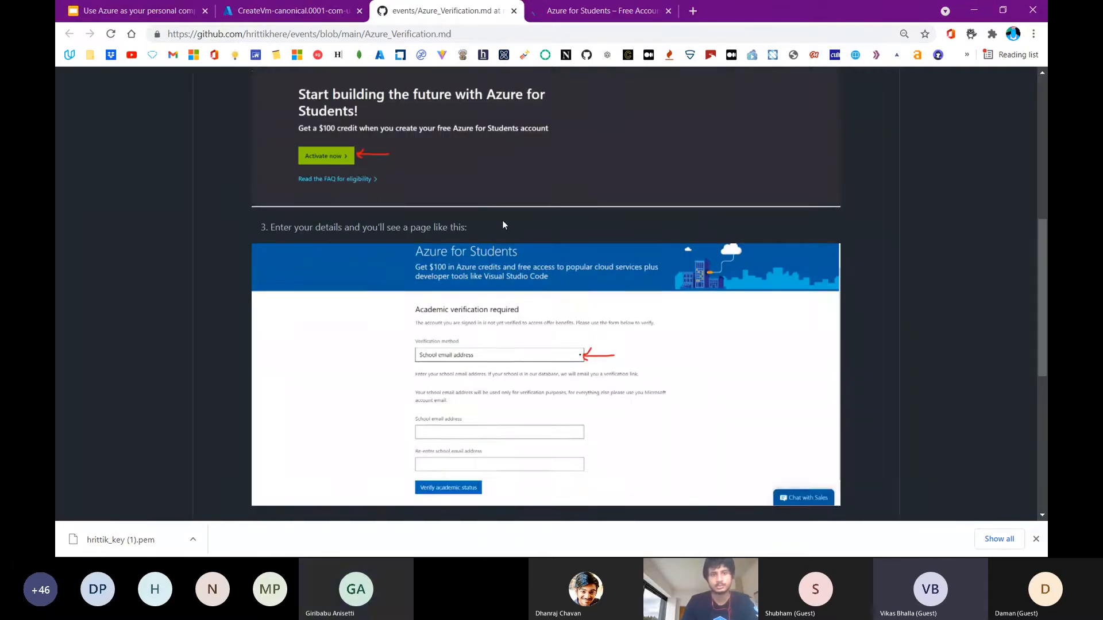
scroll(502, 220, "up", 3)
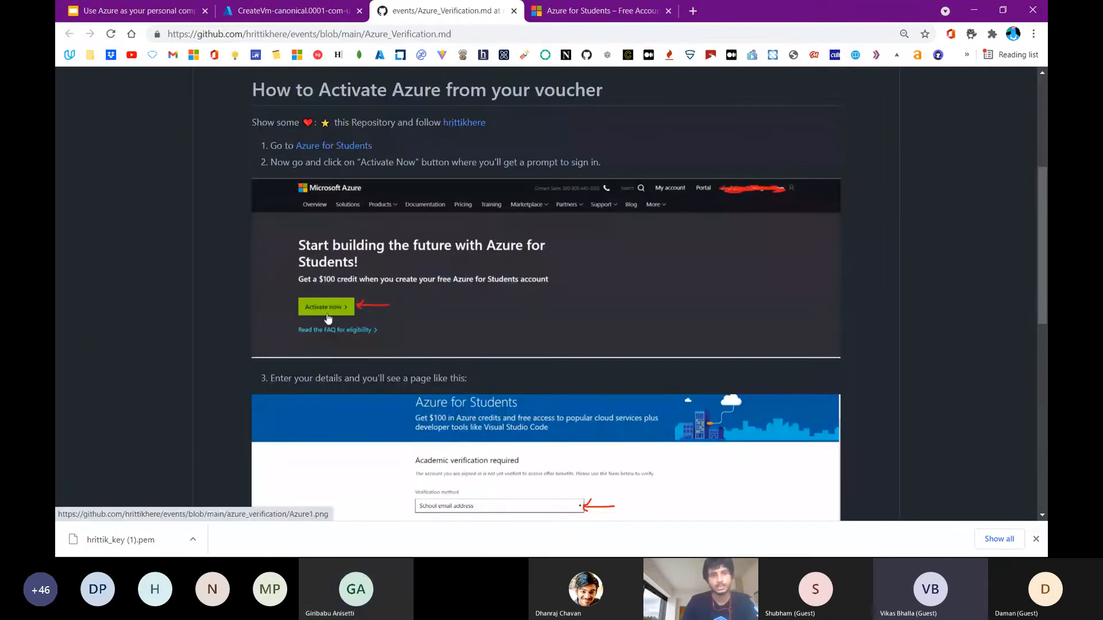
mouse_move(561, 5)
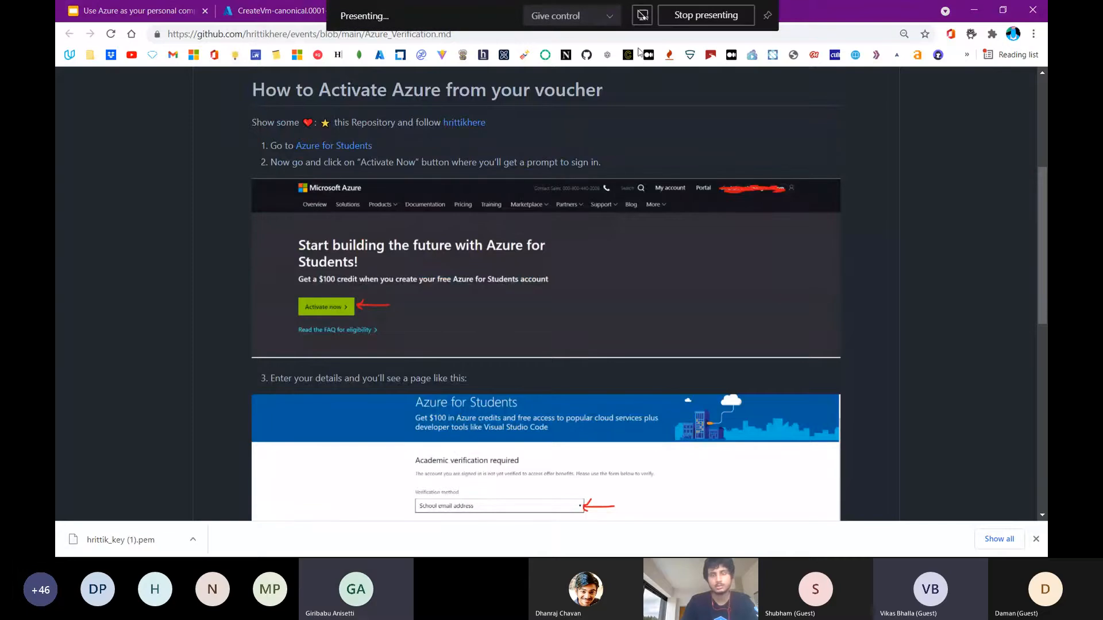
left_click(625, 196)
left_click(741, 17)
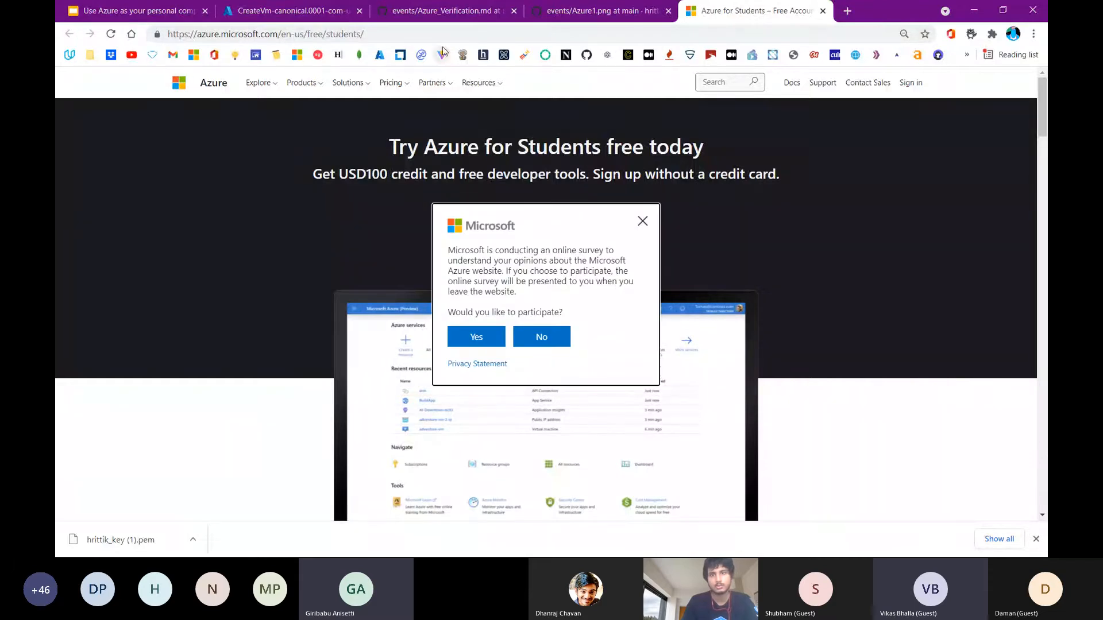
Dismiss the survey invitation, sign in on the Azure for Students page and start the free student sign-up
left_click(643, 222)
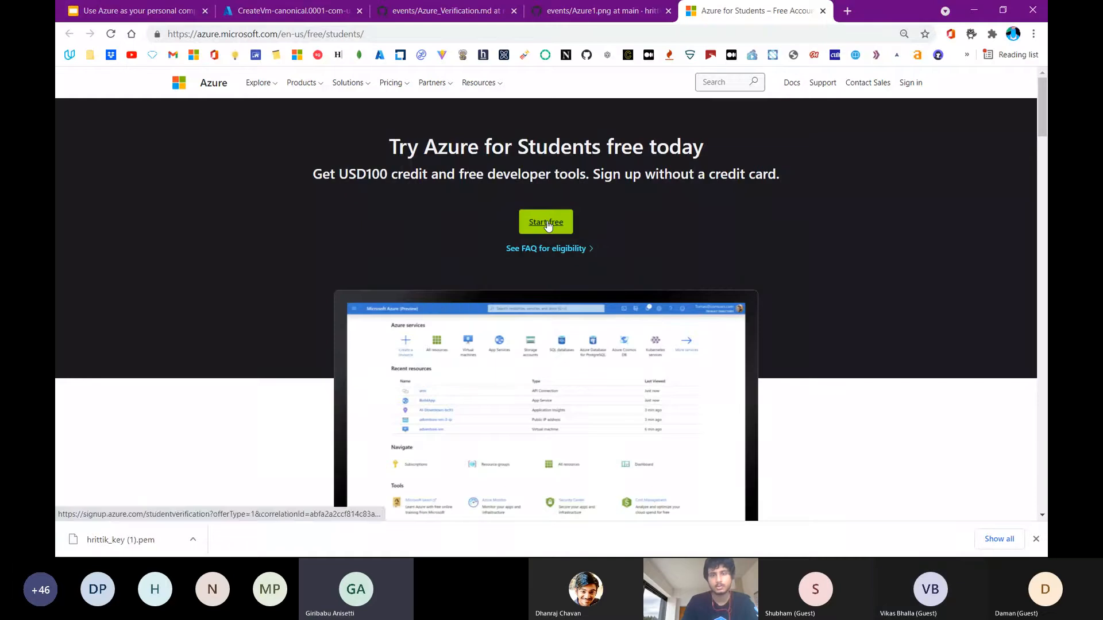
left_click(907, 84)
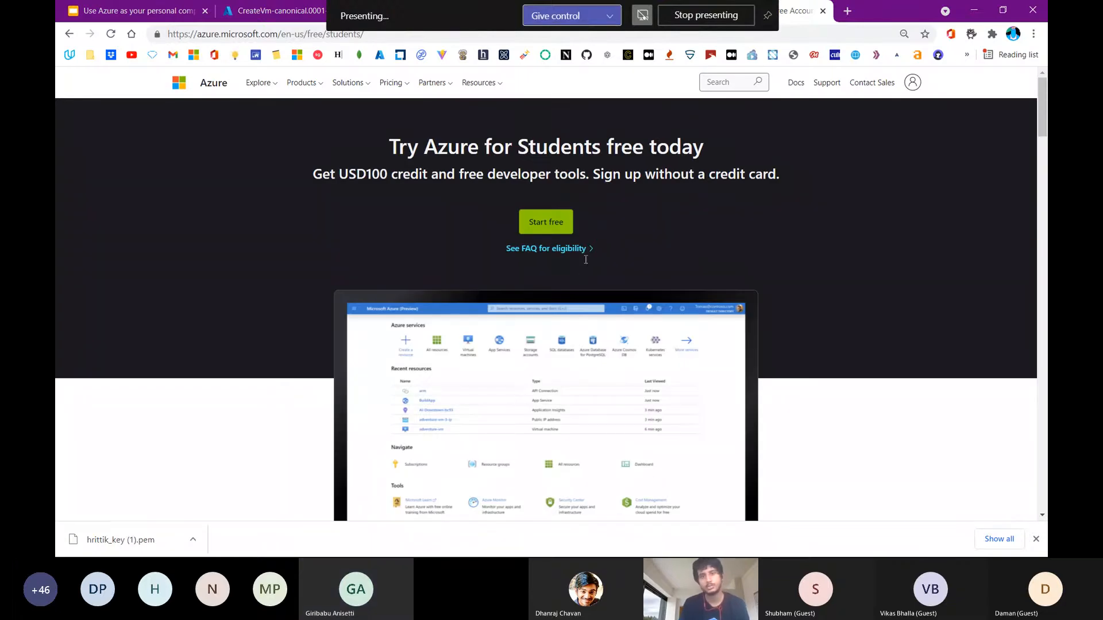
left_click(557, 225)
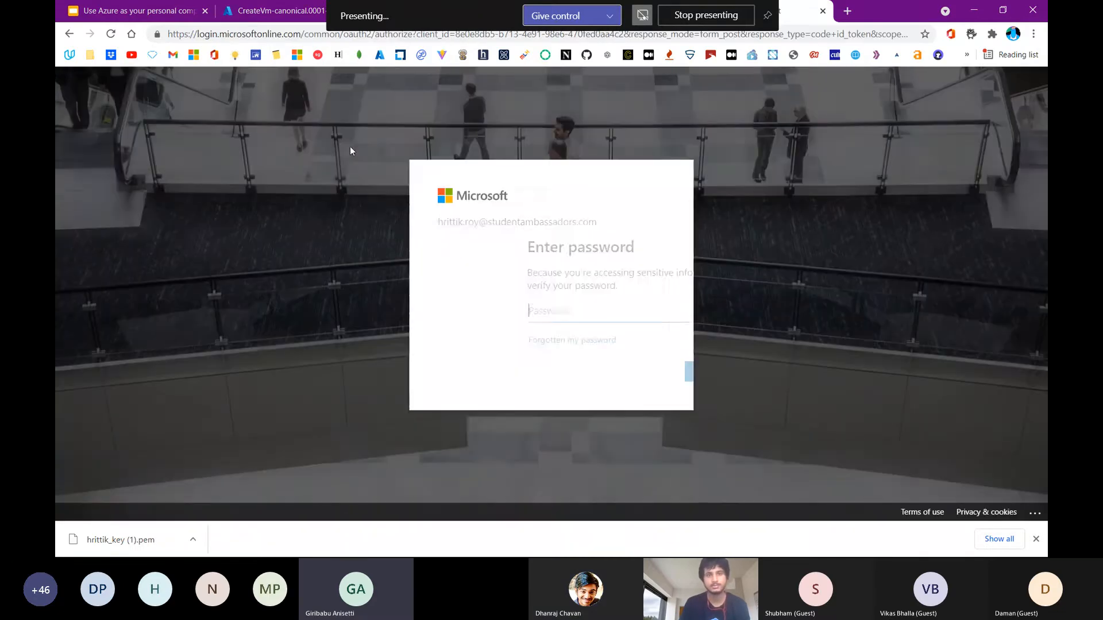
Highlight the password verification request on the Microsoft sign-in page and close that page without entering anything
left_click(70, 35)
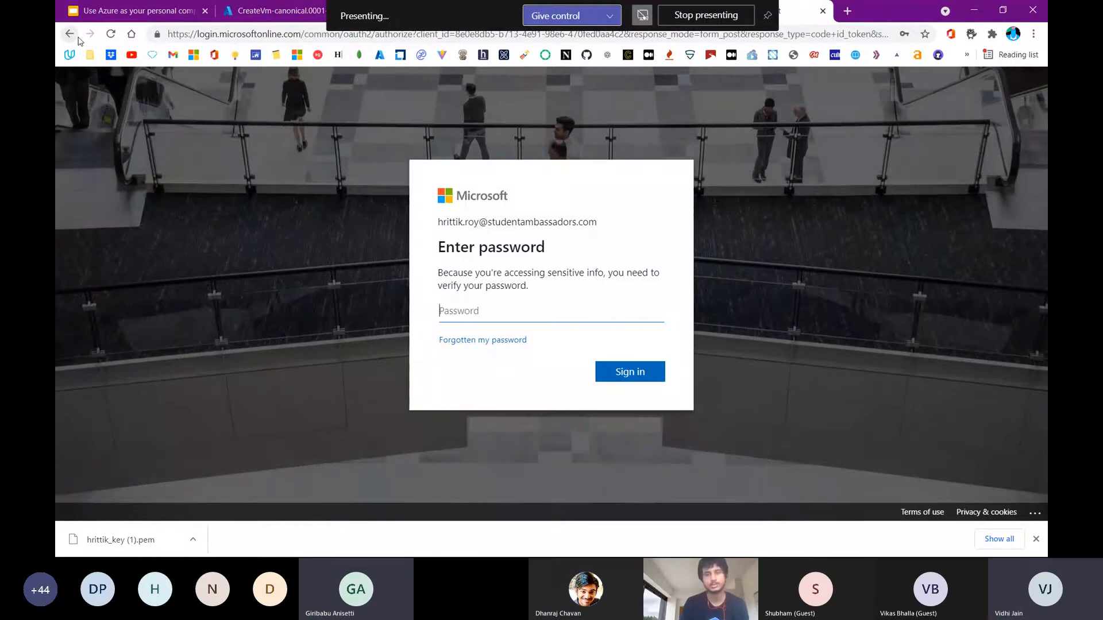
double_click(493, 253)
triple_click(493, 253)
double_click(505, 285)
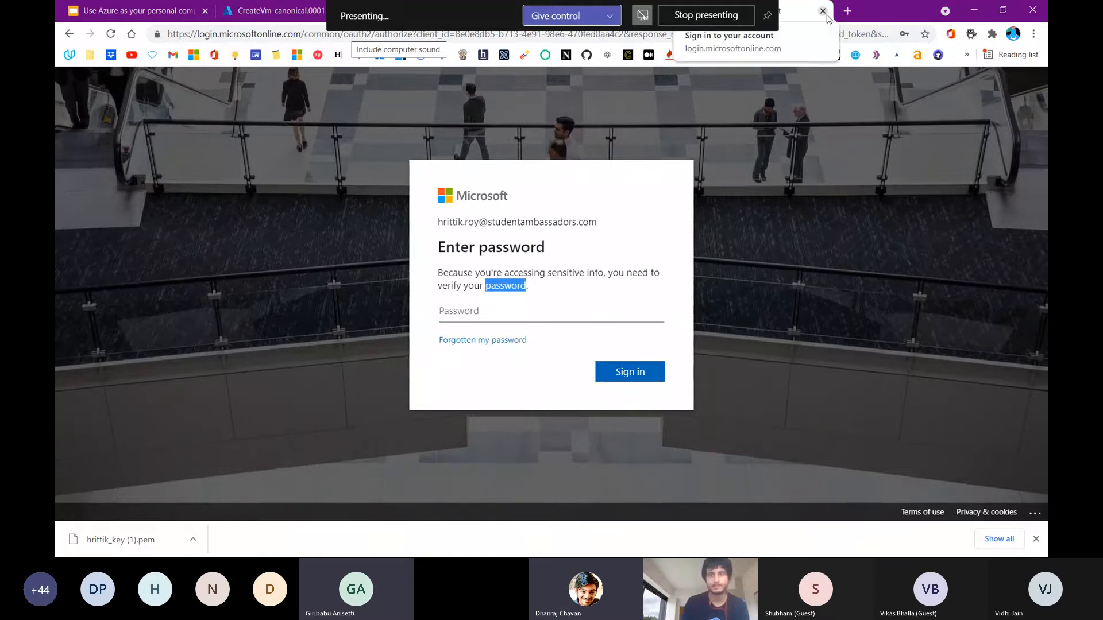
left_click(823, 12)
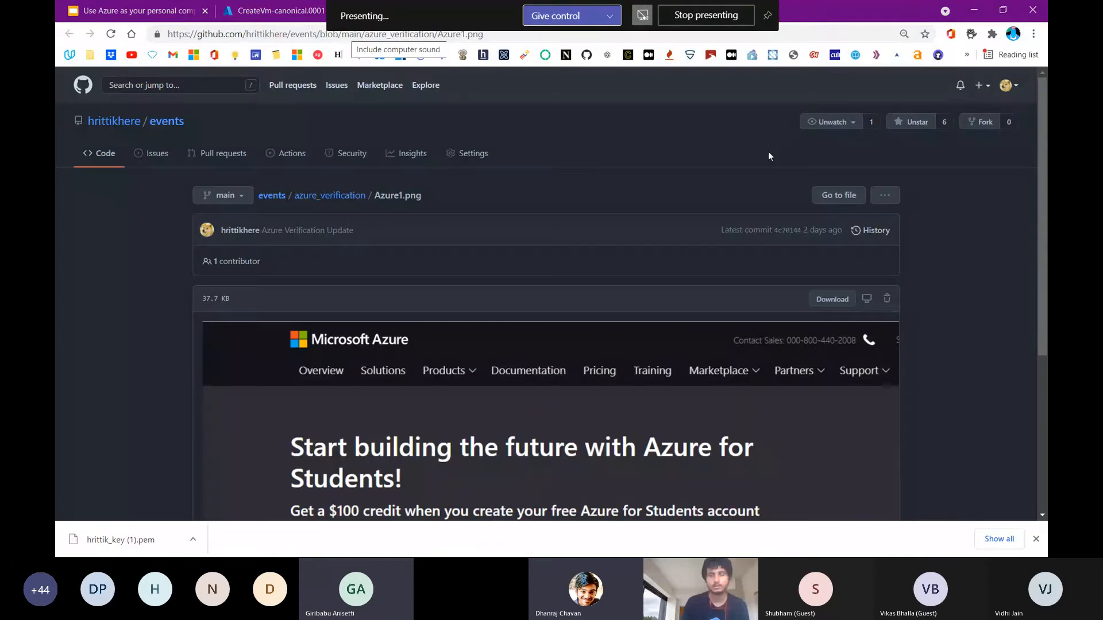
Look over the Azure1.png screenshot on GitHub and return to the virtual machine's deployment overview in the Azure portal
scroll(745, 242, "down", 5)
scroll(746, 242, "up", 5)
scroll(742, 240, "down", 4)
scroll(743, 244, "right", 6)
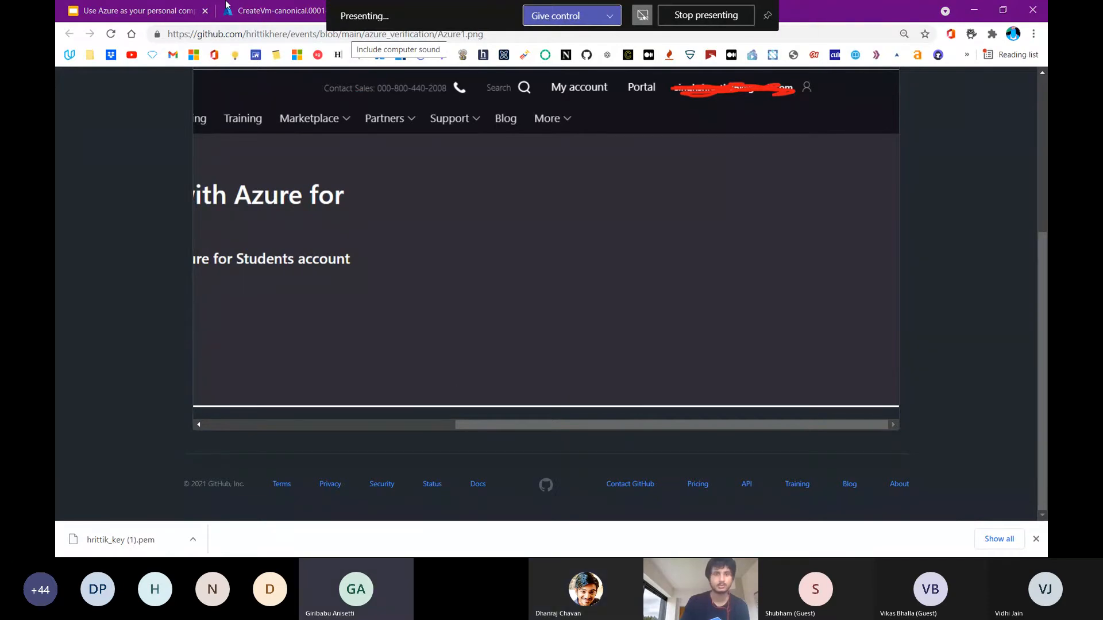
left_click(213, 11)
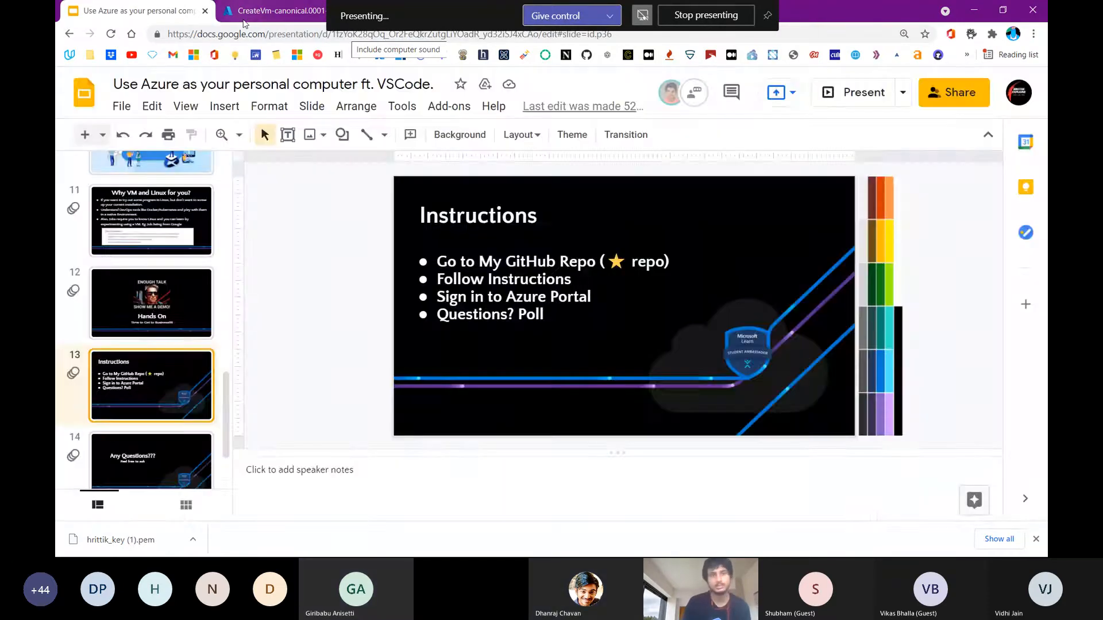
left_click(228, 12)
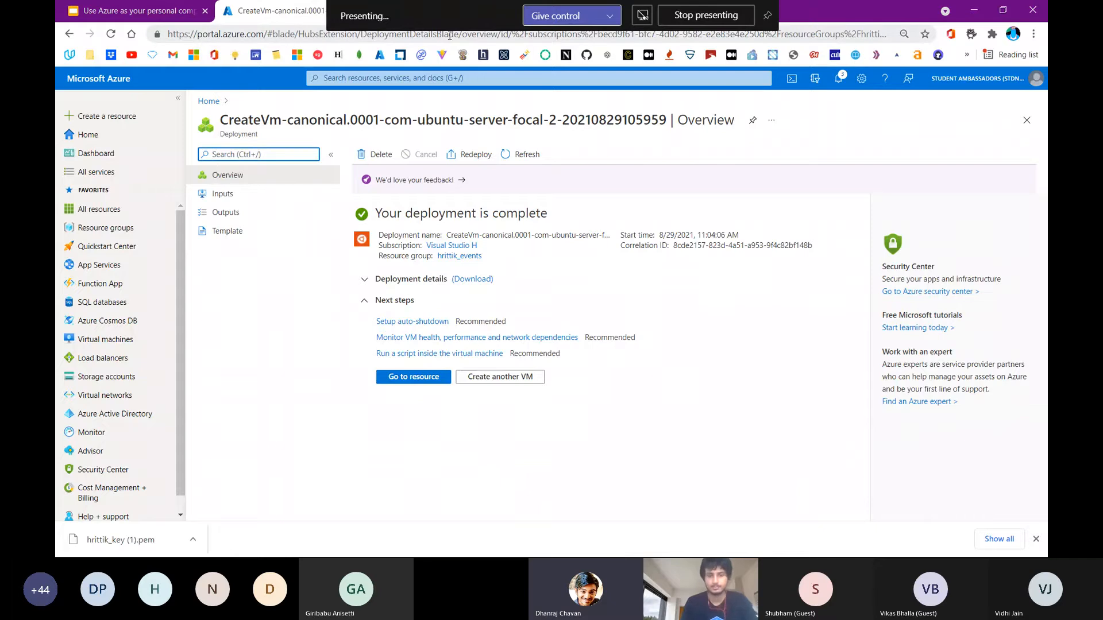
key("super")
mouse_move(637, 543)
left_click(710, 493)
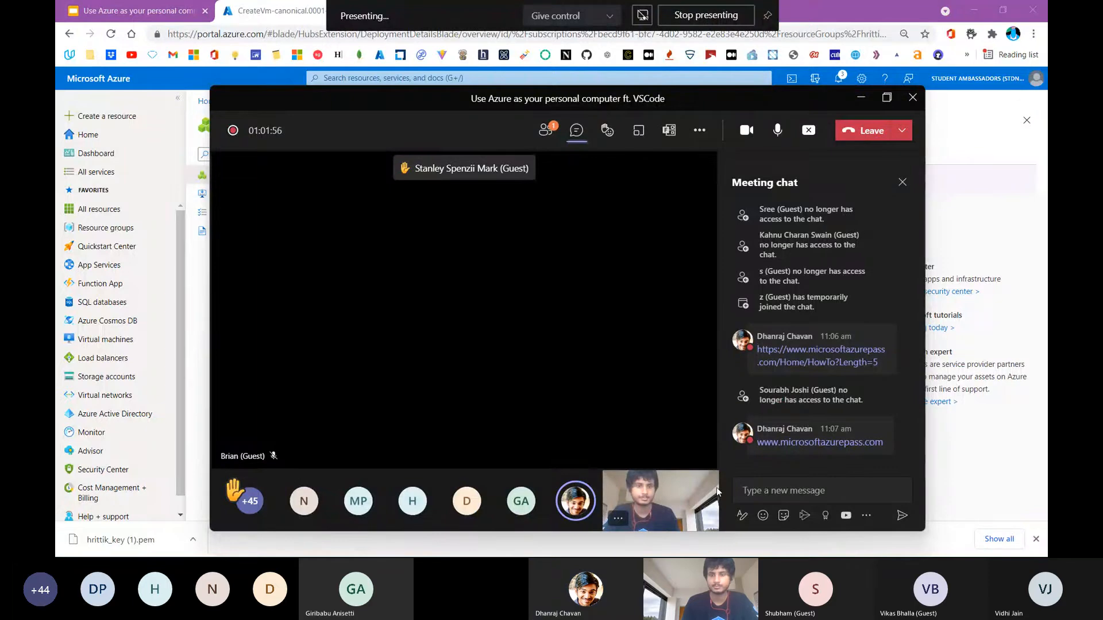
mouse_move(762, 450)
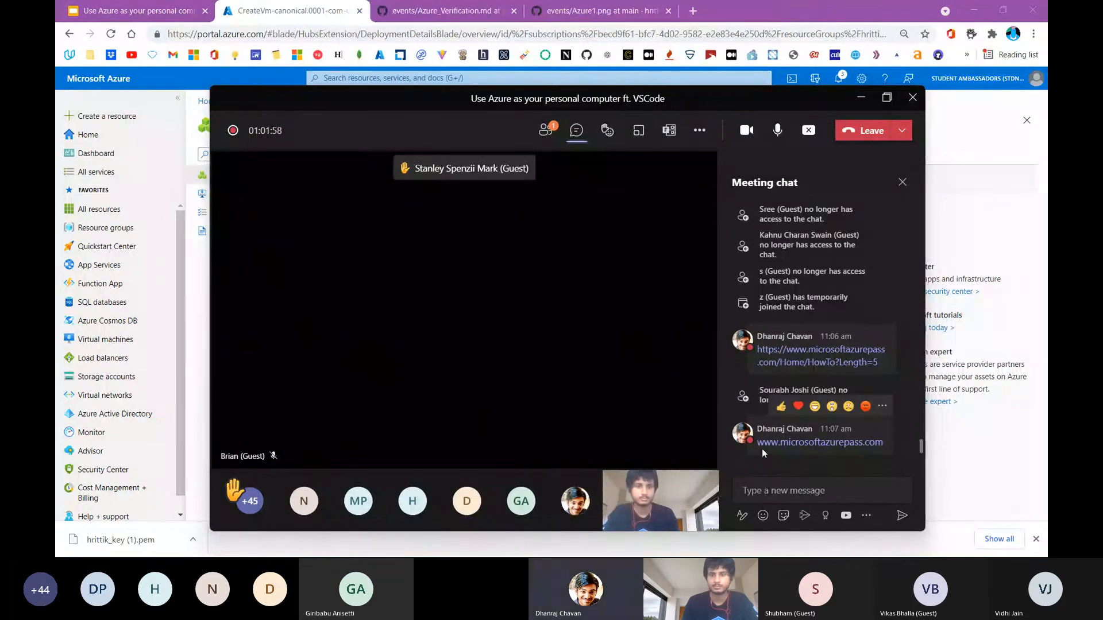
left_click(772, 443)
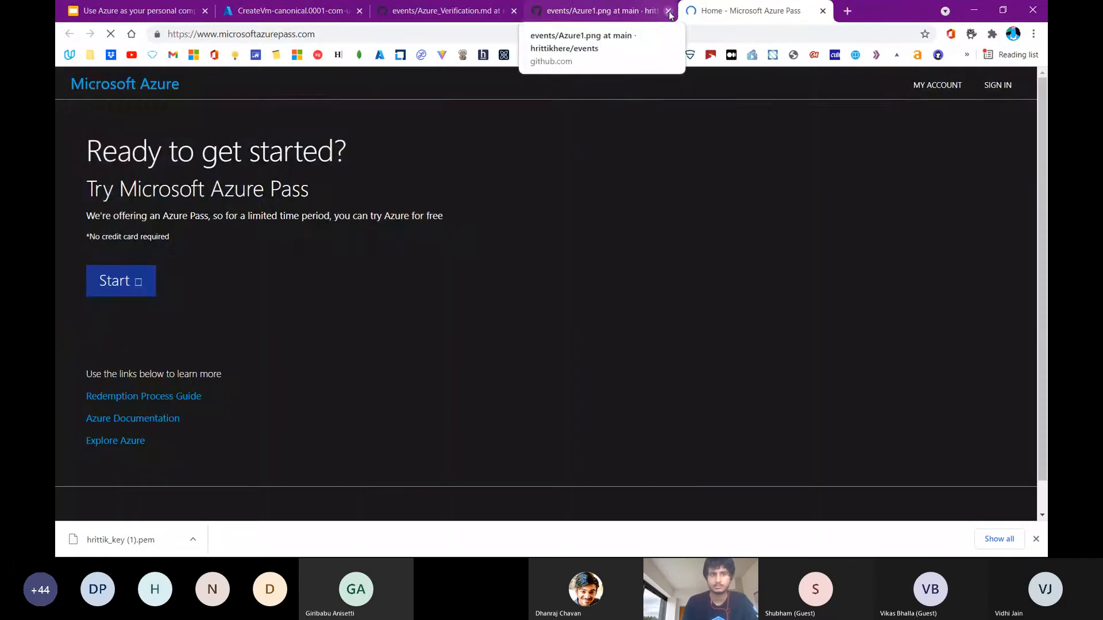
left_click(669, 10)
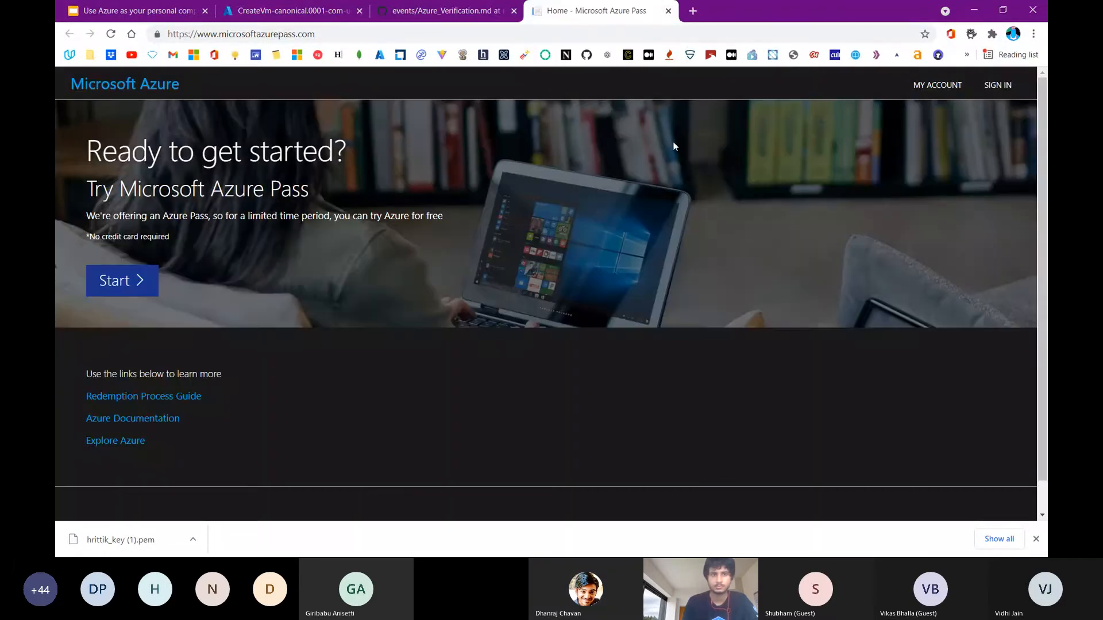
Look over the Microsoft Azure Pass home page, start the redemption to view its account confirmation, and close the page
scroll(673, 142, "down", 2)
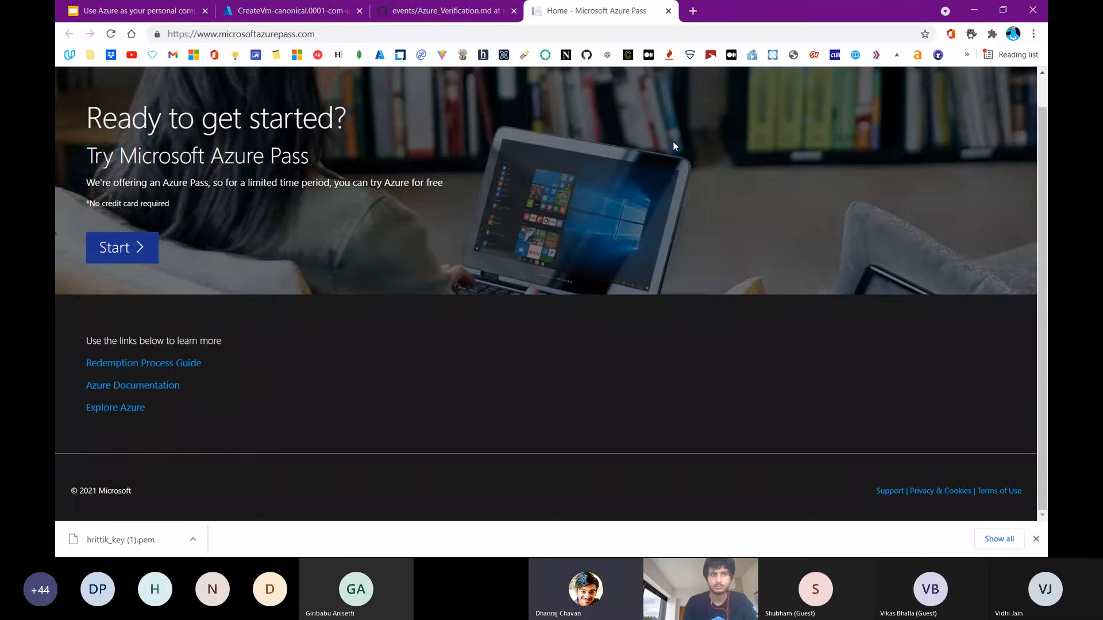
scroll(673, 141, "up", 2)
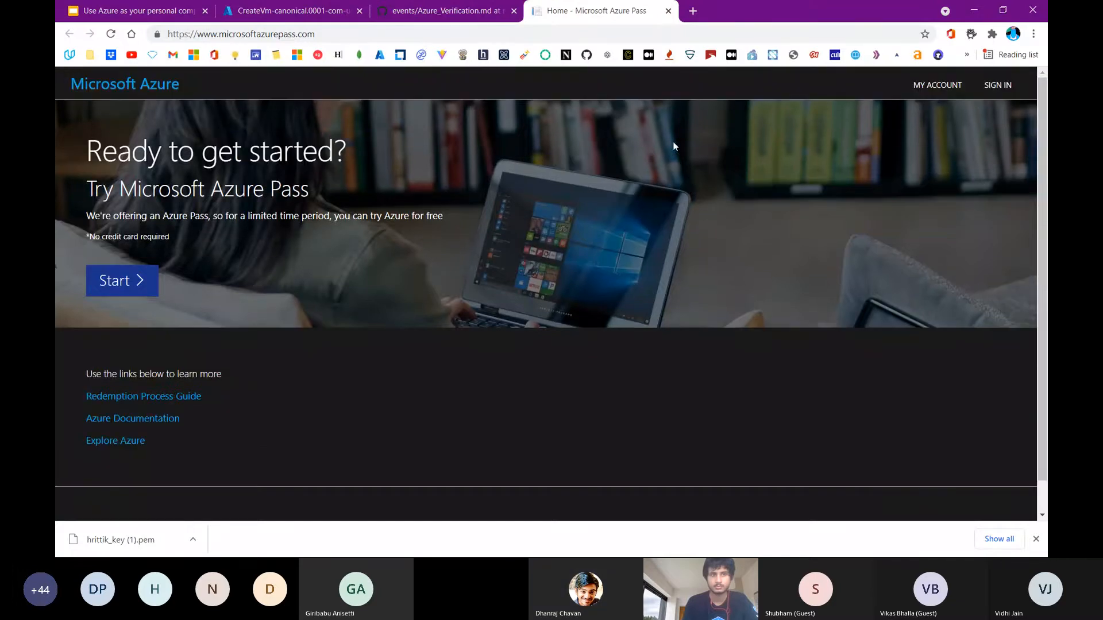
left_click(136, 290)
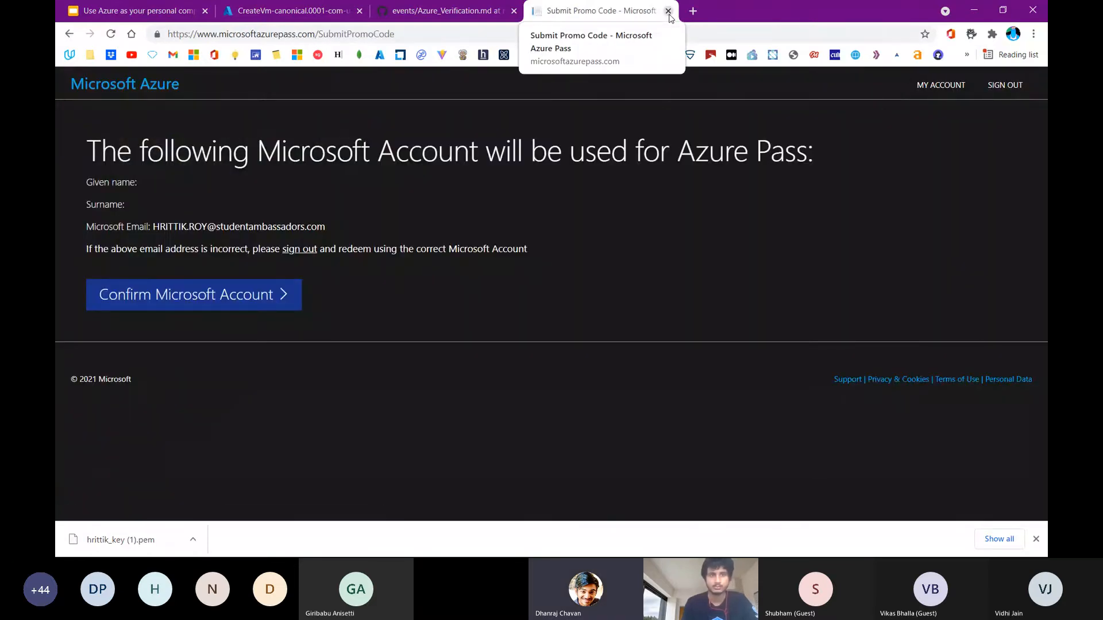
left_click(668, 11)
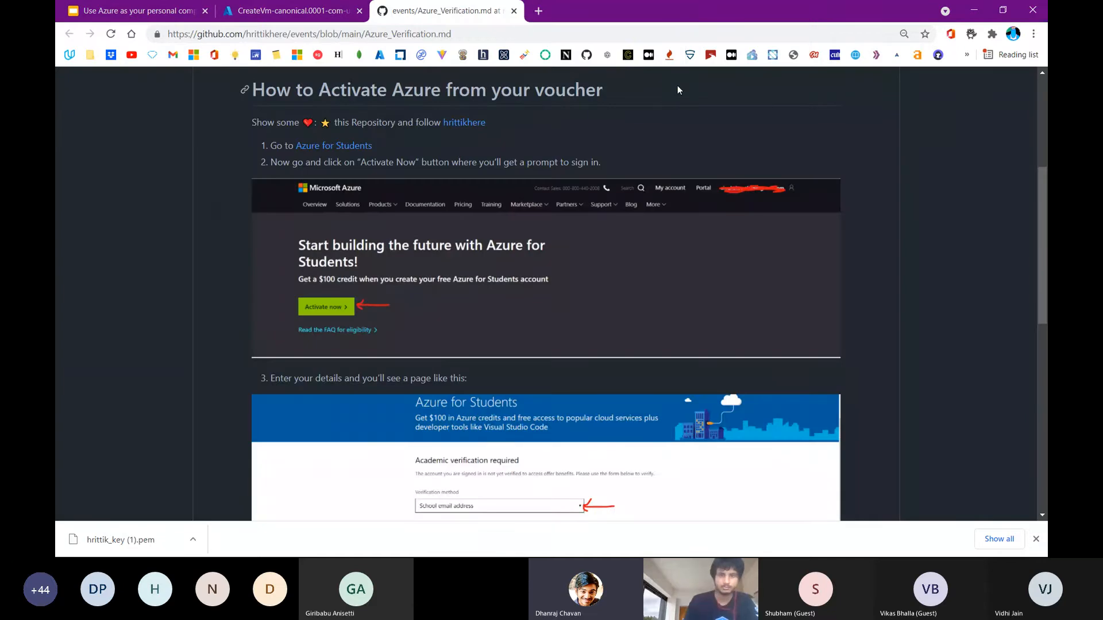
Close the Azure_Verification.md guide and read the attendees' recent messages in the Teams meeting chat
key("alt+Tab")
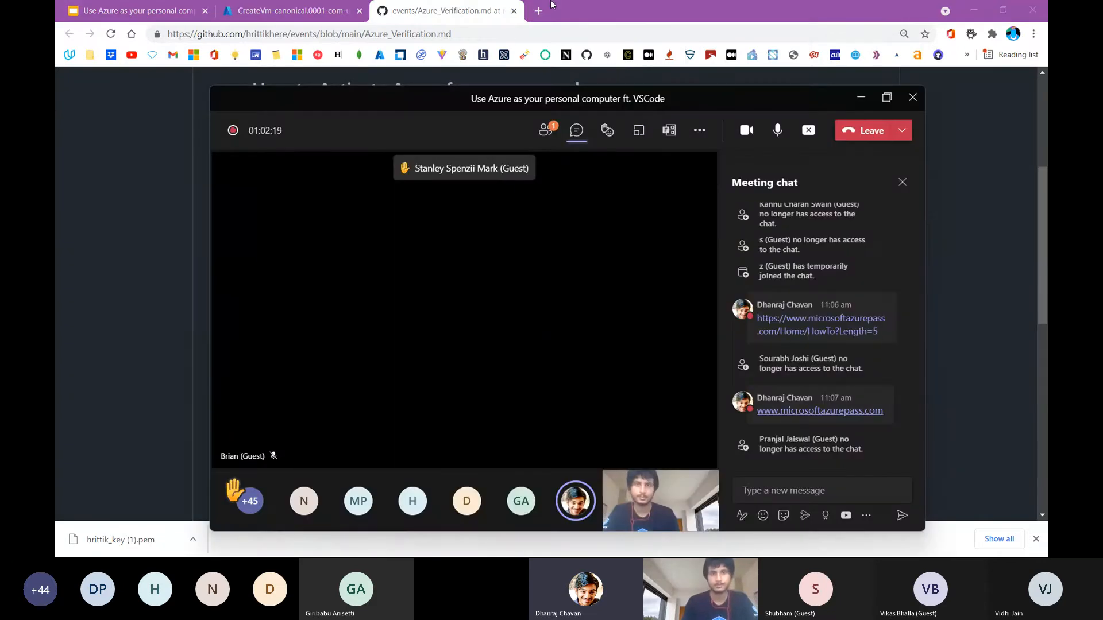
left_click(514, 12)
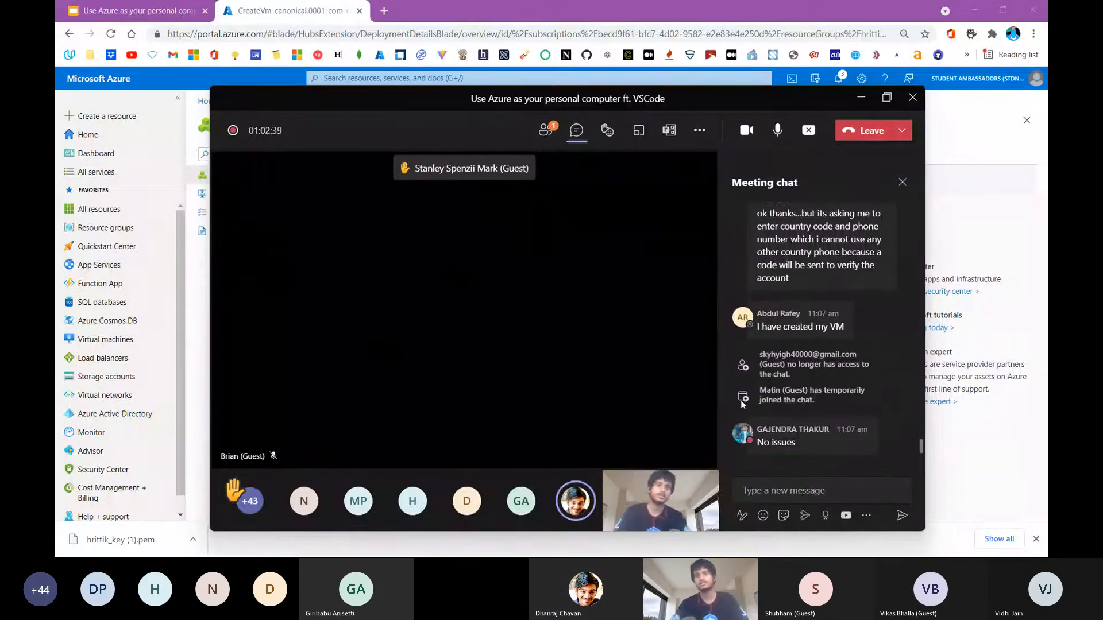
mouse_move(850, 329)
scroll(849, 329, "up", 5)
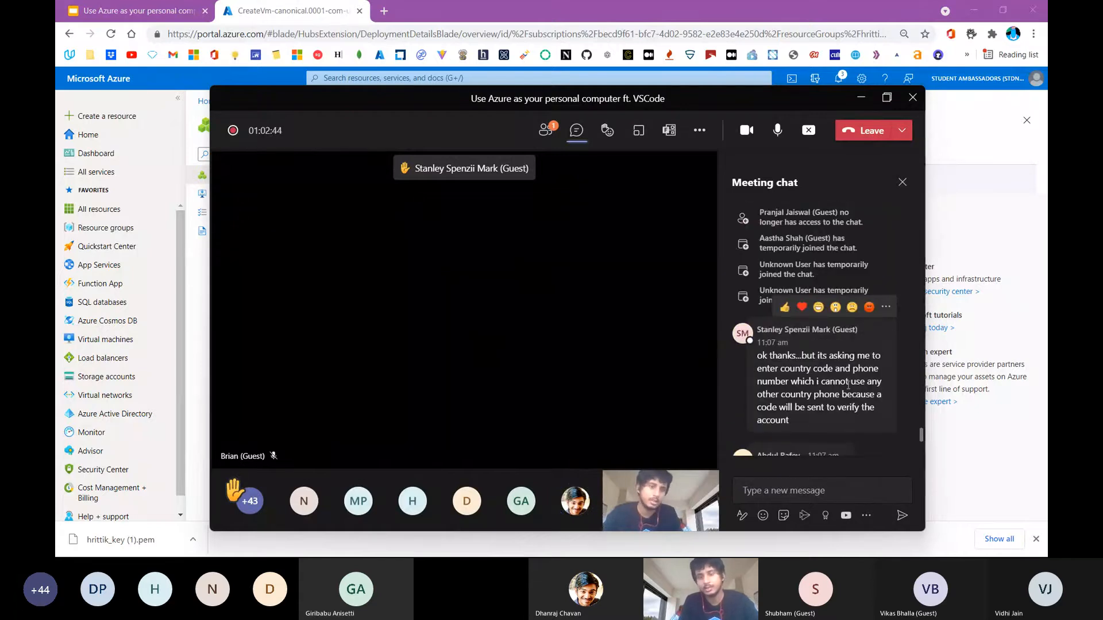
scroll(848, 384, "down", 6)
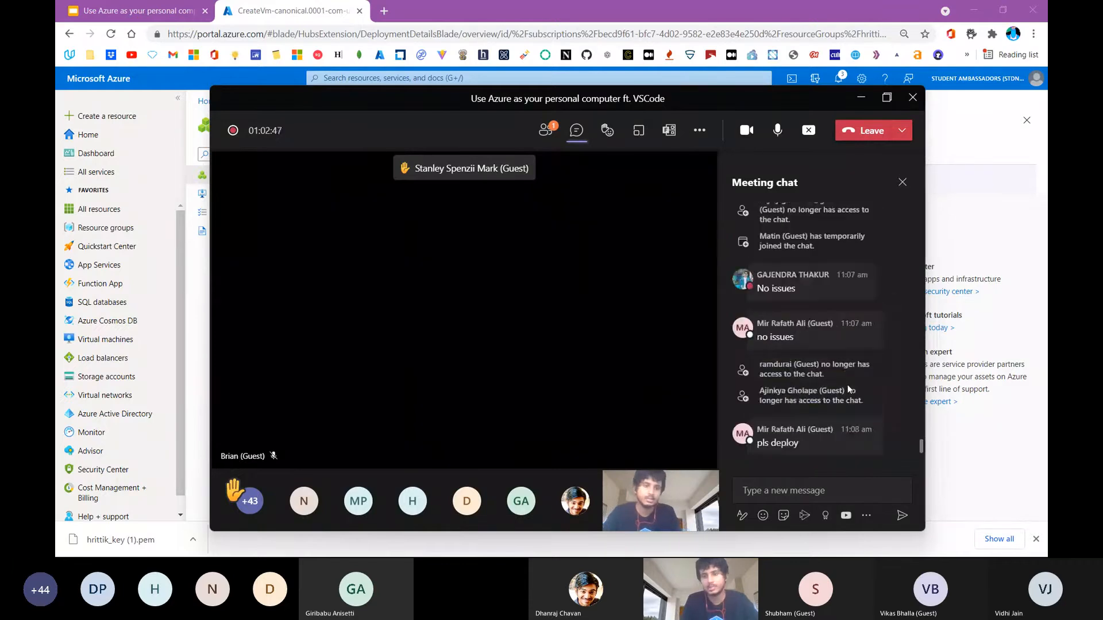
scroll(847, 385, "up", 5)
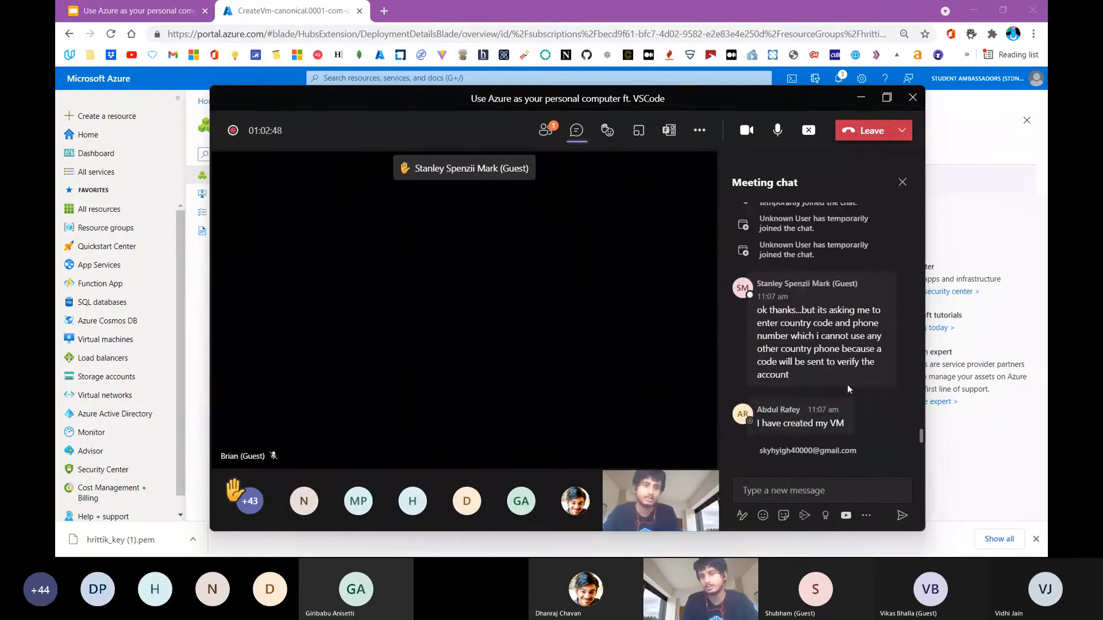
Read the attendees' latest messages in the Teams meeting chat and return to the deployment overview in the Azure portal
scroll(846, 384, "down", 6)
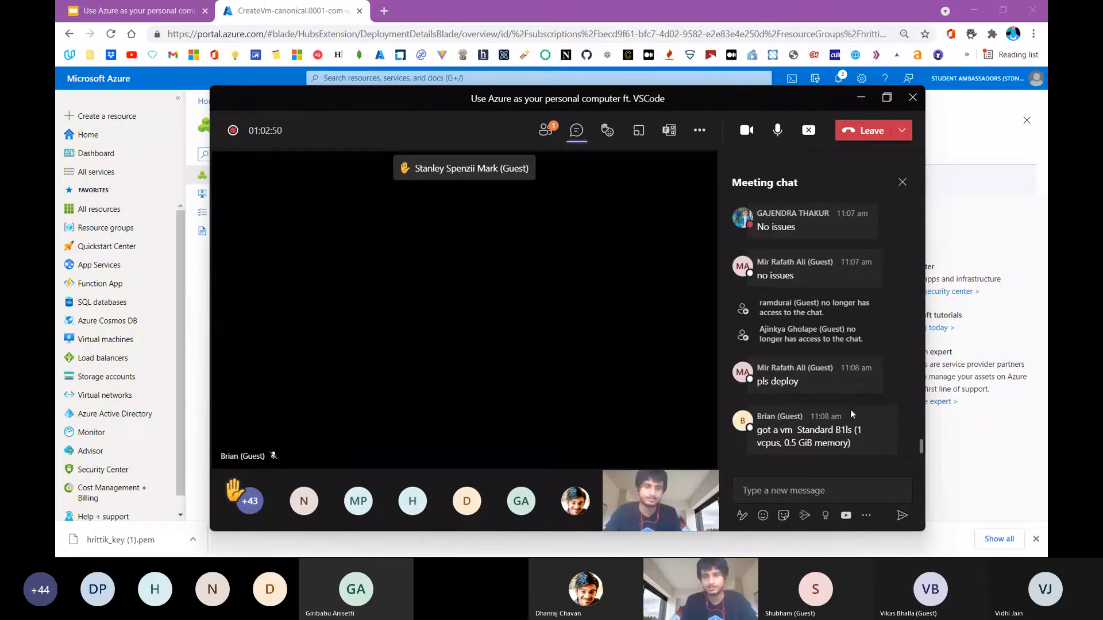
double_click(848, 430)
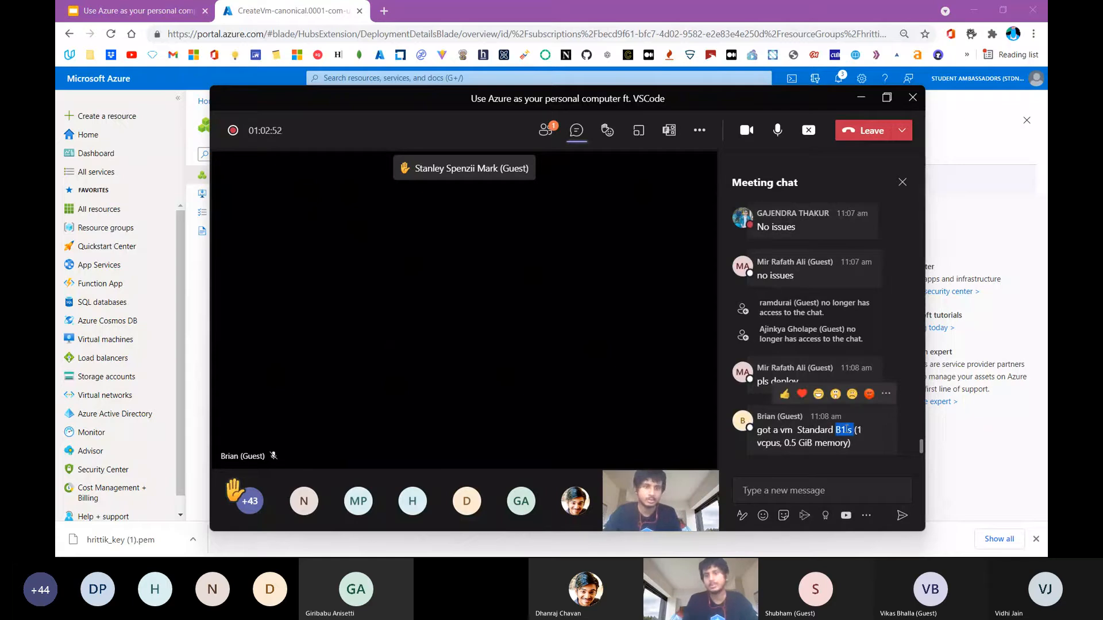
left_click(964, 192)
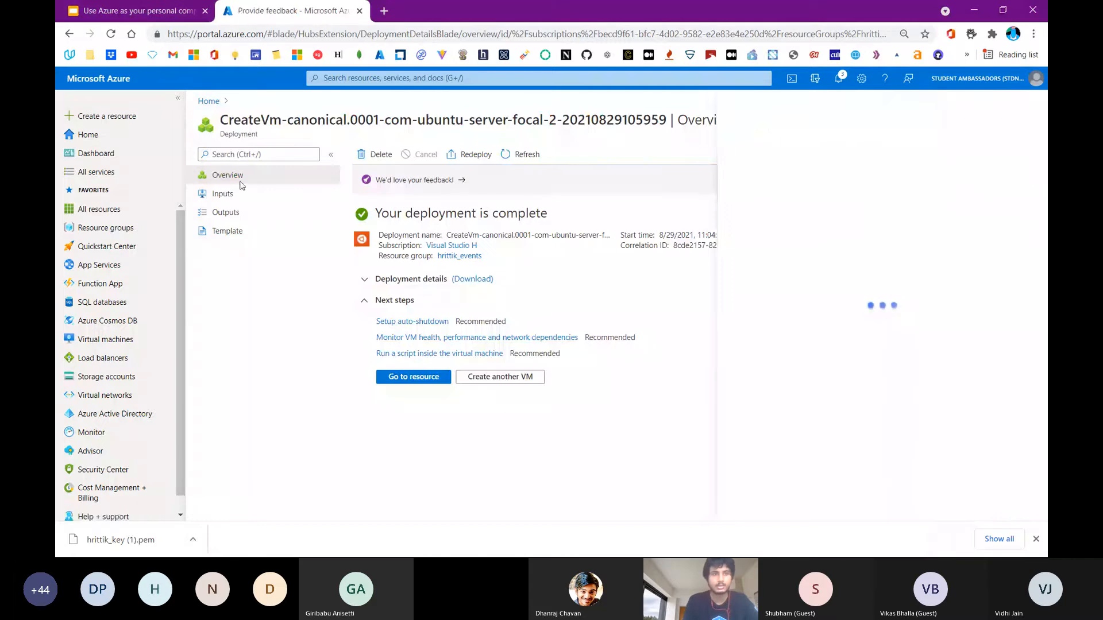
Open the Azure portal home page in a new browser tab and start creating an Ubuntu Server 20.04 LTS virtual machine
right_click(103, 142)
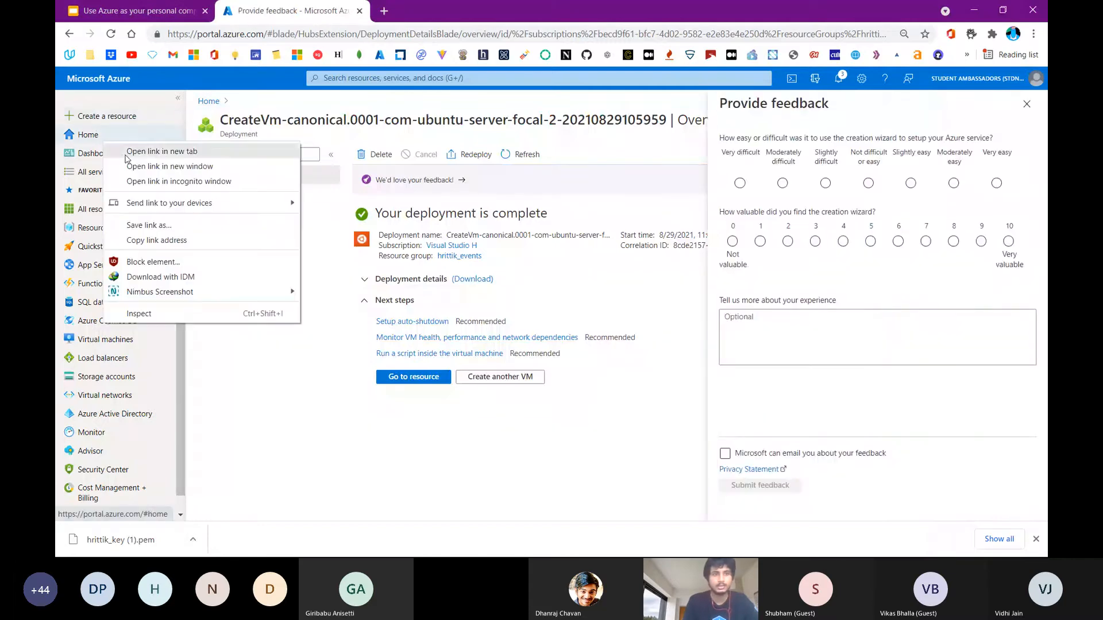
left_click(125, 157)
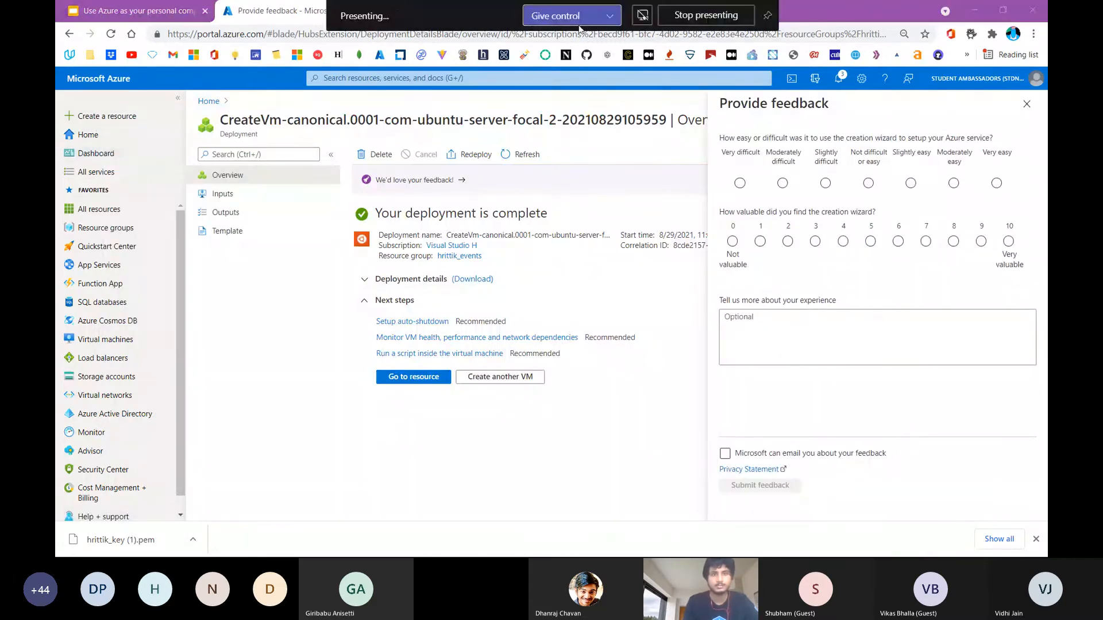
double_click(822, 22)
left_click(750, 150)
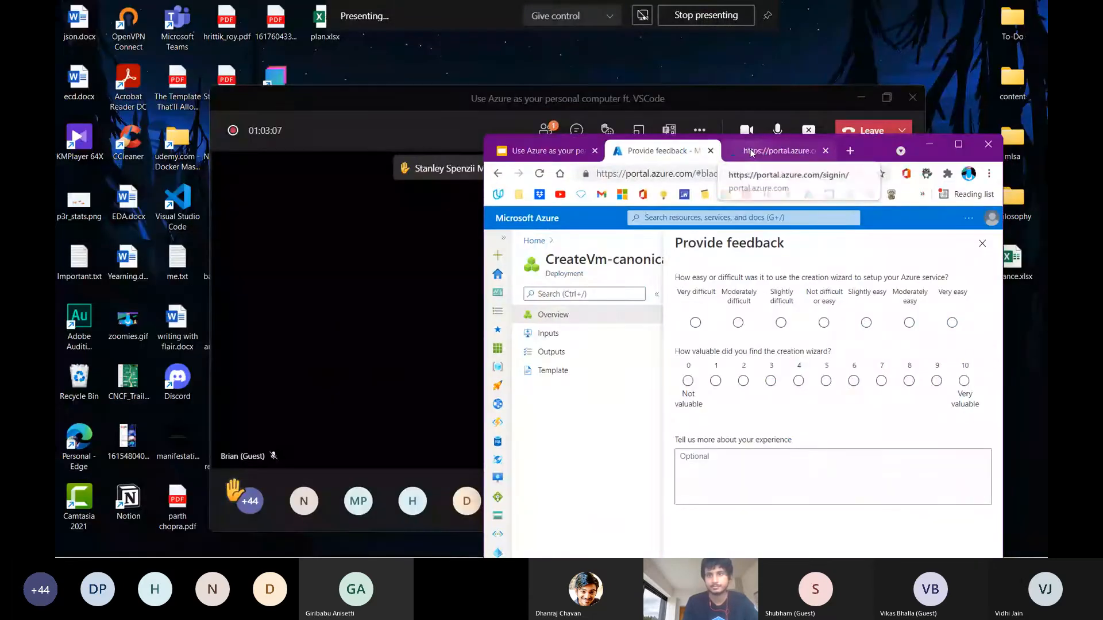
left_click(957, 146)
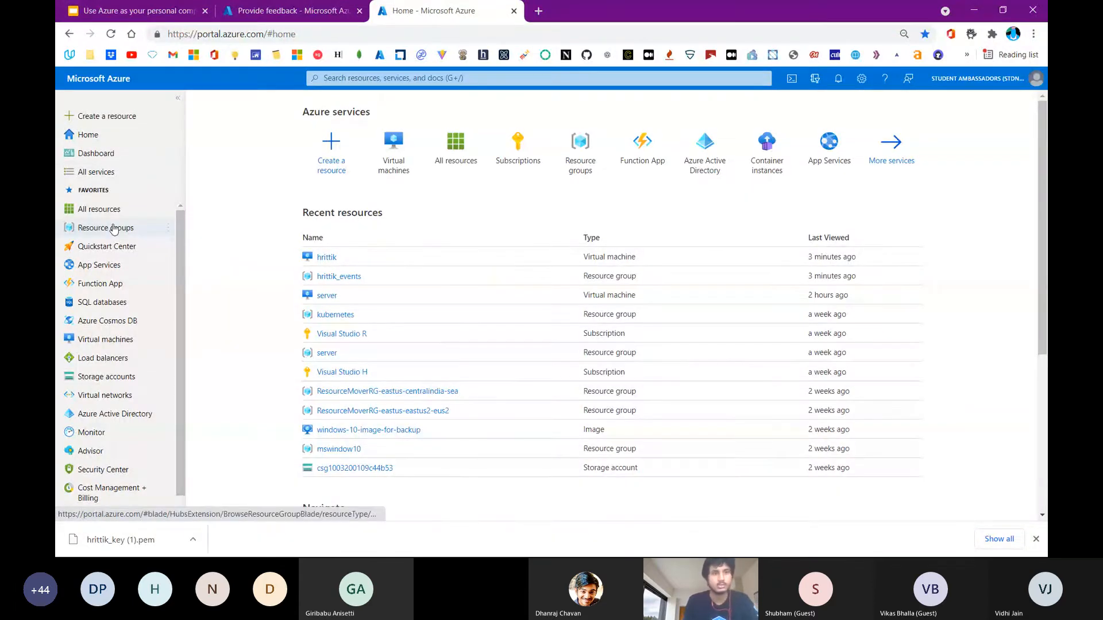
left_click(113, 120)
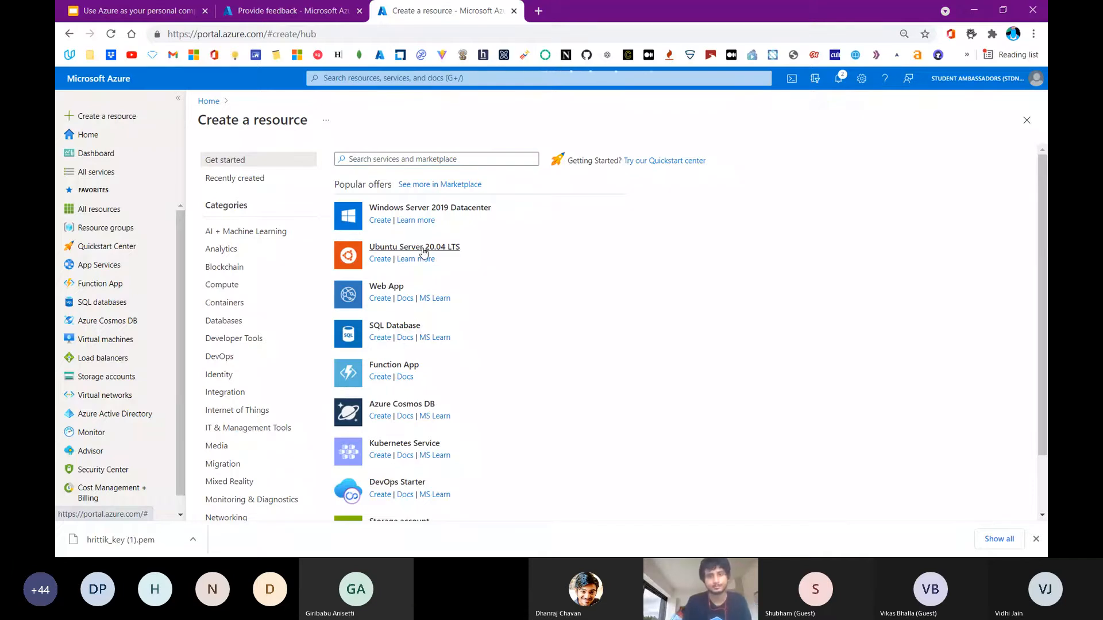
left_click(424, 253)
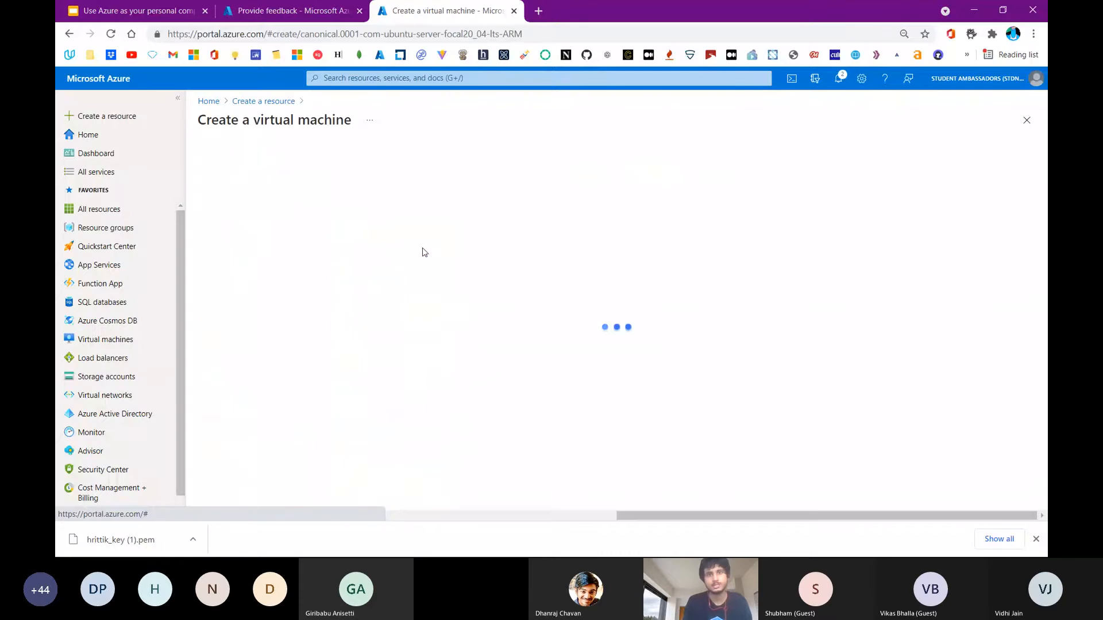
Look over the Basics settings of the virtual machine form, including the administrator username, and close the form's page and the feedback pane
scroll(402, 287, "down", 3)
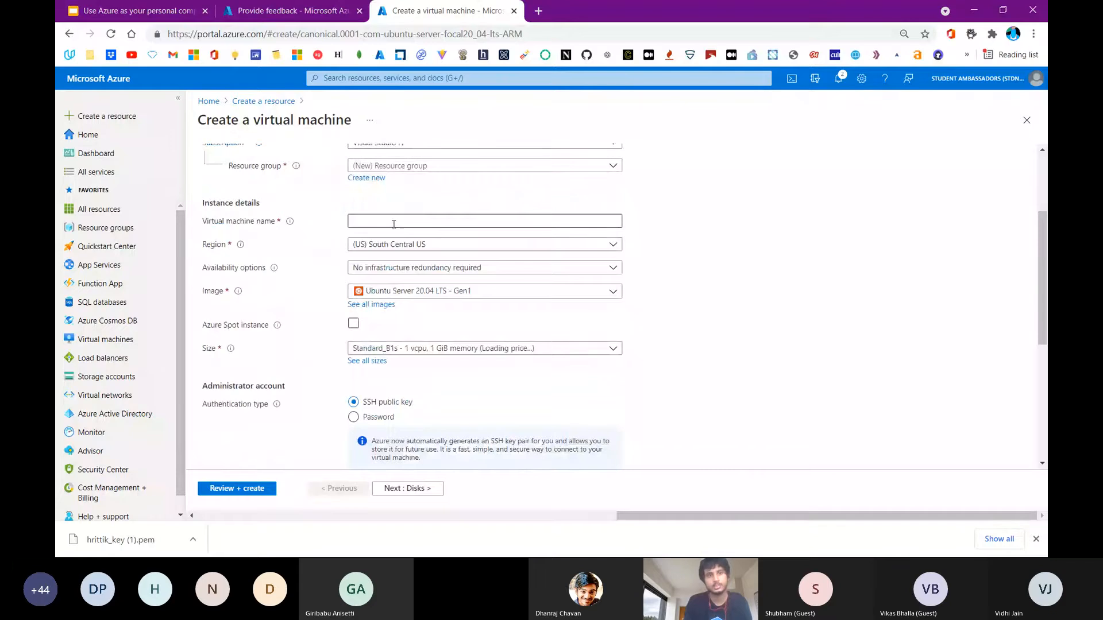
left_click(394, 224)
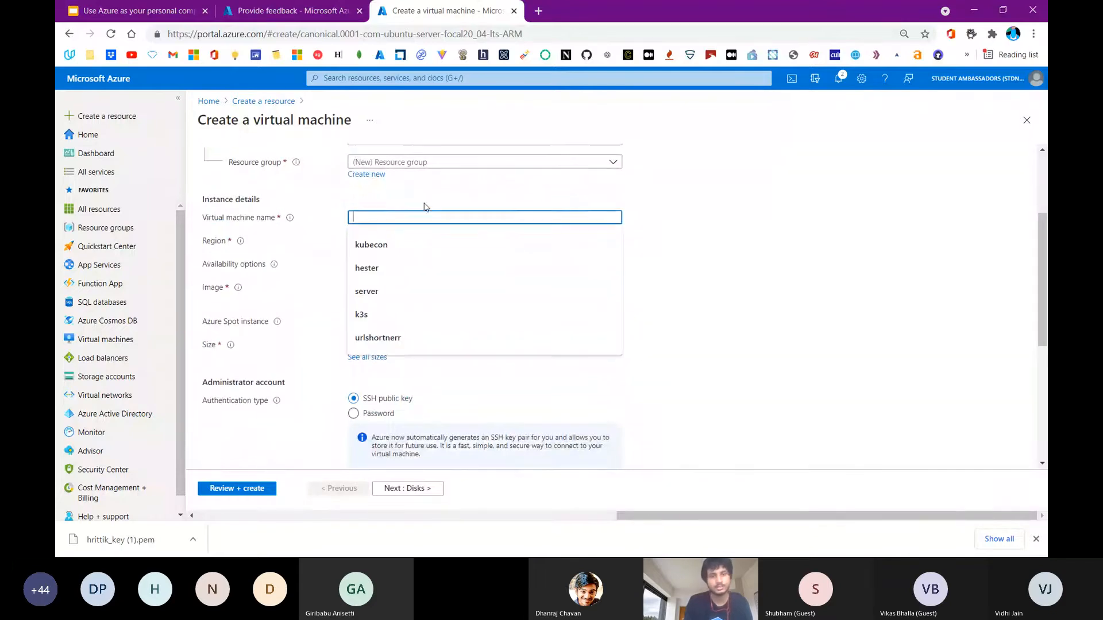
scroll(424, 207, "down", 3)
left_click_drag(308, 266, 406, 302)
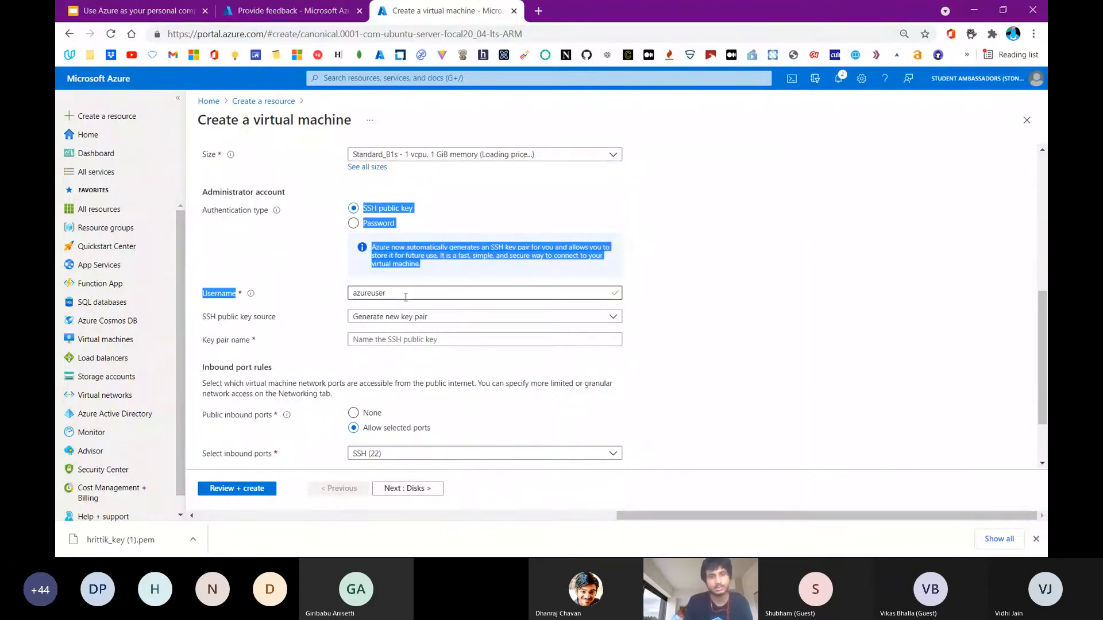
double_click(405, 297)
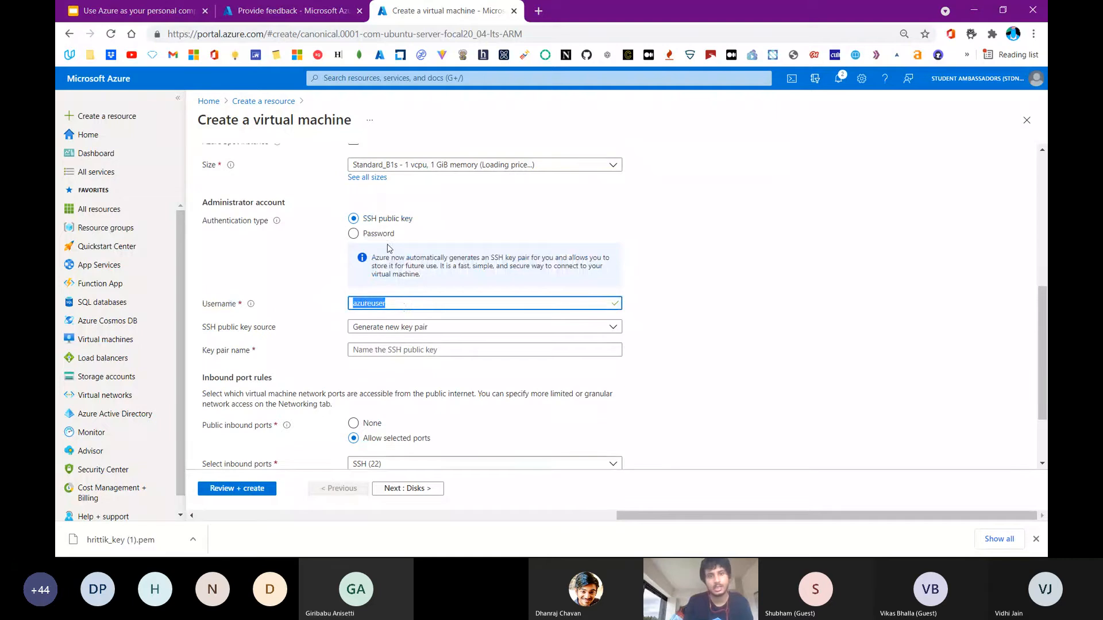
scroll(367, 199, "up", 1)
scroll(365, 198, "up", 1)
scroll(364, 196, "down", 3)
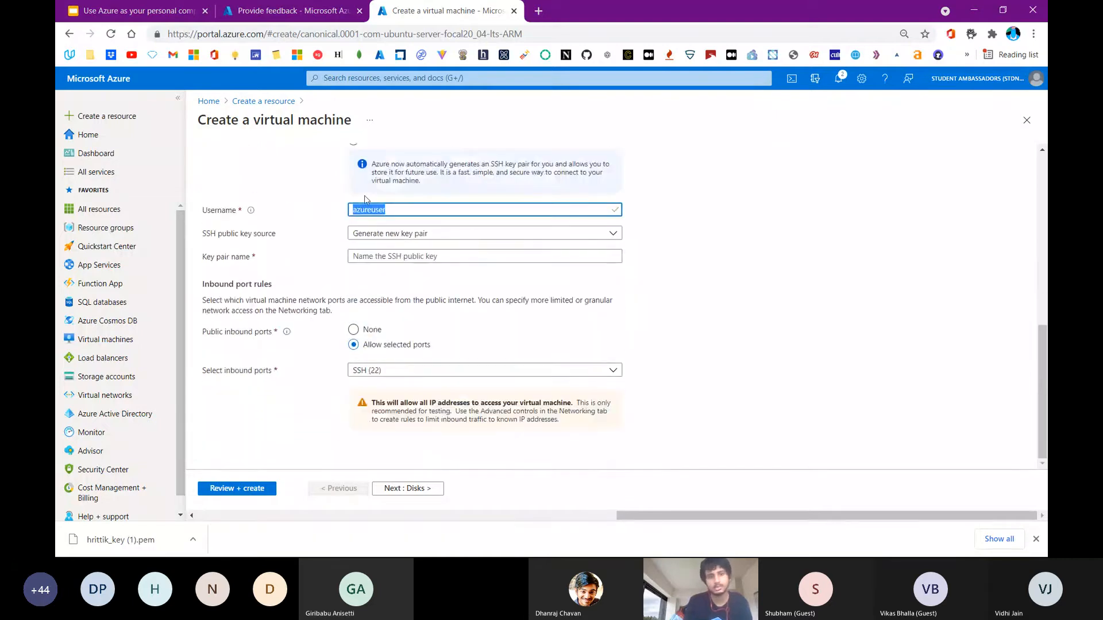
left_click(383, 296)
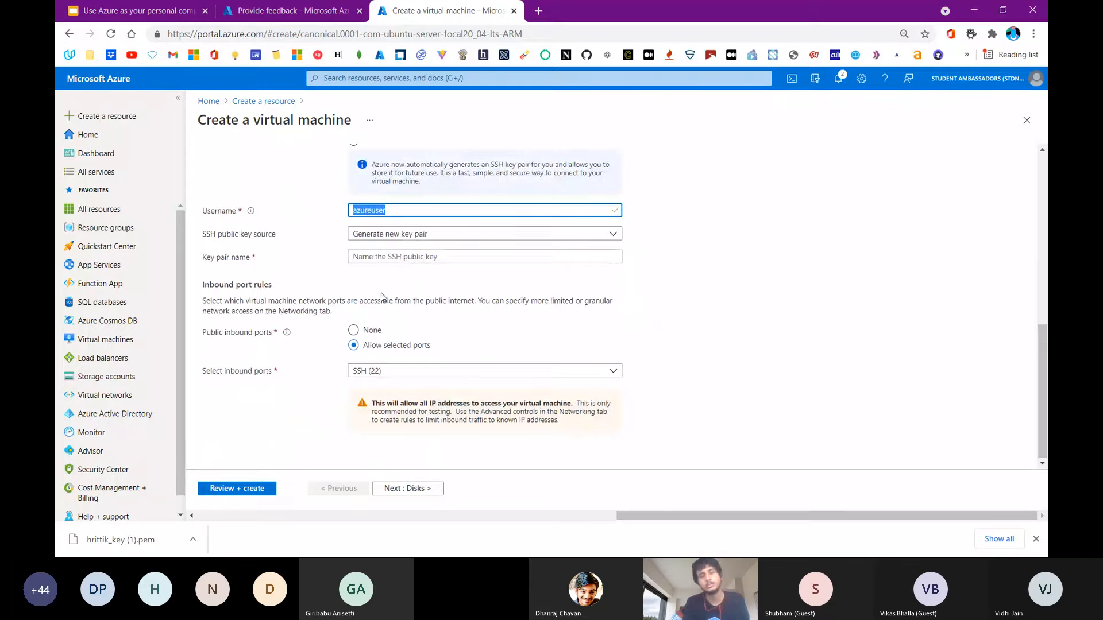
scroll(384, 296, "up", 10)
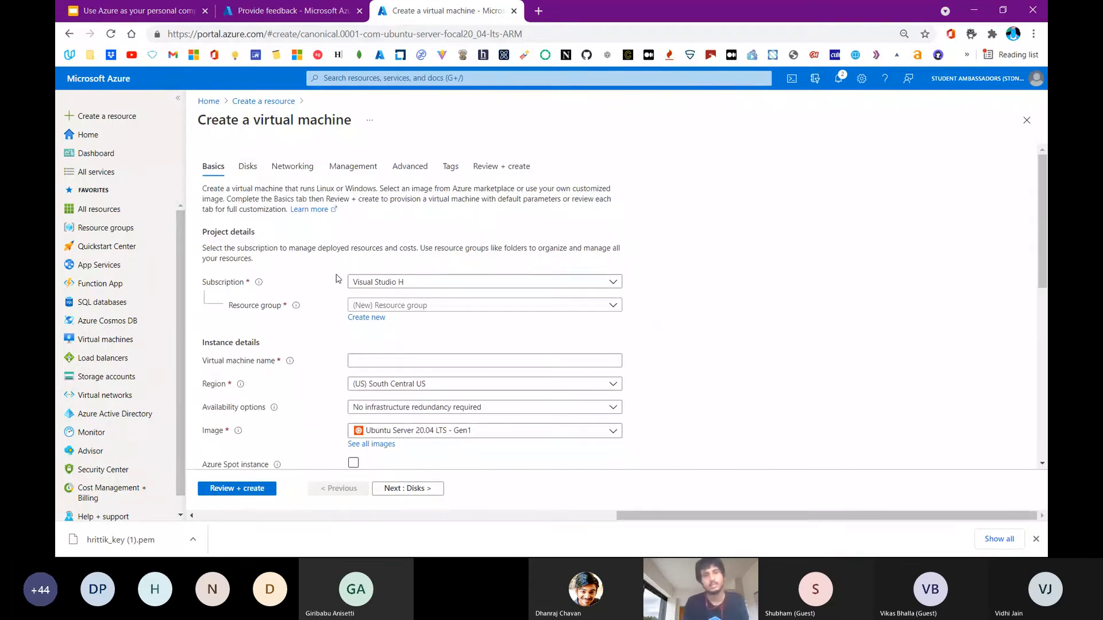
scroll(337, 278, "down", 7)
scroll(338, 279, "up", 7)
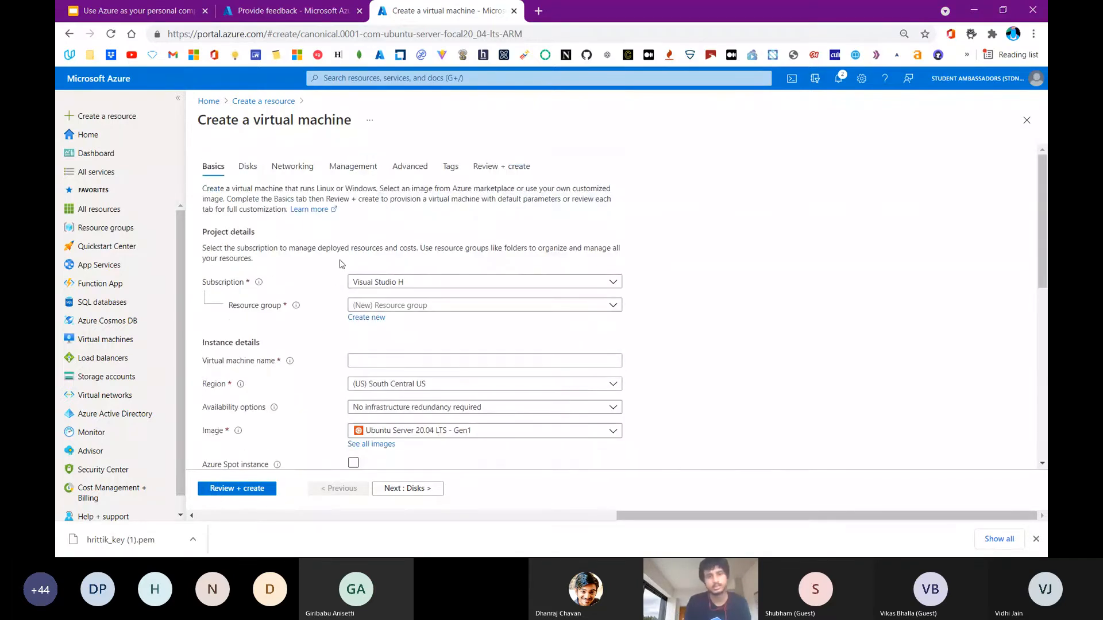
scroll(397, 211, "down", 7)
double_click(397, 211)
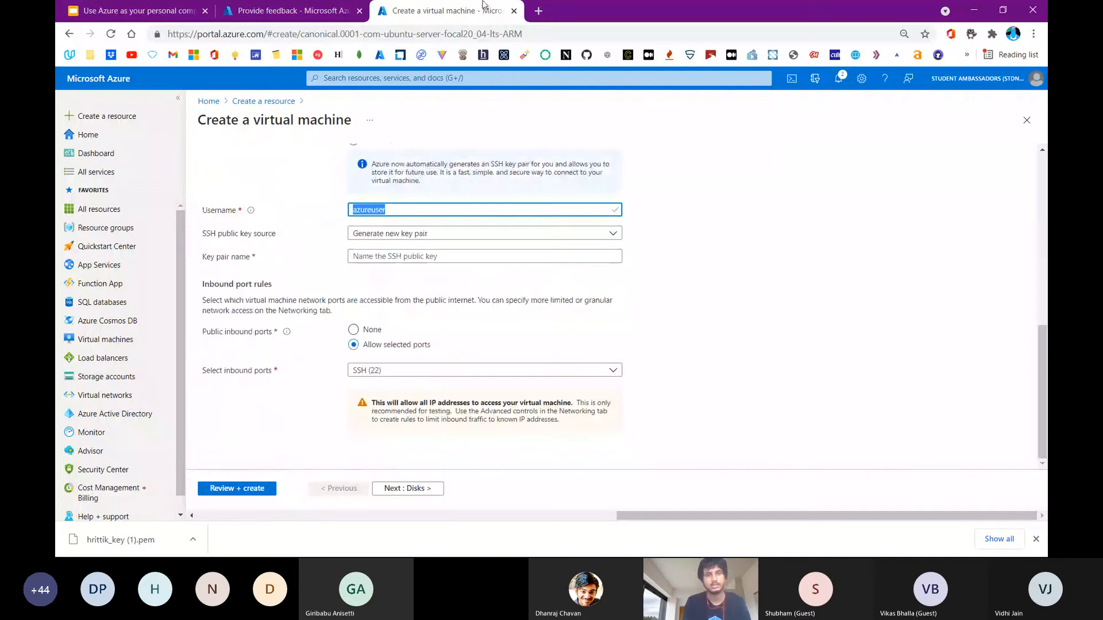
left_click(514, 12)
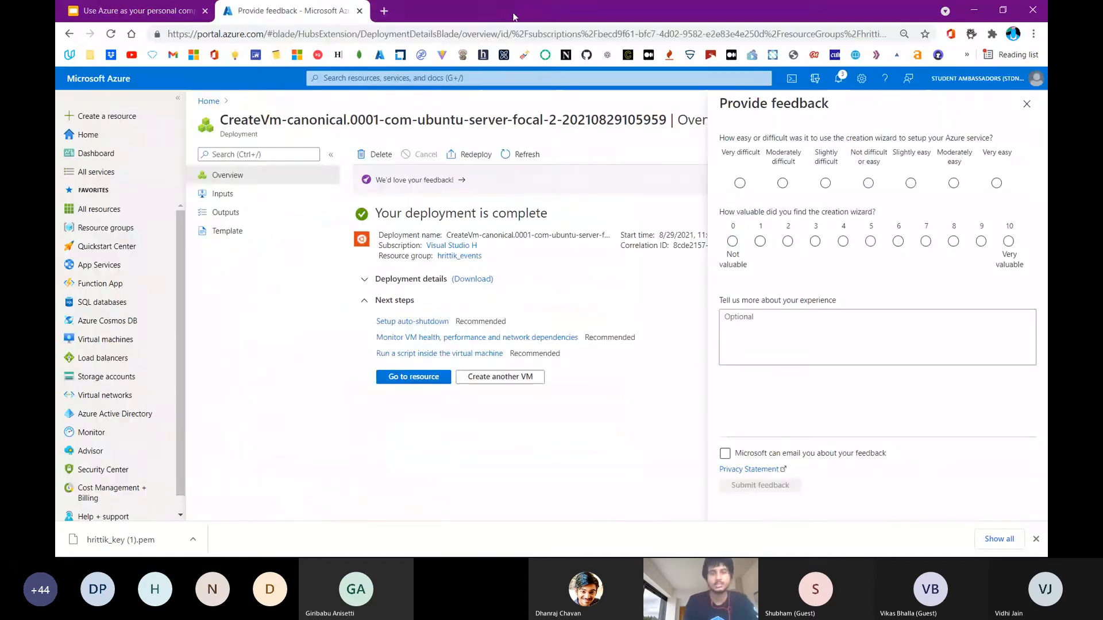
left_click(1027, 104)
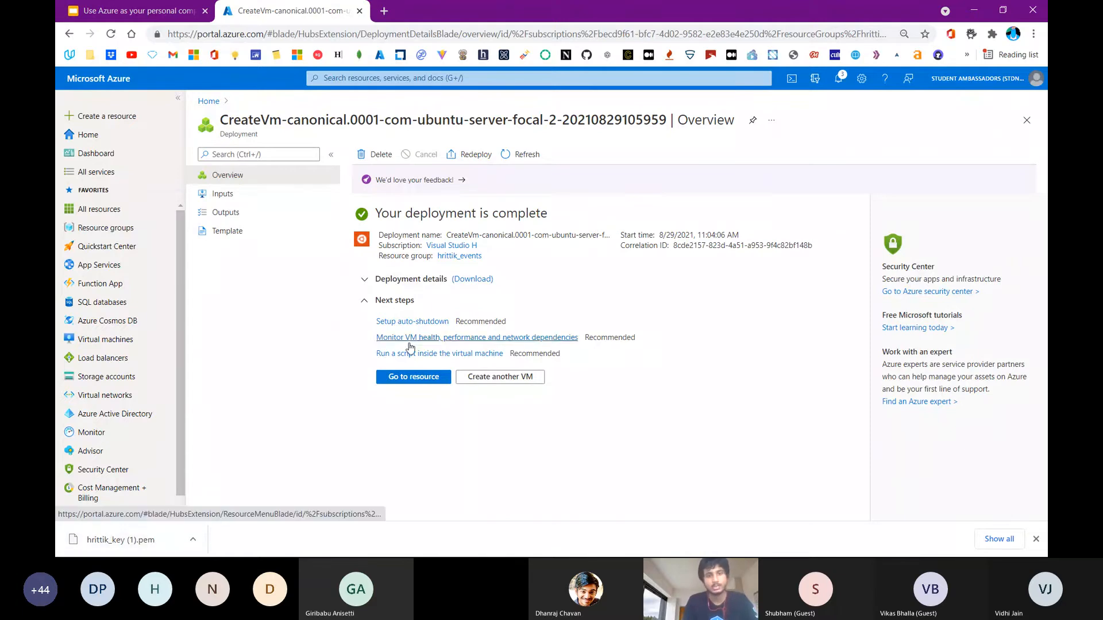
Go to the deployed virtual machine's resource and copy its public IP address
left_click(408, 375)
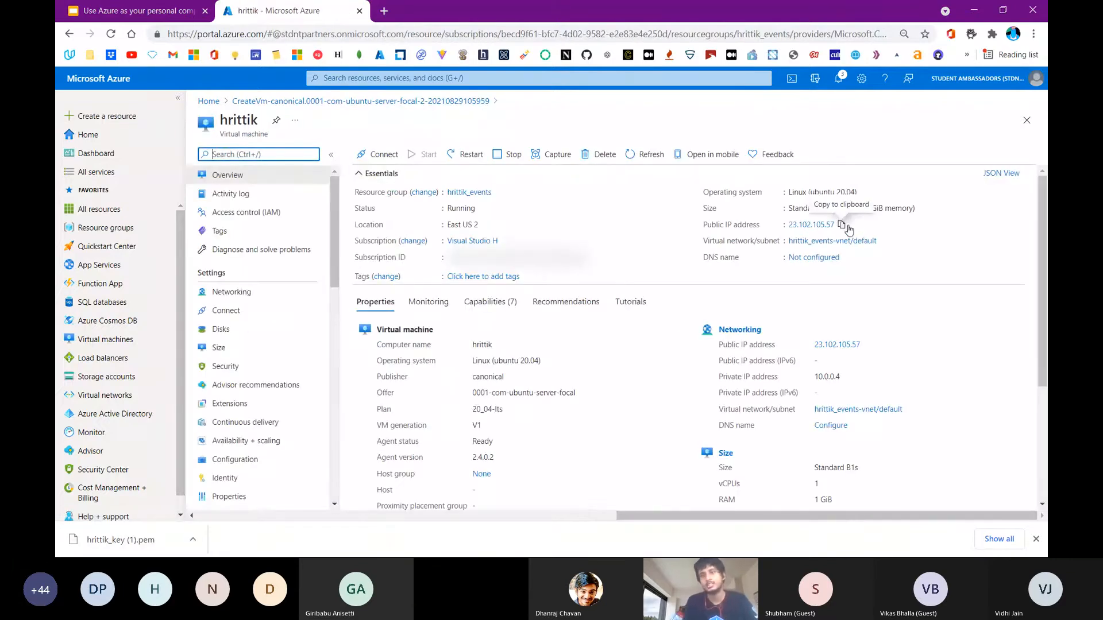
left_click(846, 226)
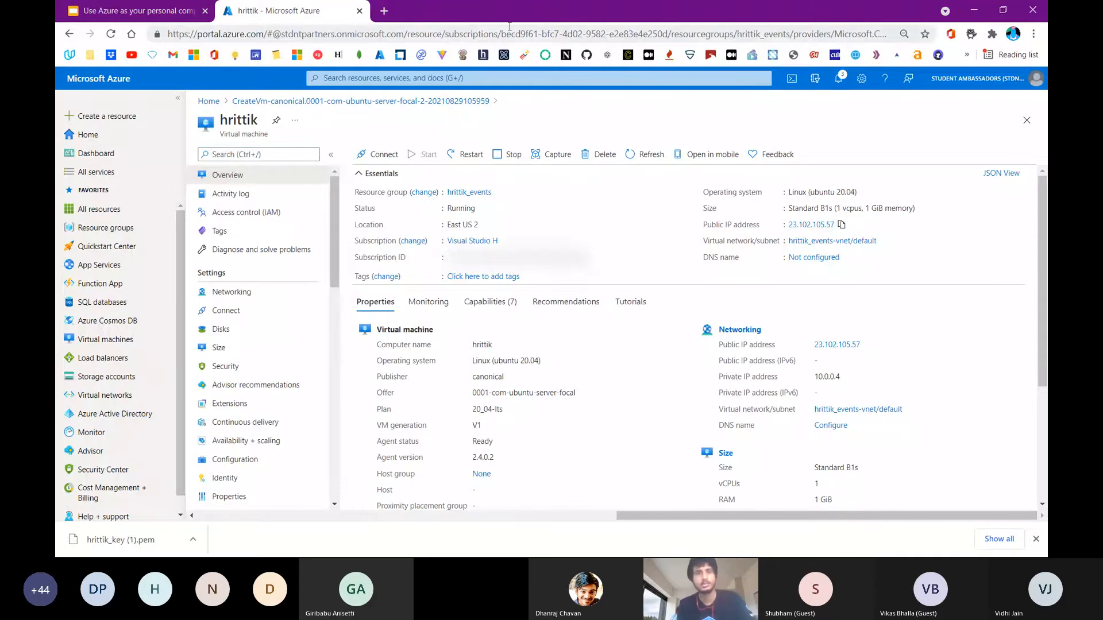
Open the GitHub events repository in a new browser tab and return to the virtual machine's overview
left_click(385, 10)
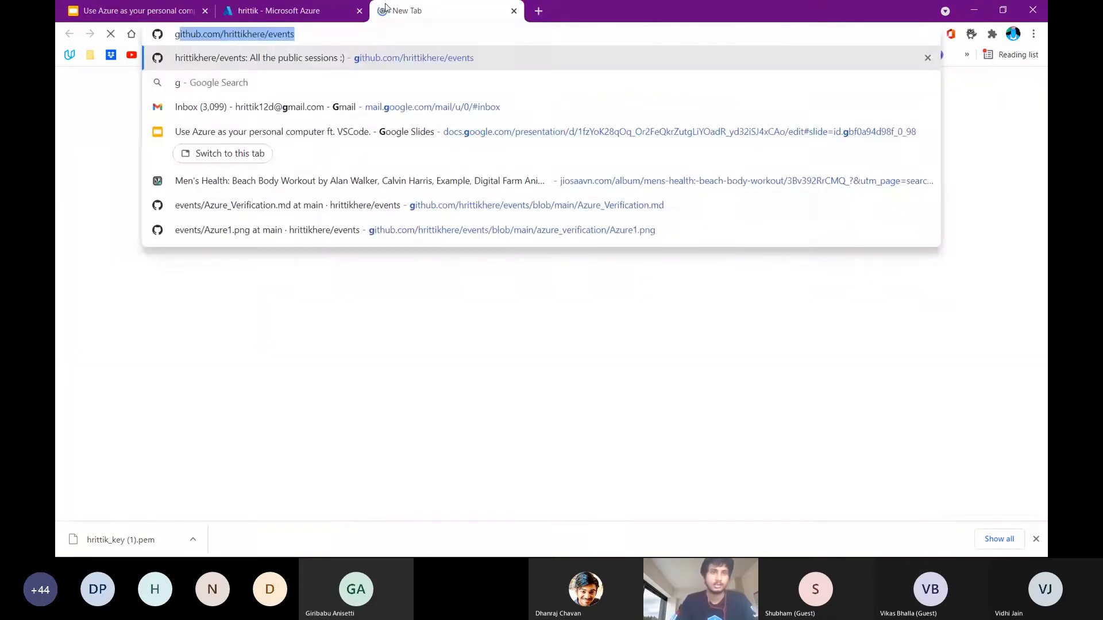
key("Return")
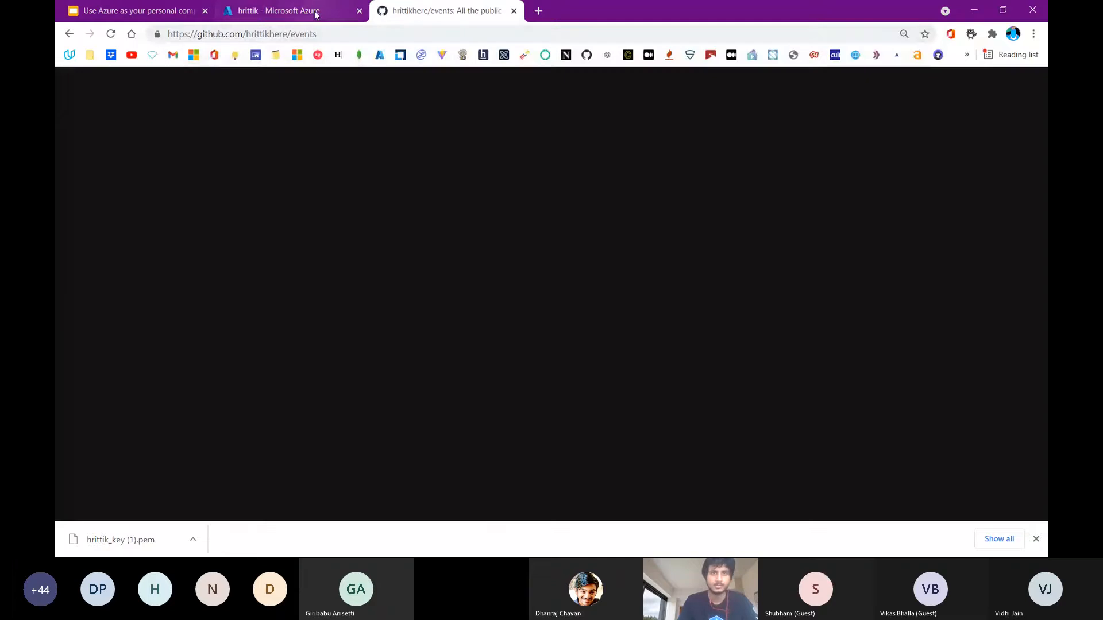
left_click(315, 10)
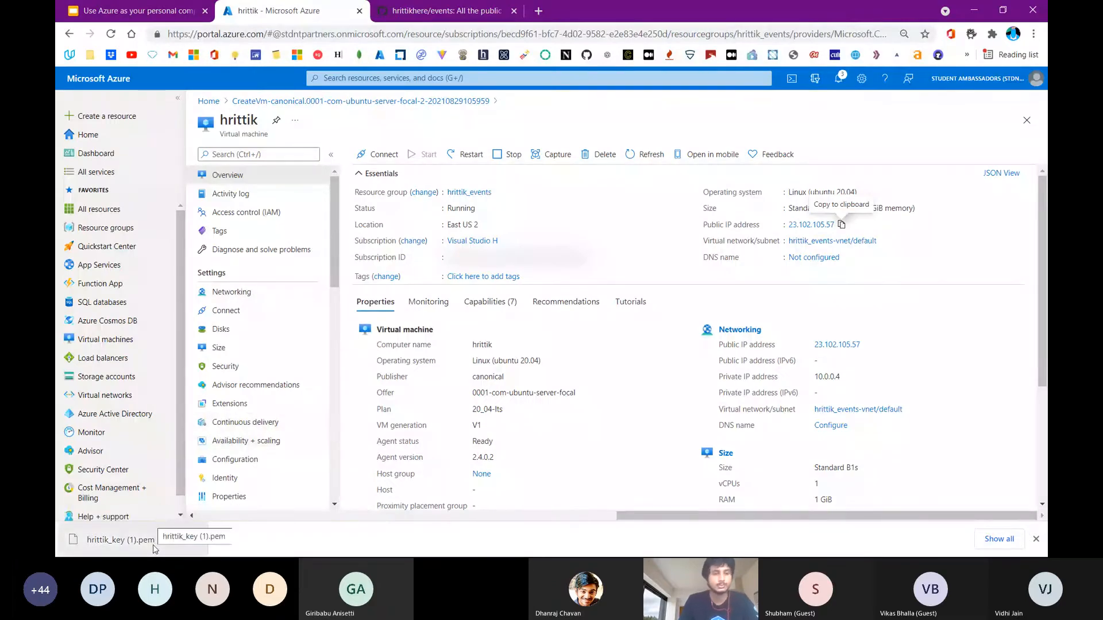
Open PuTTYgen and load the existing private key hrittik_key (1).pem from Downloads with all file types listed
key("super")
type("pu")
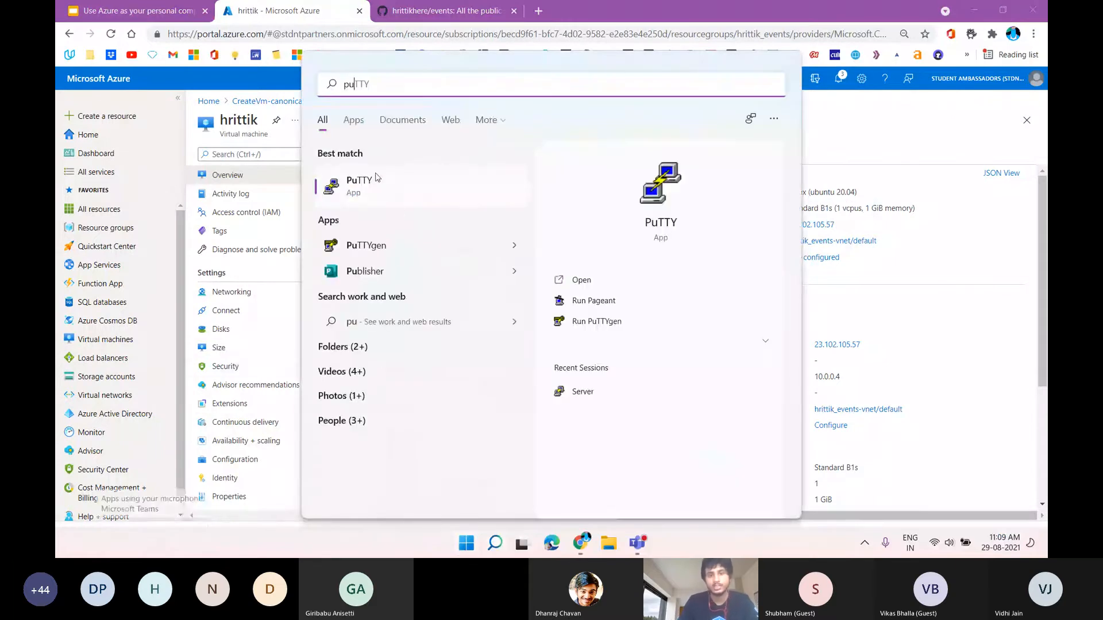
left_click(387, 247)
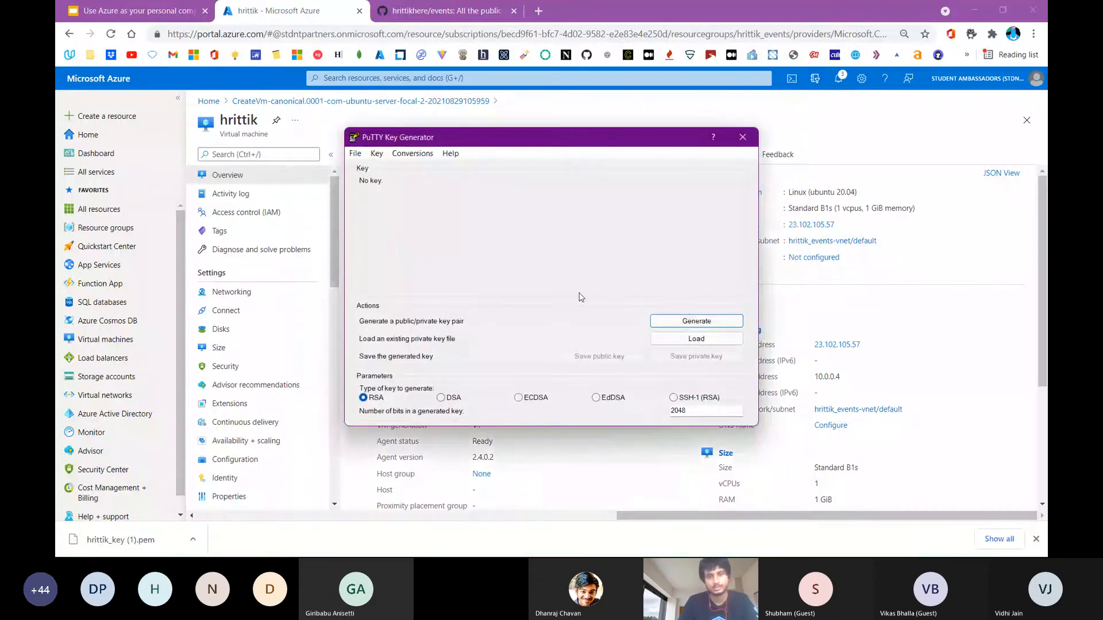
left_click(678, 344)
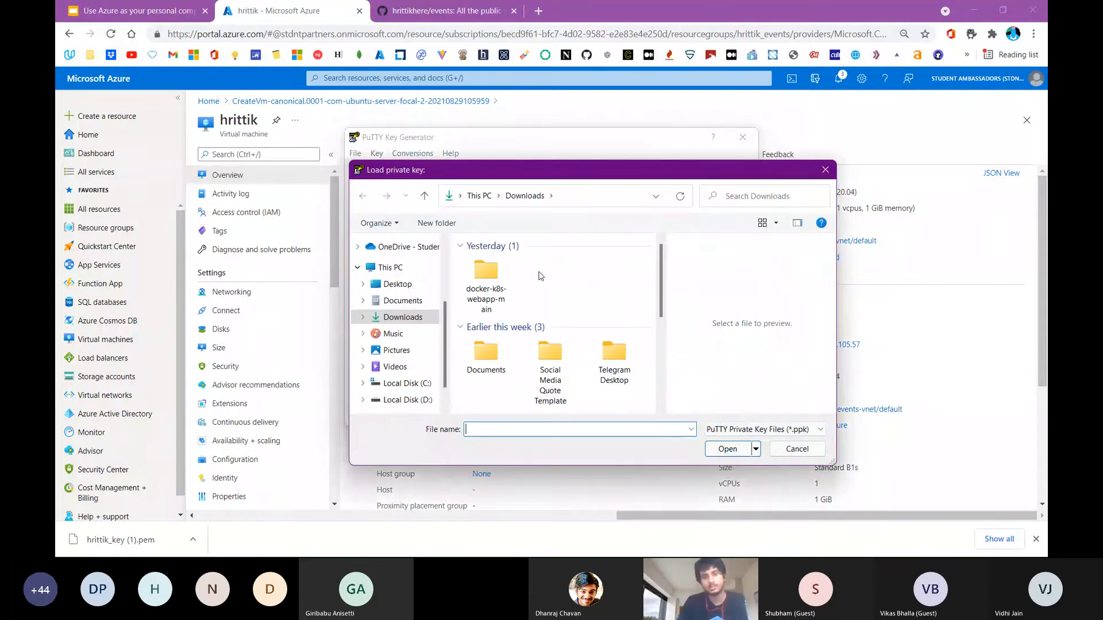
left_click(742, 429)
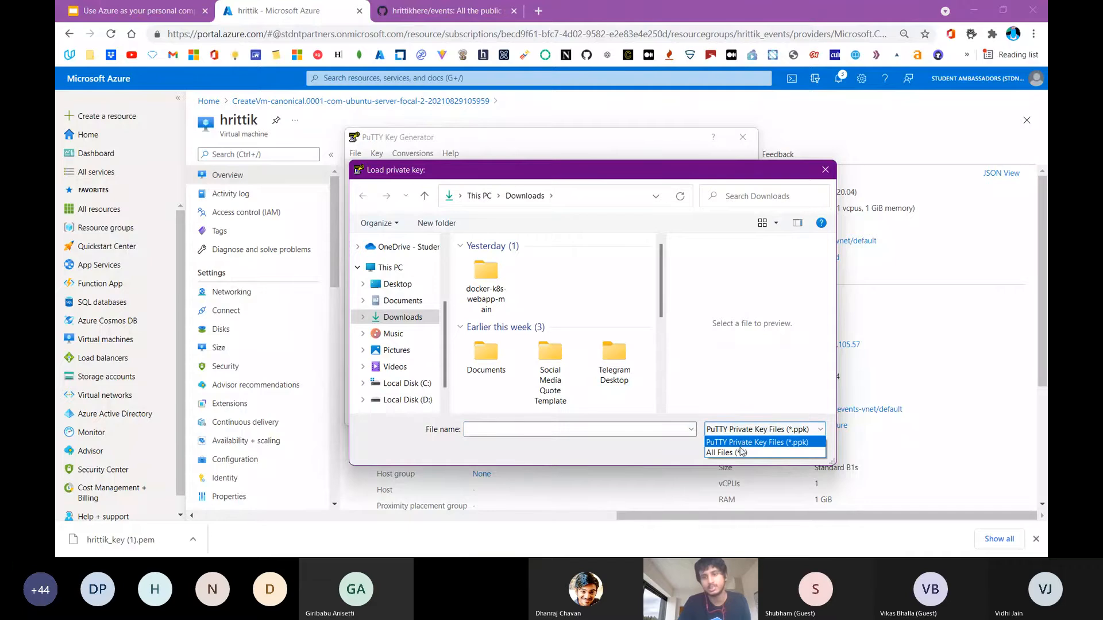
left_click(741, 453)
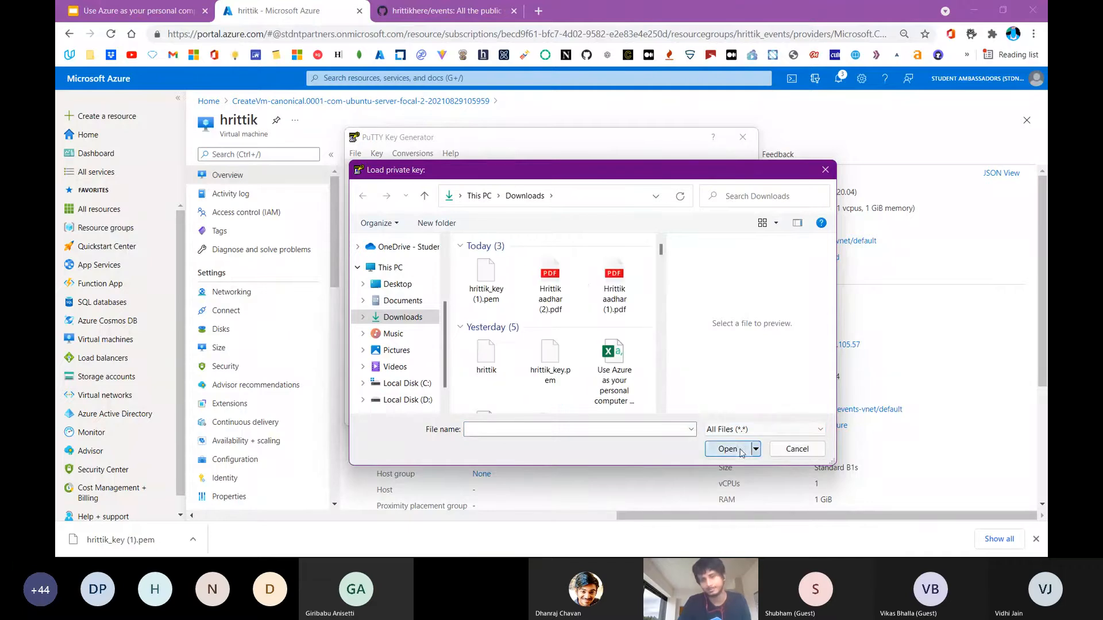
left_click(505, 278)
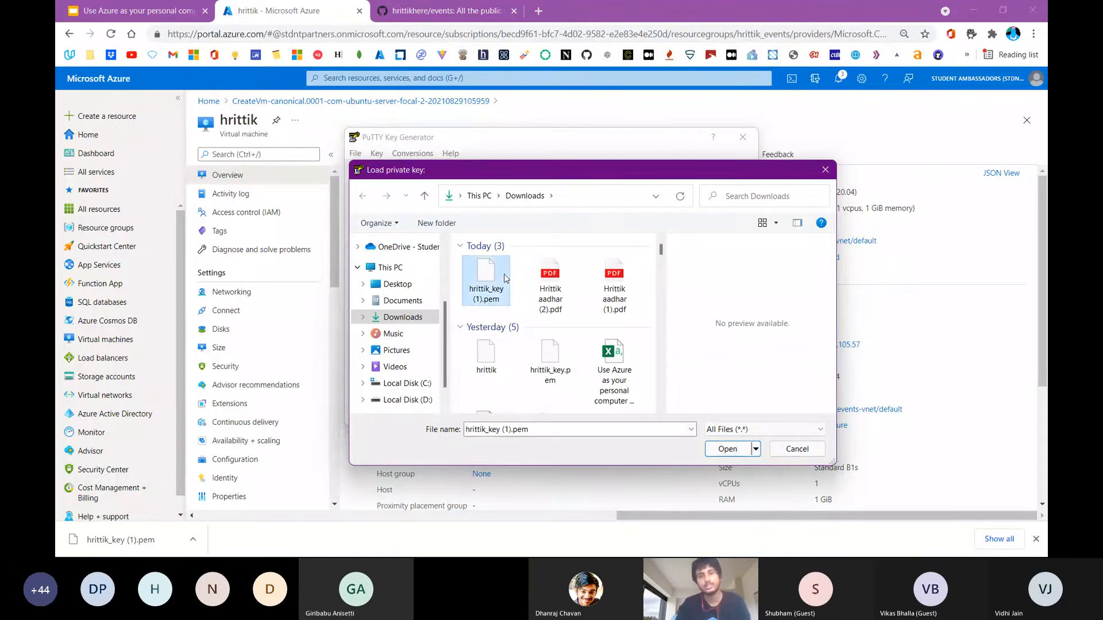
double_click(472, 277)
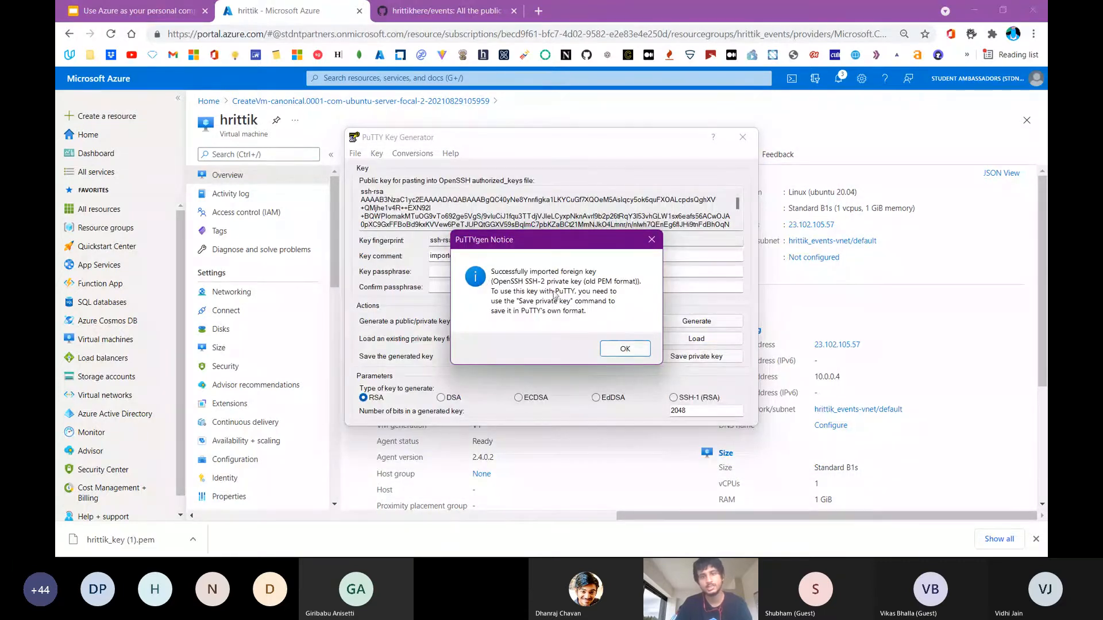
left_click(642, 350)
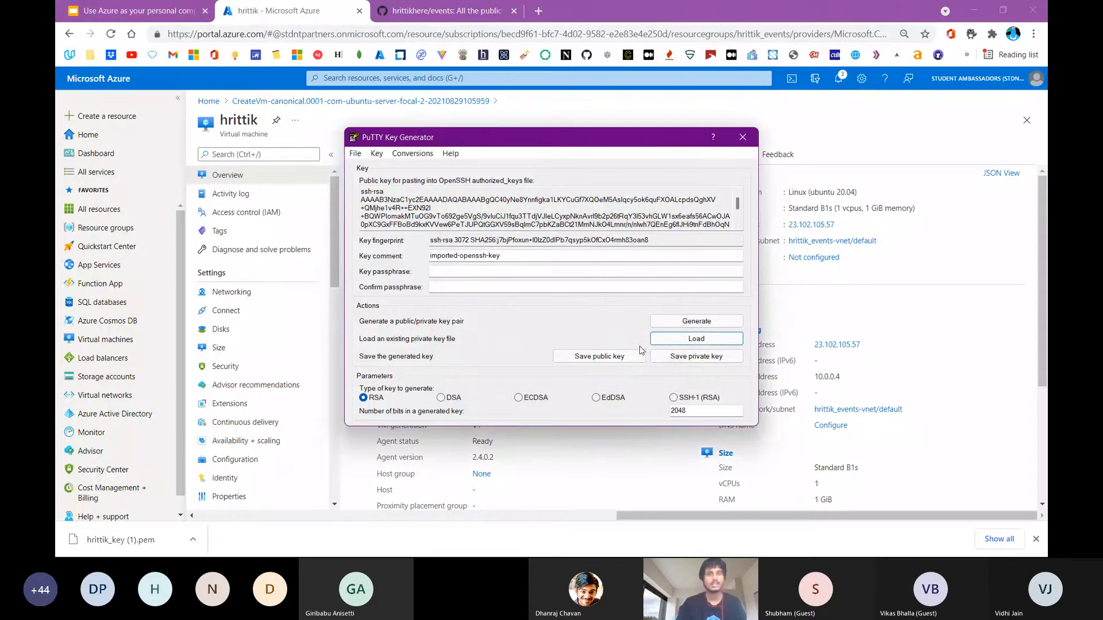
Export the loaded key as an OpenSSH key in forced new file format, without a passphrase, saved as apple in Downloads
left_click(412, 154)
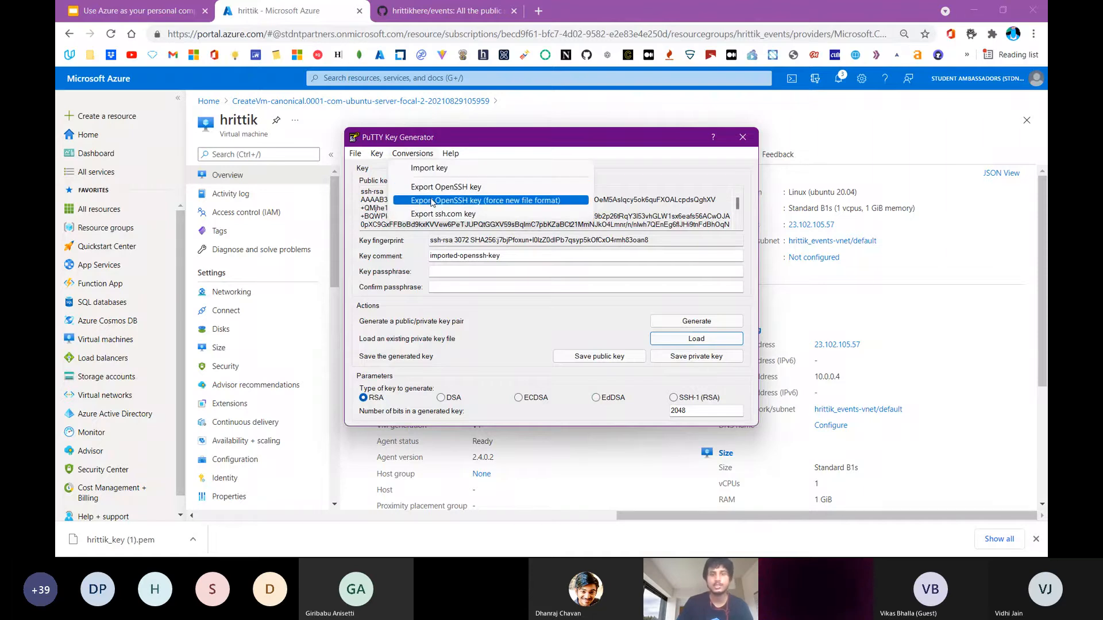
left_click(505, 201)
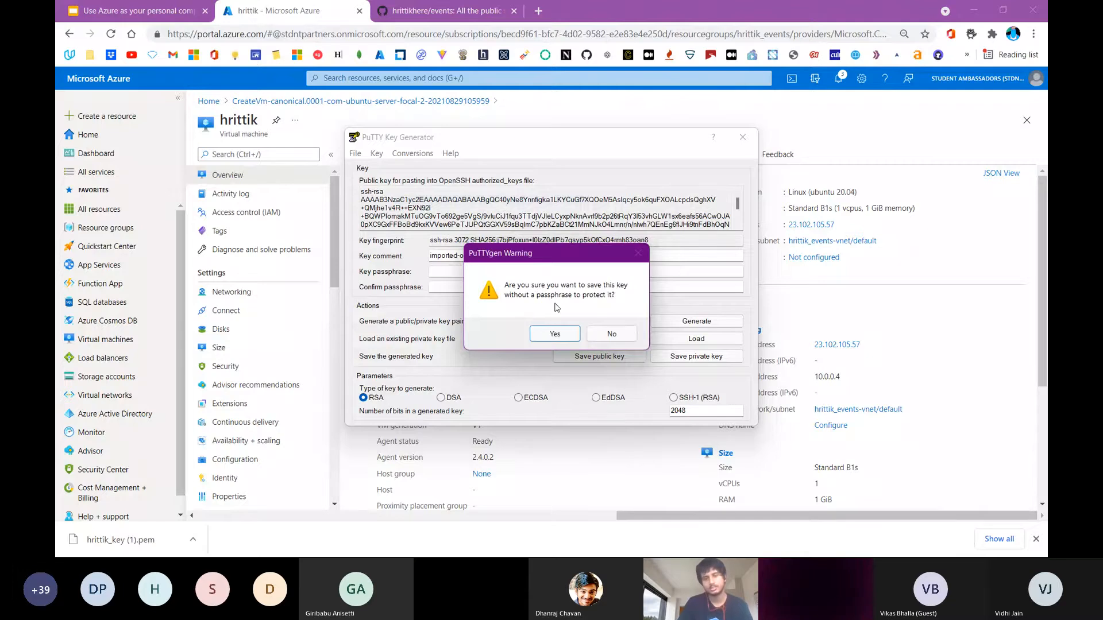
left_click(550, 333)
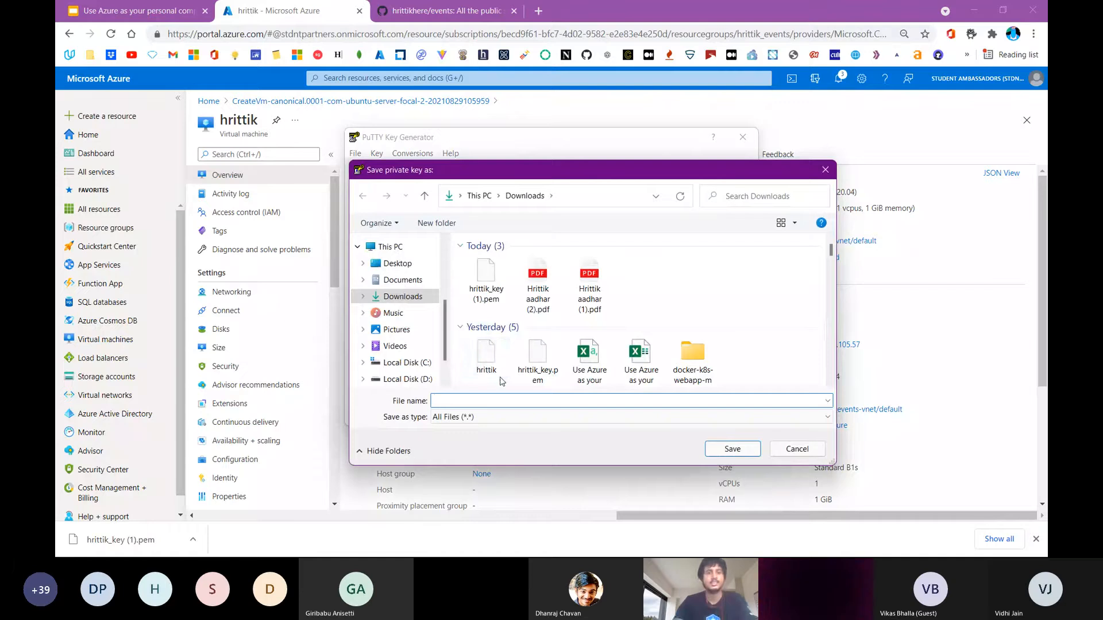
type("h")
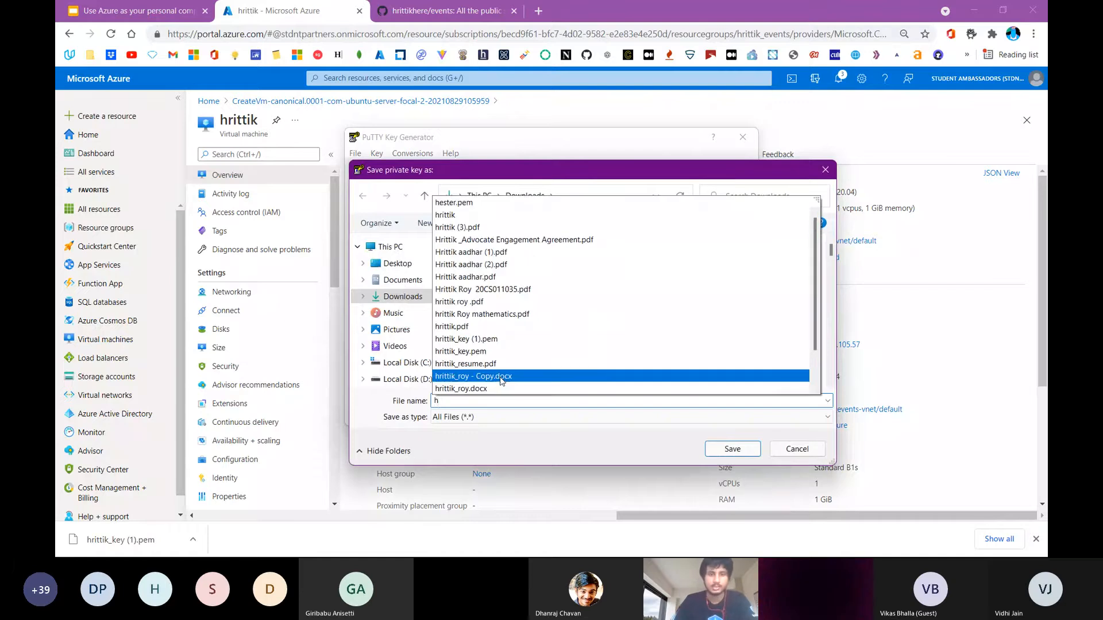
key("BackSpace")
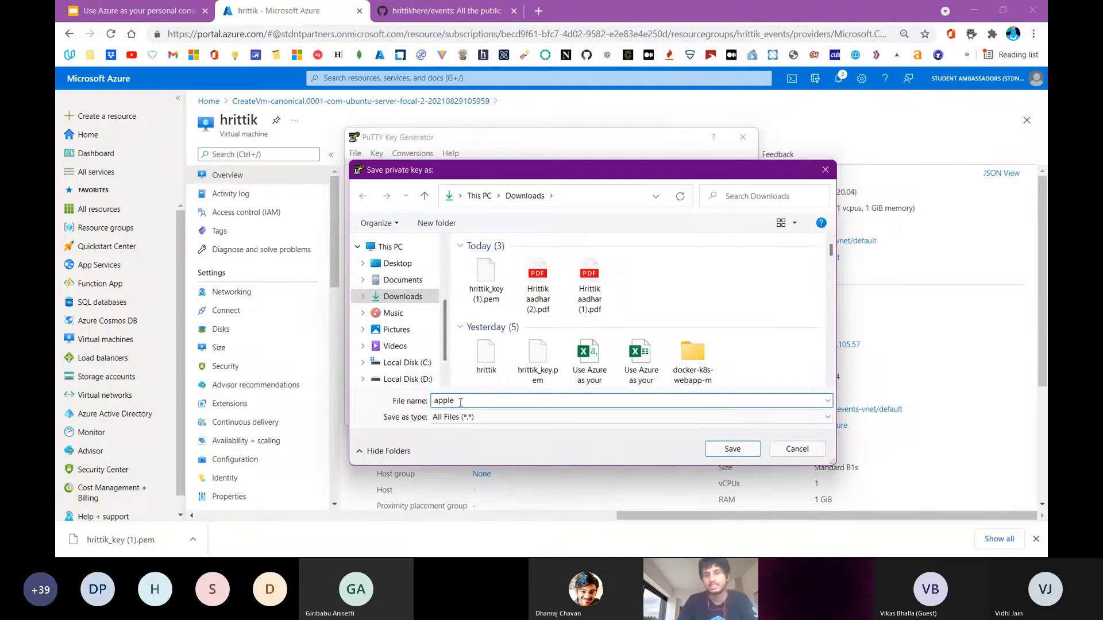
left_click(733, 448)
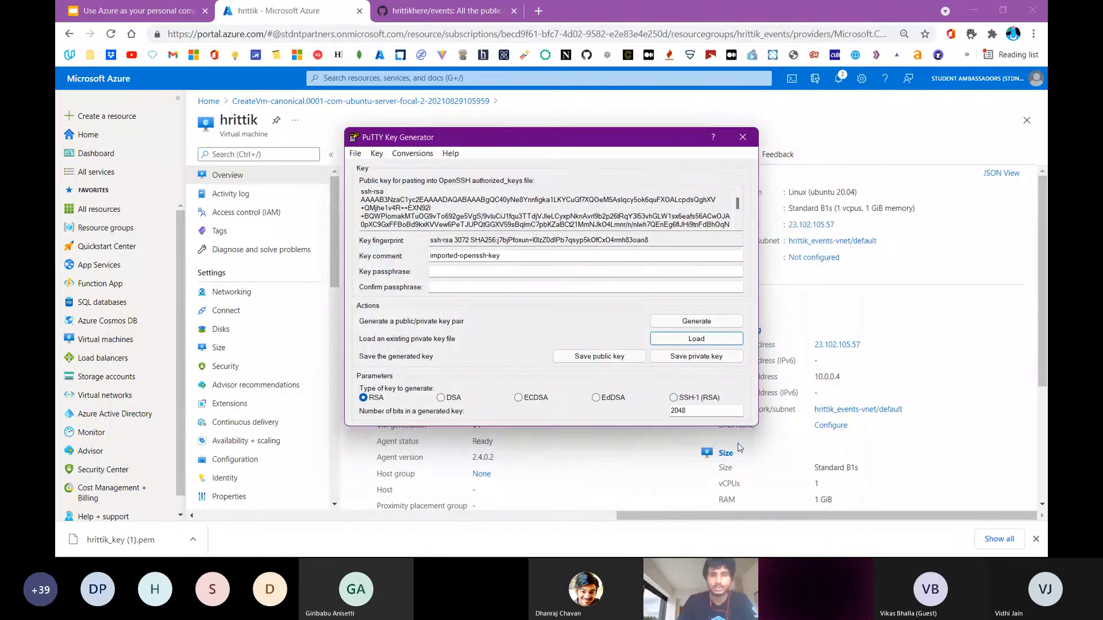
Locate the exported apple file in the Downloads folder and close PuTTYgen
key("super")
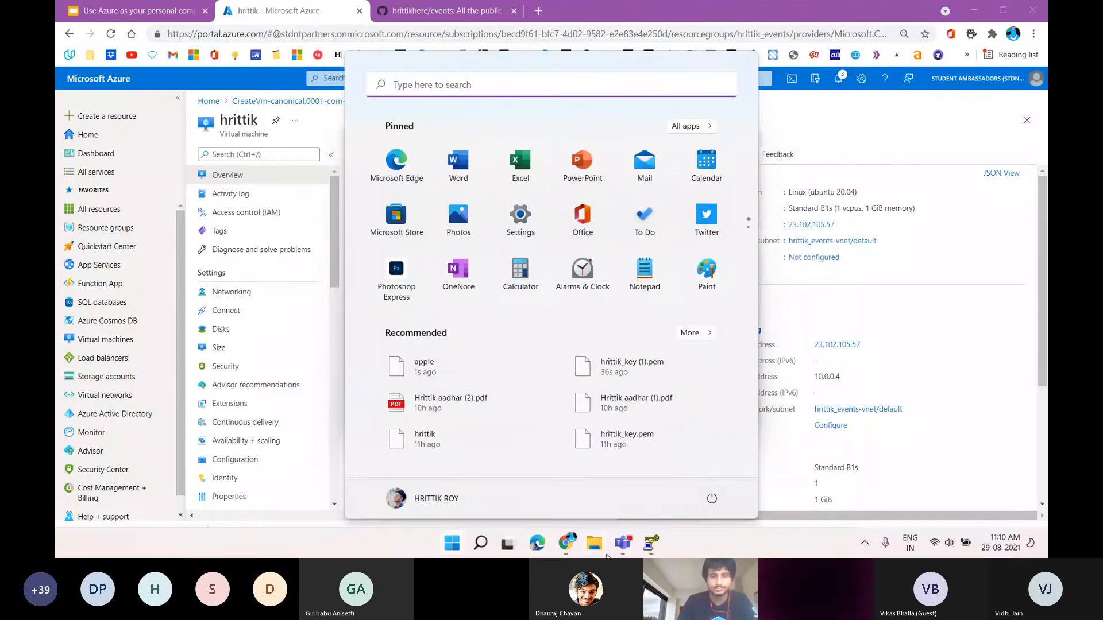
left_click(596, 544)
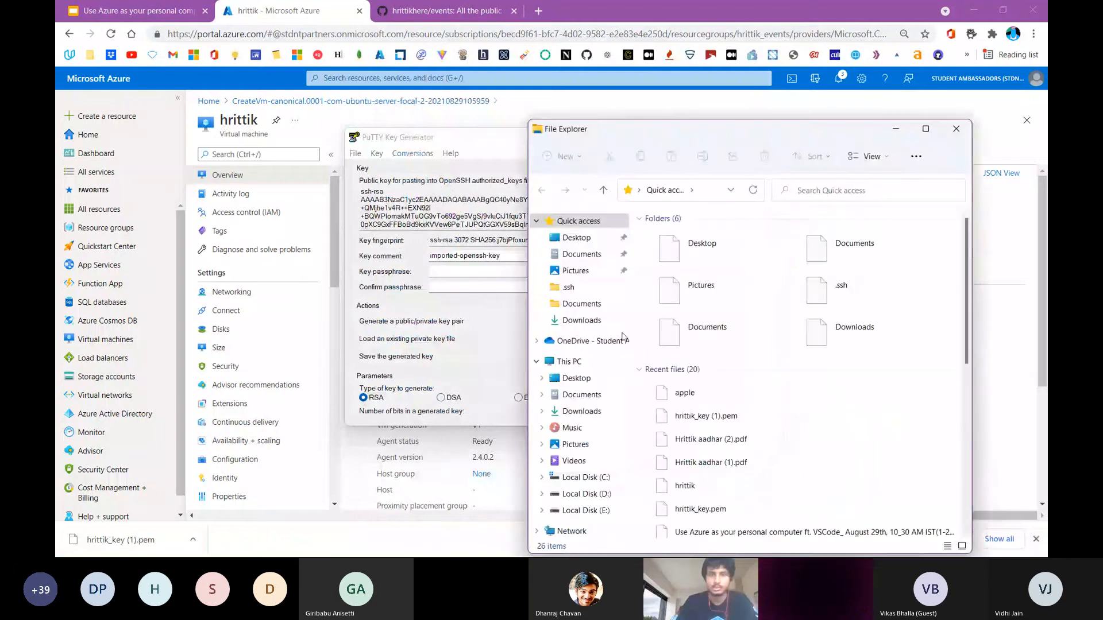
left_click(581, 412)
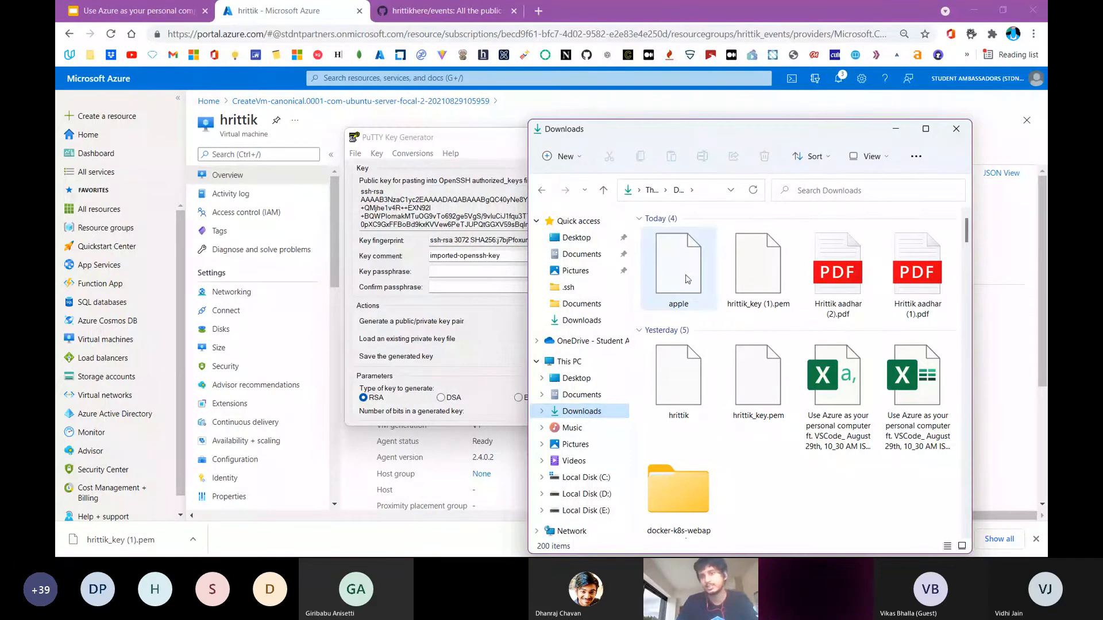
left_click(668, 276)
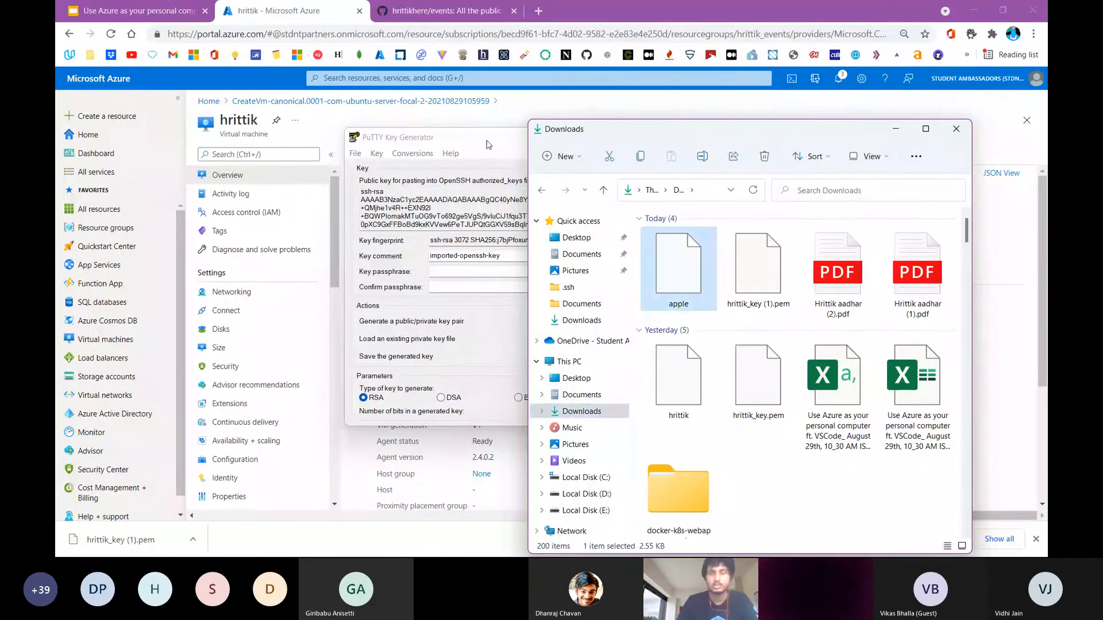
left_click(487, 141)
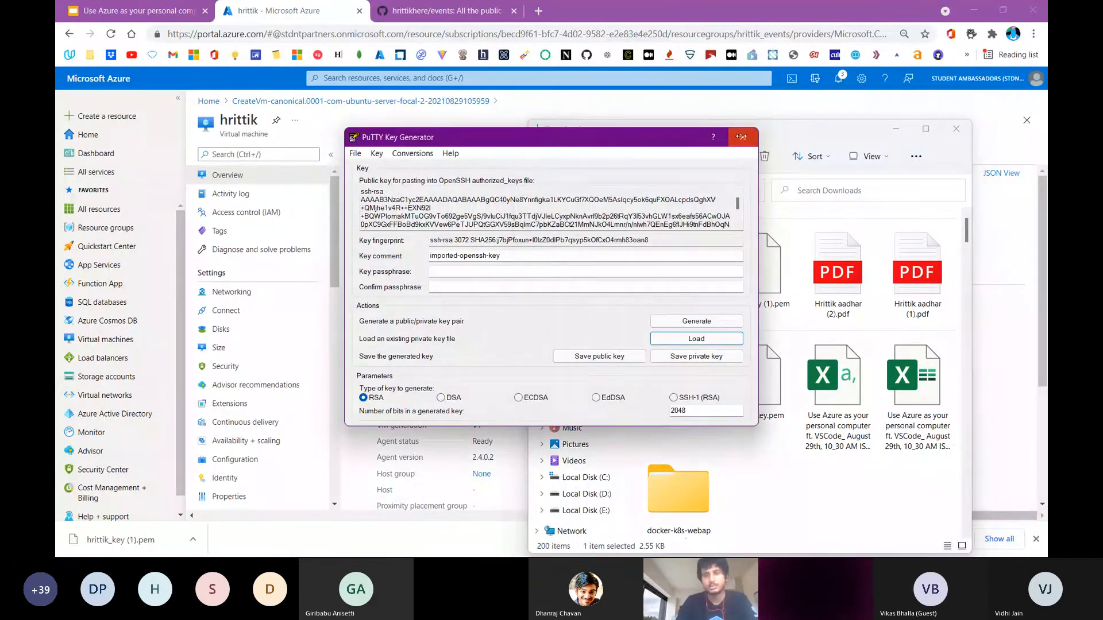
left_click(742, 138)
Switch to the Teams meeting and read the latest chat messages
key("alt+Tab")
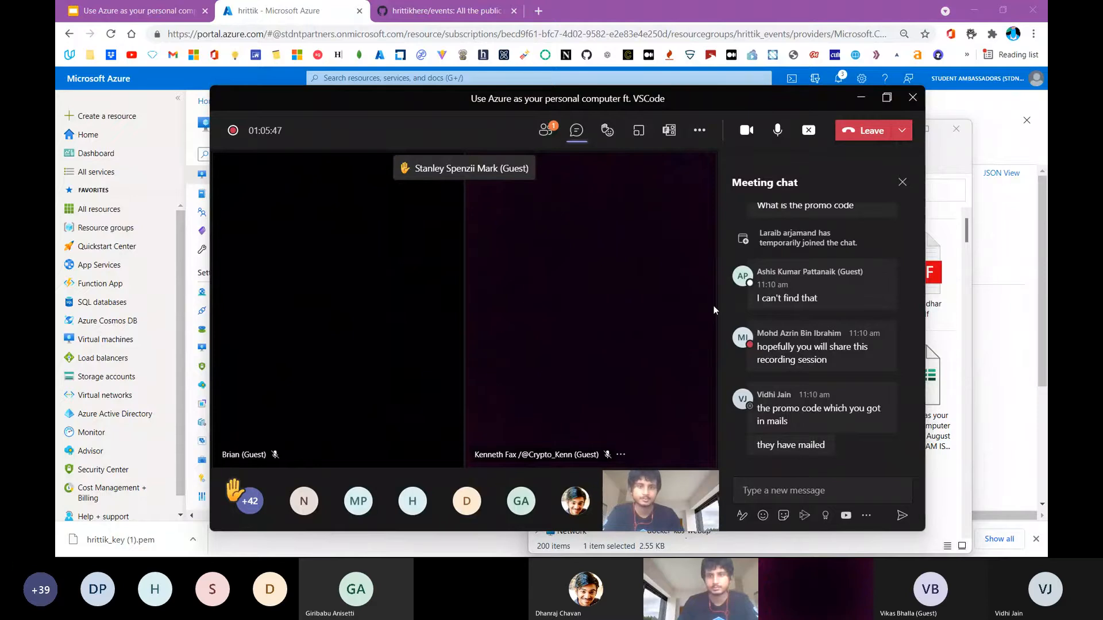
mouse_move(759, 333)
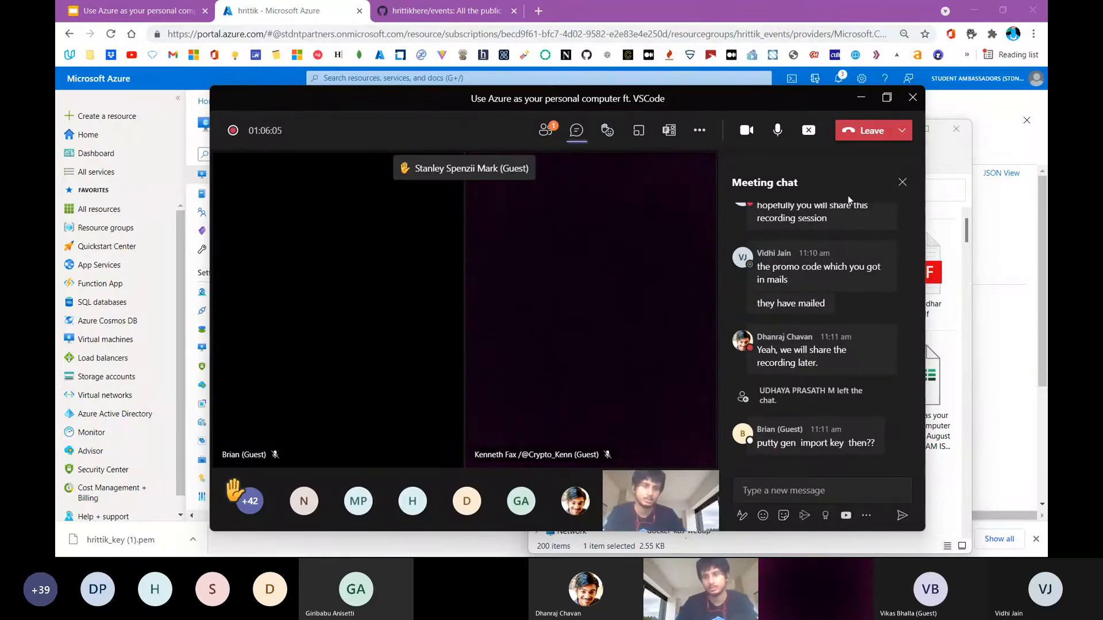
key("alt+Tab")
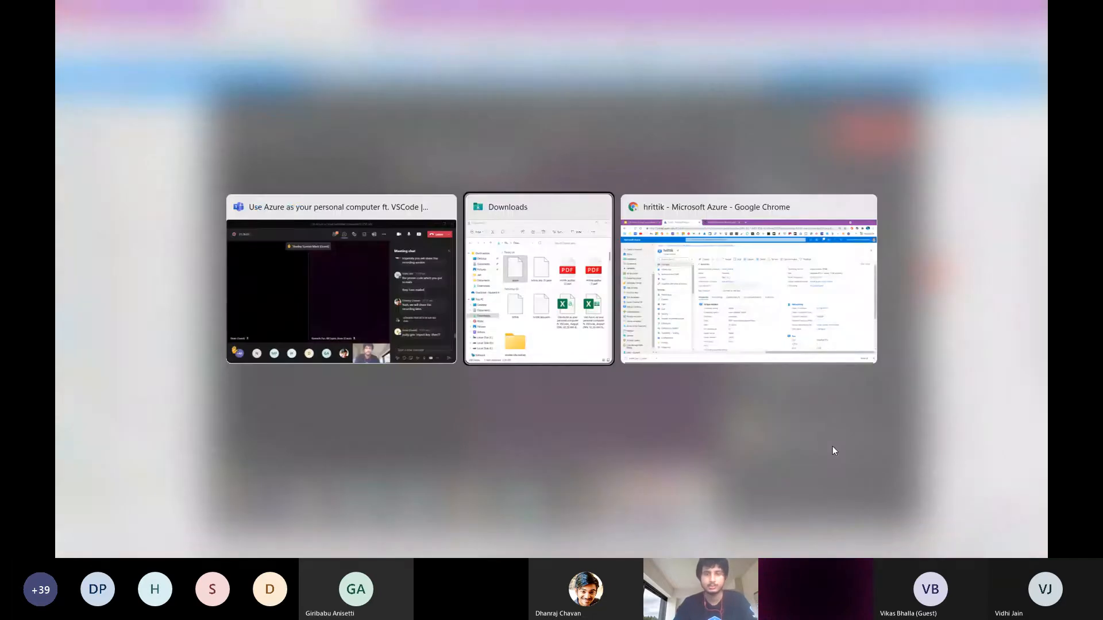
Reopen PuTTYgen and load the private key hrittik_key (1).pem from Downloads with all file types listed
key("super")
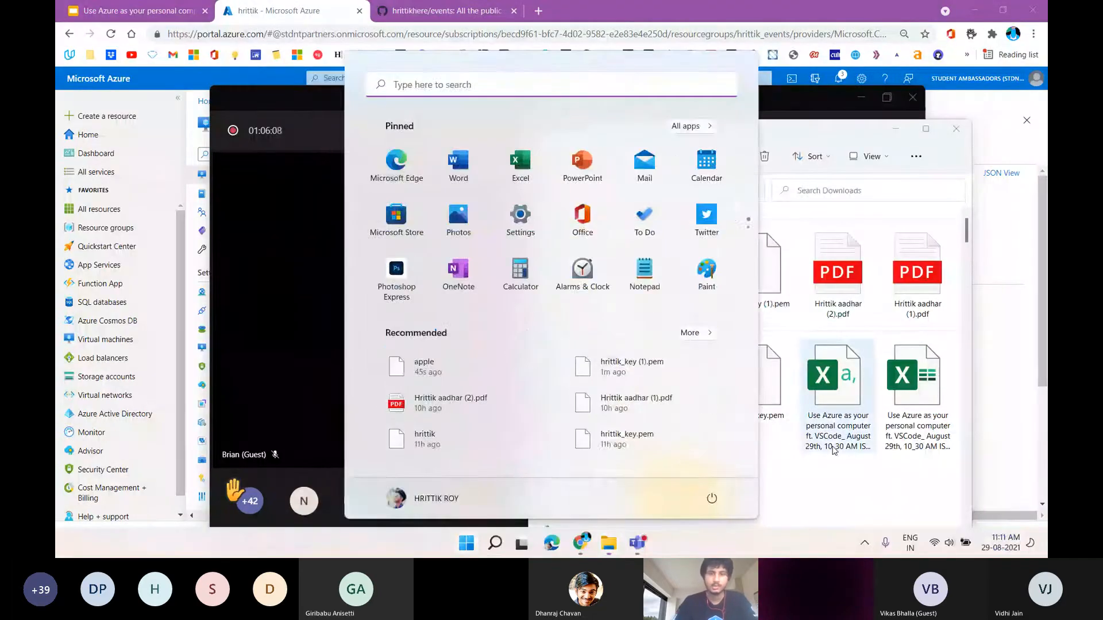
type("p")
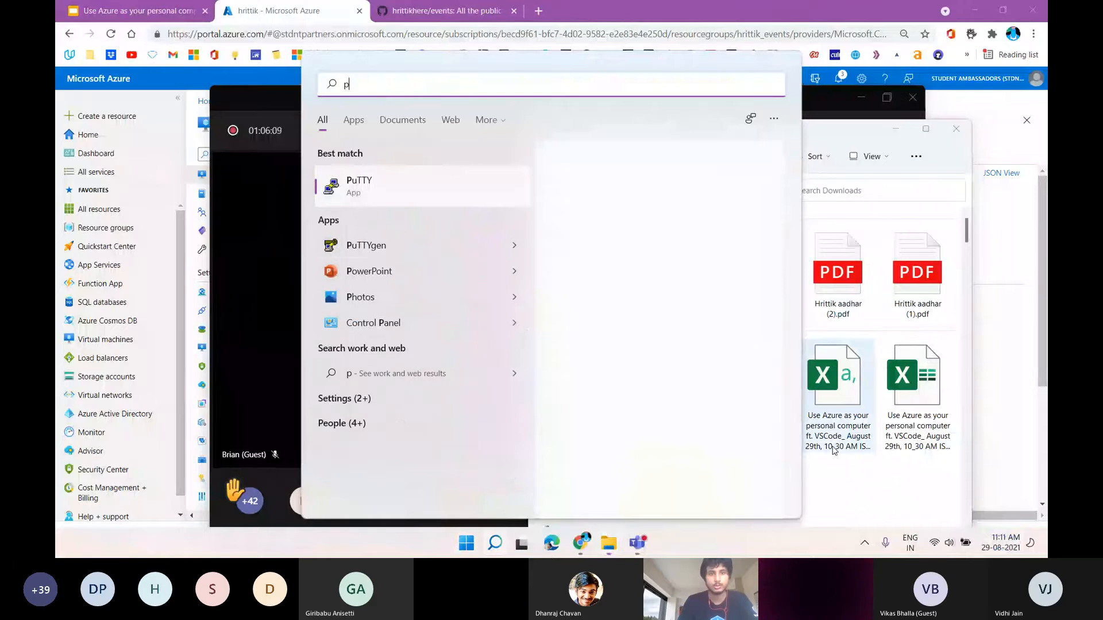
key("Down")
key("Return")
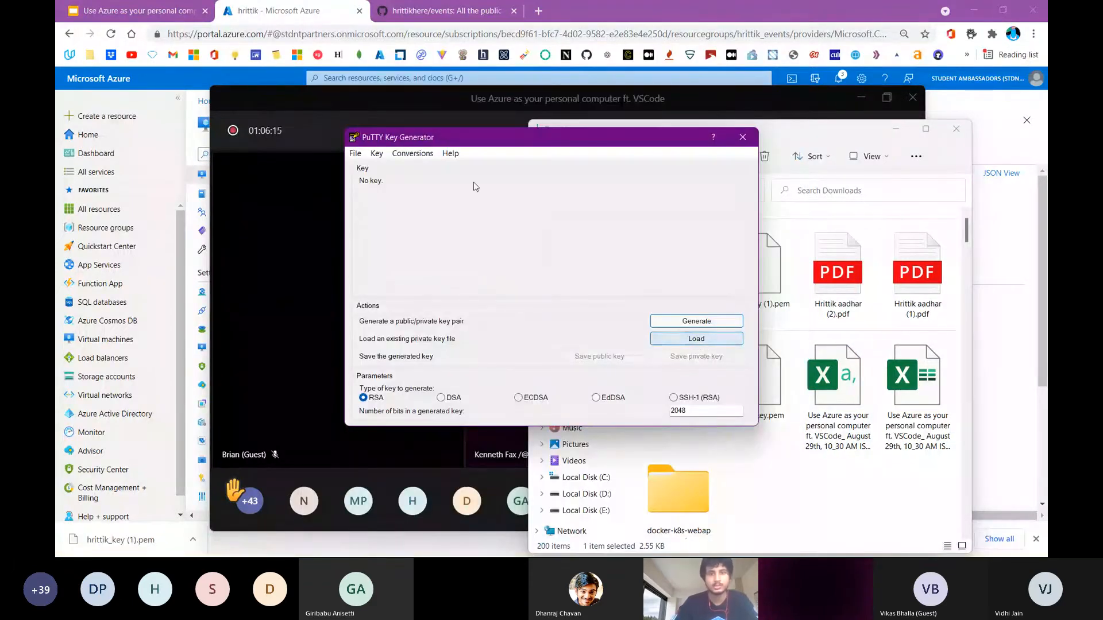
left_click(431, 155)
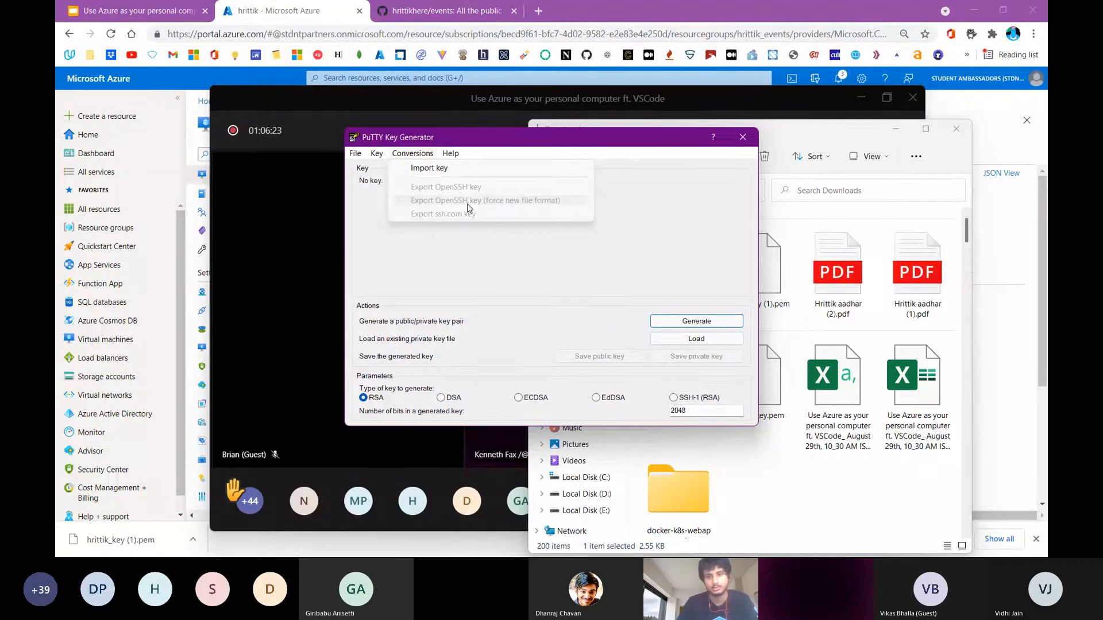
left_click(688, 345)
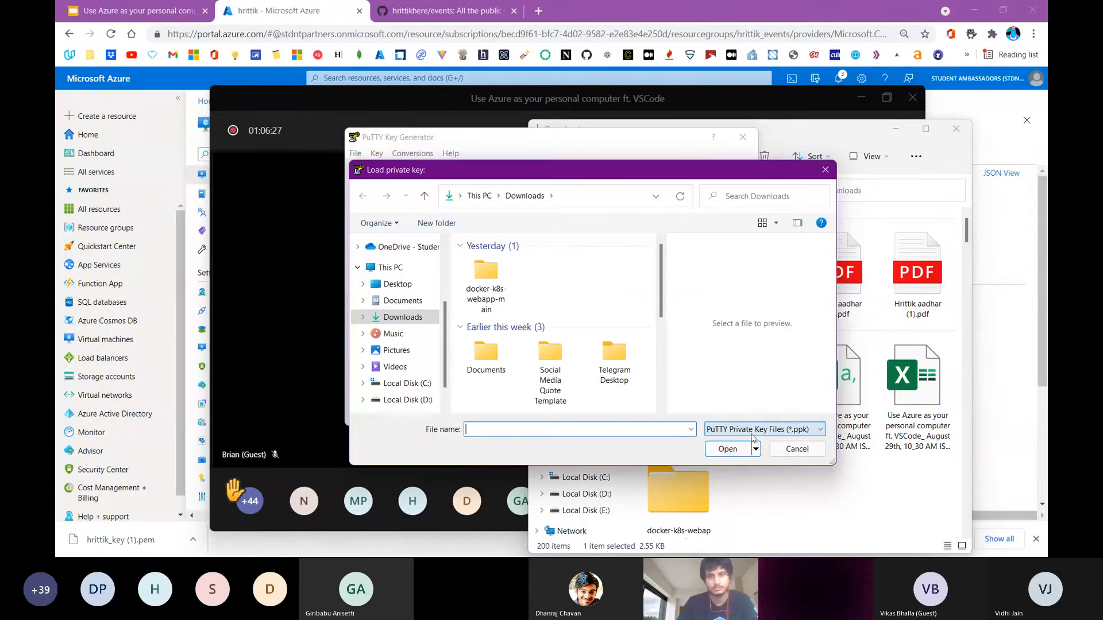
left_click(752, 434)
left_click(739, 450)
double_click(552, 287)
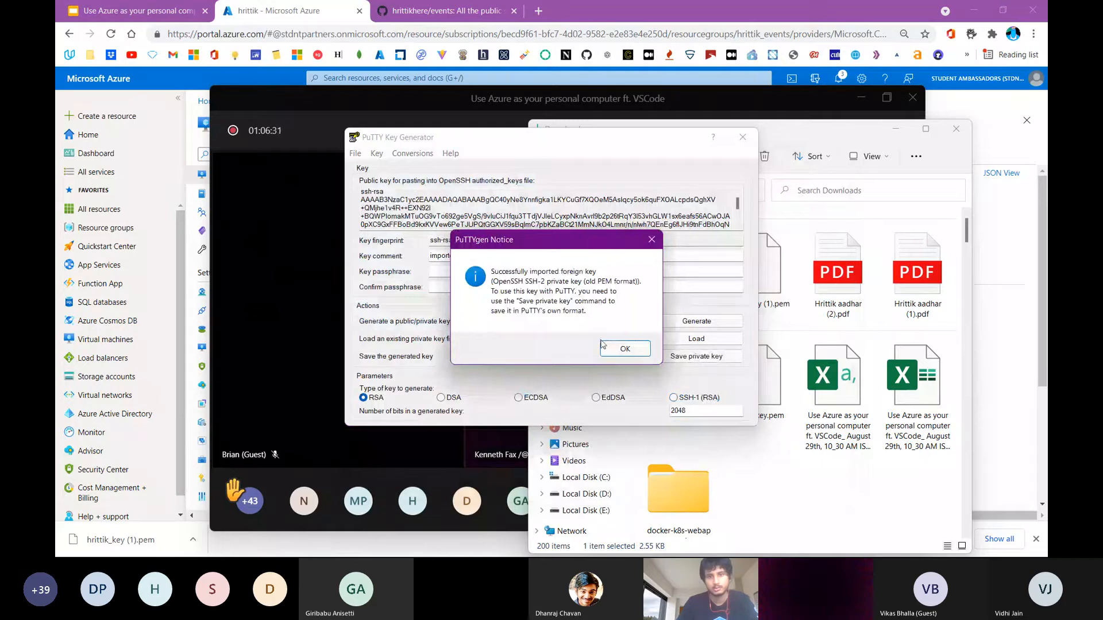
left_click(624, 349)
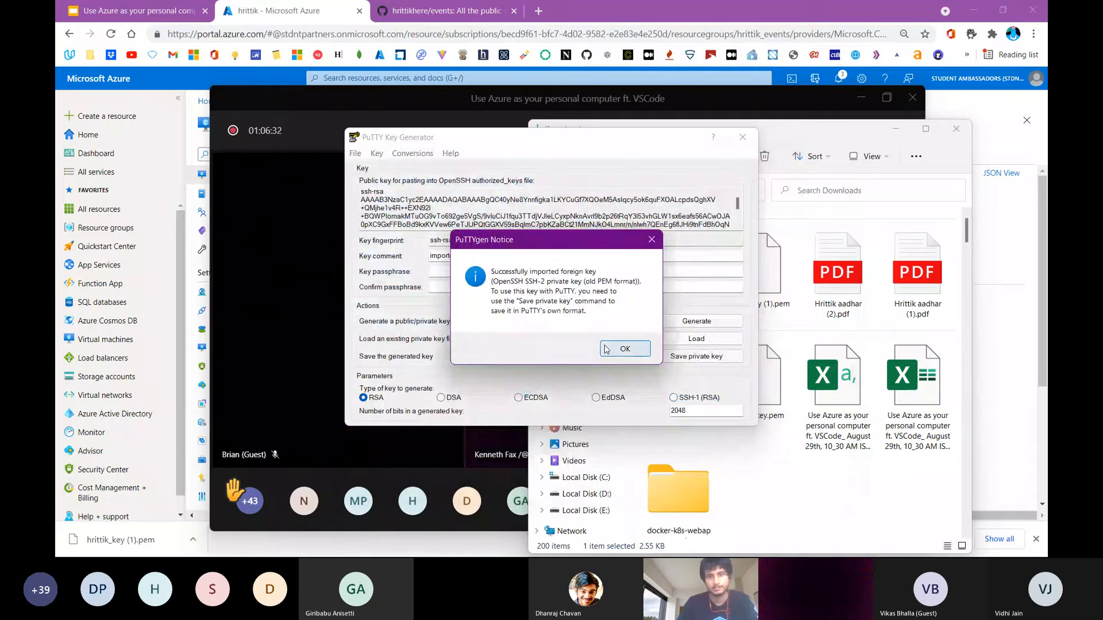
Start an OpenSSH export in forced new file format without a passphrase, cancel the save, and close PuTTYgen and the Downloads window
left_click(412, 154)
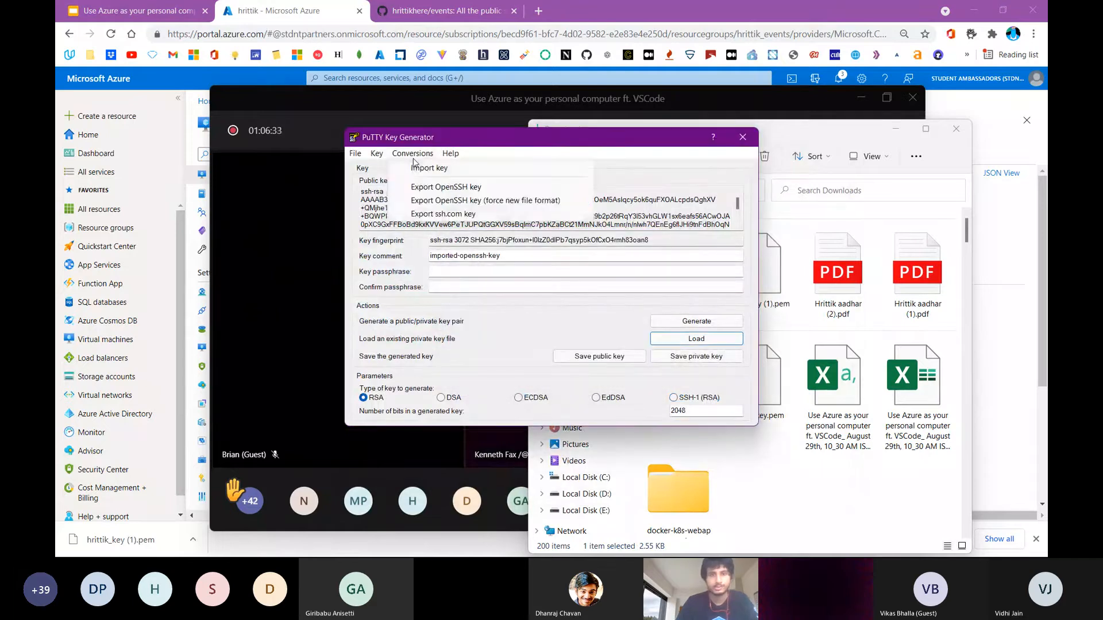
left_click(422, 201)
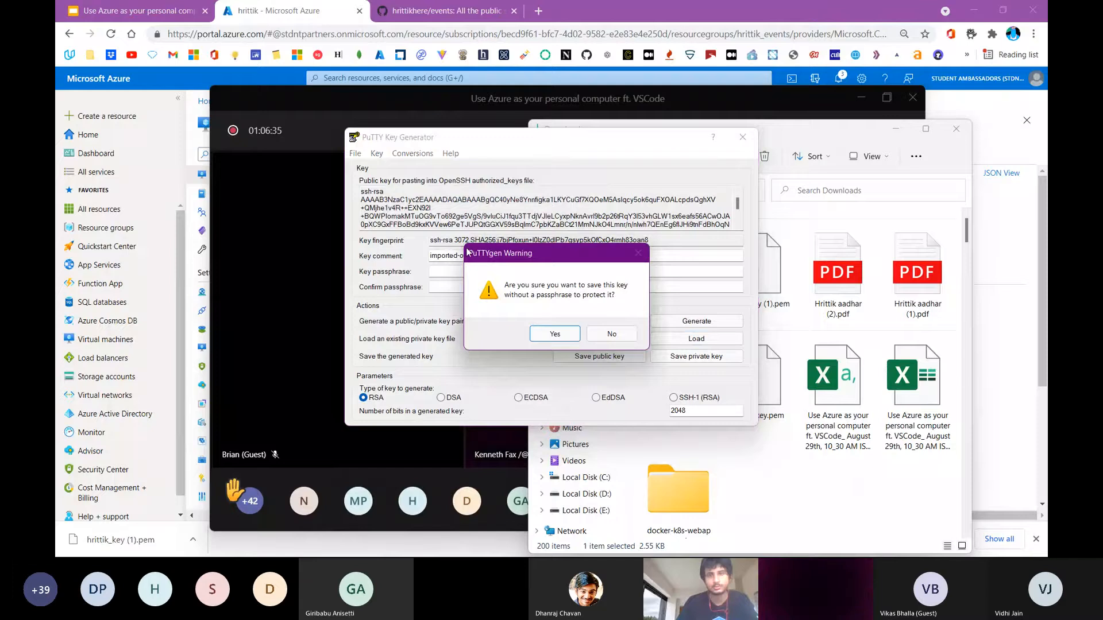
left_click(546, 340)
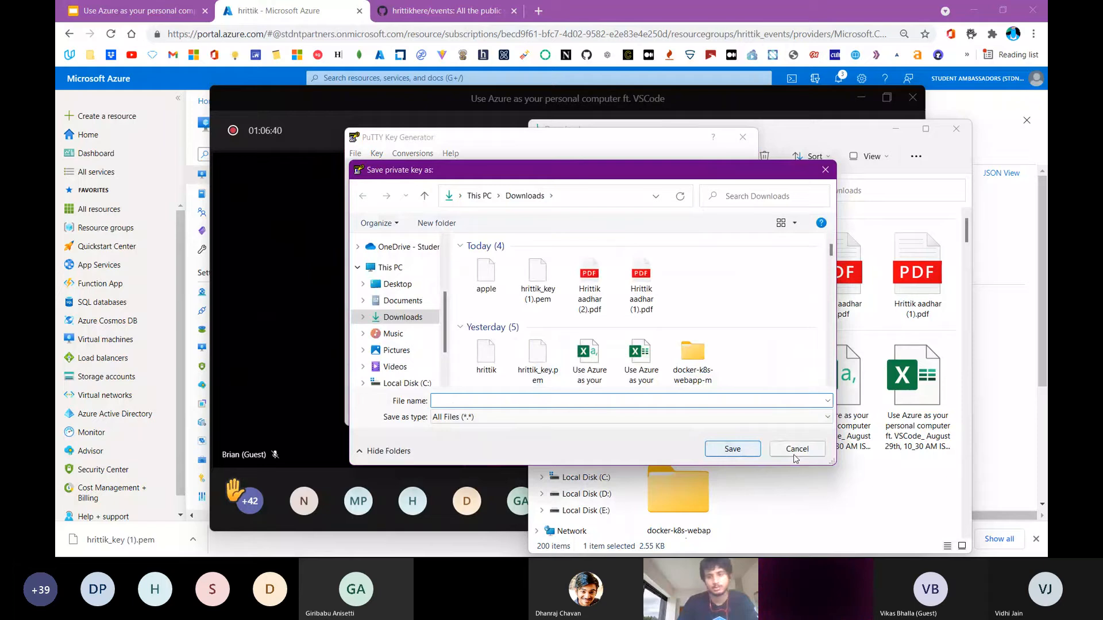
left_click(777, 450)
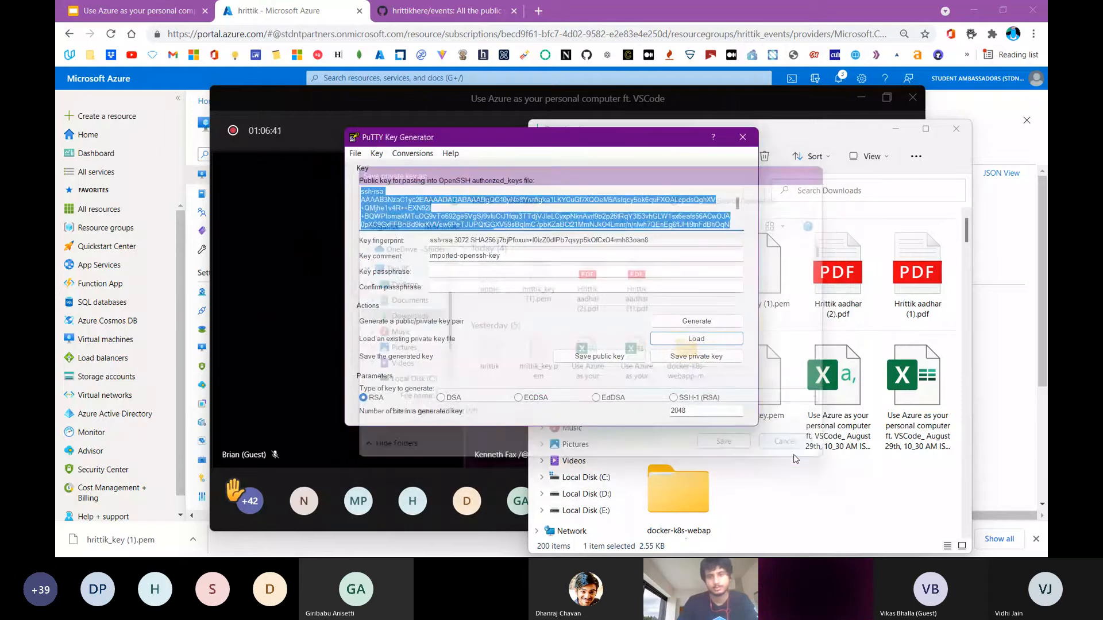
left_click(743, 137)
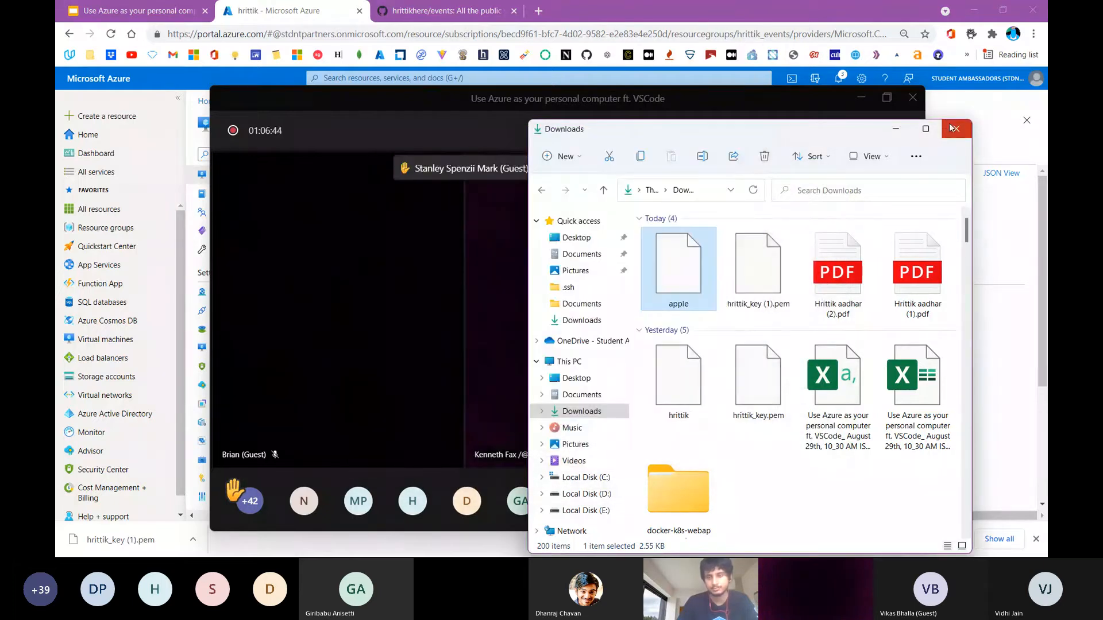
left_click(954, 128)
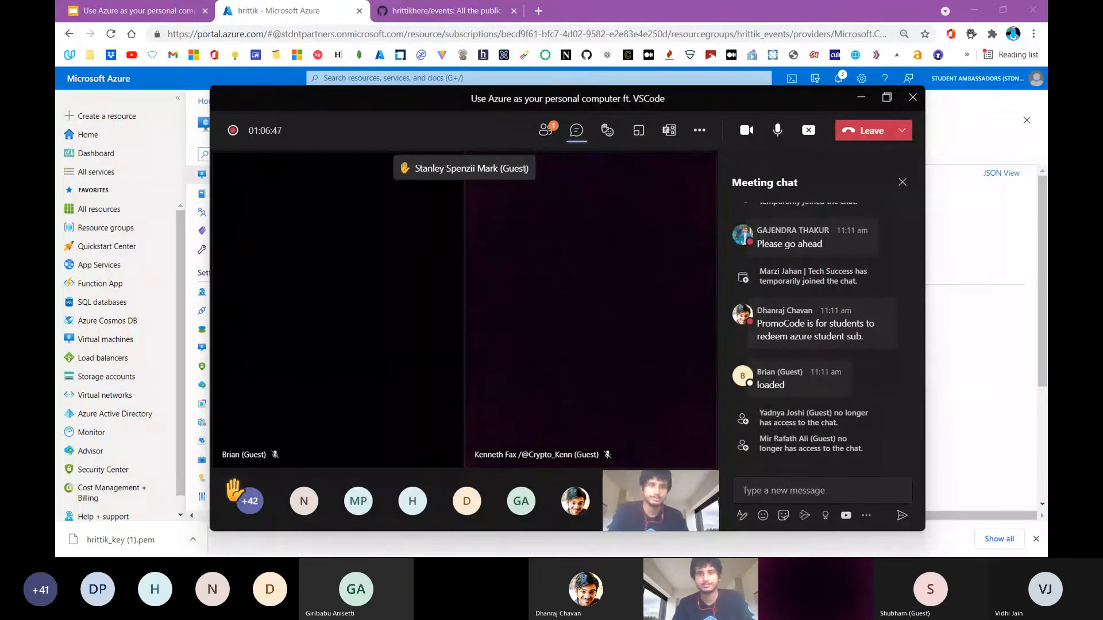
Bring up the GitHub events repository in a smaller browser window and copy its web address
mouse_move(745, 5)
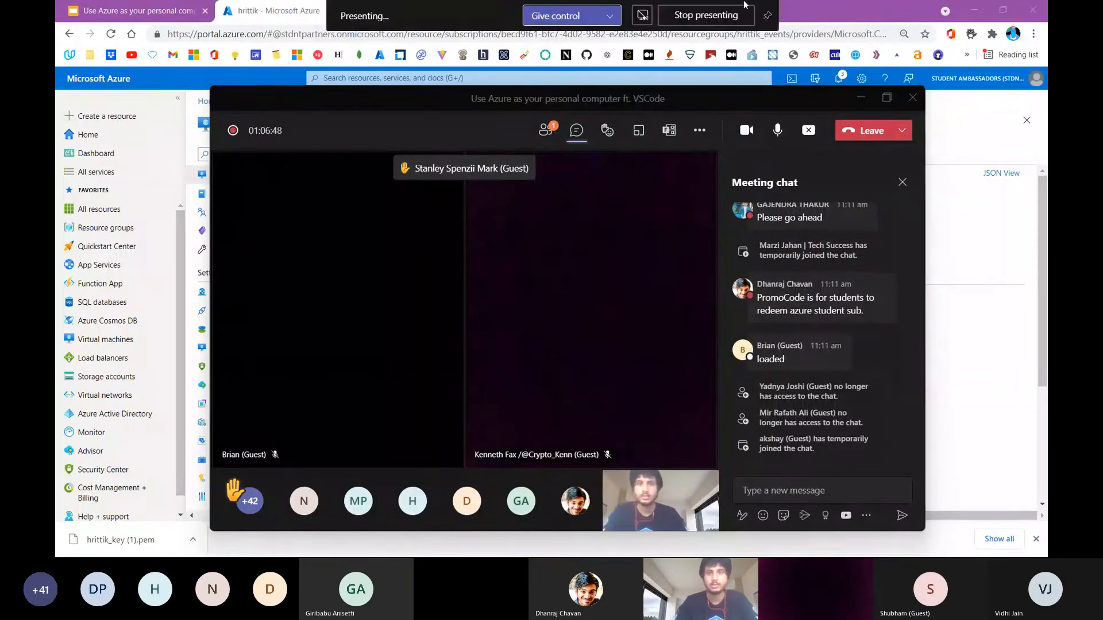
left_click(861, 97)
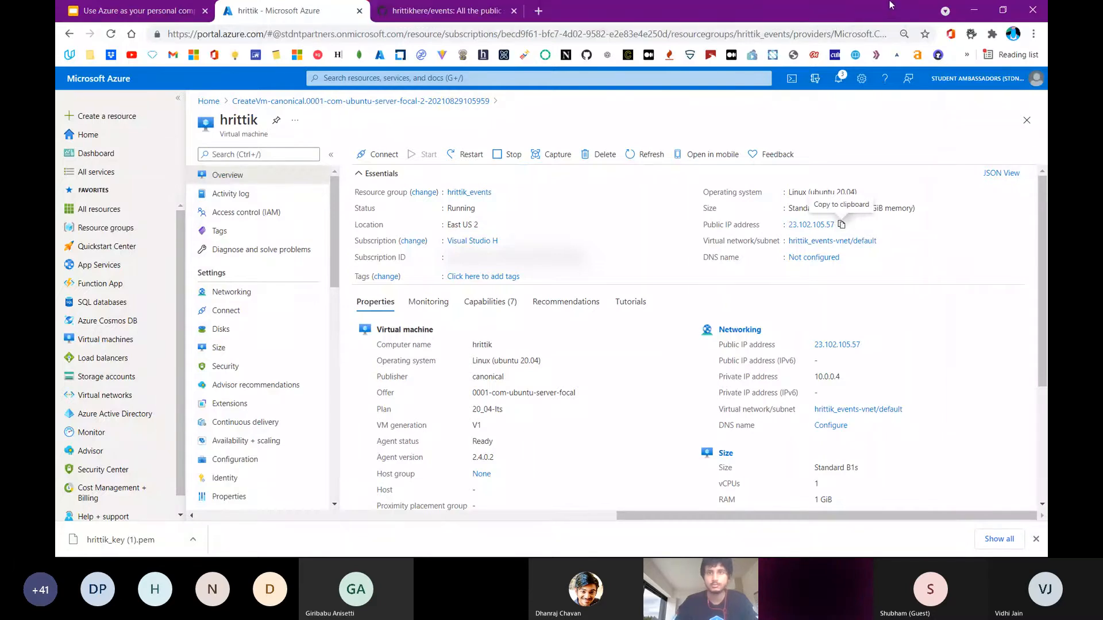
left_click(1003, 11)
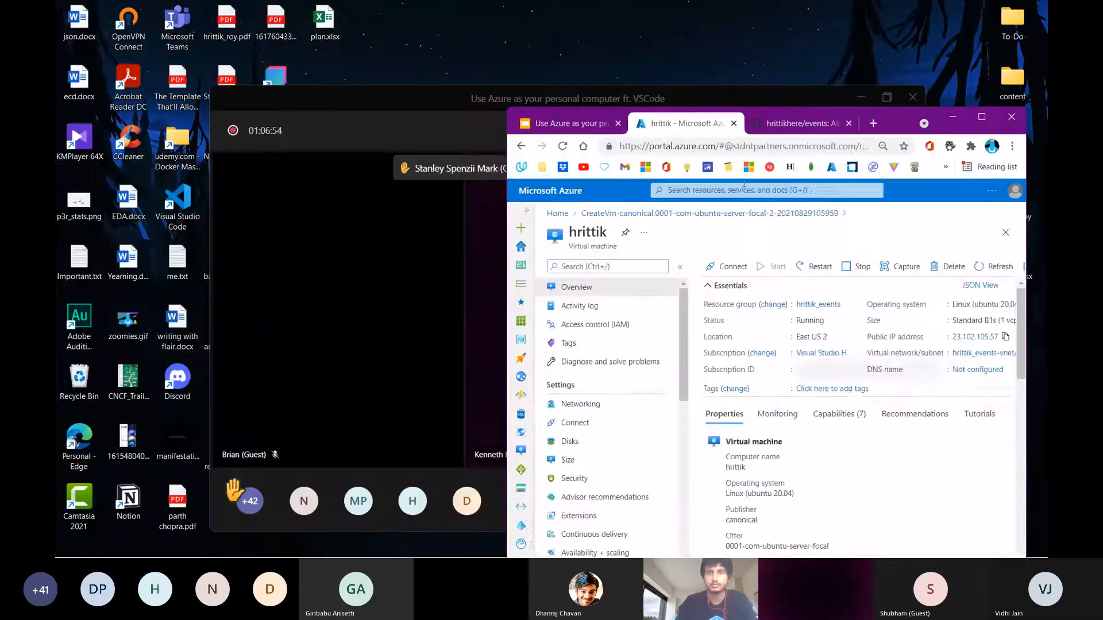
left_click(779, 127)
scroll(623, 347, "down", 15)
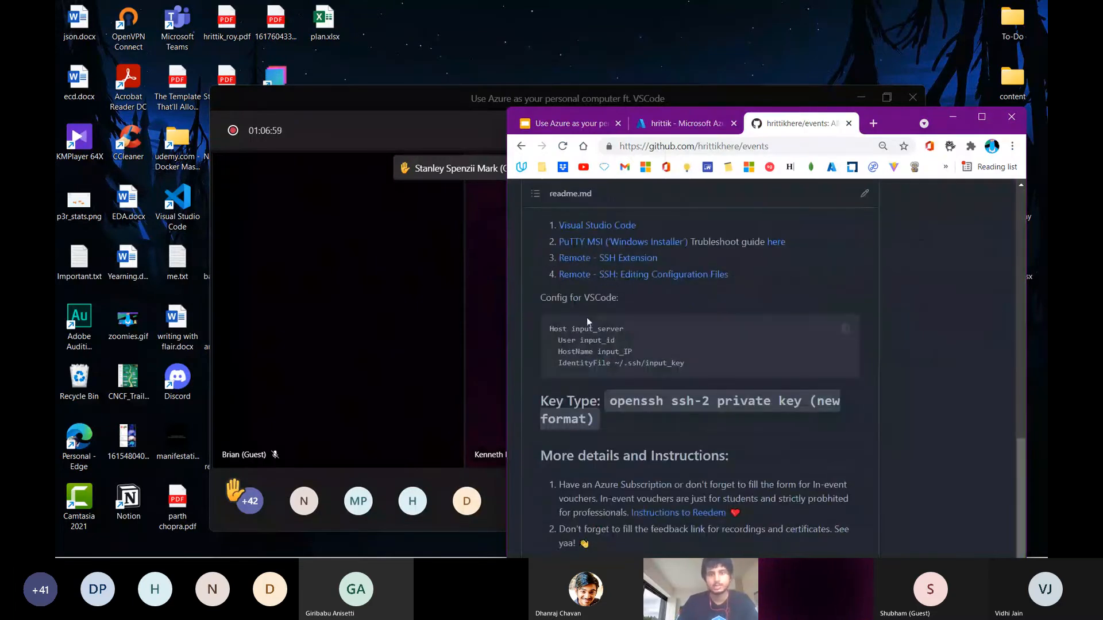
left_click(725, 147)
key("ctrl+c")
key("Return")
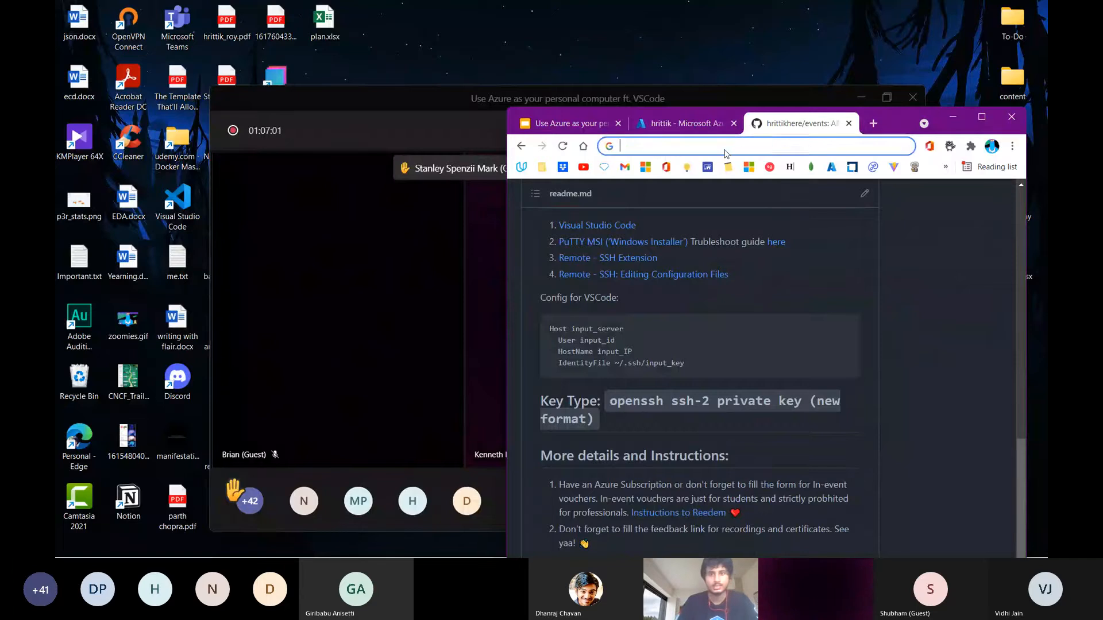
Send the copied events repository link in the Teams meeting chat and return to the repository's page
key("alt+Tab")
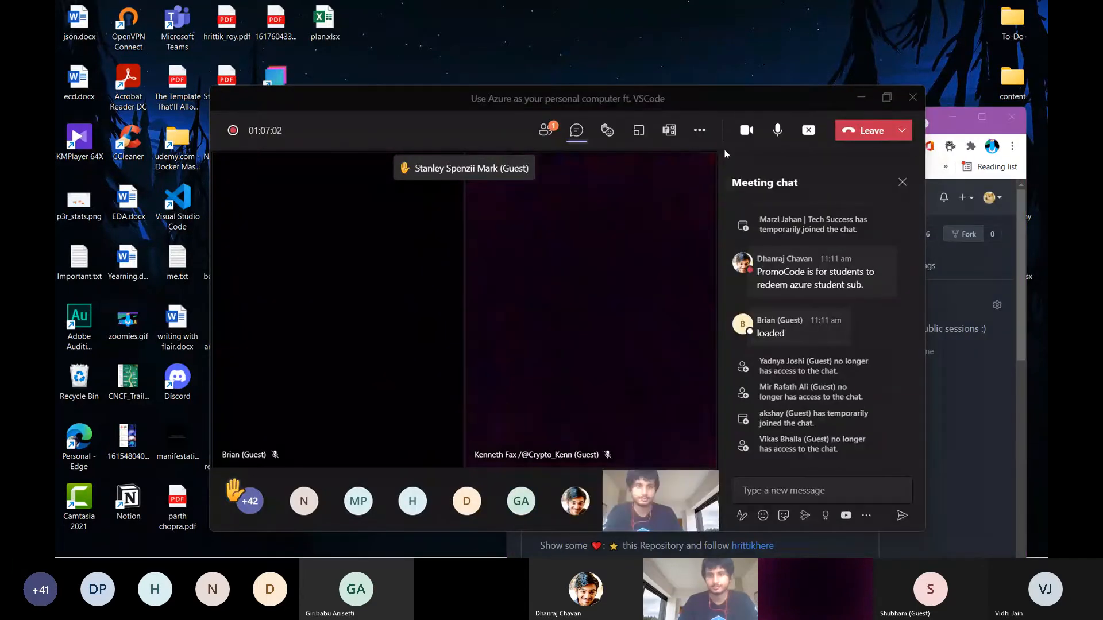
left_click(746, 491)
key("ctrl+v")
key("Return")
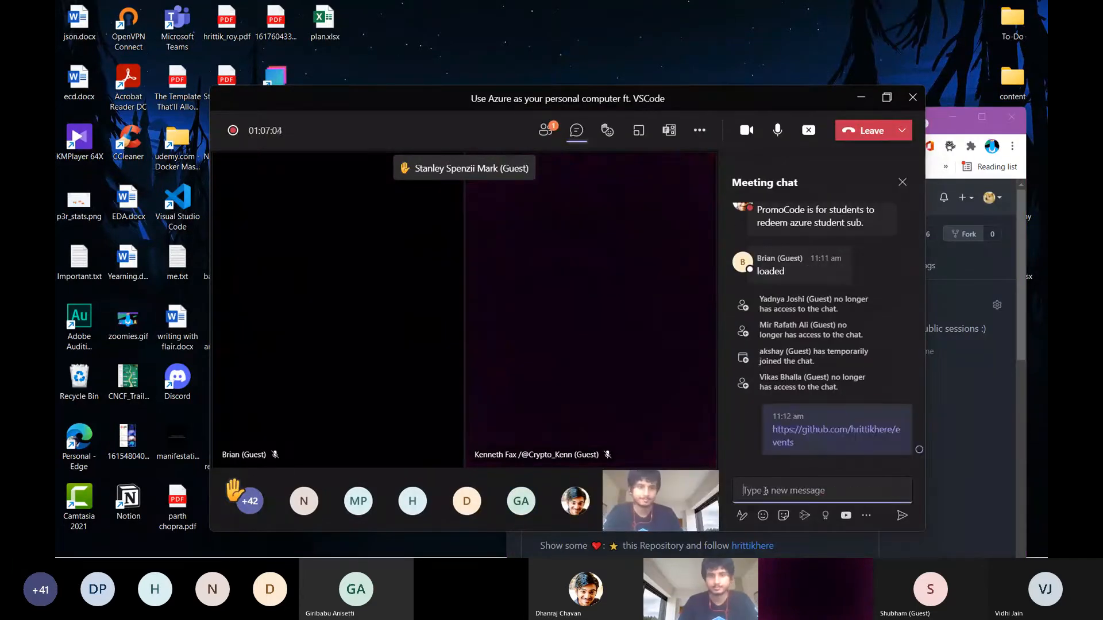
key("alt+Tab")
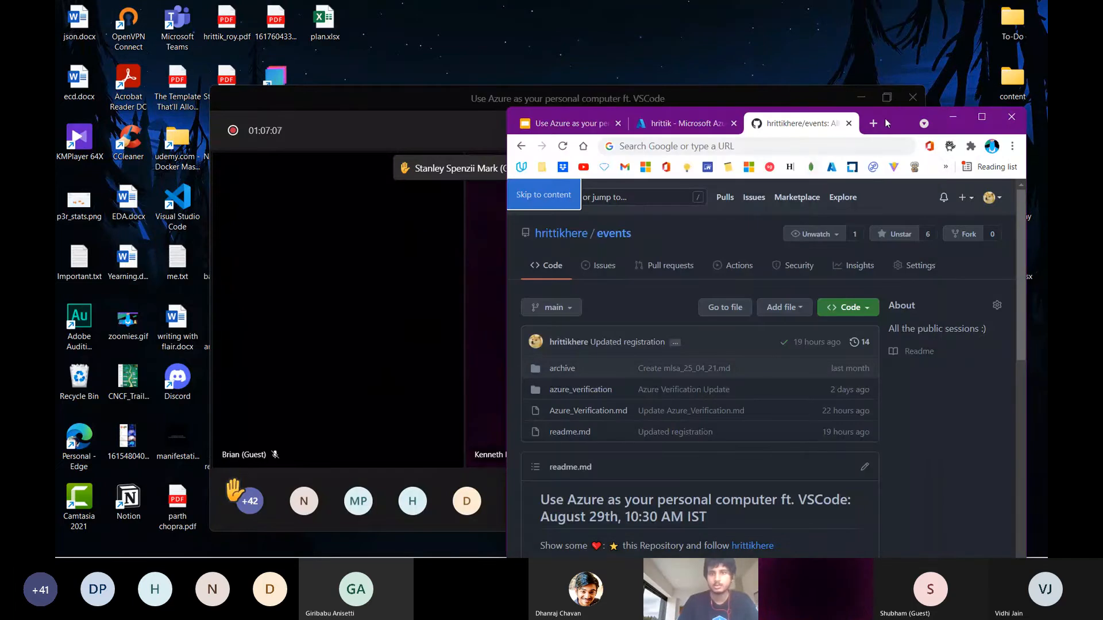
Snap the browser to the right half of the screen and copy the VSCode SSH config template from the events readme
key("super+Right")
scroll(746, 149, "down", 8)
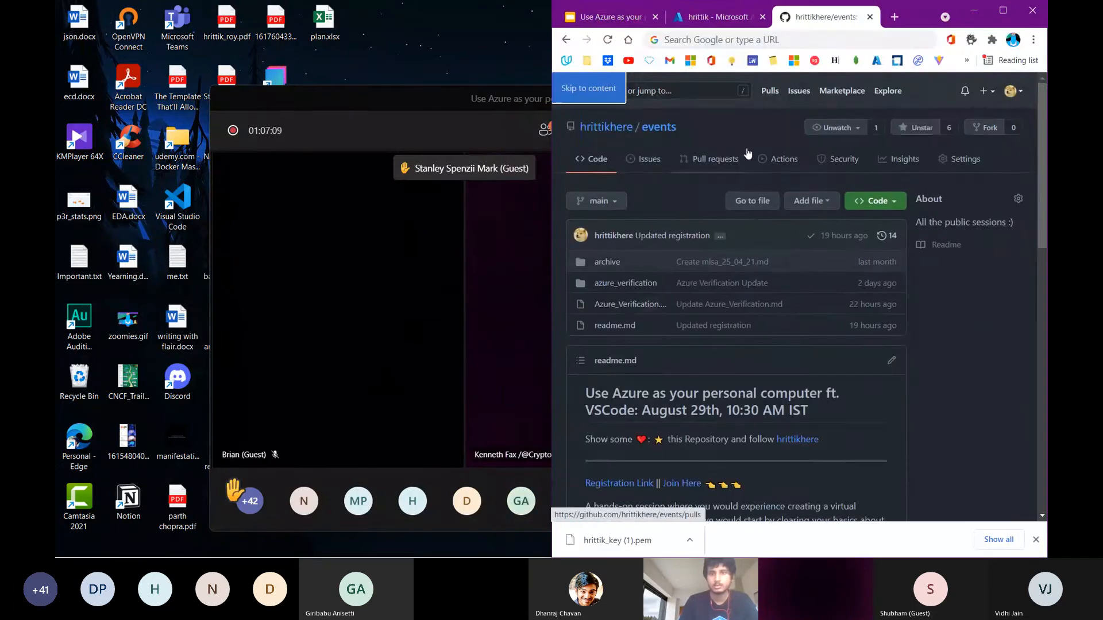
scroll(770, 267, "down", 2)
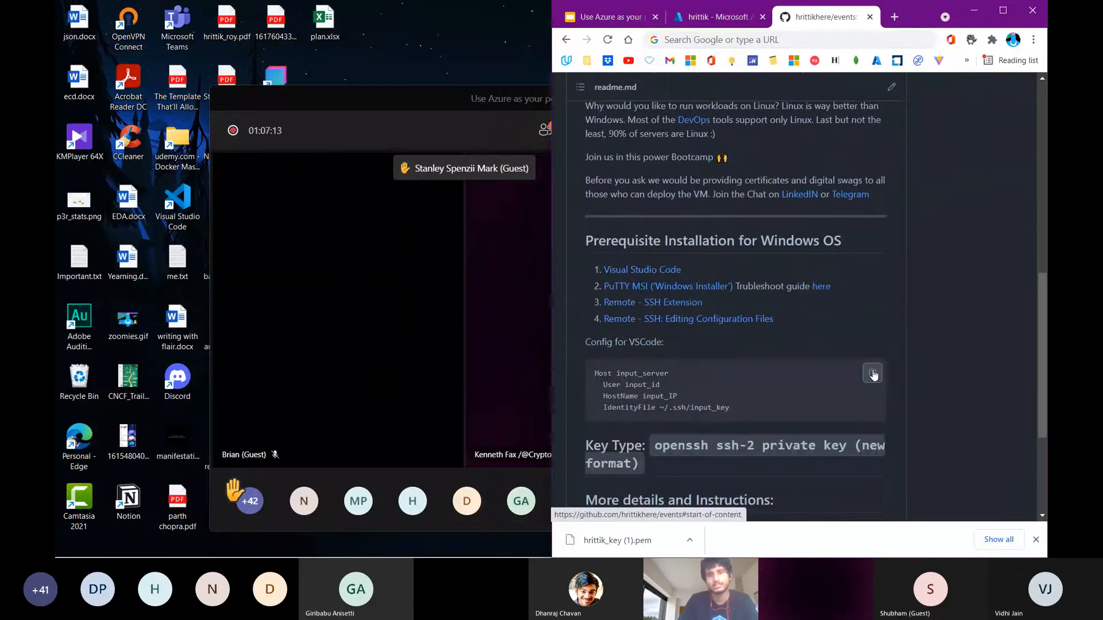
left_click(873, 375)
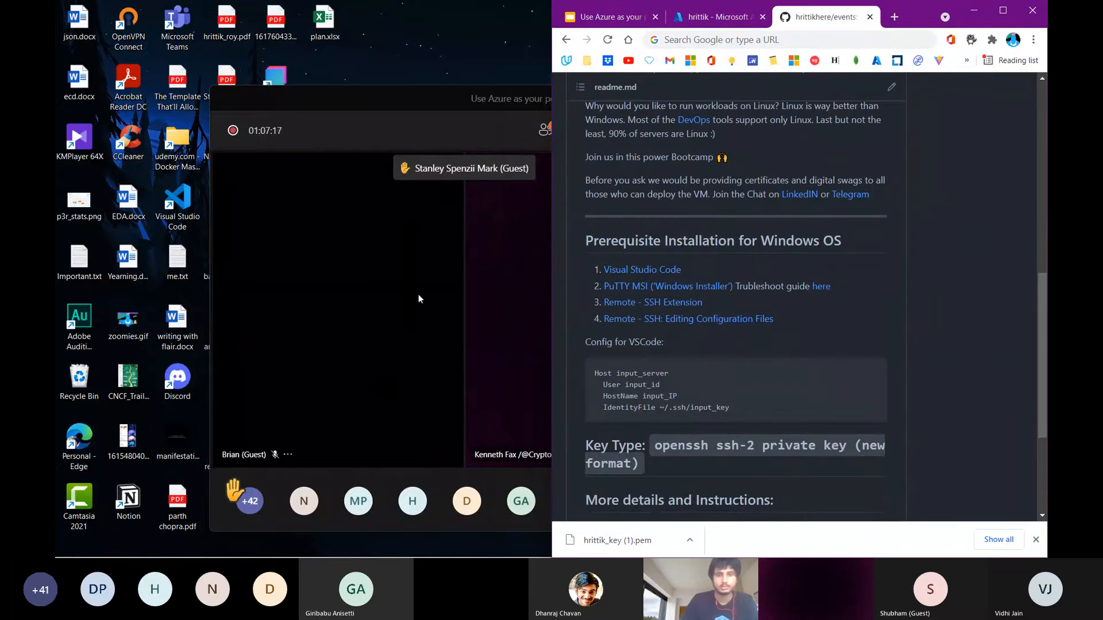
Move the Teams meeting window to the screen's upper left corner and open a new Visual Studio Code window
left_click(374, 102)
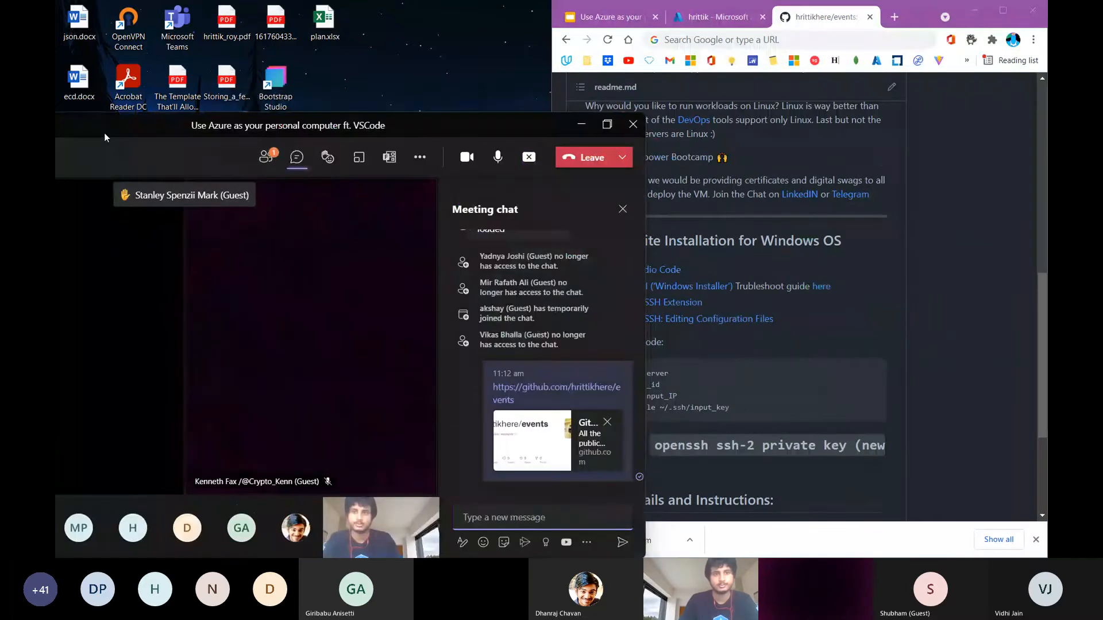
left_click_drag(55, 117, 56, 117)
key("super")
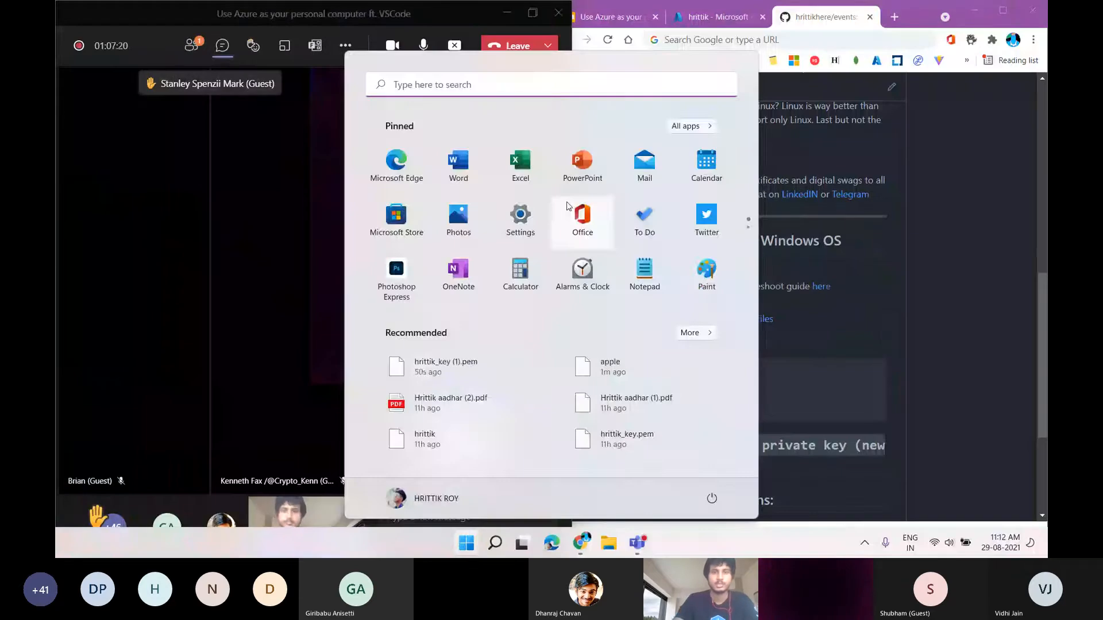
type("vsc")
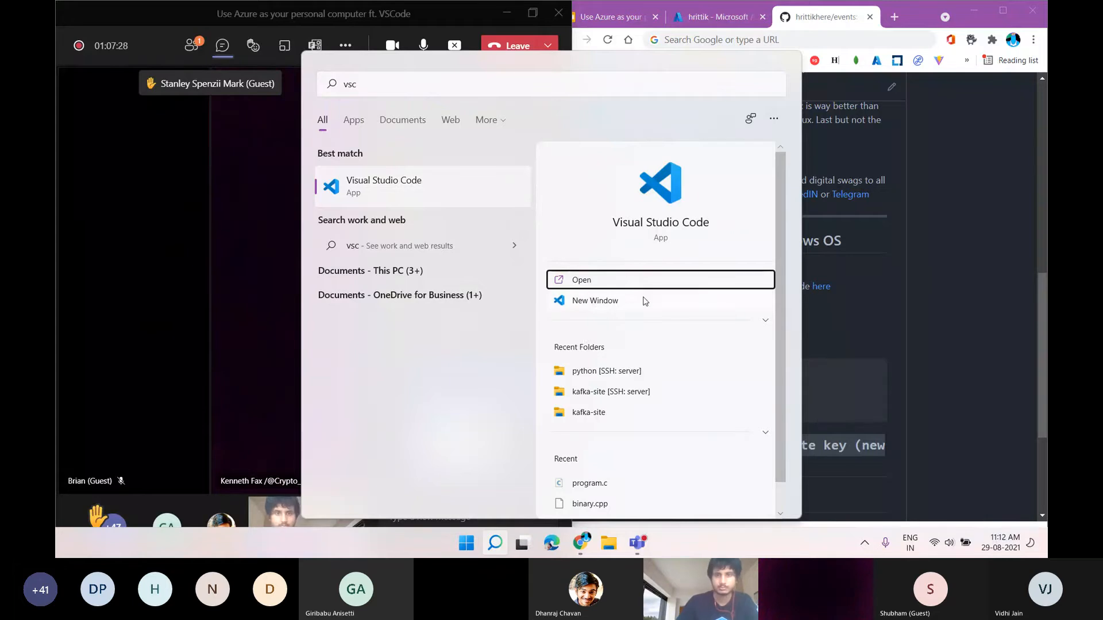
left_click(643, 301)
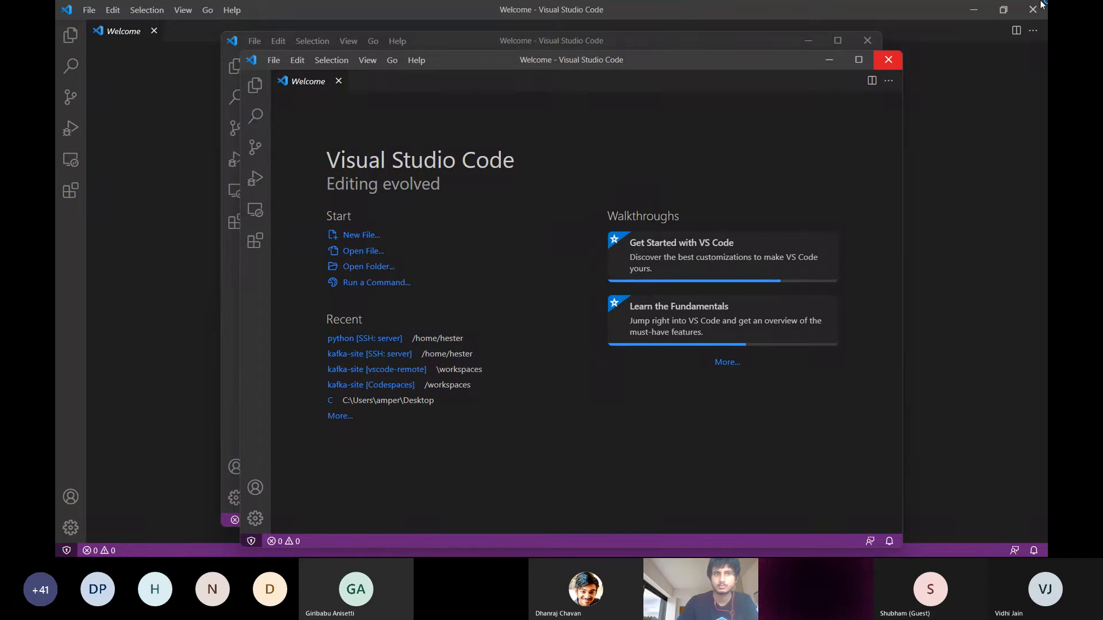
Close the extra Visual Studio Code windows and open the Remote Explorer in the remaining one
left_click(1040, 3)
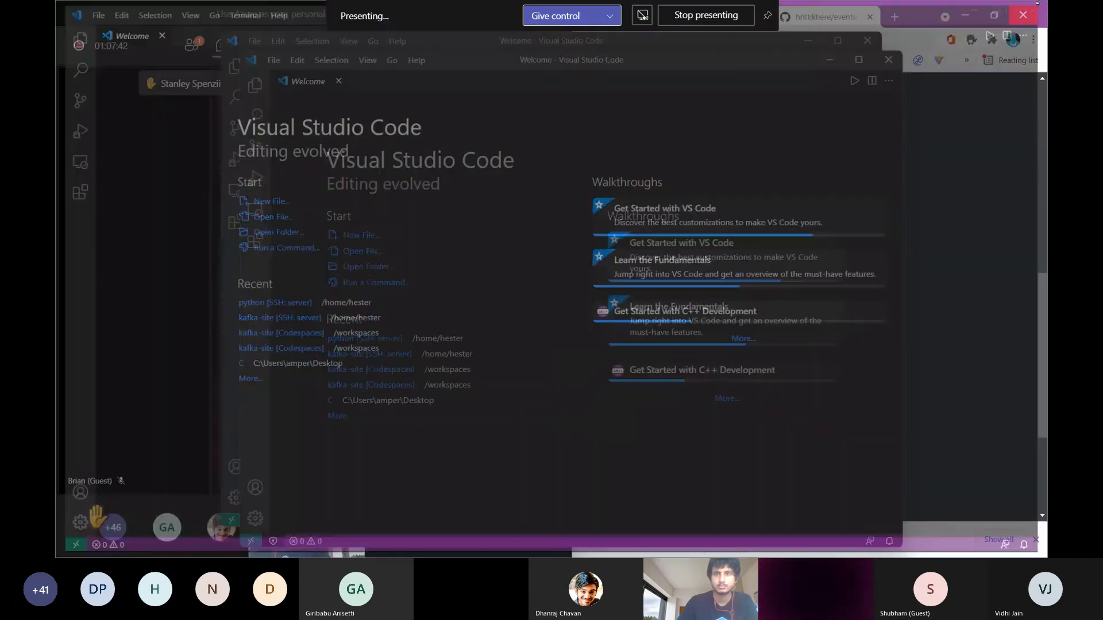
left_click(879, 62)
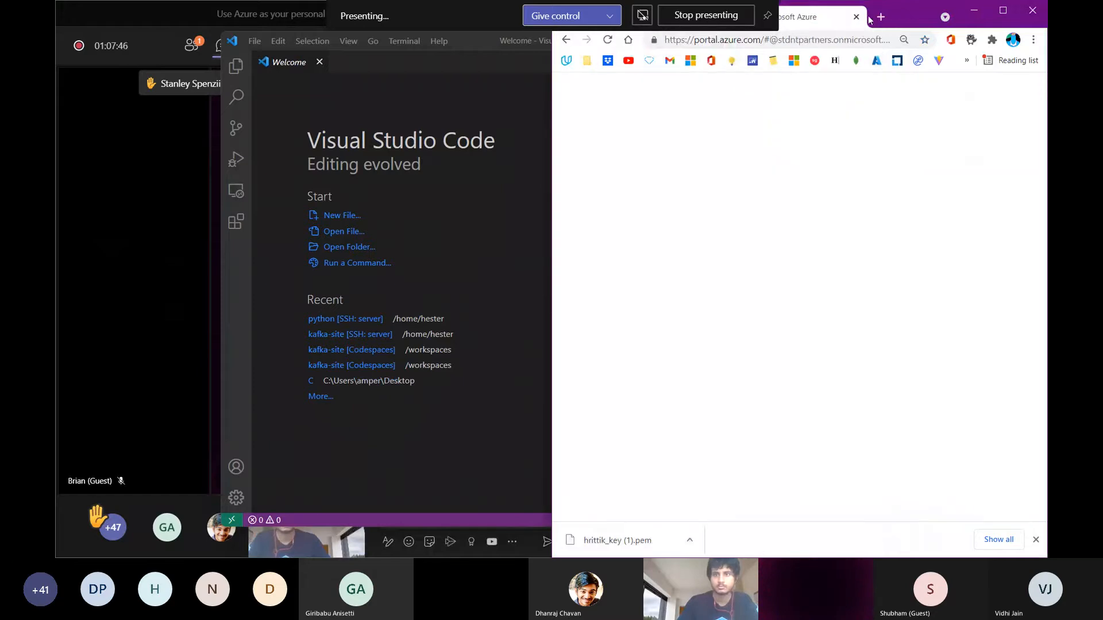
left_click(511, 188)
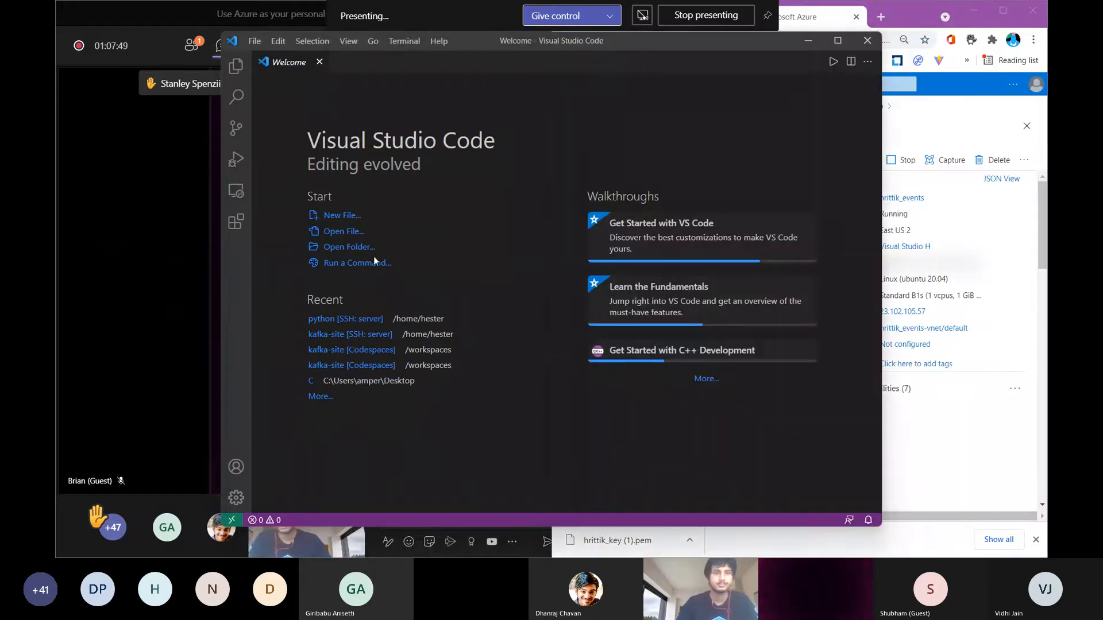
left_click(236, 192)
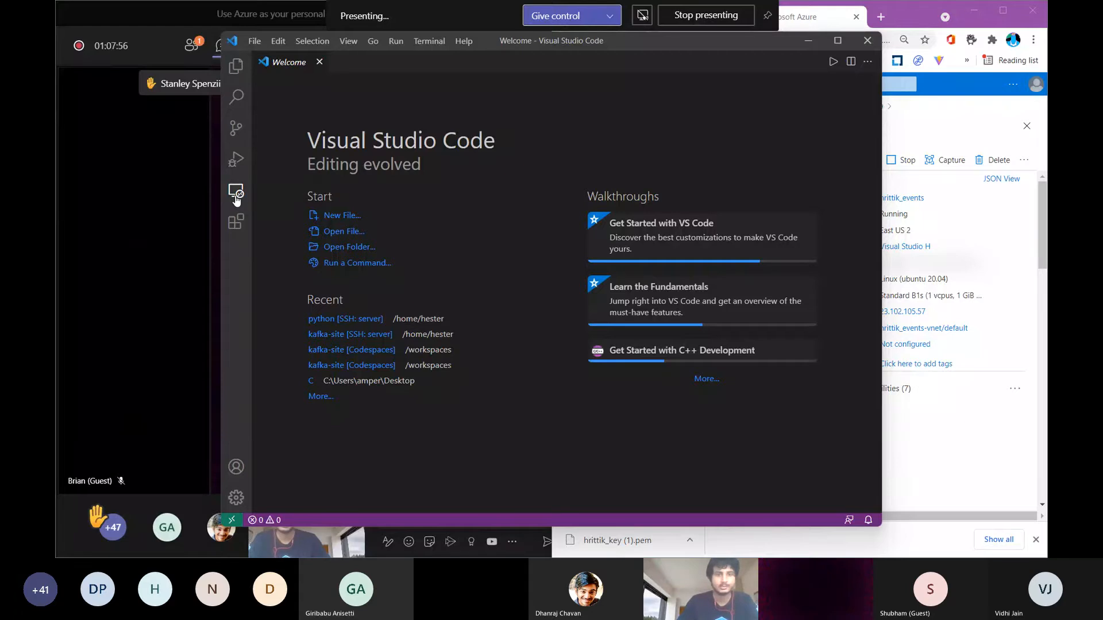
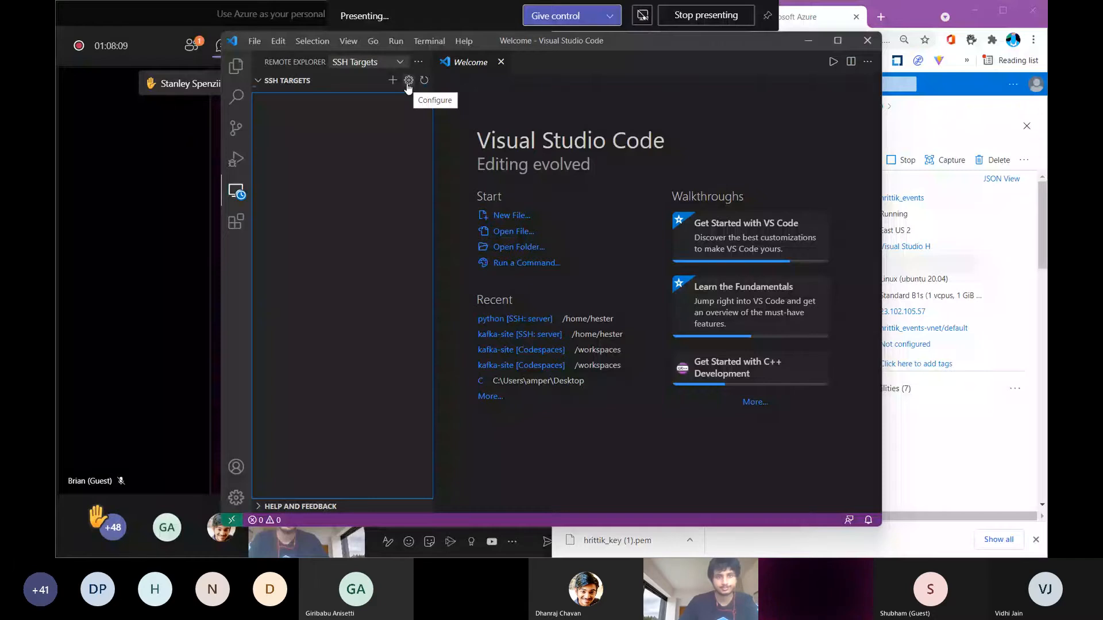
Open the user's .ssh\config file for editing from the SSH targets configuration
left_click(408, 87)
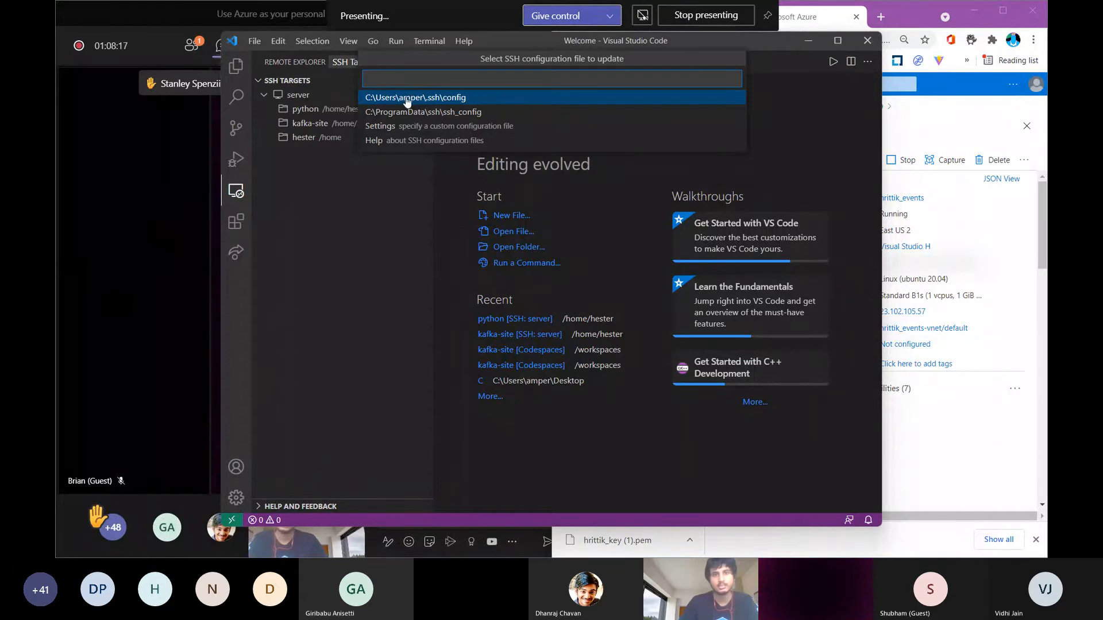
left_click(441, 103)
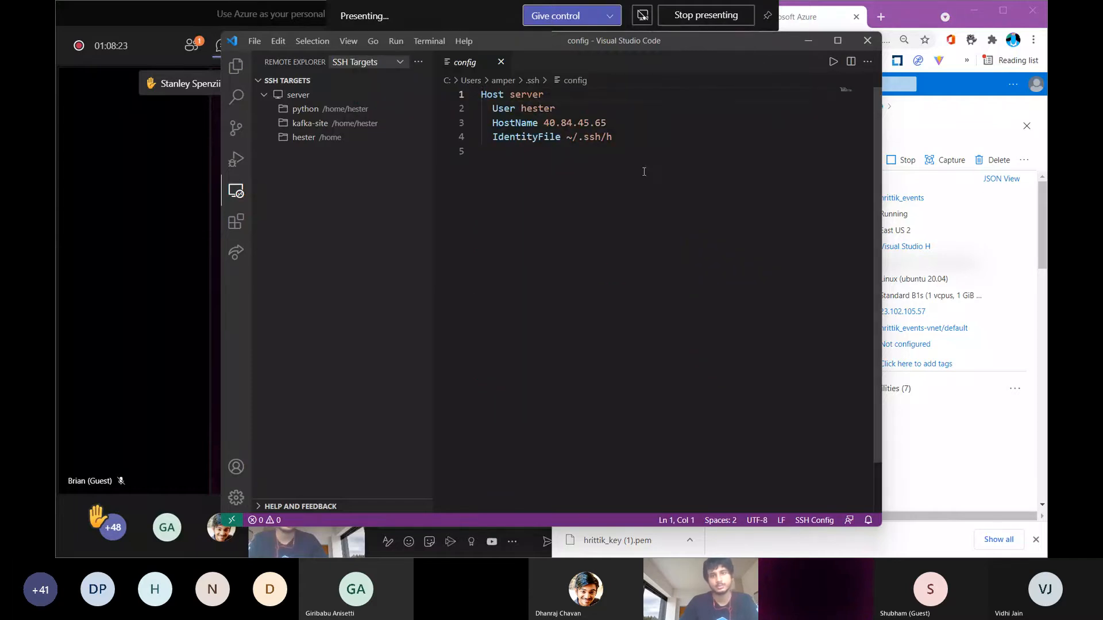
Minimize the browser and Teams meeting windows and bring the VS Code window with the config file to the front
key("alt+Tab")
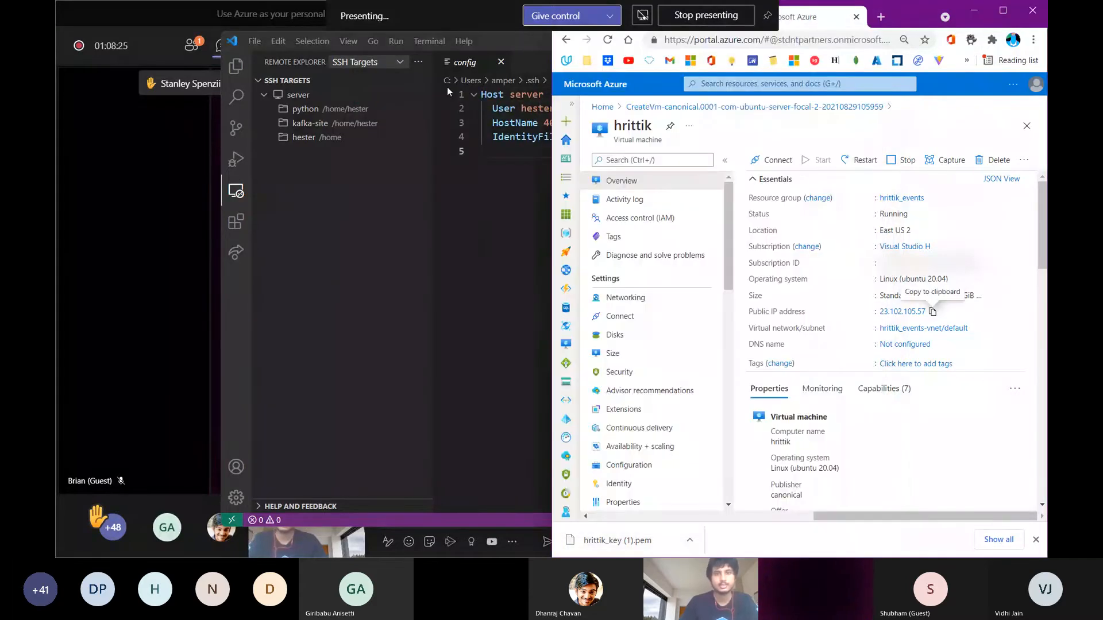
left_click_drag(523, 37, 430, 143)
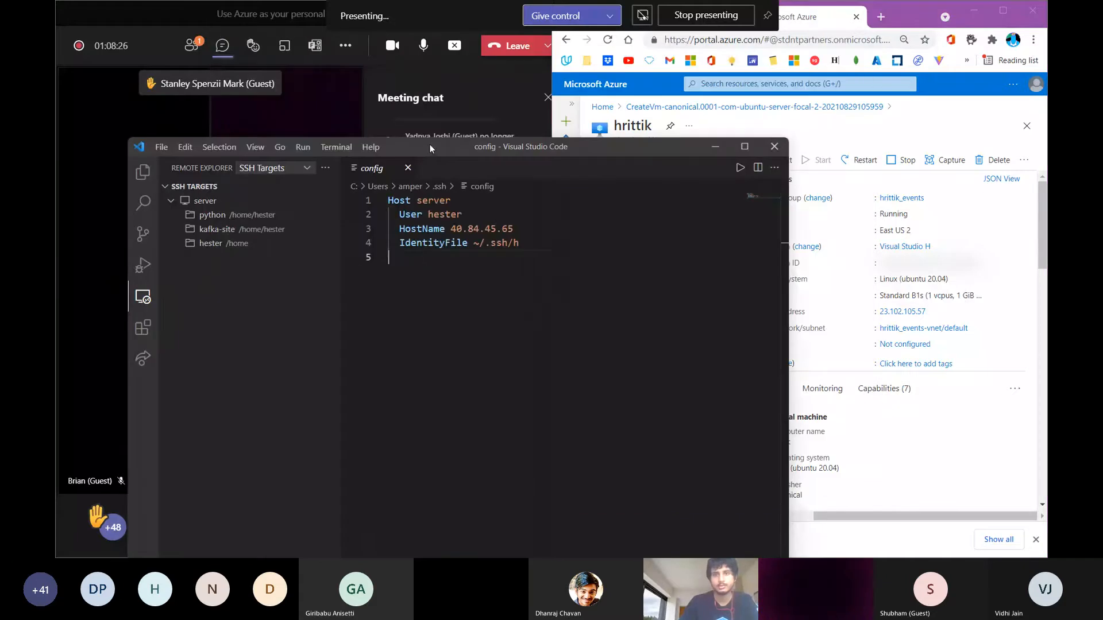
left_click(714, 146)
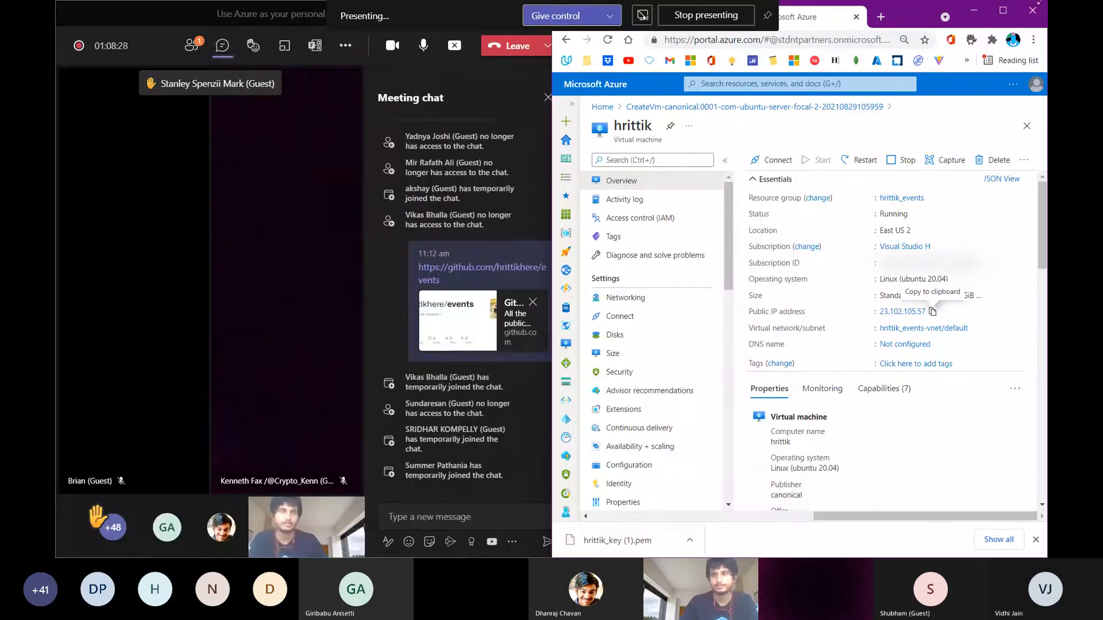
left_click(976, 12)
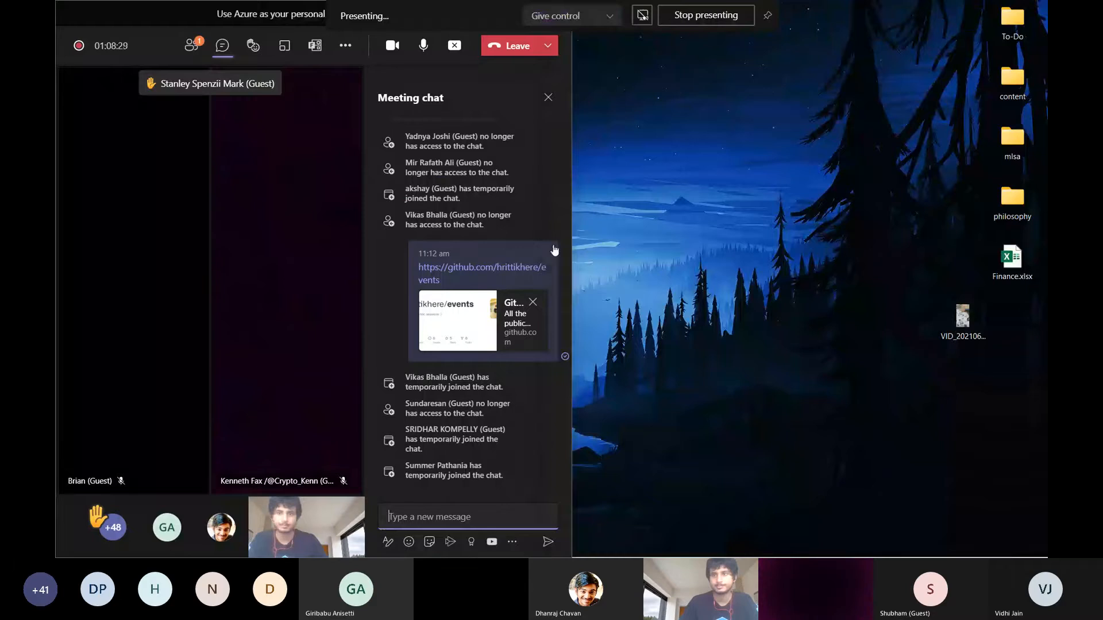
left_click_drag(570, 238, 1045, 338)
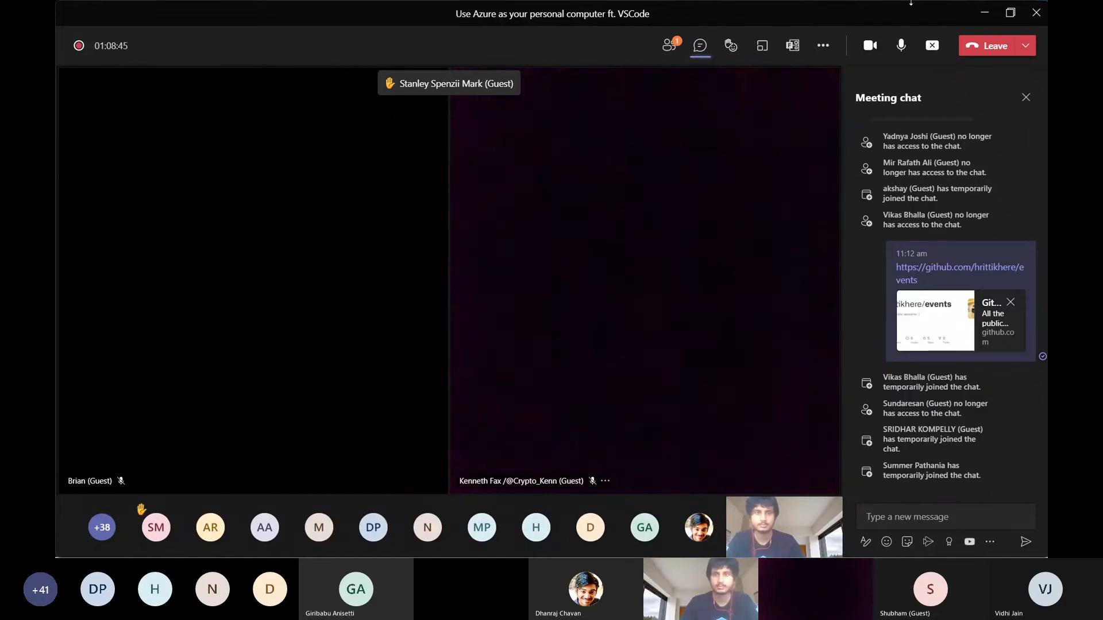
left_click(988, 12)
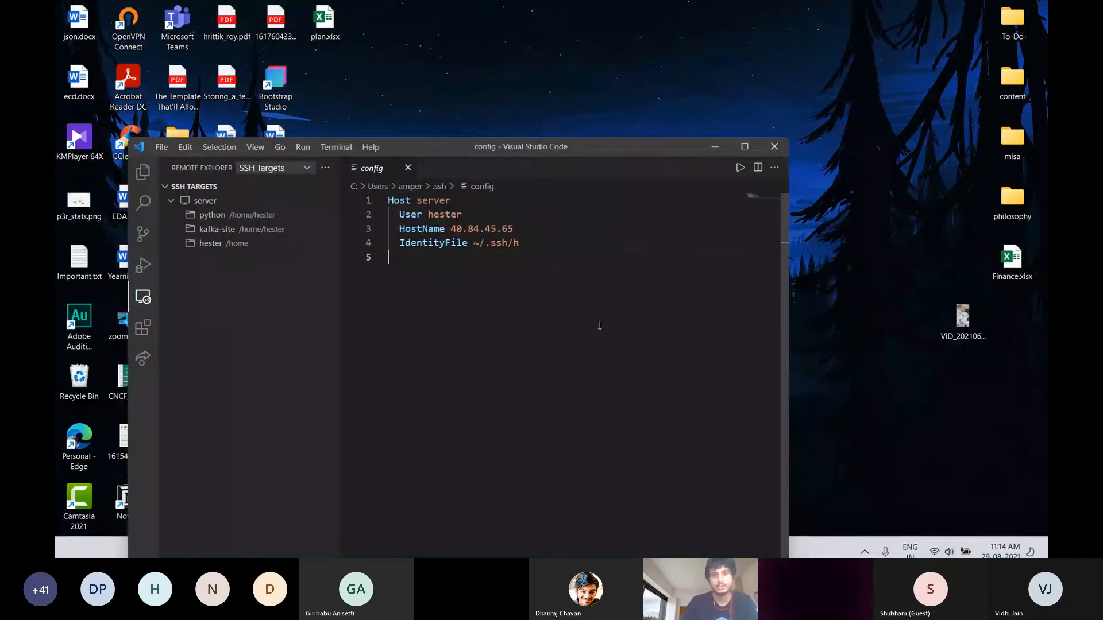
Insert the copied SSH host template from the clipboard history below the server entry, separated by two blank lines
key("super+v")
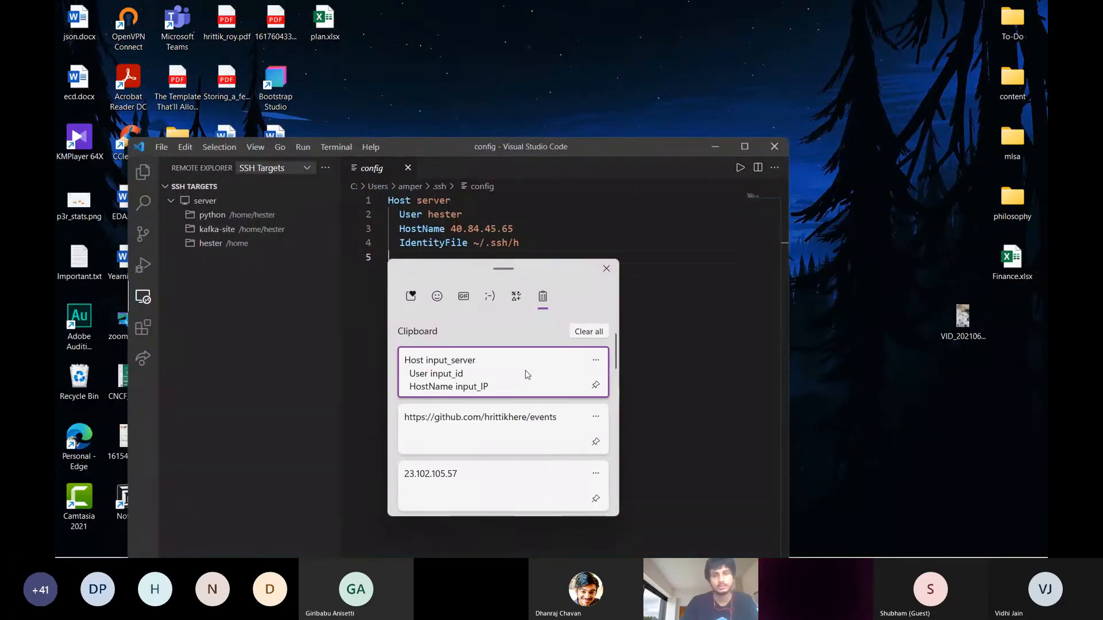
left_click(525, 371)
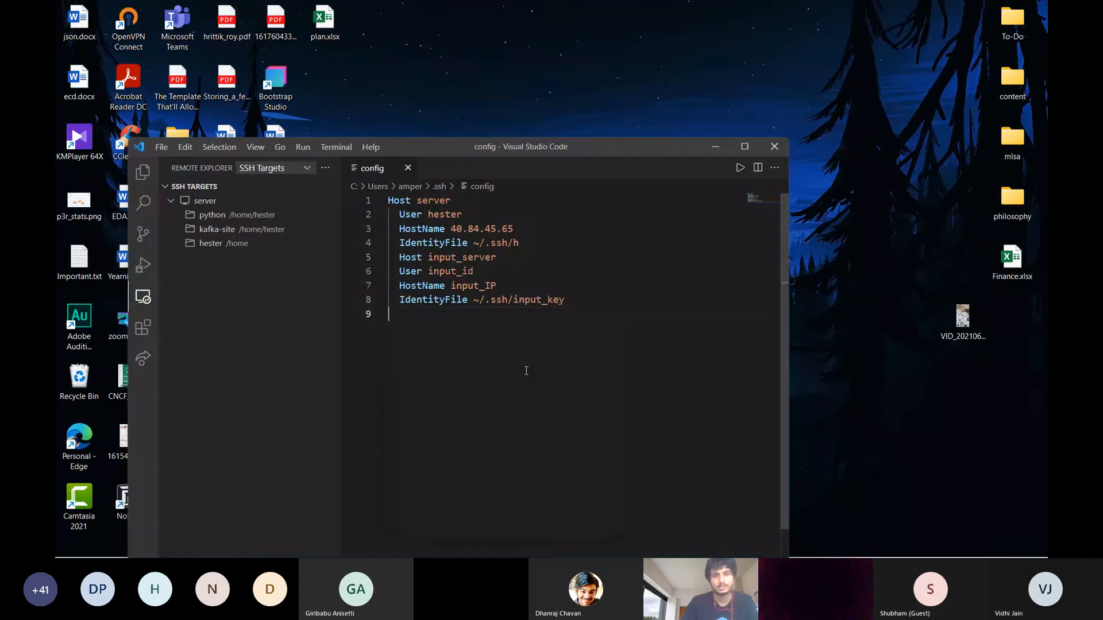
left_click(539, 247)
key("Return")
key("Return")
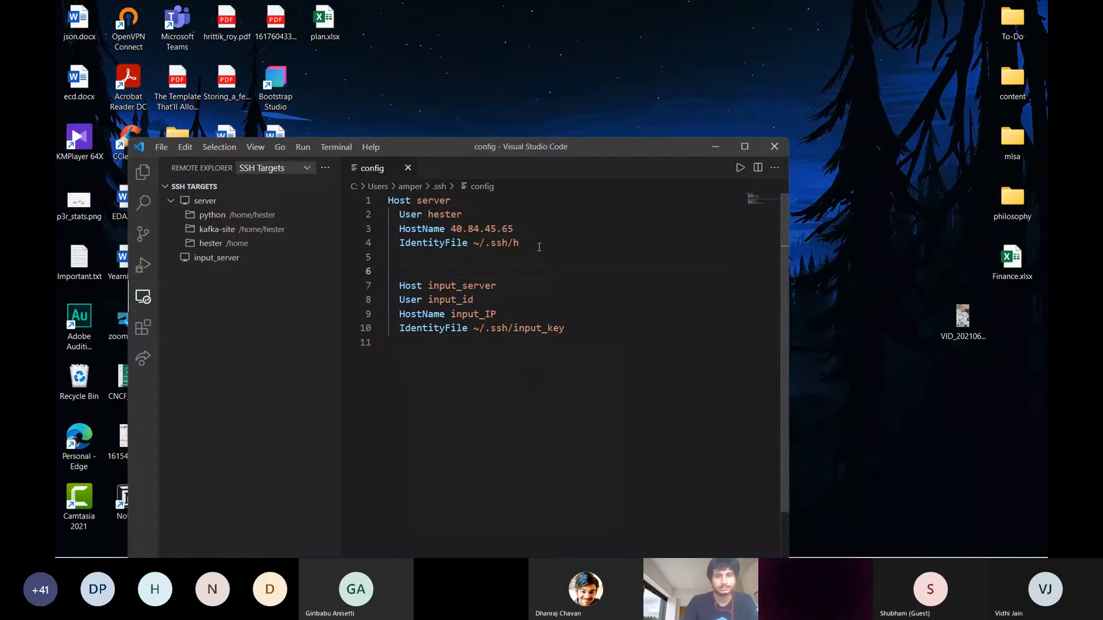
Remove the indentation before the Host input_server line and delete one of the blank lines above it
key("Down")
key("Delete")
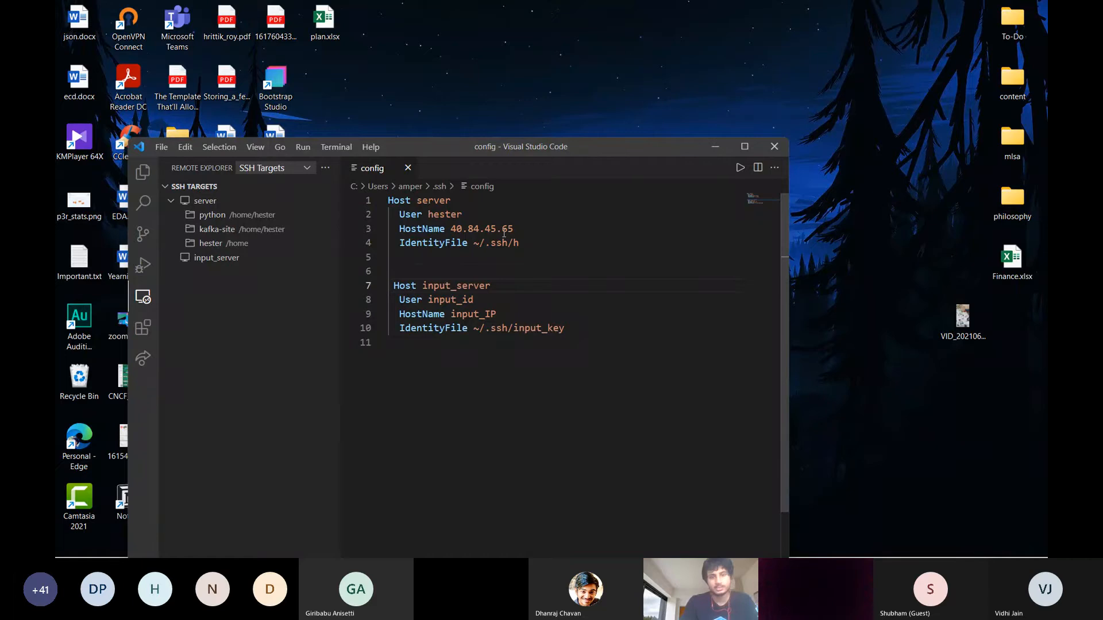
key("Delete")
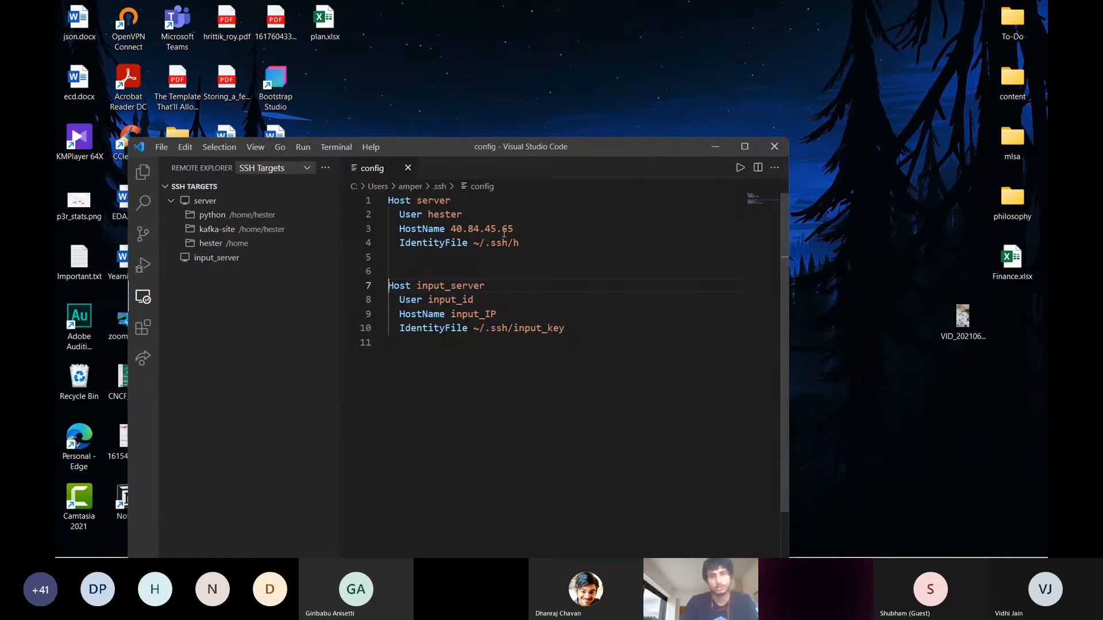
left_click(396, 299)
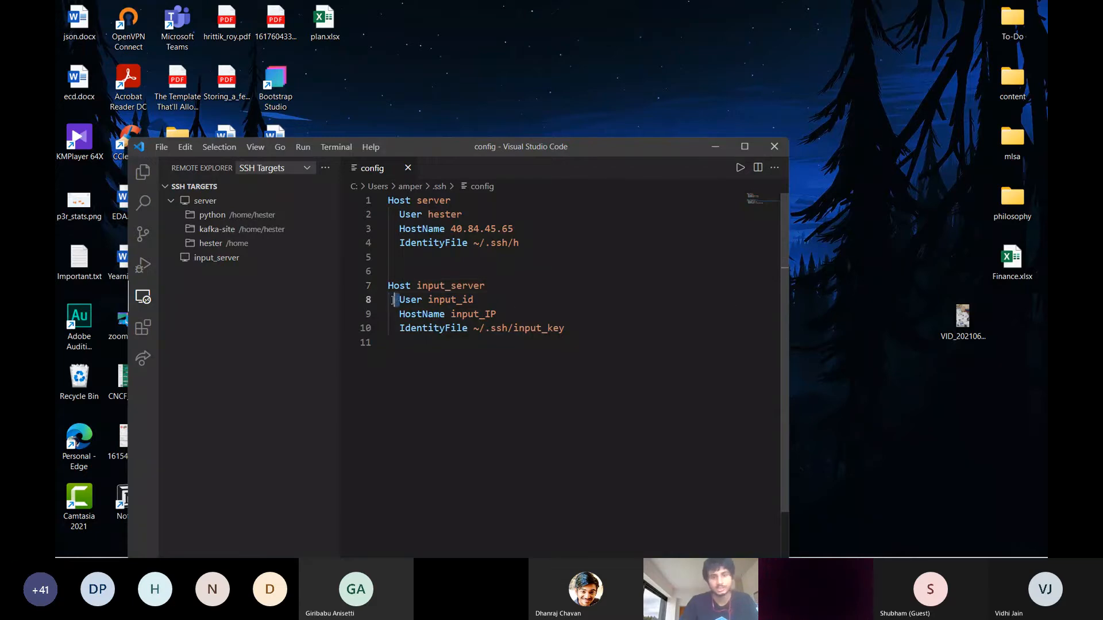
left_click_drag(394, 300, 393, 314)
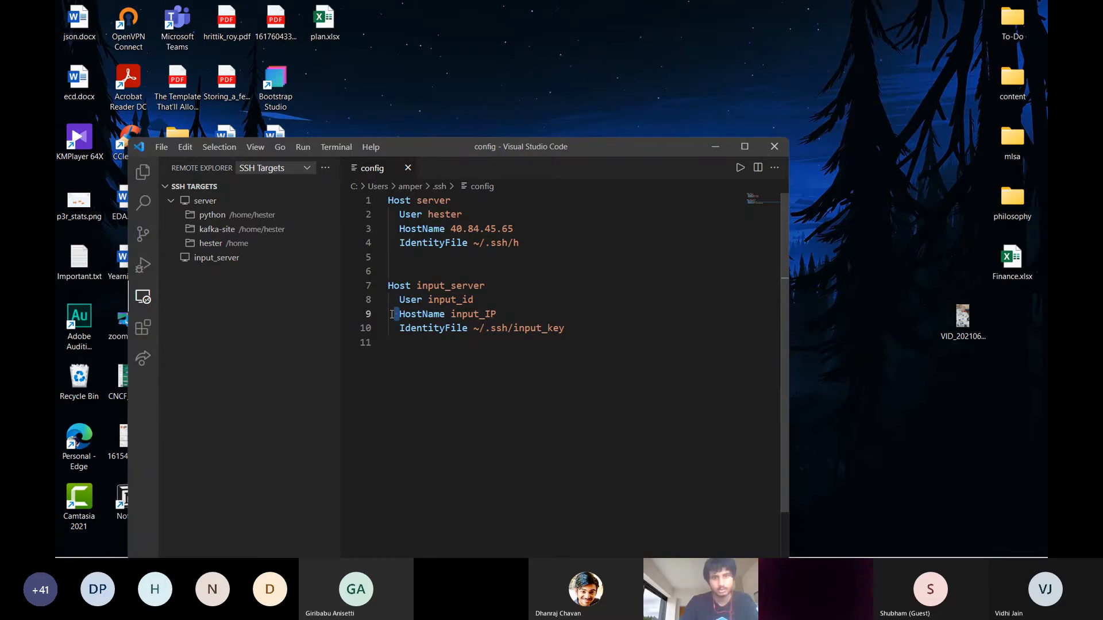
left_click(408, 276)
key("BackSpace")
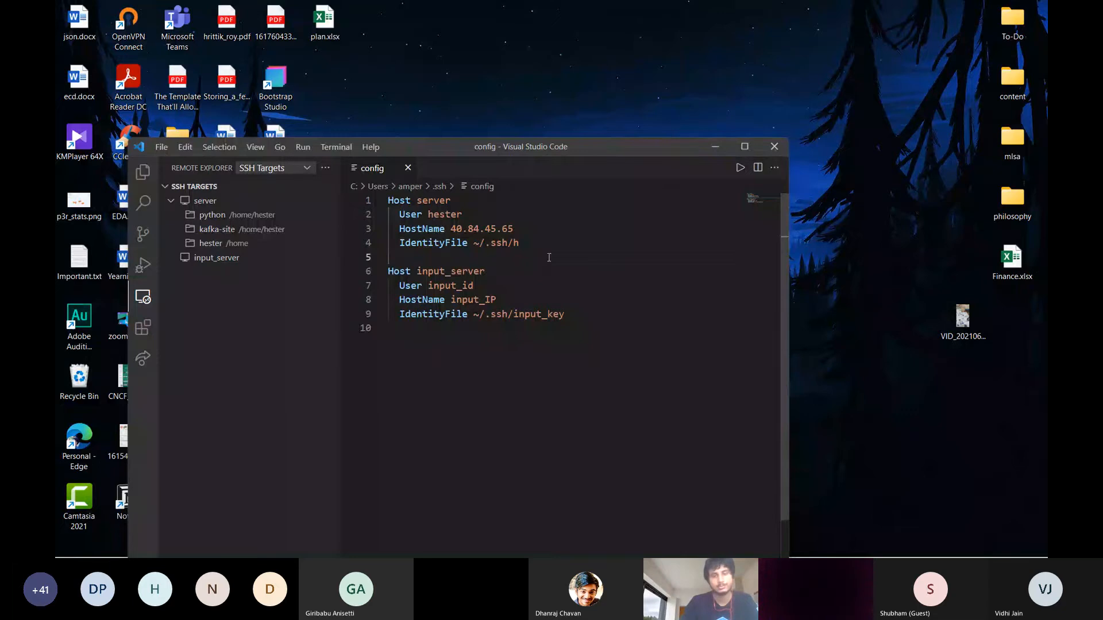
Highlight the existing server block and the input_server block in the config file to compare their structure
left_click_drag(549, 257, 355, 195)
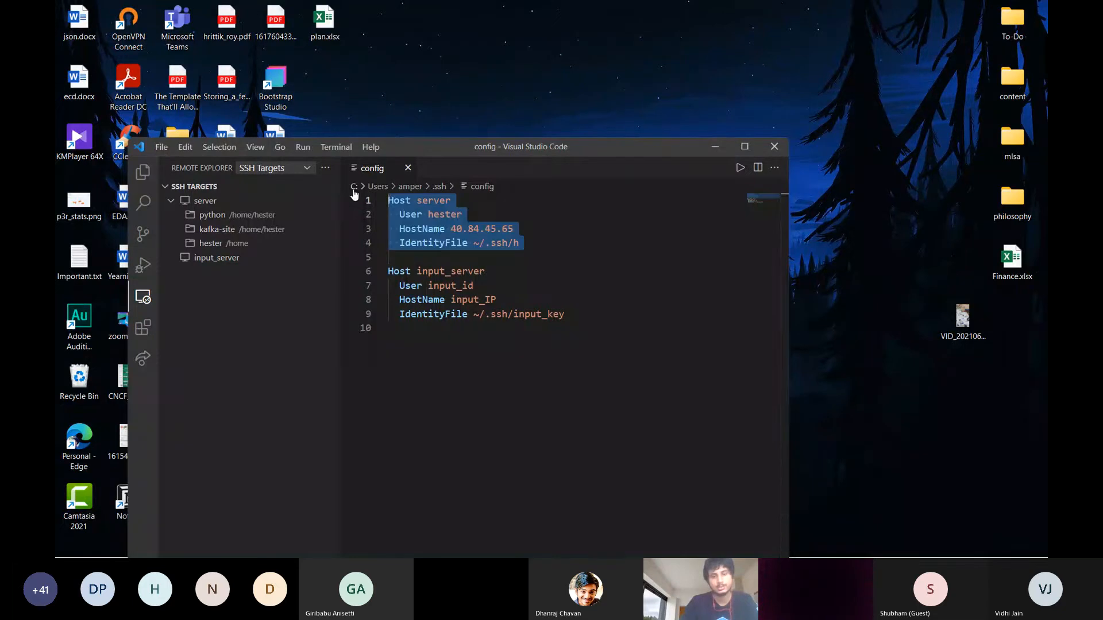
left_click(438, 230)
left_click(584, 345)
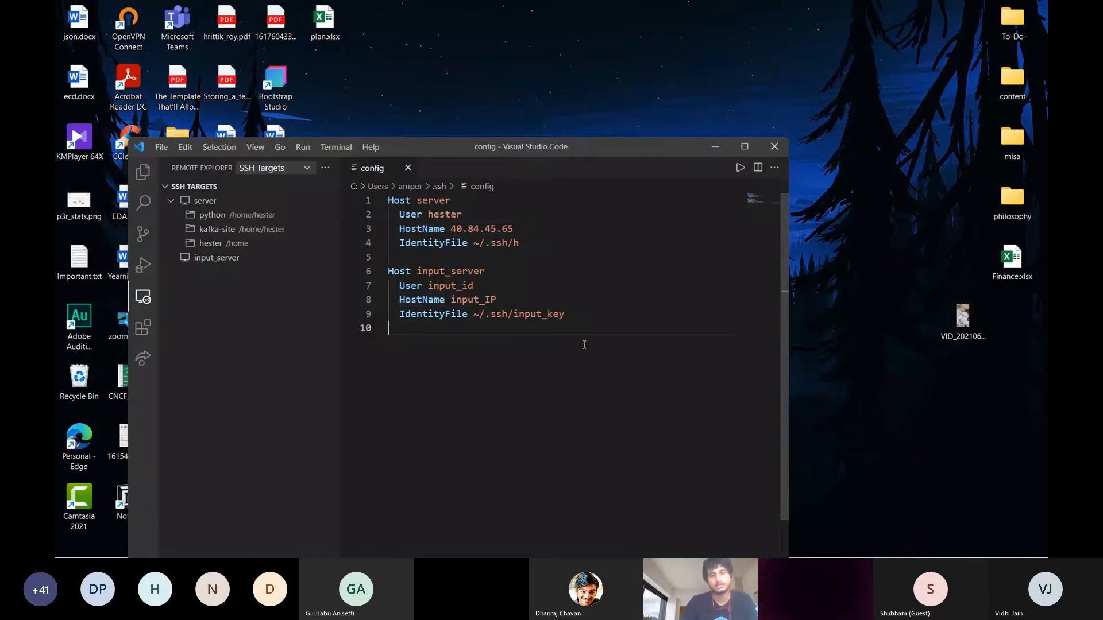
left_click_drag(584, 345, 363, 259)
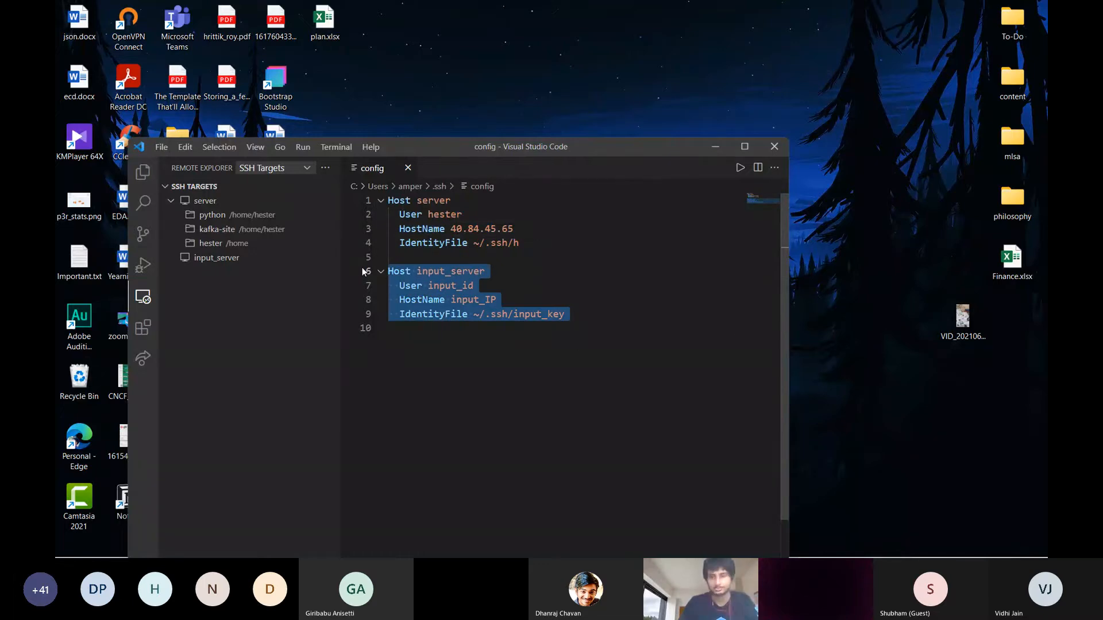
left_click(634, 343)
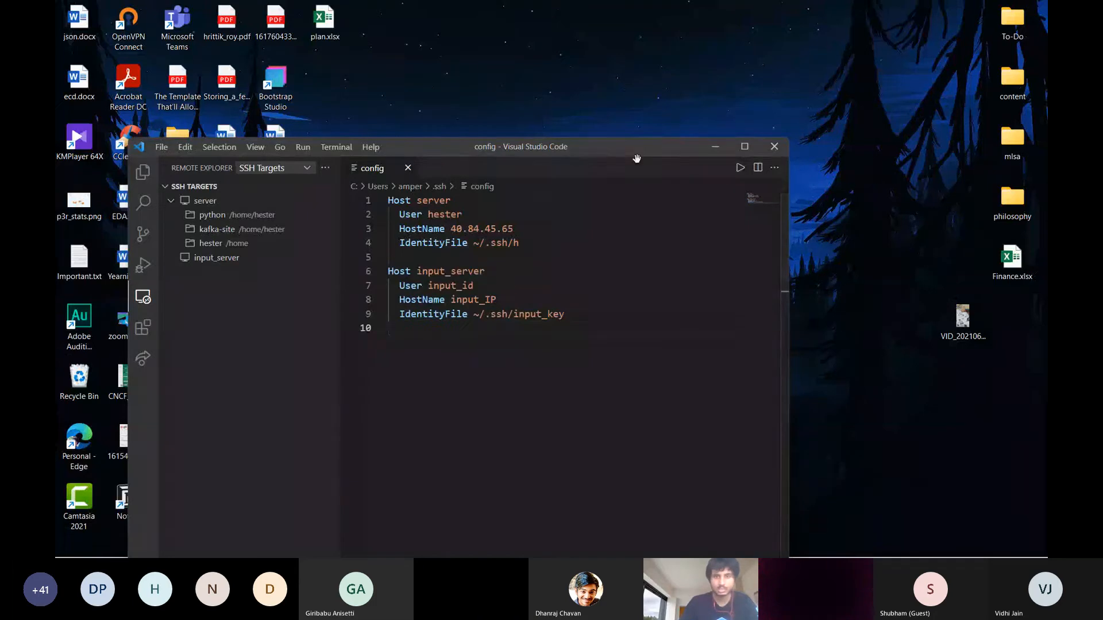
Place VS Code and the Azure portal side by side and copy the virtual machine's public IP address
left_click_drag(635, 159, 1044, 106)
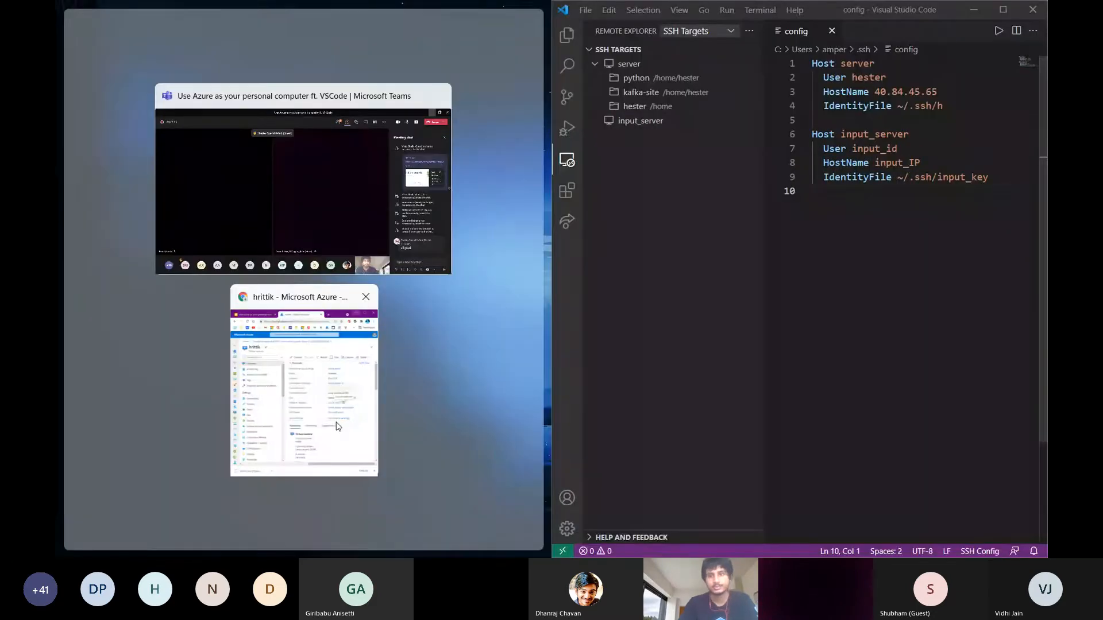
left_click(337, 427)
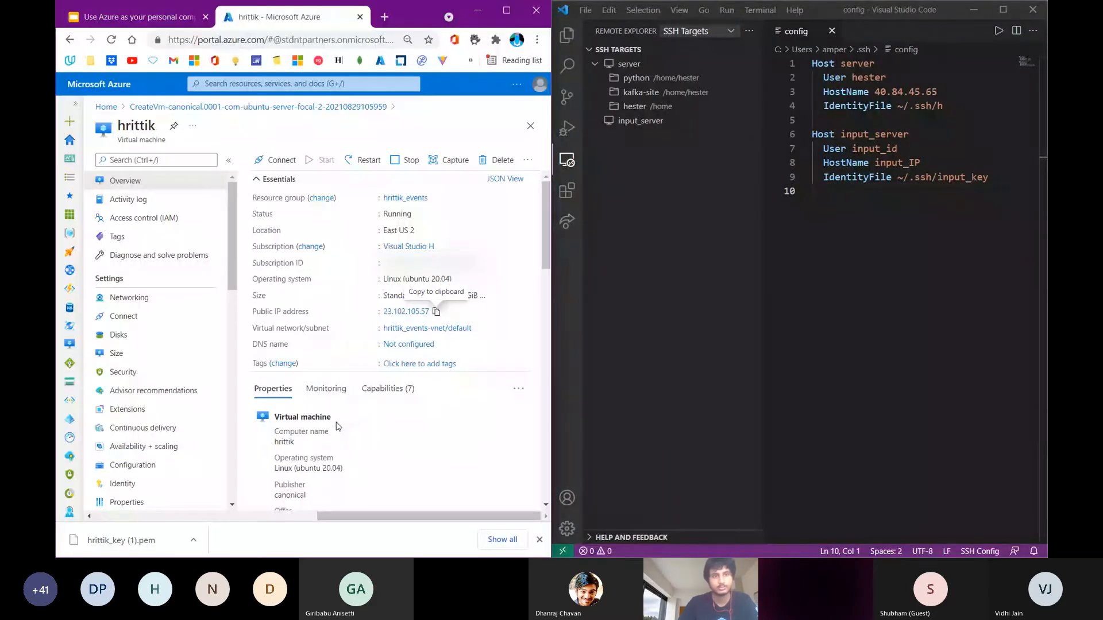
scroll(449, 242, "down", 2)
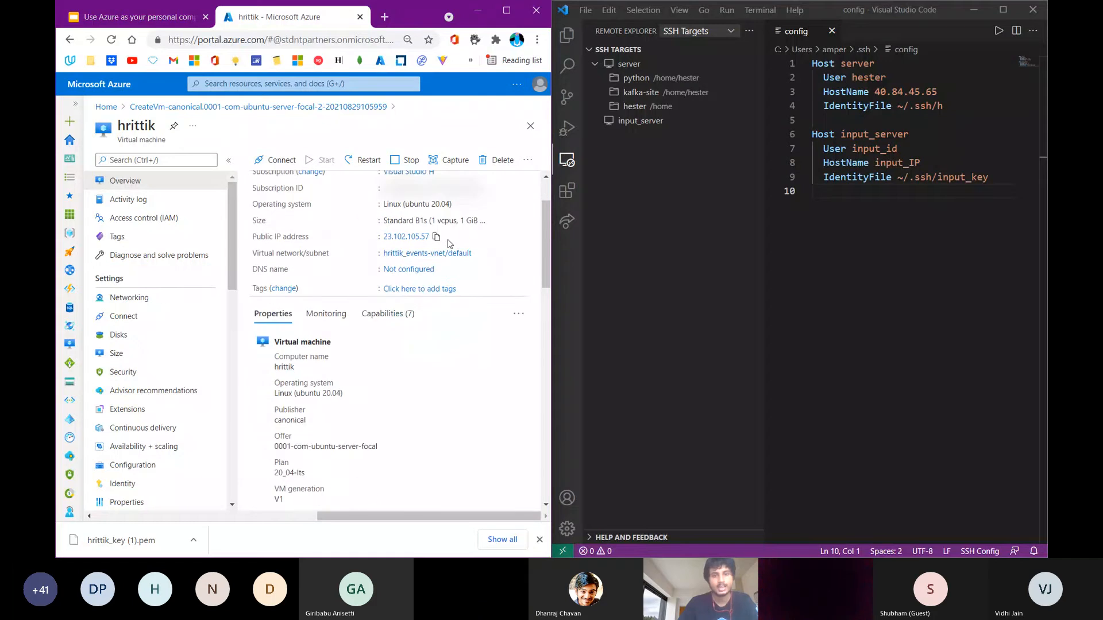
left_click(436, 237)
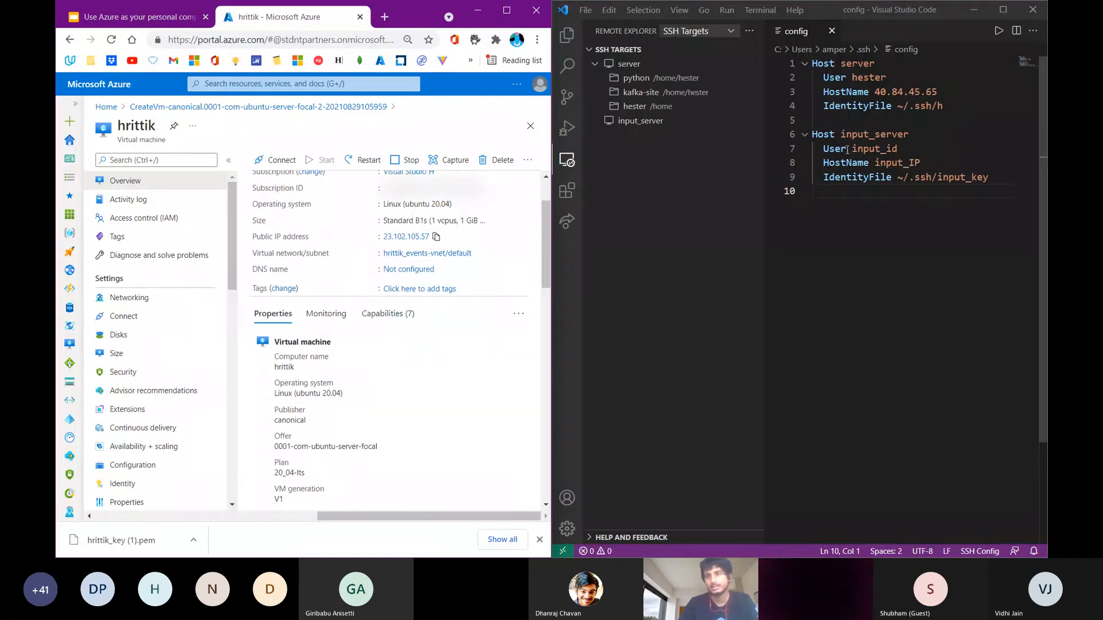
Replace the input_IP placeholder on the HostName line with the copied address 23.102.105.57
double_click(911, 162)
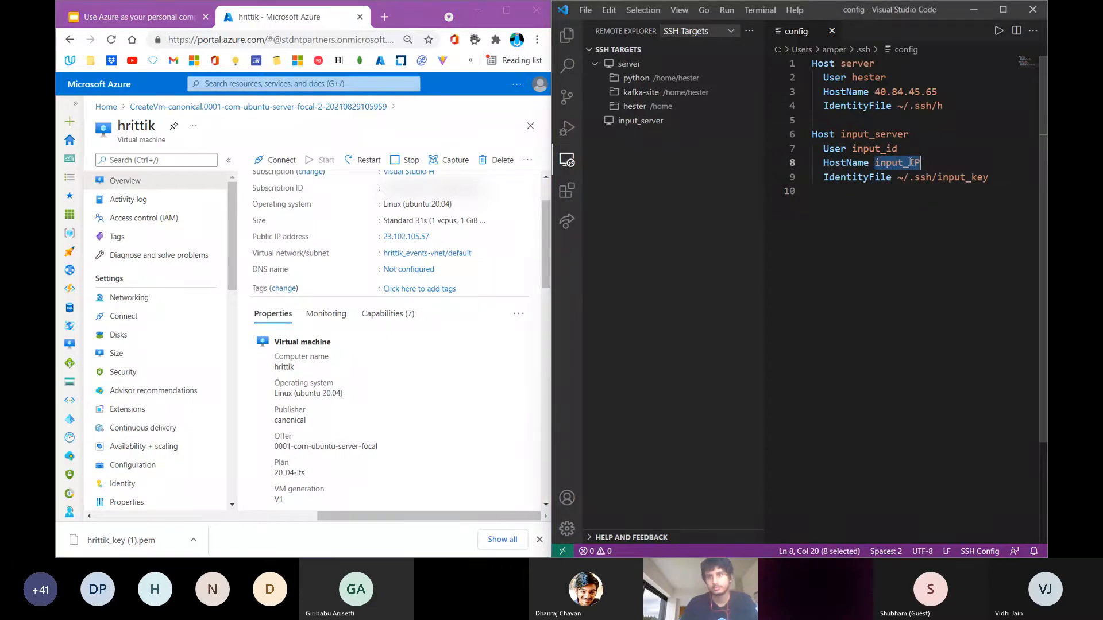
key("BackSpace")
key("ctrl+v")
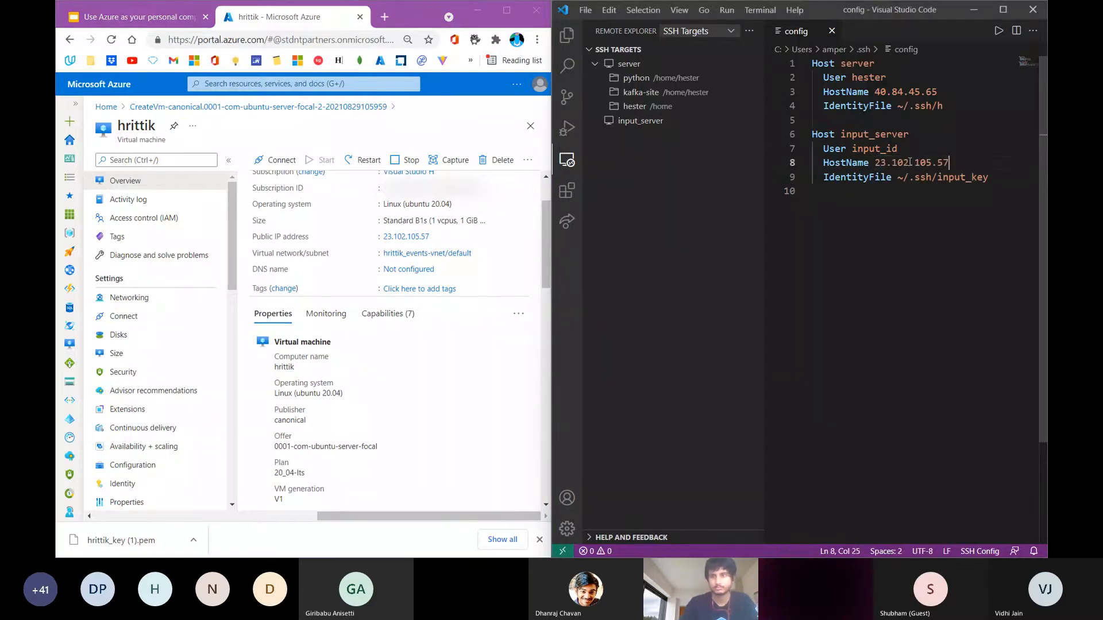
left_click(855, 300)
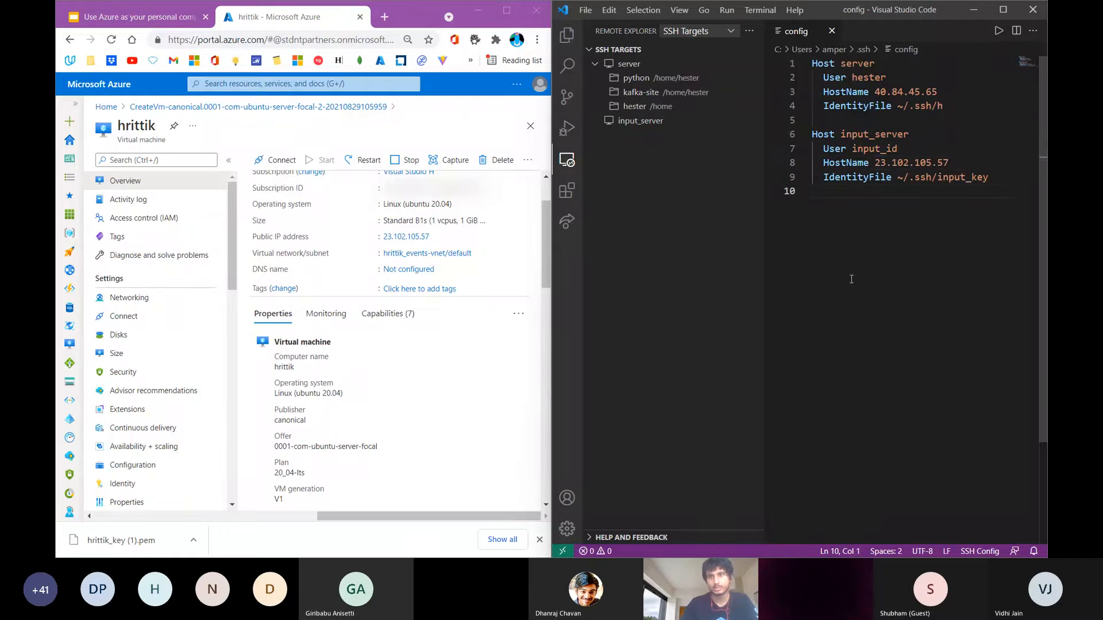
Replace the input_server placeholder on the Host line with the virtual machine's computer name from the Azure portal
double_click(877, 134)
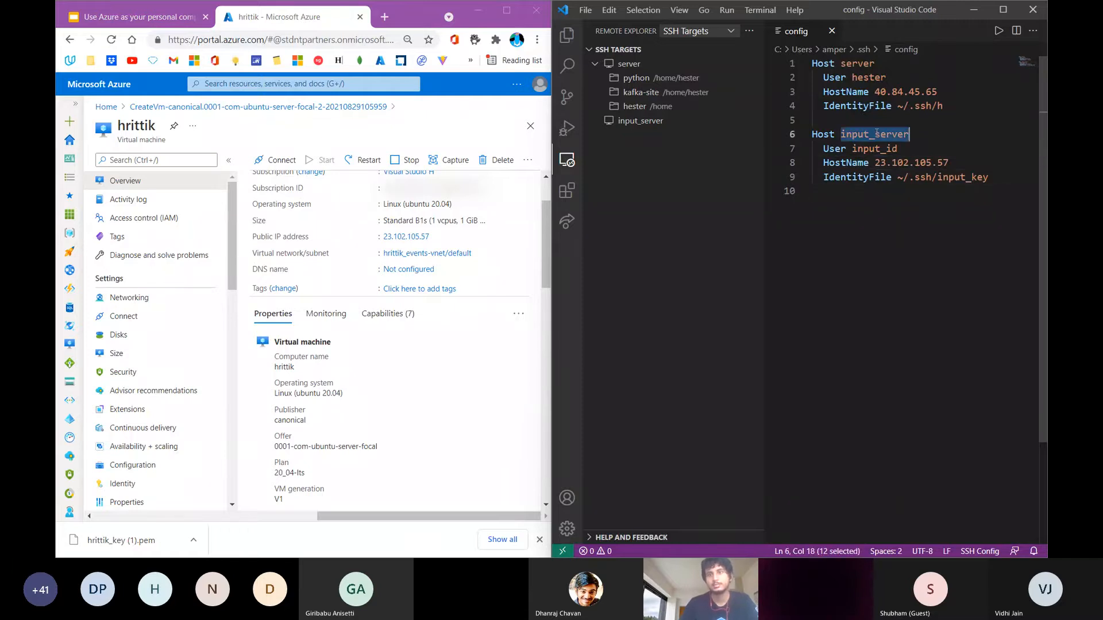
double_click(287, 360)
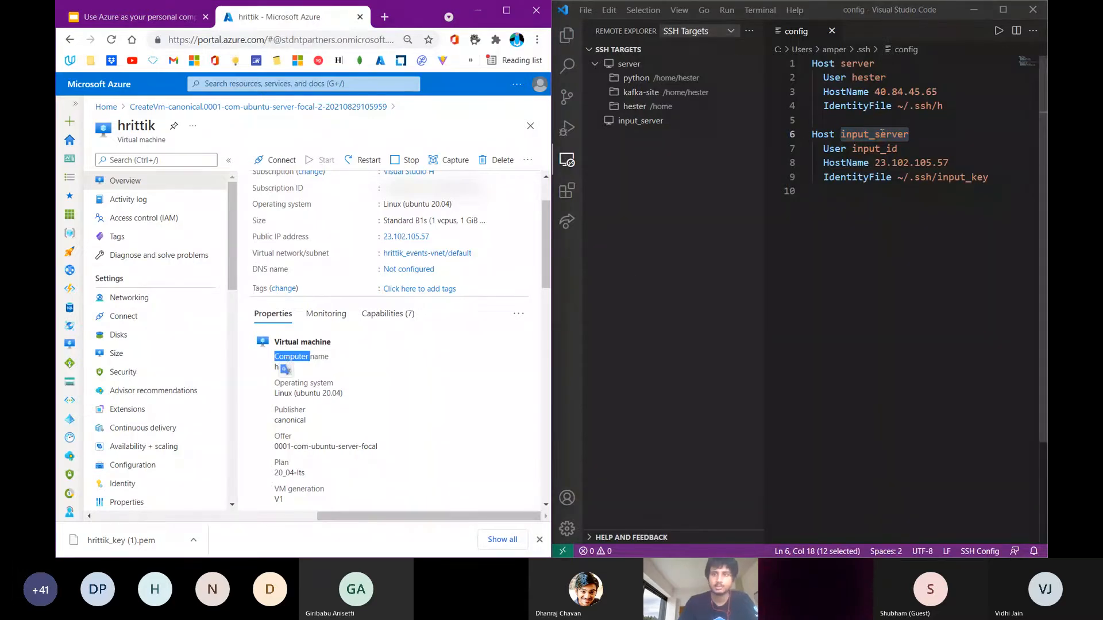
double_click(882, 134)
type("hrittik")
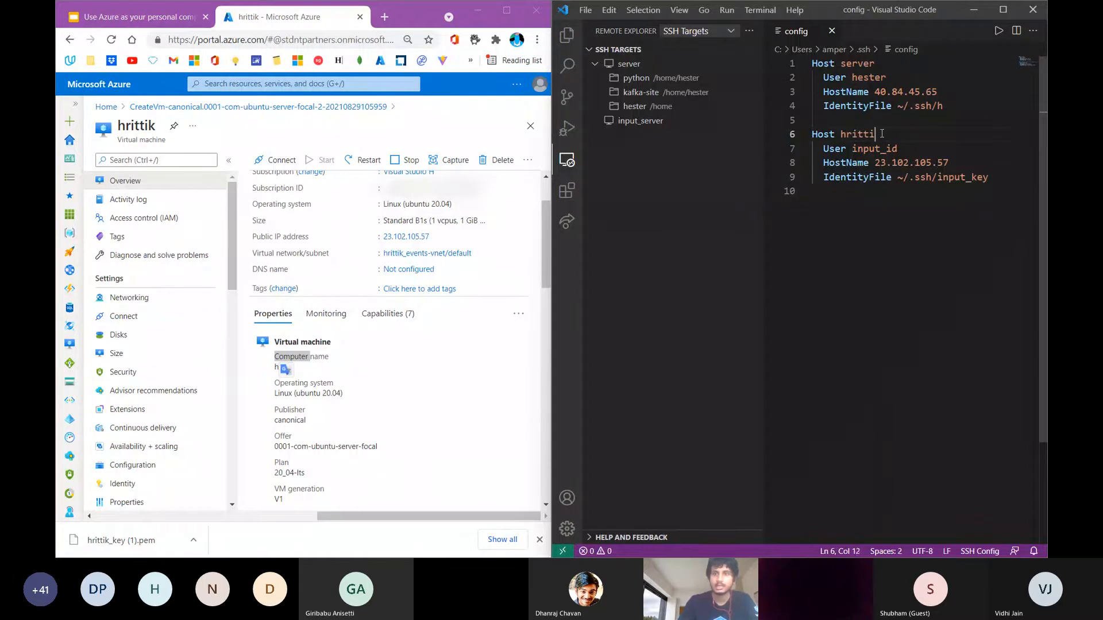
Replace the input_id placeholder on the User line with the virtual machine's login username
left_click(864, 161)
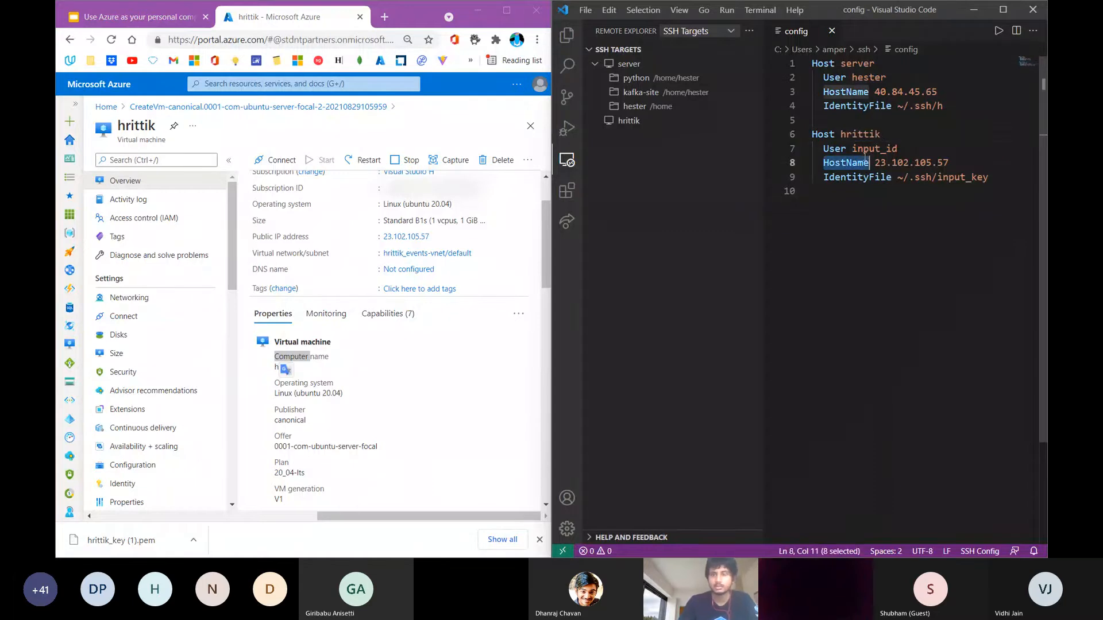
double_click(875, 148)
type("hrittik")
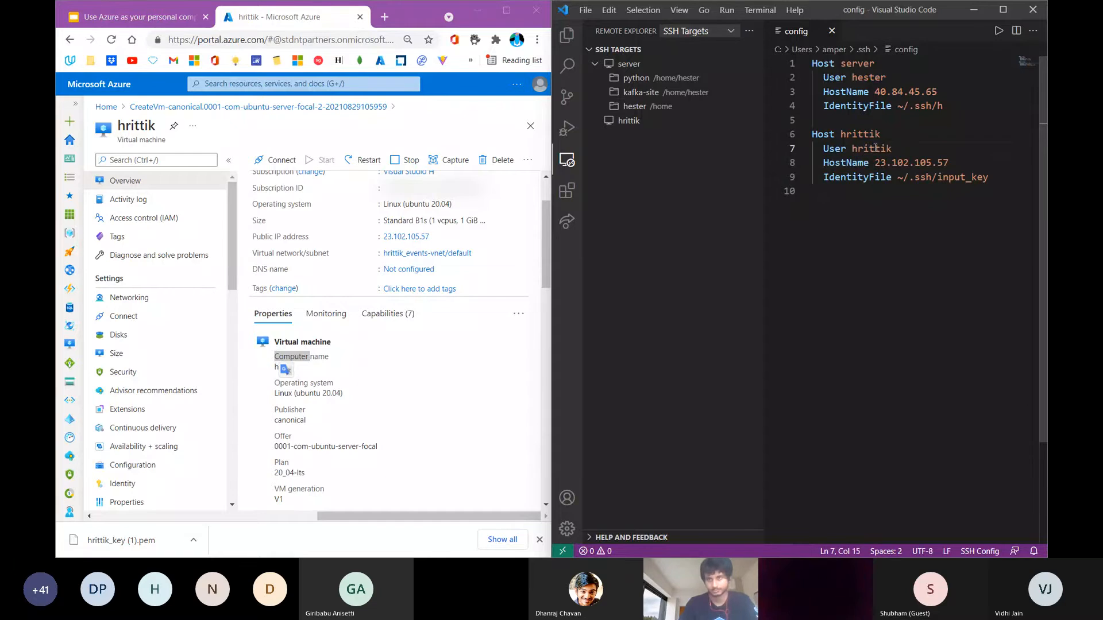
left_click(848, 351)
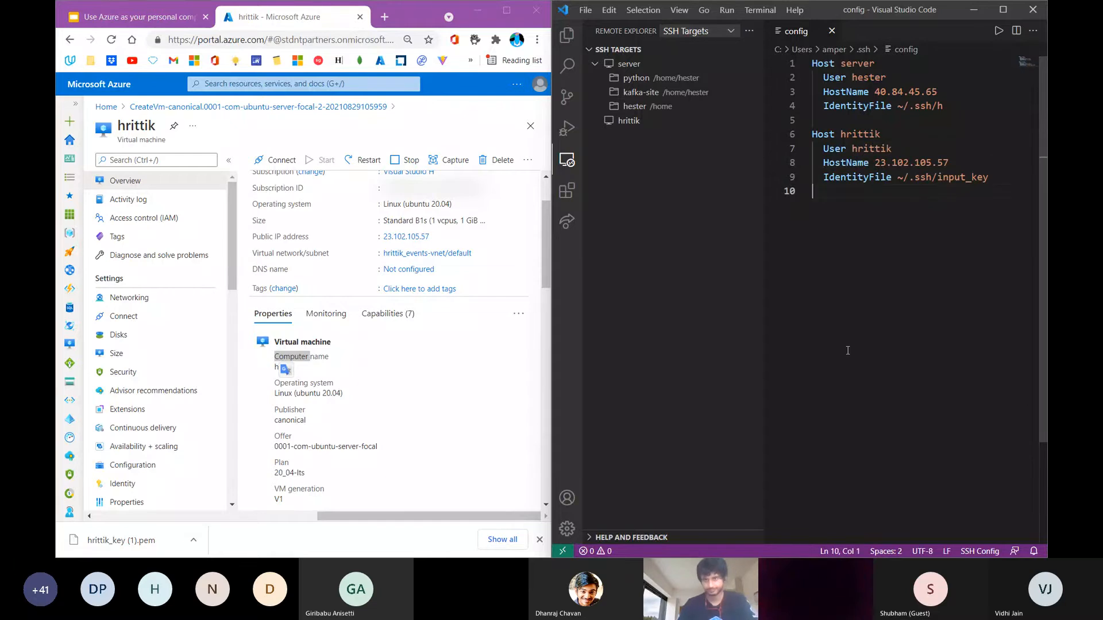
Clear the text selection in the Azure portal and minimize the browser window to reveal the desktop
left_click(424, 374)
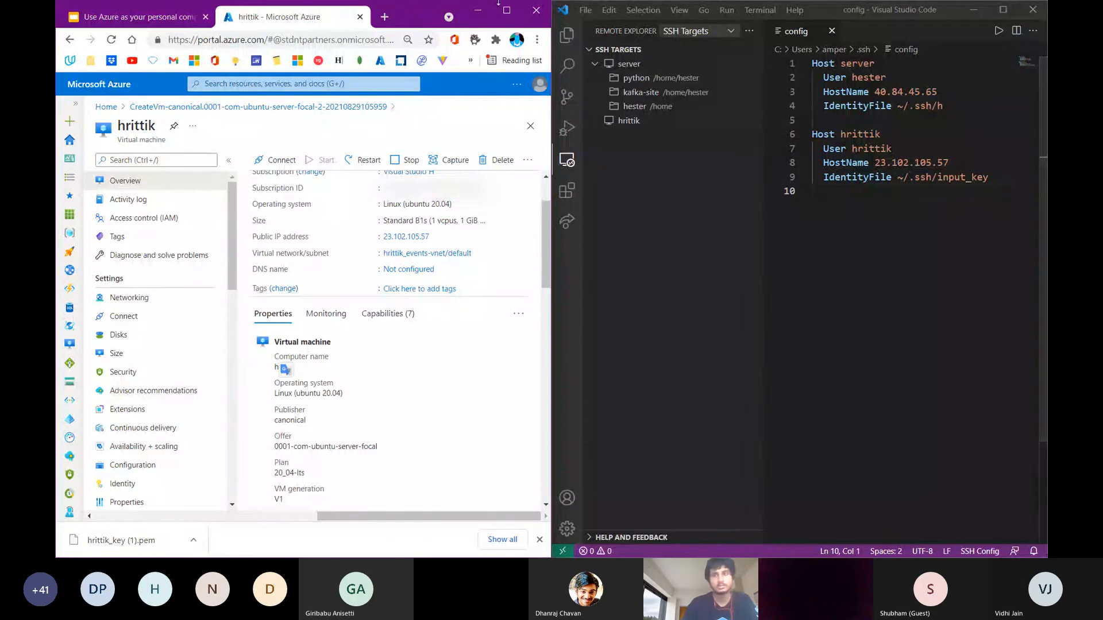
left_click(477, 10)
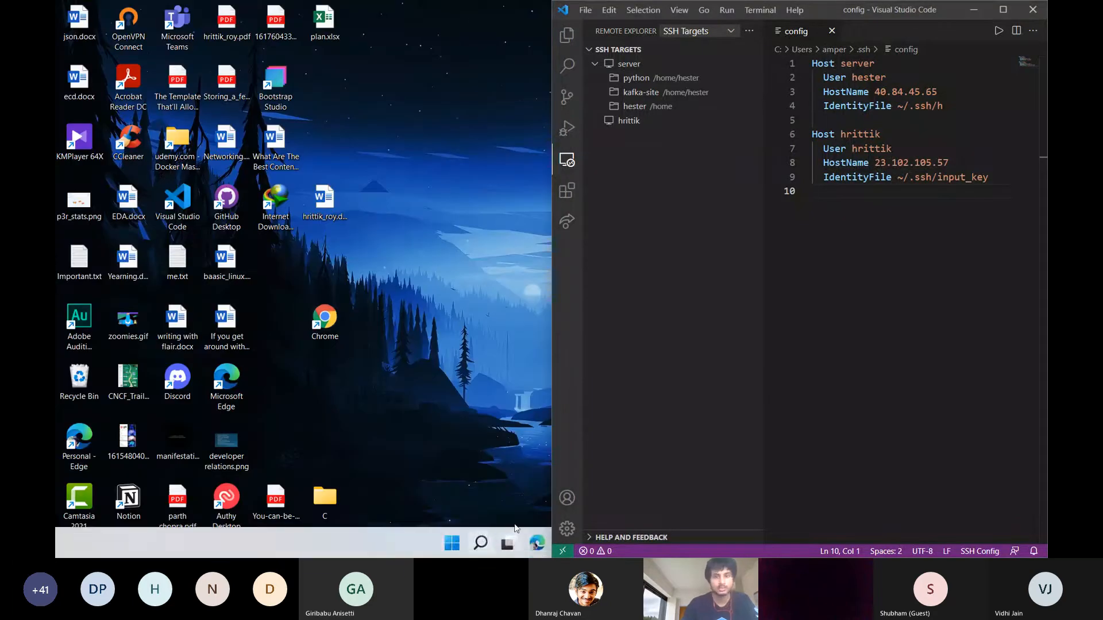
Open File Explorer in a maximized window and copy the apple key file from the Downloads folder
key("super")
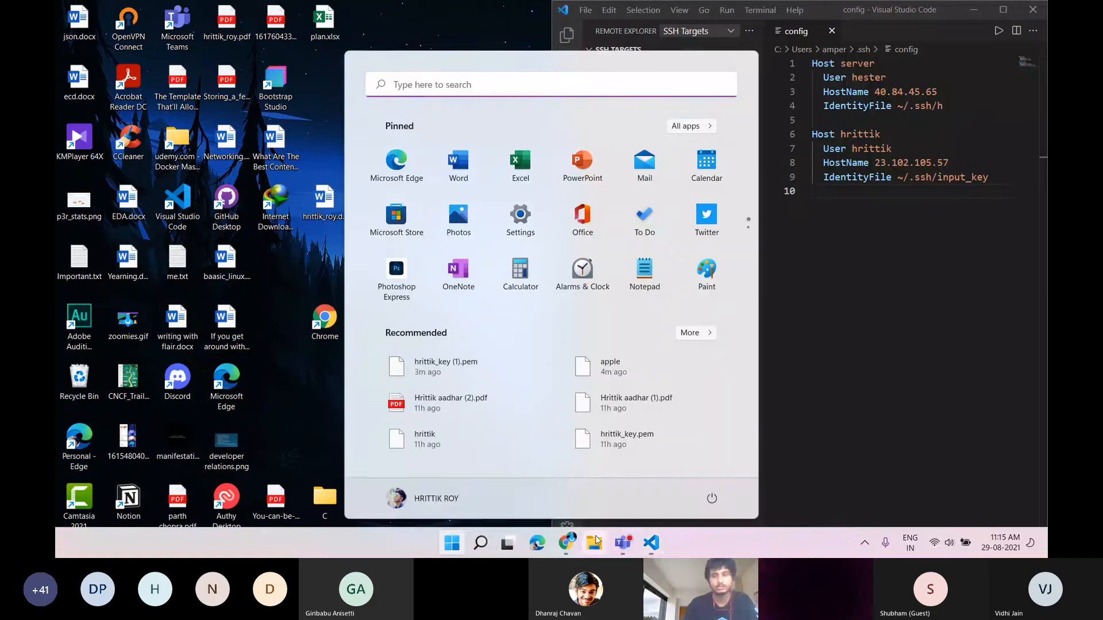
left_click(596, 540)
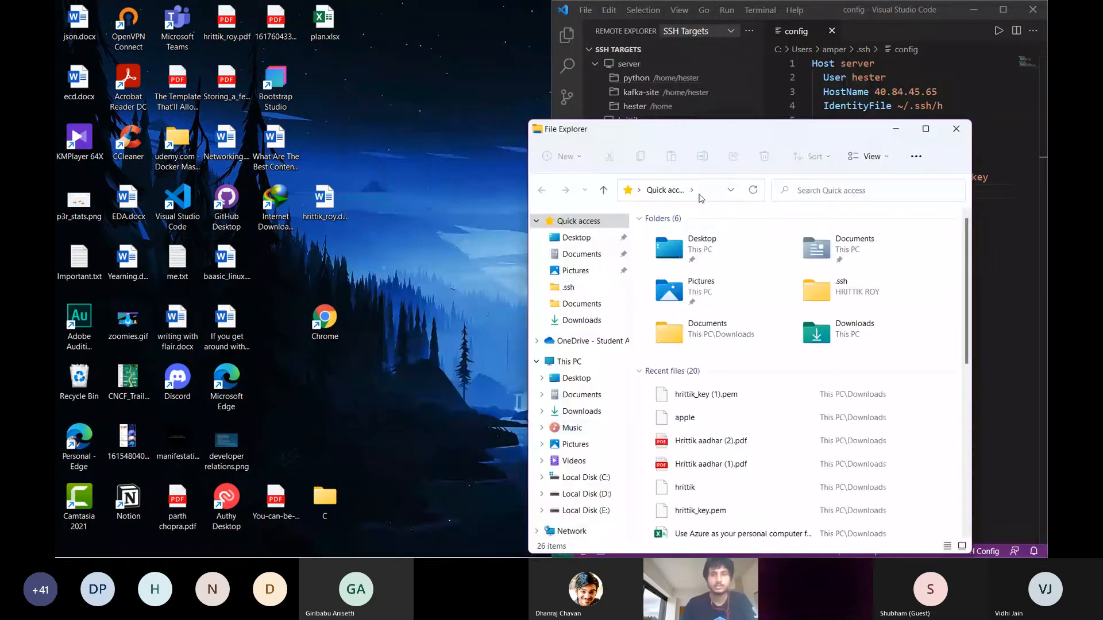
double_click(718, 136)
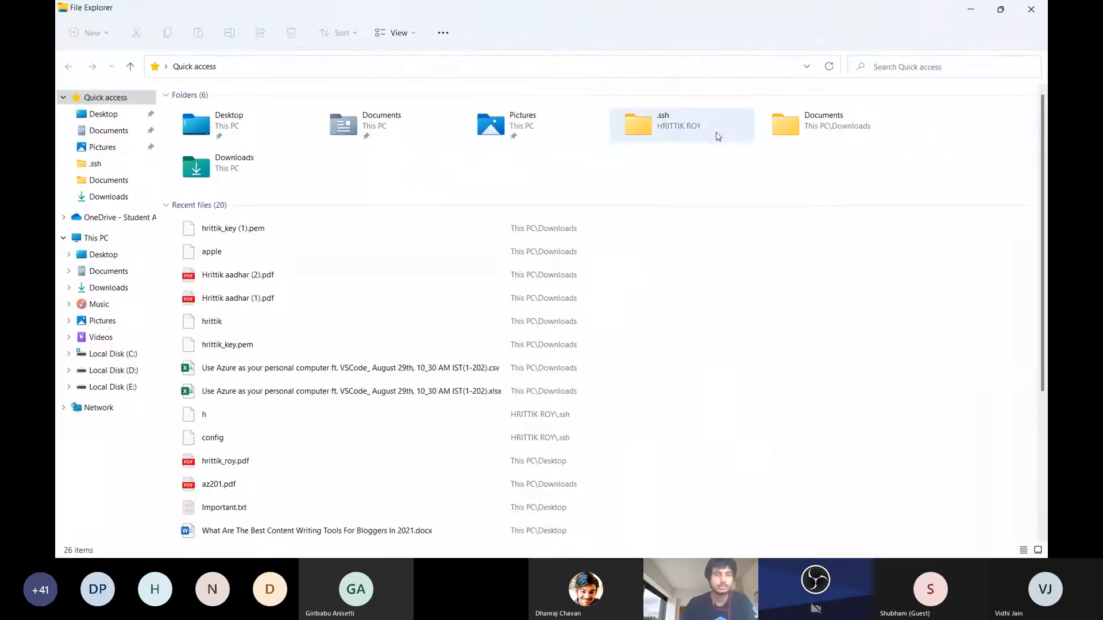
left_click(117, 292)
left_click(200, 178)
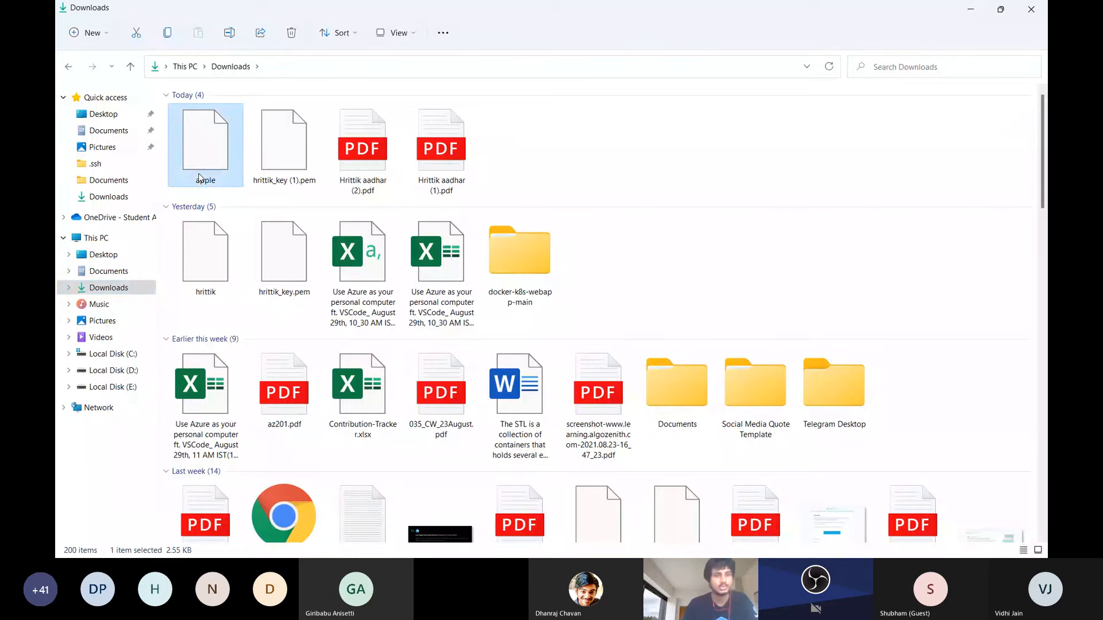
right_click(200, 176)
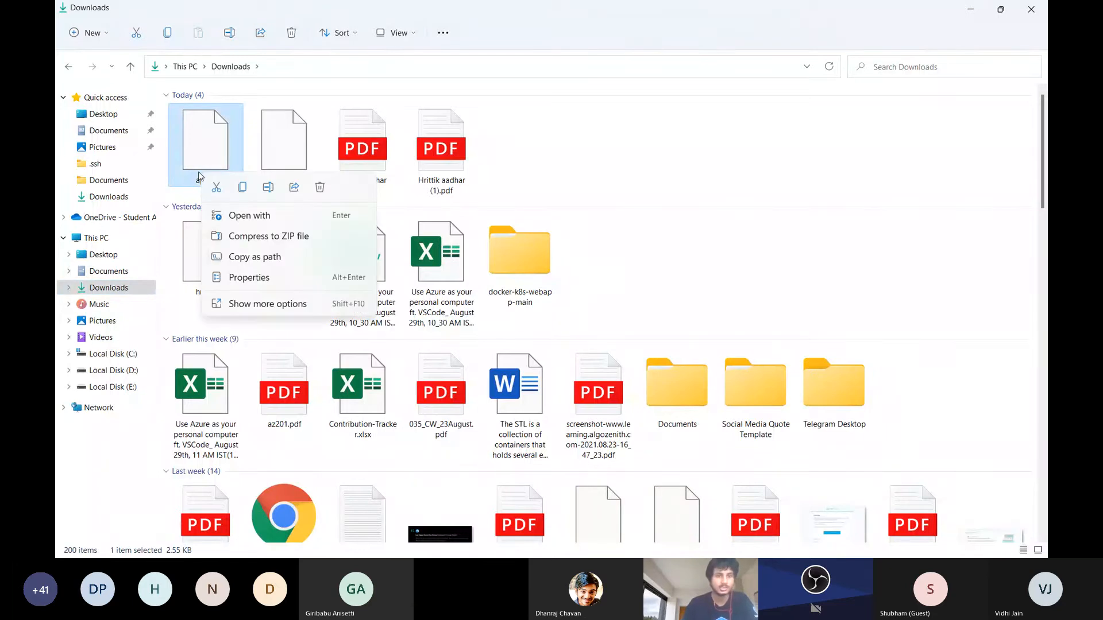
left_click(244, 188)
Paste the copied apple key file into the .ssh folder of the user profile on Local Disk (C:)
left_click(104, 353)
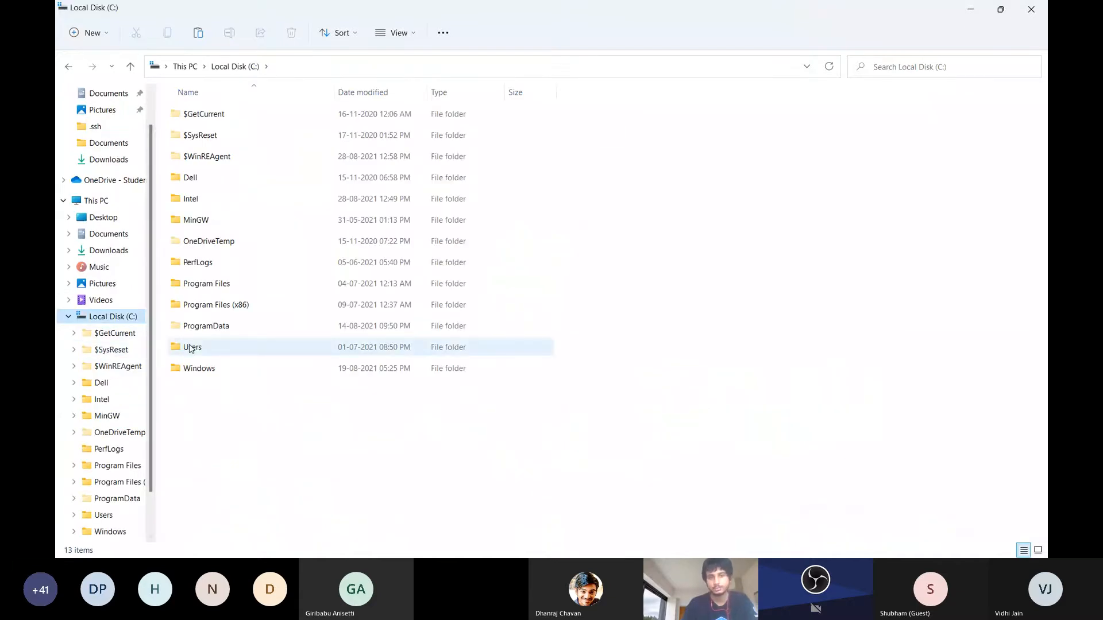
double_click(190, 348)
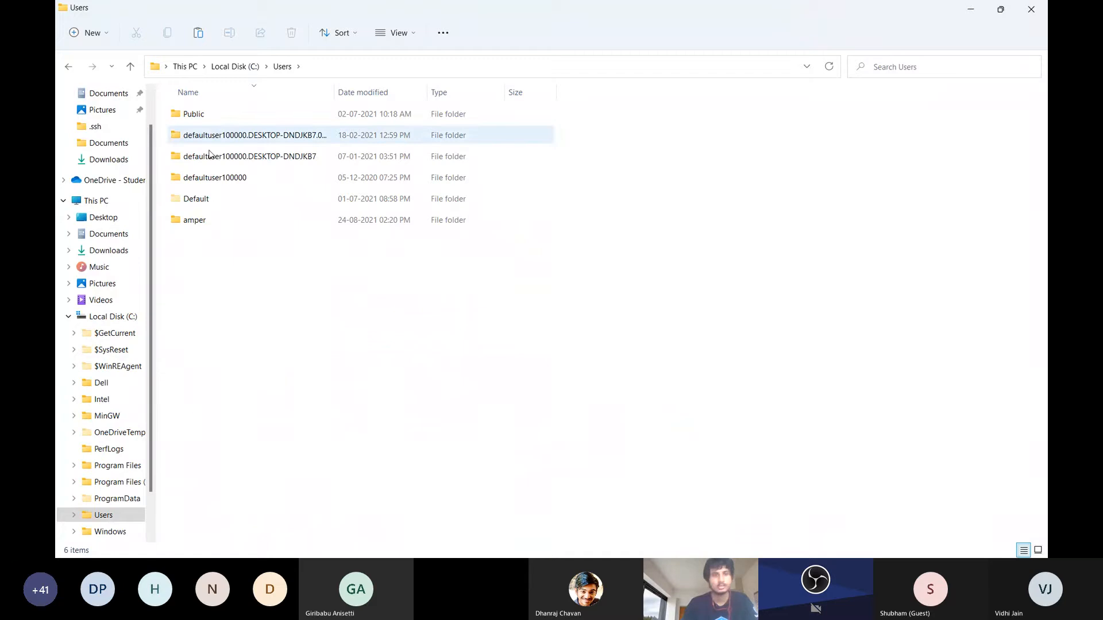
double_click(194, 218)
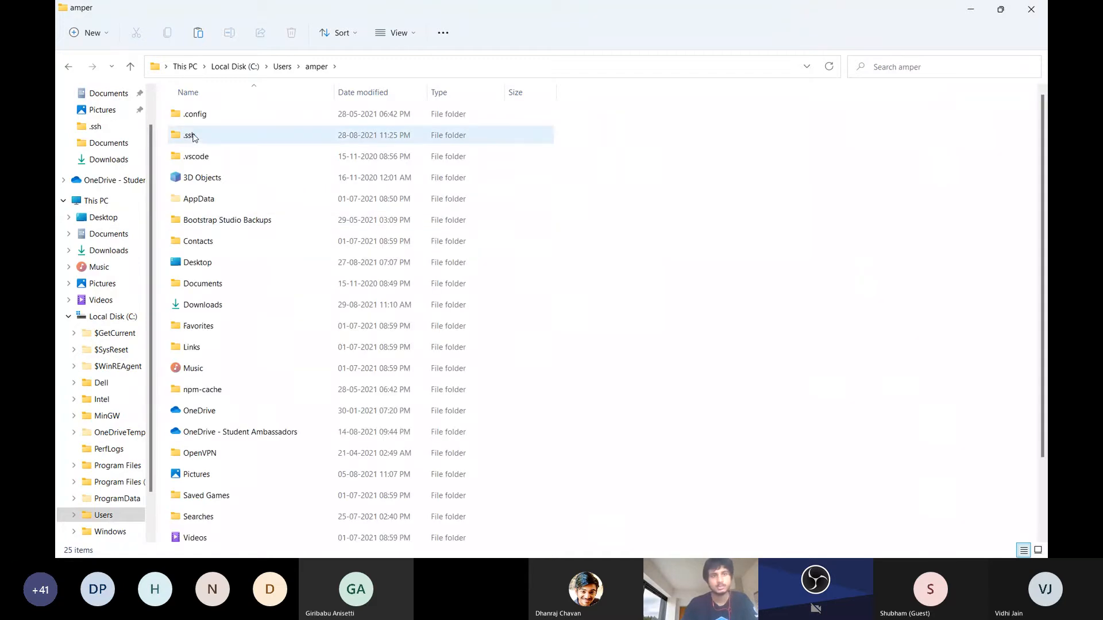
double_click(193, 137)
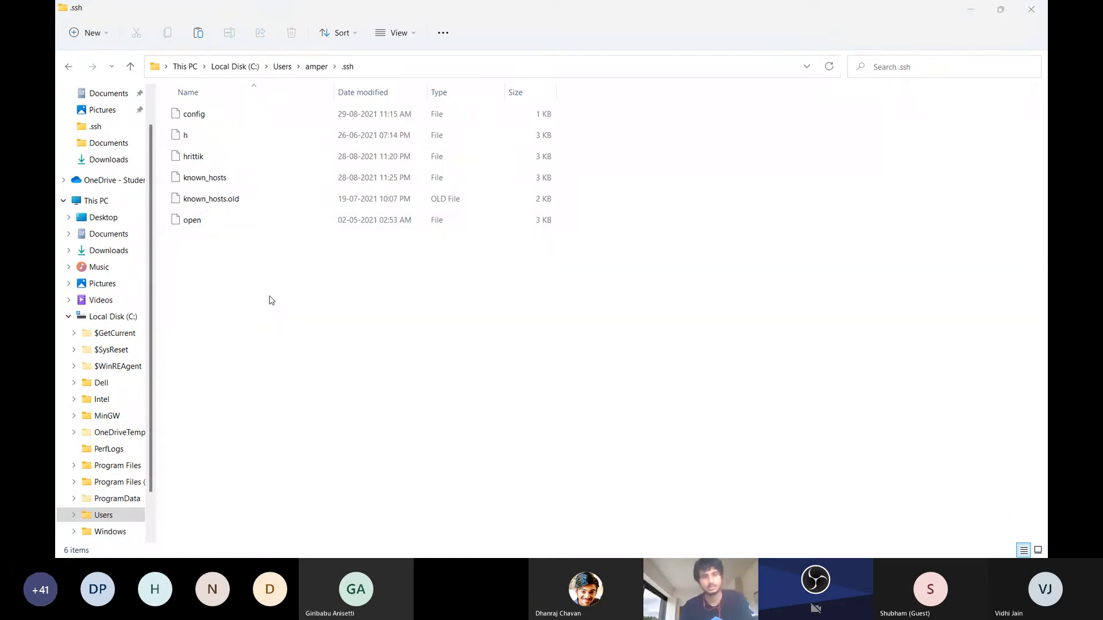
left_click(268, 300)
key("ctrl+v")
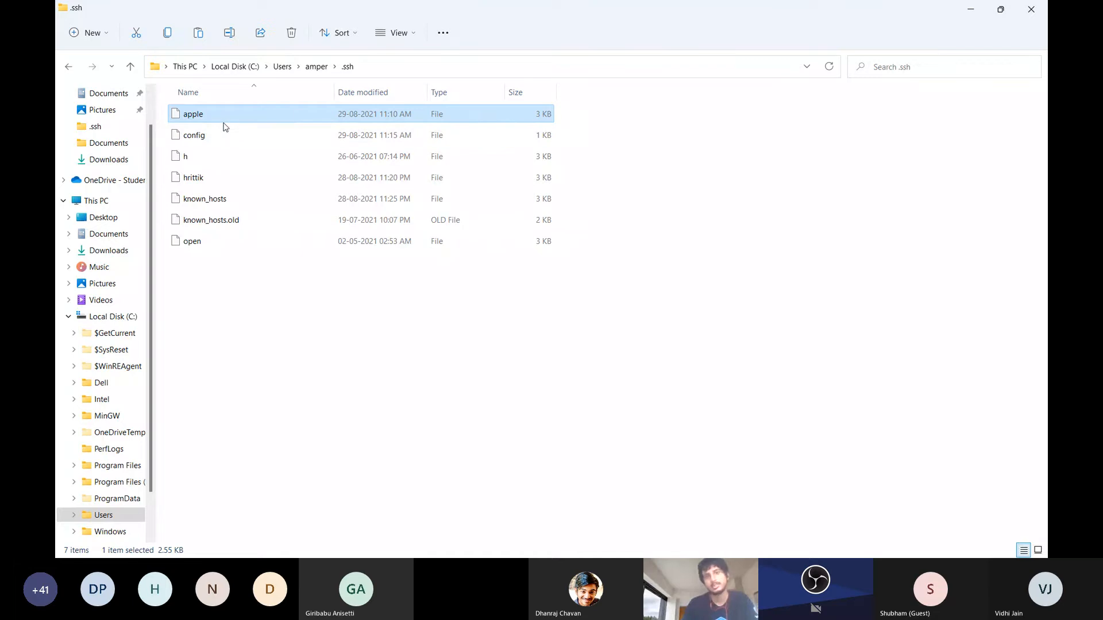
Return to the SSH config, replace the input_key placeholder on the IdentityFile line with apple, and maximize the editor window
left_click(975, 7)
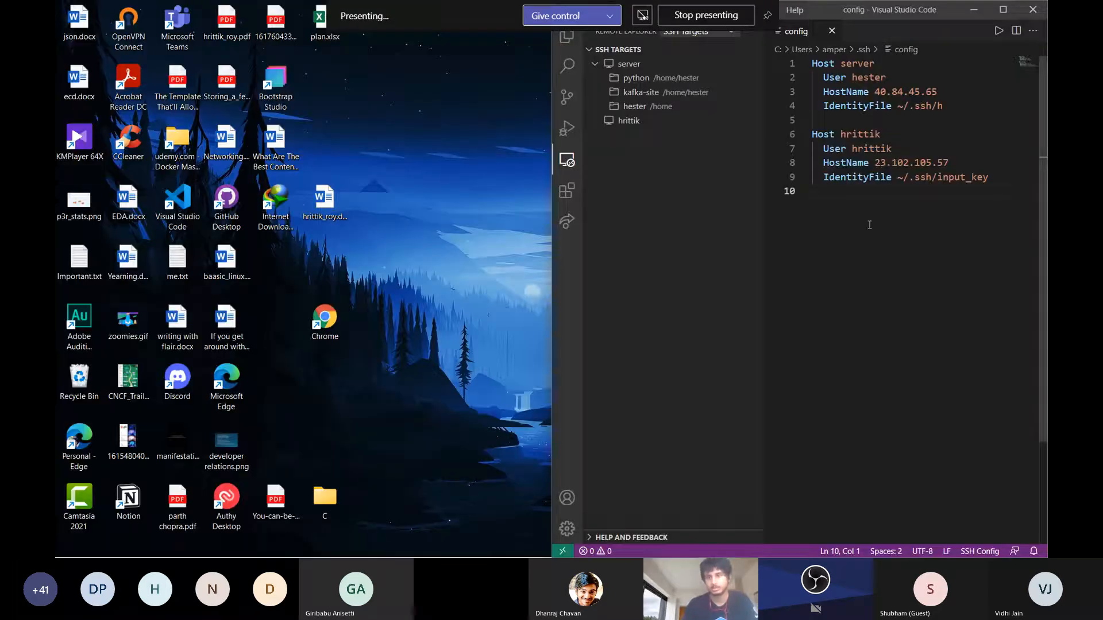
left_click(999, 180)
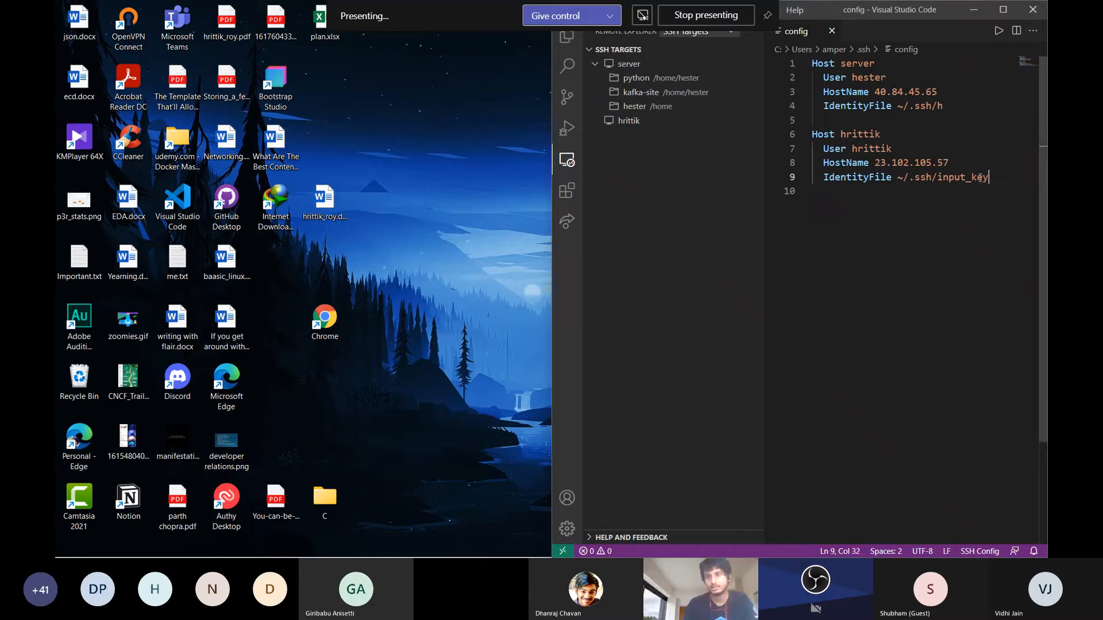
left_click_drag(980, 178, 939, 178)
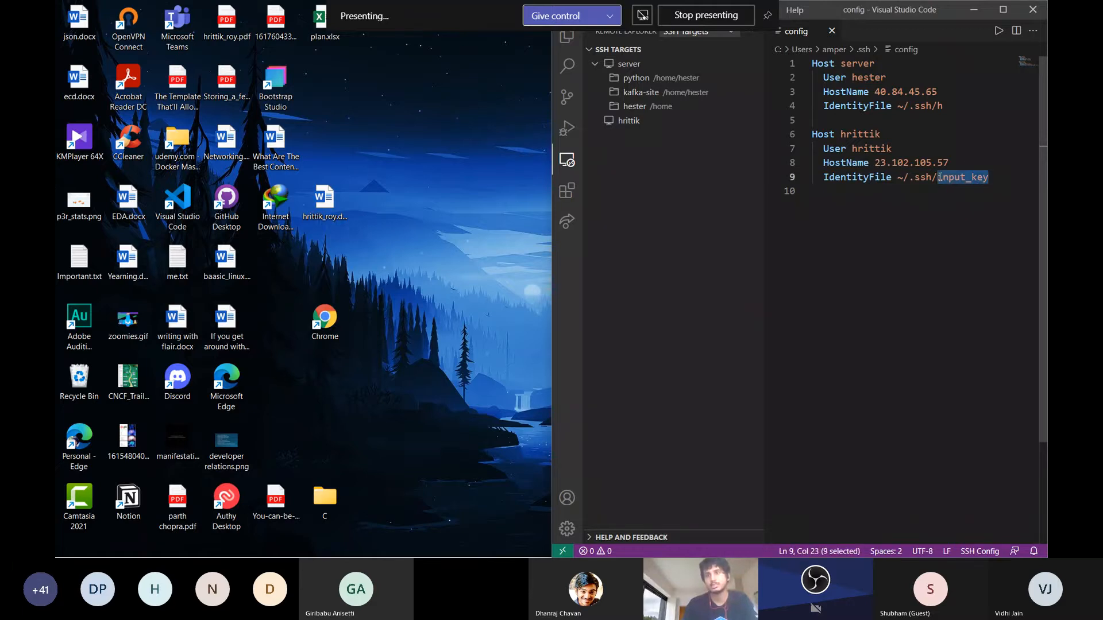
type("apple")
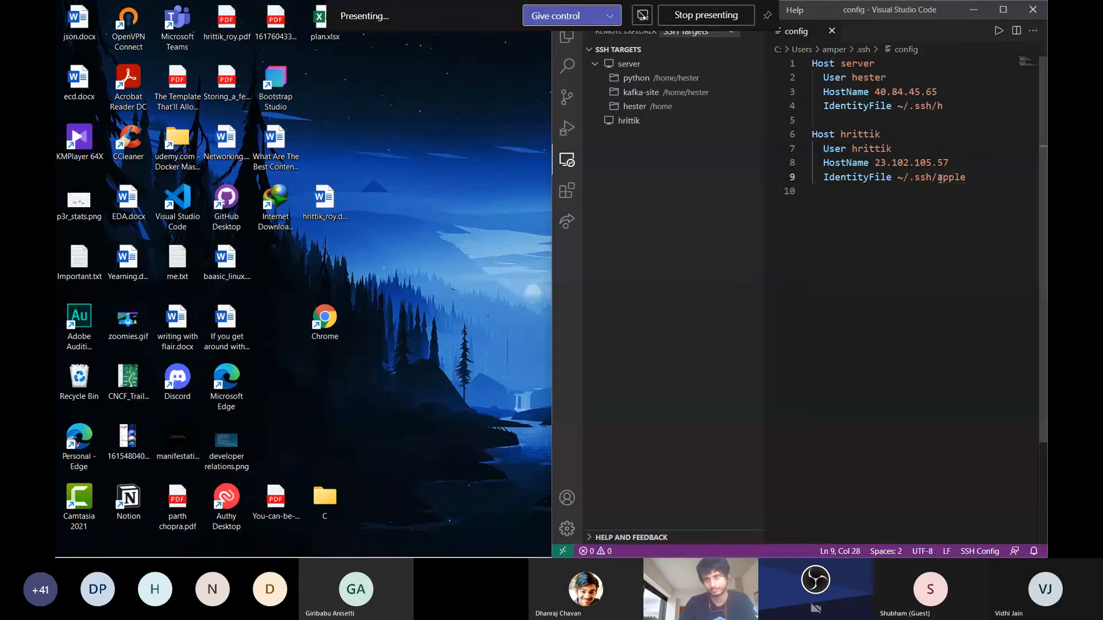
left_click(940, 179)
left_click(1004, 10)
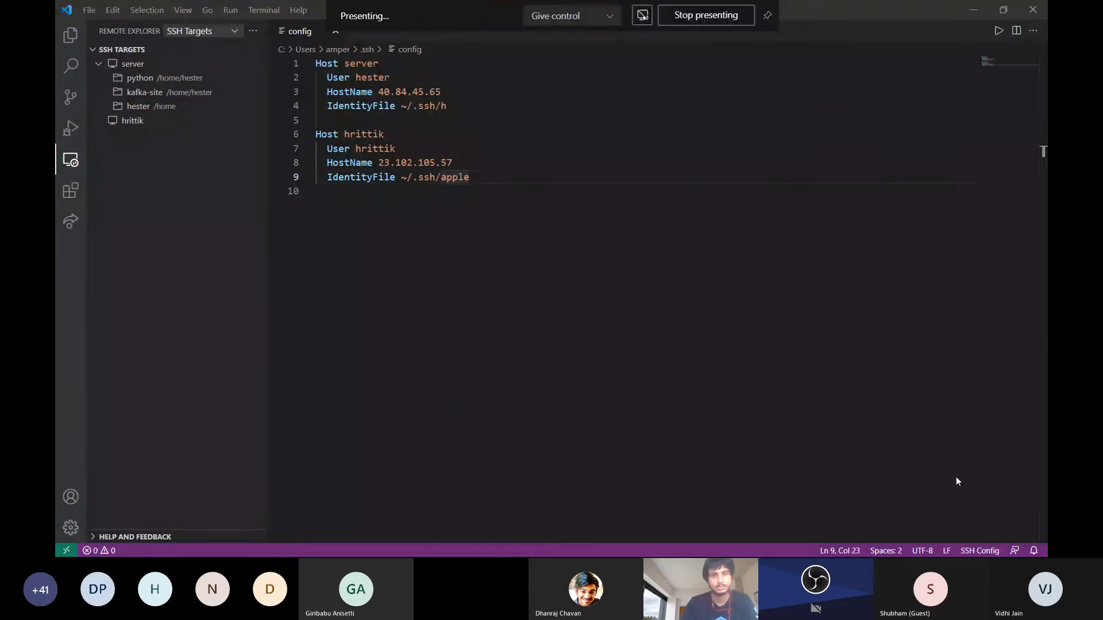
Switch to Microsoft Teams to read the newest meeting chat messages, and return to the SSH config in Visual Studio Code
left_click(942, 500)
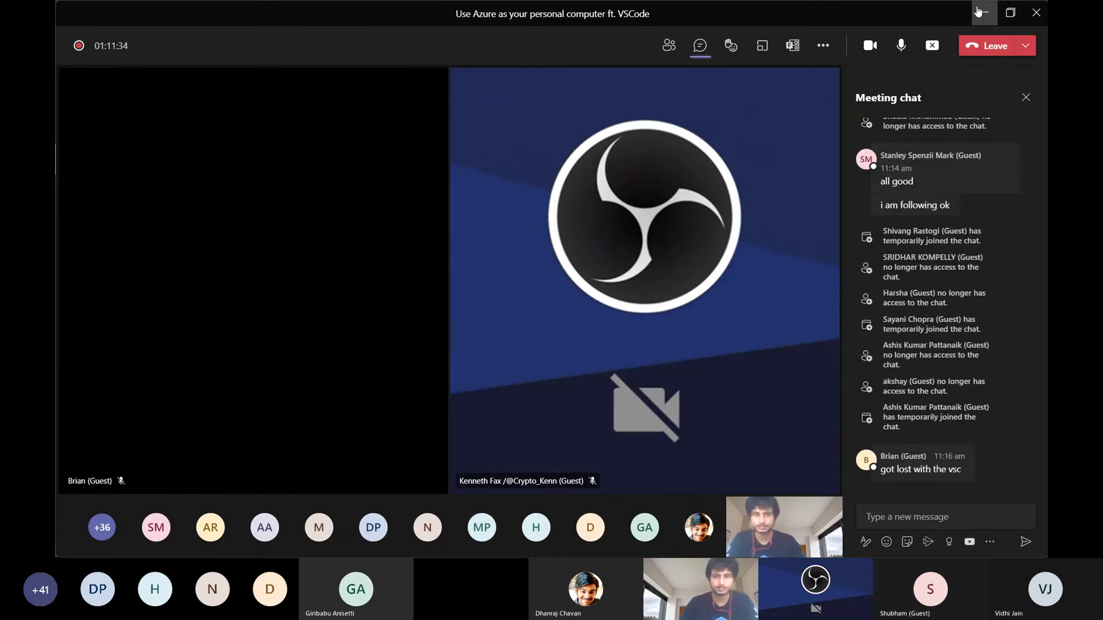
left_click(982, 12)
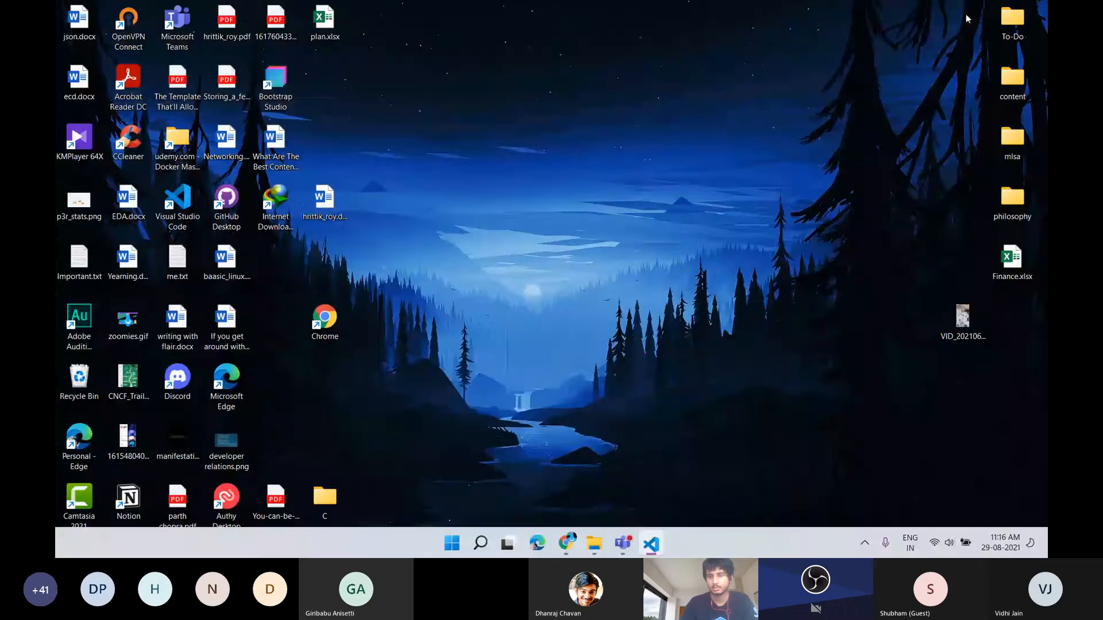
key("super+Tab")
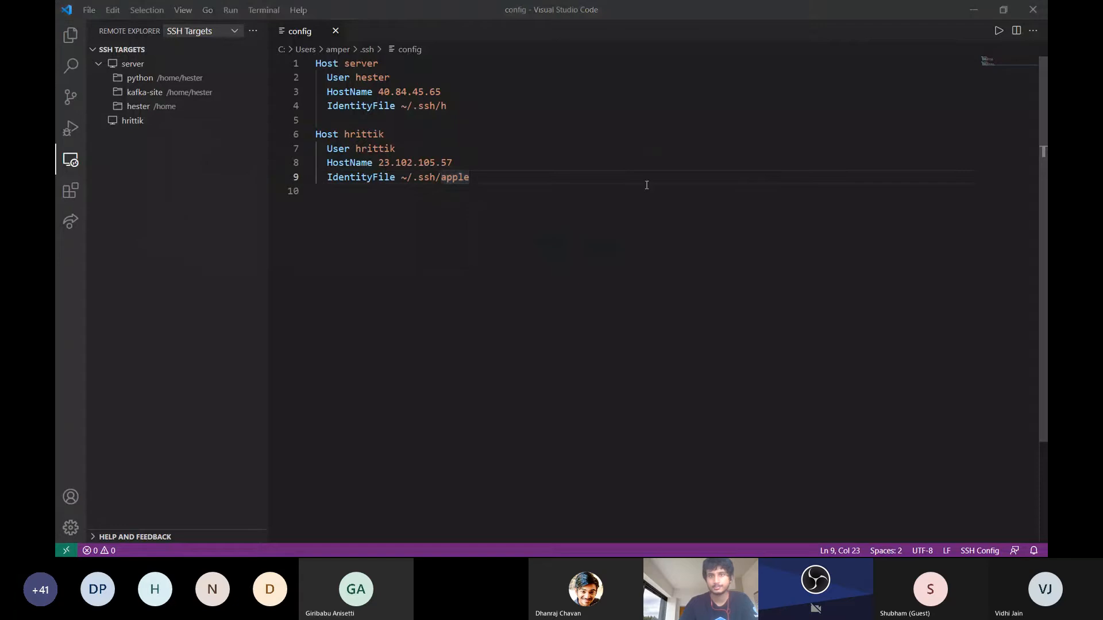
key("alt+Tab")
key("alt+Tab")
key("alt+Tab")
key("alt+Tab")
key("alt+Tab")
key("alt+Tab")
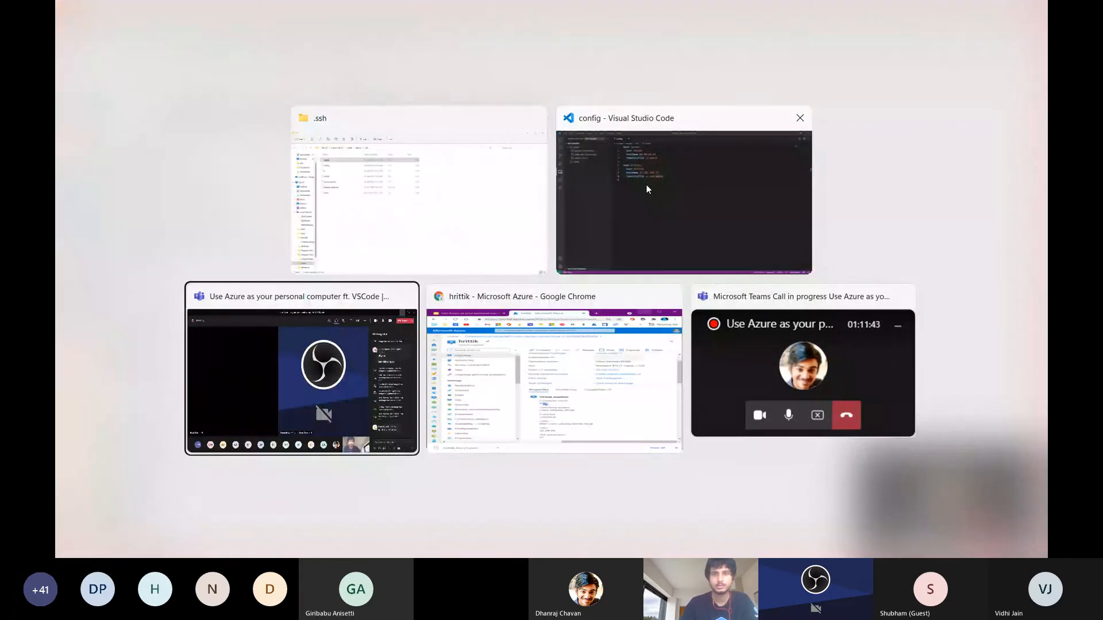
key("alt+Tab")
key("alt+Tab")
key("alt+Tab")
key("alt+Tab")
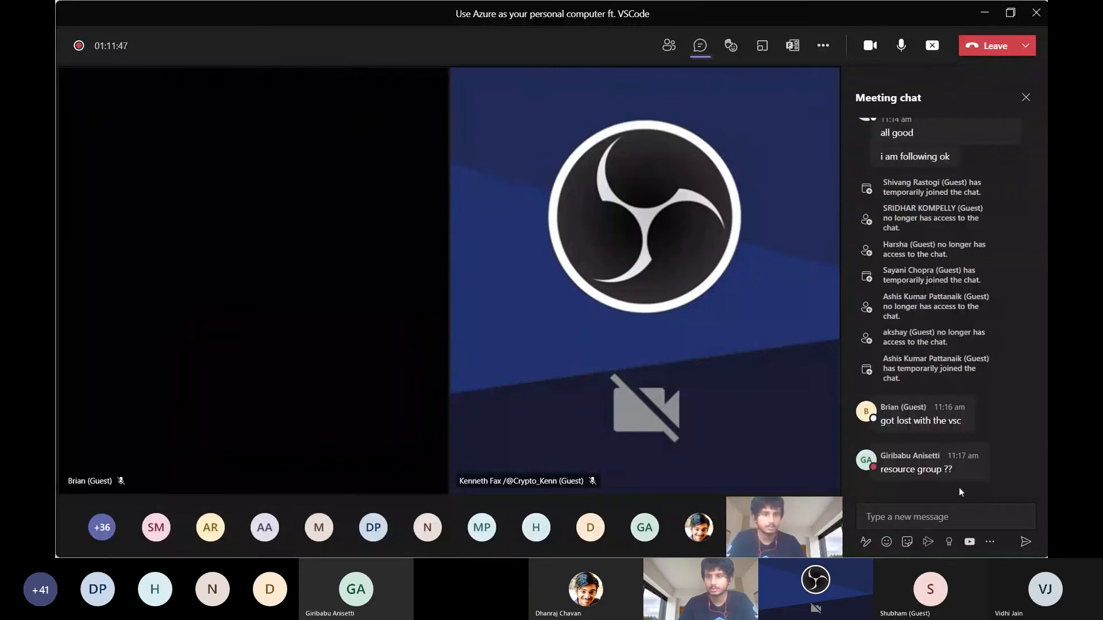
mouse_move(959, 424)
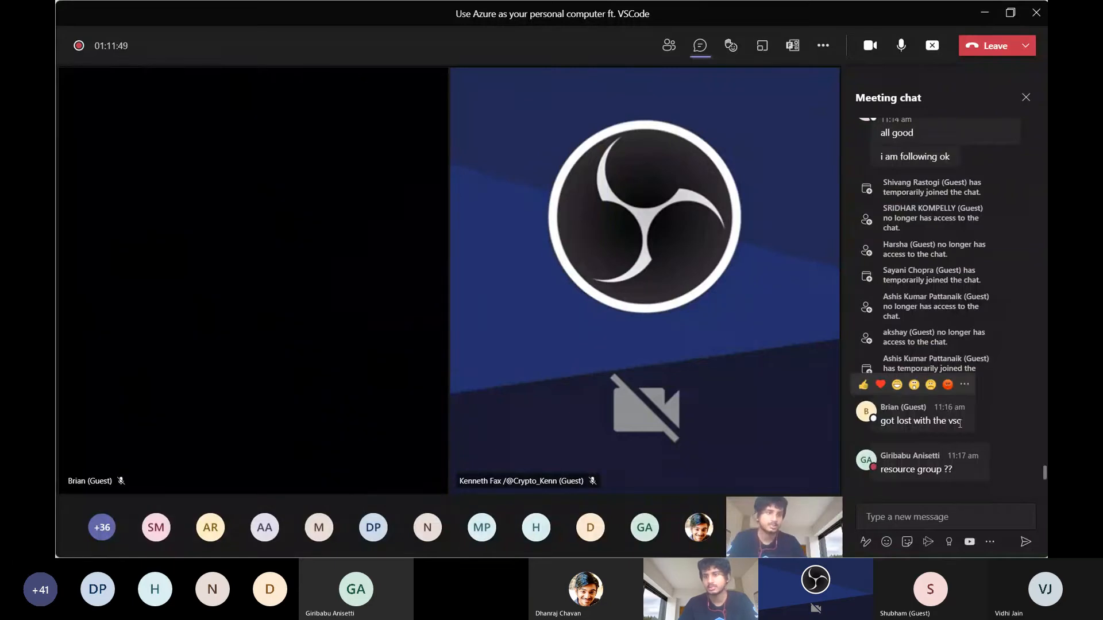
key("alt+Tab")
key("alt+Tab")
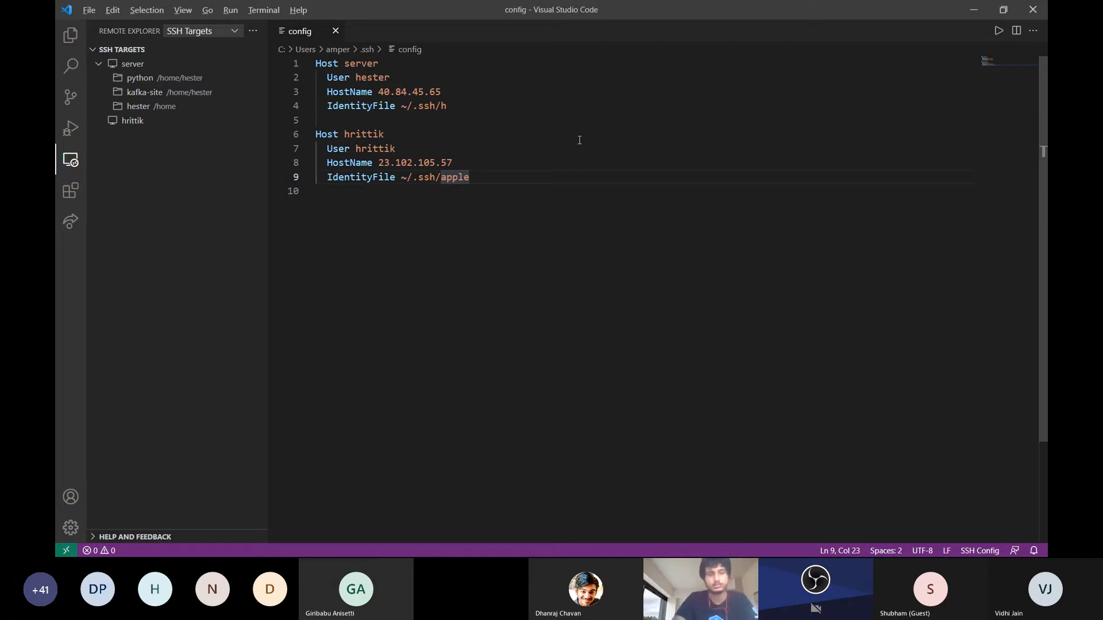
key("alt+Tab")
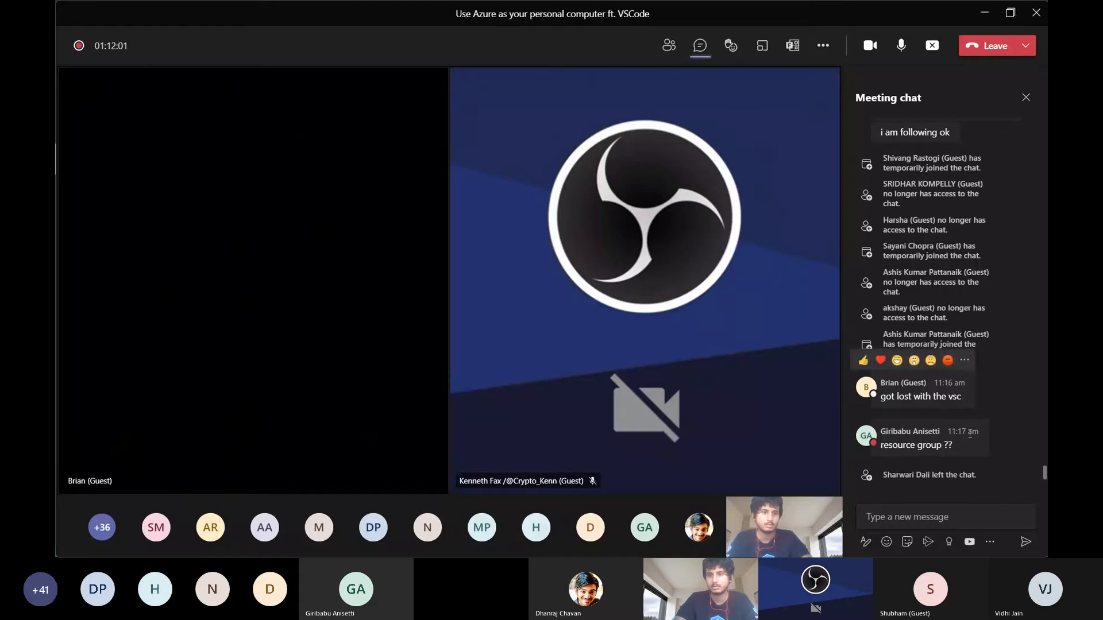
key("alt+Tab")
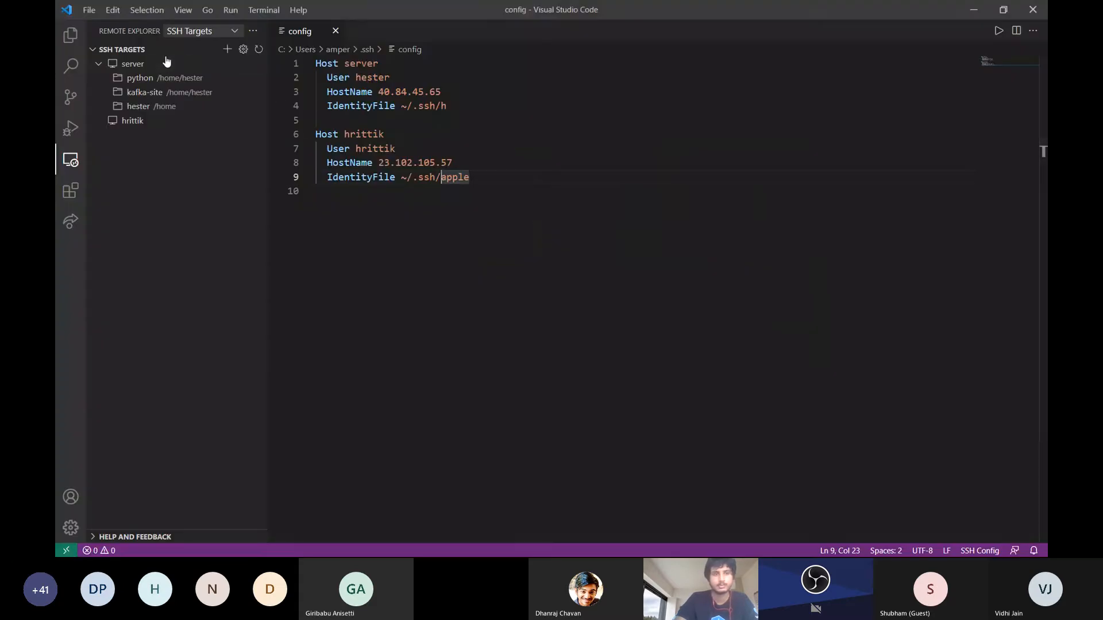
Collapse the server entry in the SSH targets and highlight the second entry's Host value in the config file
left_click(101, 69)
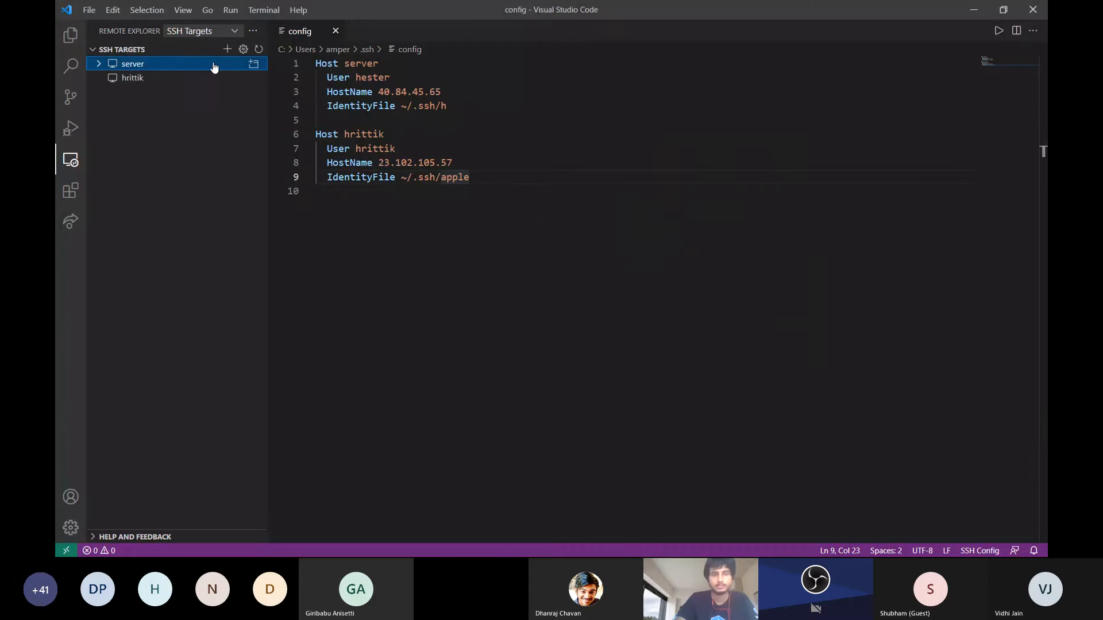
left_click(494, 190)
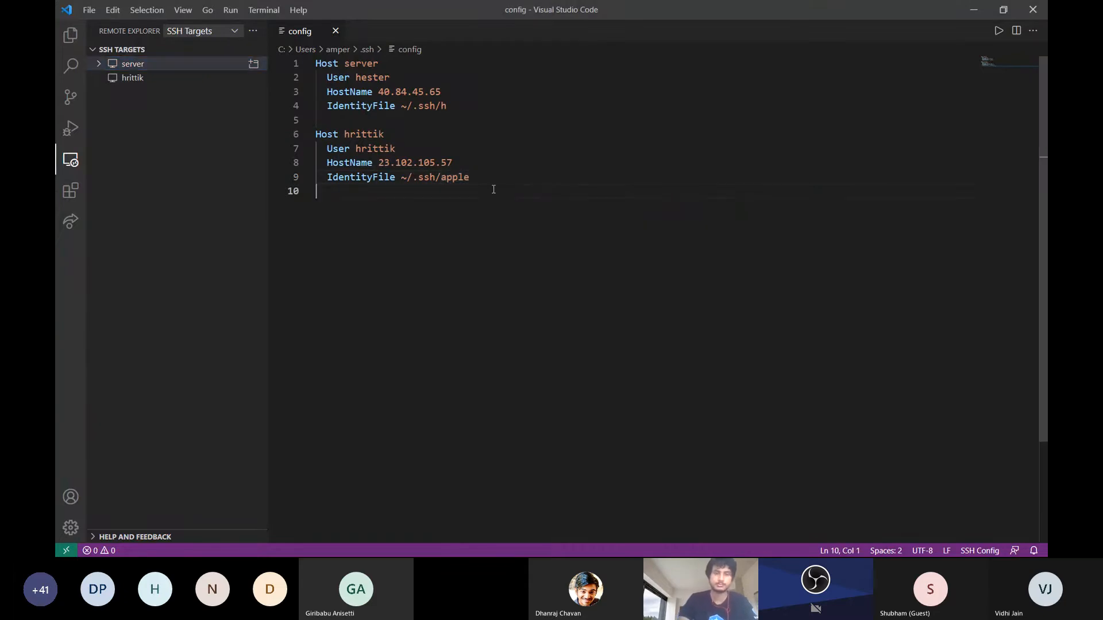
double_click(358, 136)
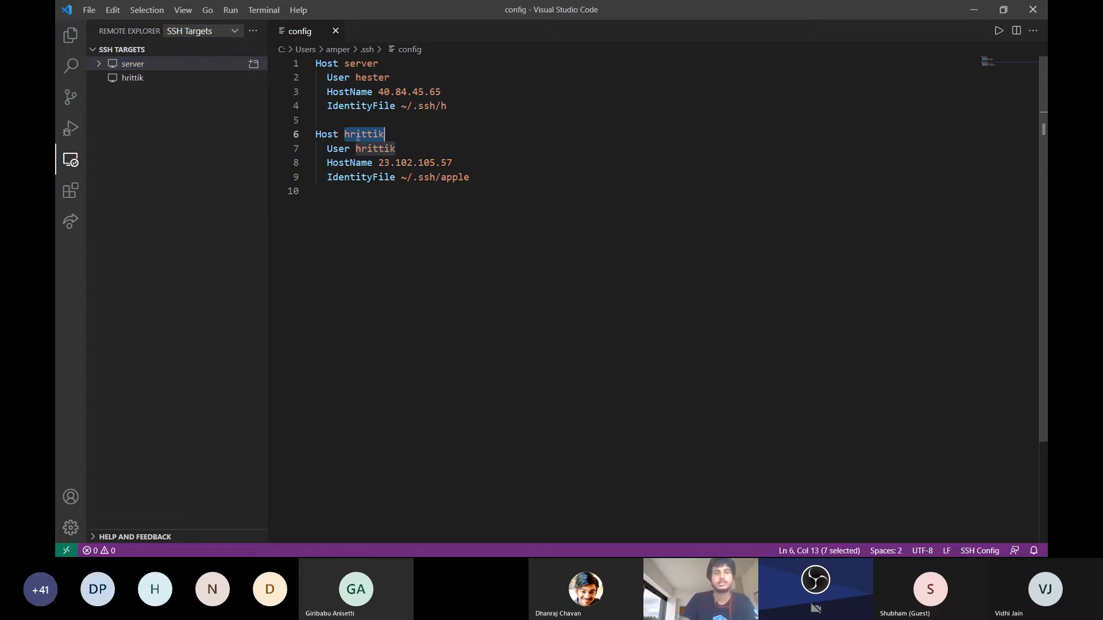
Switch to the Azure portal to examine the virtual machine's overview details and settings, and return to the SSH config
key("alt+Tab")
key("alt+Tab")
key("alt+Tab")
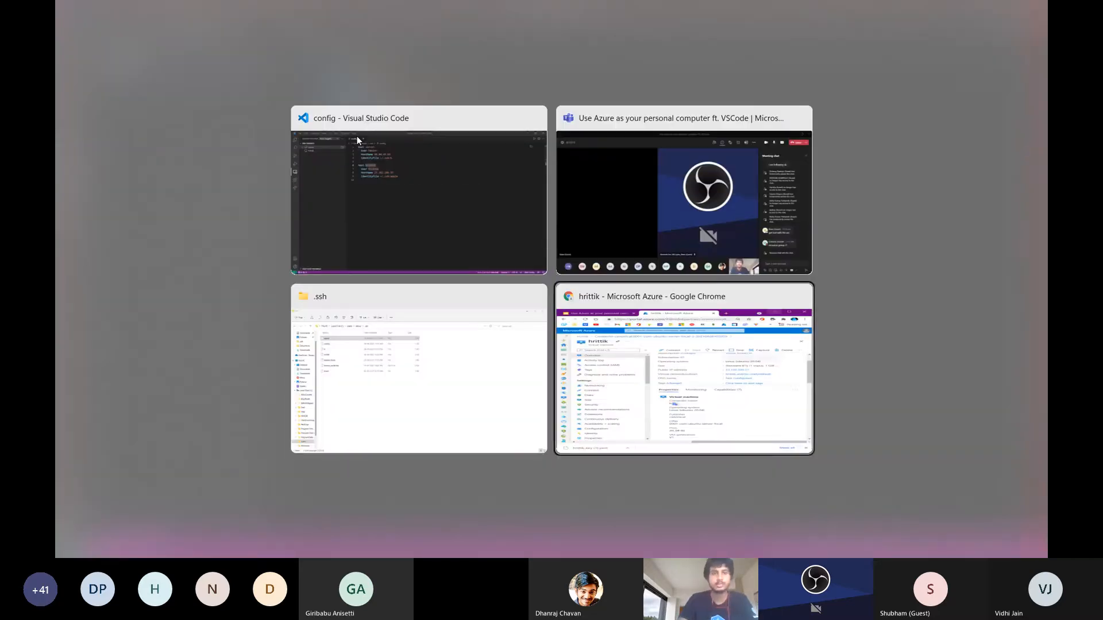
key("alt+Tab")
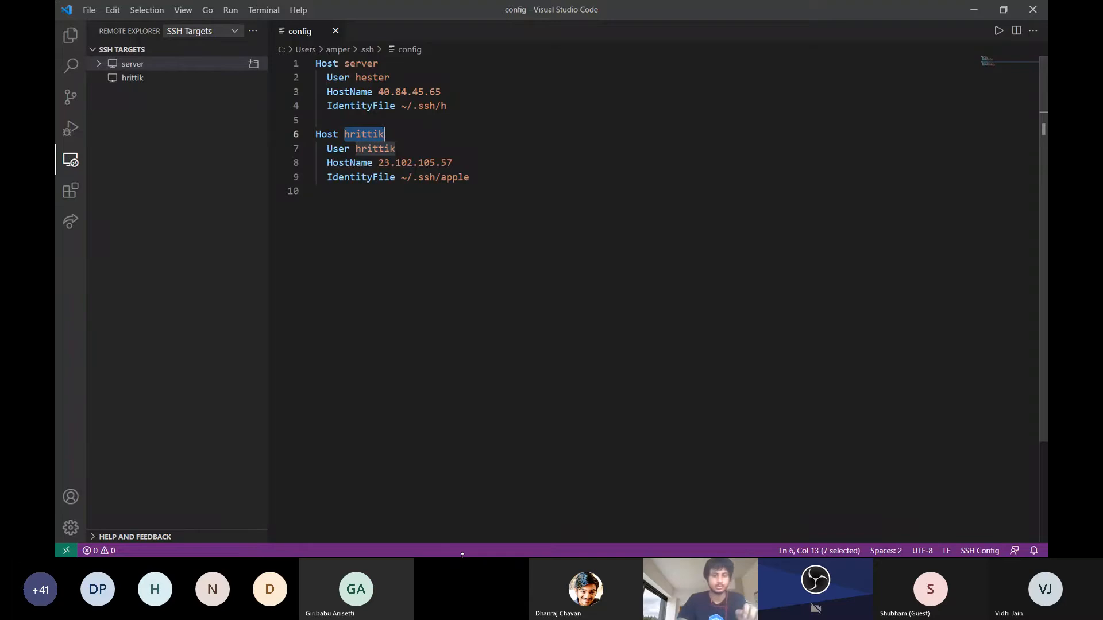
key("alt+Tab")
key("alt+Tab")
key("alt+Tab")
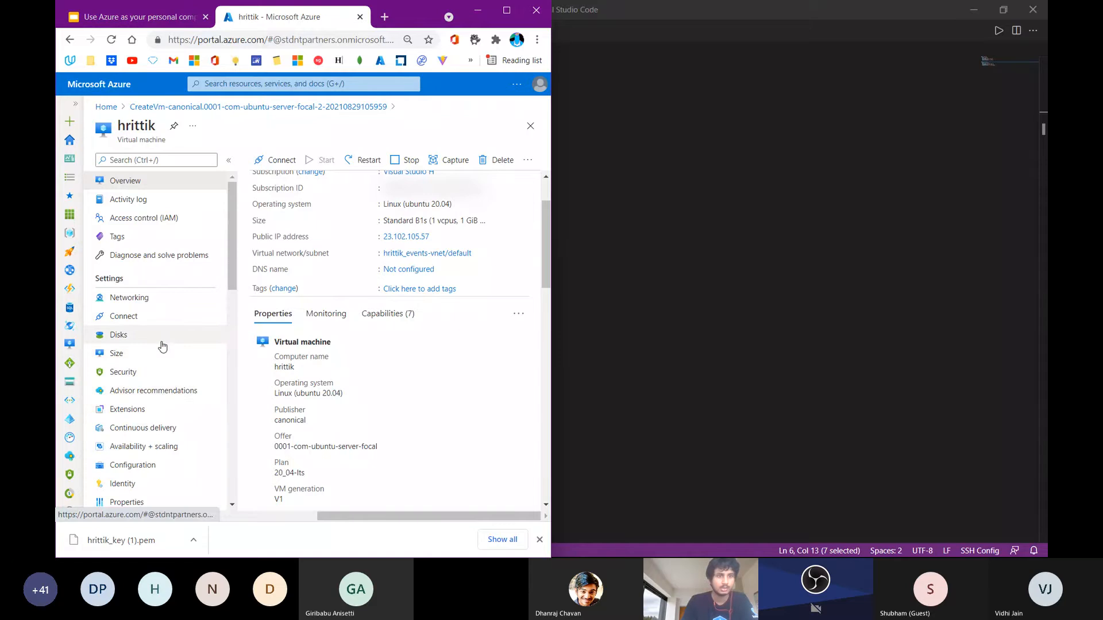
scroll(161, 344, "down", 2)
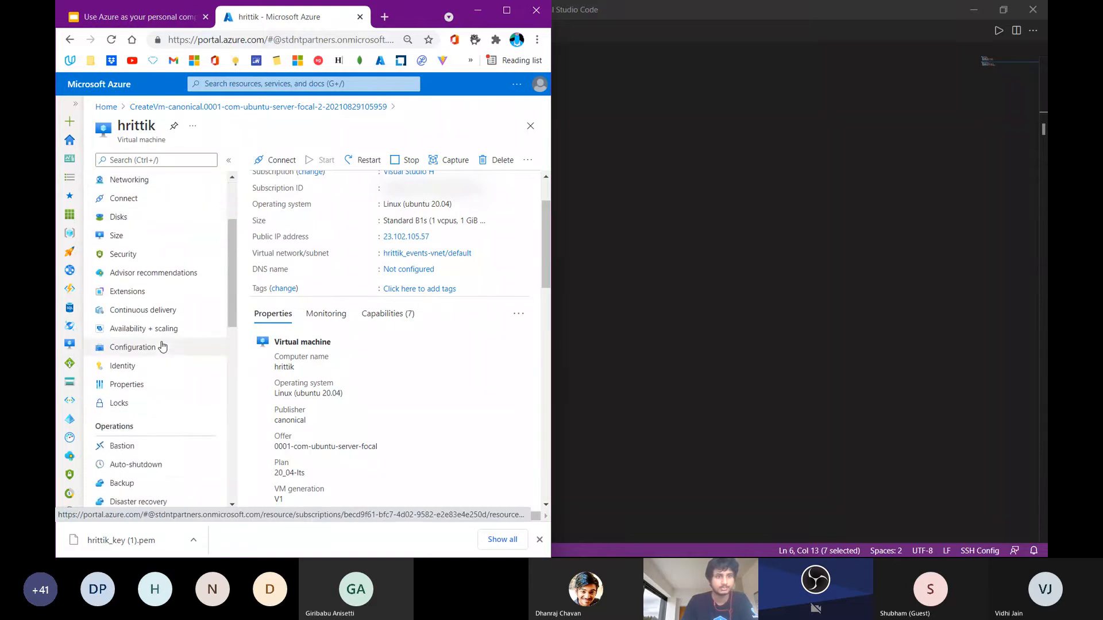
scroll(161, 344, "up", 2)
scroll(335, 217, "up", 2)
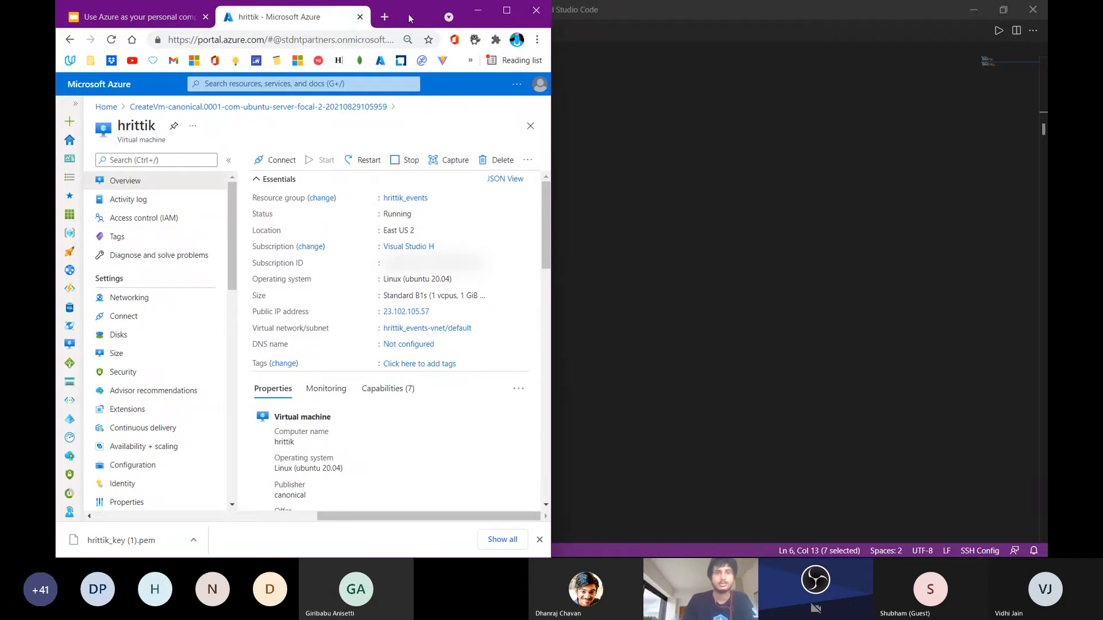
left_click(753, 438)
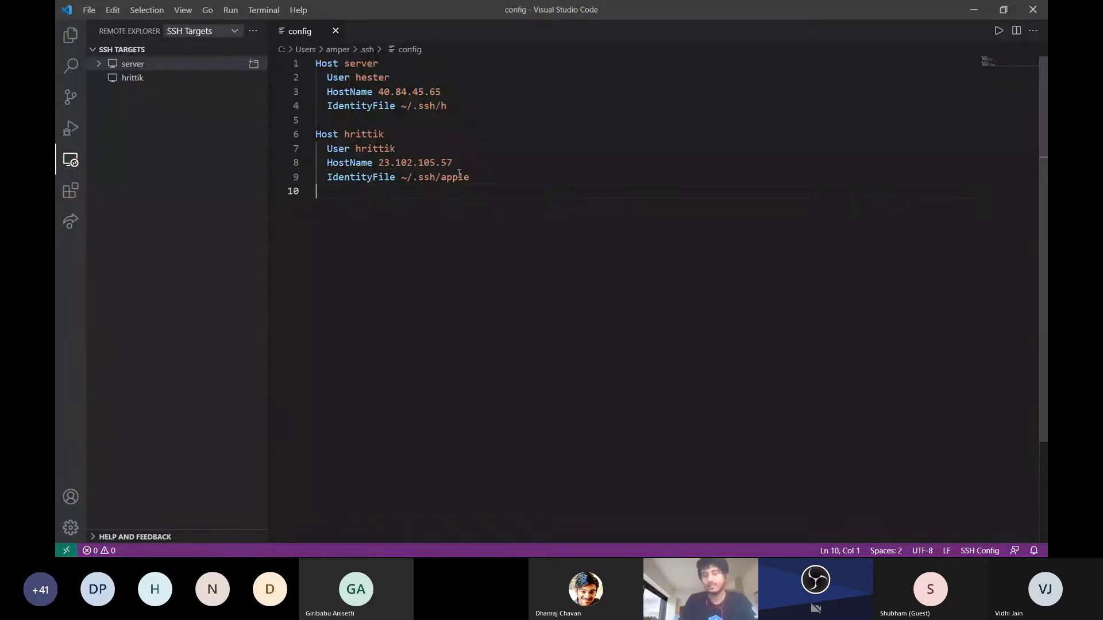
Switch back to the Azure portal, maximize its window, and close the Resource JSON pane
key("alt+Tab")
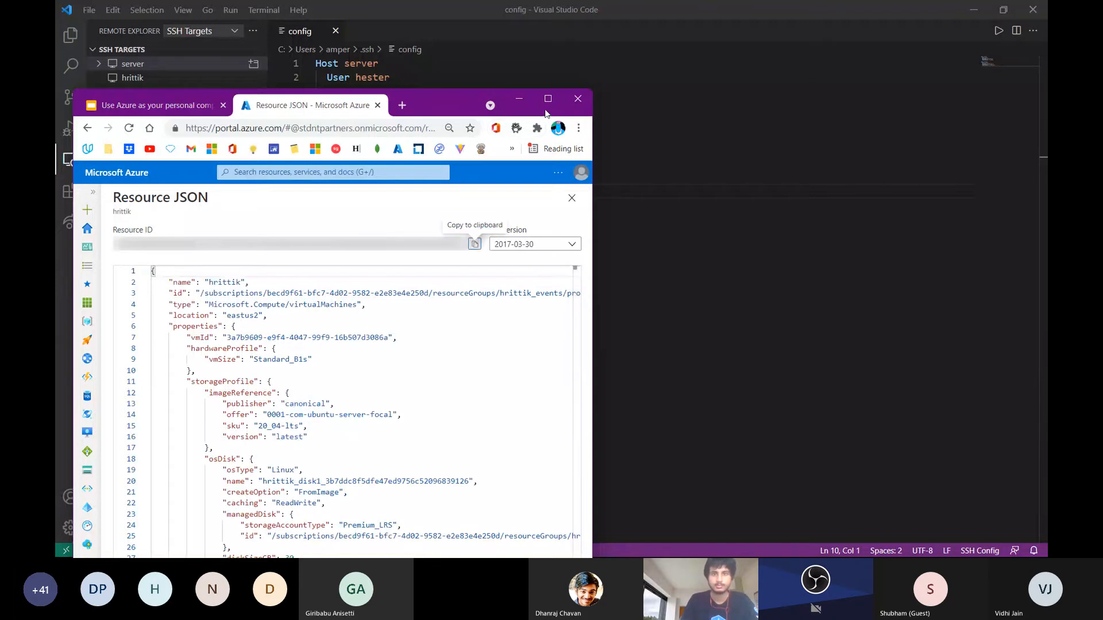
left_click(550, 105)
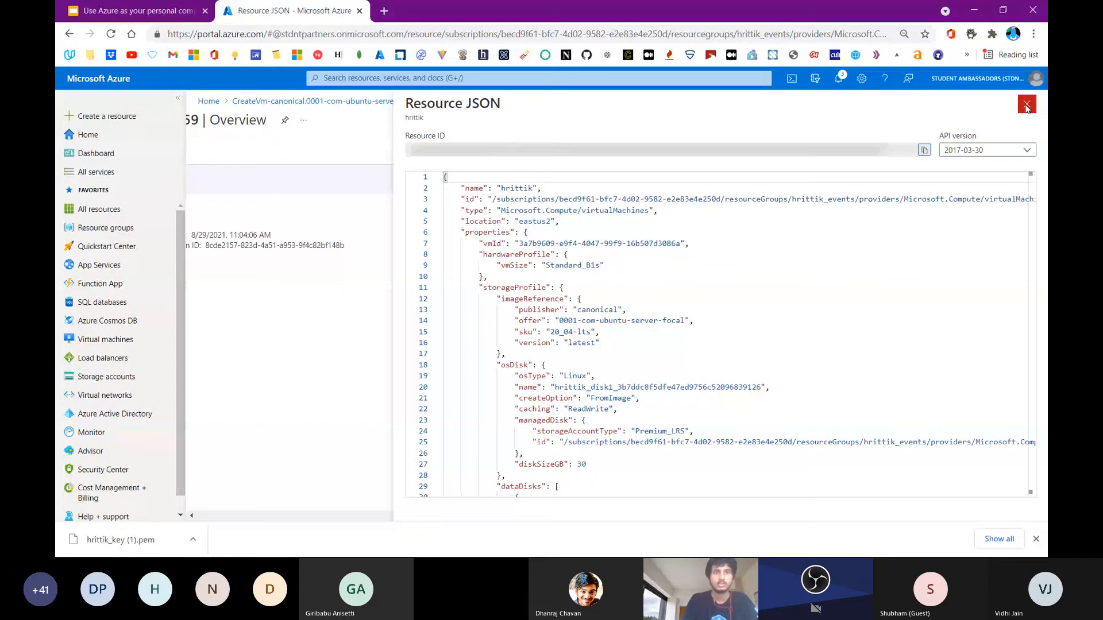
left_click(1027, 105)
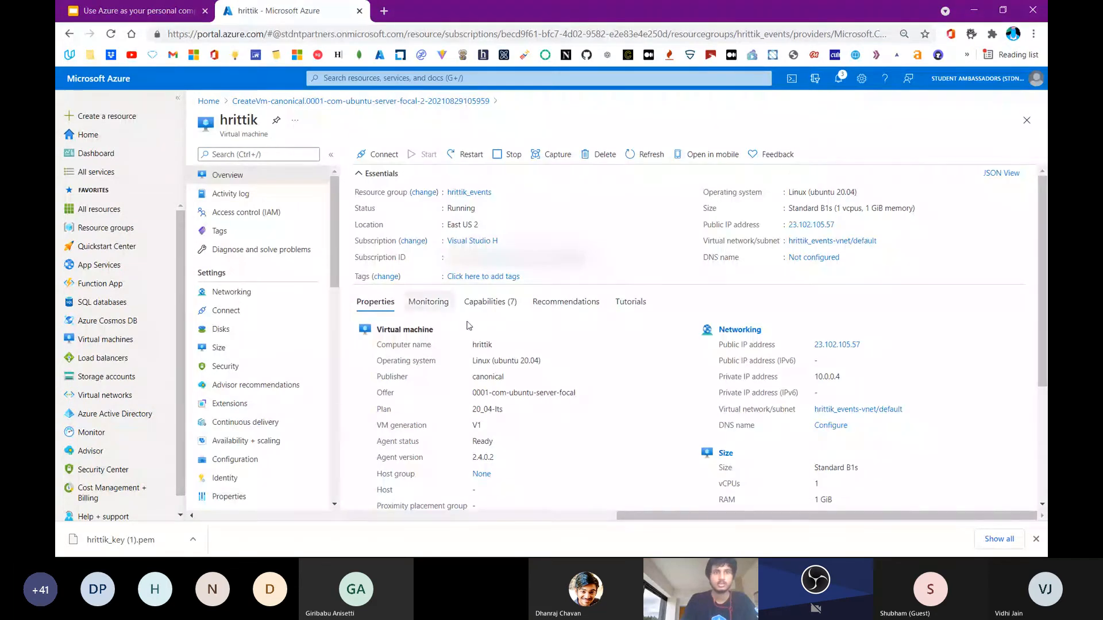
Highlight the virtual machine's computer name in the Azure overview and switch to the SSH config in Visual Studio Code
double_click(483, 344)
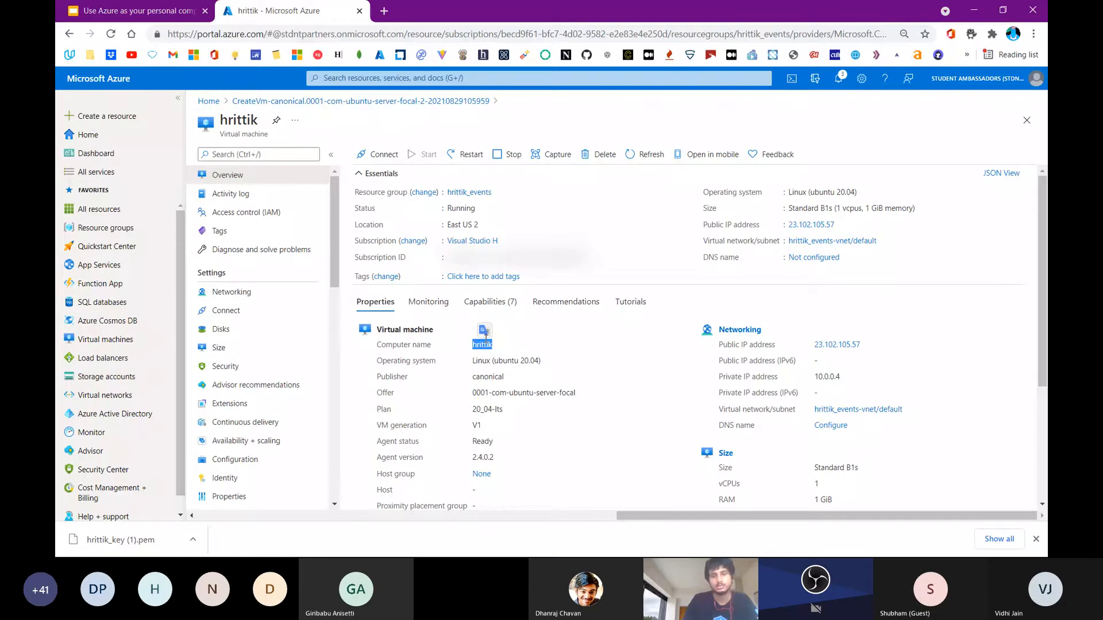
key("Tab")
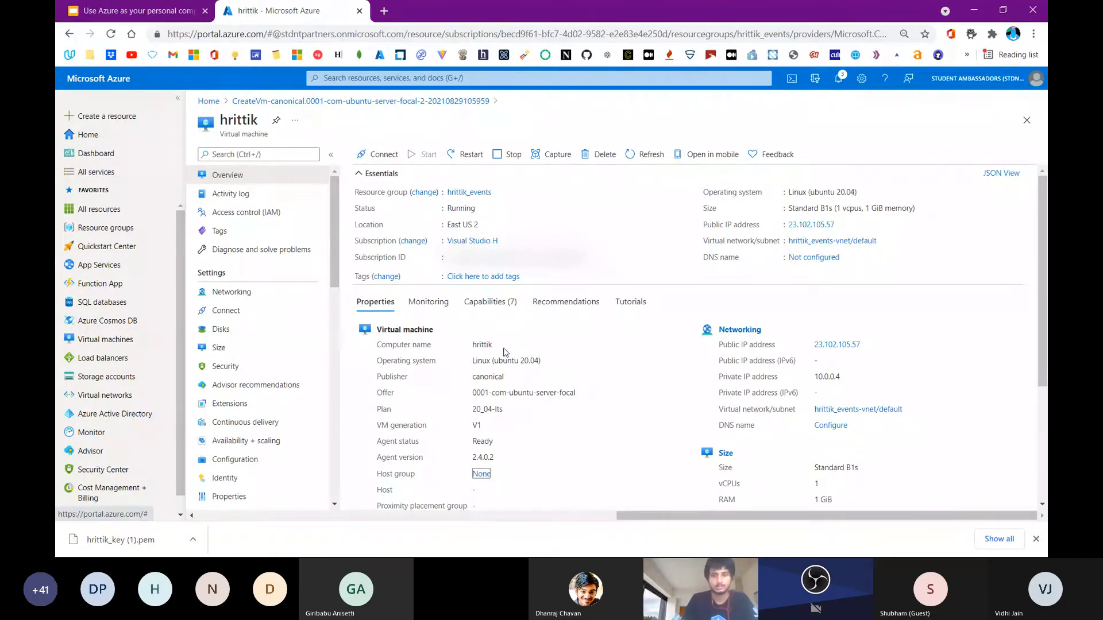
key("alt+Tab")
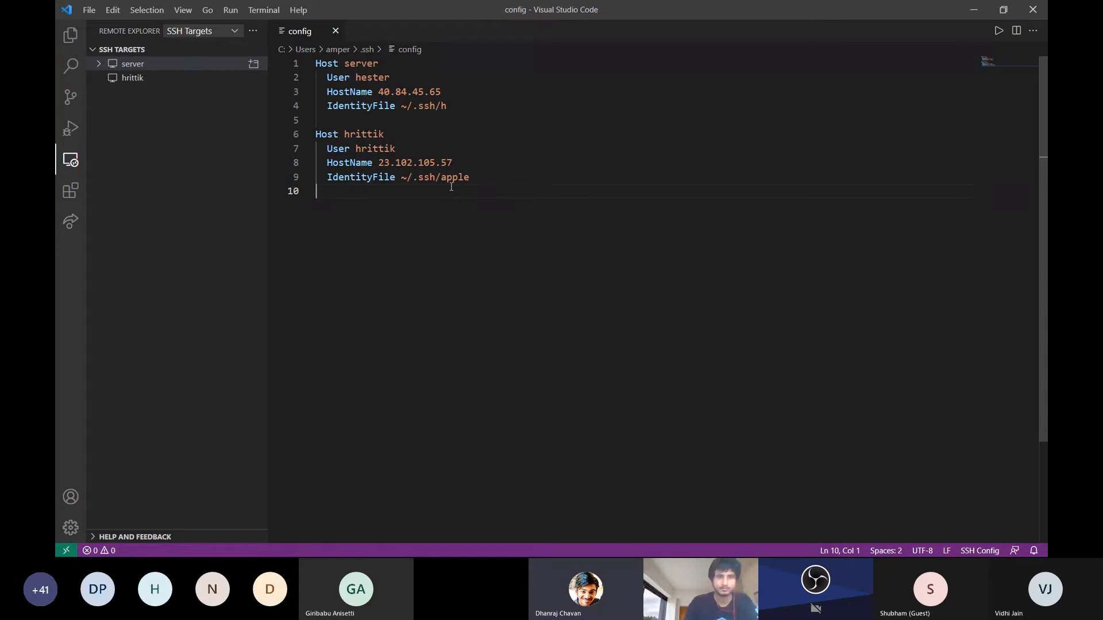
Switch to Microsoft Teams to read the newest meeting chat messages, and return to the second host's HostName line in the SSH config
key("alt+Tab")
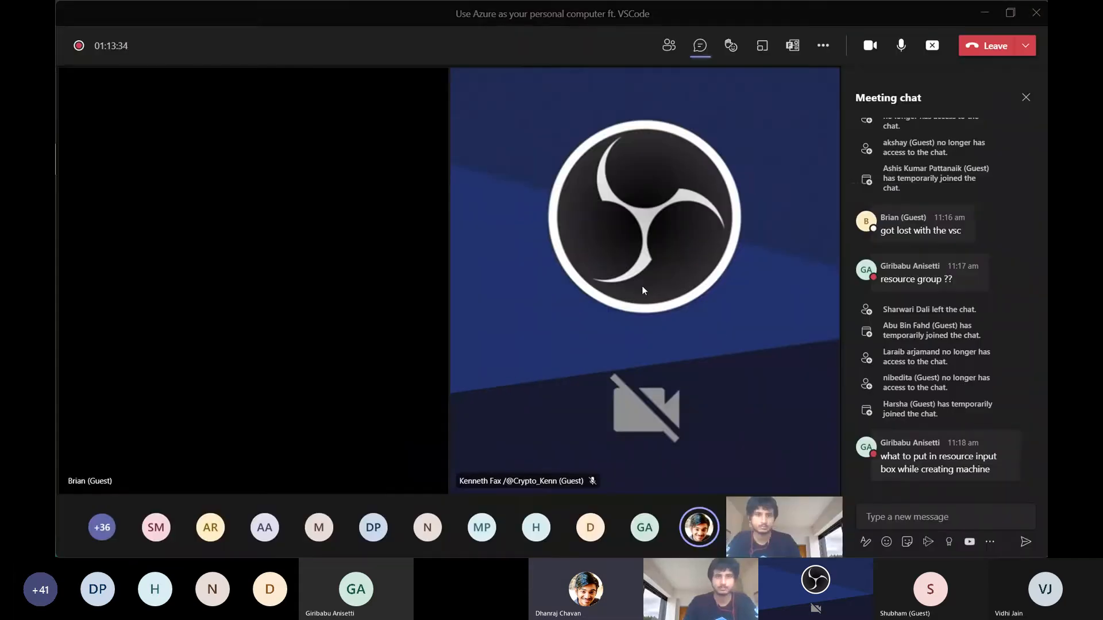
left_click(899, 517)
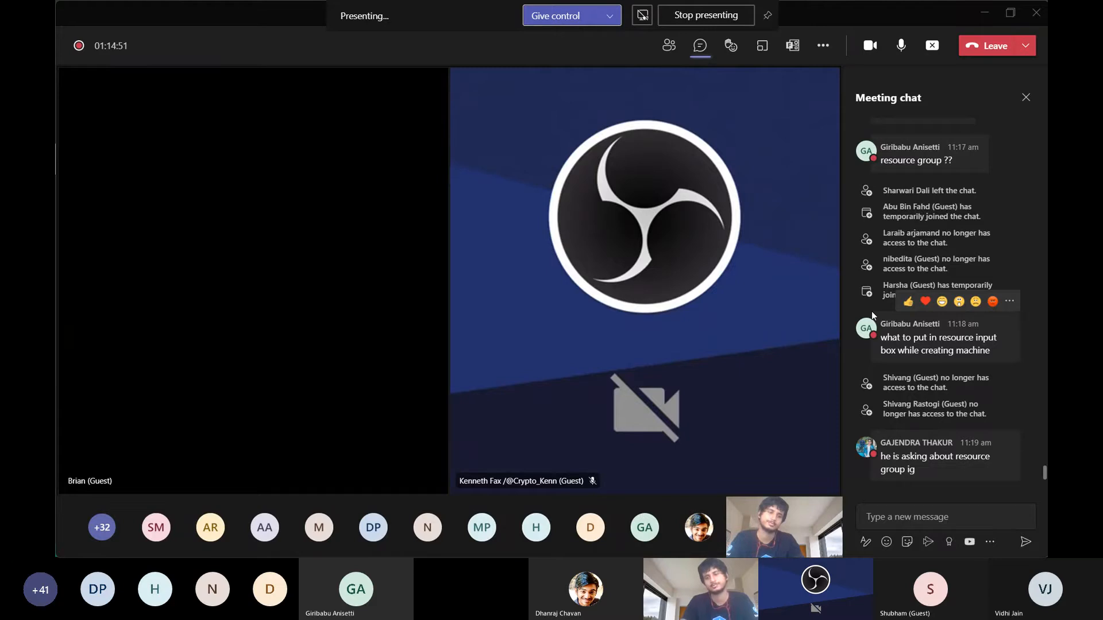
left_click(983, 21)
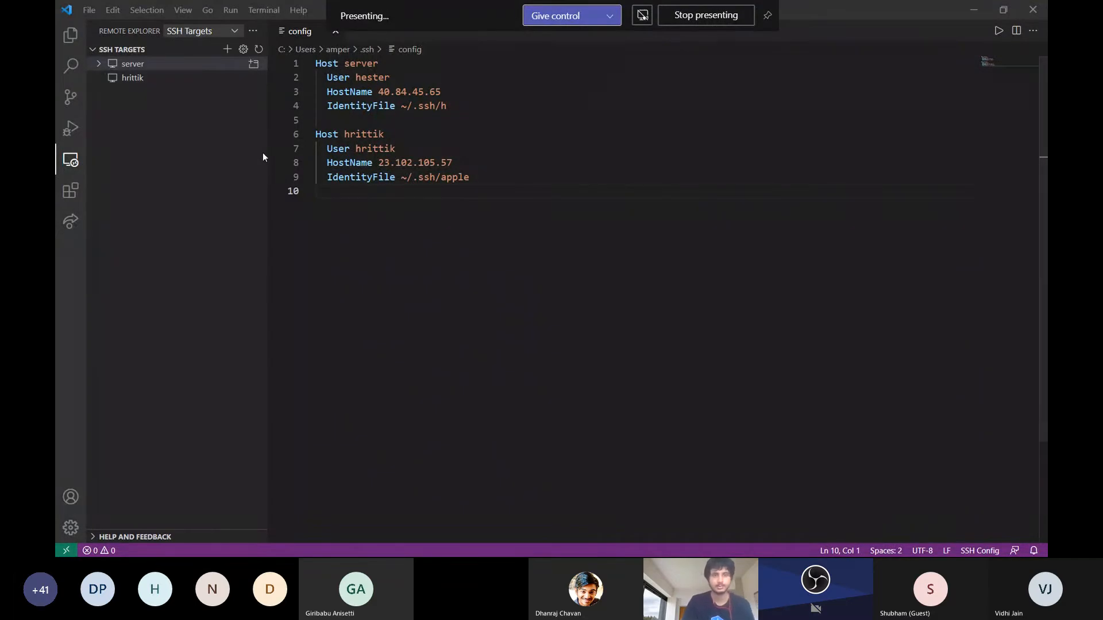
left_click(373, 167)
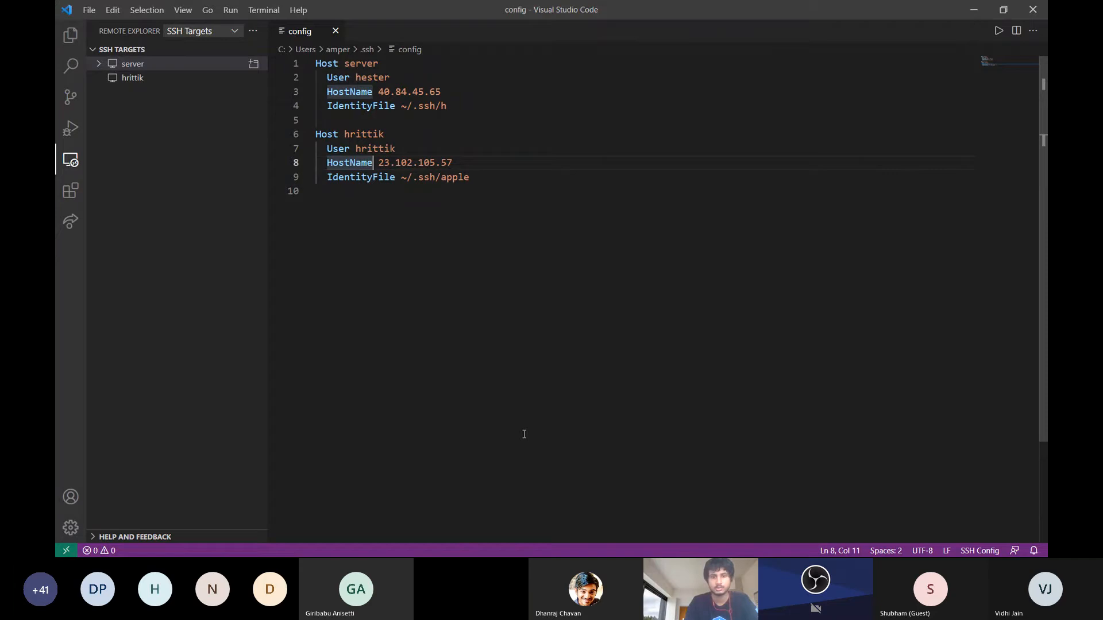
Switch to File Explorer's .ssh folder, show its full path, and highlight the part after C:\Users\
key("super")
left_click(592, 549)
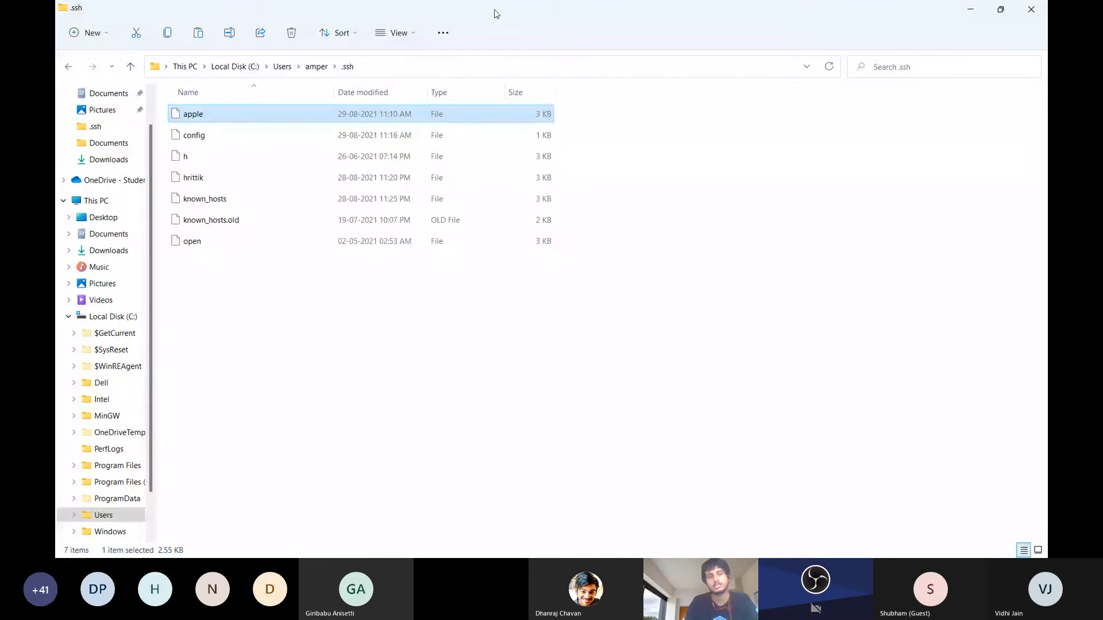
left_click_drag(494, 10, 599, 178)
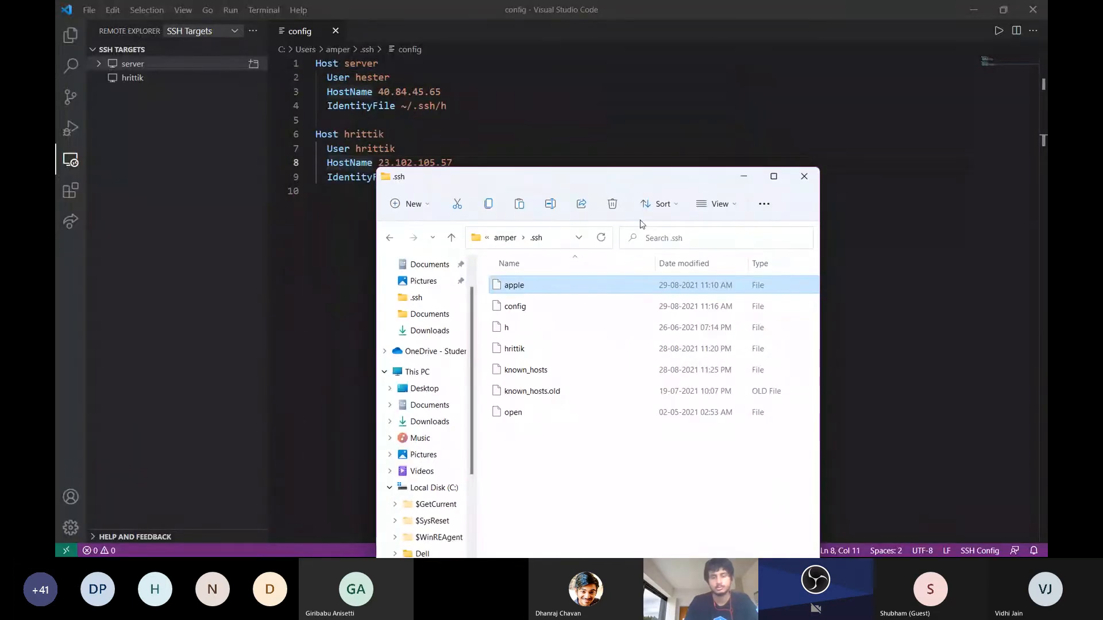
left_click(548, 237)
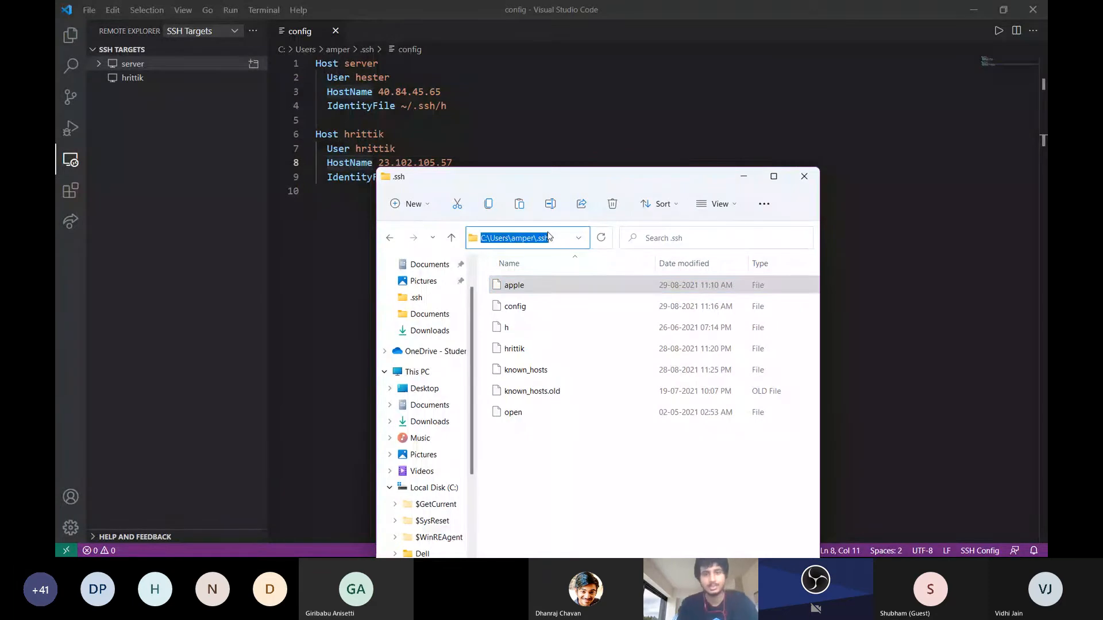
double_click(614, 180)
left_click(314, 64)
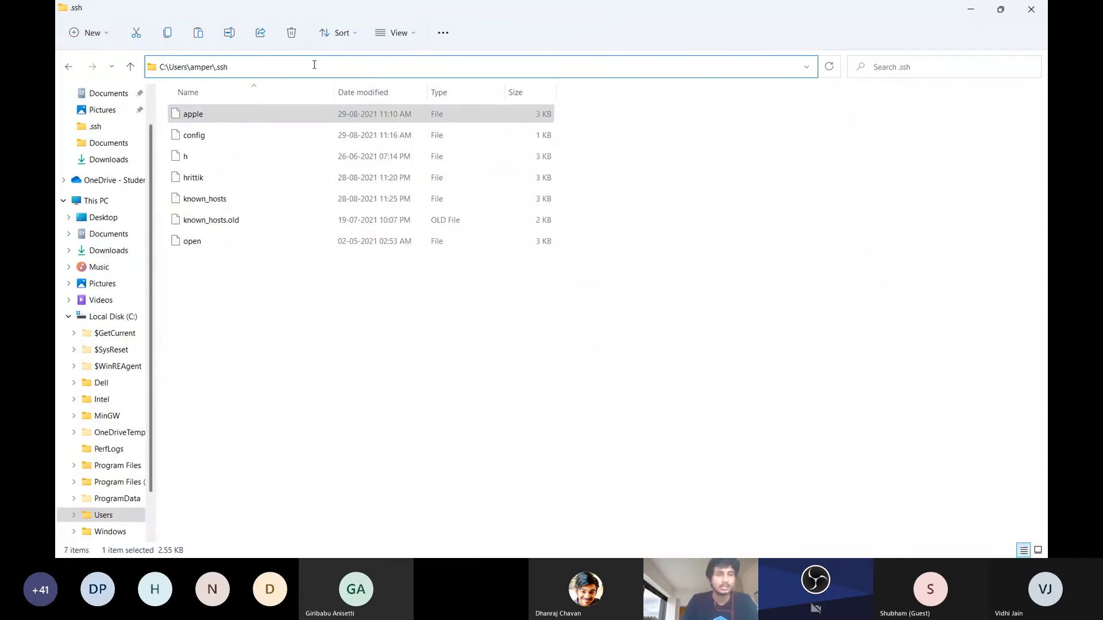
left_click_drag(302, 57, 208, 58)
left_click_drag(208, 58, 192, 69)
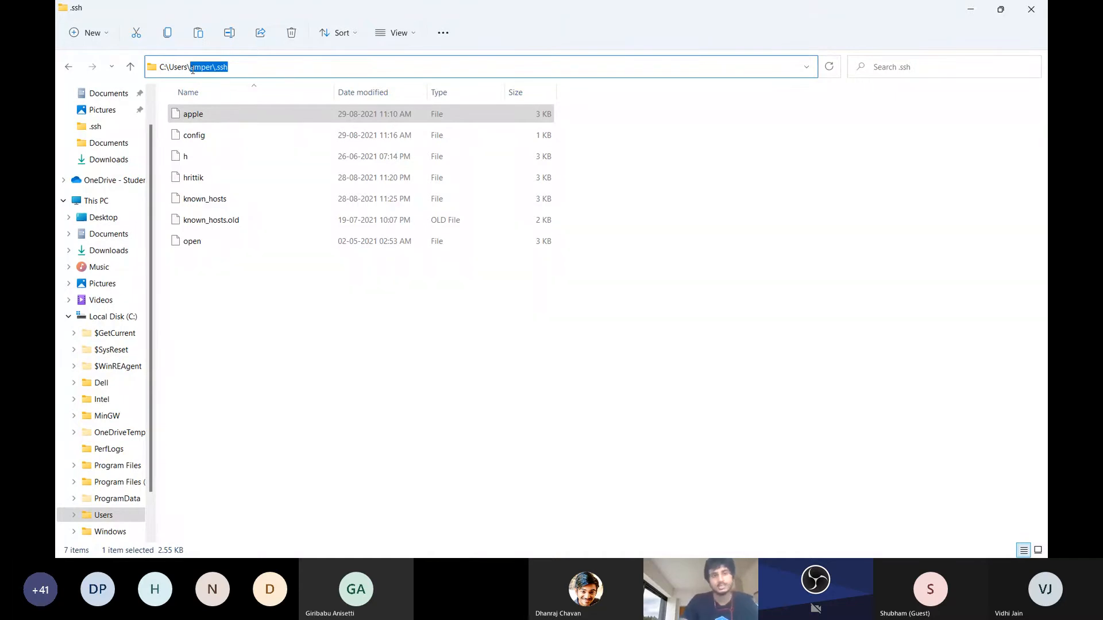
Go up to the C:\Users folder and open the user's home folder containing .ssh
key("BackSpace")
key("Return")
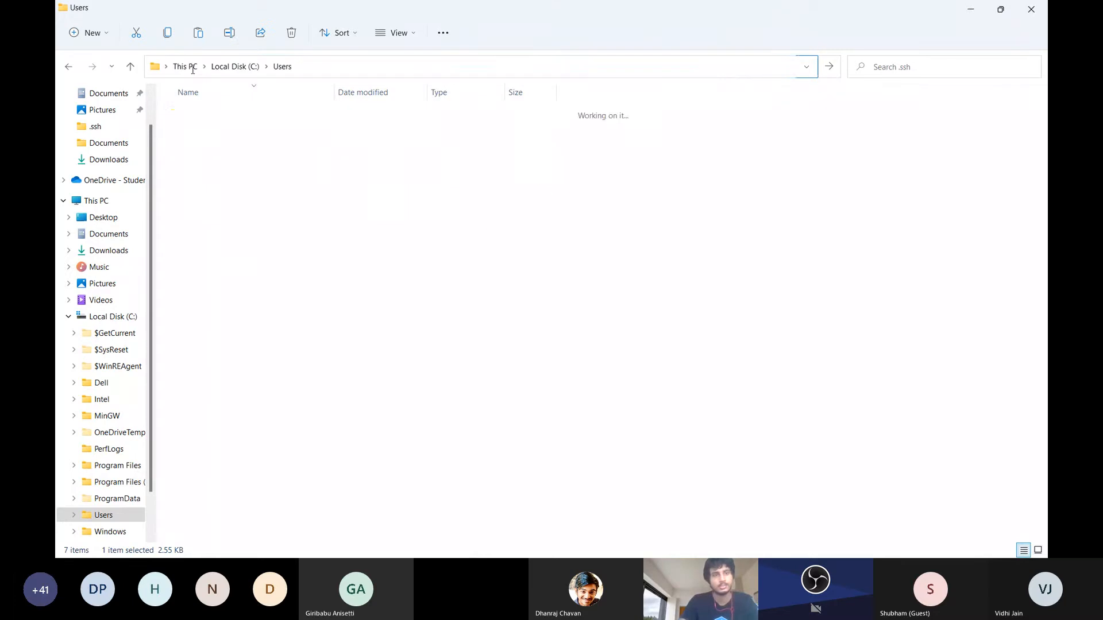
double_click(250, 225)
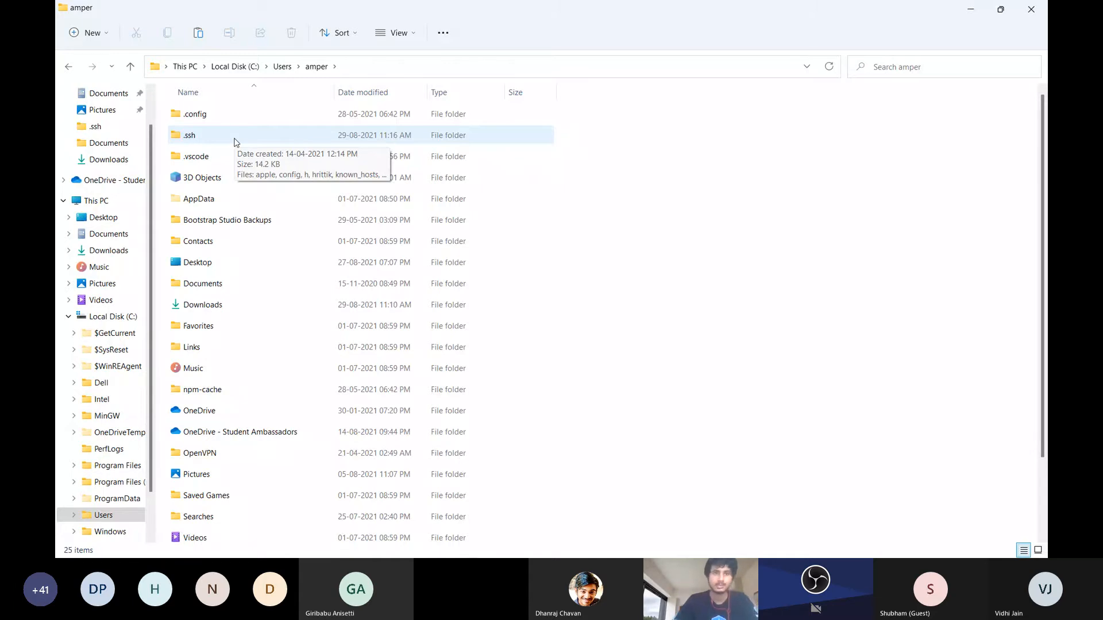
Switch to Visual Studio Code to highlight the second host's IdentityFile path, and return to the home folder in File Explorer
key("alt+Tab")
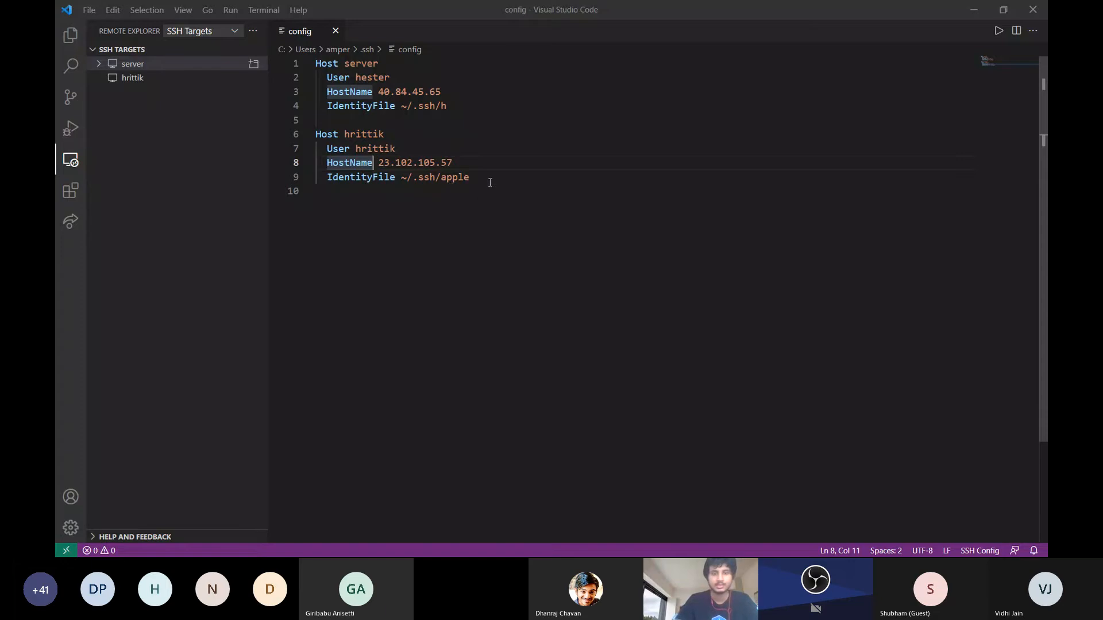
left_click_drag(482, 178, 407, 173)
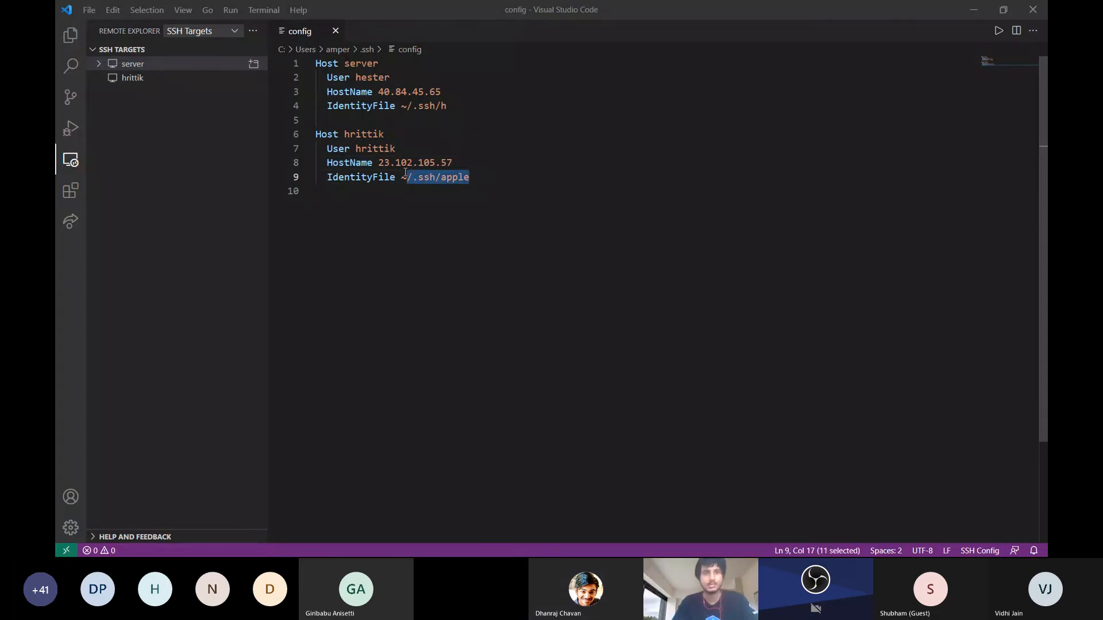
key("alt+Tab")
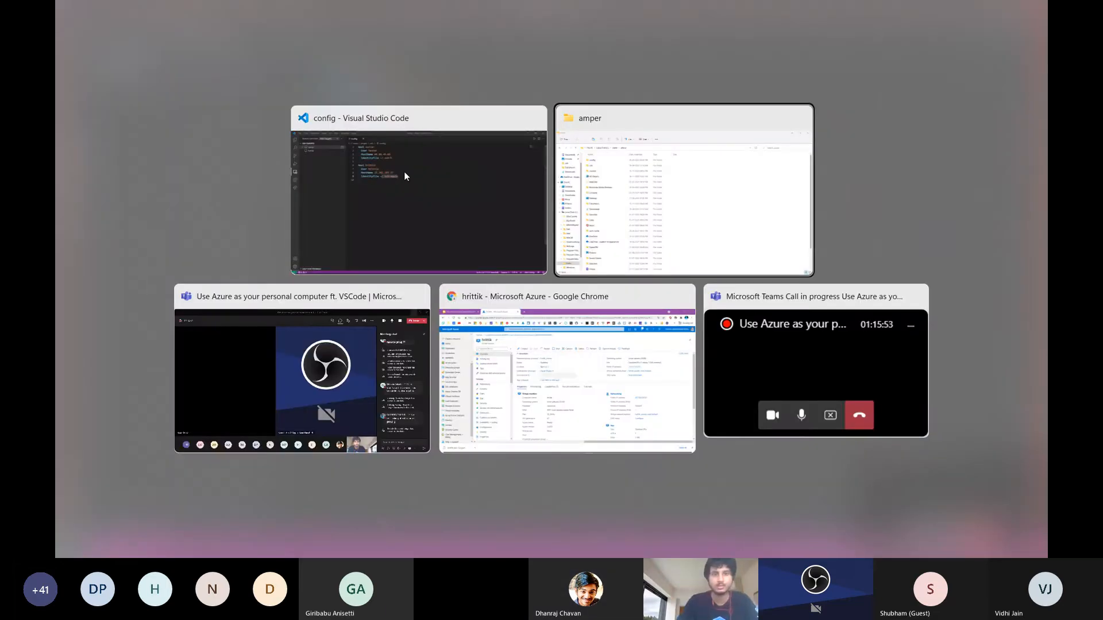
key("Tab")
key("alt+Tab")
key("Tab")
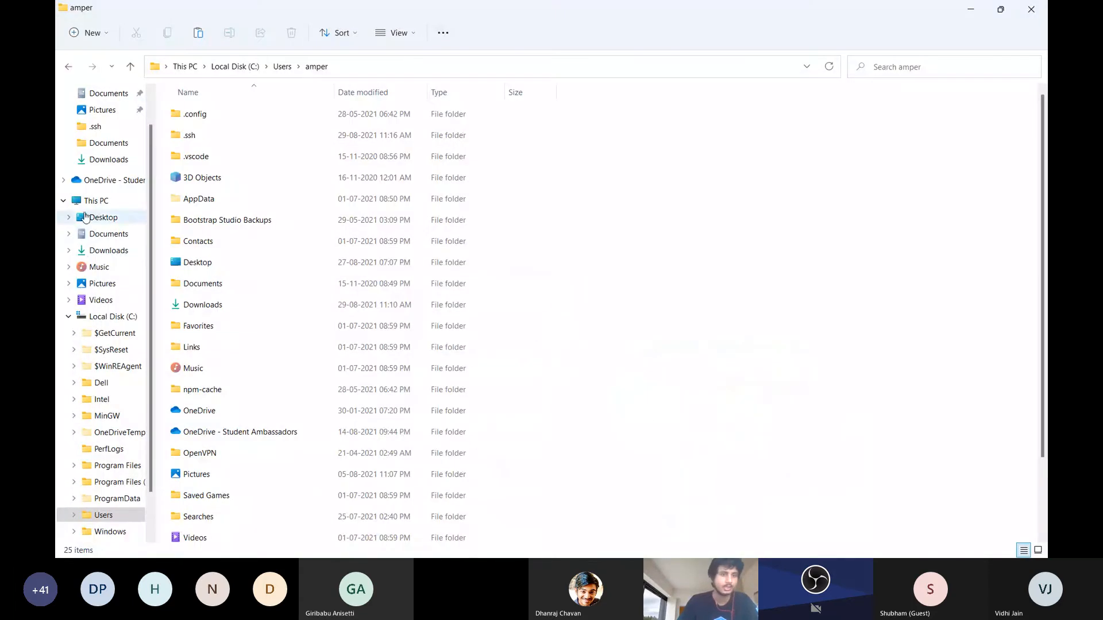
Open the Downloads folder and copy the full path of the apple key file
left_click(105, 250)
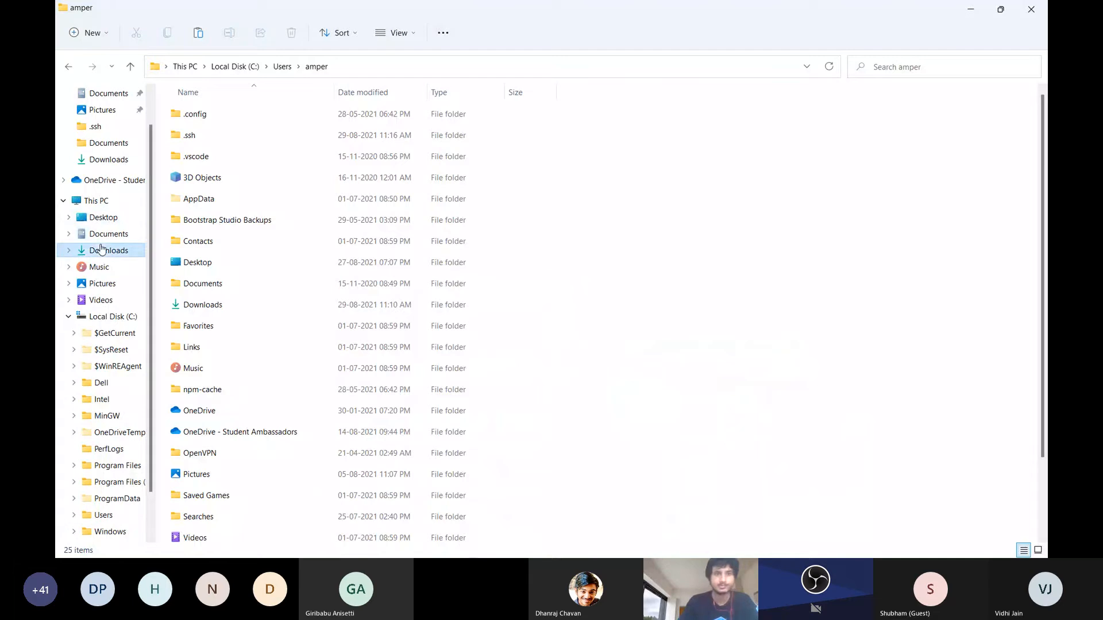
left_click(240, 139)
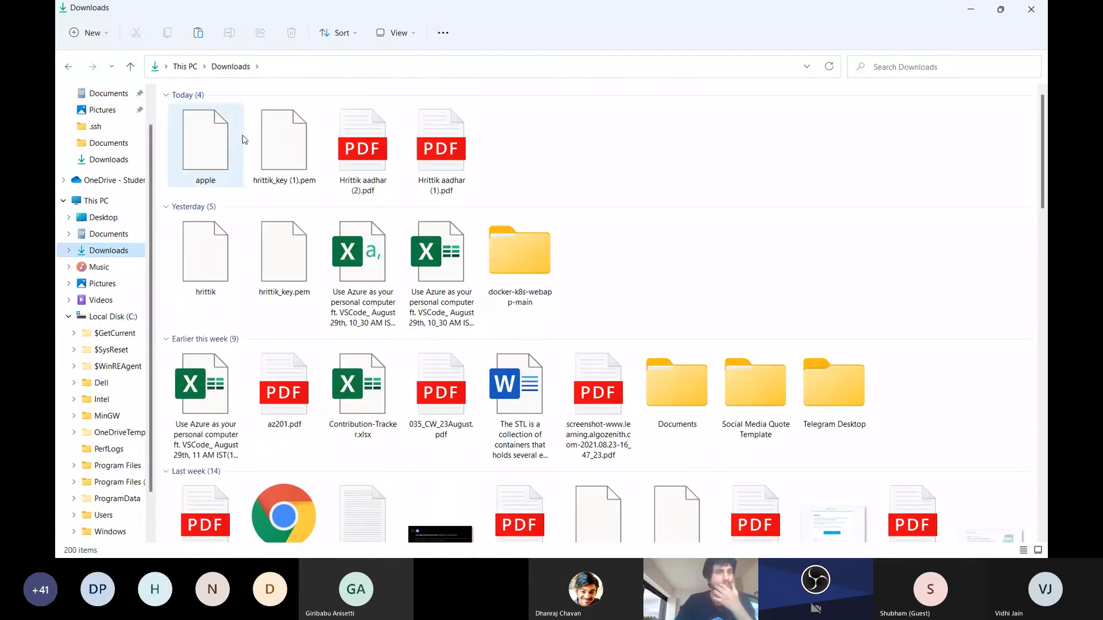
right_click(244, 138)
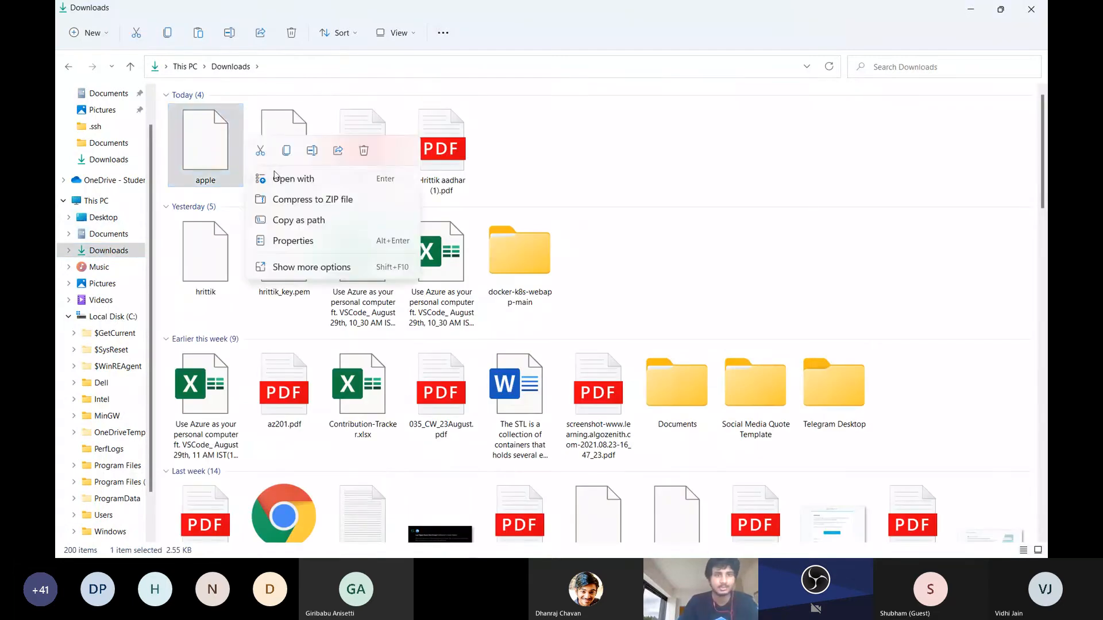
left_click(284, 220)
In the Visual Studio Code SSH config, replace the second host's IdentityFile value with the copied apple key path, without the quotation marks
key("alt+Tab")
key("Tab")
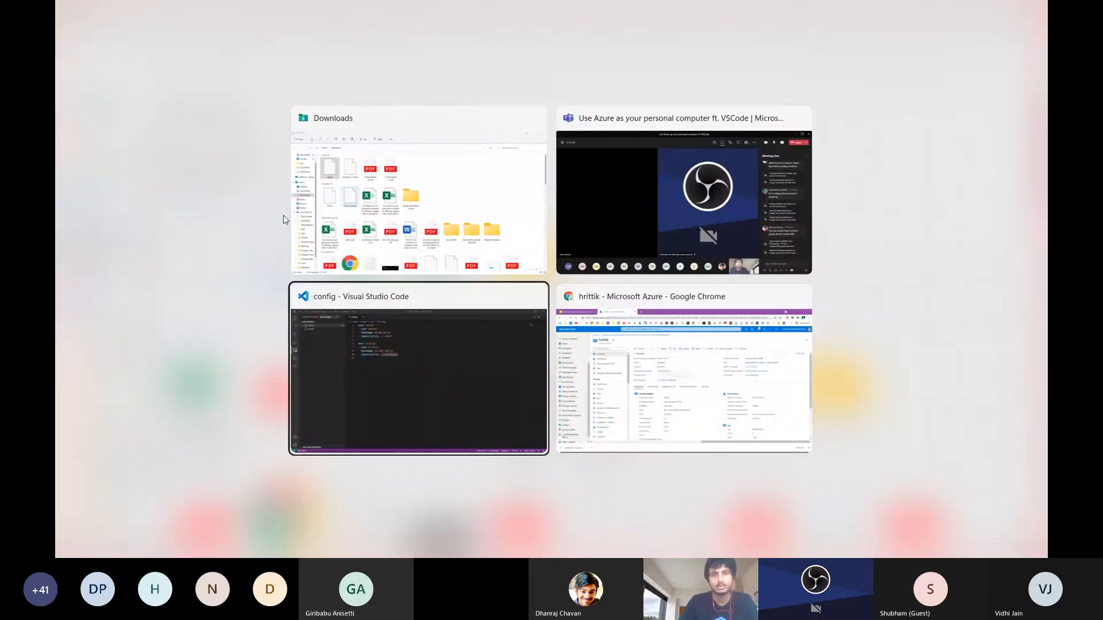
left_click_drag(483, 179, 403, 179)
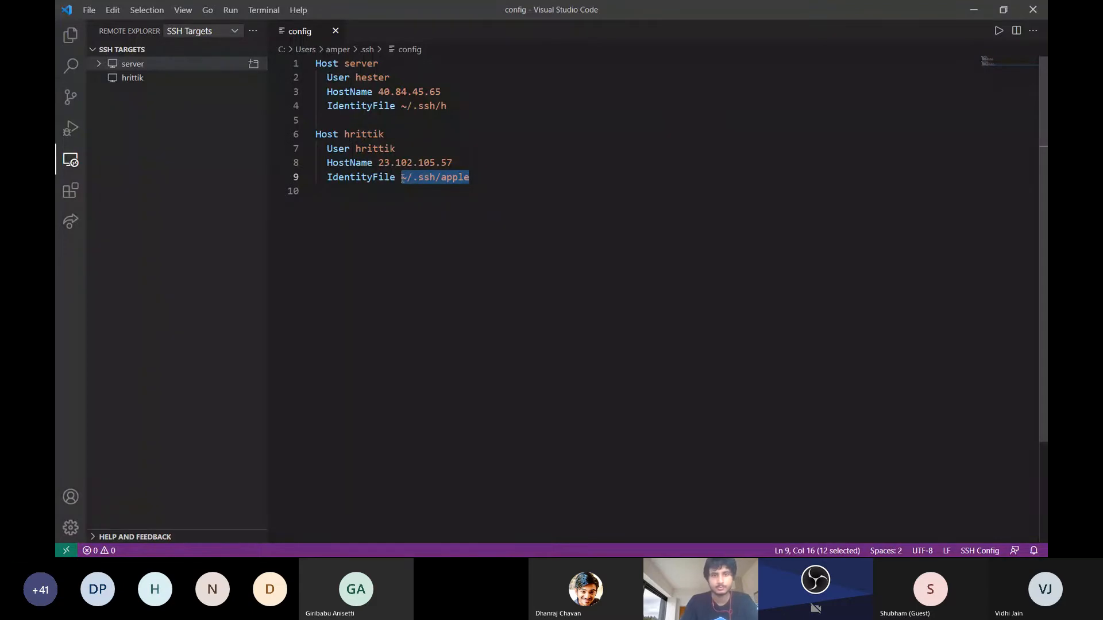
key("ctrl+v")
left_click(481, 277)
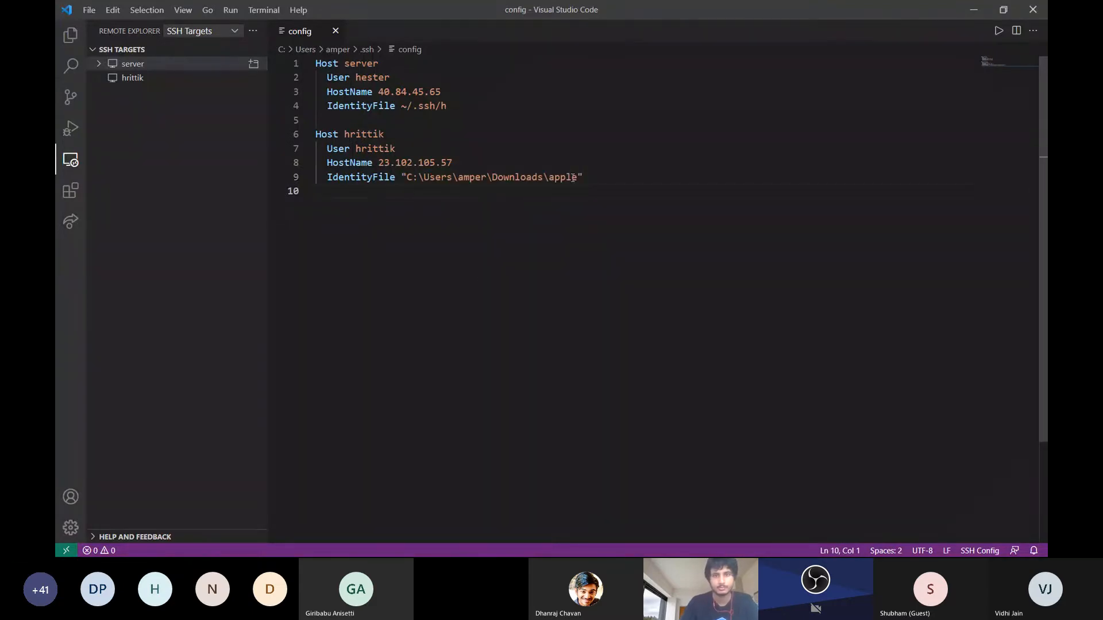
left_click(594, 177)
key("BackSpace")
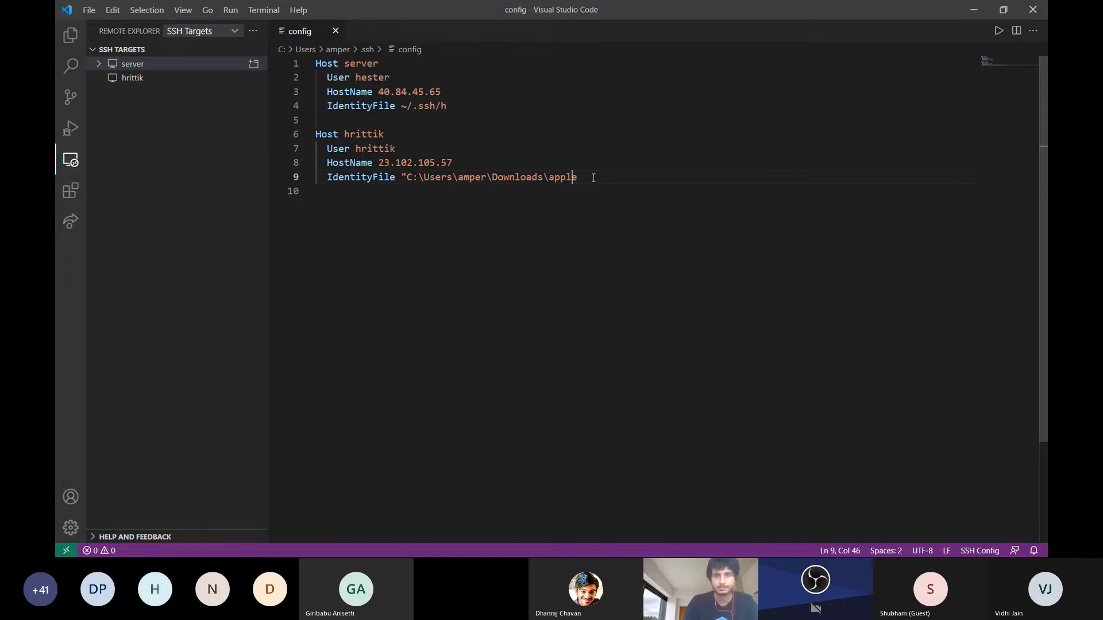
key("Left")
key("Left")
key("Left")
key("Left")
key("Left")
key("Left")
key("Left")
key("Left")
key("Left")
key("Left")
key("Left")
key("Left")
key("Left")
key("Left")
key("Left")
key("Left")
key("Left")
key("Left")
key("Left")
key("Left")
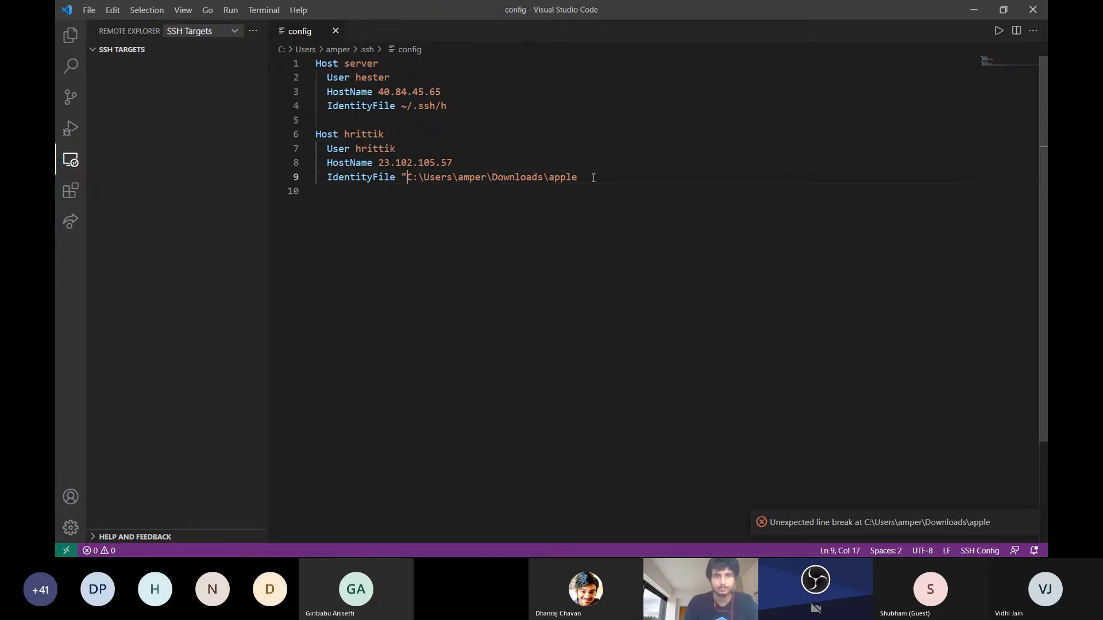
key("BackSpace")
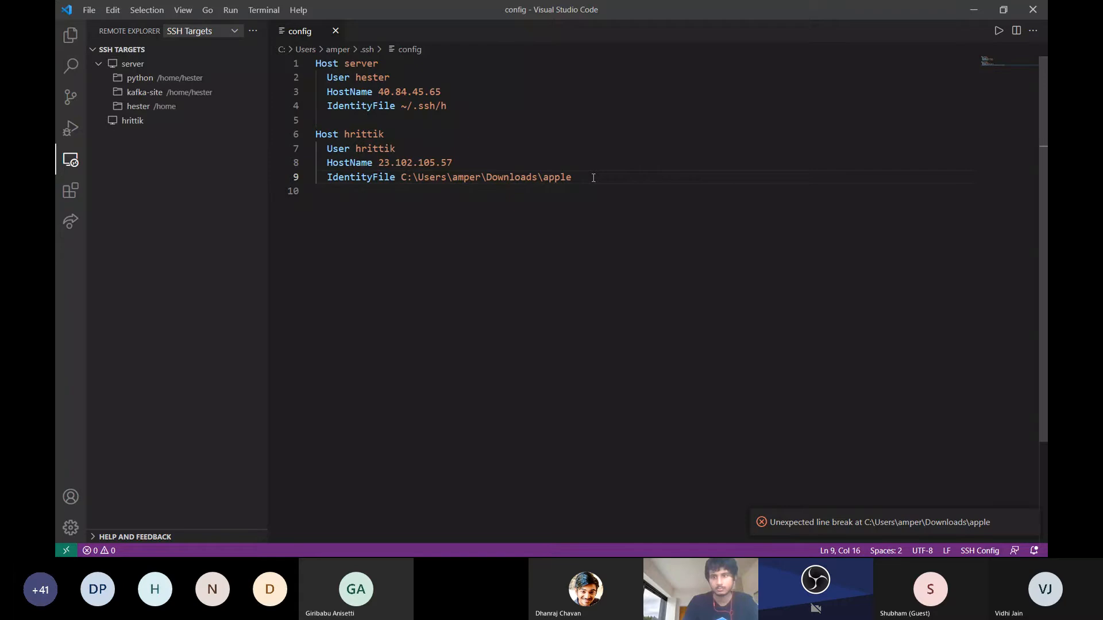
Connect to the second SSH target in a new window, accept its host fingerprint, and move the window lower
mouse_move(235, 123)
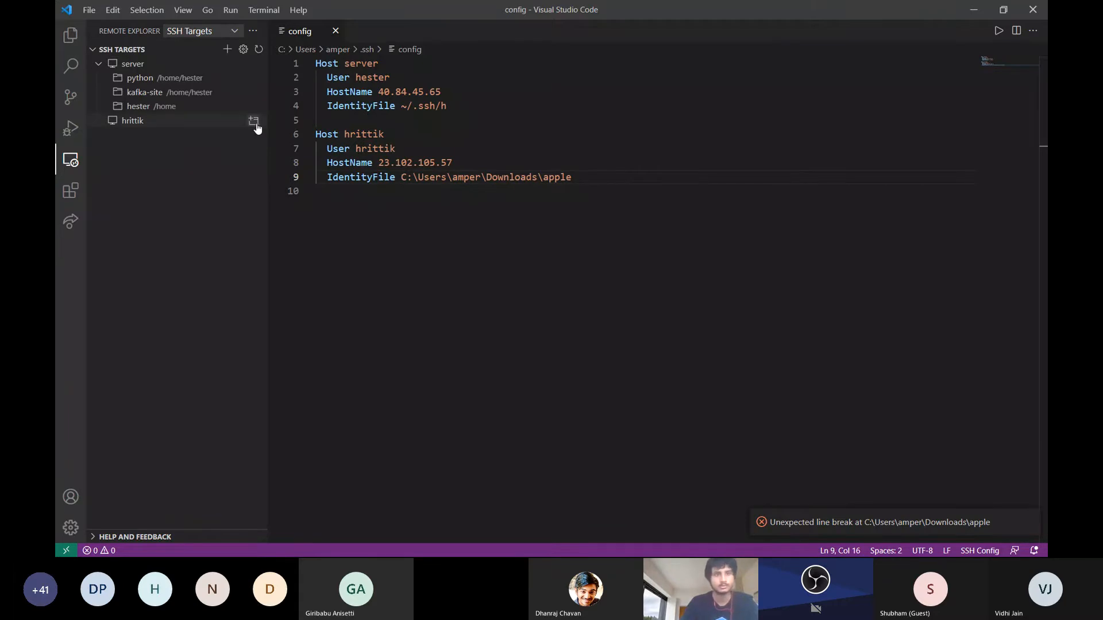
left_click(254, 122)
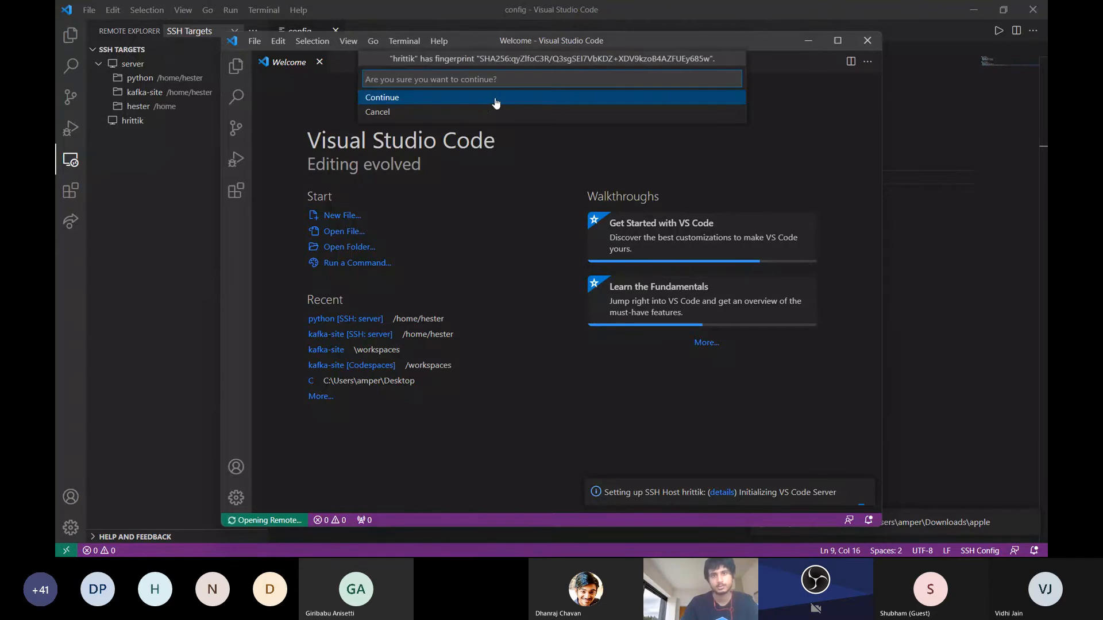
left_click(495, 98)
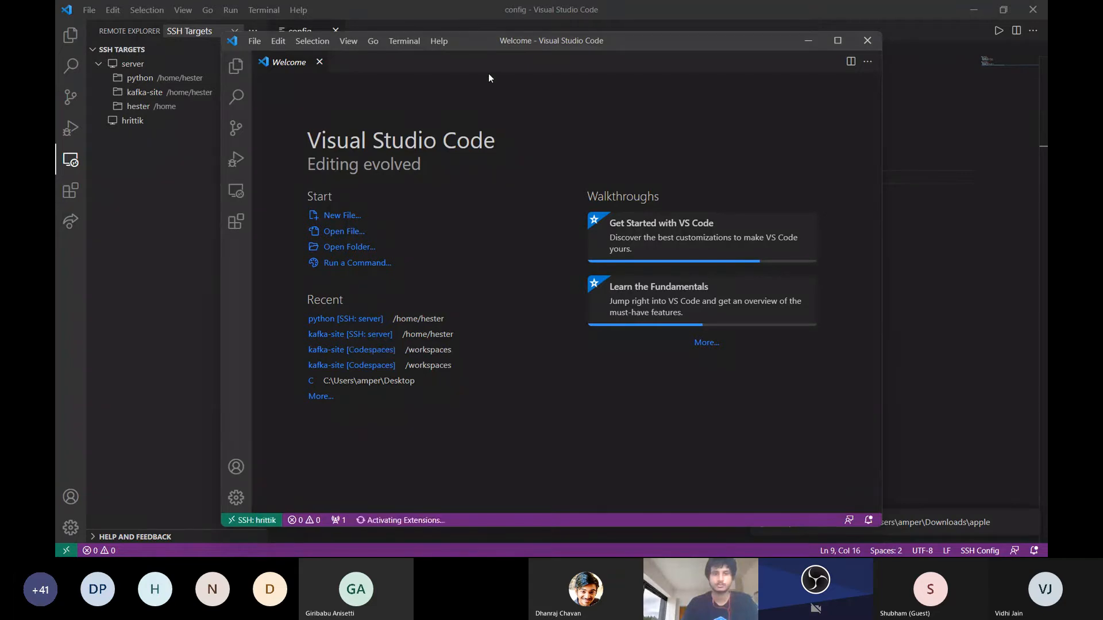
left_click_drag(499, 44, 497, 94)
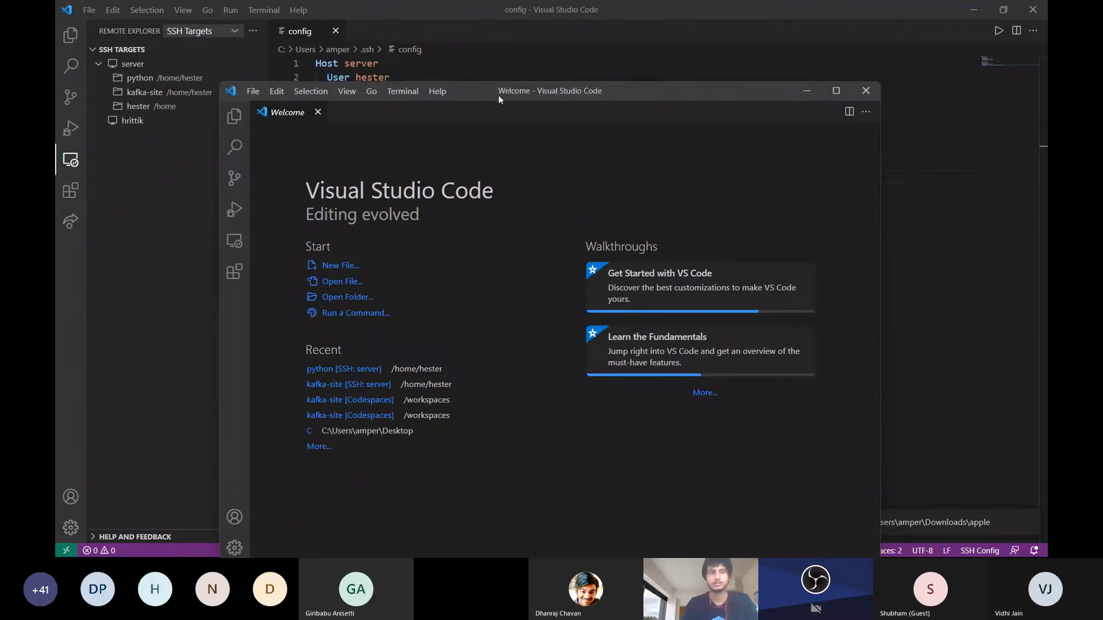
Minimize the remote window, examine the apple key file in File Explorer's Downloads folder, and return to Visual Studio Code
left_click(807, 92)
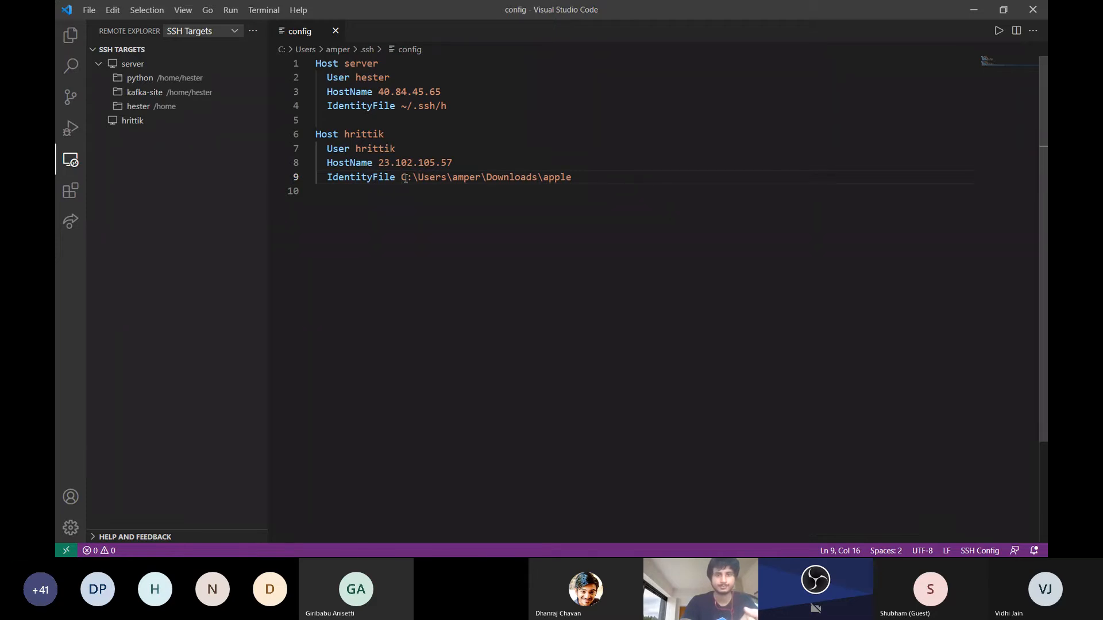
key("alt+Tab")
key("alt+Tab")
key("alt+Tab")
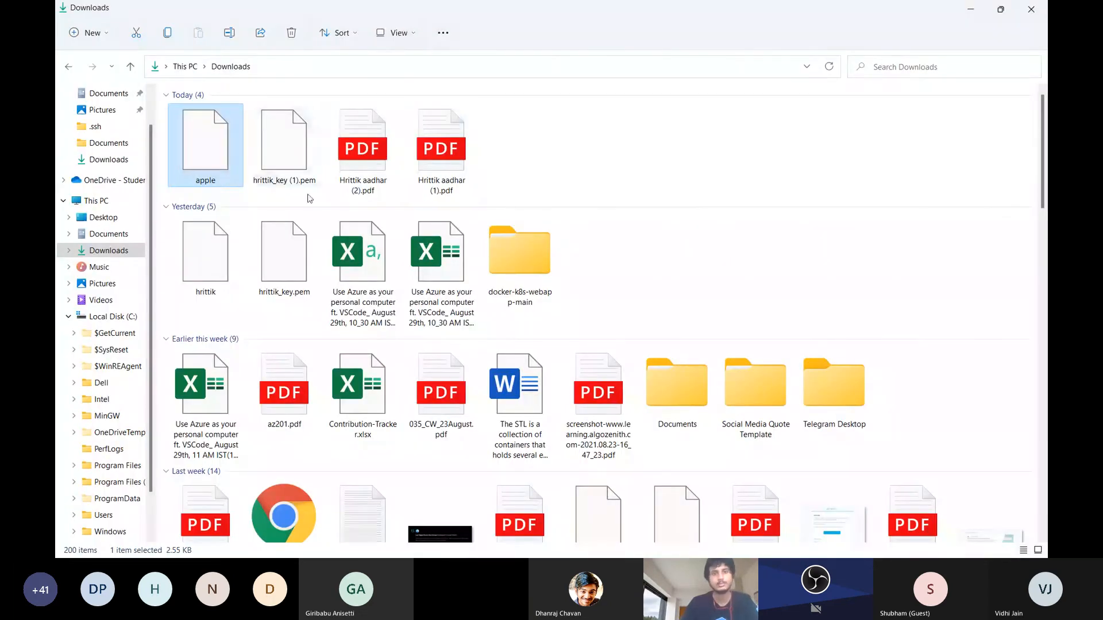
mouse_move(222, 174)
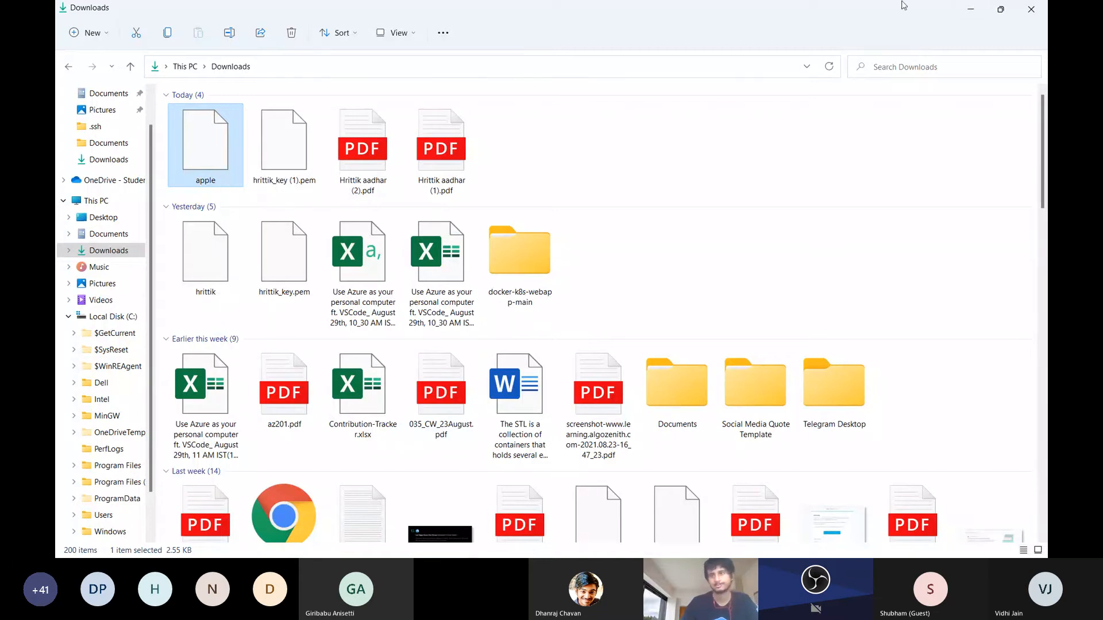
left_click(978, 8)
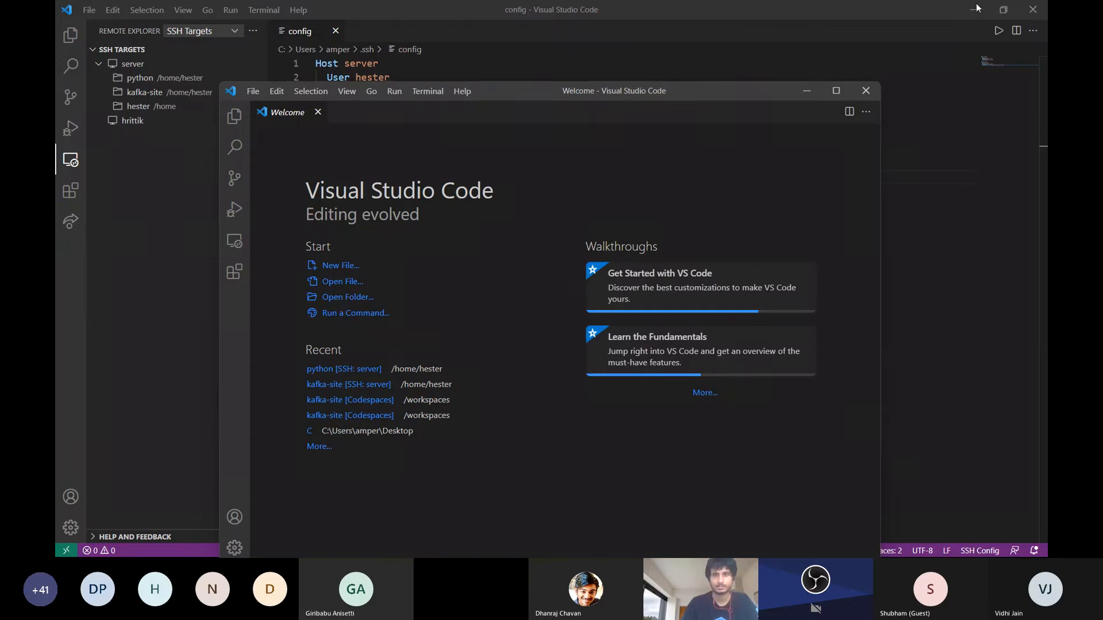
Minimize the new remote window and point out the second host's name and HostName address in the SSH config
left_click(806, 92)
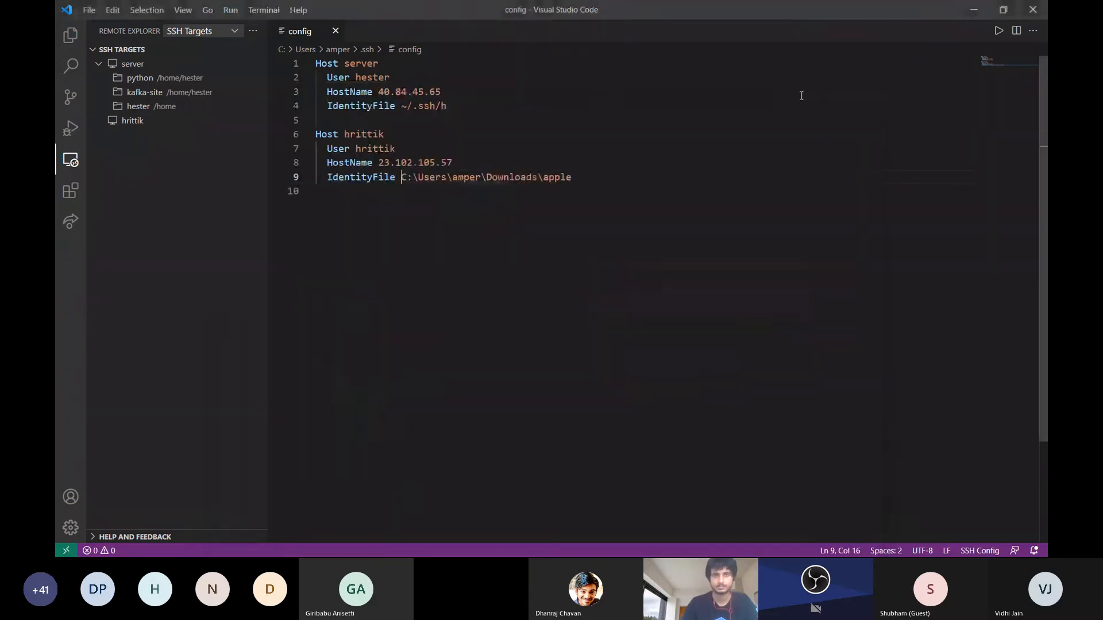
left_click(400, 134)
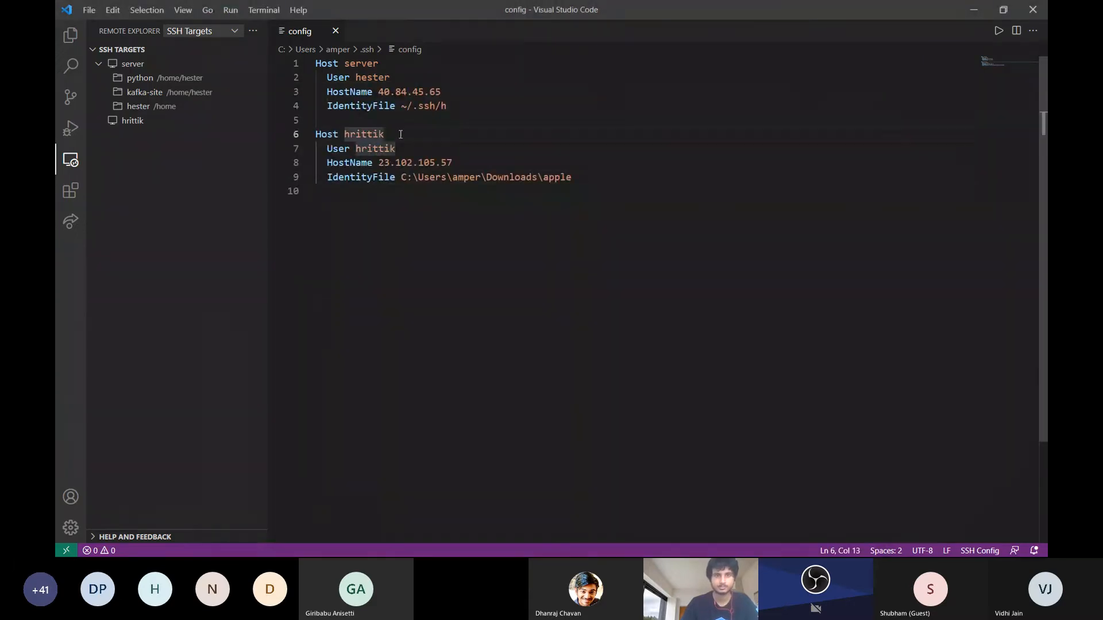
left_click(453, 167)
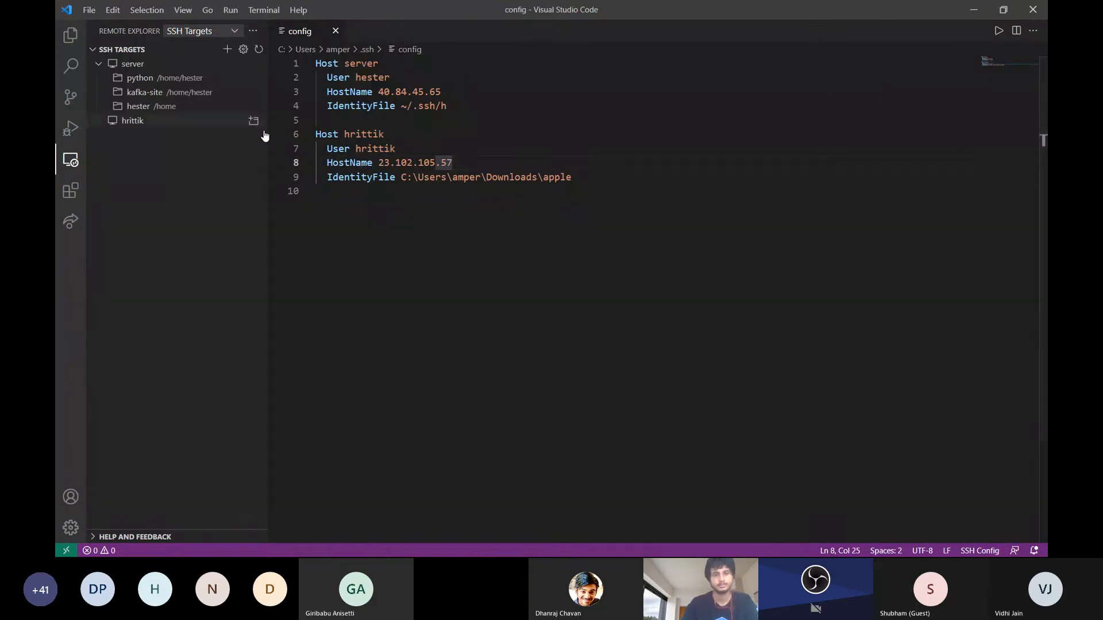
Switch to the Teams meeting, read the chat question about VM size pricing, and return to Visual Studio Code
key("alt+Tab")
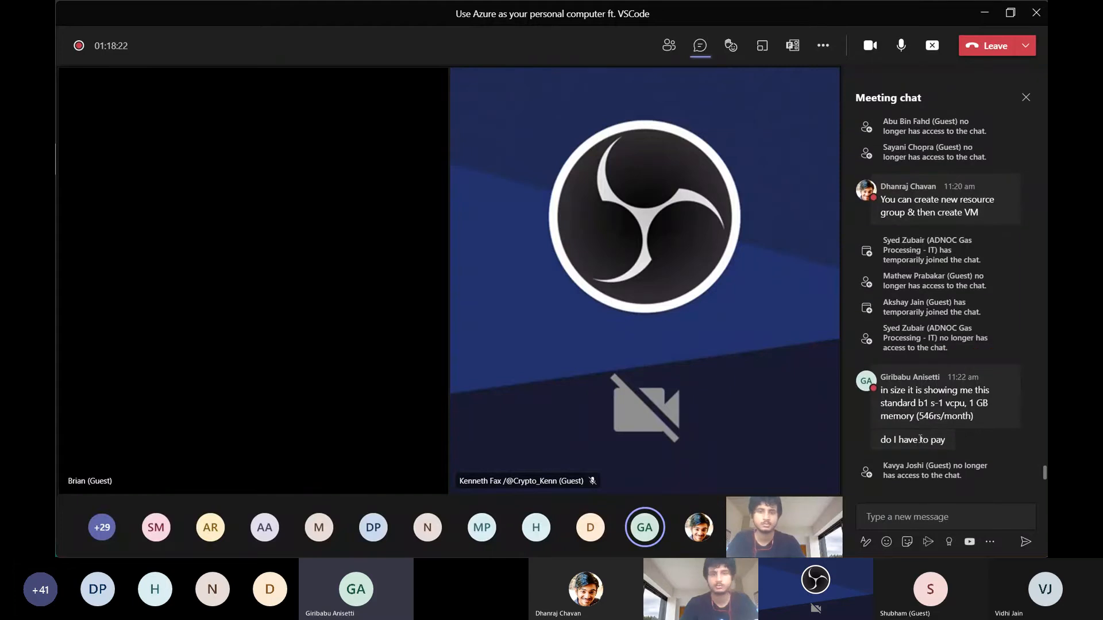
mouse_move(921, 439)
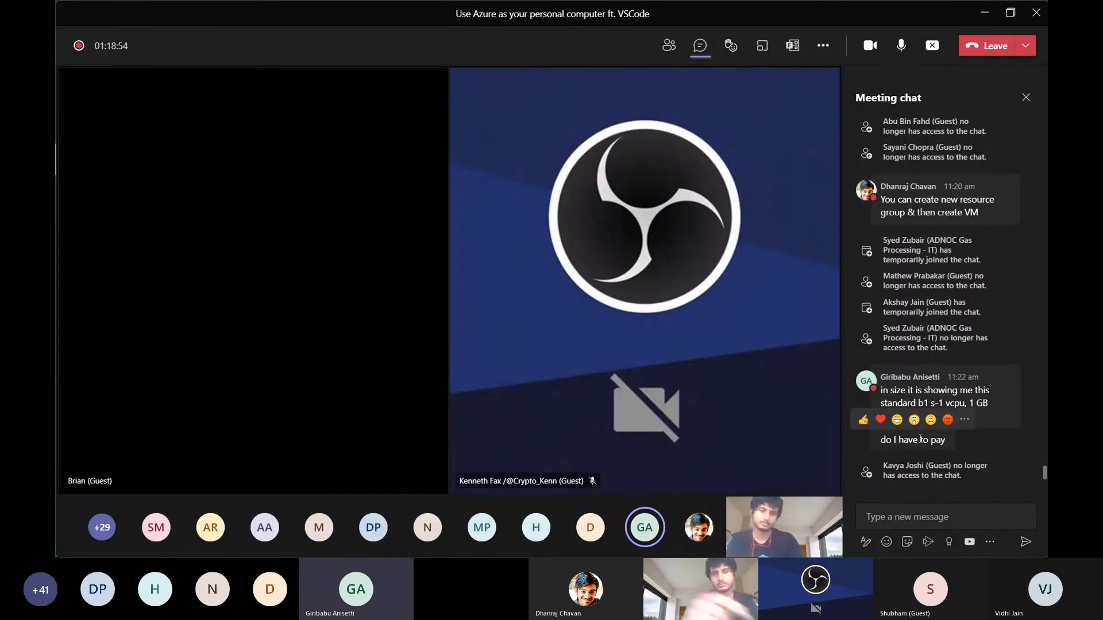
key("alt+Tab")
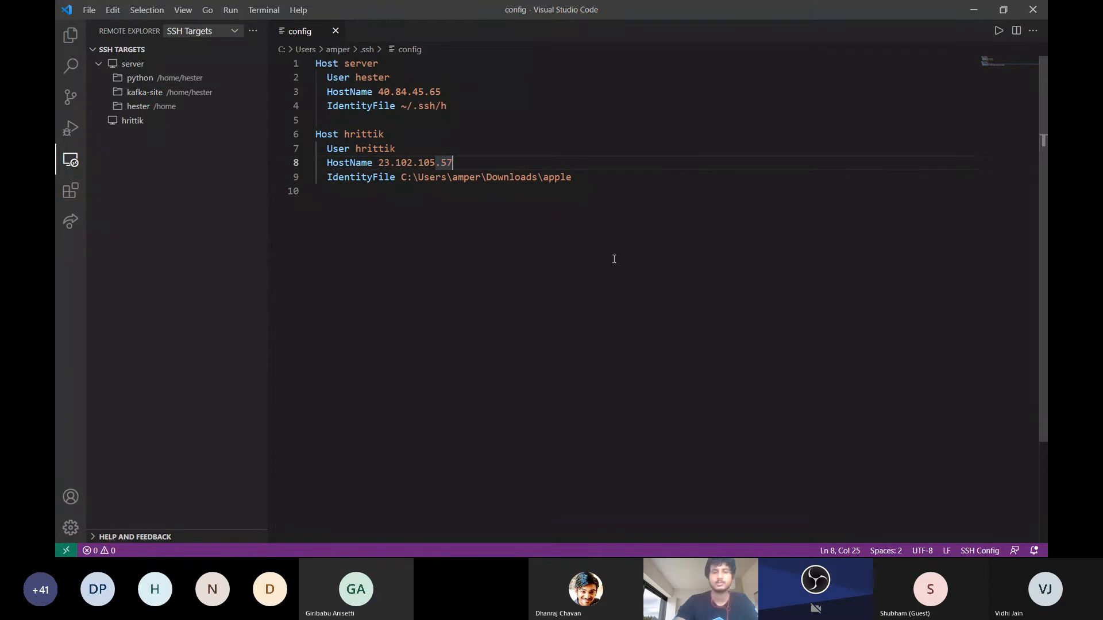
Switch to the Downloads folder in File Explorer, where the apple key file is stored
key("super")
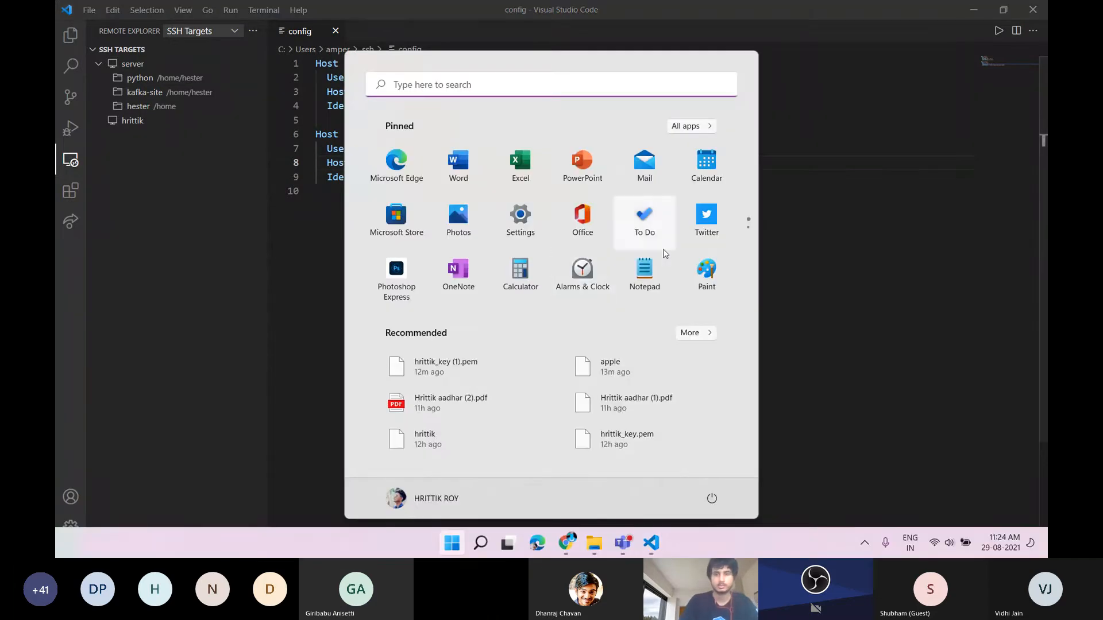
left_click(830, 207)
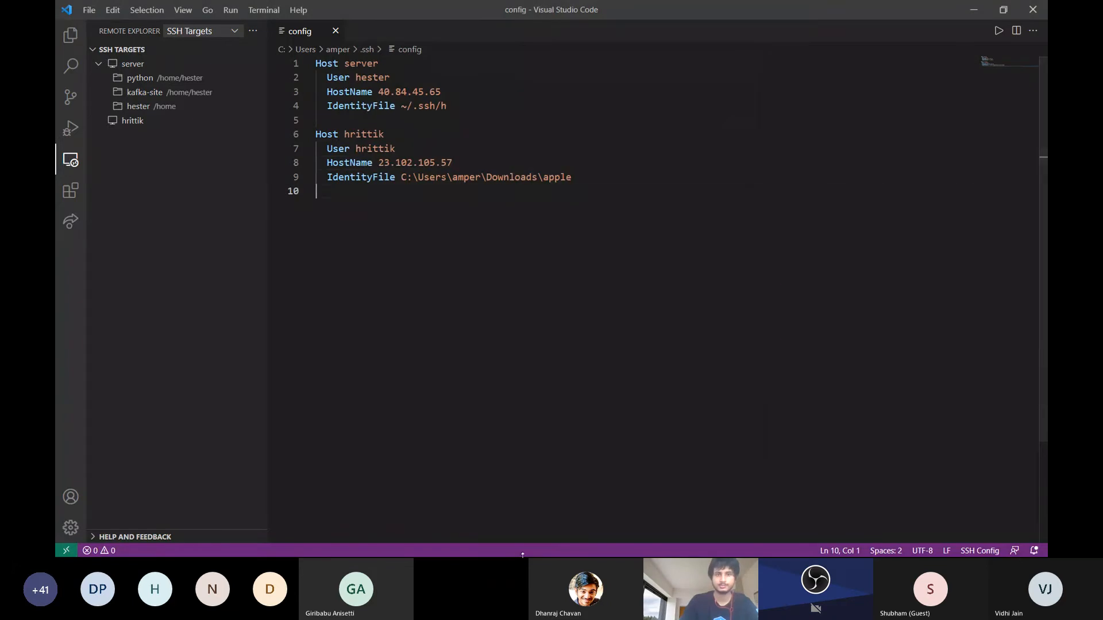
key("super")
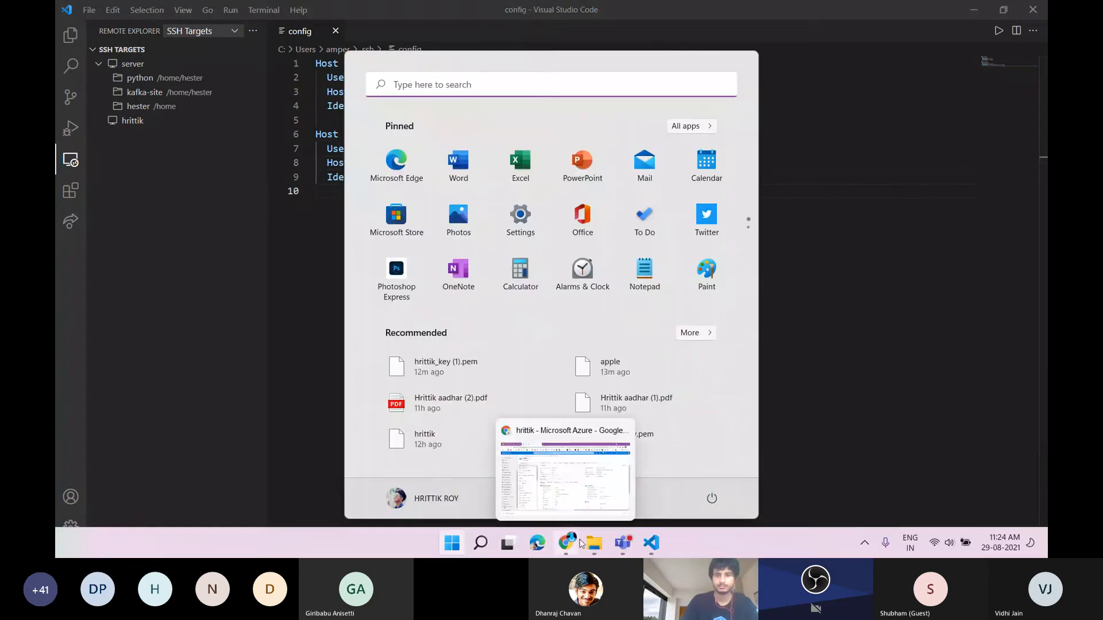
left_click(600, 545)
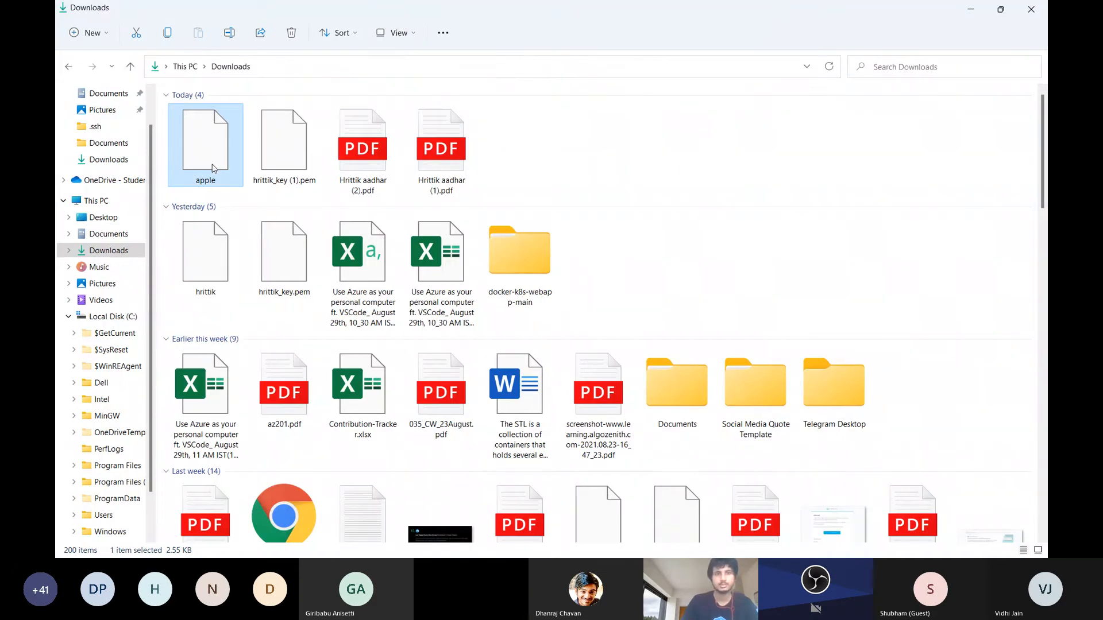
Open PuTTYgen, list all file types, and load today's PEM private key from the Downloads folder
key("super+s")
type("putt")
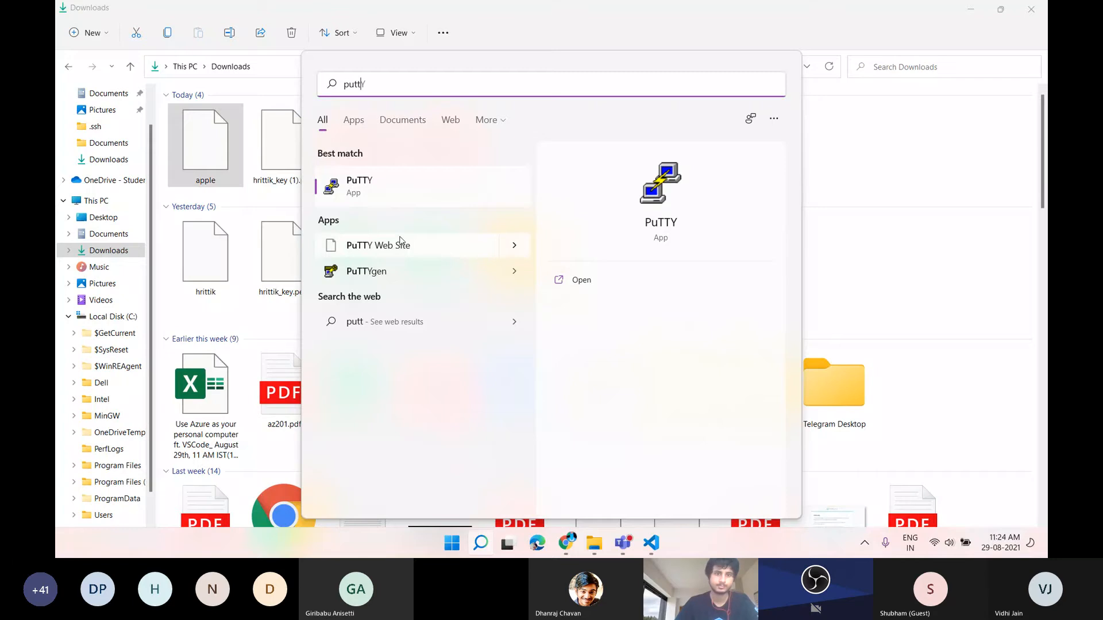
left_click(404, 268)
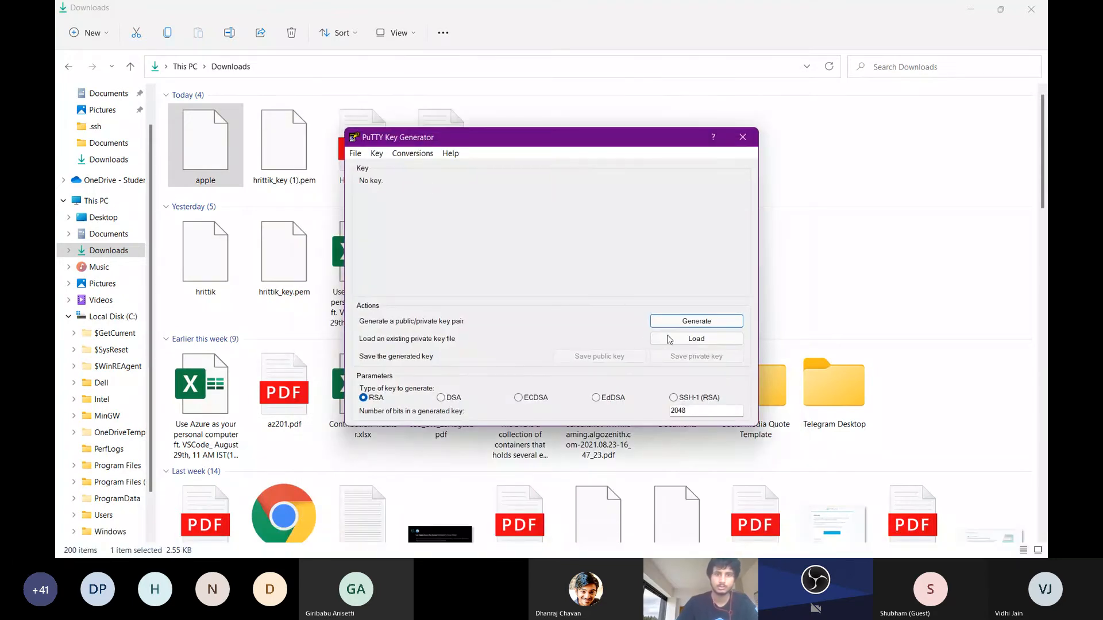
left_click(669, 340)
left_click(764, 429)
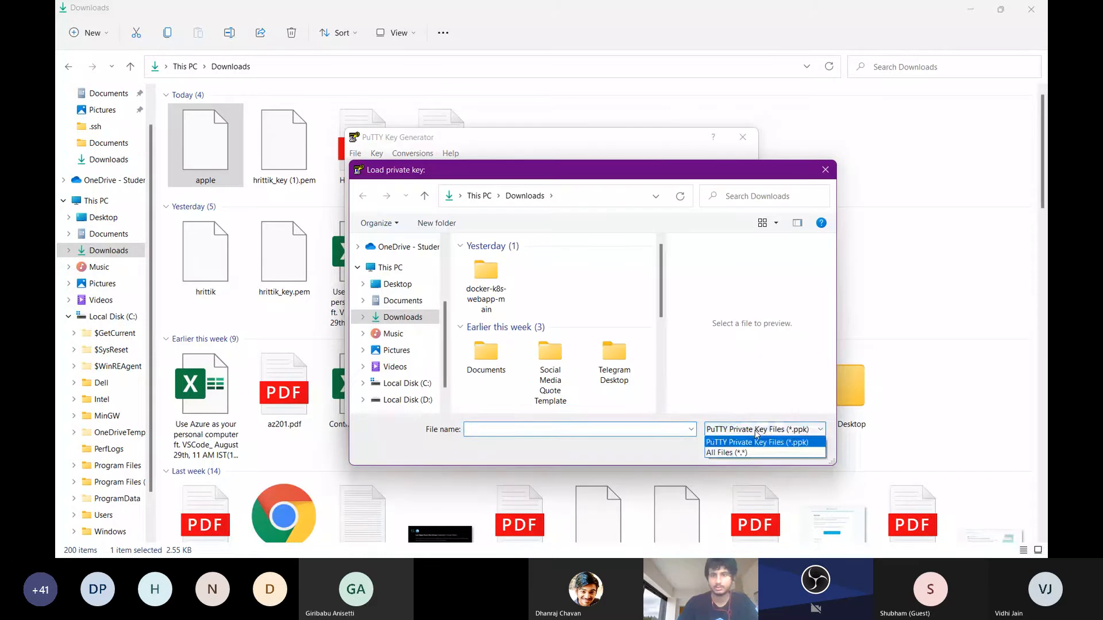
left_click(747, 440)
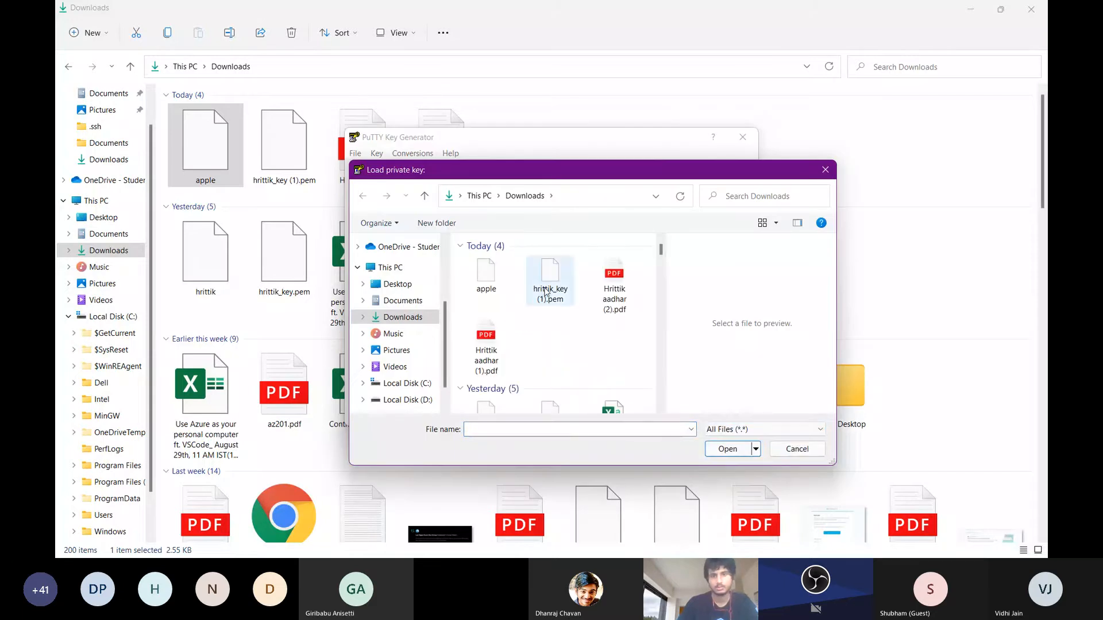
double_click(546, 292)
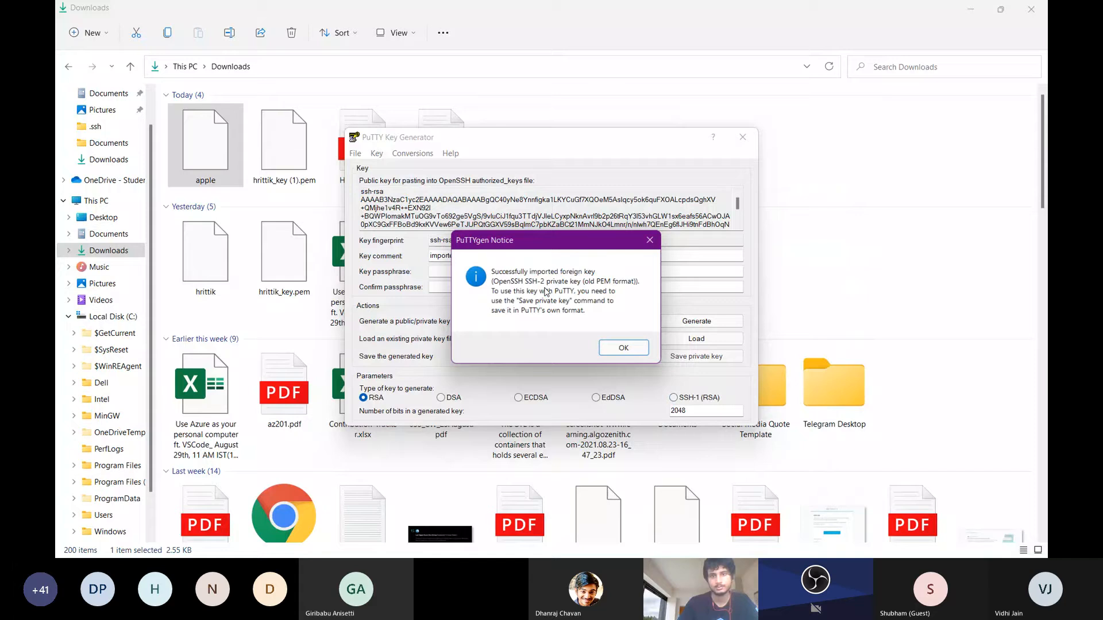
left_click(626, 347)
Start an OpenSSH key export in the new file format without a passphrase, name it new in Downloads, then cancel and close PuTTYgen
left_click(408, 153)
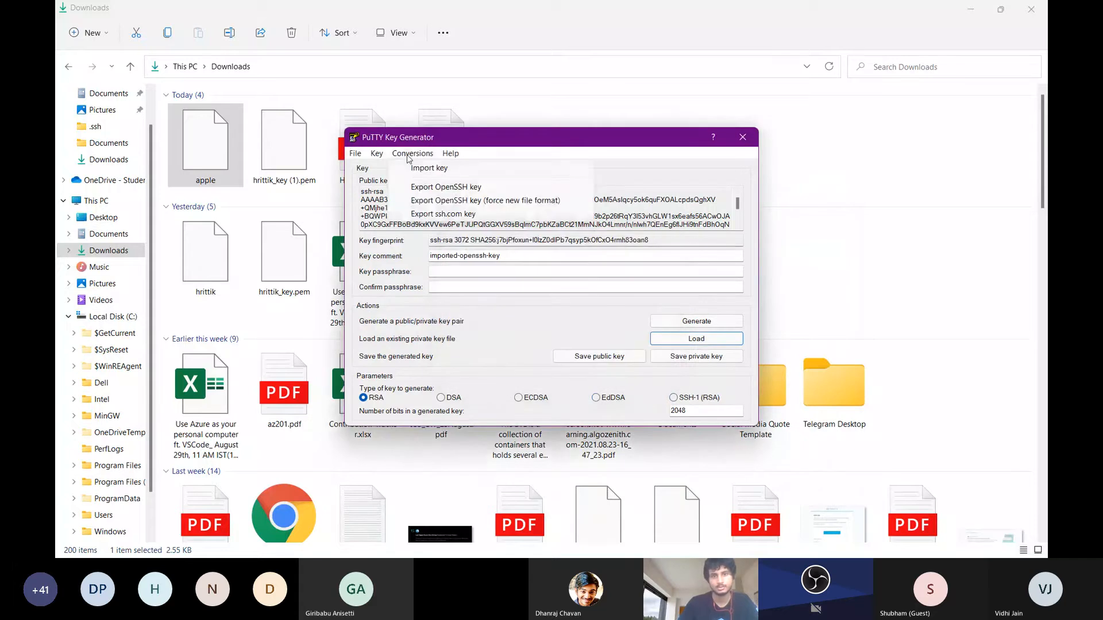
left_click(422, 201)
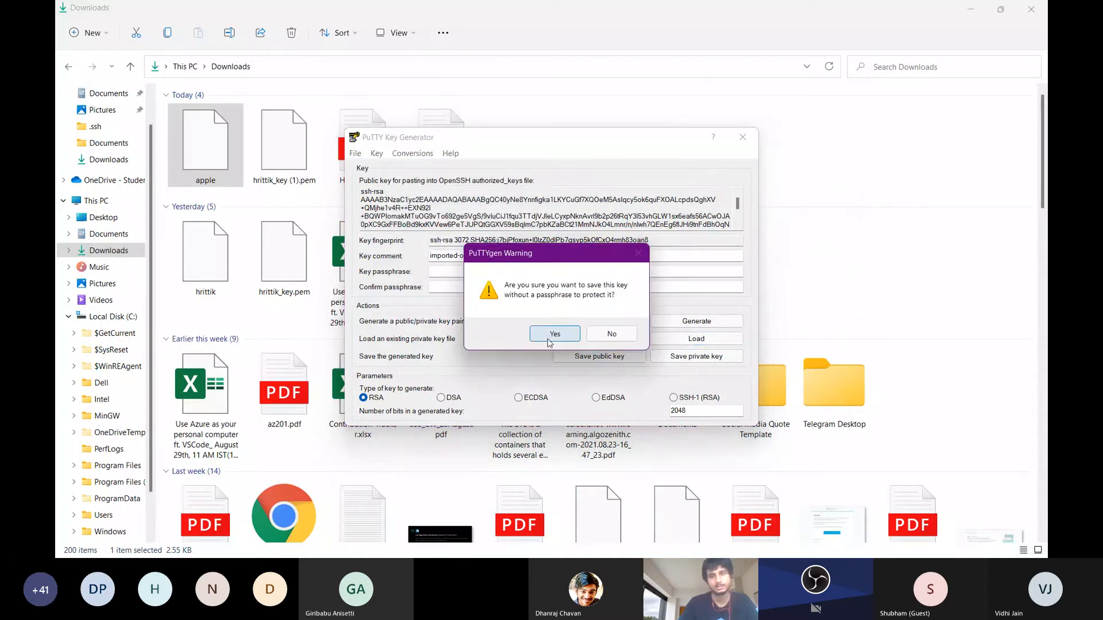
left_click(549, 339)
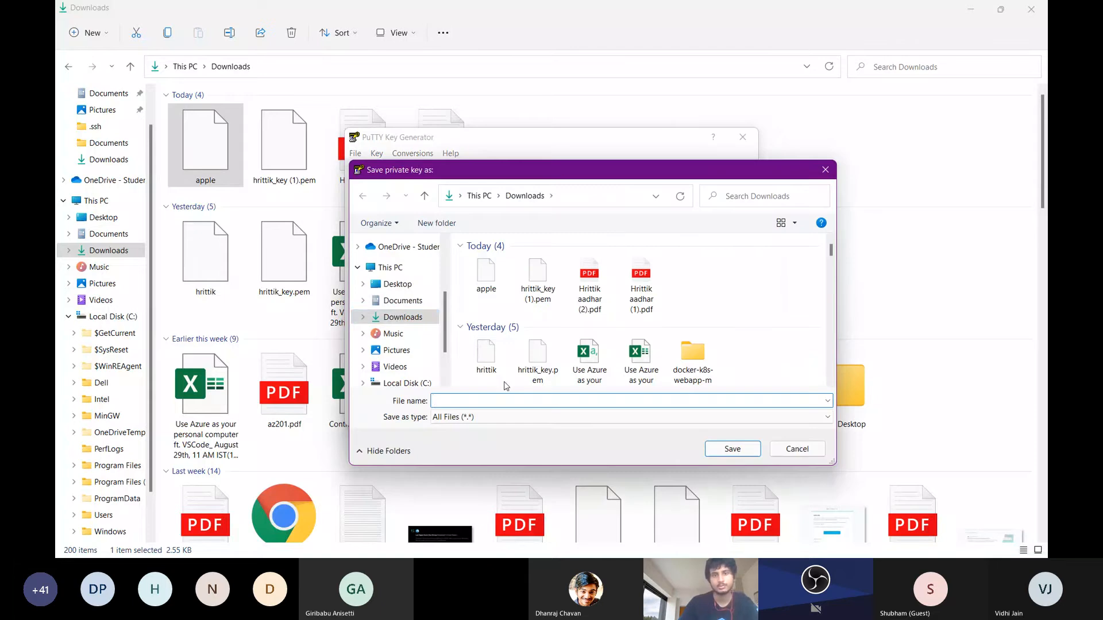
left_click(397, 317)
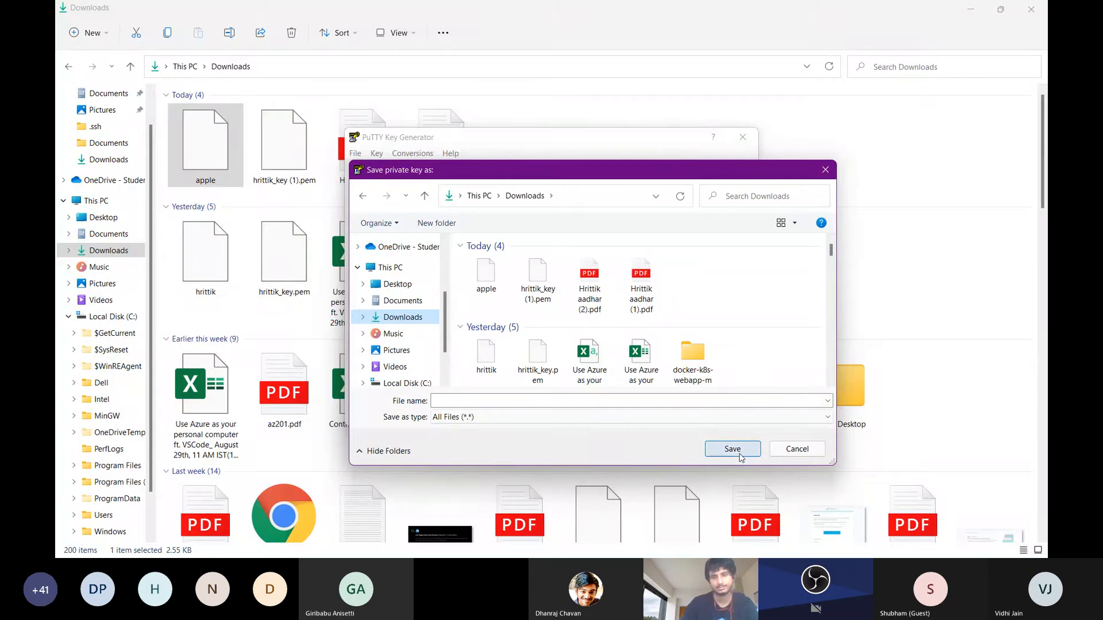
left_click(712, 405)
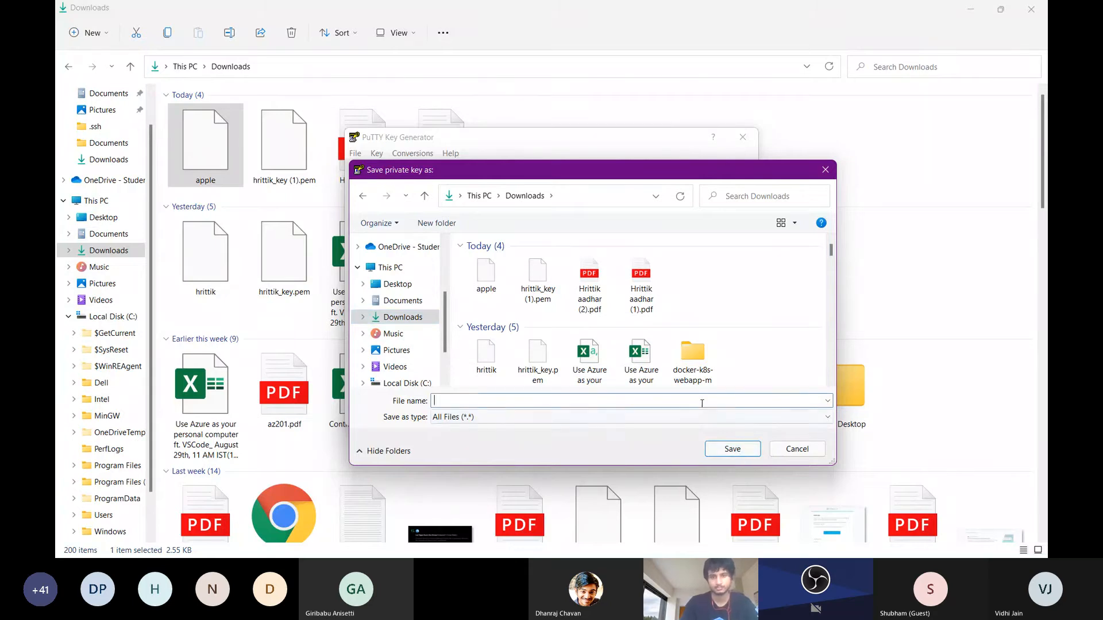
type("new")
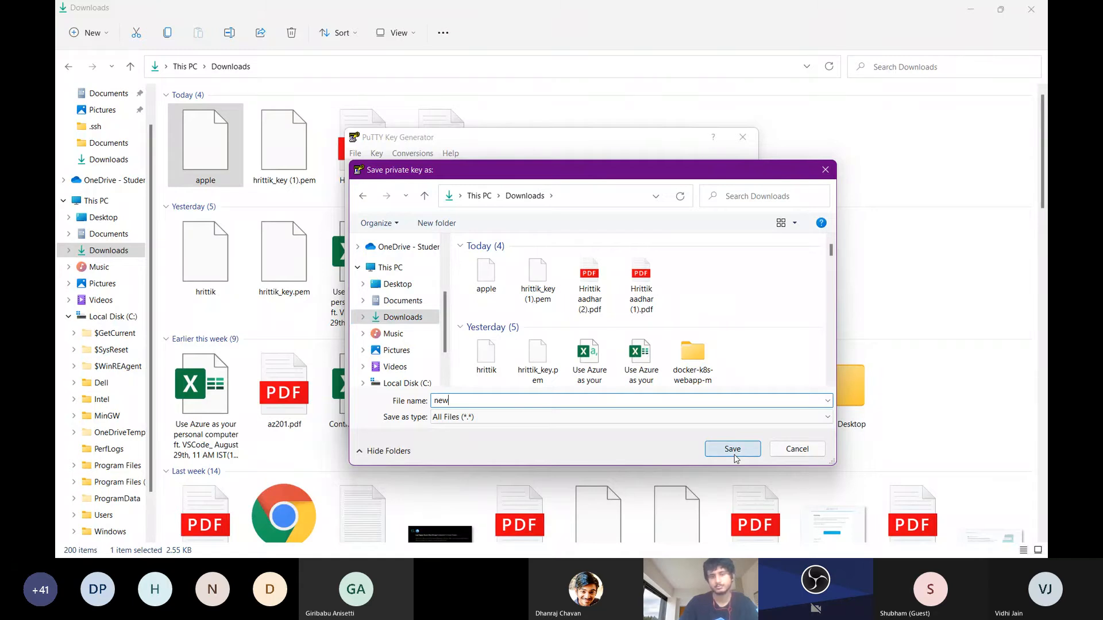
left_click(773, 451)
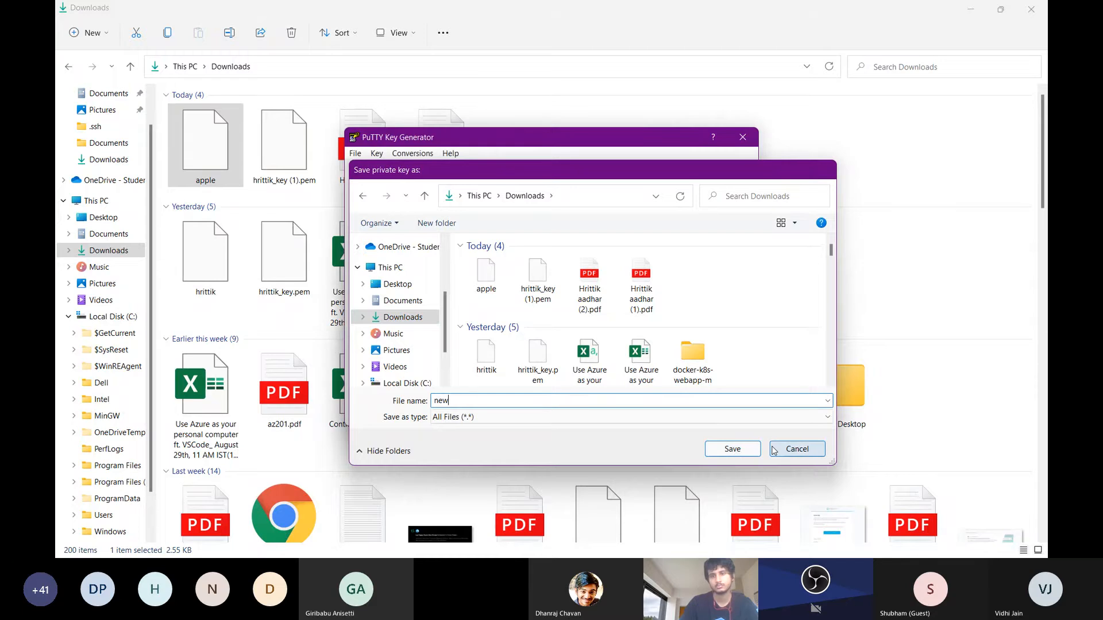
left_click(746, 147)
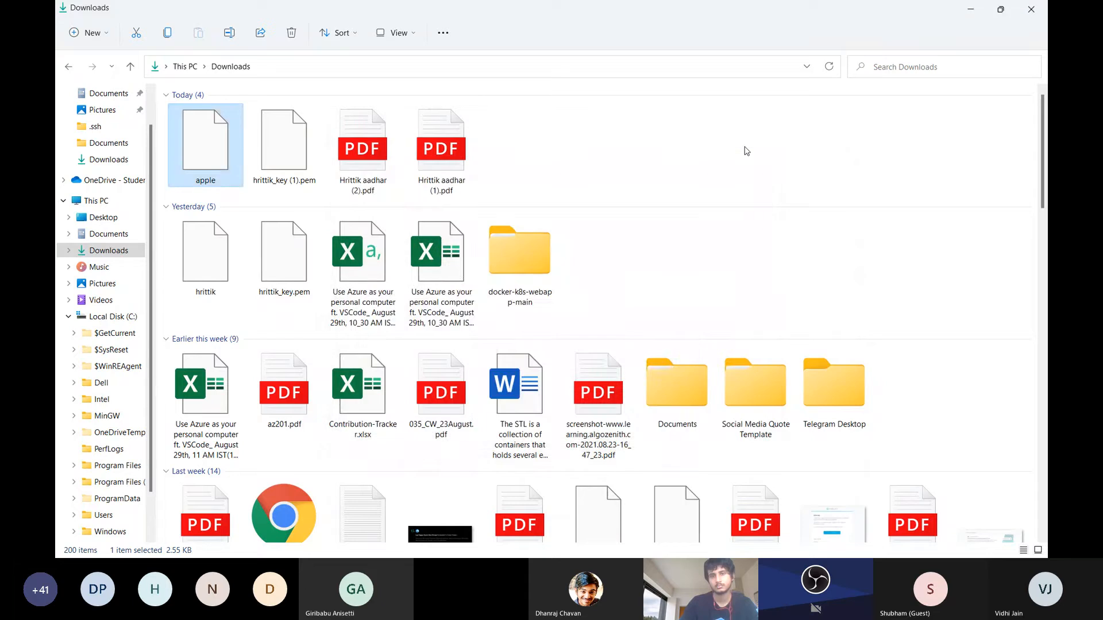
Return to the SSH config in Visual Studio Code, go to the end of the second IdentityFile line, and collapse the server target
key("alt+Tab")
left_click(610, 176)
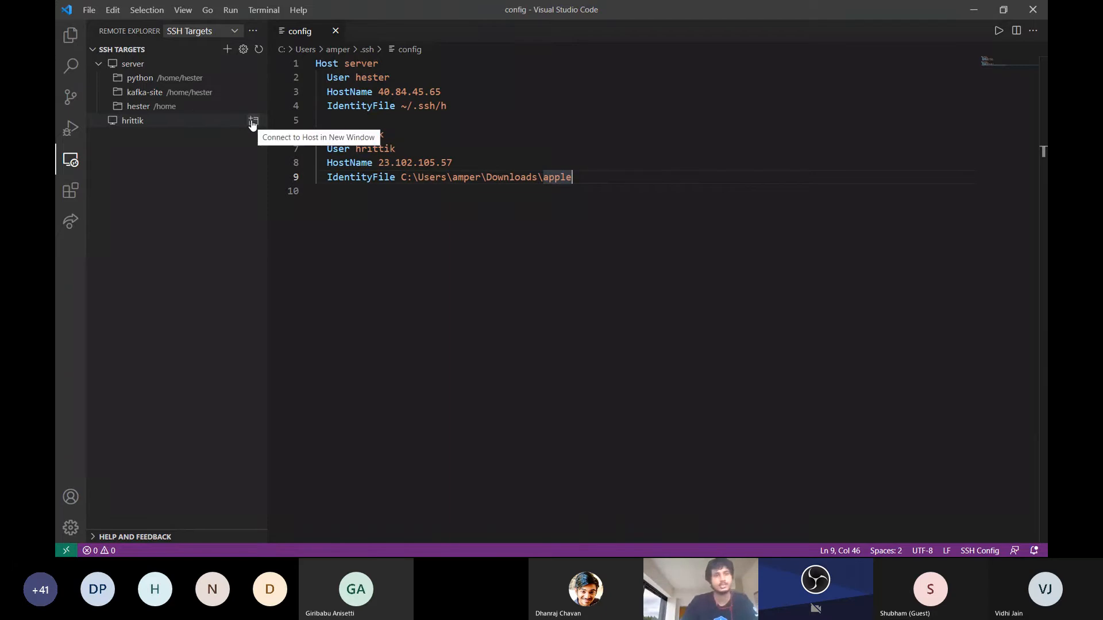
left_click(125, 66)
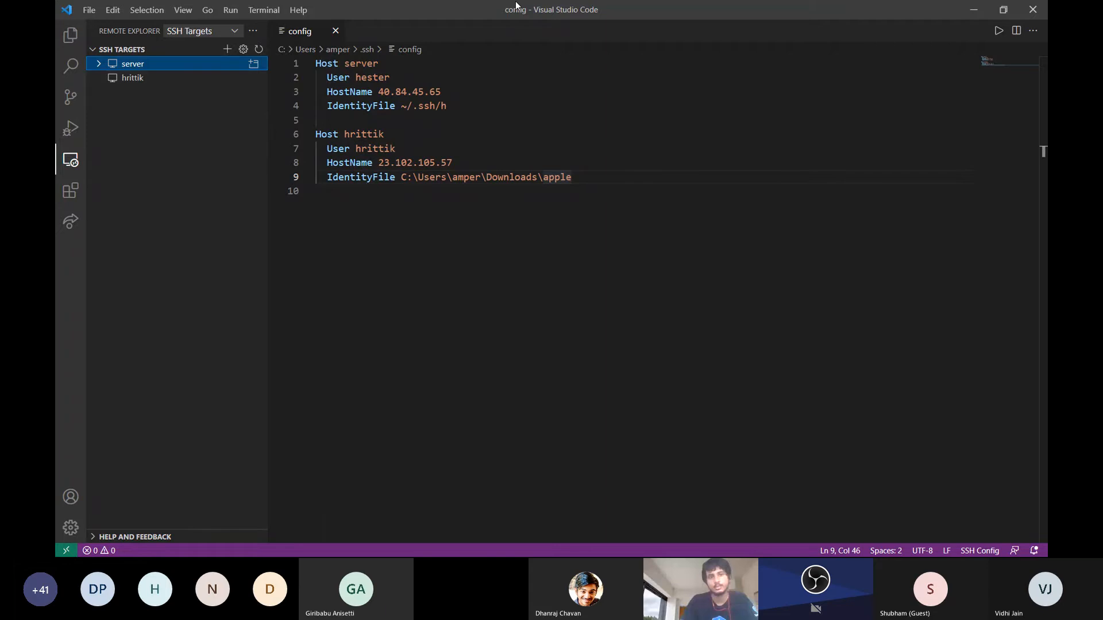
Restore the Visual Studio Code window to a smaller size, close File Explorer, and connect to the second SSH target in a new window
left_click_drag(515, 6, 438, 121)
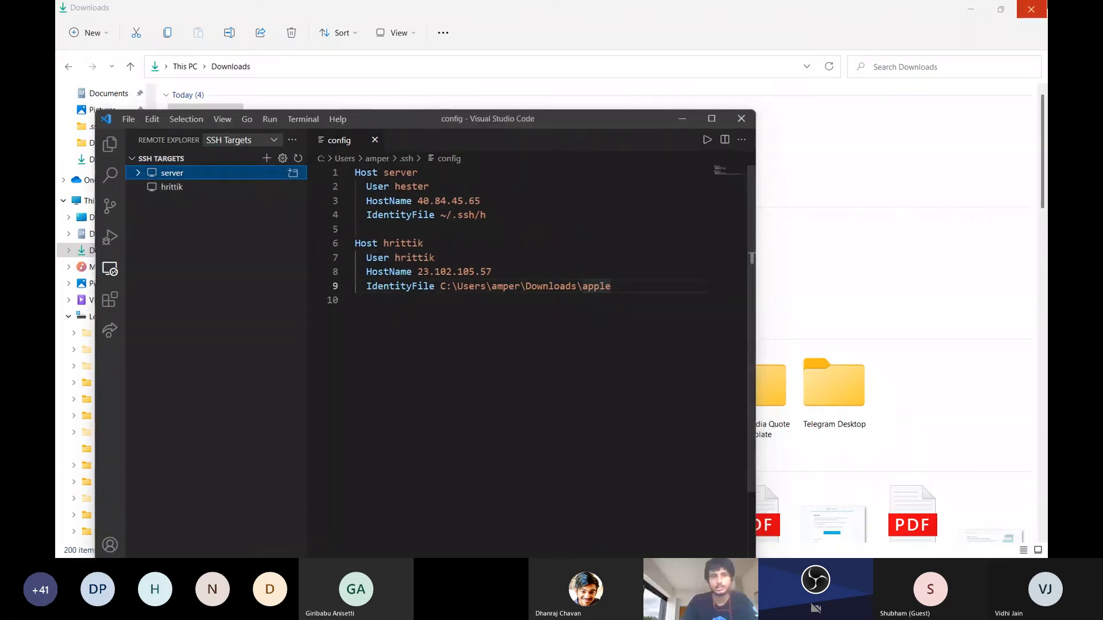
left_click(1044, 3)
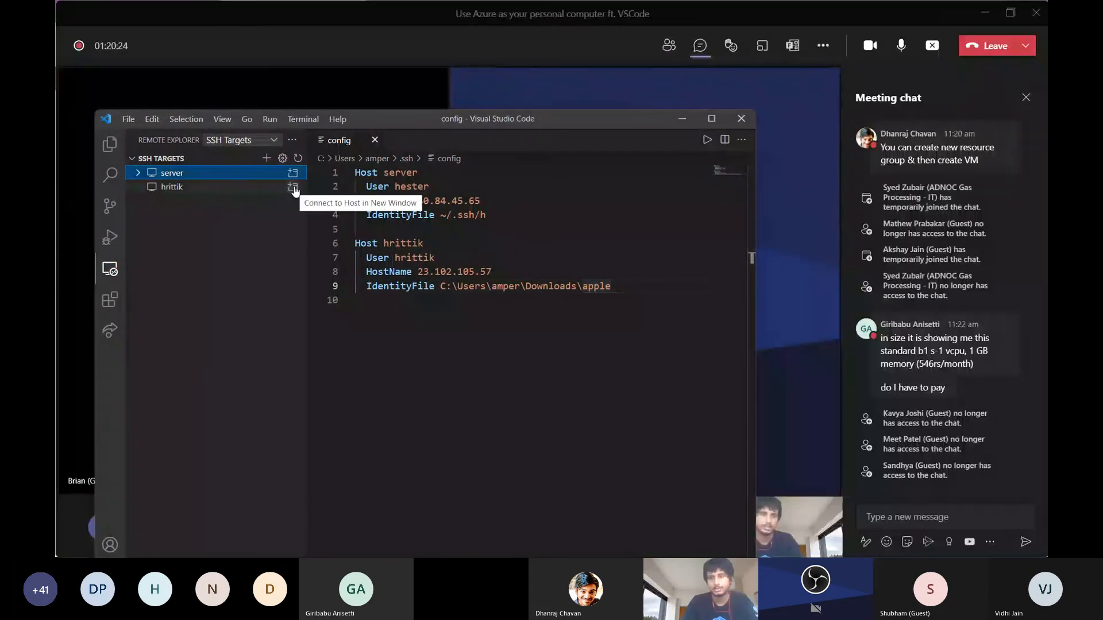
left_click(294, 187)
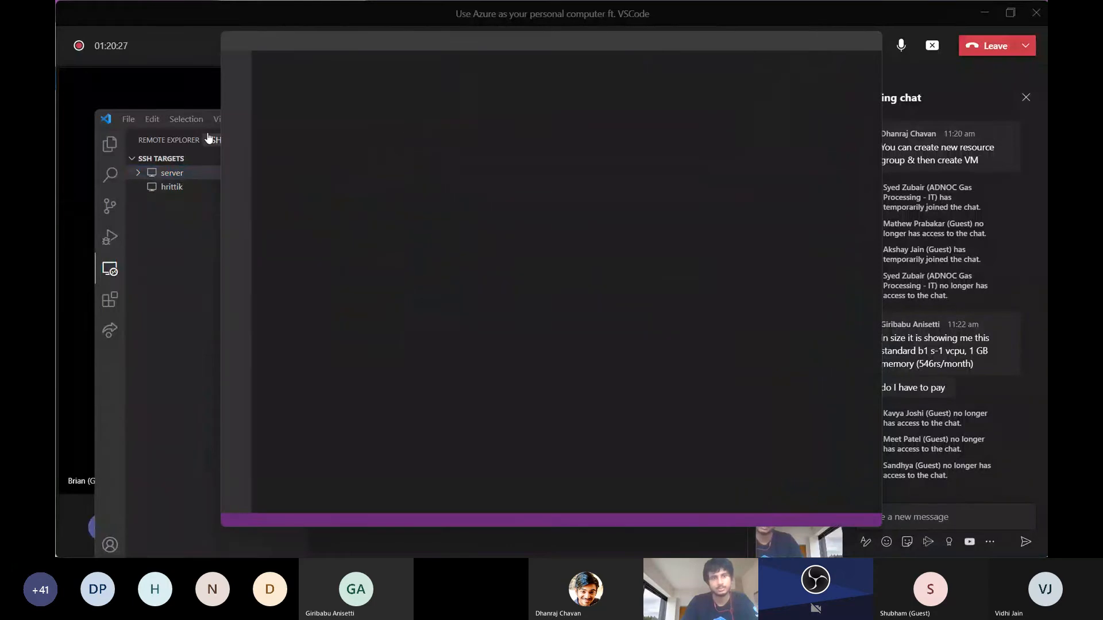
left_click(107, 119)
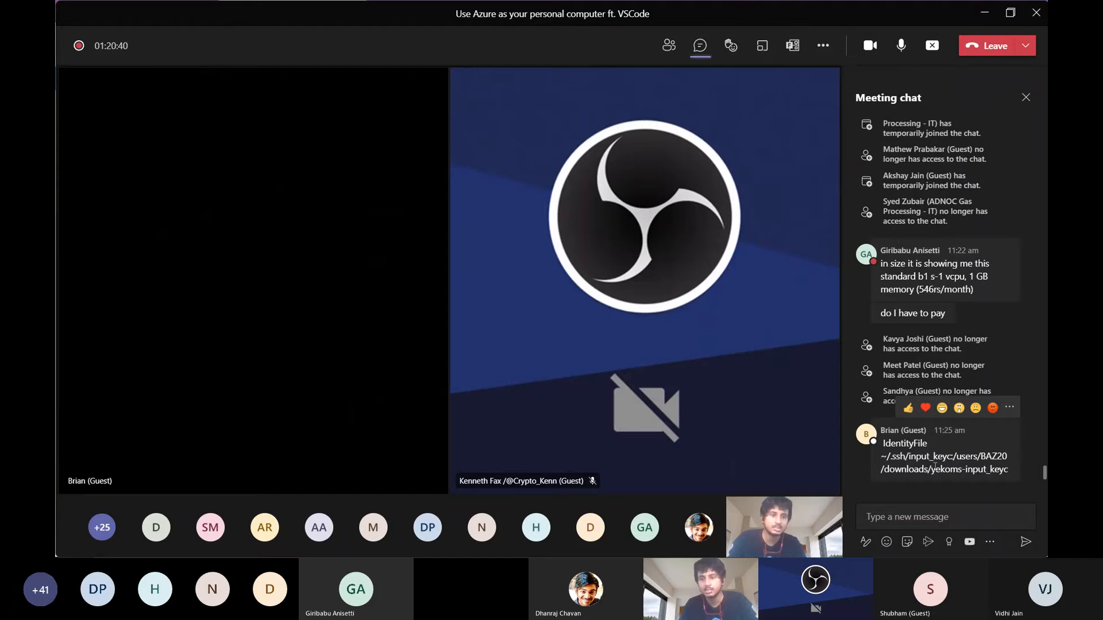
In the Teams meeting chat, examine the IdentityFile path in the latest guest message by highlighting its text
left_click_drag(932, 470, 1013, 480)
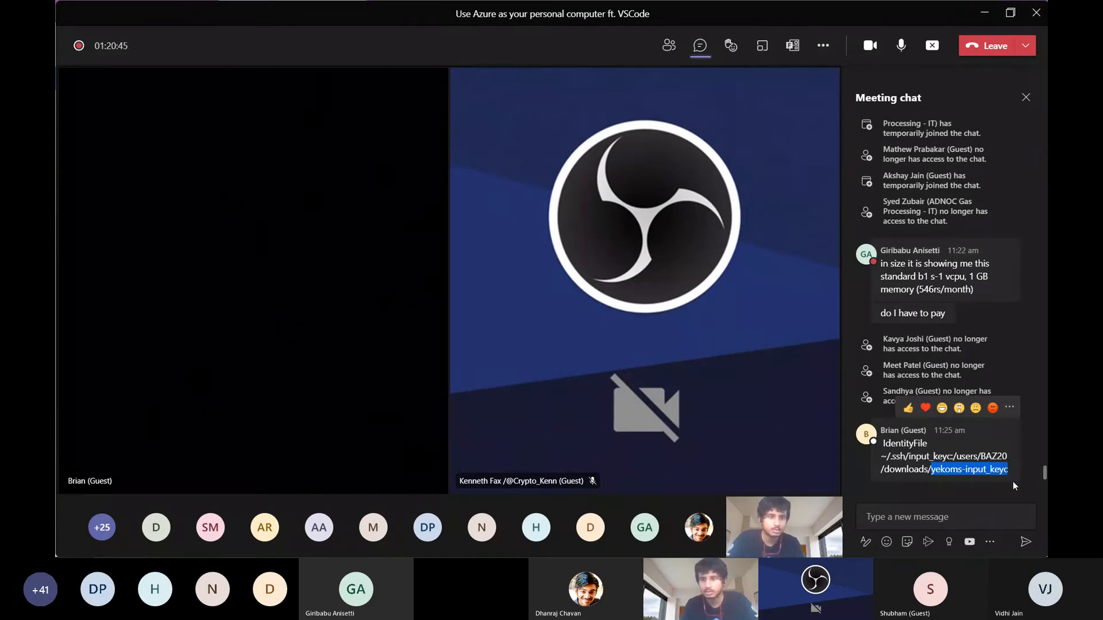
left_click(947, 517)
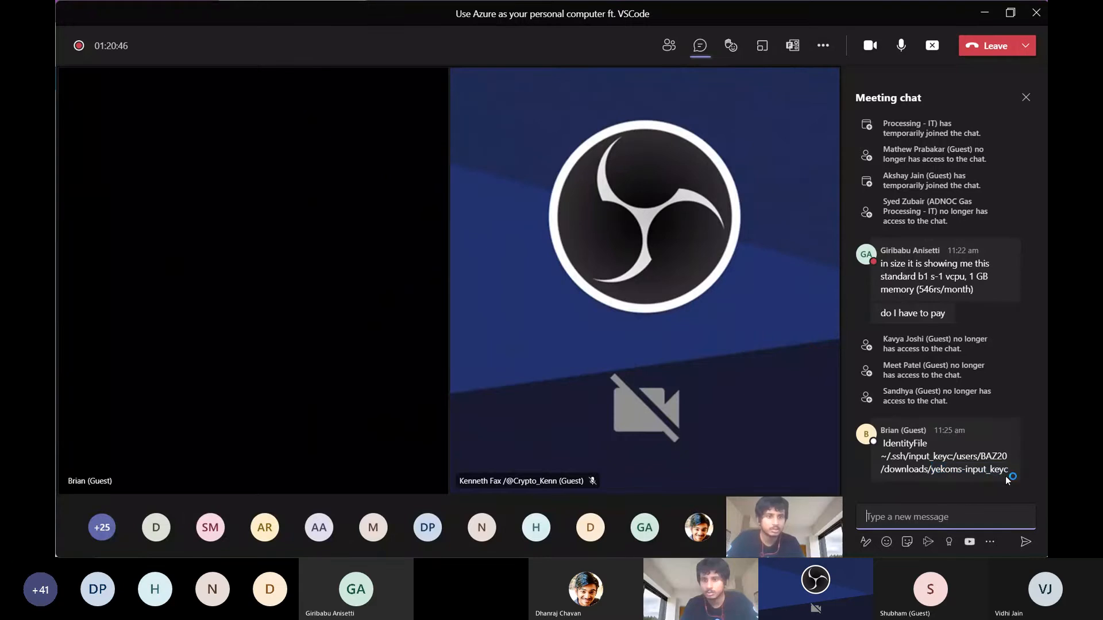
left_click_drag(1005, 477, 870, 449)
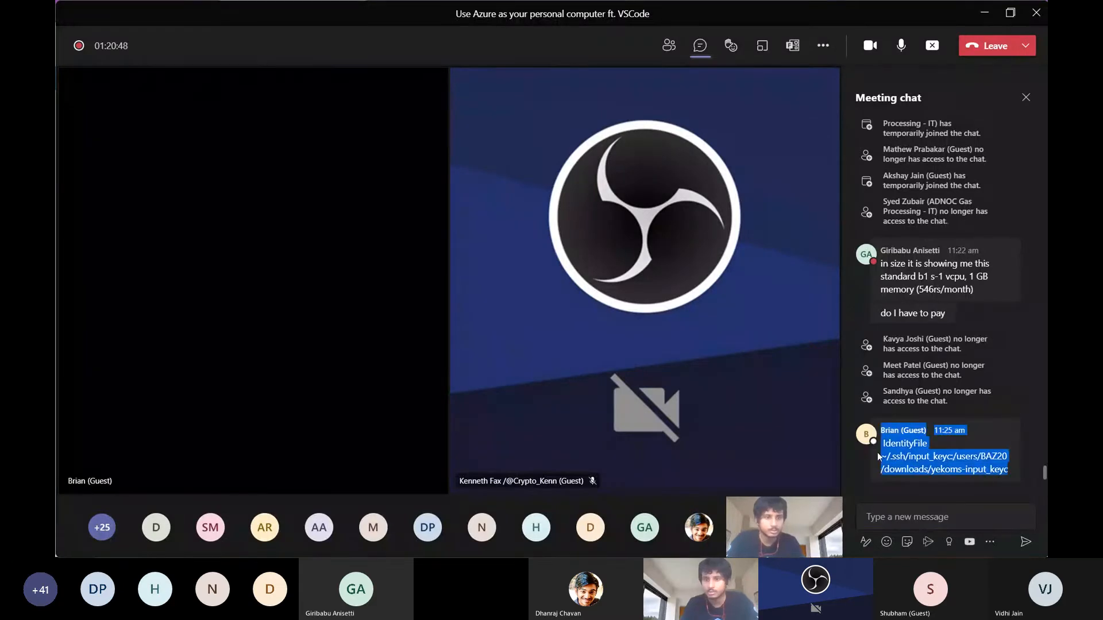
left_click(885, 520)
Switch back to the Visual Studio Code config window and highlight the second host's IdentityFile path for comparison
key("alt+Tab")
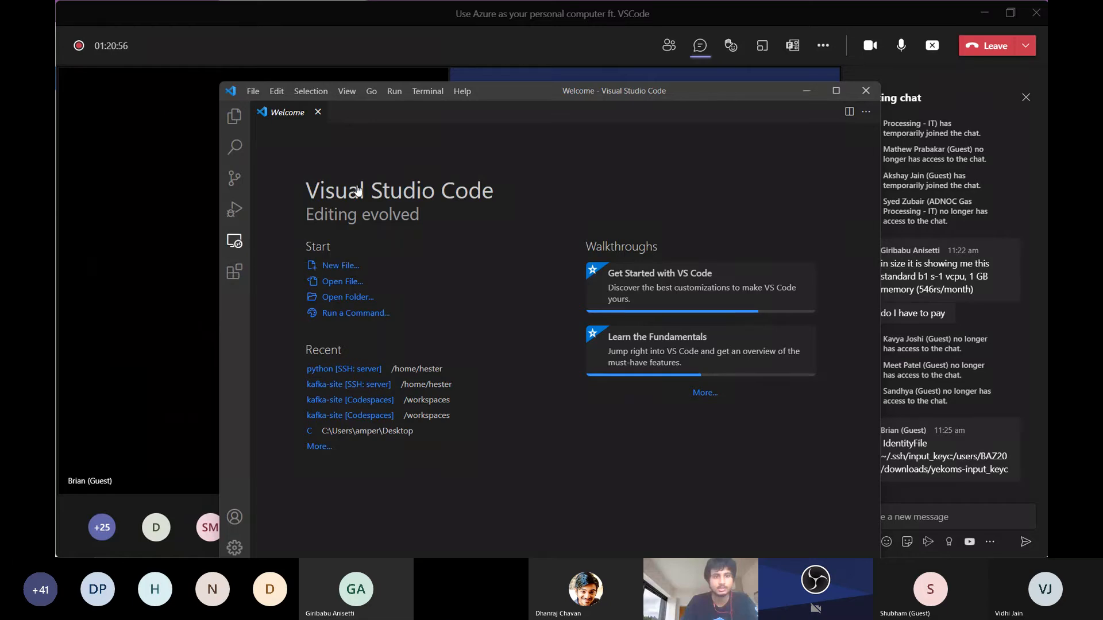
key("alt+Tab")
key("alt+Tab")
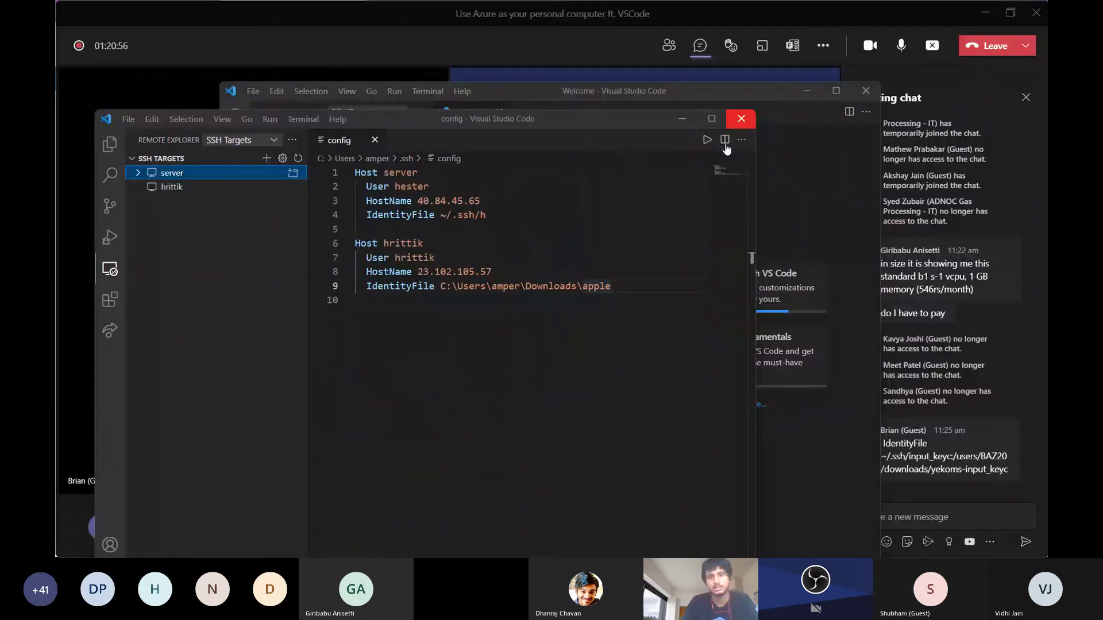
left_click_drag(441, 285, 619, 285)
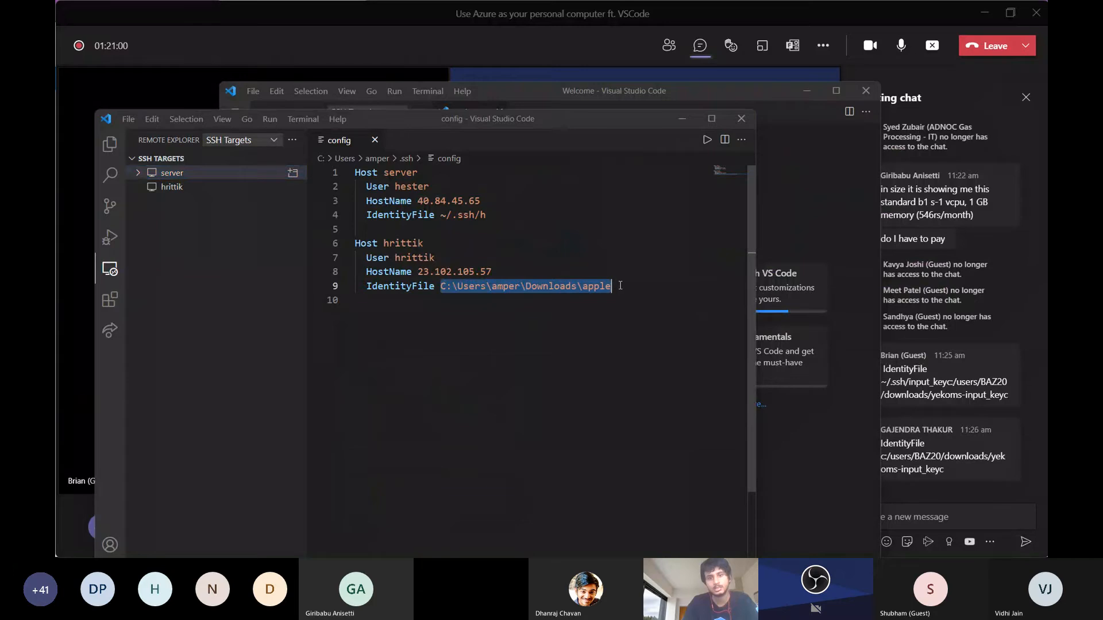
Place the cursor at the start of the second host's IdentityFile path and check the latest Teams meeting chat messages
left_click(439, 287)
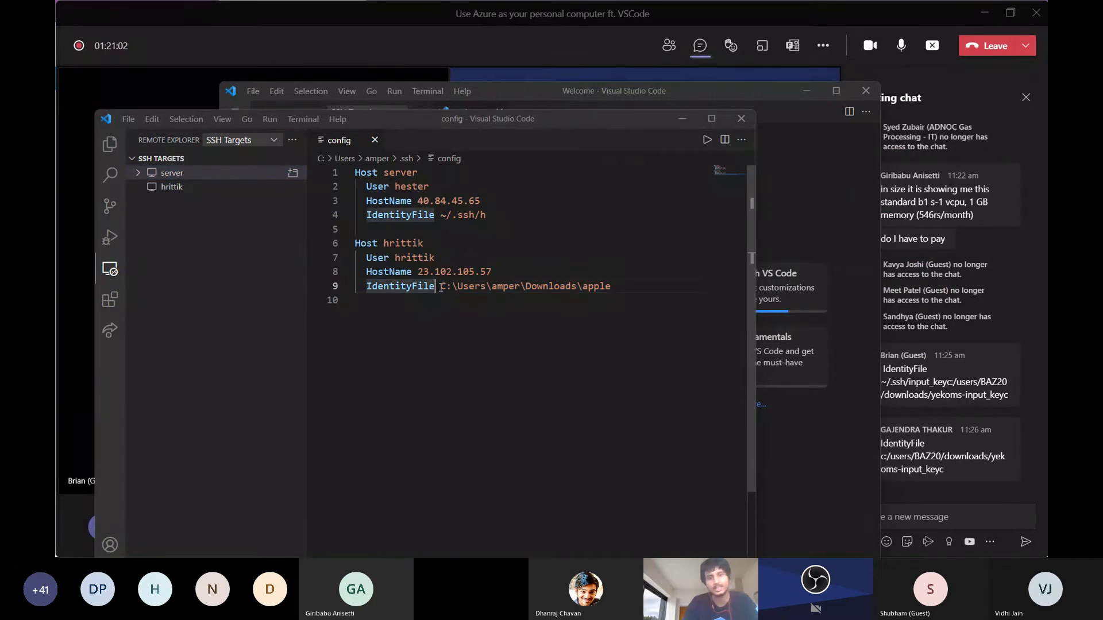
left_click(441, 287)
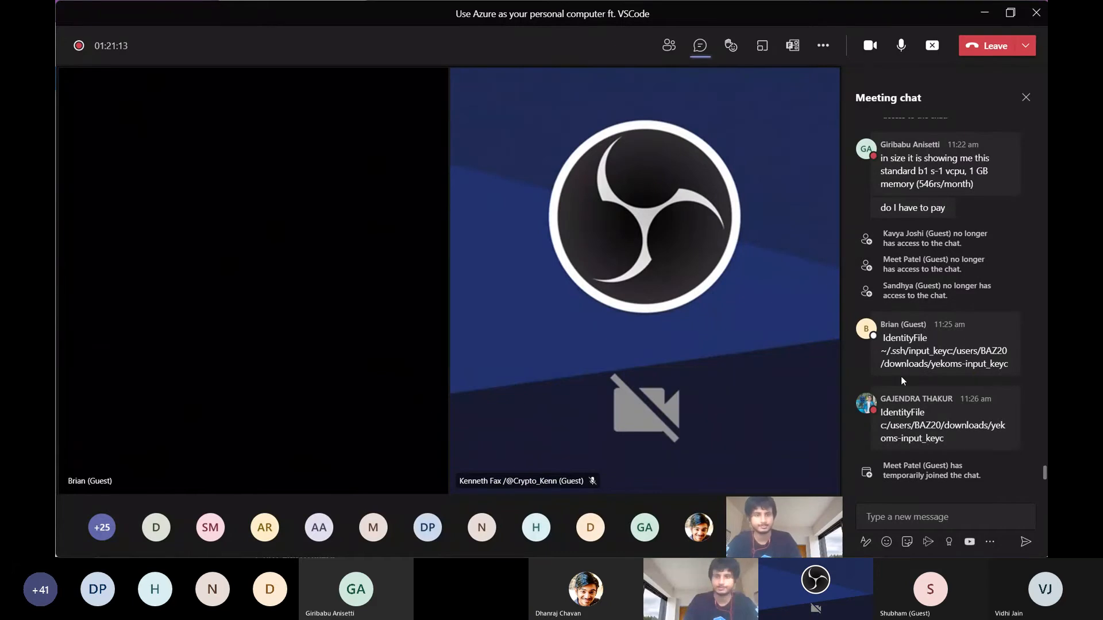
key("alt+Tab")
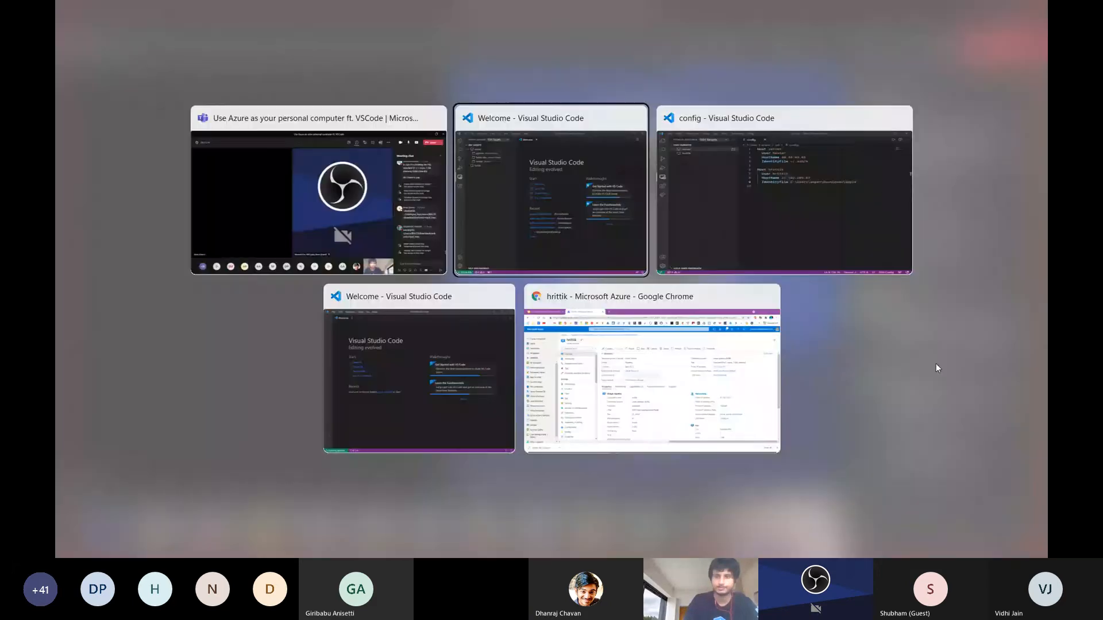
key("alt+Tab")
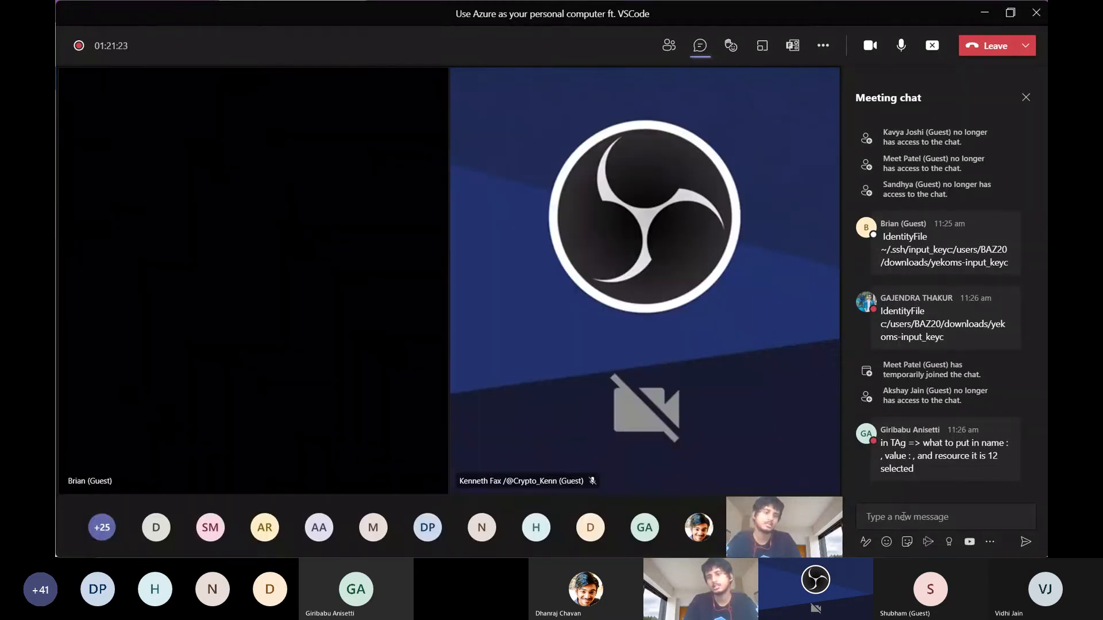
left_click(904, 517)
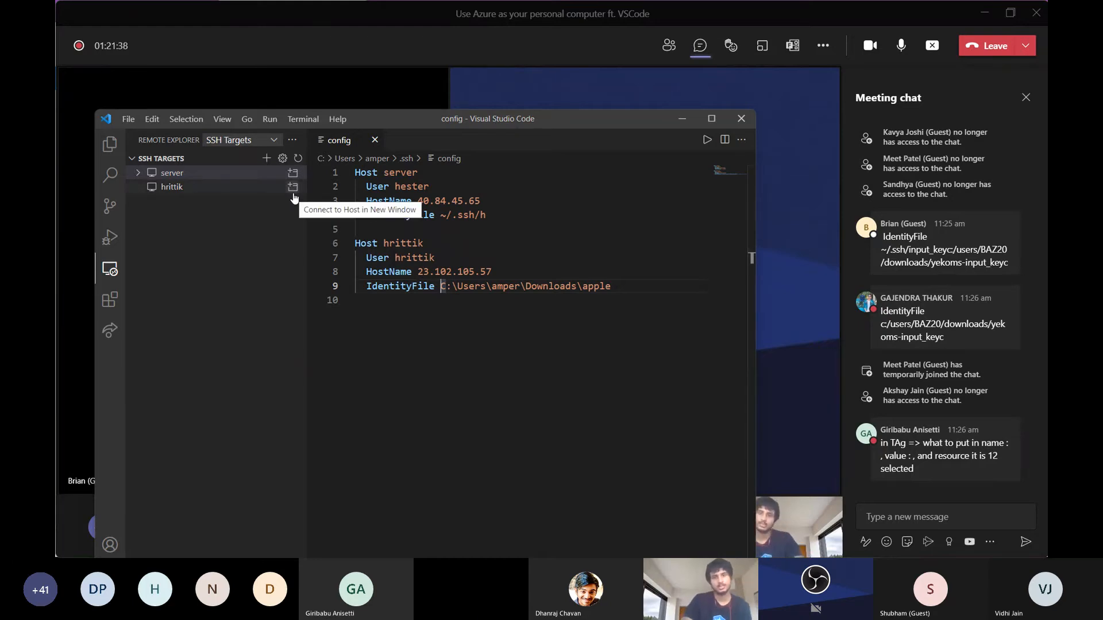
Minimize the config window and close both leftover Welcome windows of Visual Studio Code
left_click(684, 121)
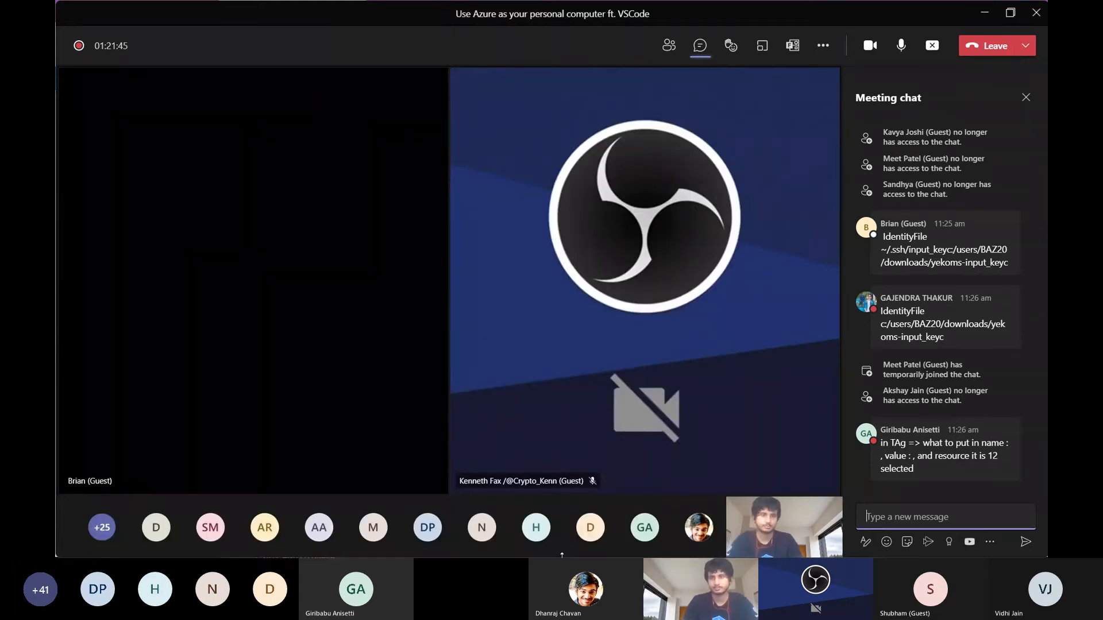
key("super")
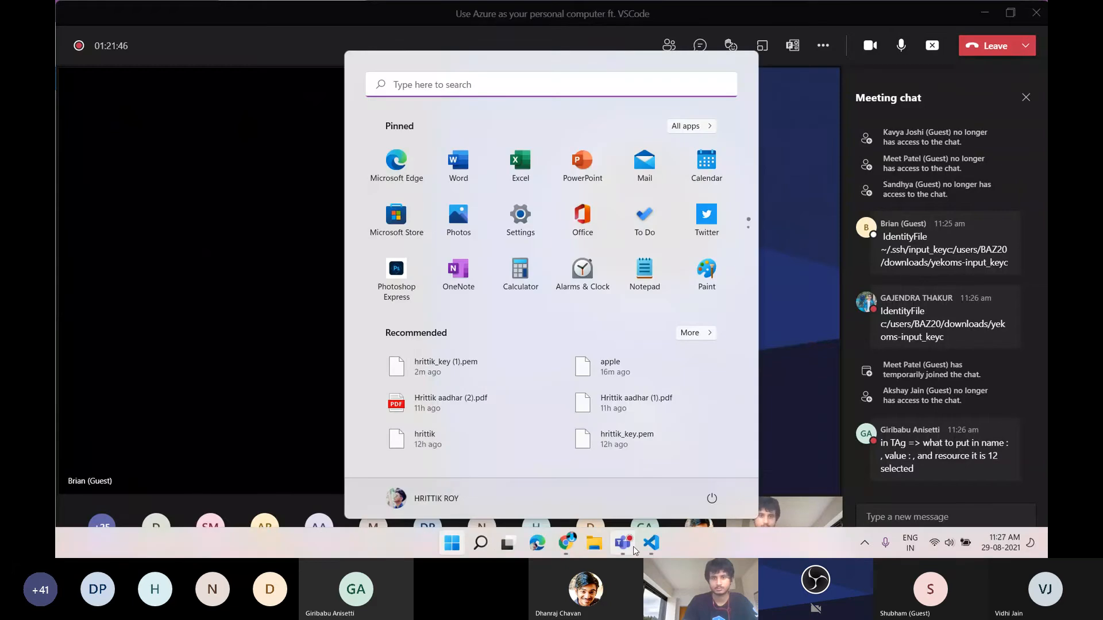
mouse_move(651, 543)
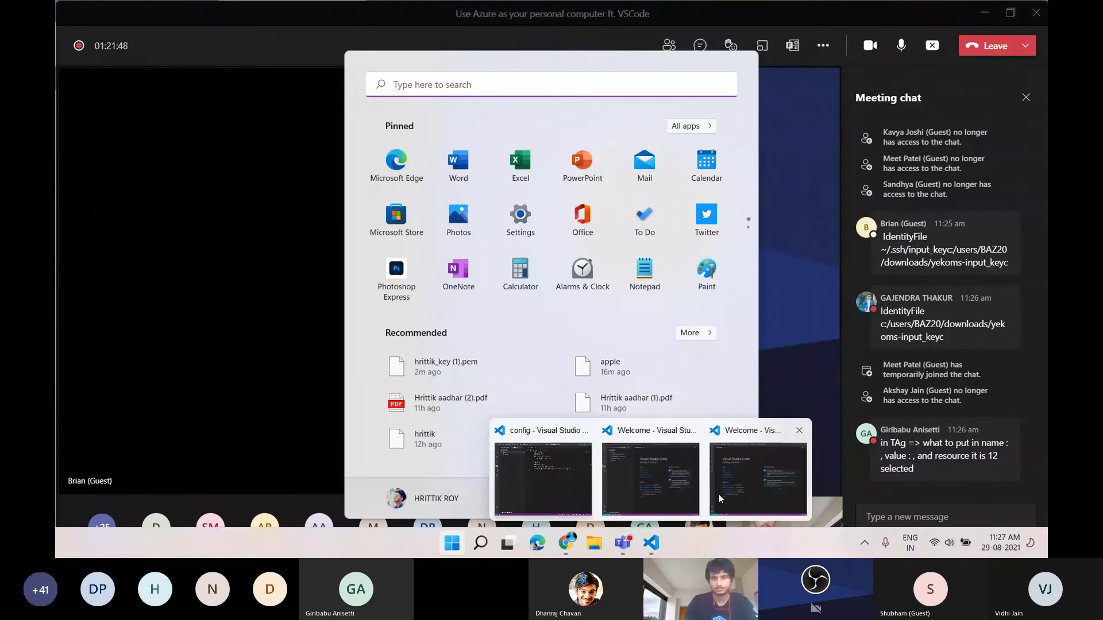
mouse_move(718, 498)
mouse_move(523, 486)
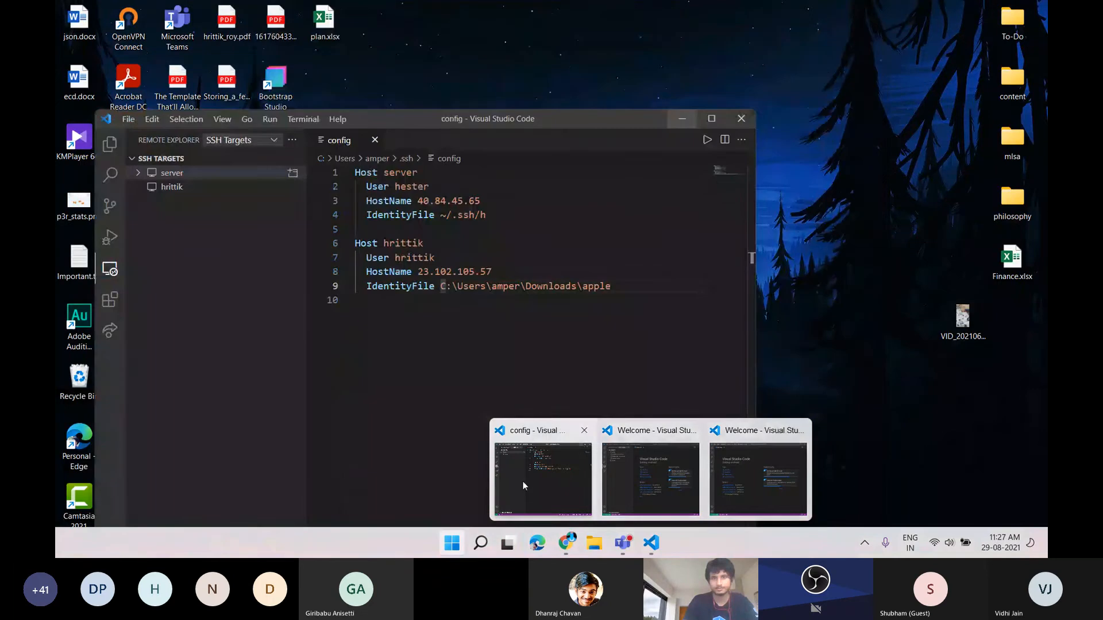
mouse_move(691, 471)
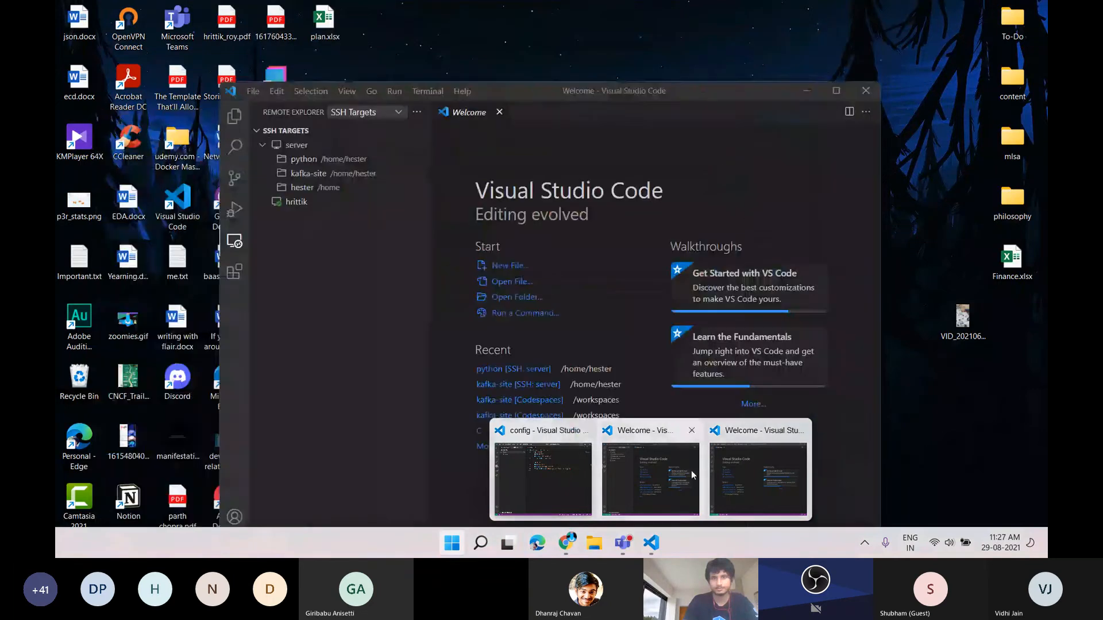
left_click(692, 431)
mouse_move(718, 456)
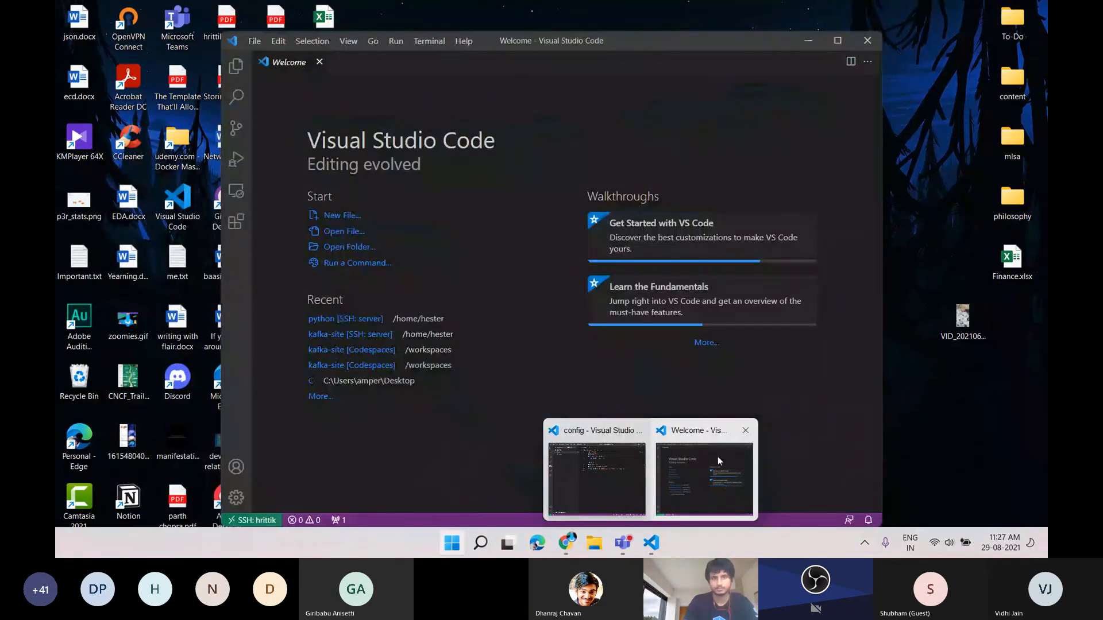
left_click(718, 457)
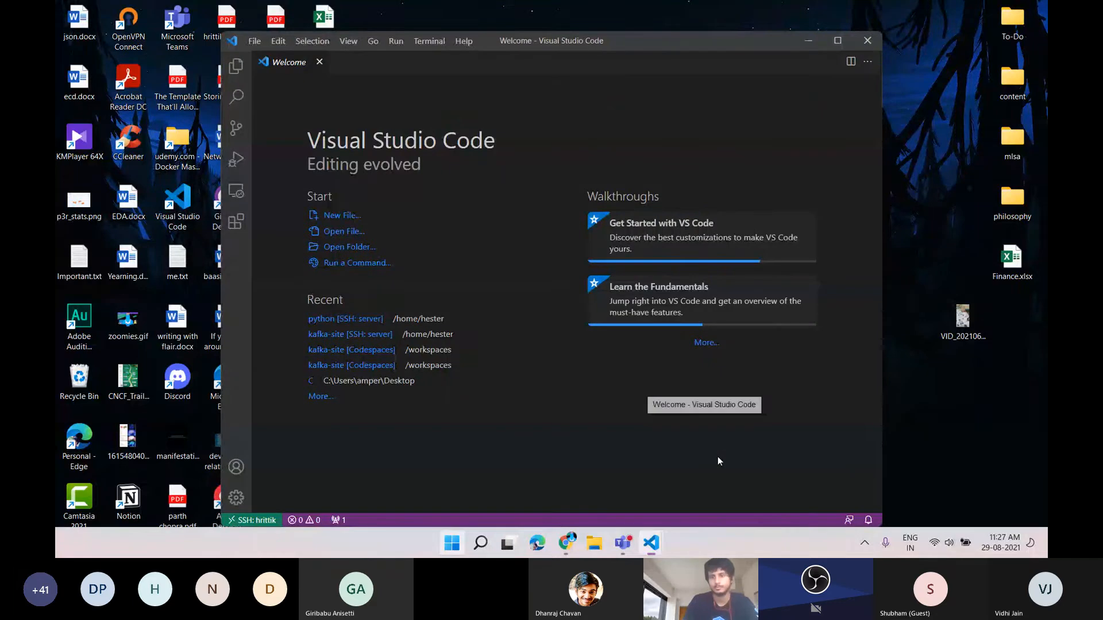
left_click(868, 41)
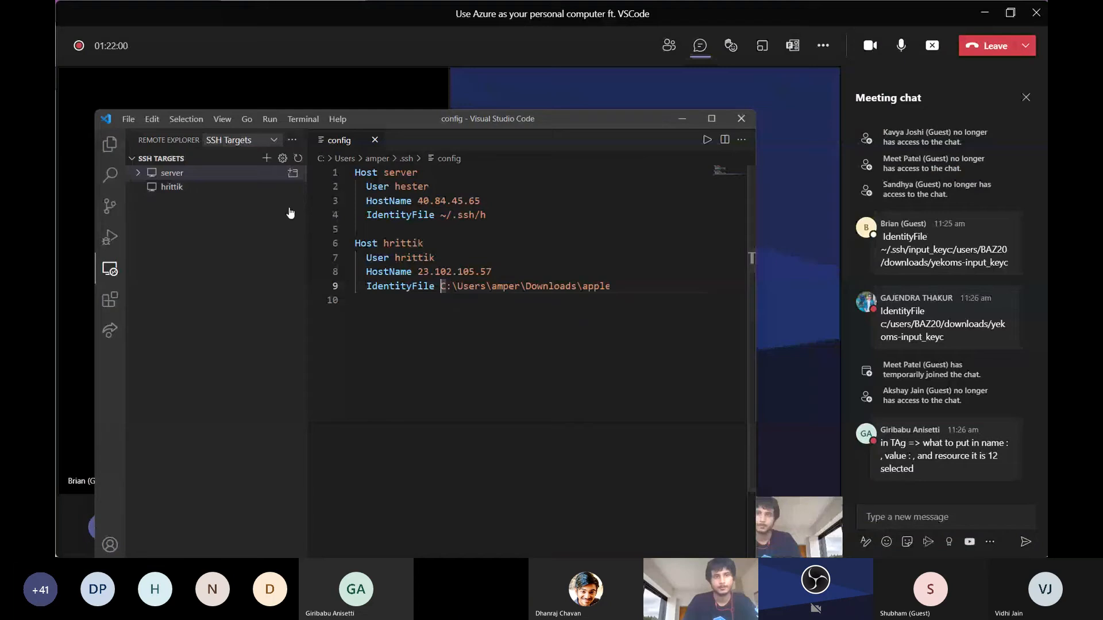
Connect to the second SSH target in a new Visual Studio Code window
mouse_move(292, 192)
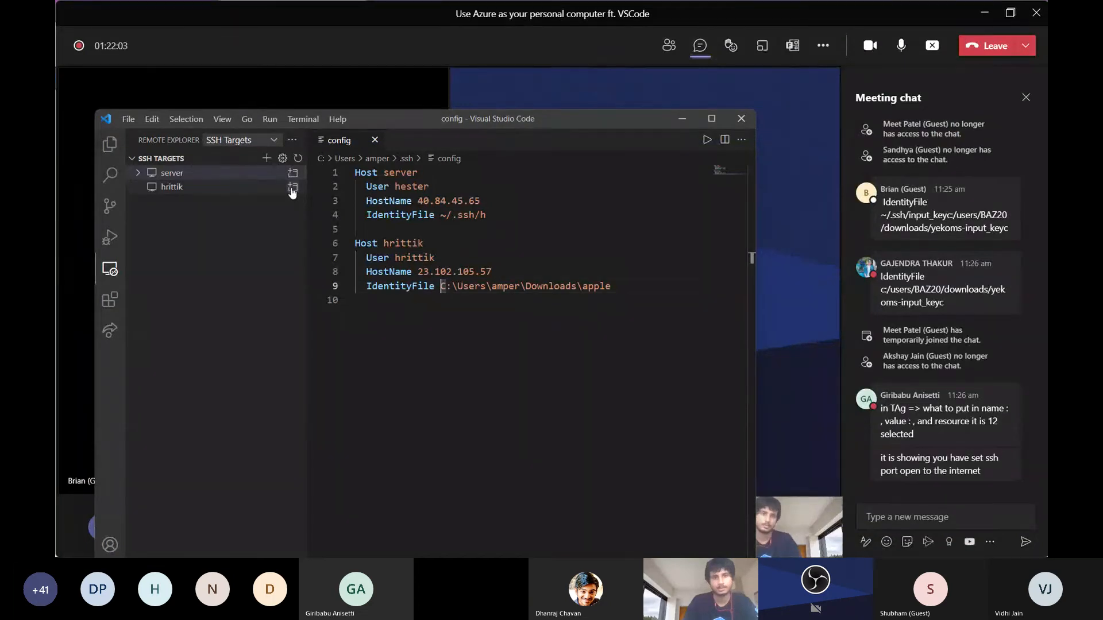
left_click(292, 191)
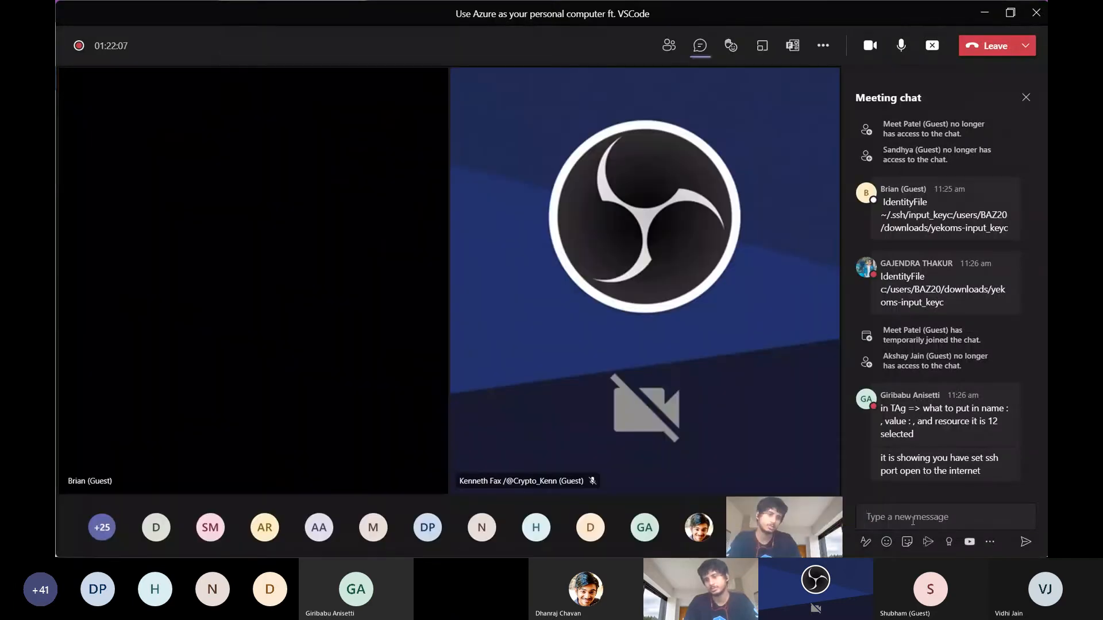
left_click(913, 521)
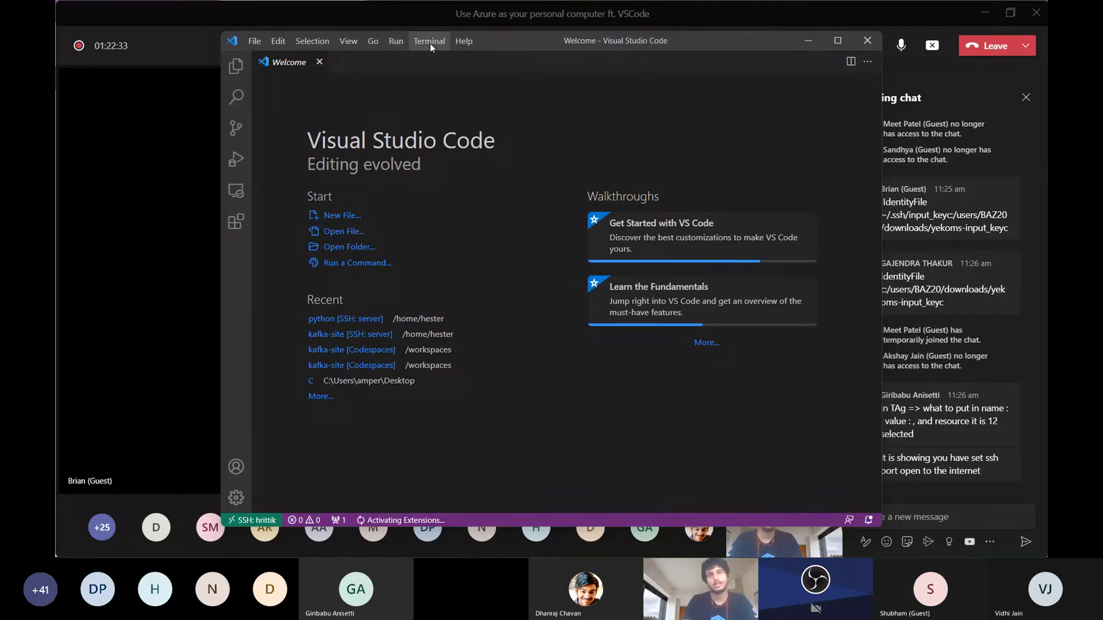
Open a new terminal on the remote VM and run ls in the home directory
left_click(430, 42)
left_click(437, 63)
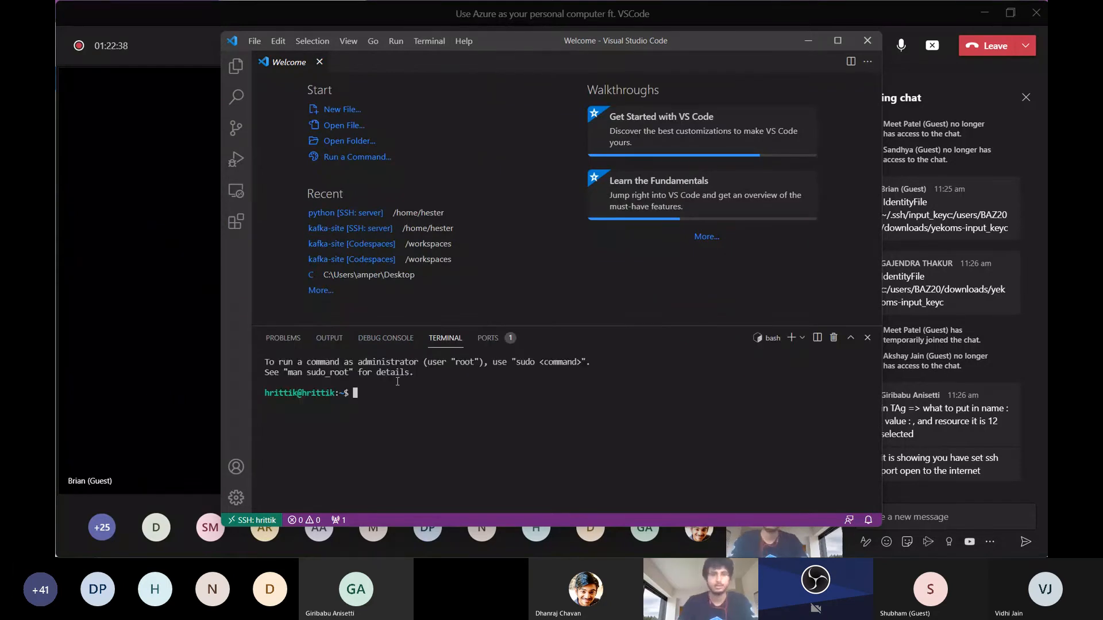
type("ls")
key("Return")
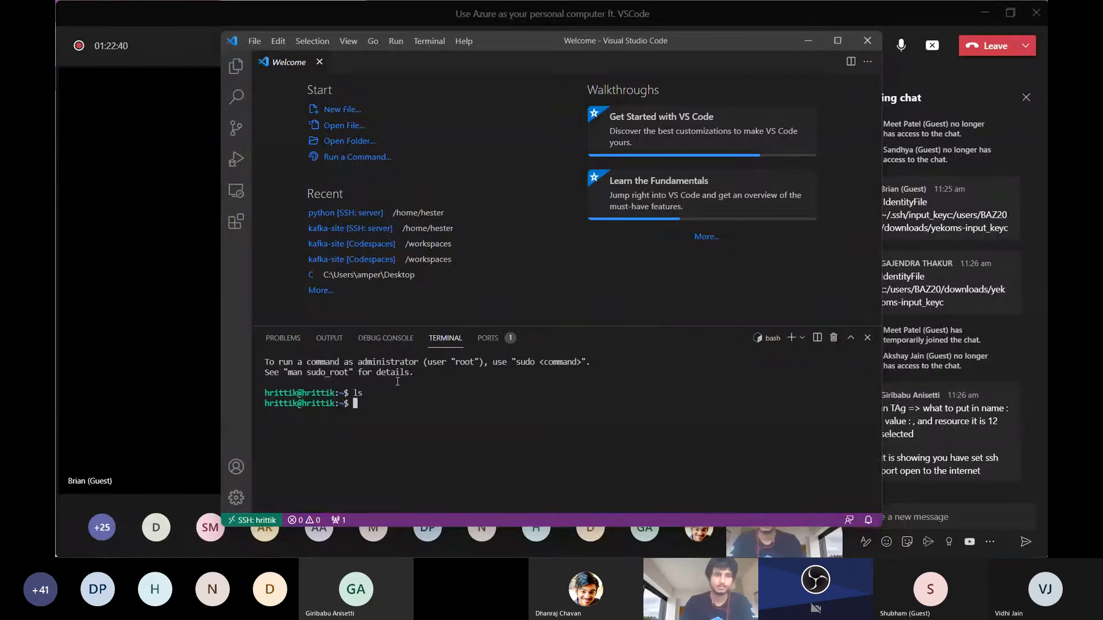
Run cat /etc/*release* in the remote terminal to show the VM's operating system details
type("ls]\\")
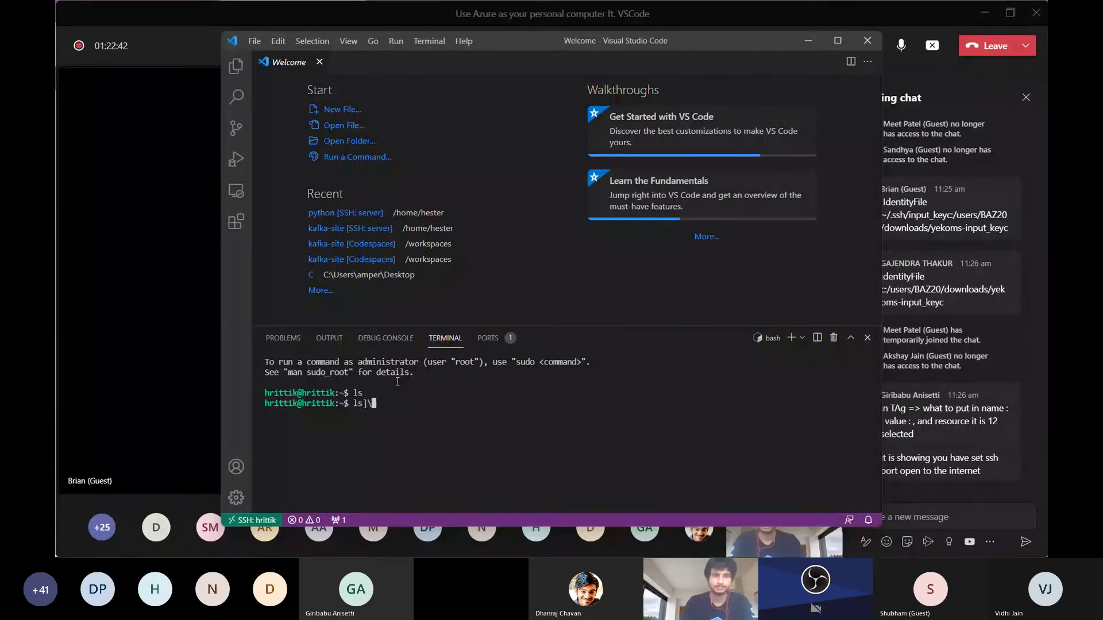
key("BackSpace")
key("BackSpace")
key("BackSpace")
type("a")
type("at")
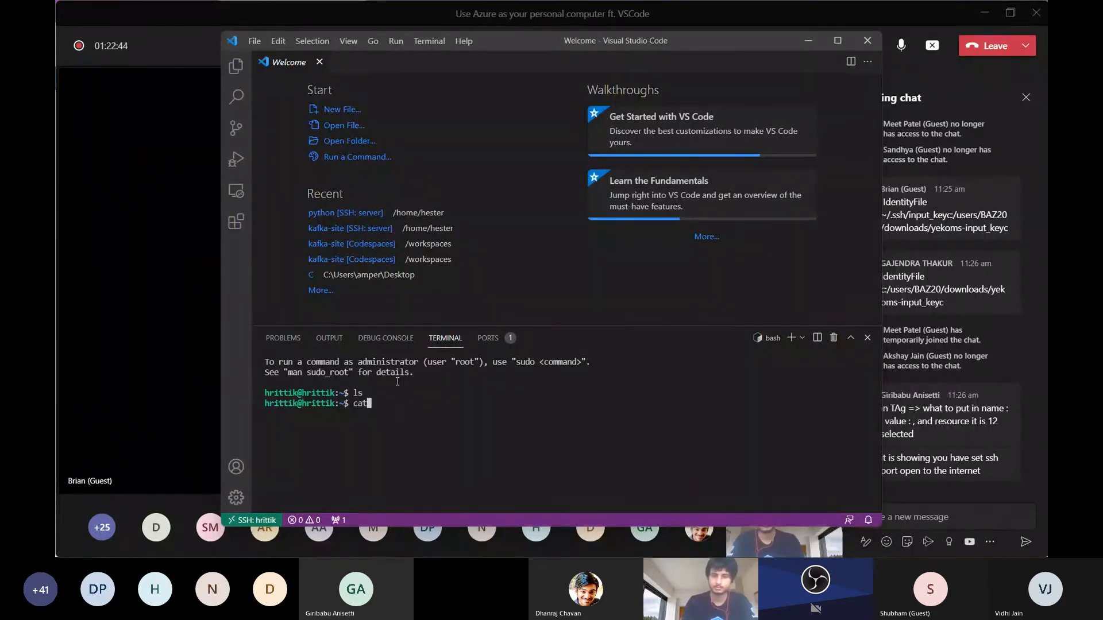
type(" /etc/*rel")
type("ease*")
key("Return")
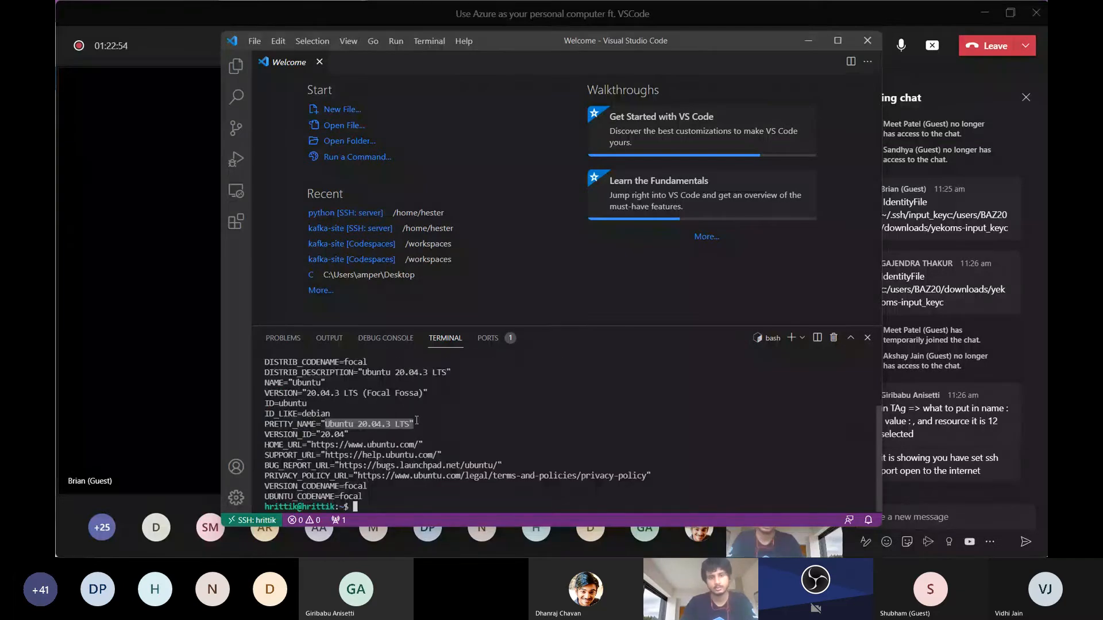
Maximize the window with the terminal at full height and run sudo apt update
left_click(840, 49)
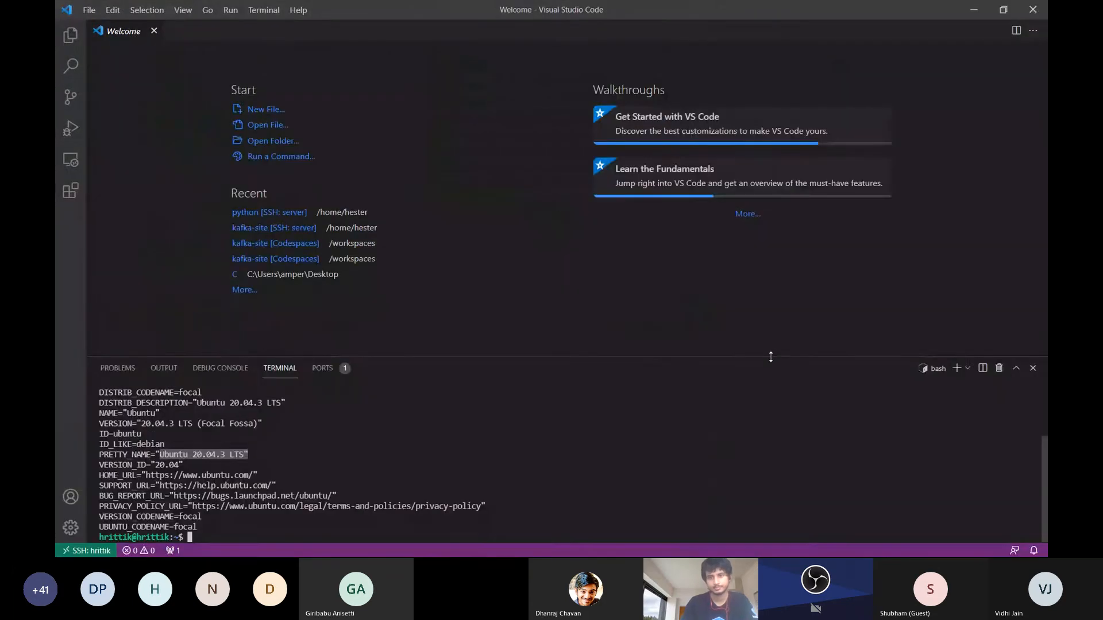
left_click_drag(771, 357, 747, 23)
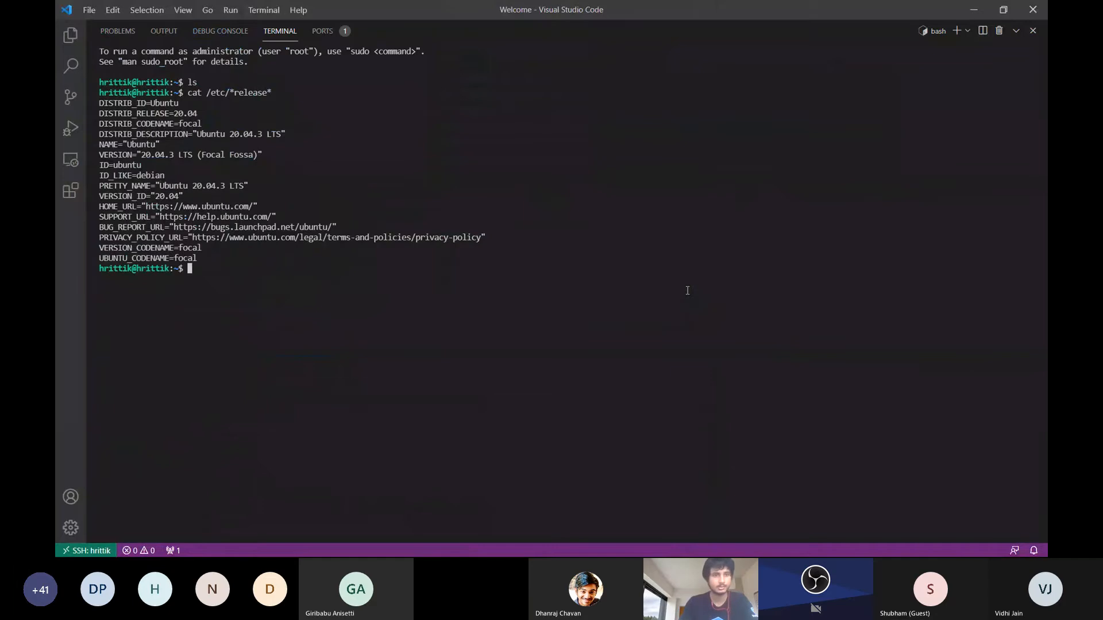
type("sudo apt update")
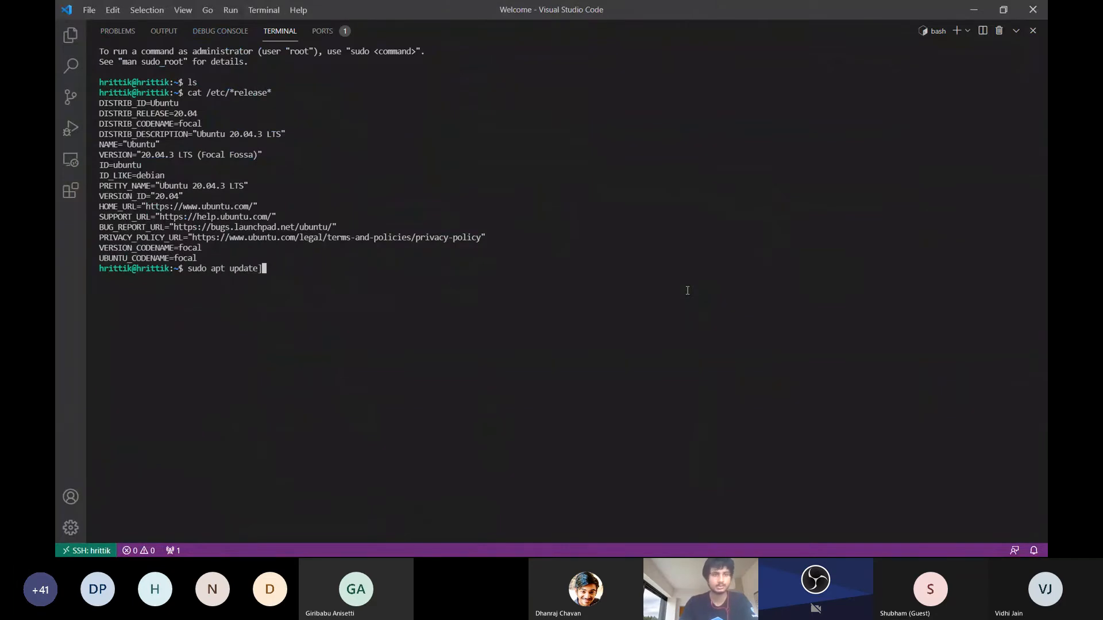
key("Return")
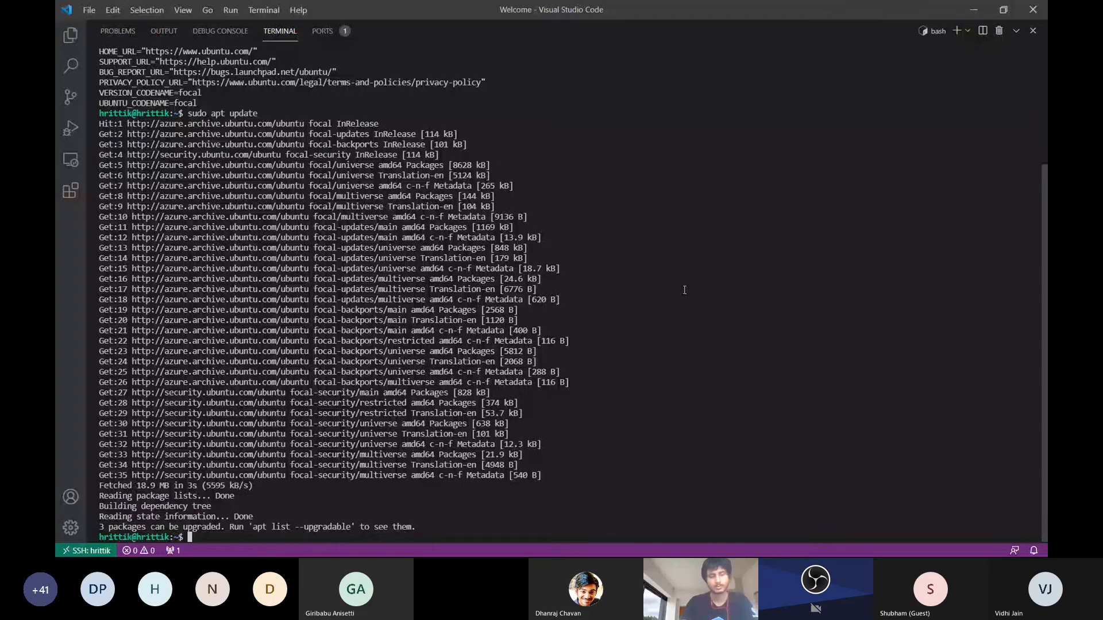
Upgrade the VM's packages with sudo apt upgrade, answering Y to continue
type("sudo apt upgr")
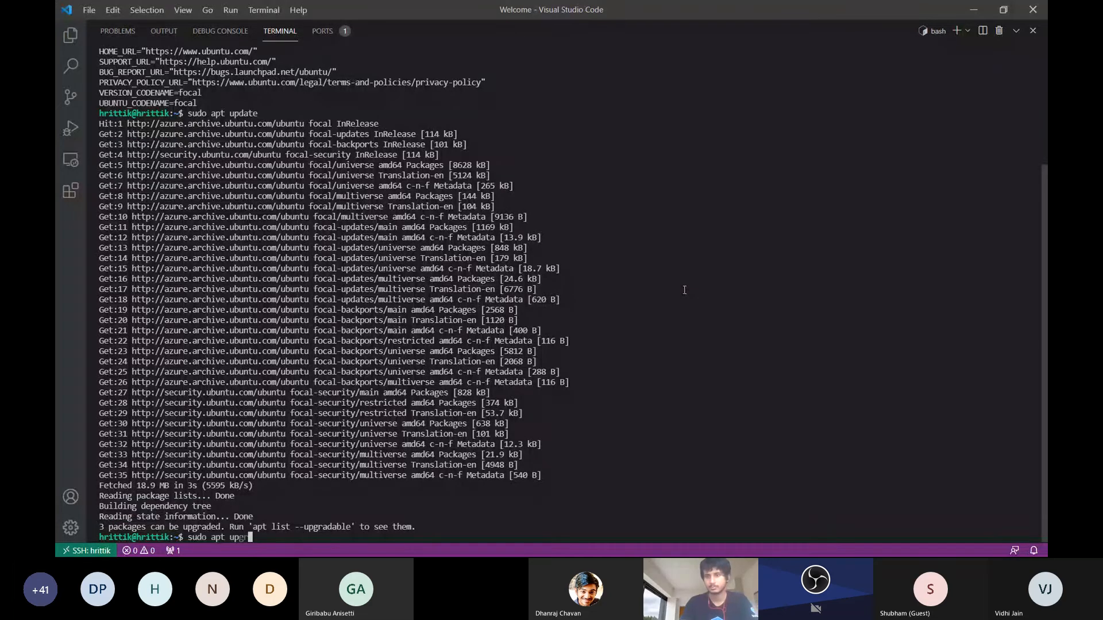
type("ade")
key("Return")
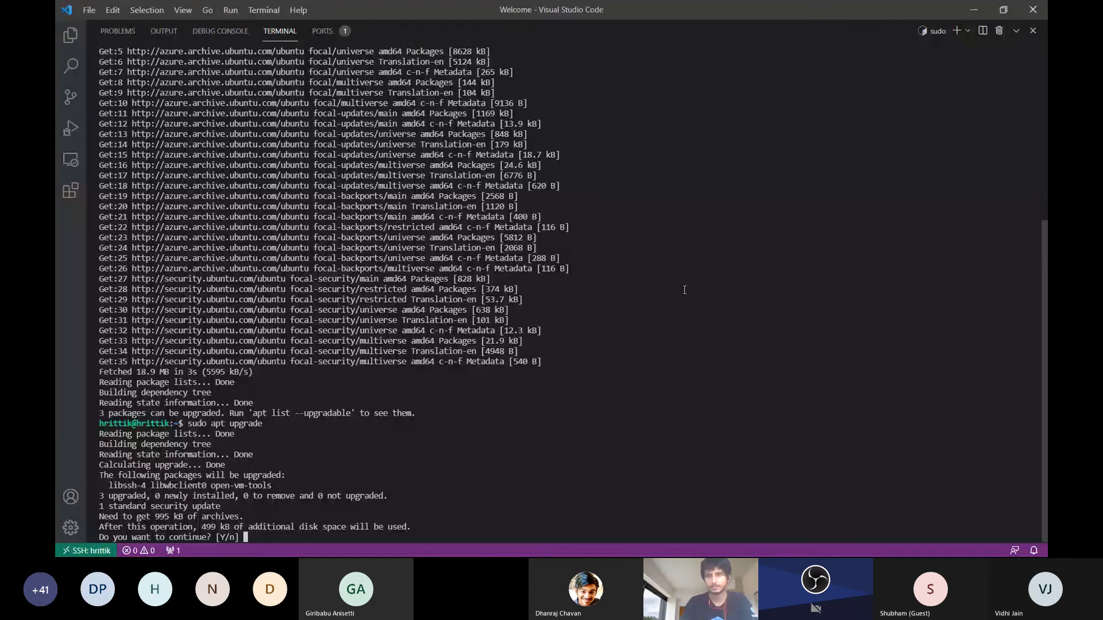
type("Y")
key("Return")
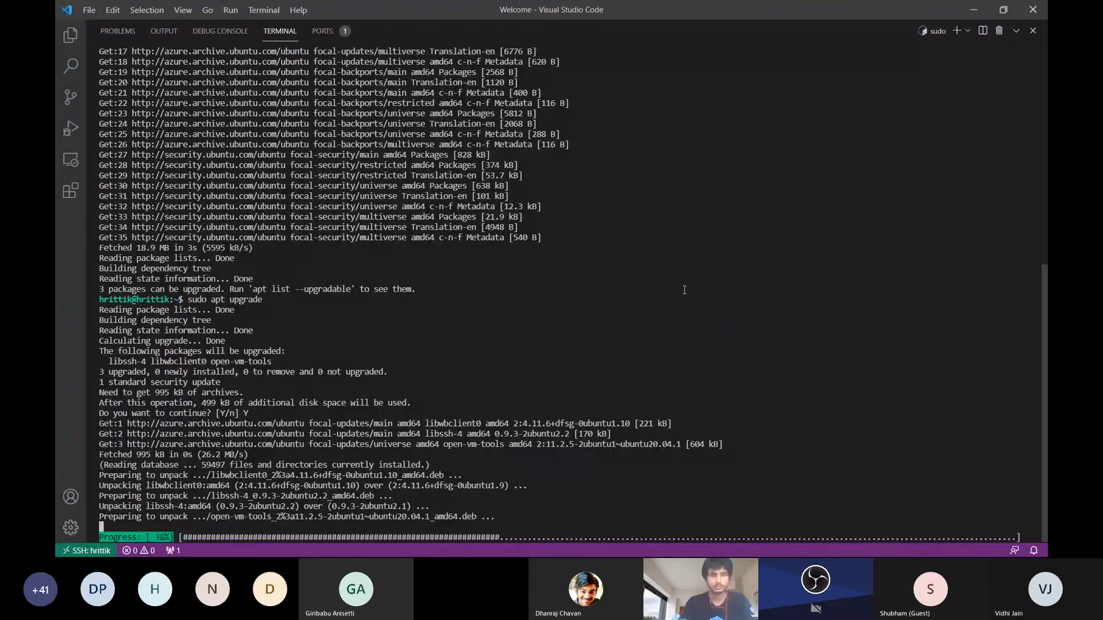
Check the Teams meeting chat, return to the remote terminal, and try to run the sl command
key("alt+Tab")
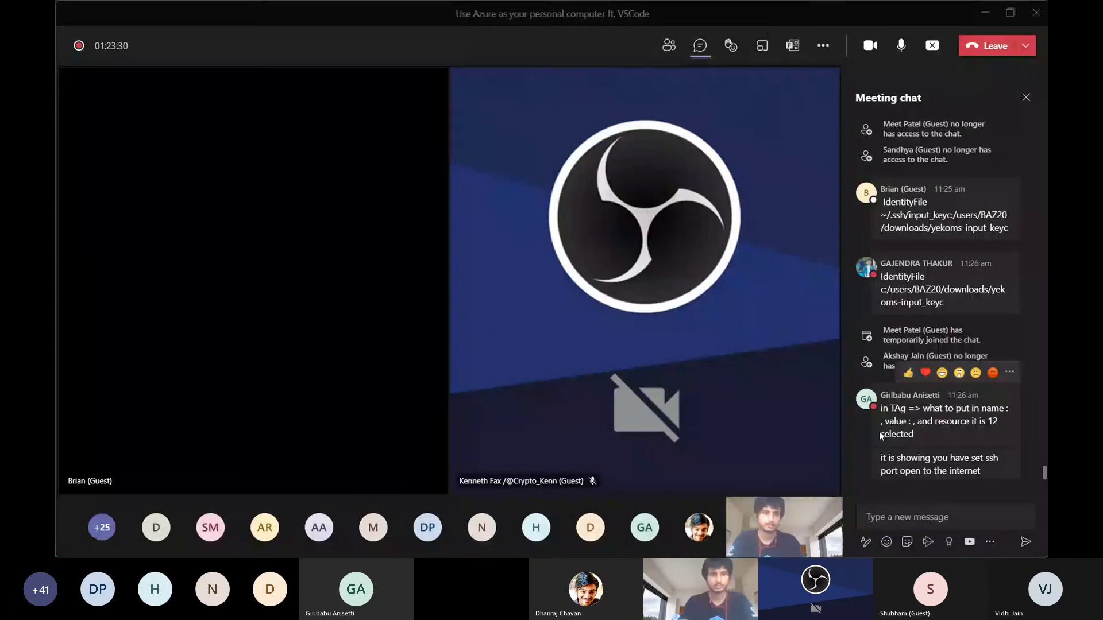
key("alt+Tab")
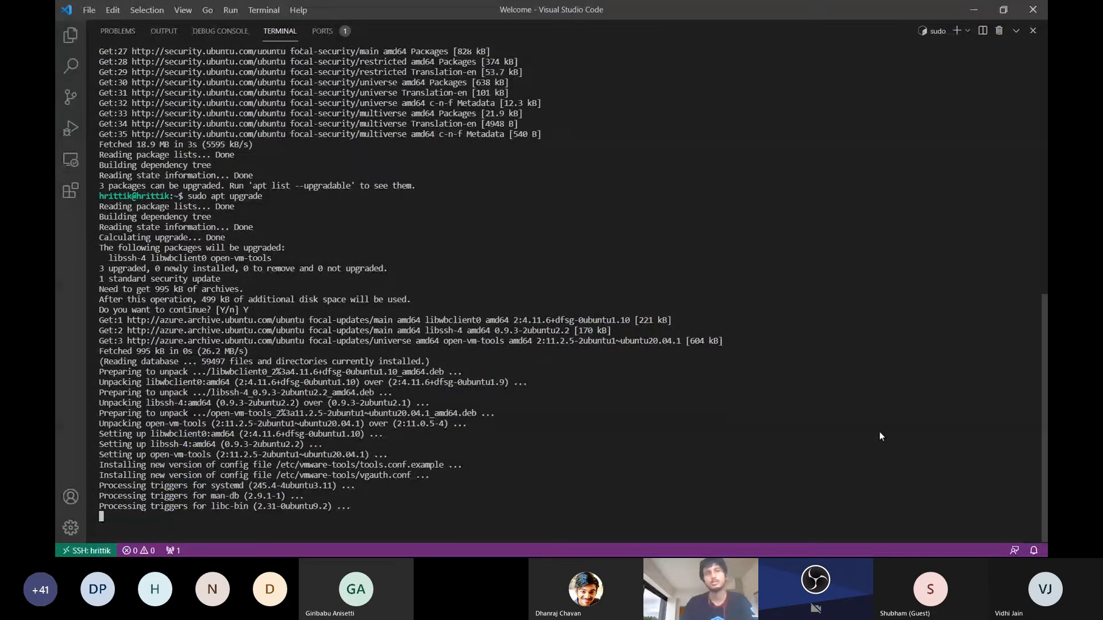
type("s")
key("Return")
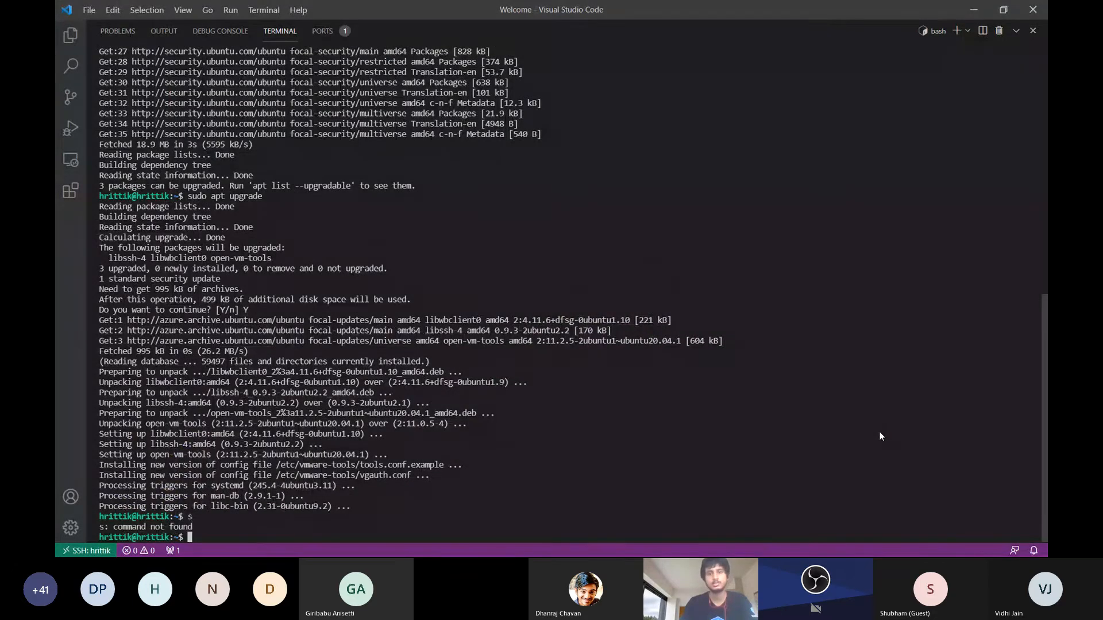
type("sl")
key("Return")
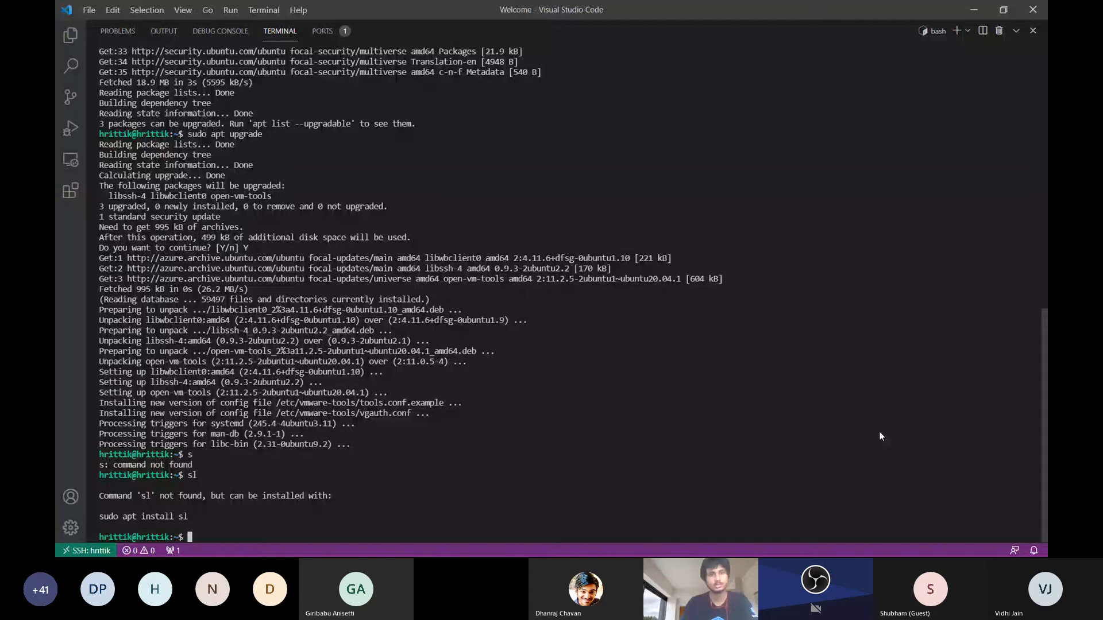
Install the sl package on the VM with sudo apt install sl
type("sudo apt isntall sl")
key("BackSpace")
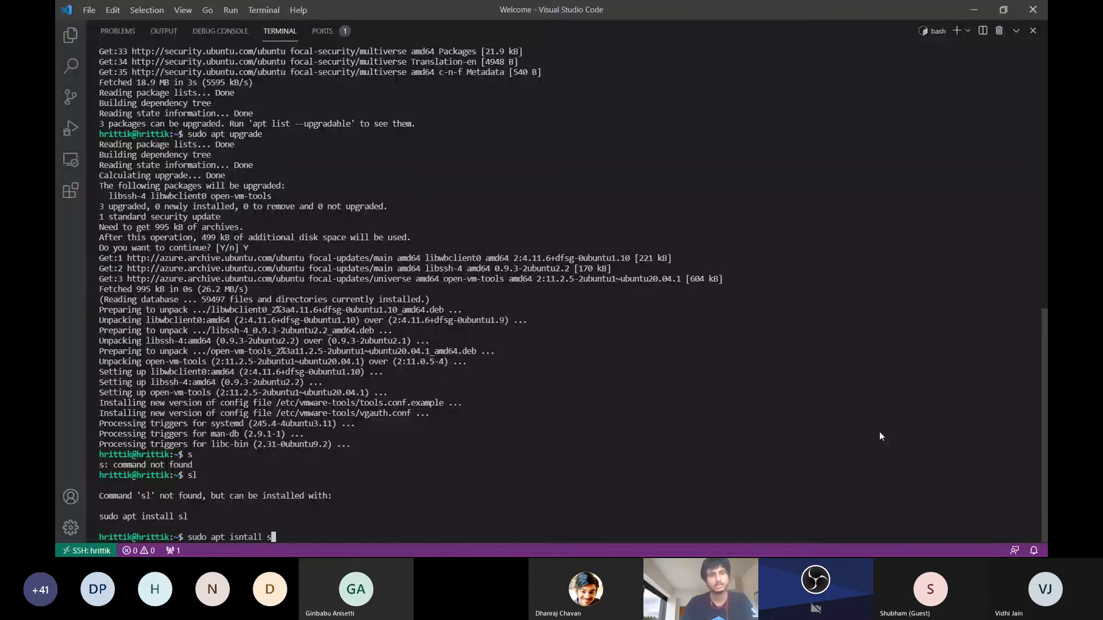
key("BackSpace")
key("BackSpace")
key("BackSpace")
key("BackSpace")
key("BackSpace")
key("BackSpace")
key("BackSpace")
key("BackSpace")
type("ns")
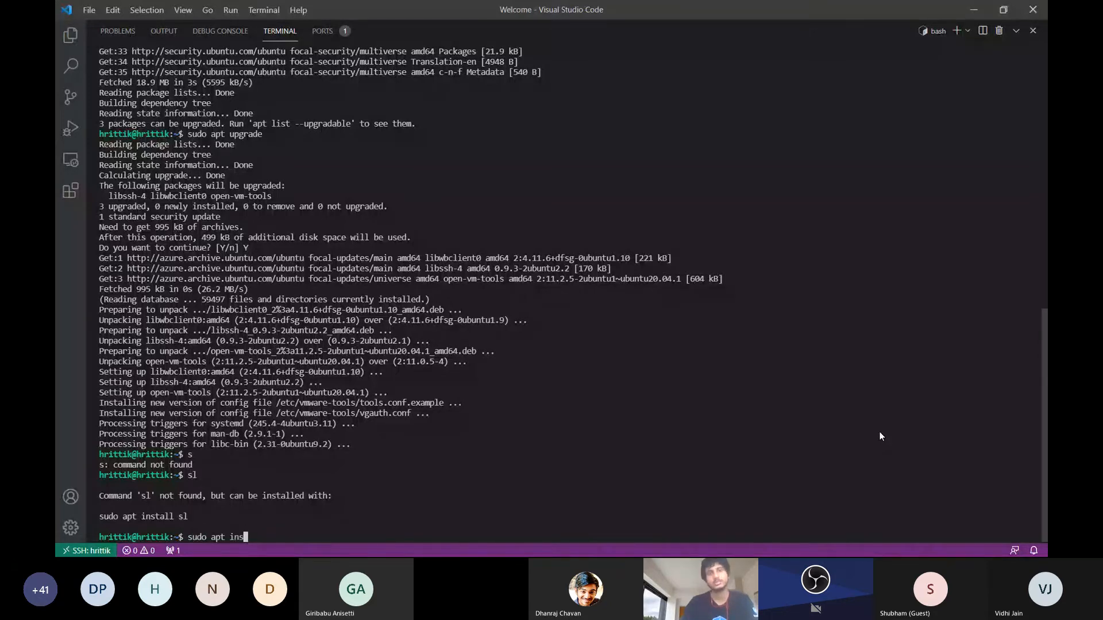
type("tall")
key("alt+Tab")
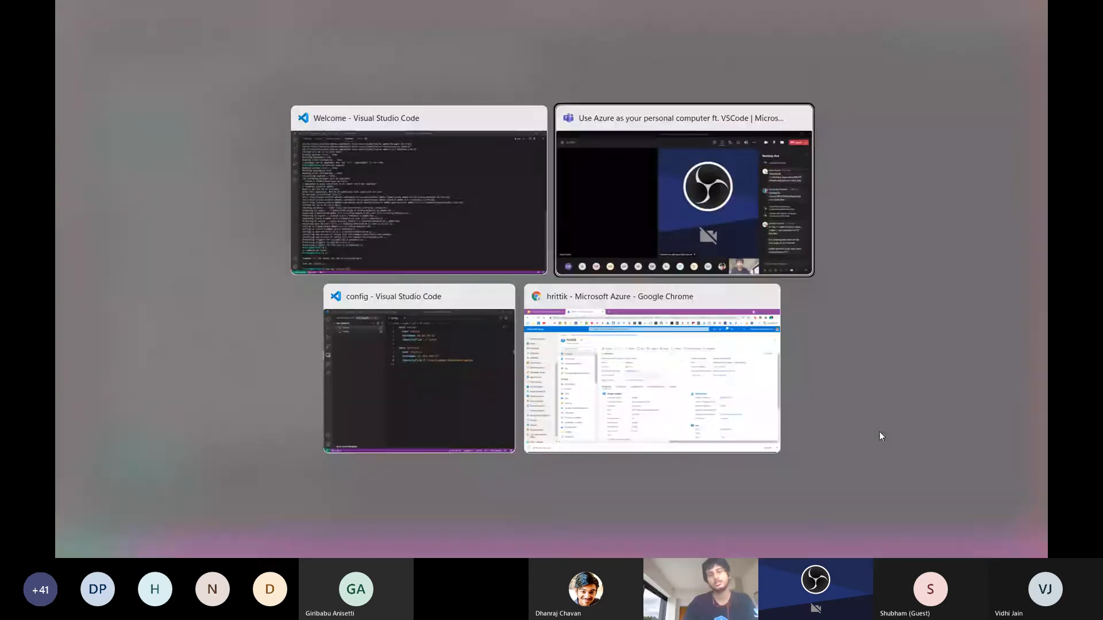
key("alt+Tab")
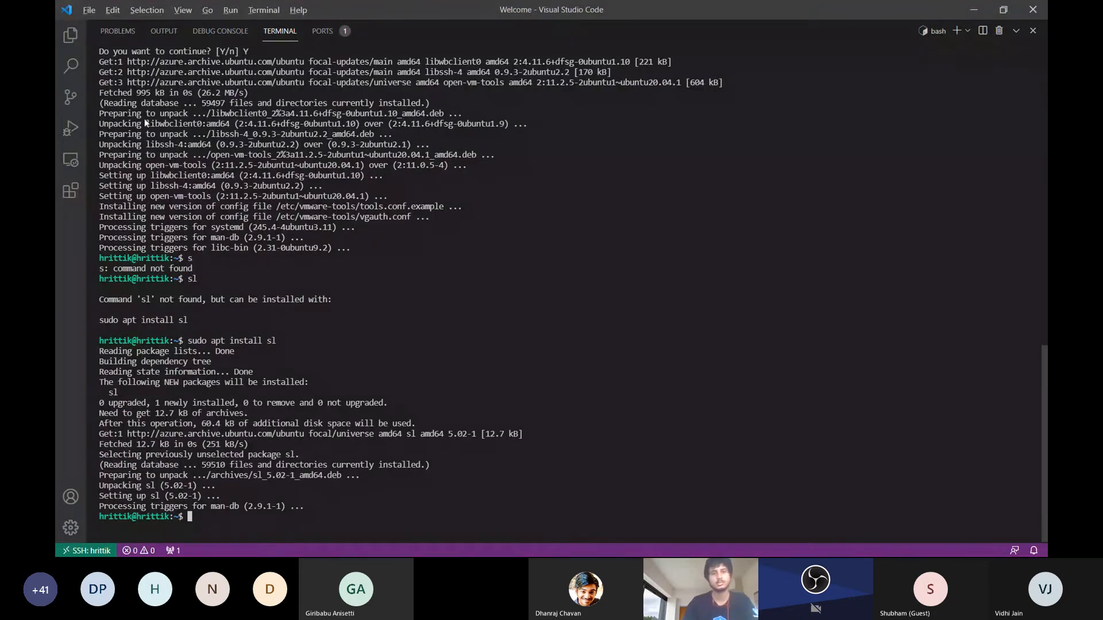
Switch to the VS Code window holding the SSH config file and collapse and reopen its Remote Explorer to show the SSH targets
key("alt+Tab")
key("alt+Tab")
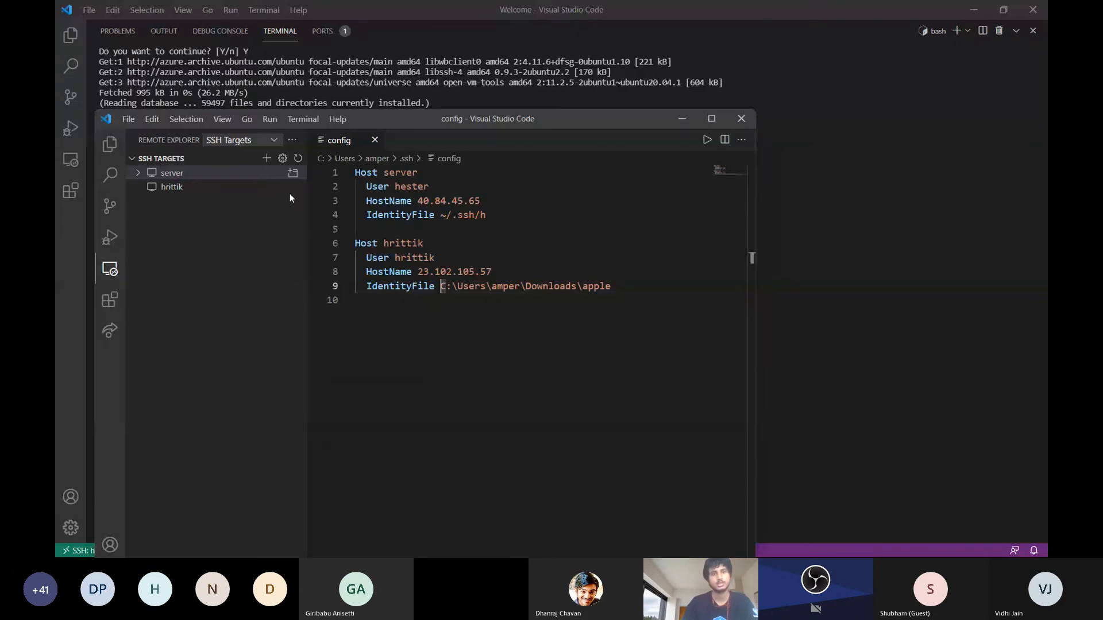
left_click(114, 267)
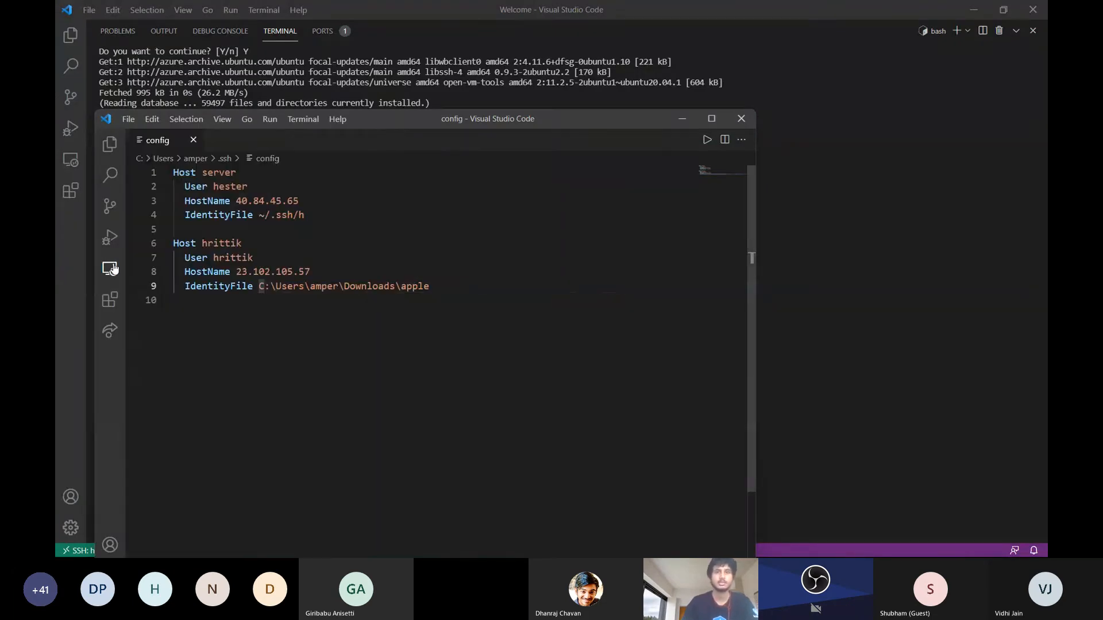
left_click(113, 268)
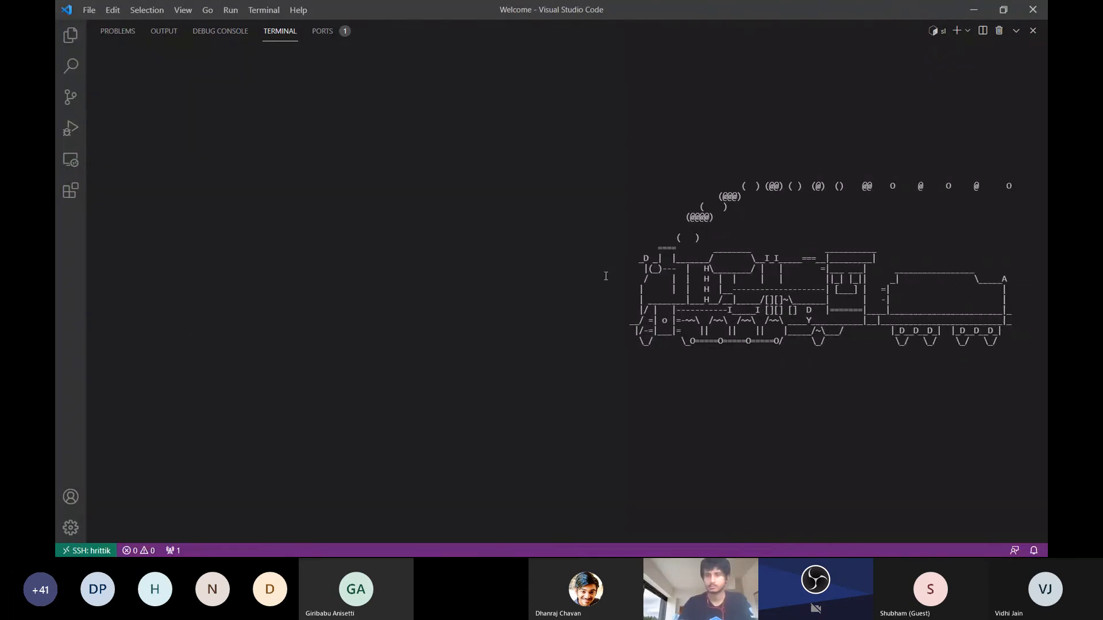
Look at the VM's Azure portal page, switch to the Teams meeting chat, and send 22 as the answer about the inbound port
key("super+Tab")
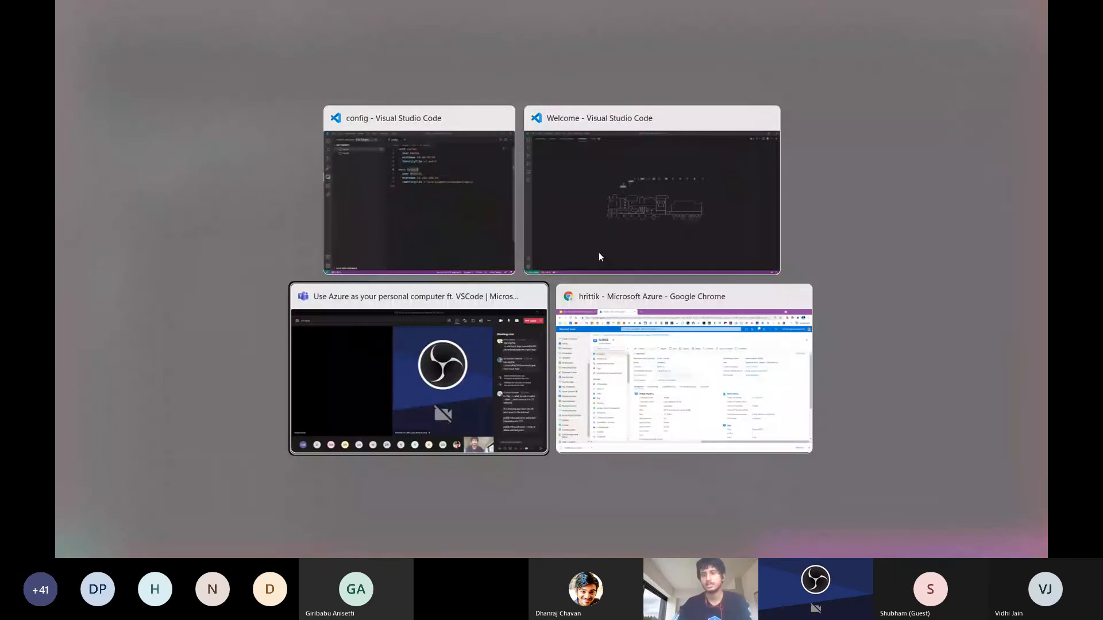
key("Right")
key("Return")
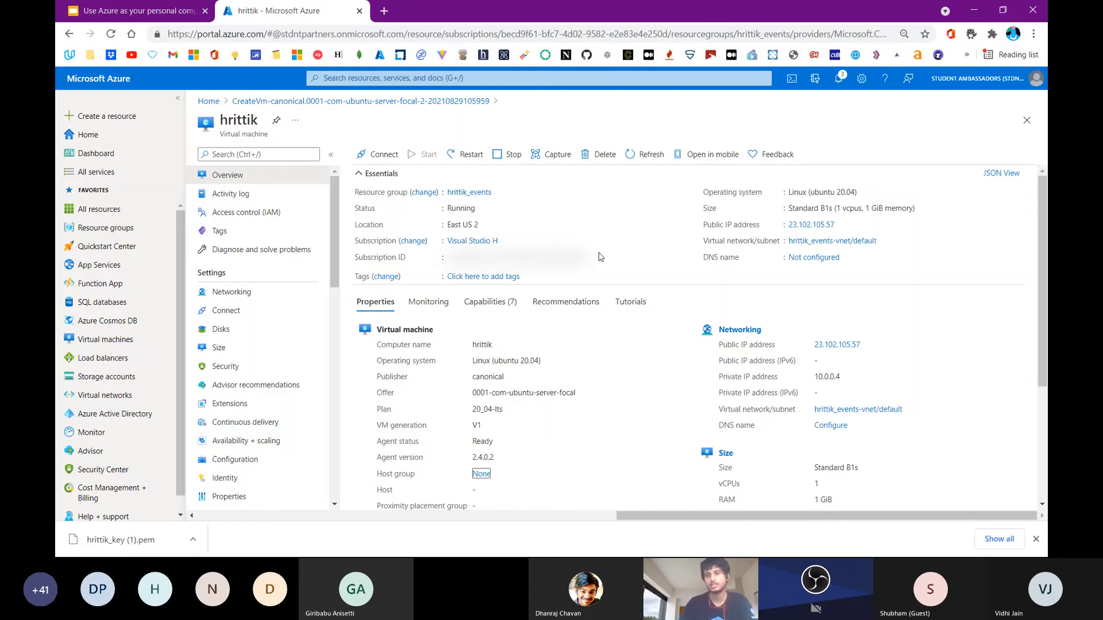
key("alt+Tab")
key("alt+Tab")
key("alt+Tab")
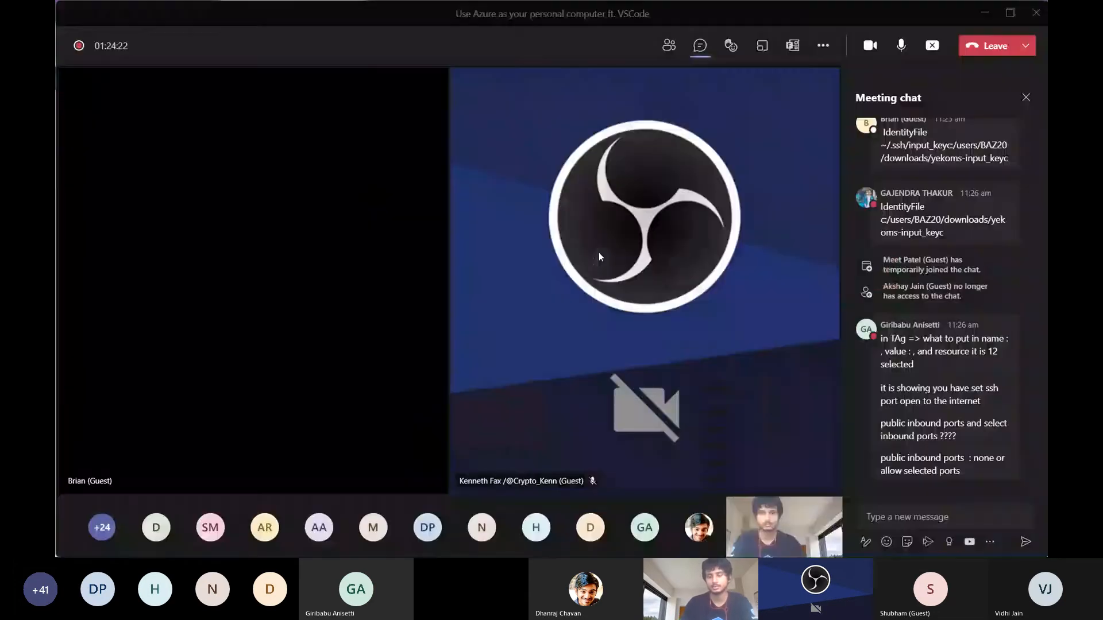
left_click(966, 516)
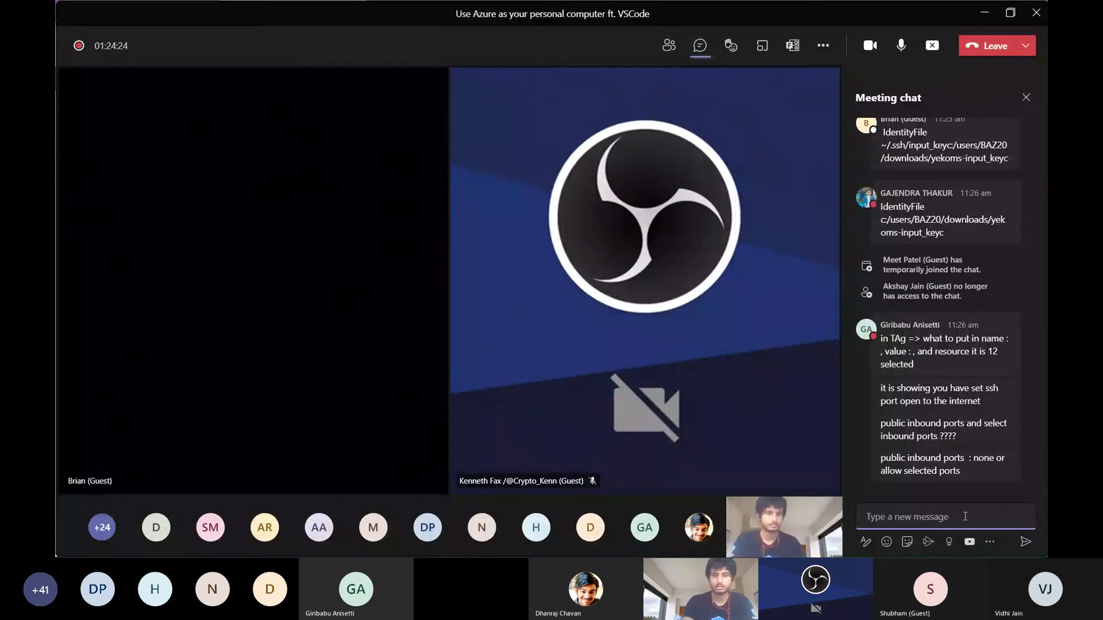
type("22")
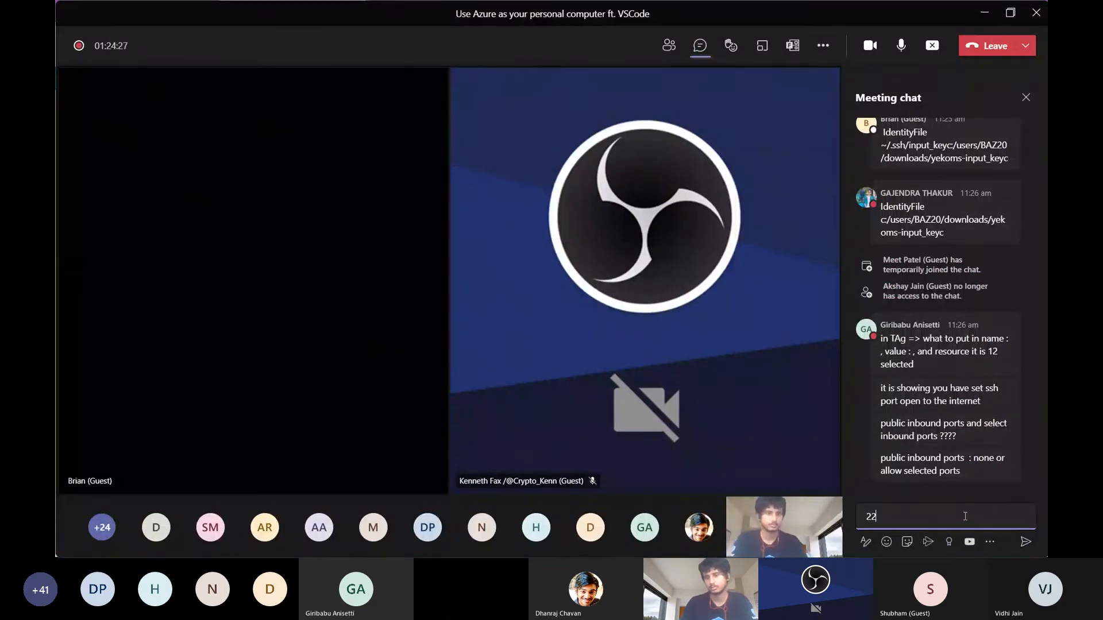
key("Return")
key("alt+Tab")
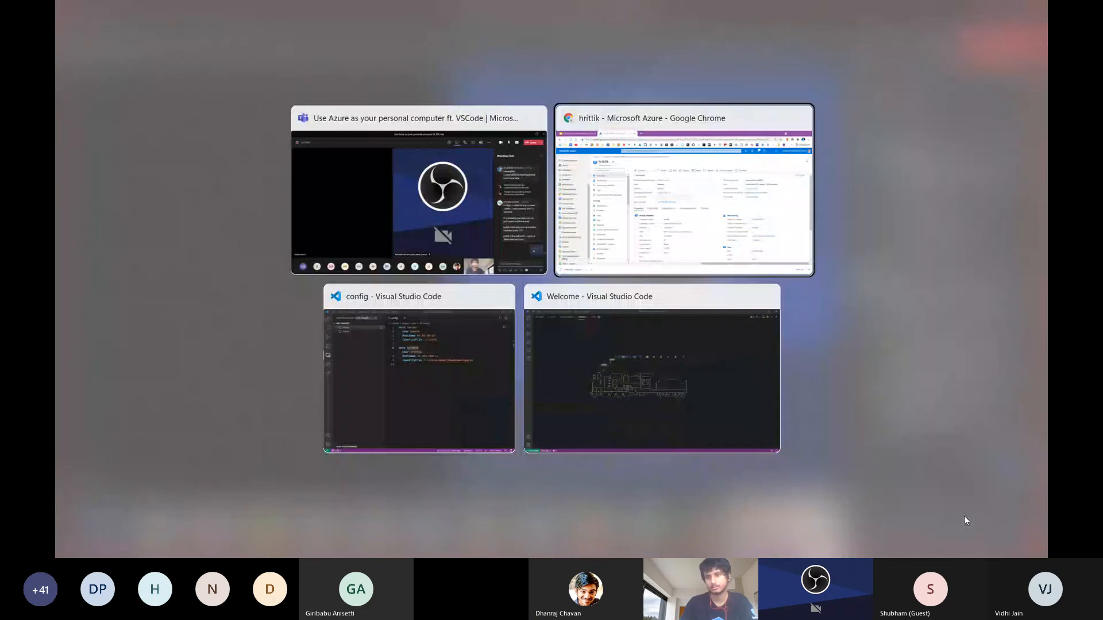
key("alt+Tab")
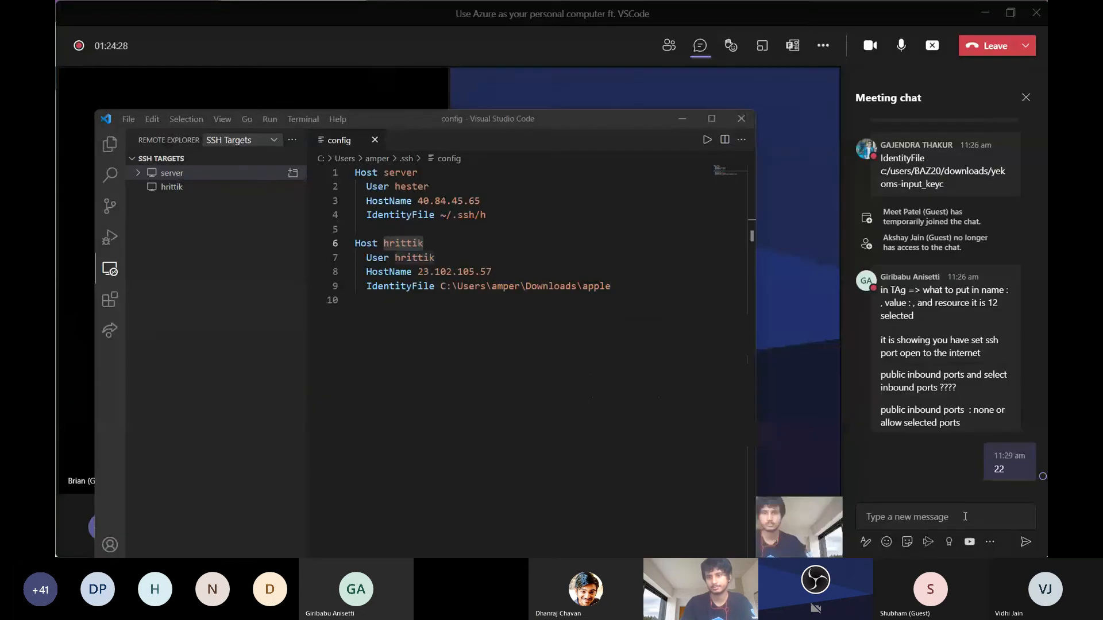
left_click(917, 515)
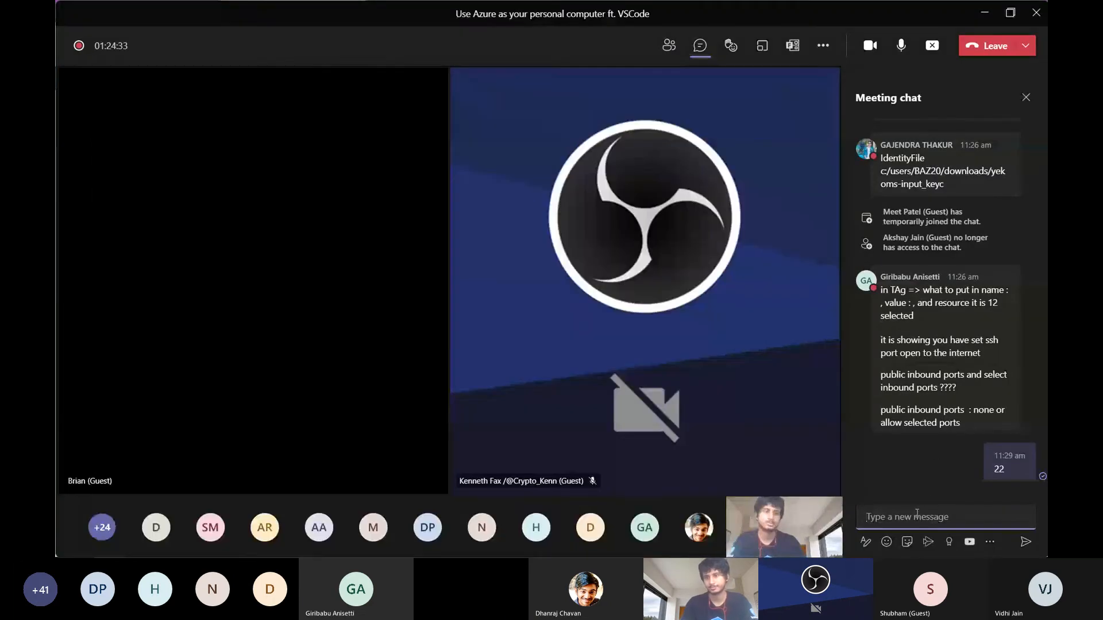
type("~/.ssh/input_keyc:/users/BAZ20/downloads/yekoms-input_keyc")
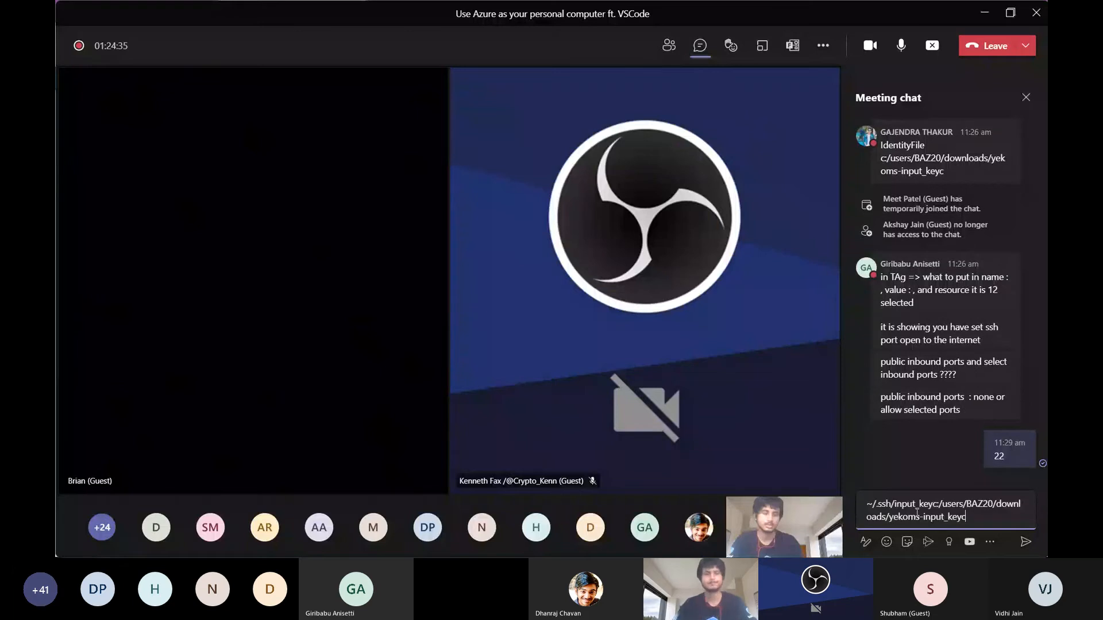
key("ctrl+a")
key("BackSpace")
key("ctrl+v")
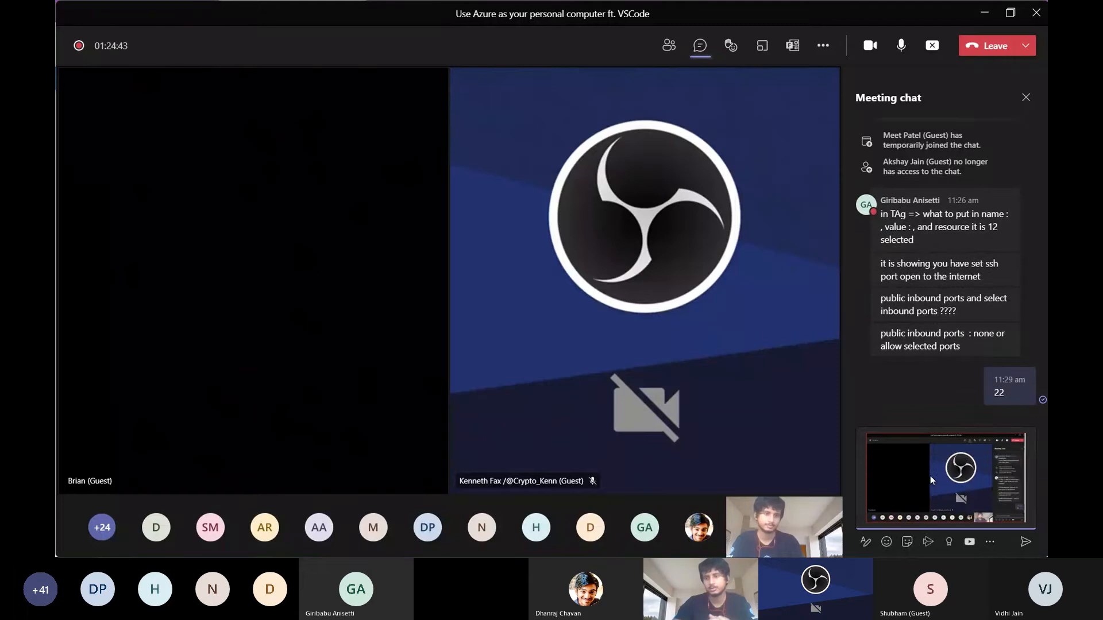
key("BackSpace")
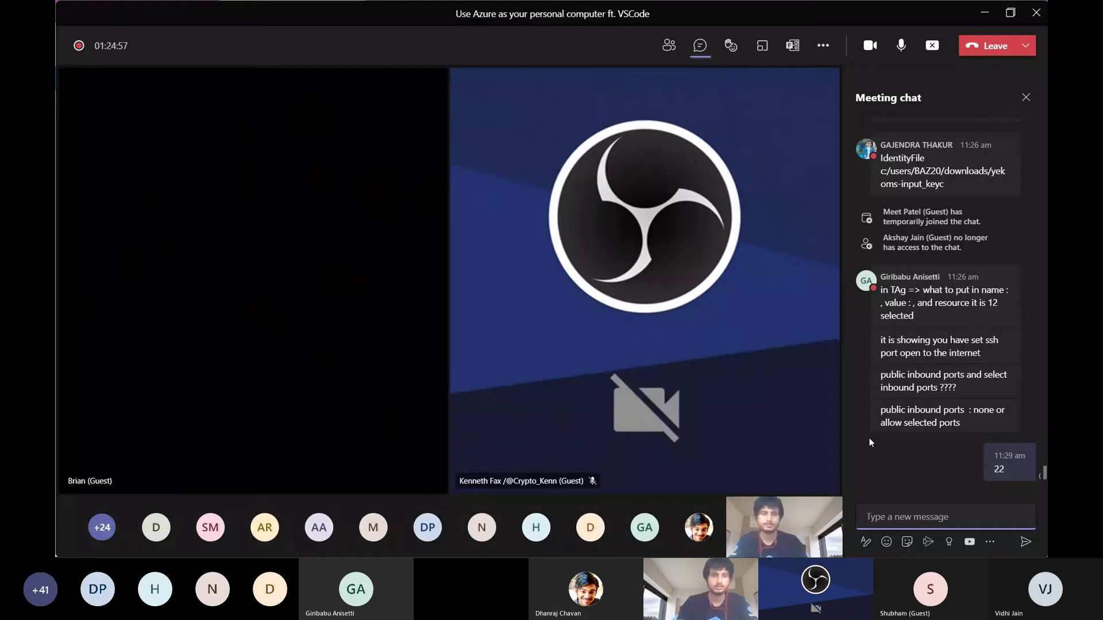
Switch to the remote VS Code window, clear its terminal, and run the sl command
key("alt+Tab")
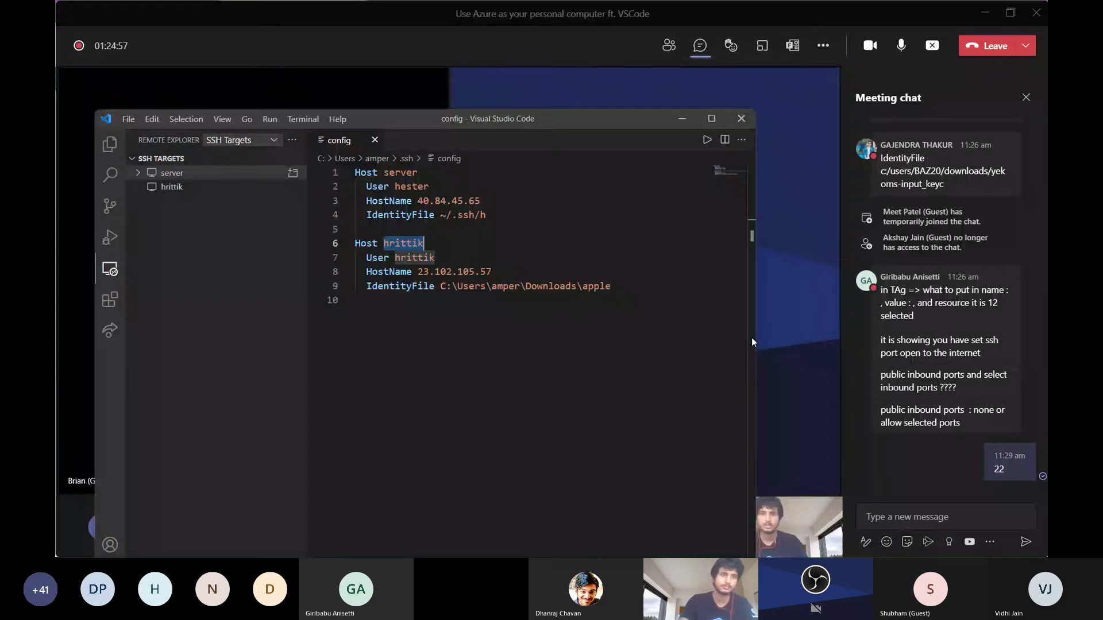
key("alt+Tab")
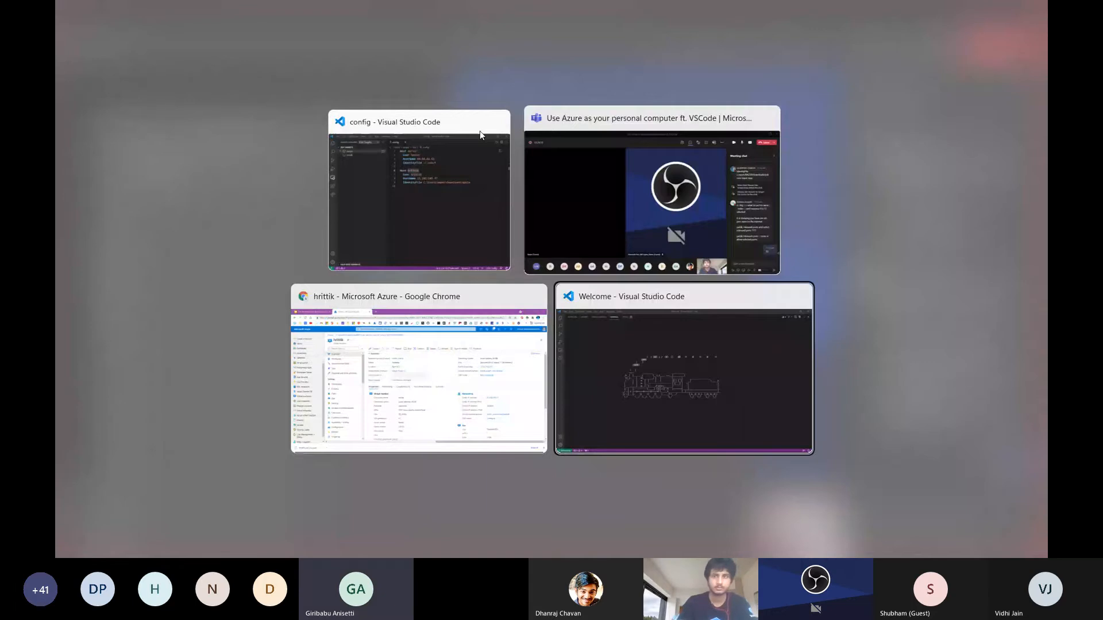
key("ctrl+l")
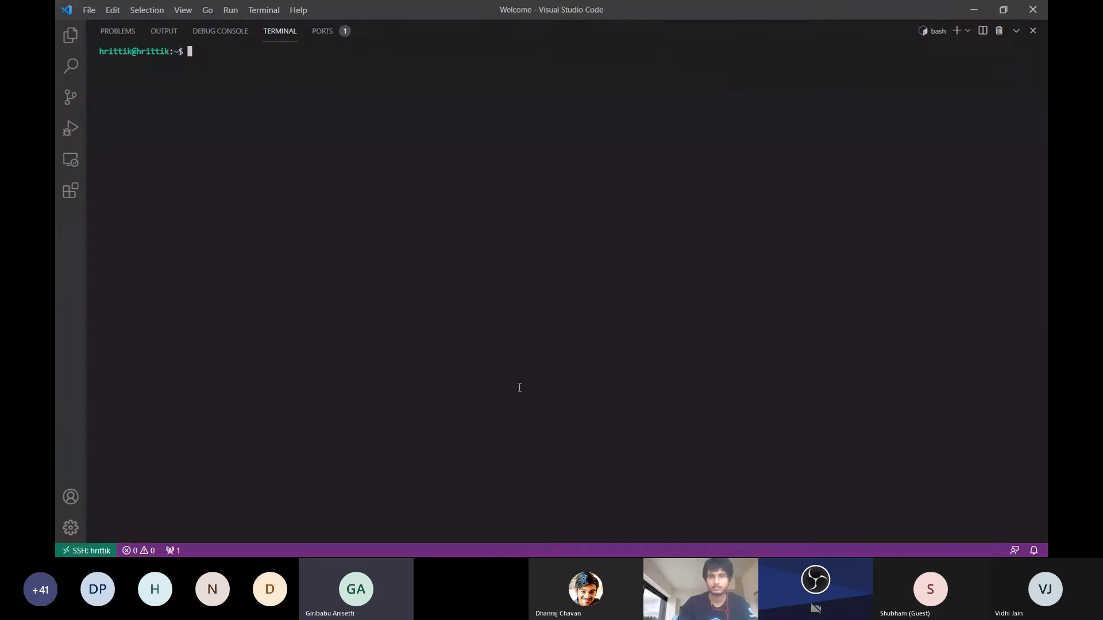
type("sl")
key("Return")
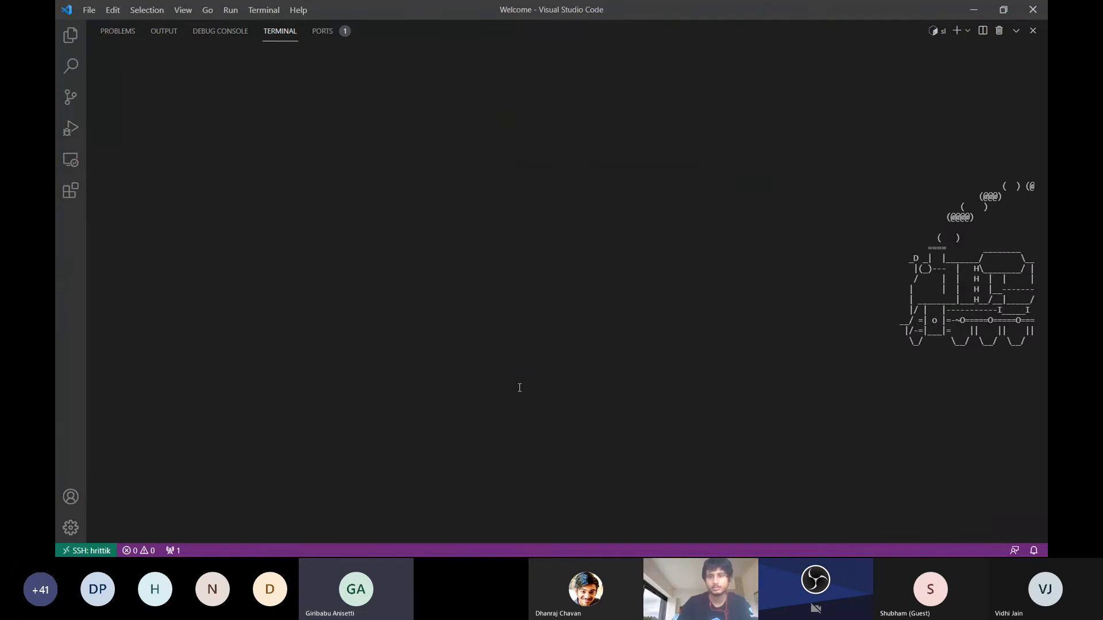
Read the attendees' new questions in the Teams chat and show where the New Terminal command is found in the remote VS Code window
key("alt+Tab")
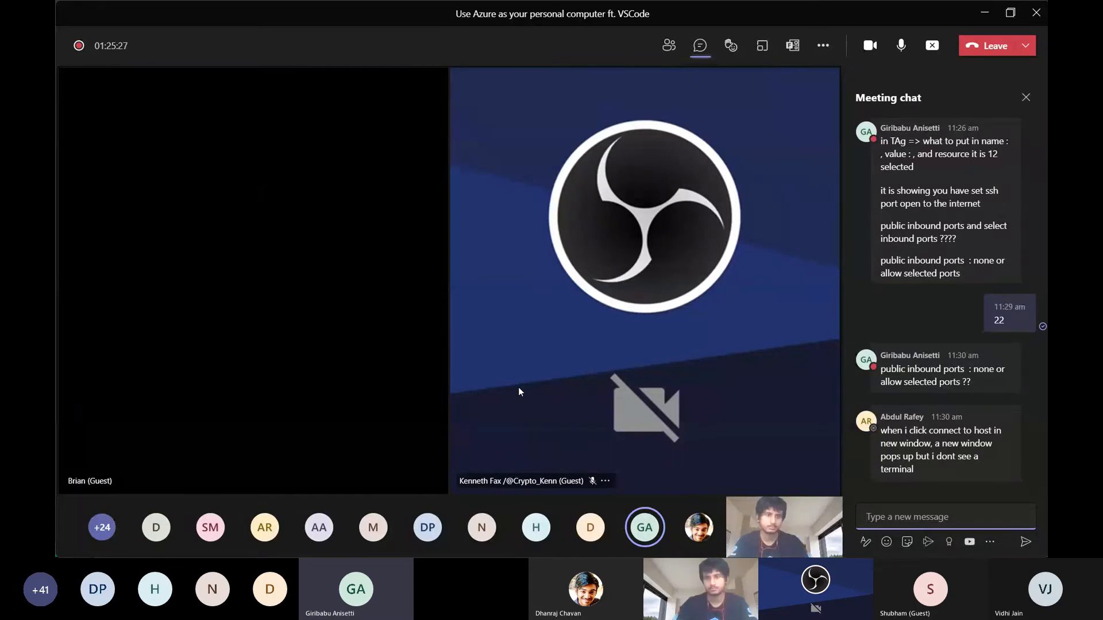
key("alt+Tab")
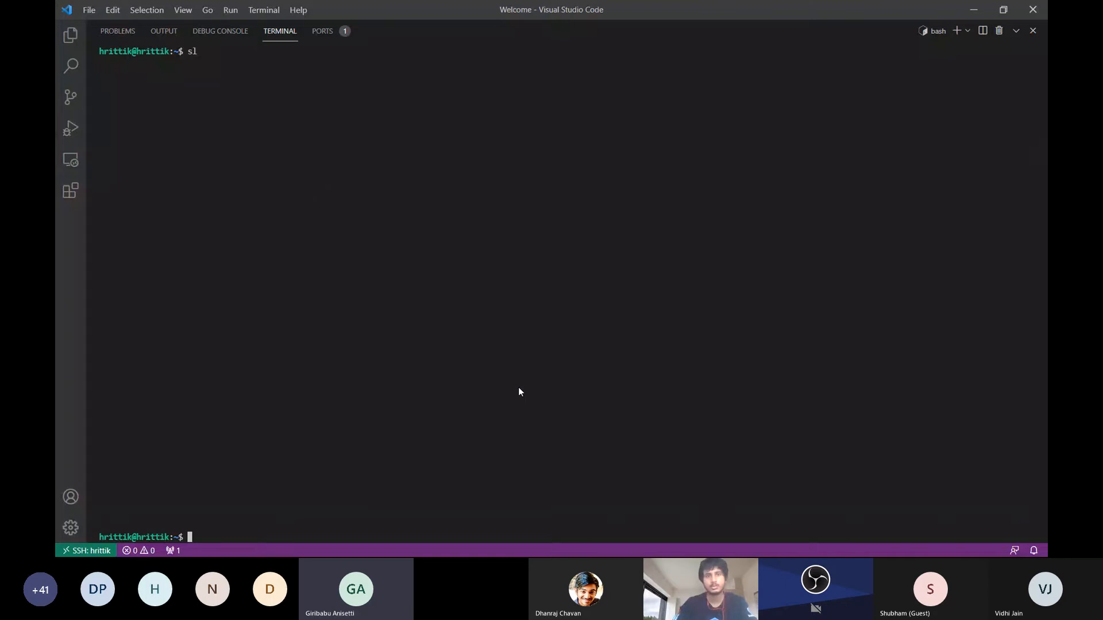
left_click(264, 9)
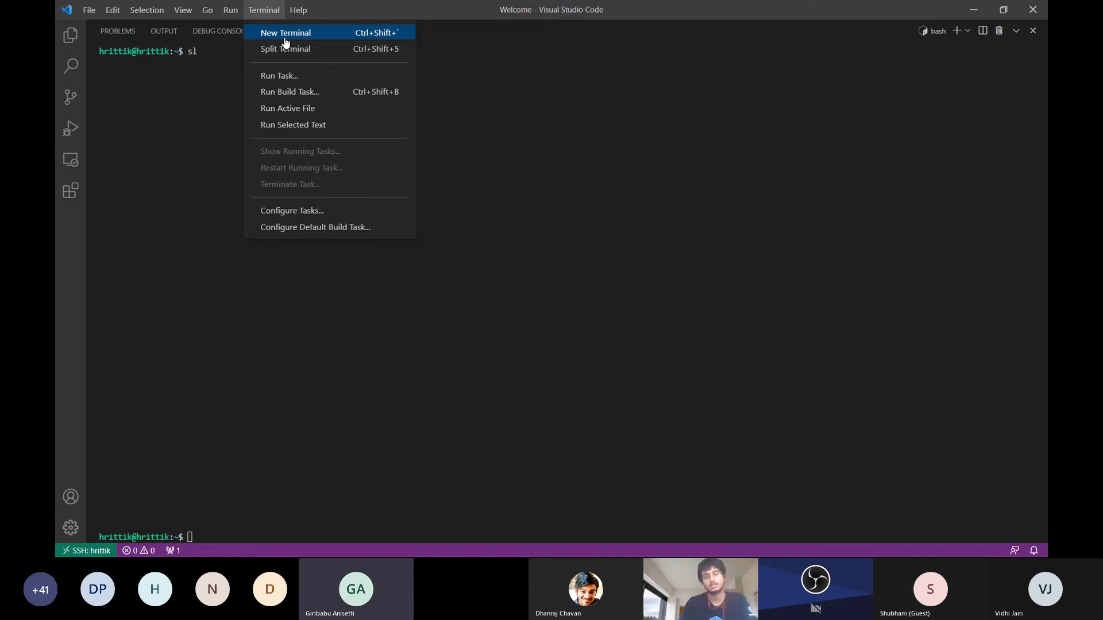
key("alt+Tab")
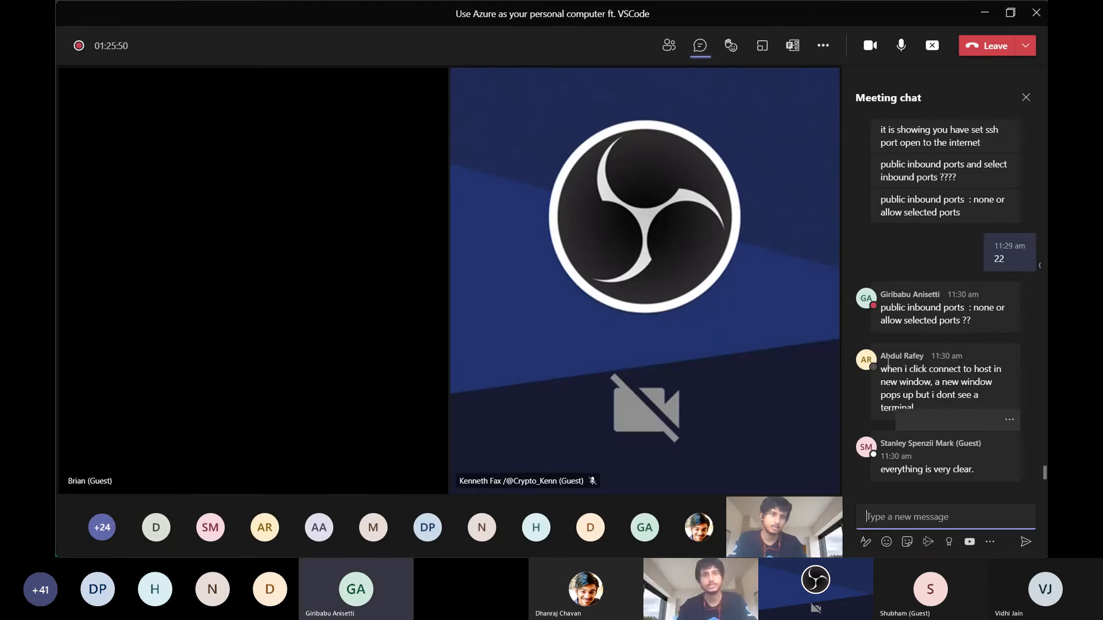
key("alt+Tab")
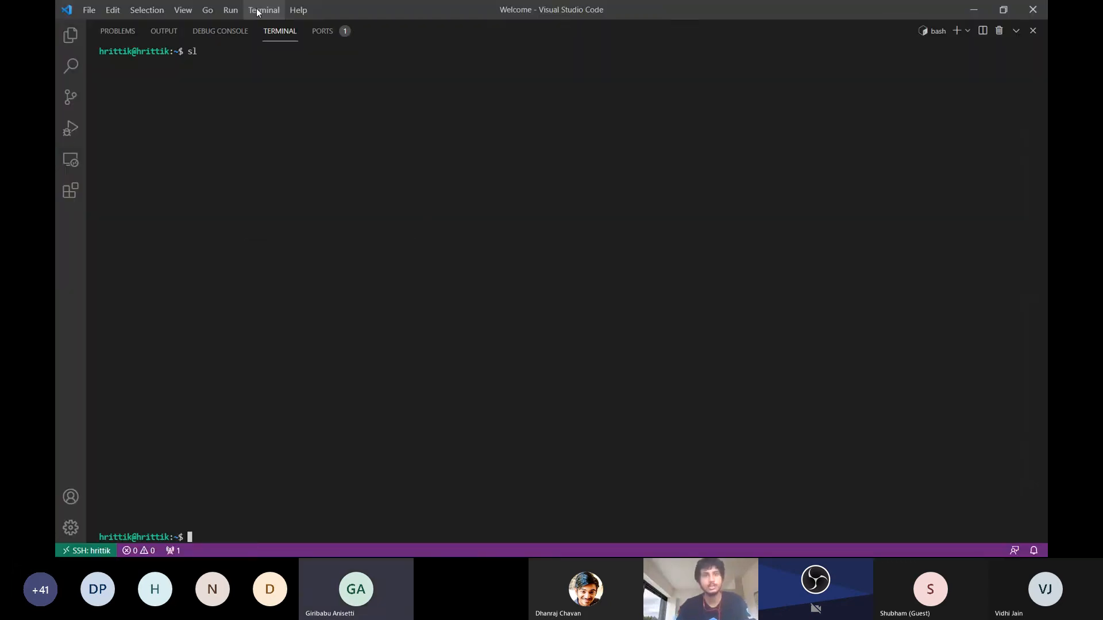
left_click(258, 12)
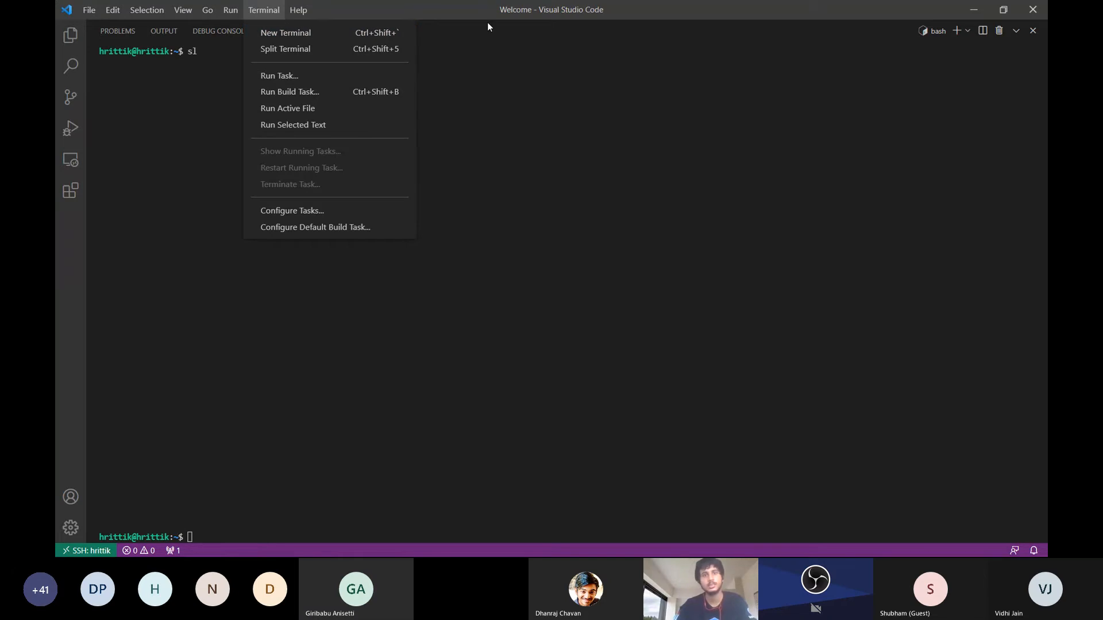
Replace the running bash terminal with a new one and resize its panel to about half the window's height
left_click(998, 29)
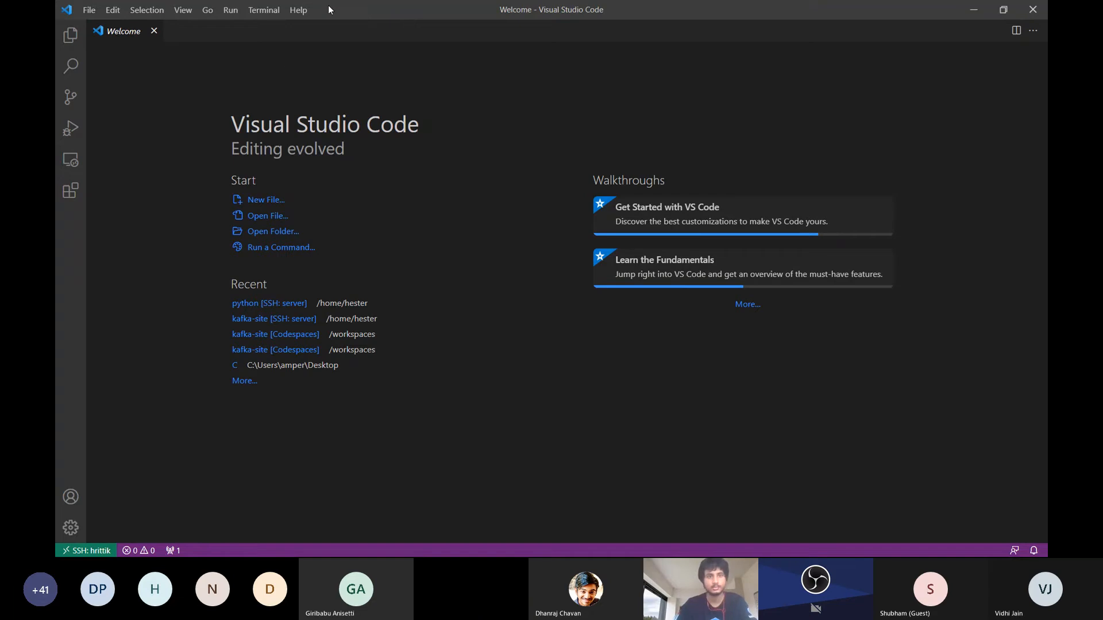
left_click(264, 10)
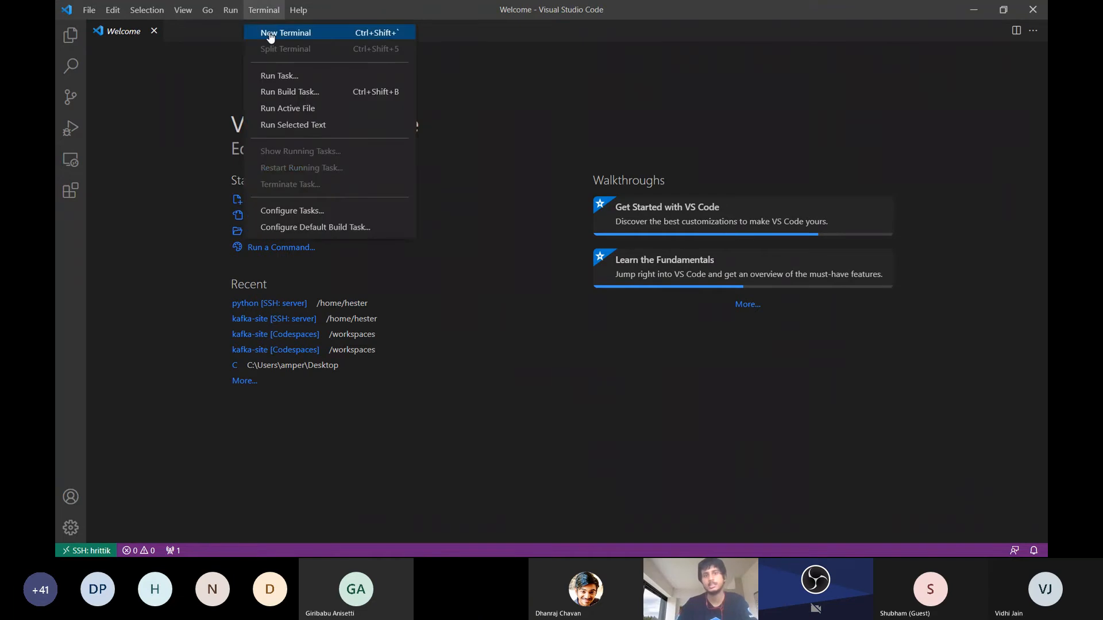
left_click(268, 34)
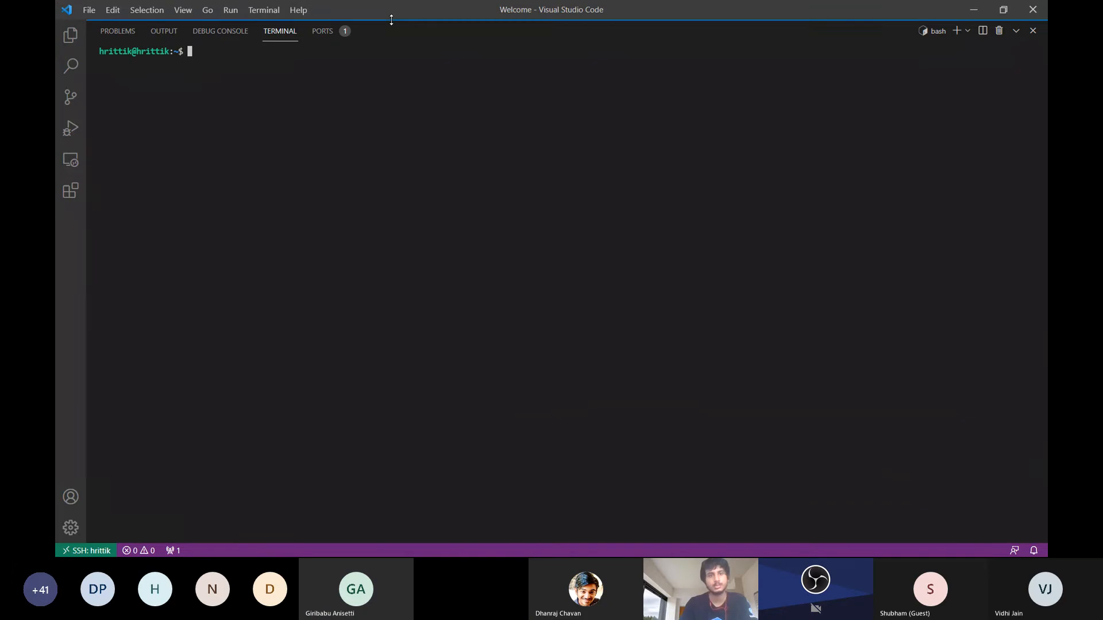
left_click_drag(387, 20, 436, 391)
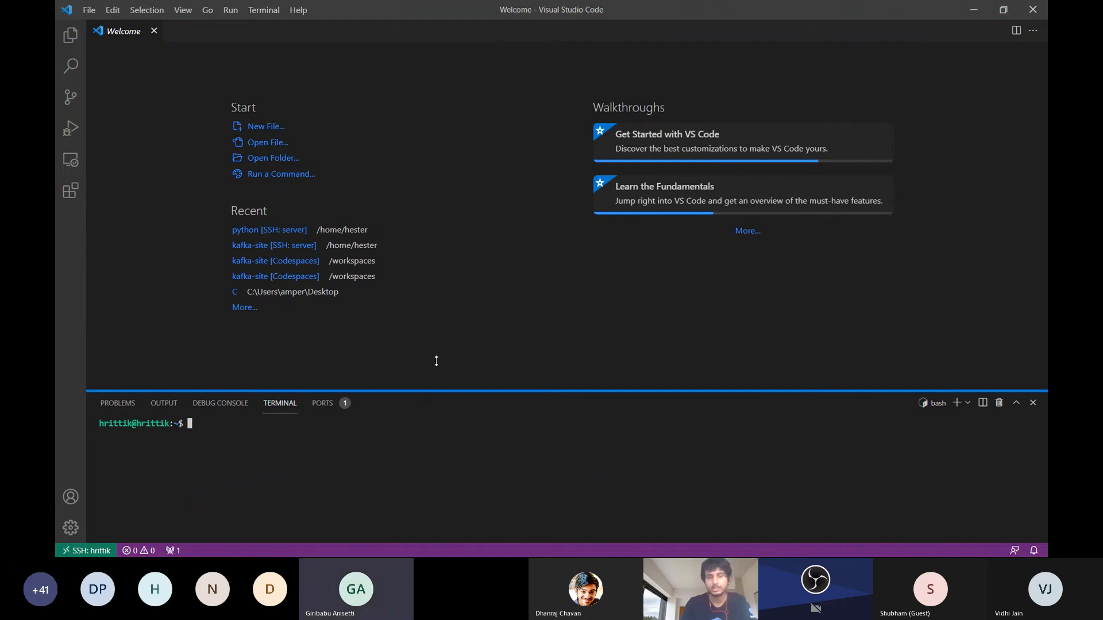
left_click_drag(436, 393, 438, 273)
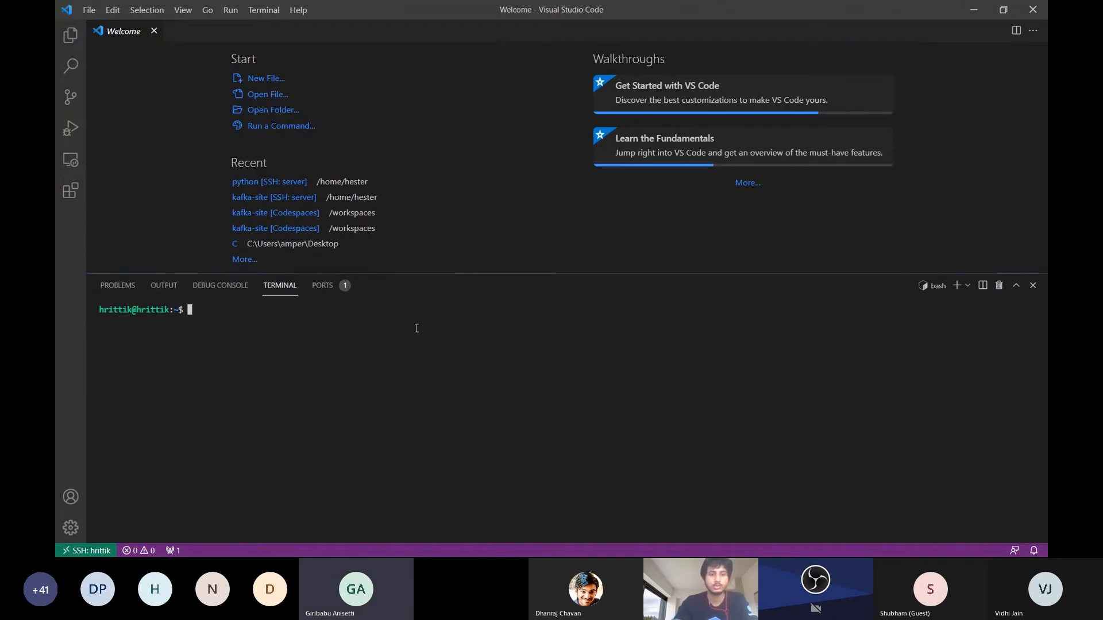
Run the command cat /etc/*release* in the remote terminal to print the VM's operating system release details
type("cat /etc/")
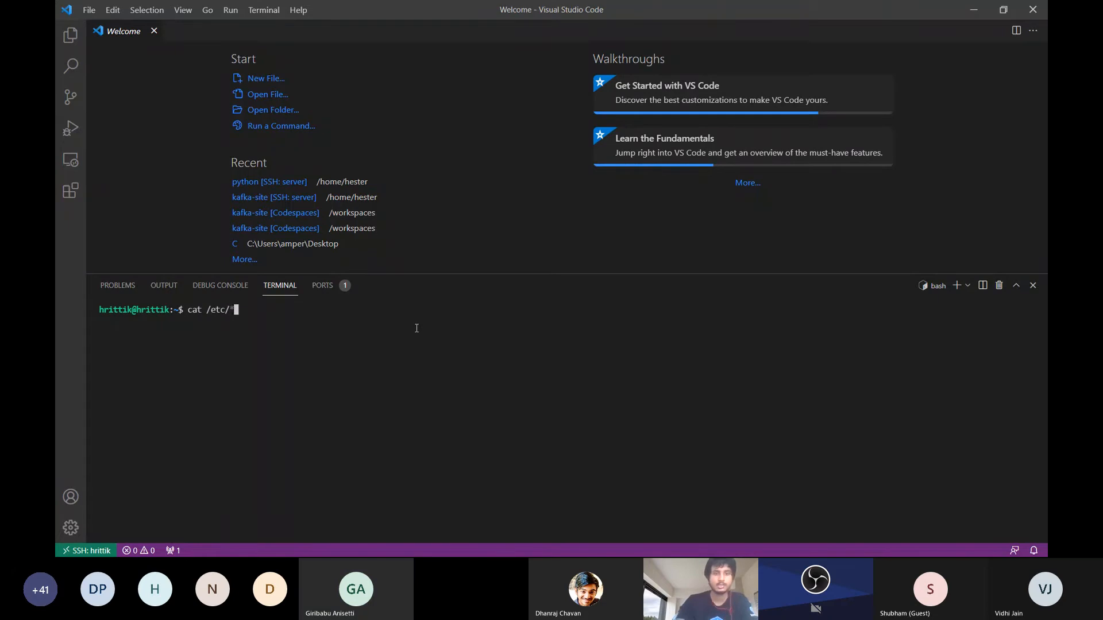
type("*")
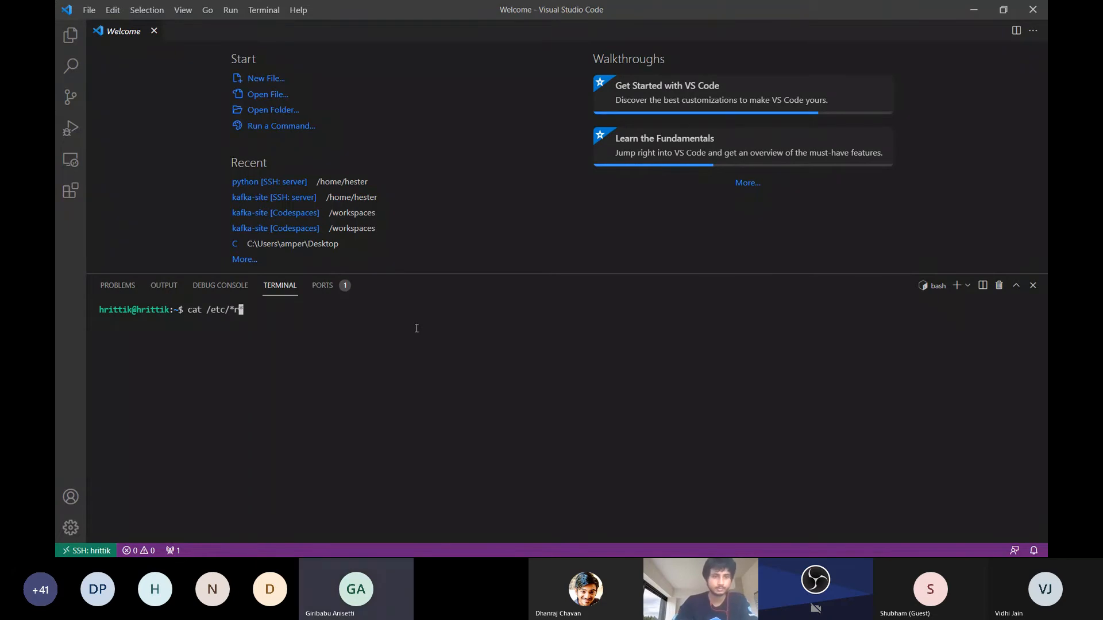
type("release")
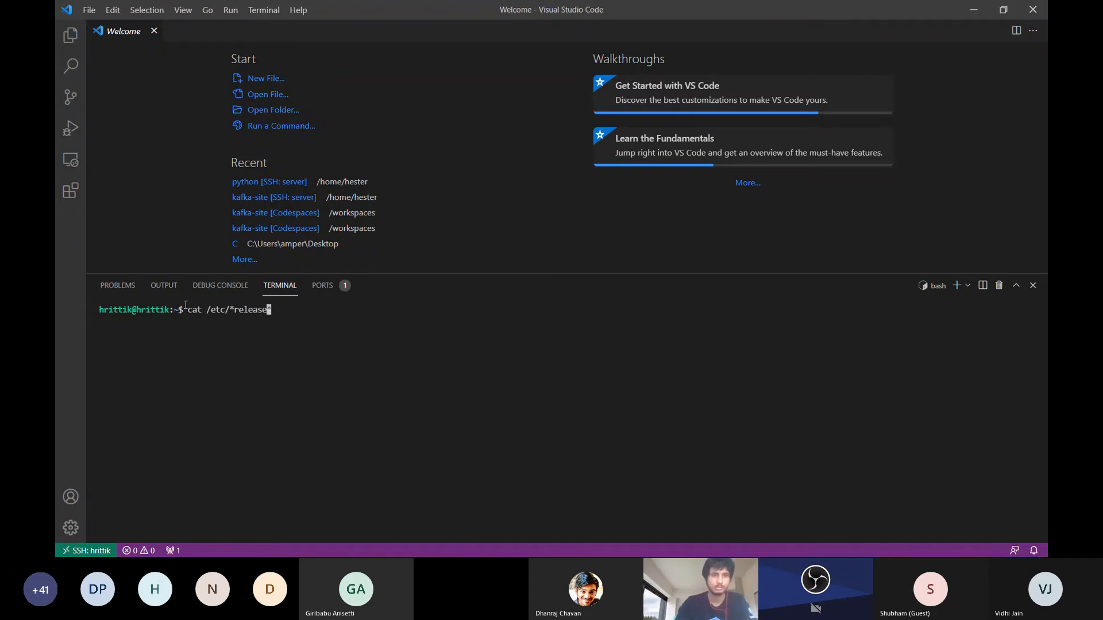
mouse_move(186, 305)
left_mouse_down()
mouse_move(174, 294)
mouse_move(193, 309)
left_mouse_up()
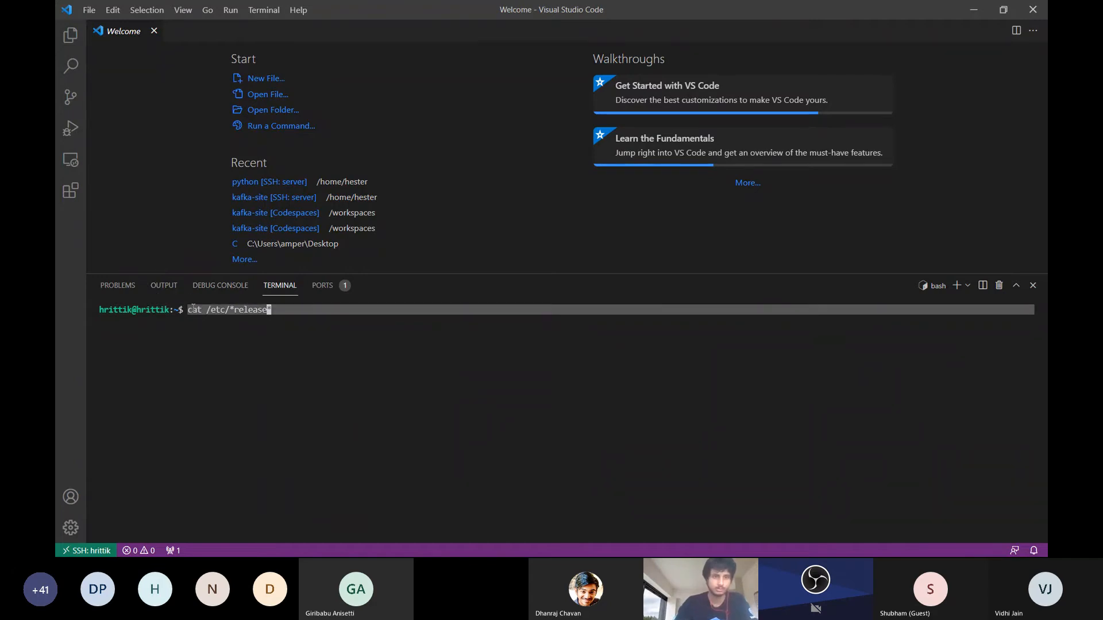
left_click(193, 308)
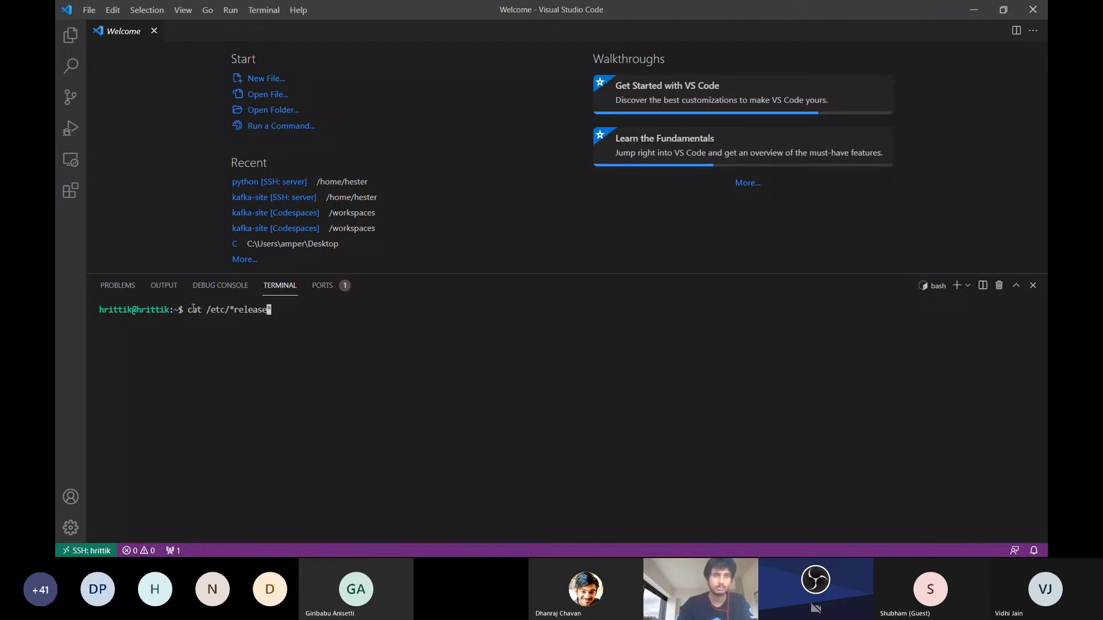
key("Return")
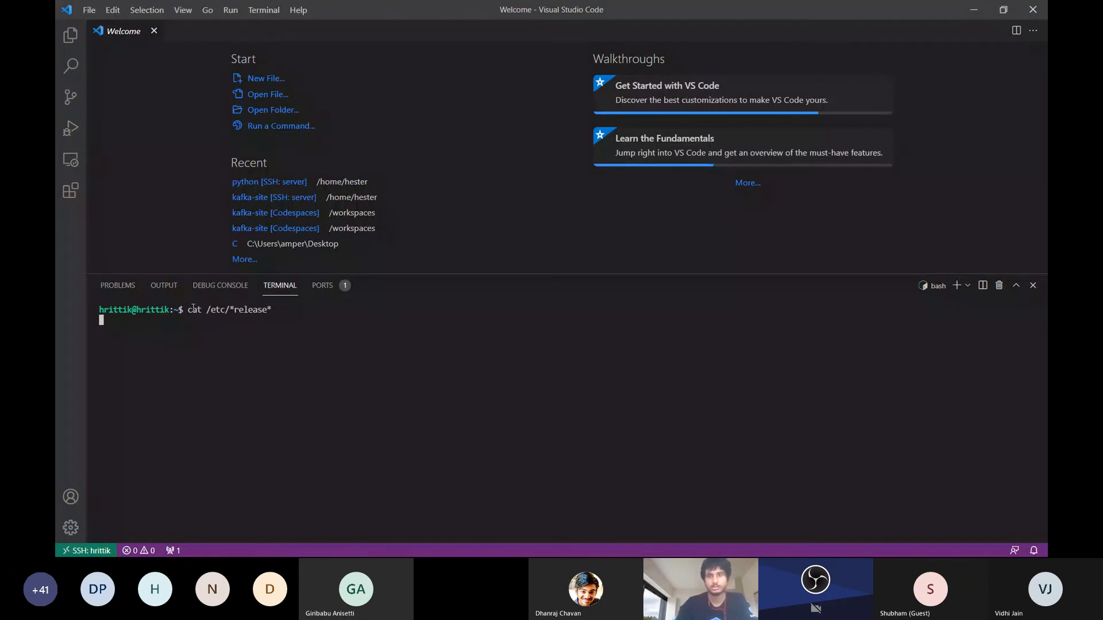
Switch to the Teams meeting chat and send attendees the command cat /etc/*release* as a message
key("alt+Tab")
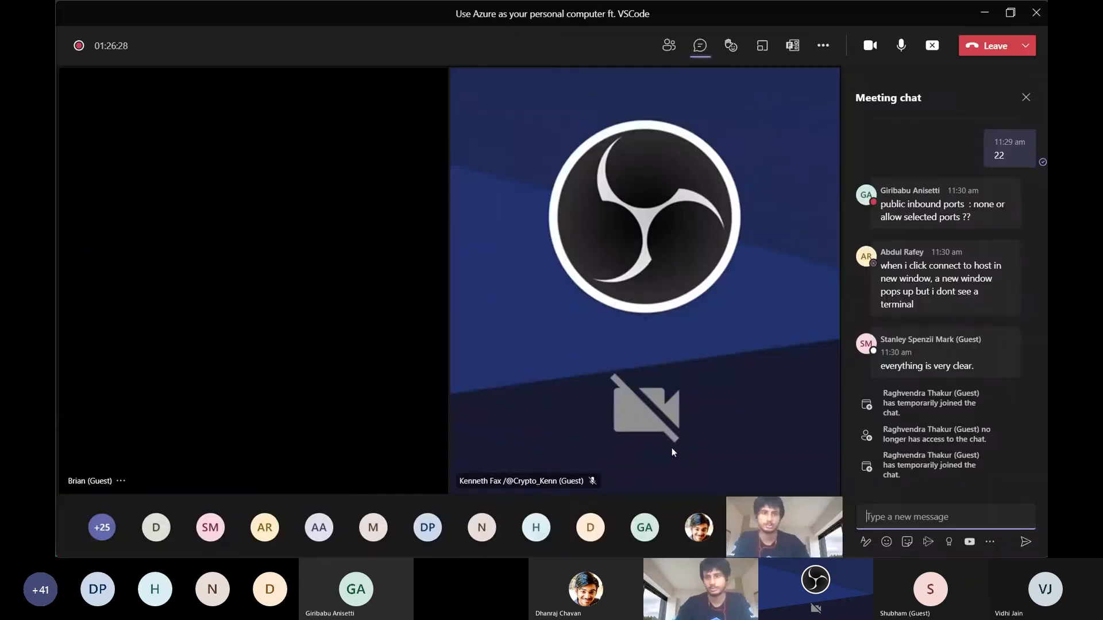
left_click(973, 517)
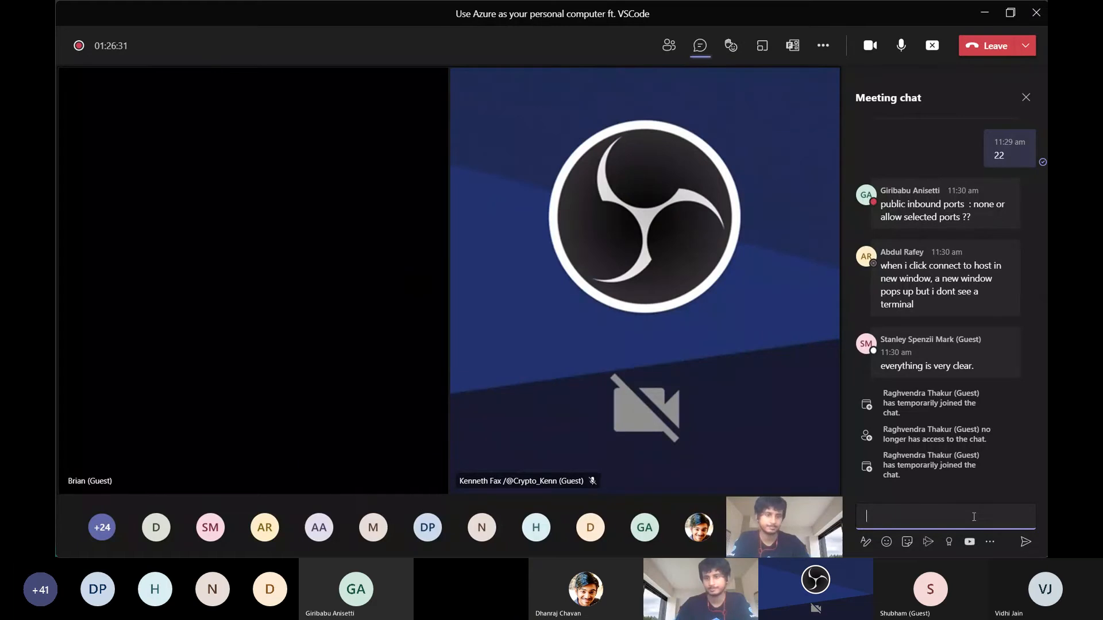
key("ctrl+v")
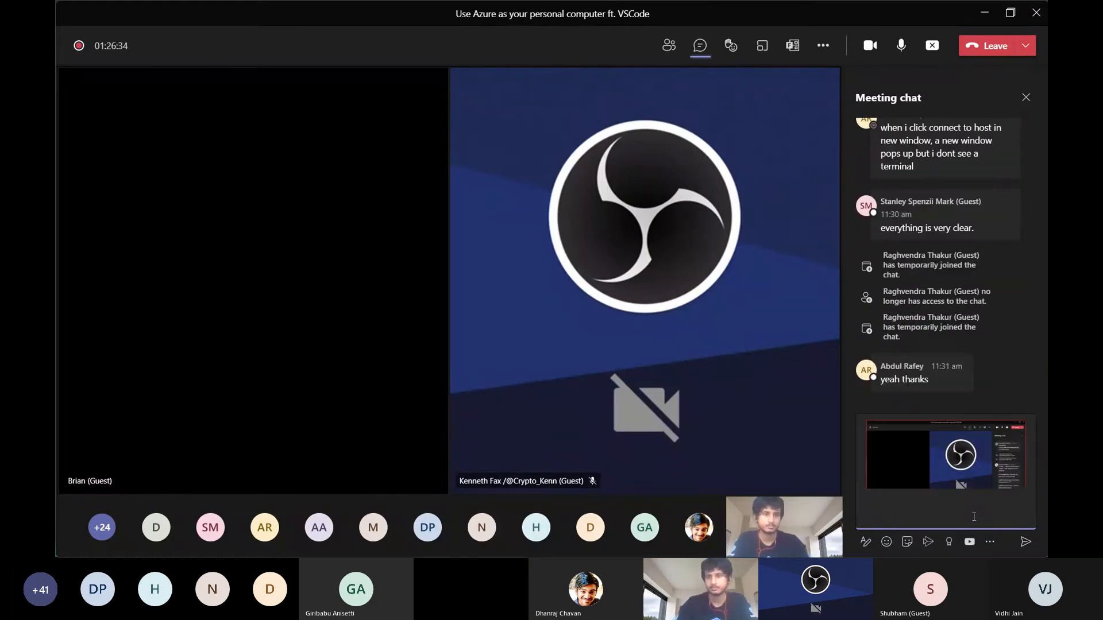
key("BackSpace")
type("cat")
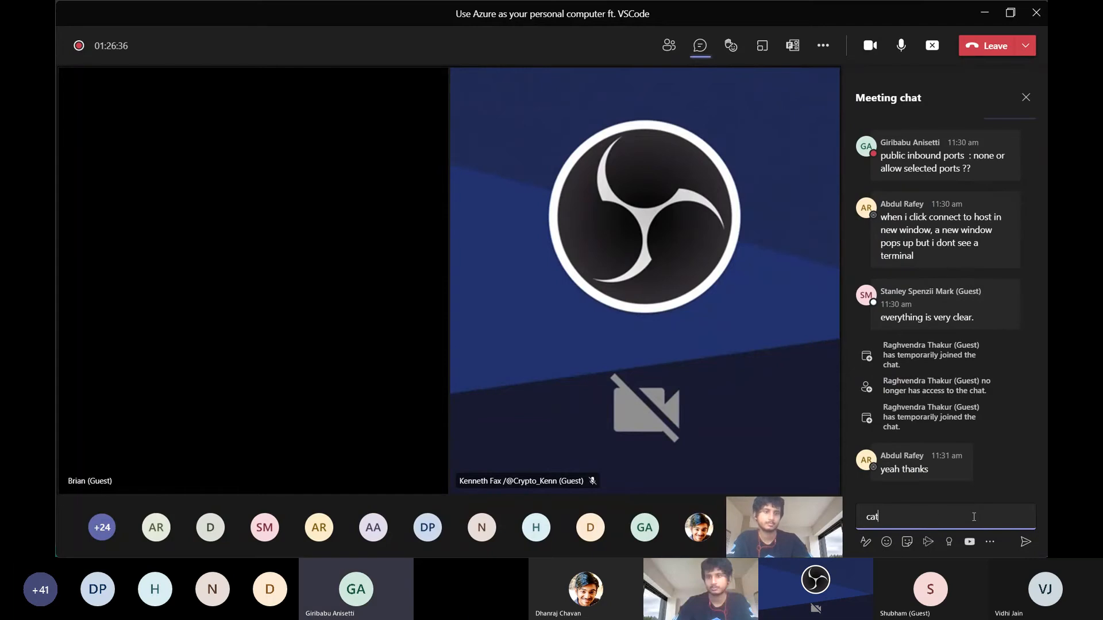
type(" /et/c/")
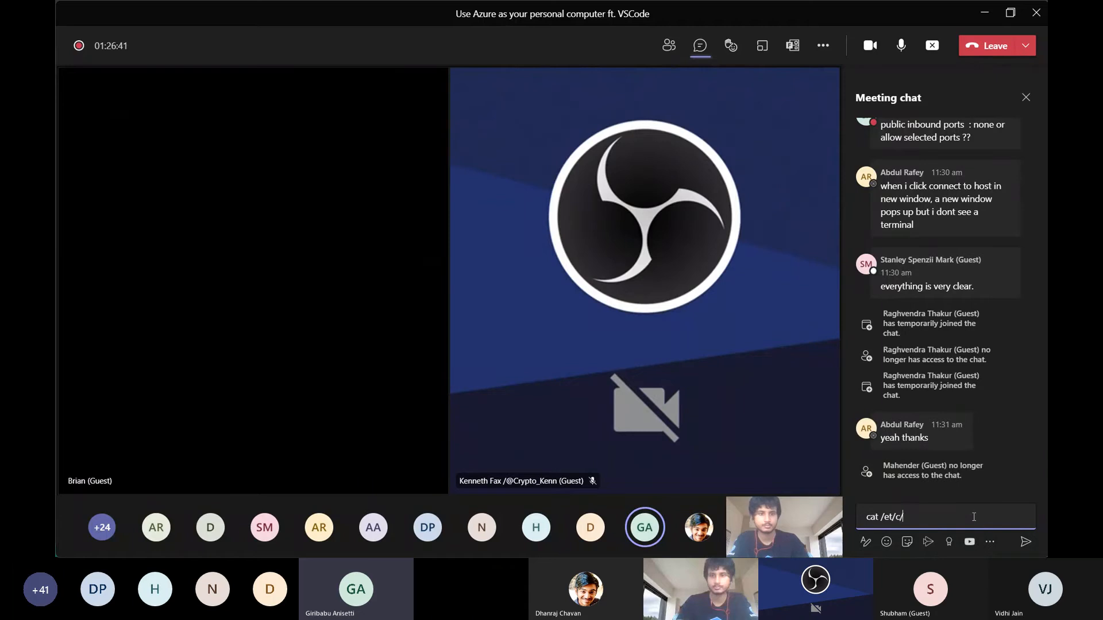
key("BackSpace")
key("BackSpace")
key("BackSpace")
type("c/")
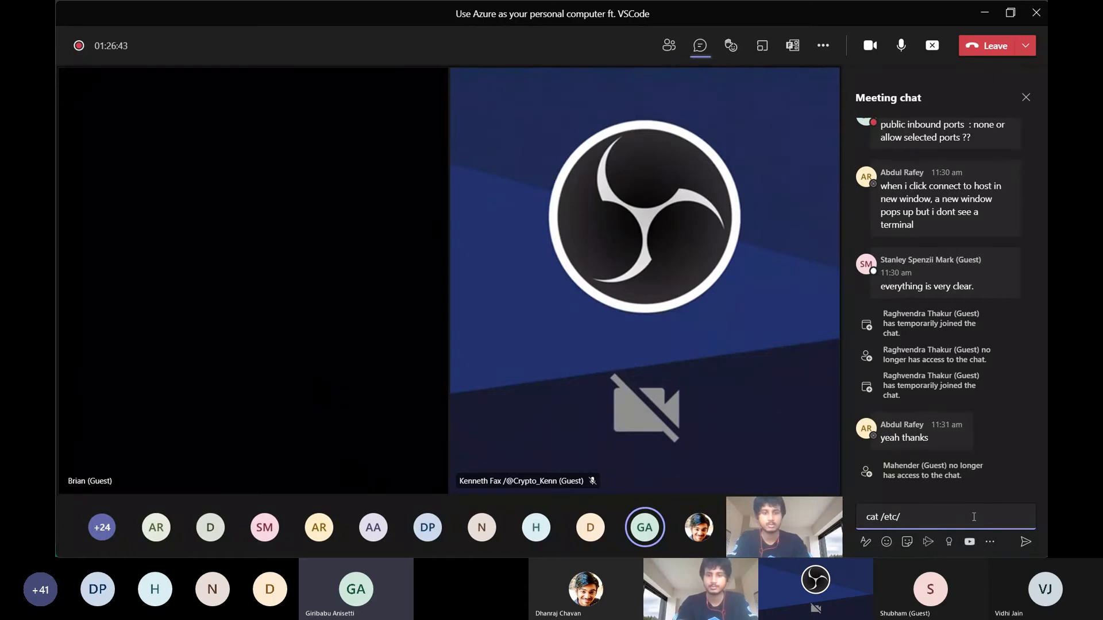
type("*re*")
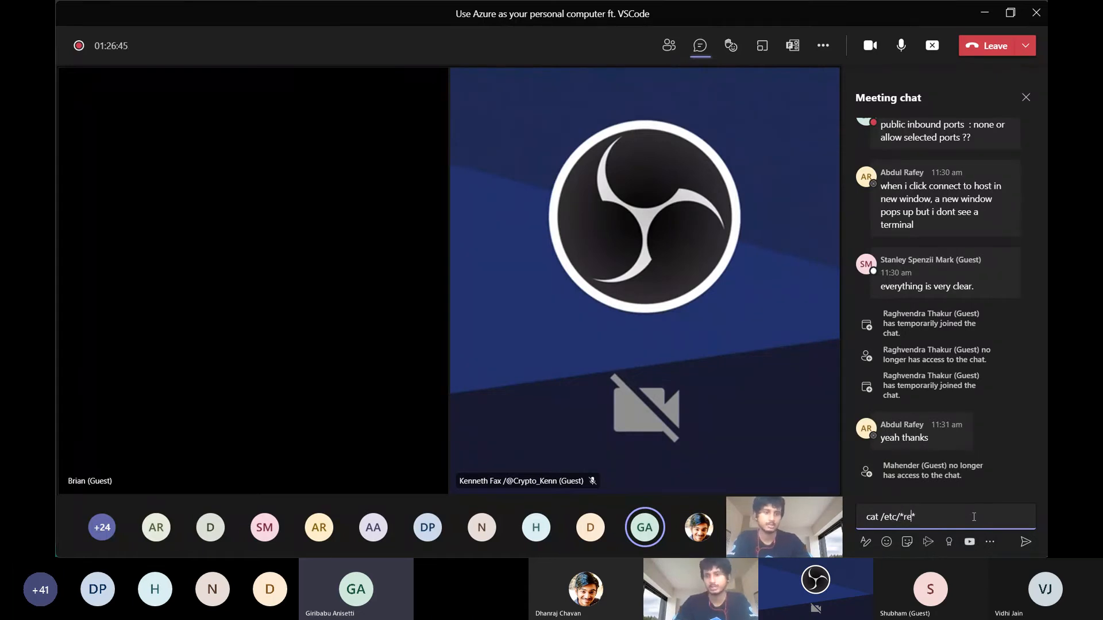
type("lease")
key("Return")
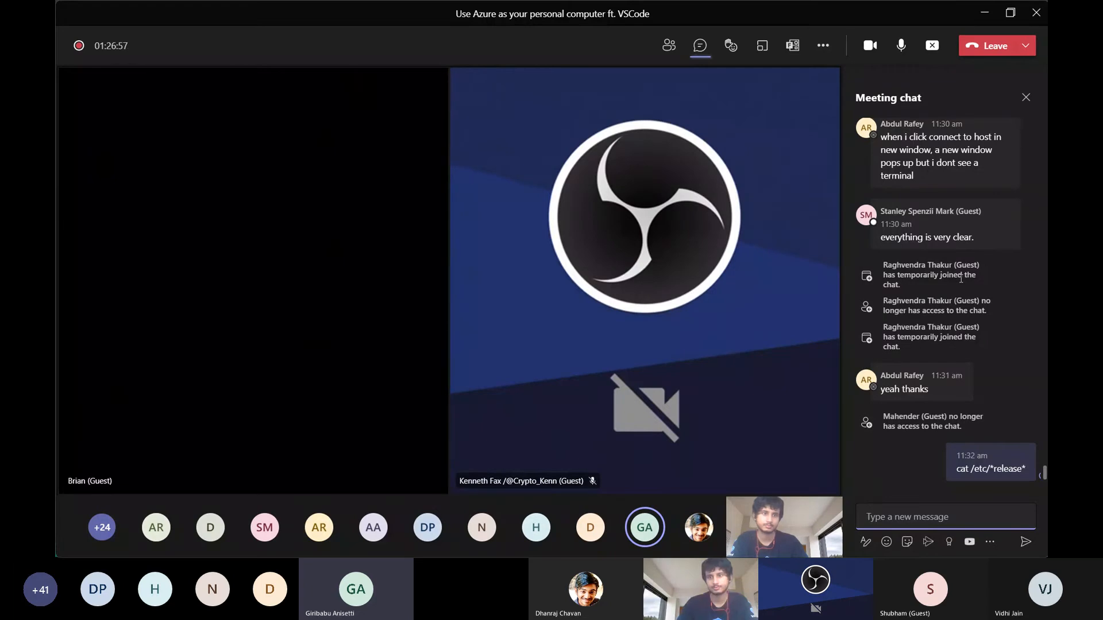
Check the release command's output in the remote VS Code window and return to the Teams meeting chat
key("alt+Tab")
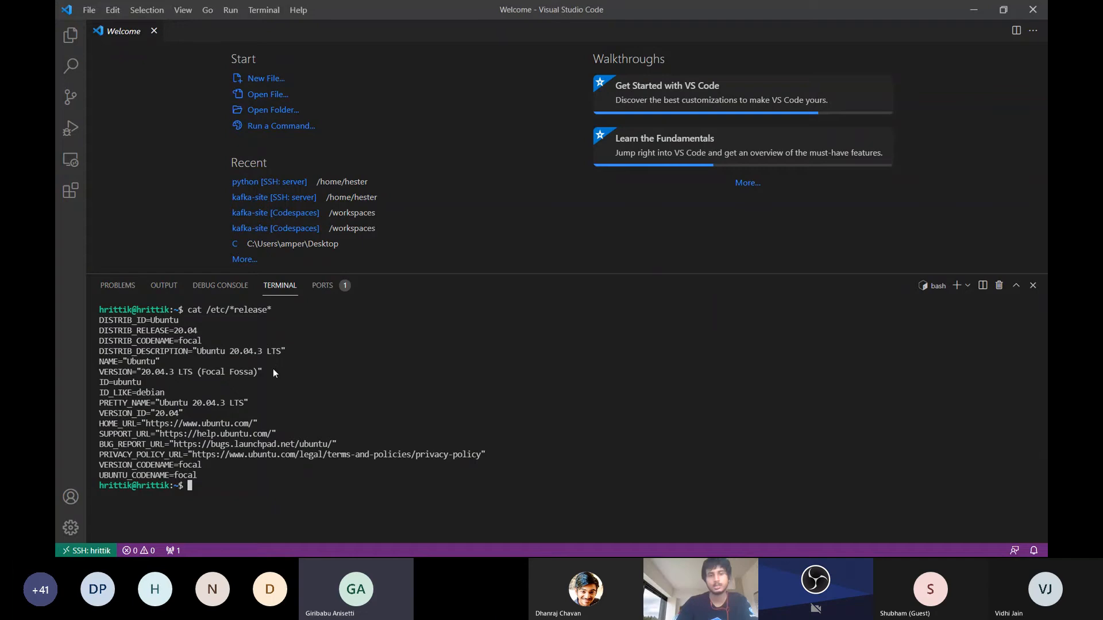
key("alt+Tab")
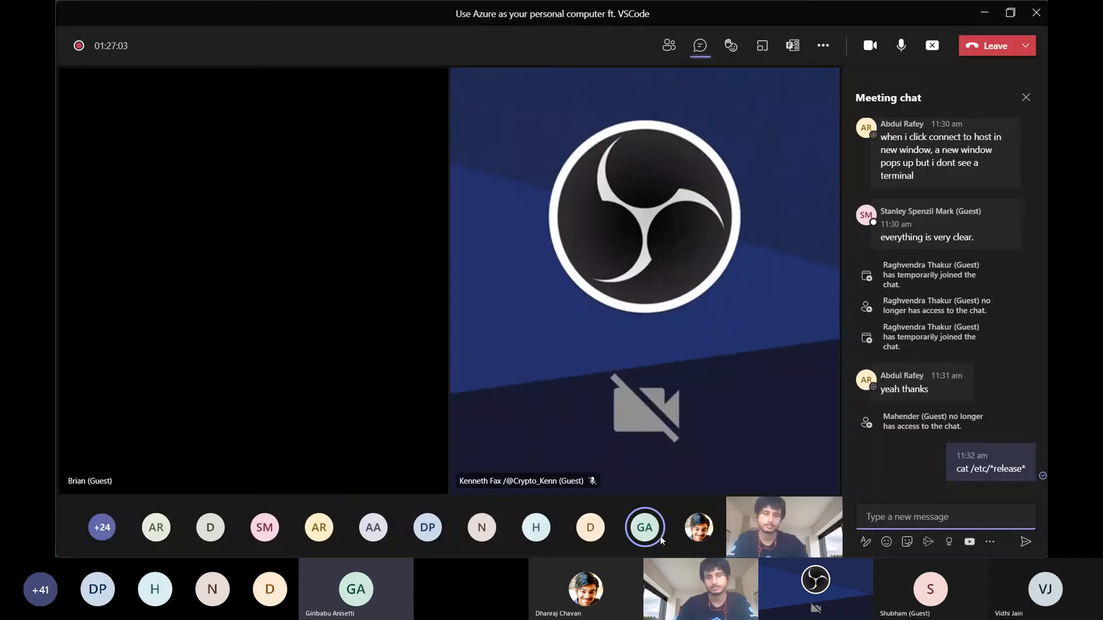
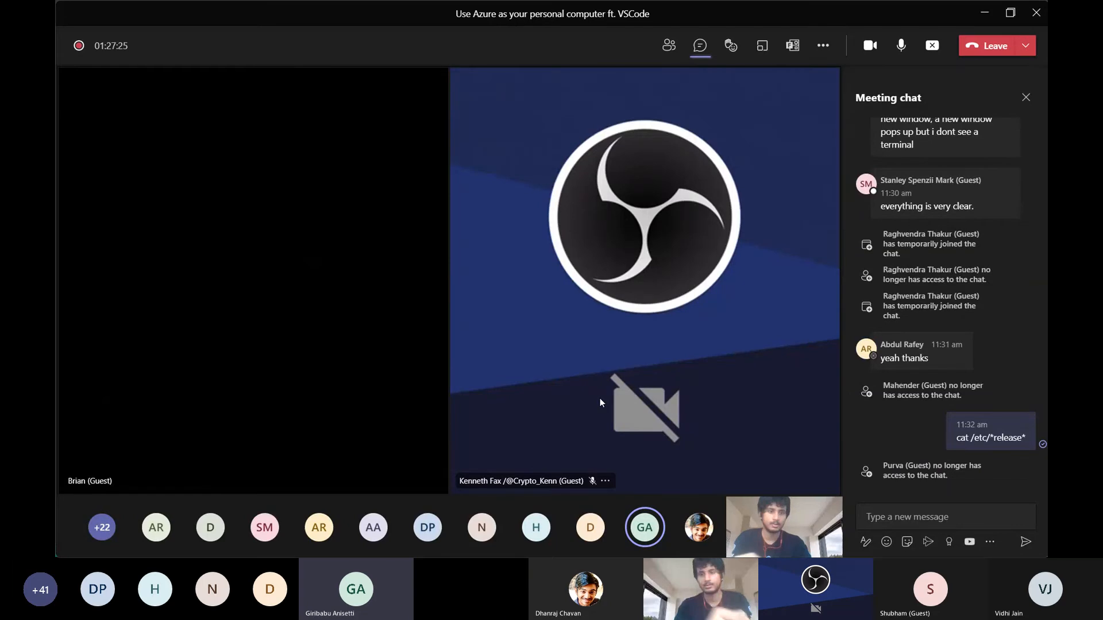
Switch to the remote VS Code window and start the python3 interpreter in the terminal
key("alt+Tab")
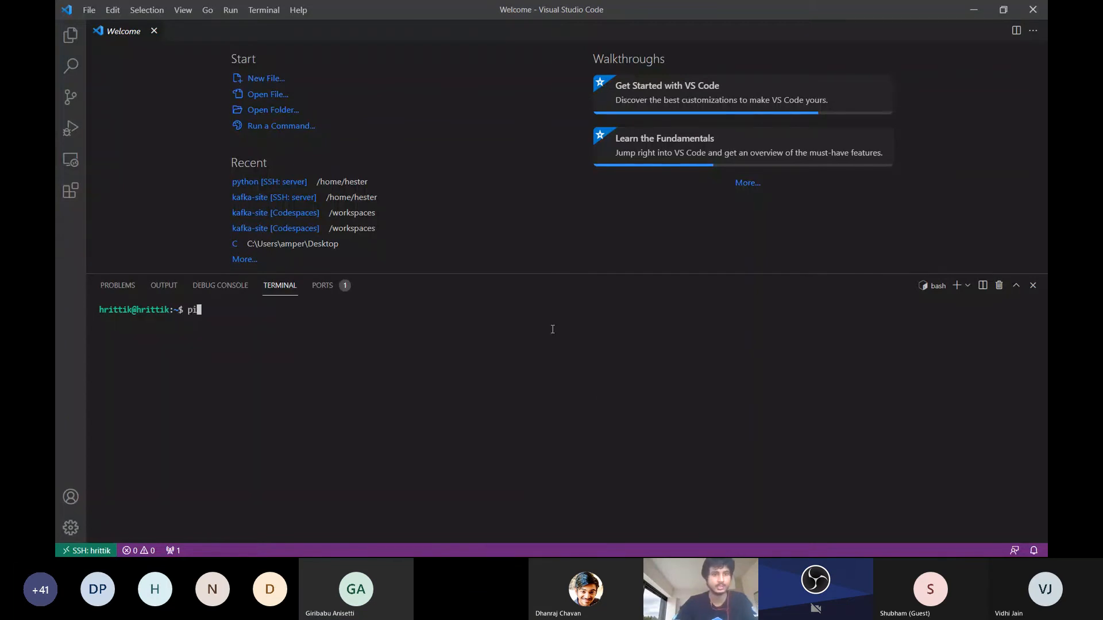
type("pyton3")
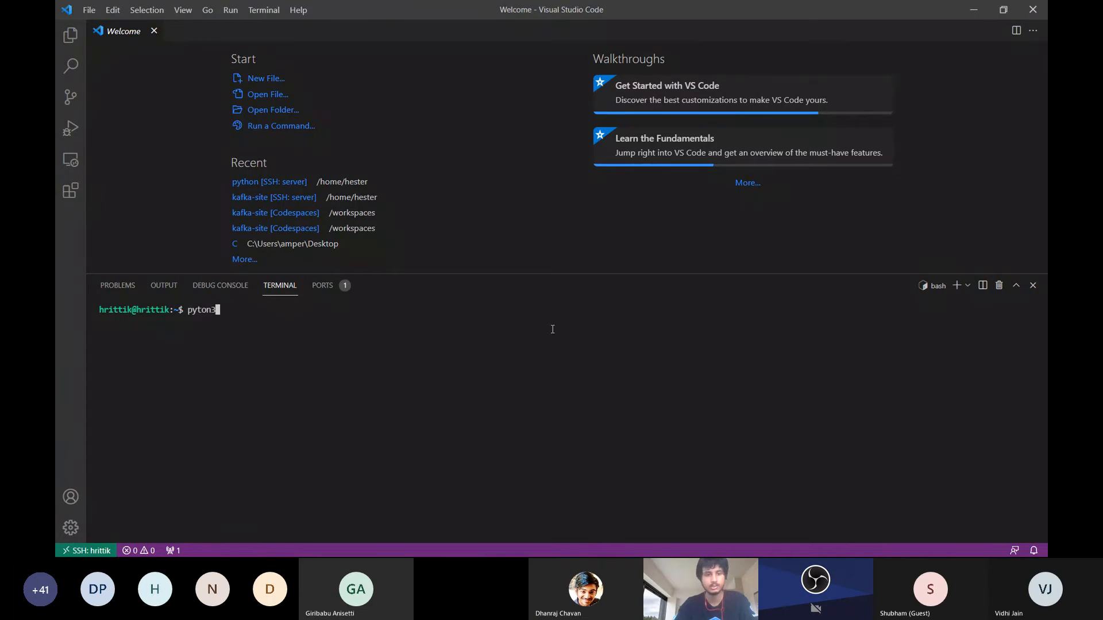
key("BackSpace")
key("BackSpace")
key("BackSpace")
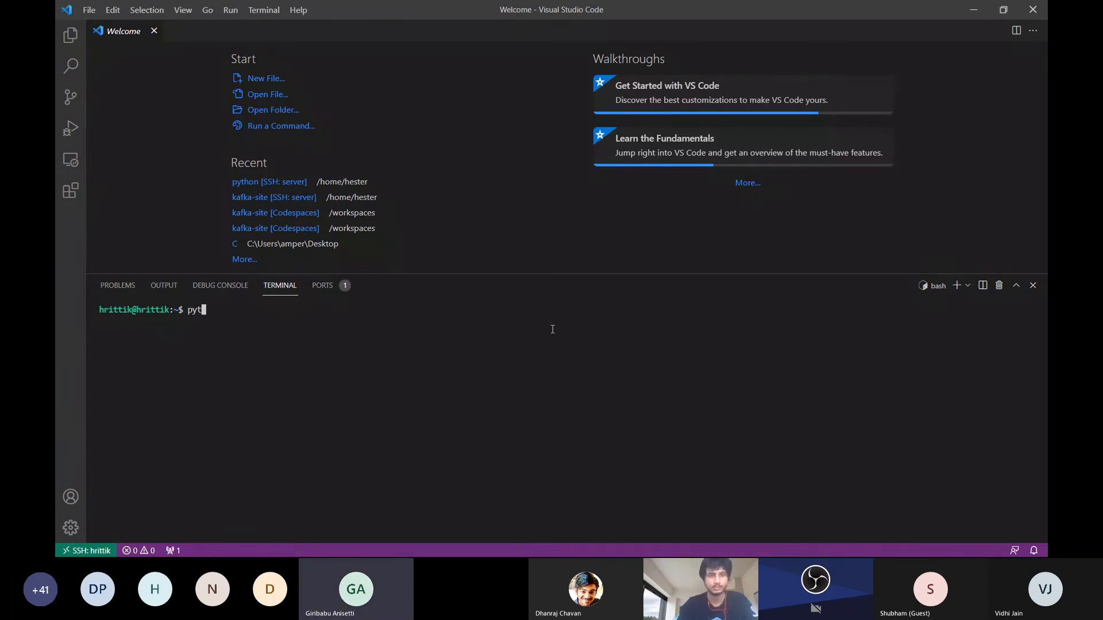
type("hon3")
key("Return")
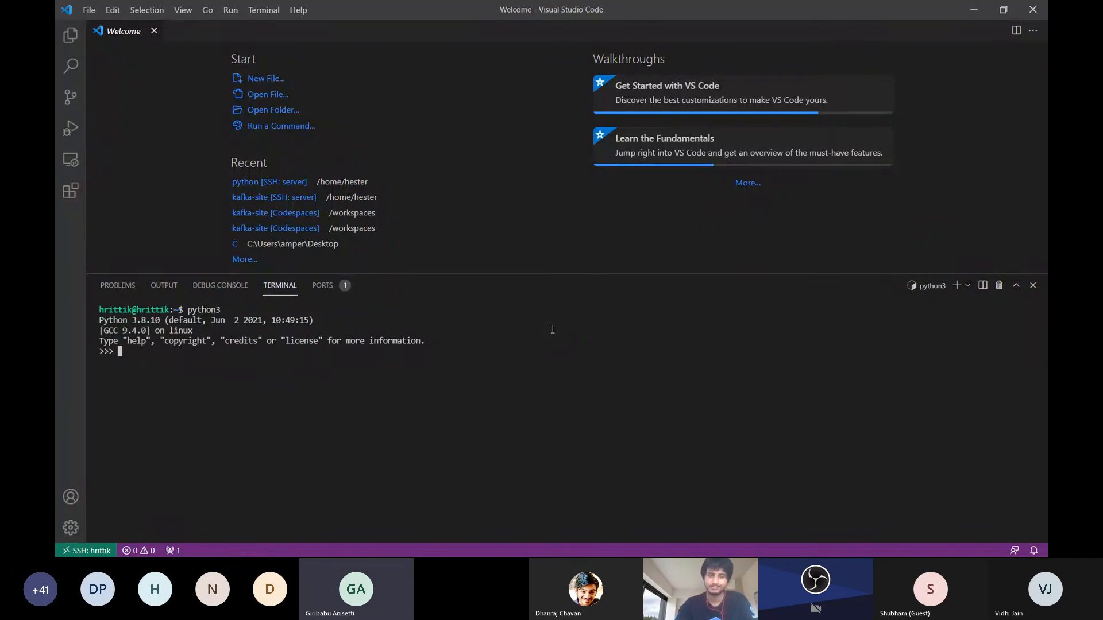
Suspend the Python interpreter, clear the terminal and enlarge its panel to nearly the full window height
key("ctrl+z")
type("cle")
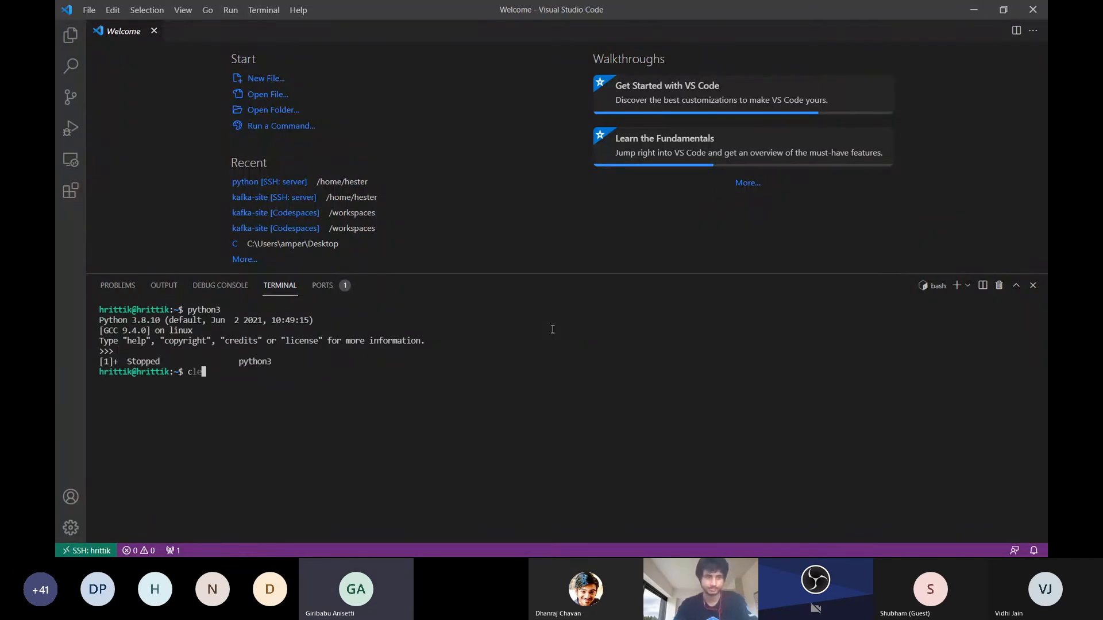
type("ar")
key("Return")
left_click_drag(575, 272, 603, 64)
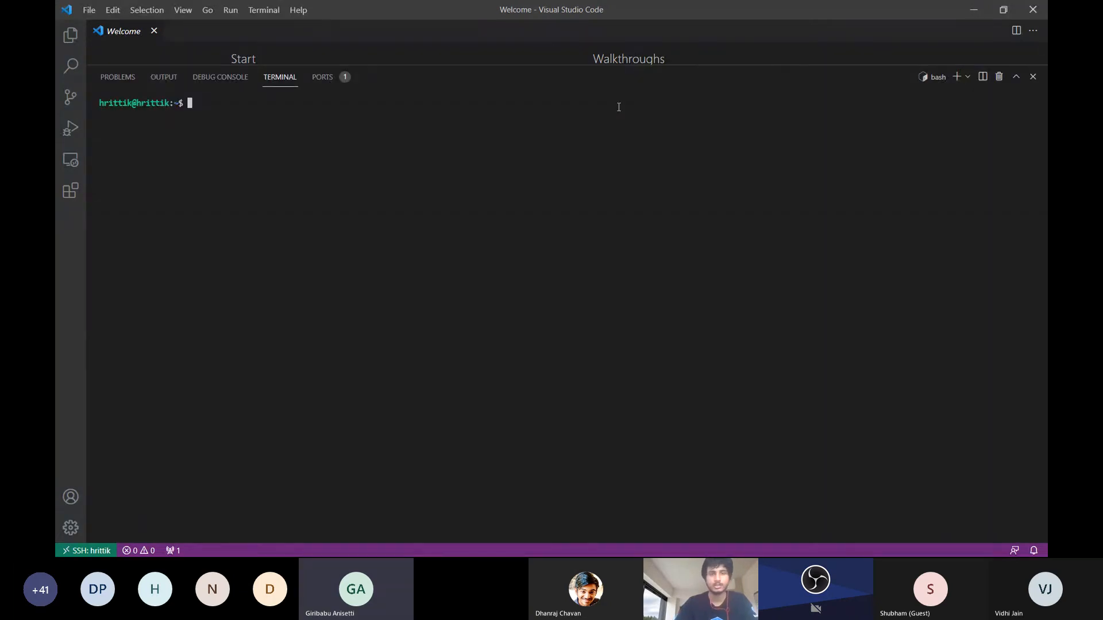
Run curl -L github.com >> a.txt to save the GitHub homepage's source into a text file
type("curl")
key("BackSpace")
key("BackSpace")
key("BackSpace")
key("BackSpace")
key("BackSpace")
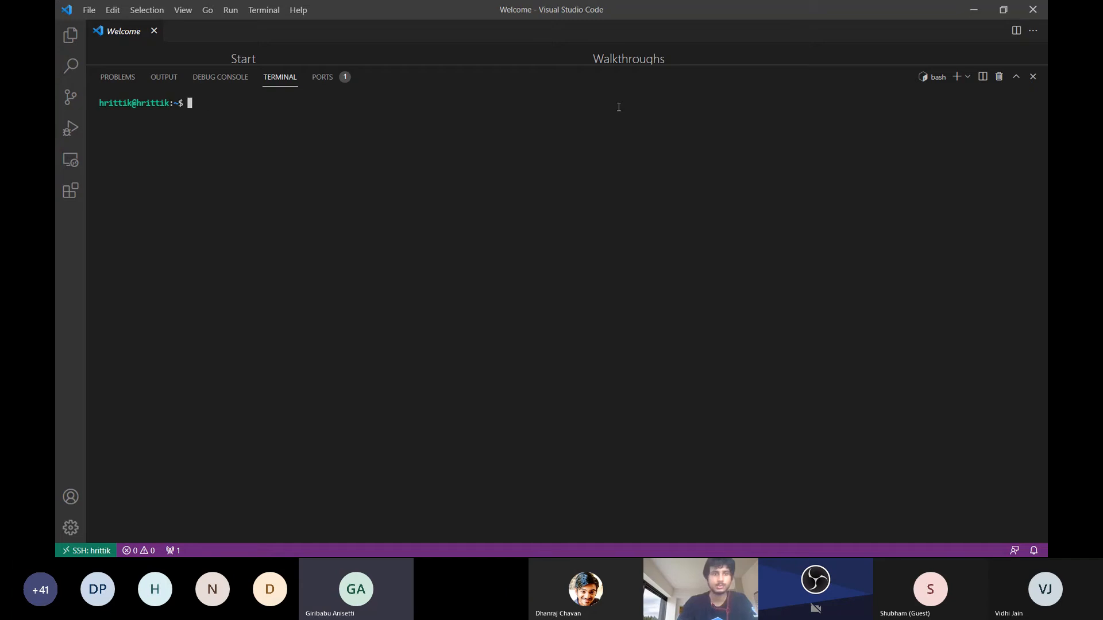
type("curl ")
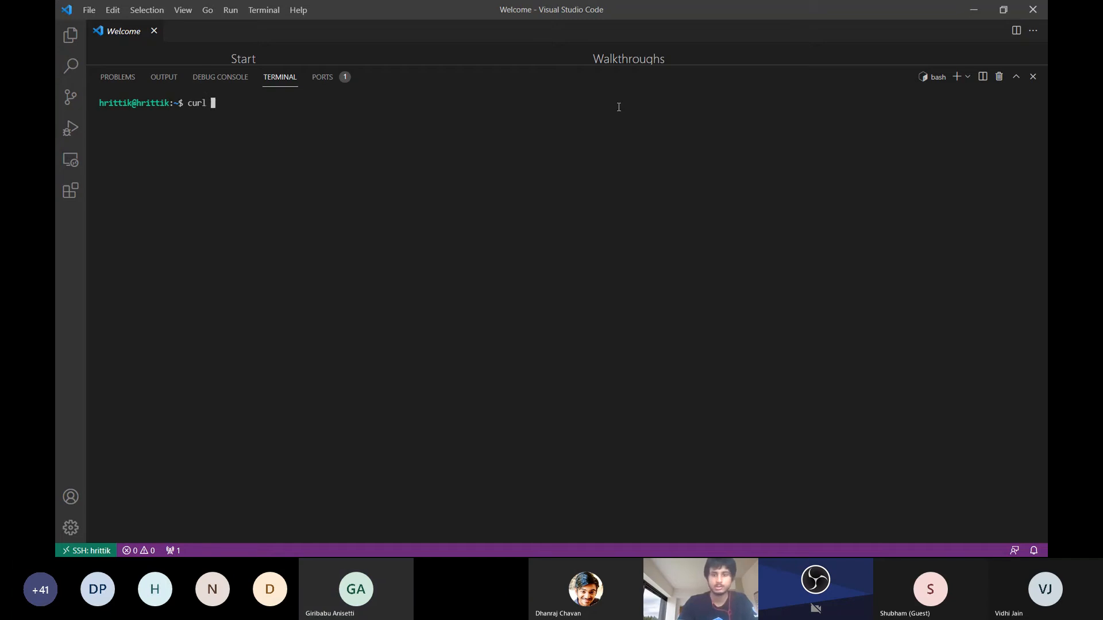
type("-l")
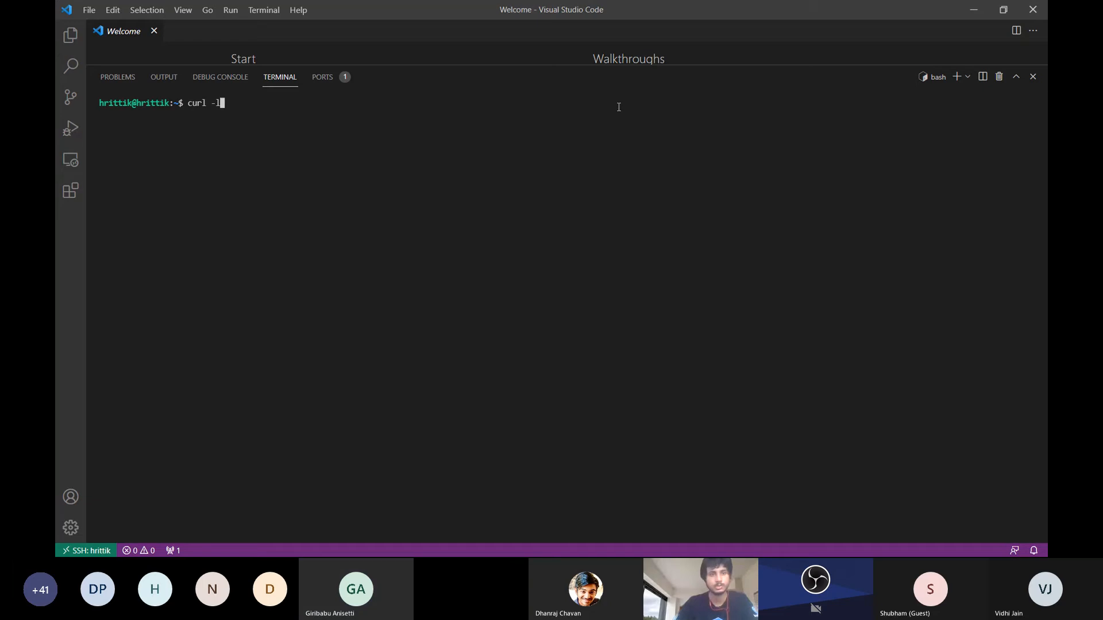
key("BackSpace")
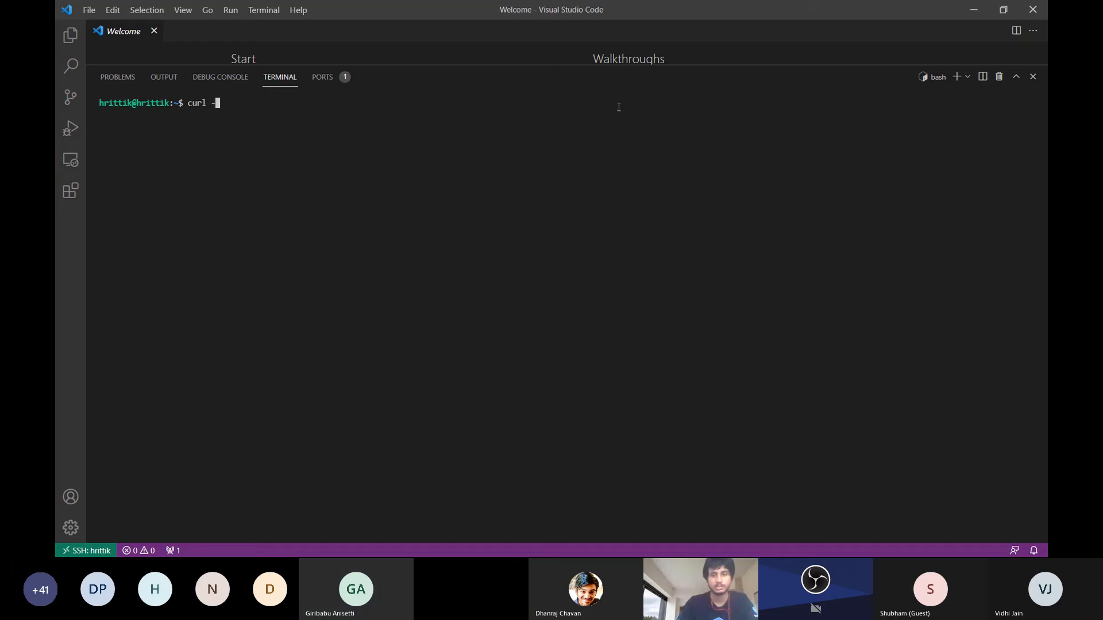
type("L ")
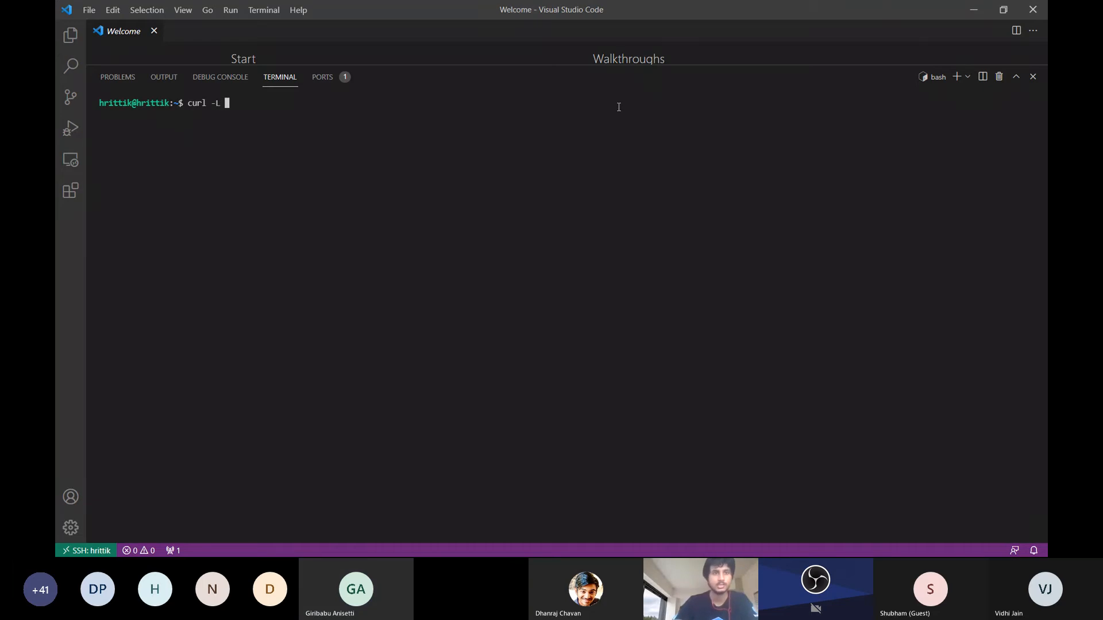
type("github.")
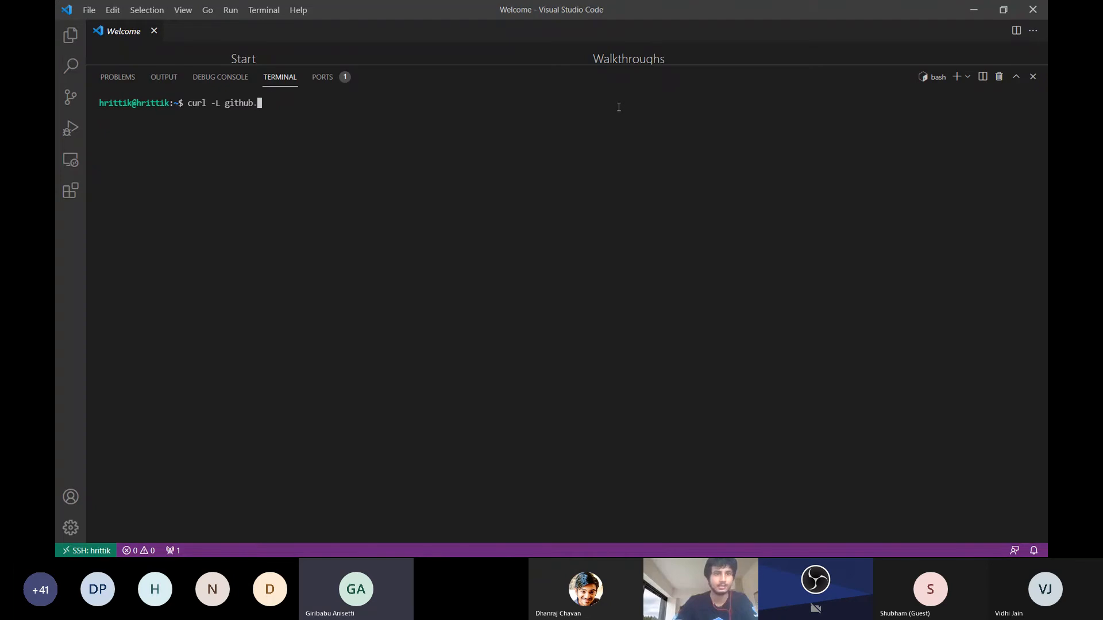
type("com >> ")
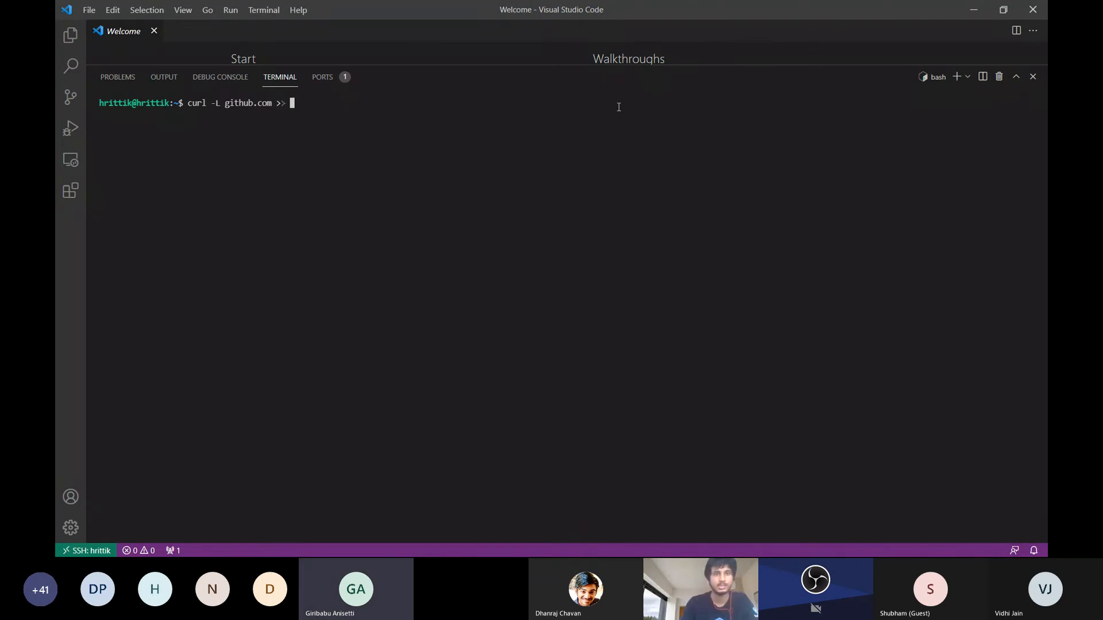
type("a.tx")
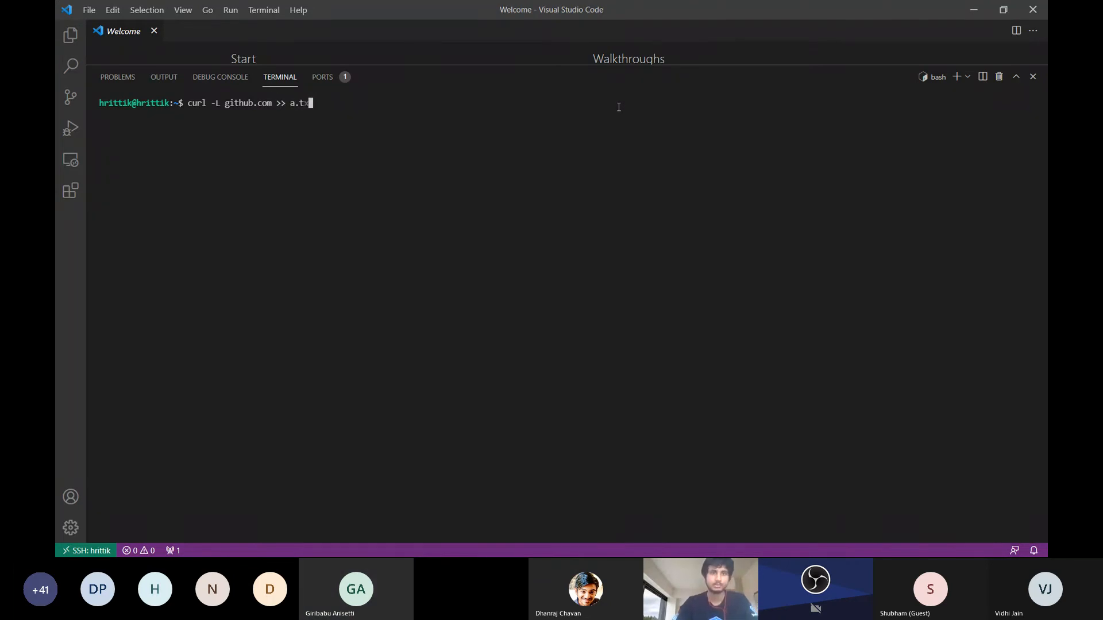
type("t")
key("Return")
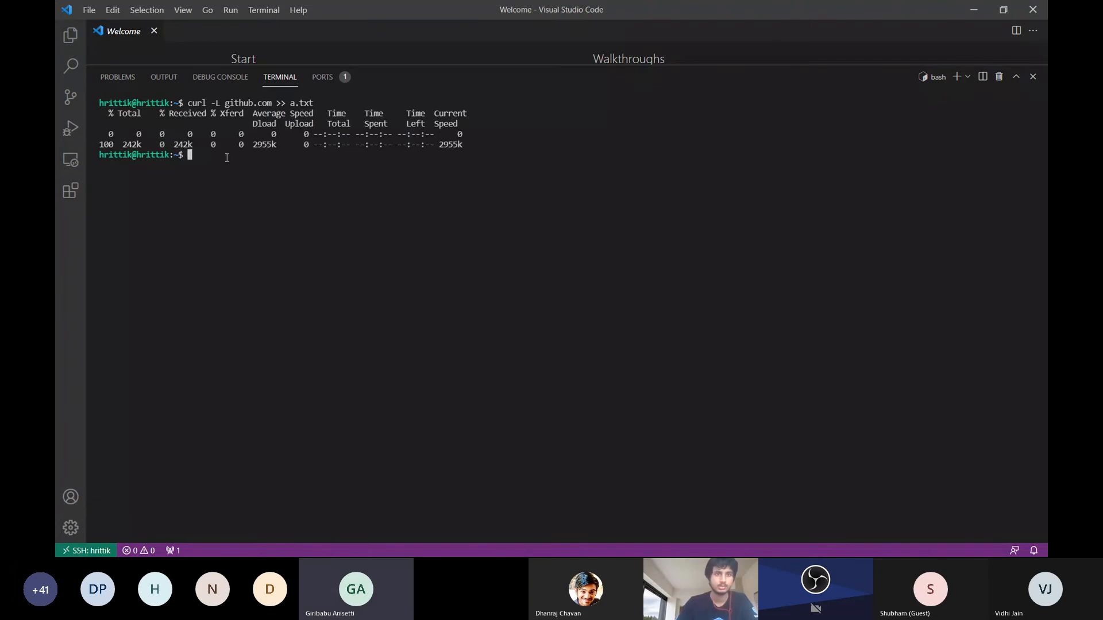
List the home directory's files and open a.txt in the editor with the code command, accepting it as trusted
type("ls")
key("Return")
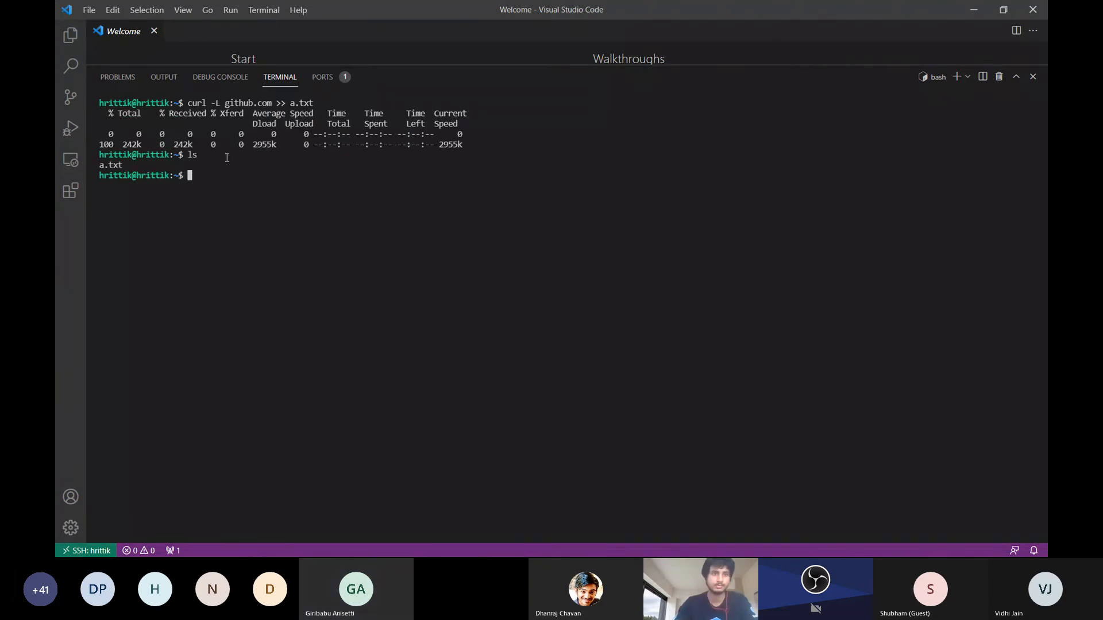
type("cod")
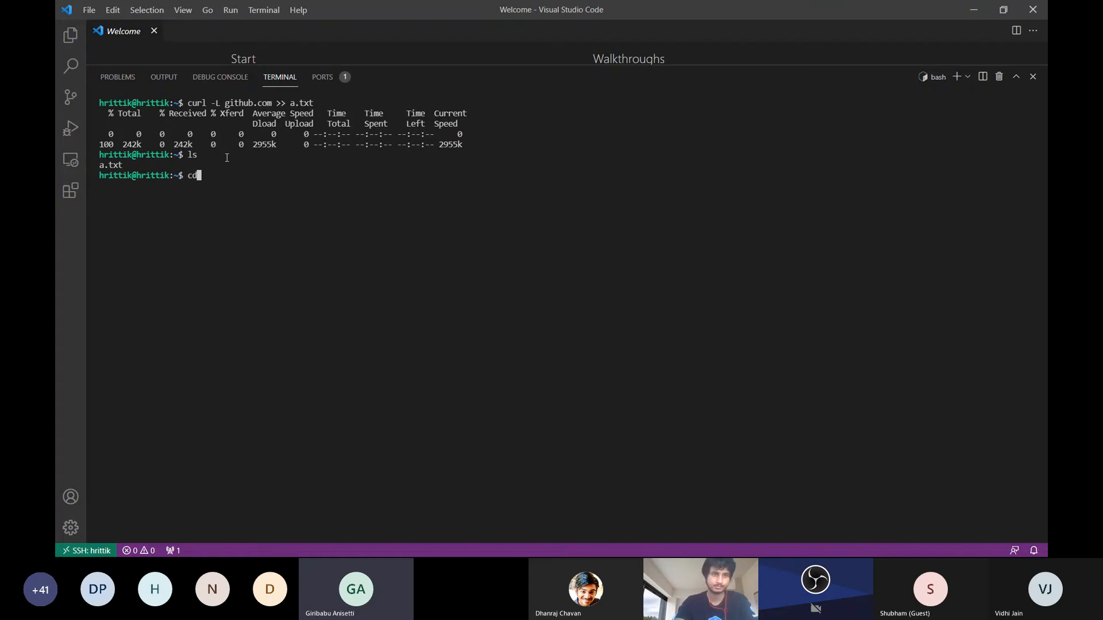
type("e a.txt")
key("Return")
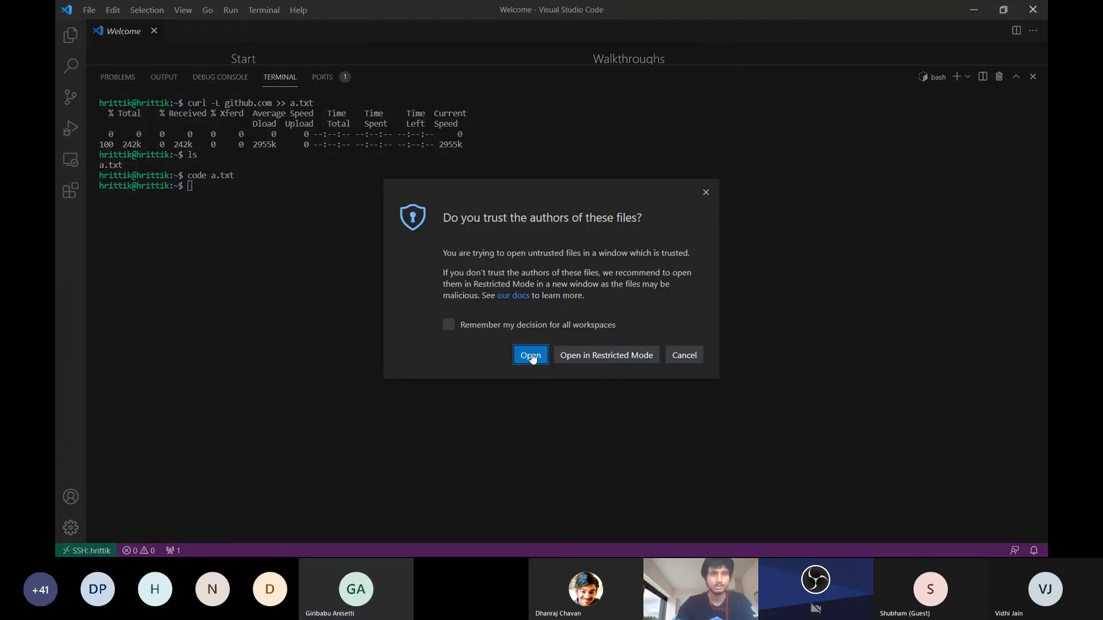
left_click(531, 356)
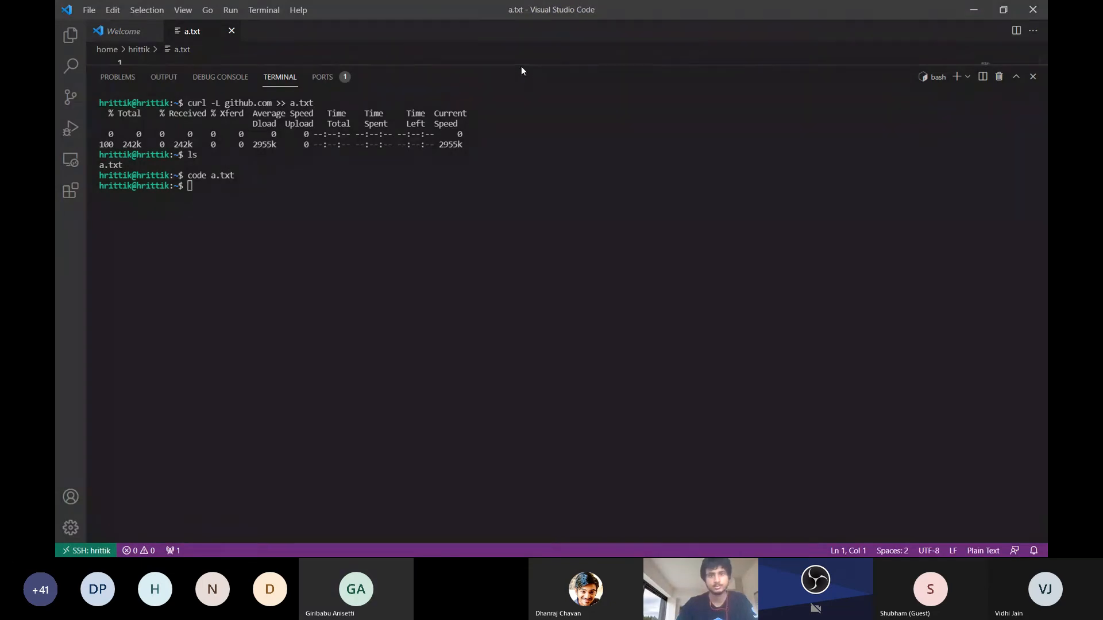
Shrink the terminal panel to about a quarter of the window's height and look through the HTML in a.txt
left_click_drag(522, 65, 485, 435)
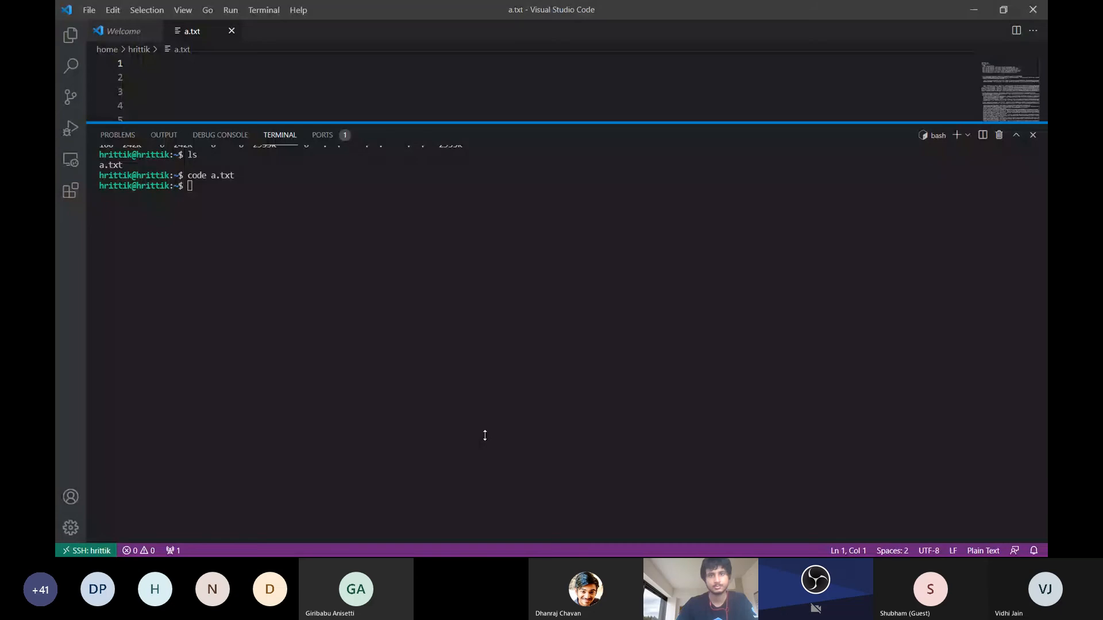
left_click_drag(485, 435, 507, 393)
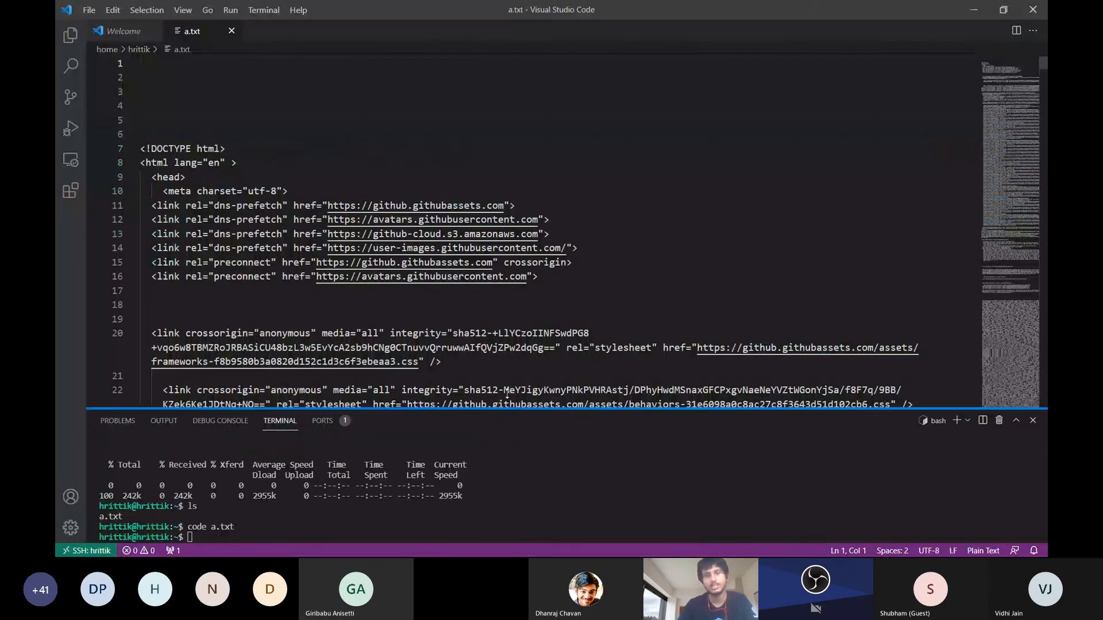
scroll(496, 182, "down", 15)
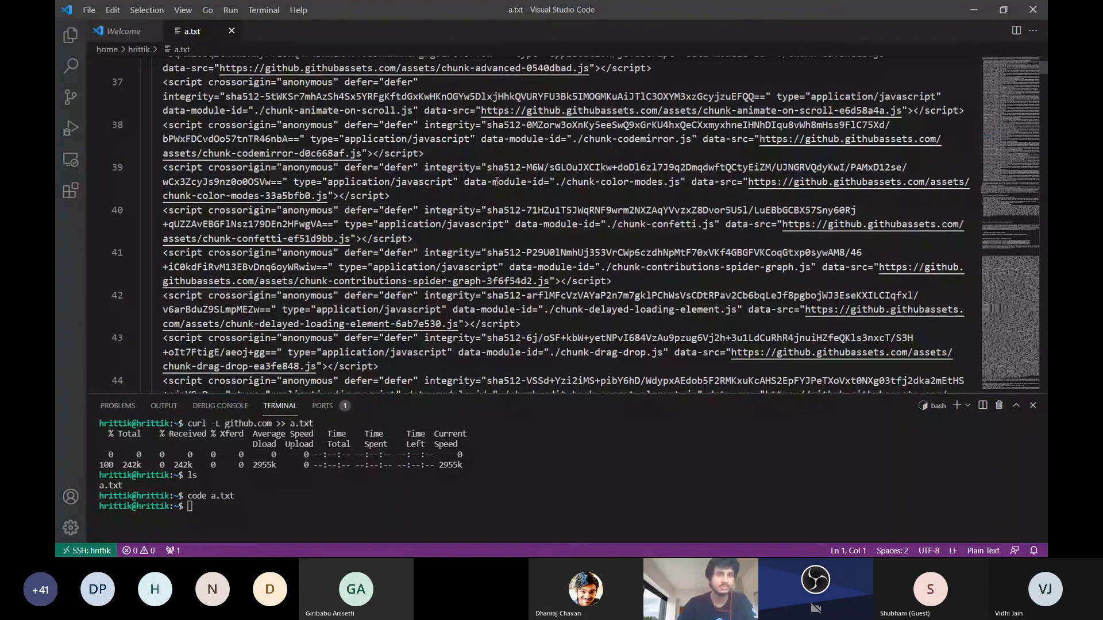
scroll(495, 182, "down", 5)
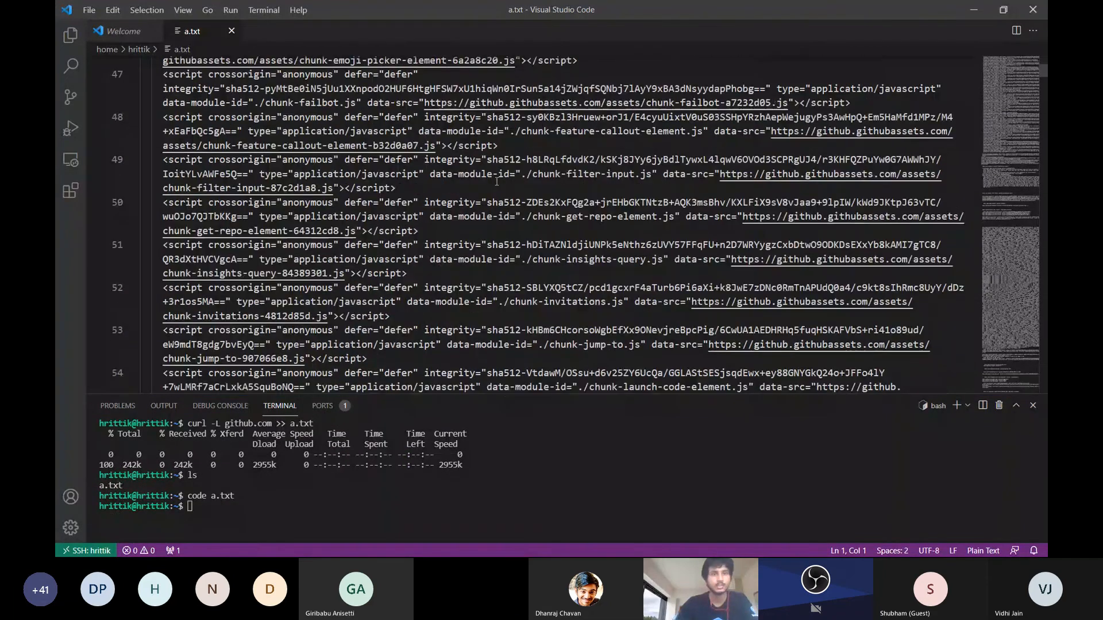
scroll(496, 182, "down", 5)
scroll(497, 182, "down", 20)
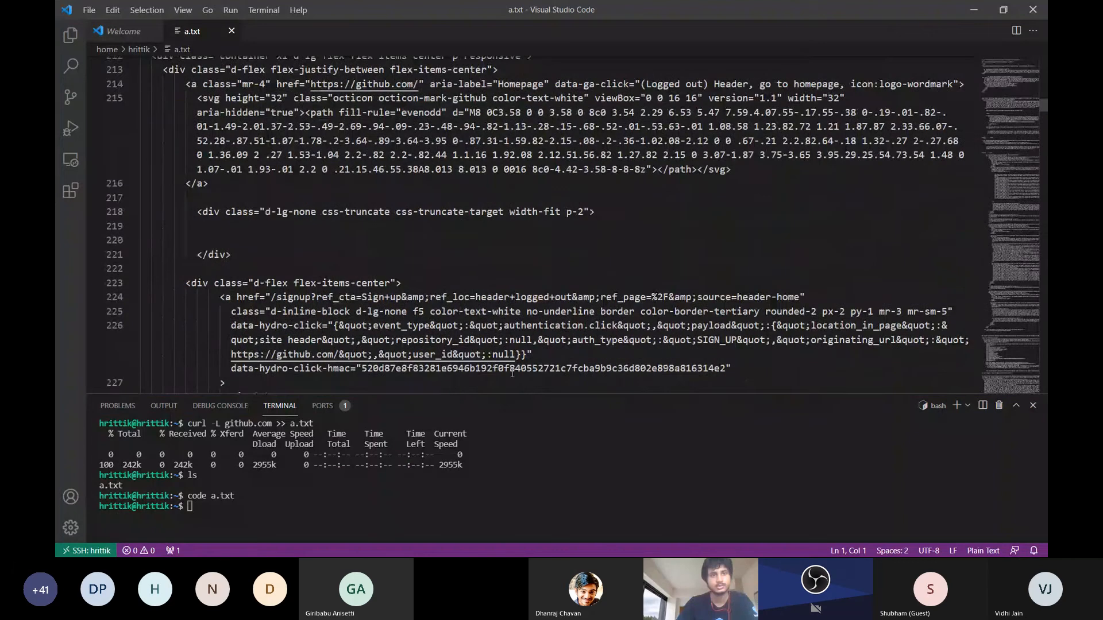
Expand the terminal panel over the whole editor area, clear it and list the home directory's files
left_click_drag(538, 393, 517, 9)
left_click(500, 146)
type("cler")
key("Return")
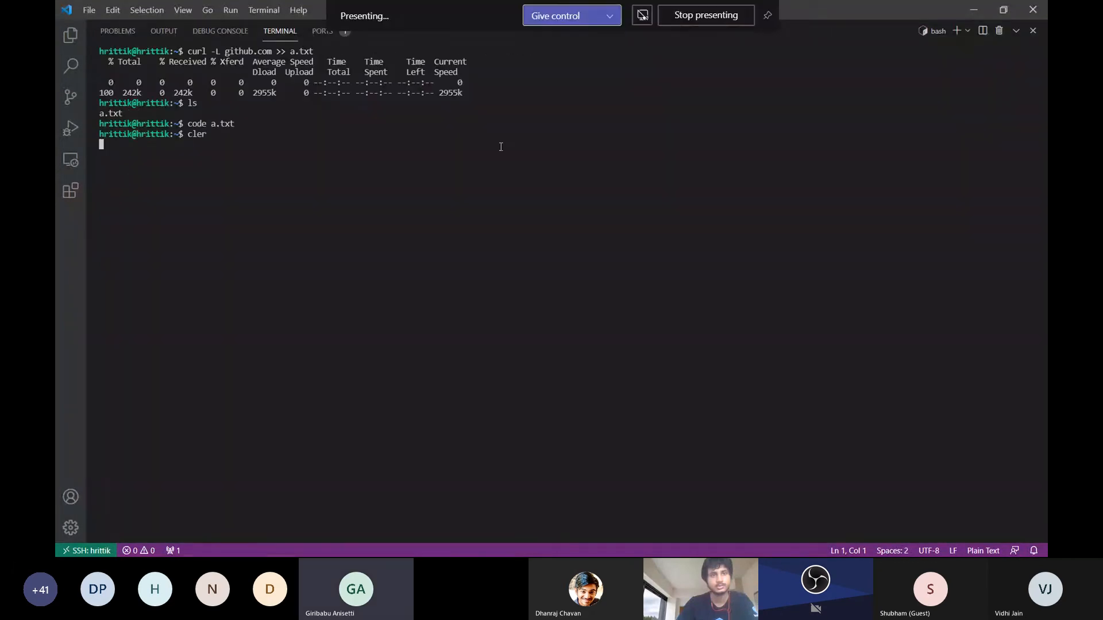
type("clear")
key("Return")
type("ls")
key("Return")
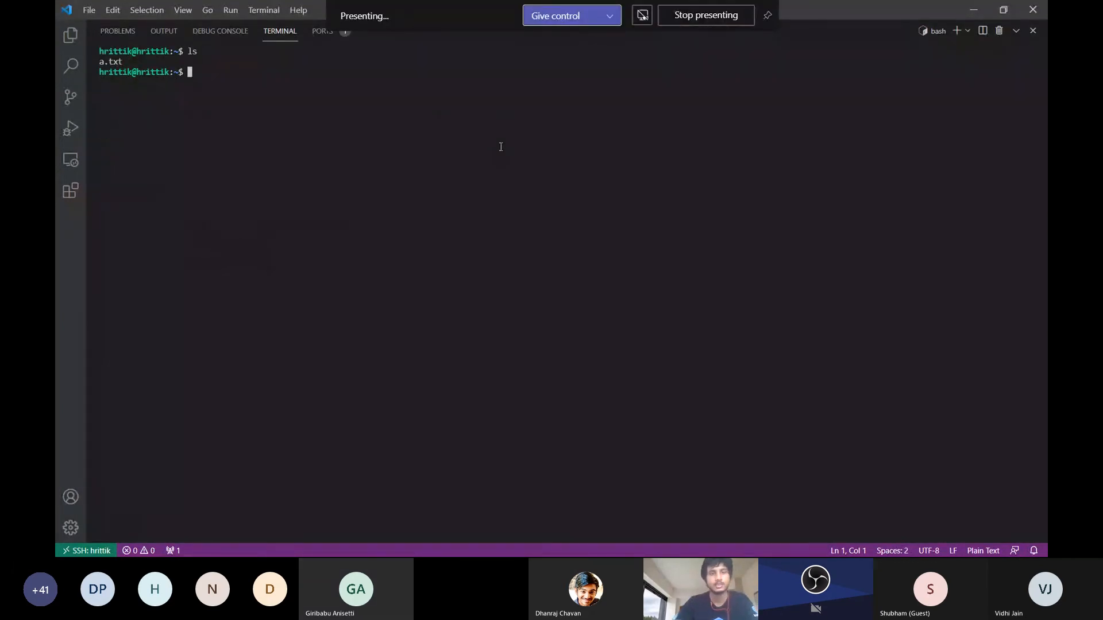
Create a directory named with the presenter's first name in the home folder and change into it
type("mkdir hrittik")
key("Return")
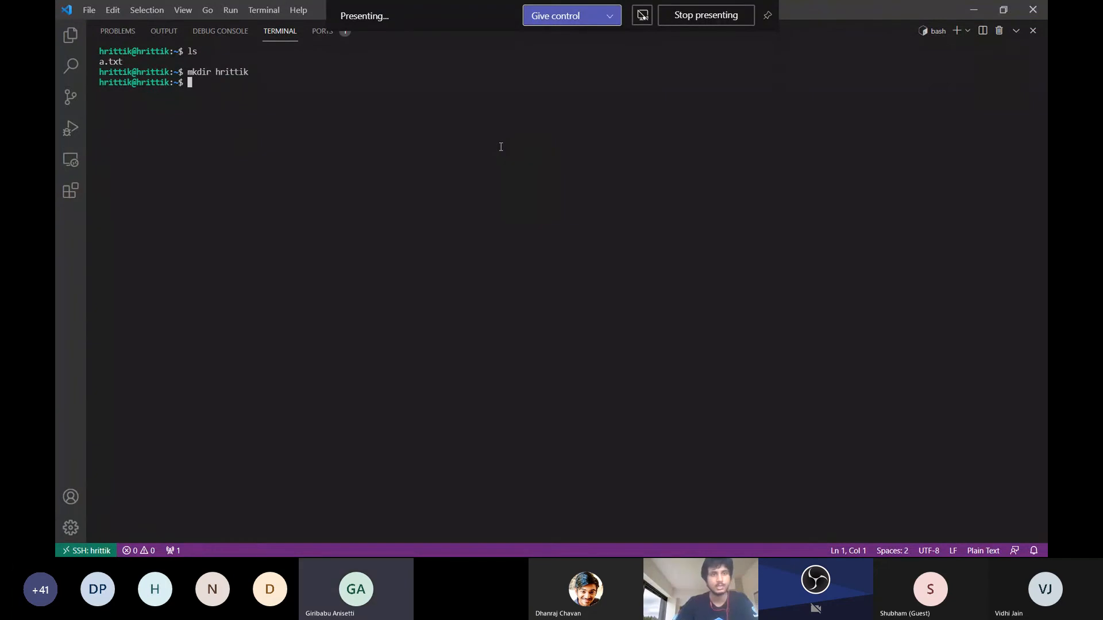
type("cd hr")
key("Tab")
key("Return")
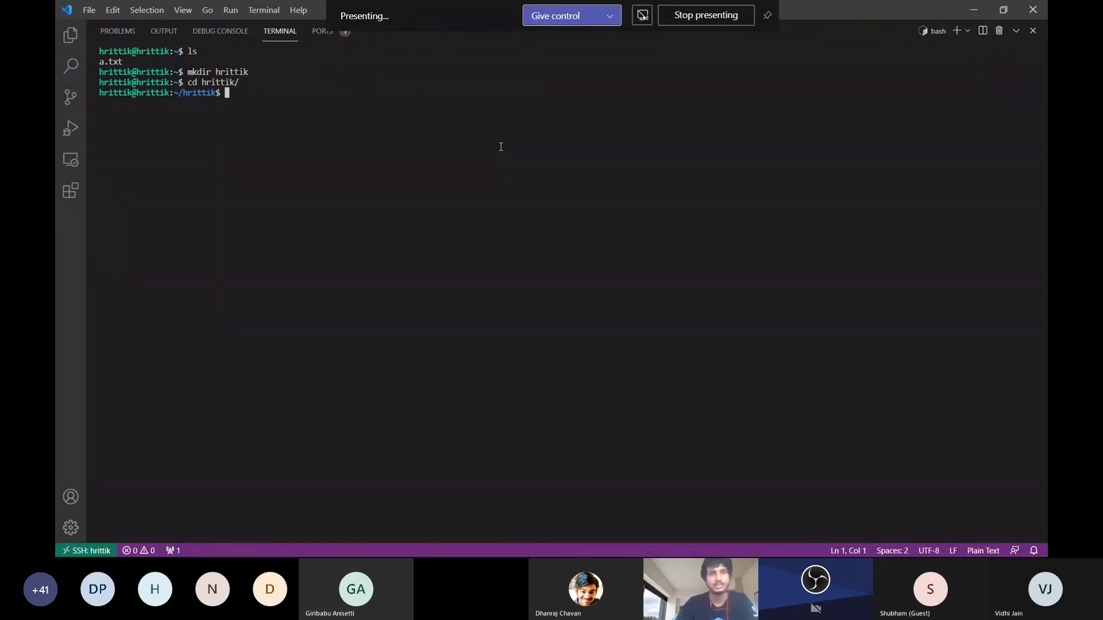
List the contents of the newly created directory with ls
type("cle")
key("BackSpace")
key("BackSpace")
key("BackSpace")
type("ls")
key("Return")
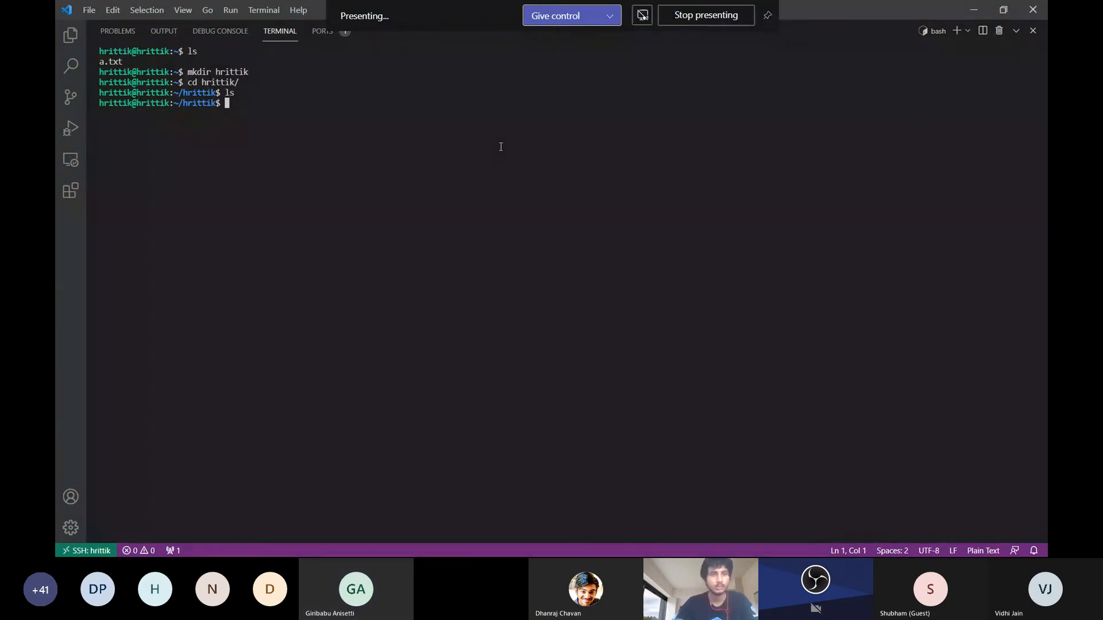
Create 100 numbered directories at once with the command mkdir name_roll{1..100}
type("mkdir")
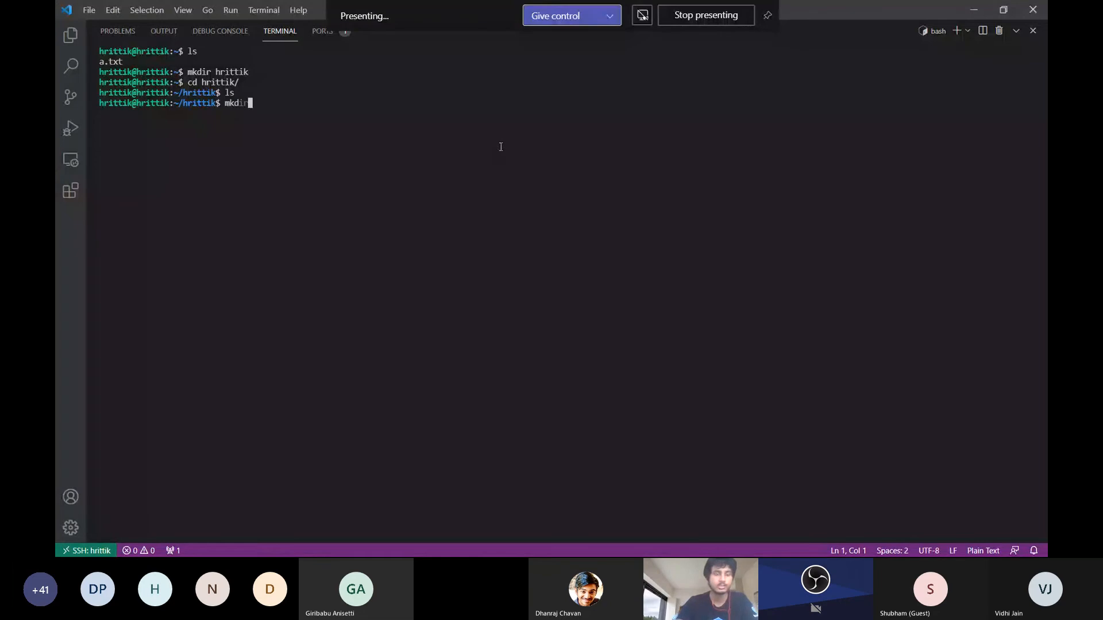
type(" name")
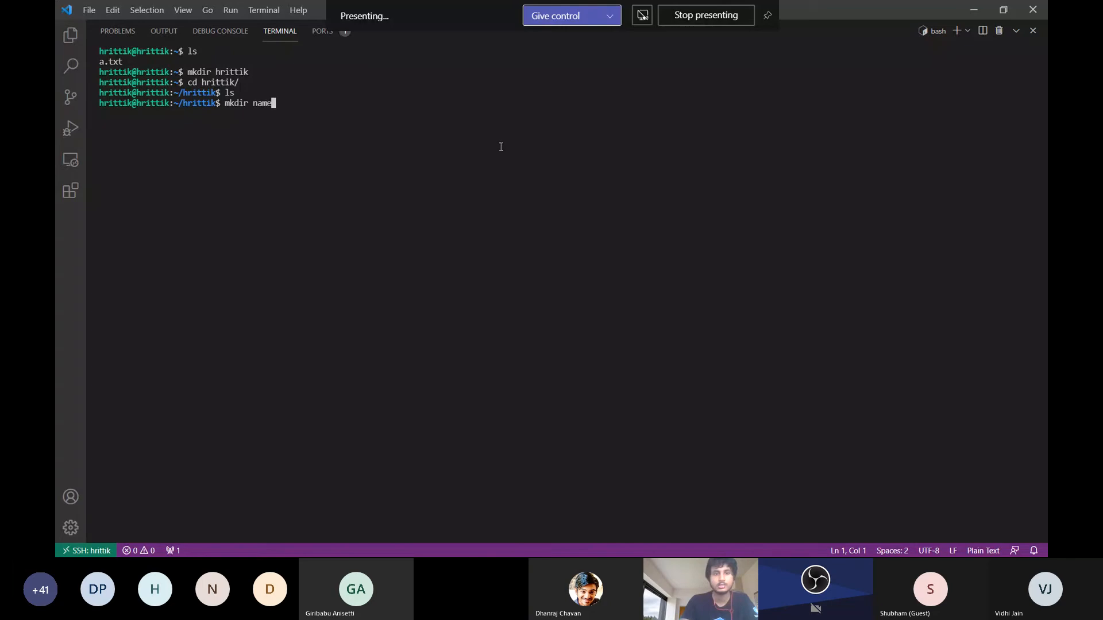
type("{}")
key("Left")
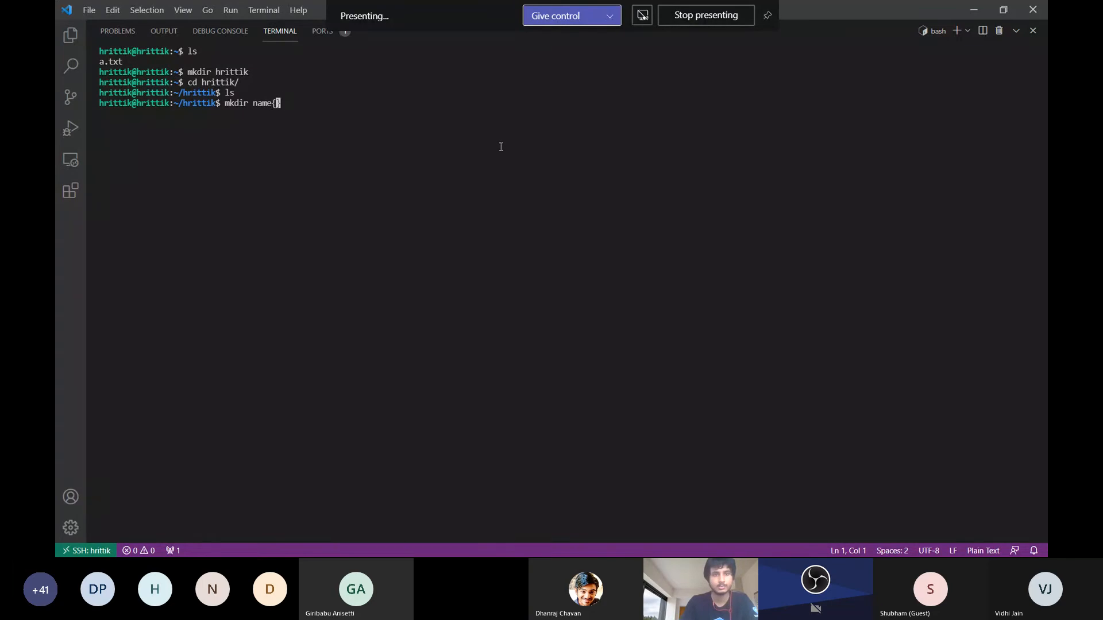
type("Rohi")
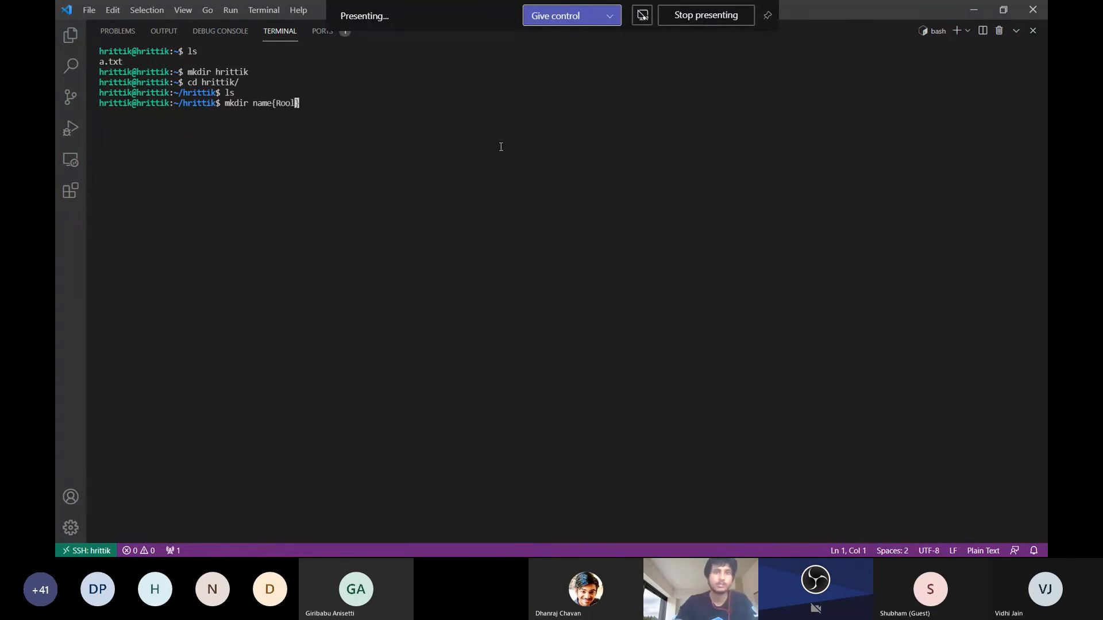
key("BackSpace")
key("BackSpace")
type("ll")
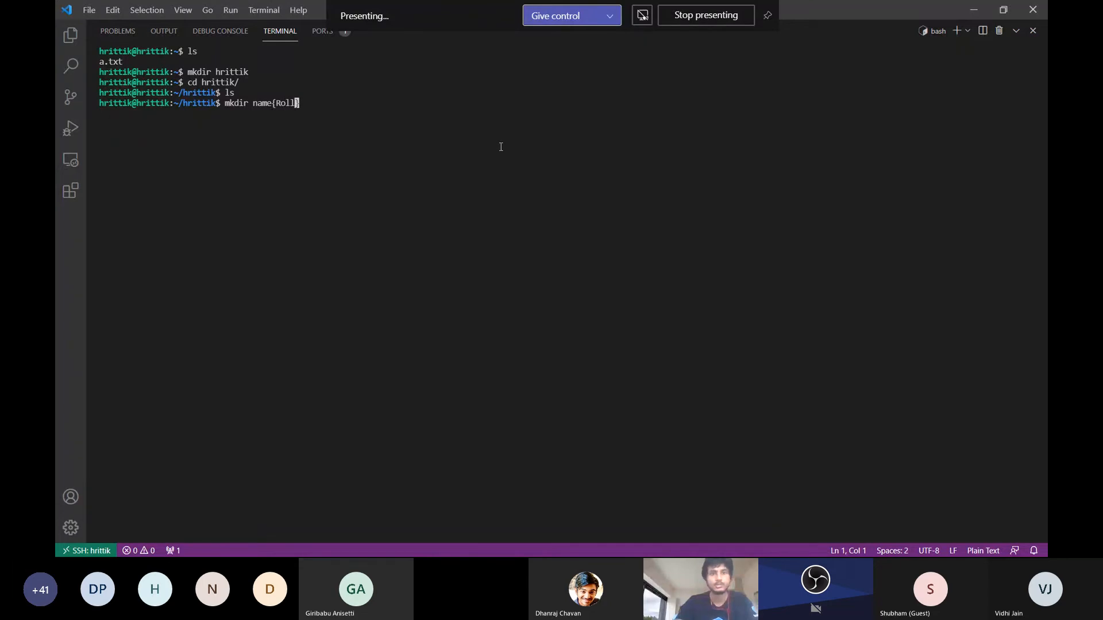
key("BackSpace")
key("BackSpace")
key("BackSpace")
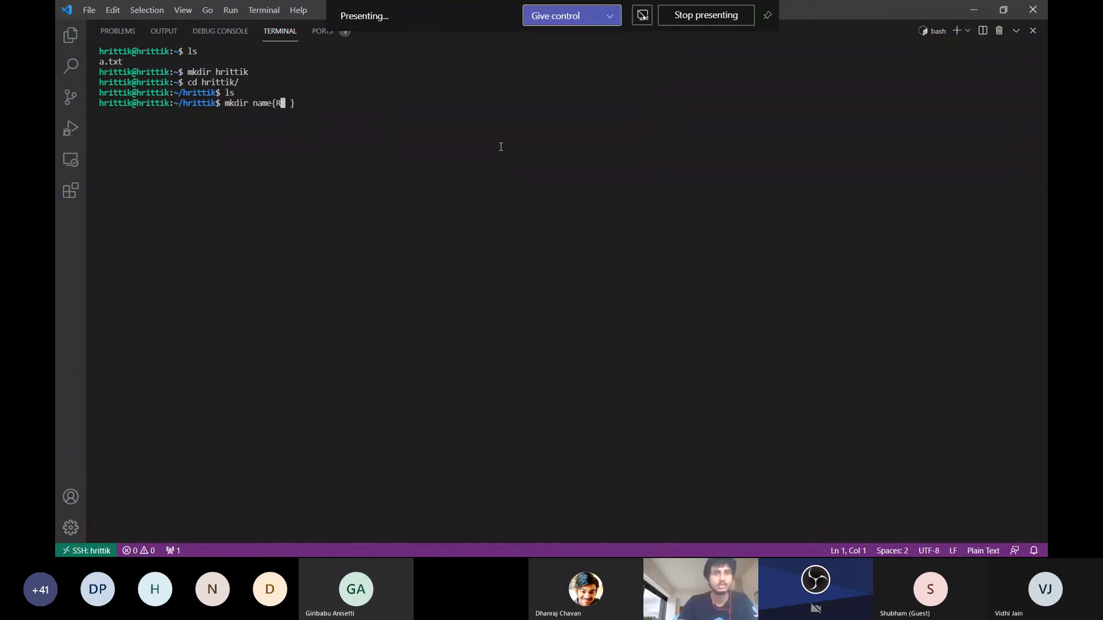
key("BackSpace")
key("BackSpace")
type("_")
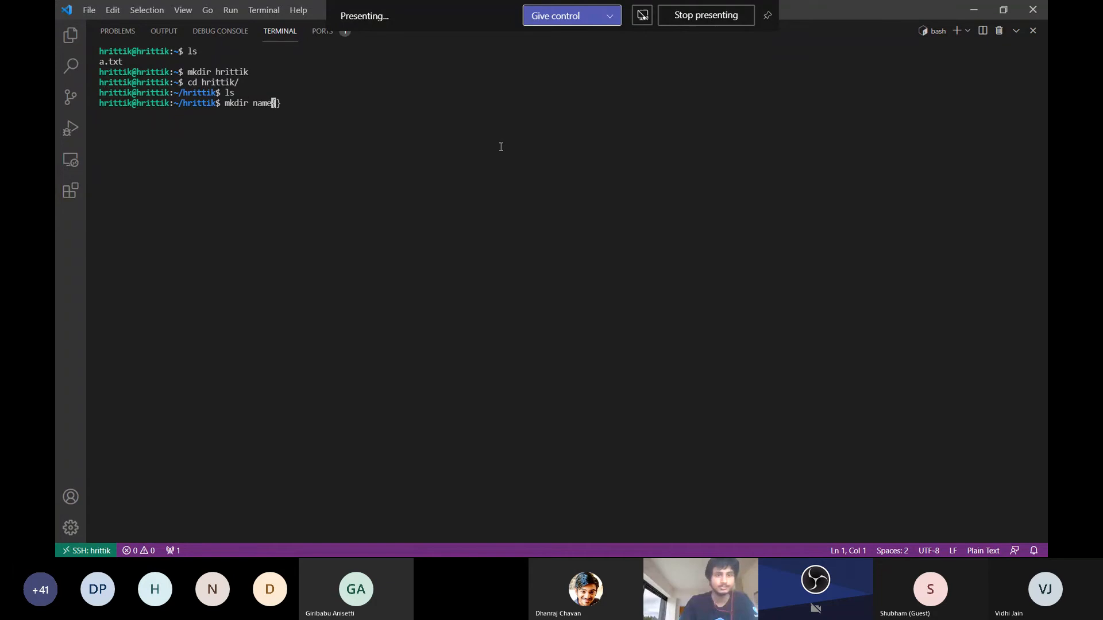
type("ro")
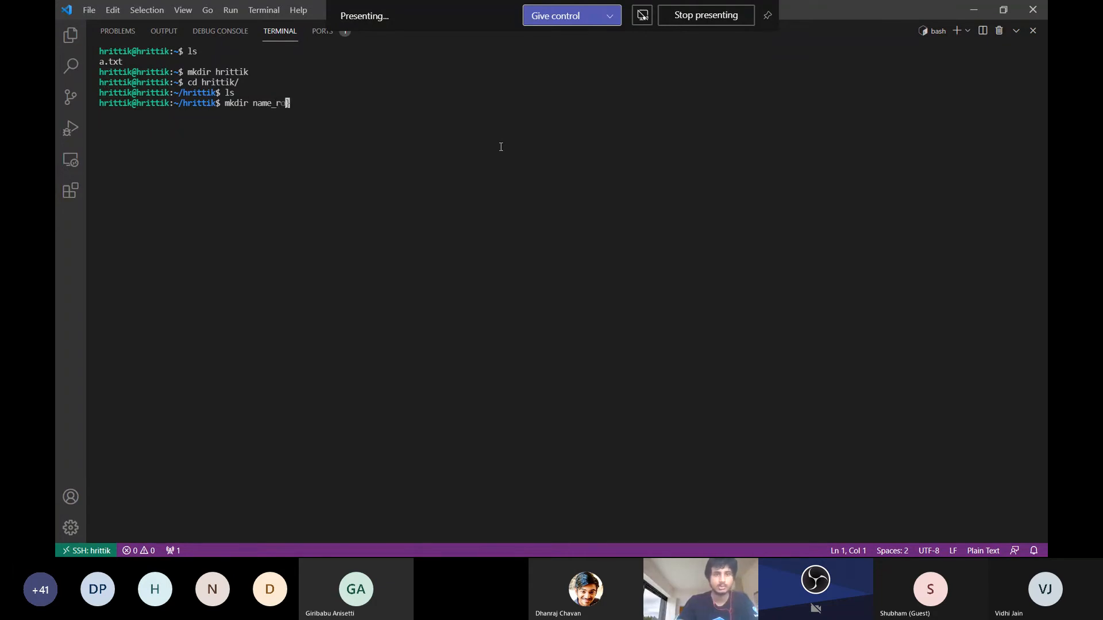
type("ll{1")
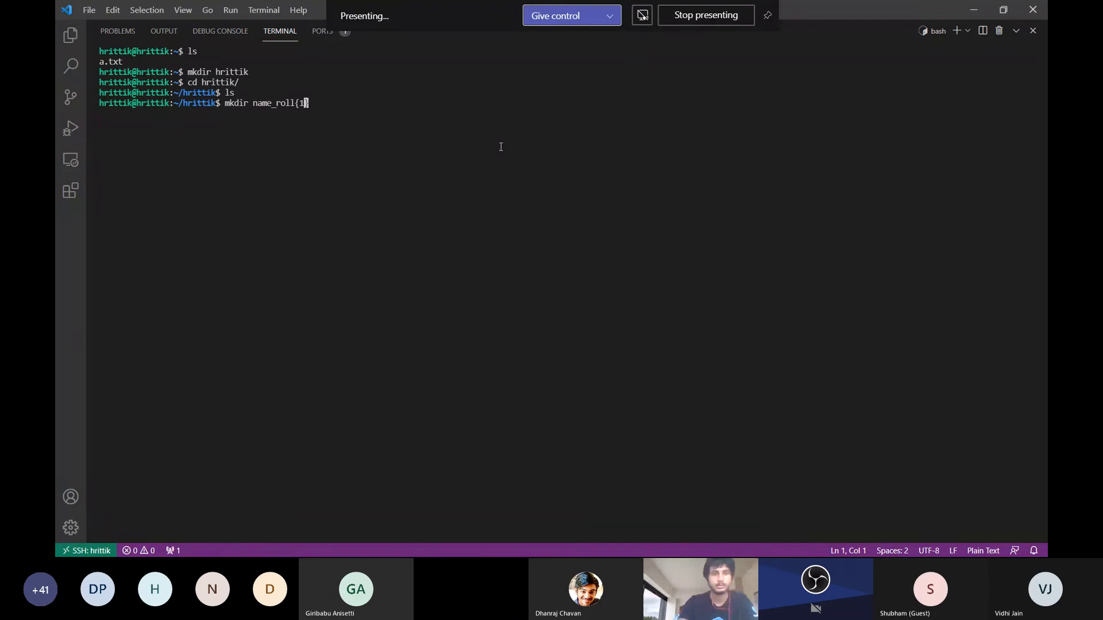
type("..1")
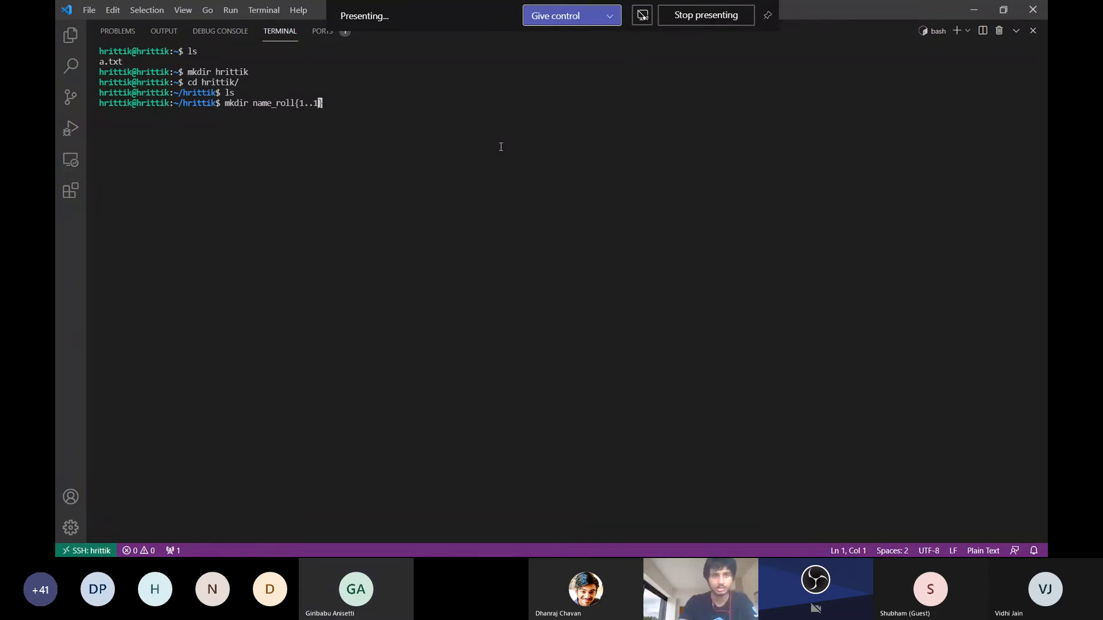
type("00")
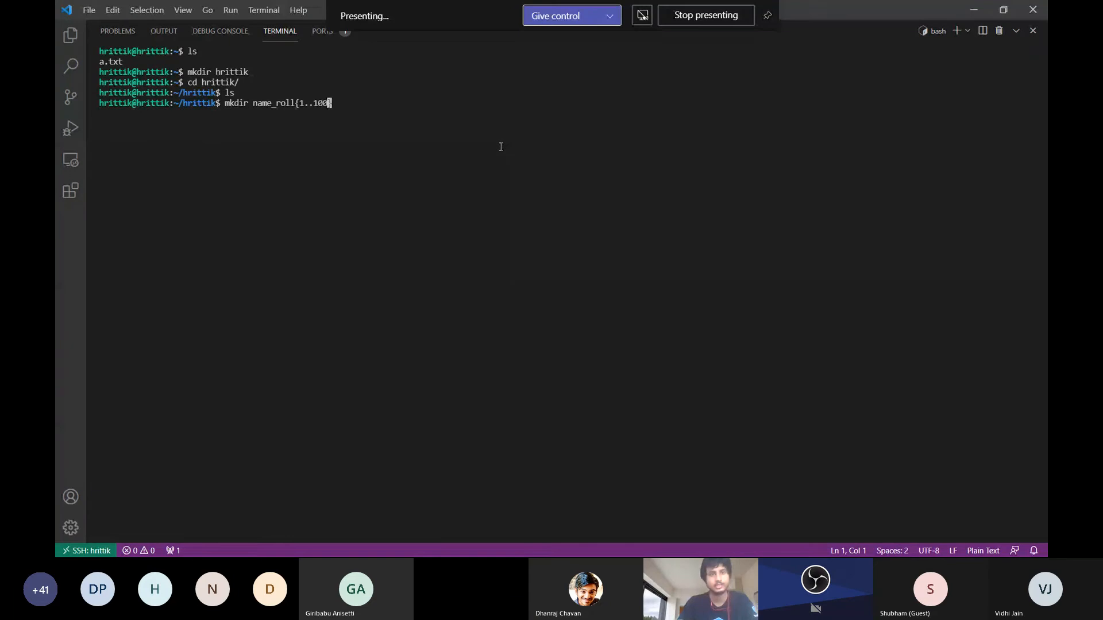
key("Return")
List the current directory with ls to check the name_roll directories
type("ls")
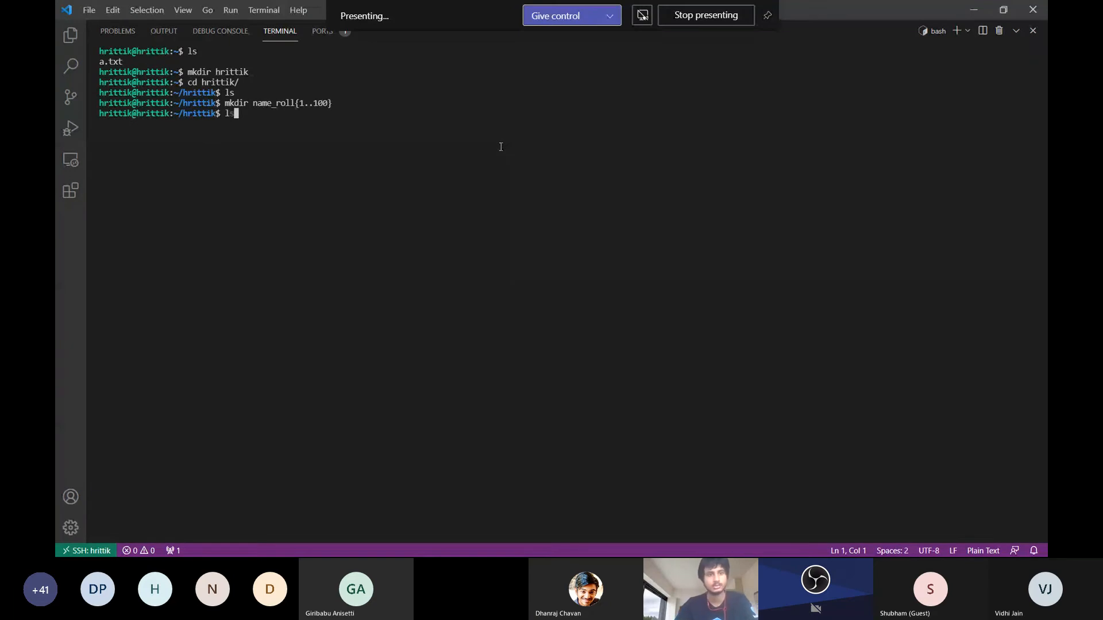
key("Return")
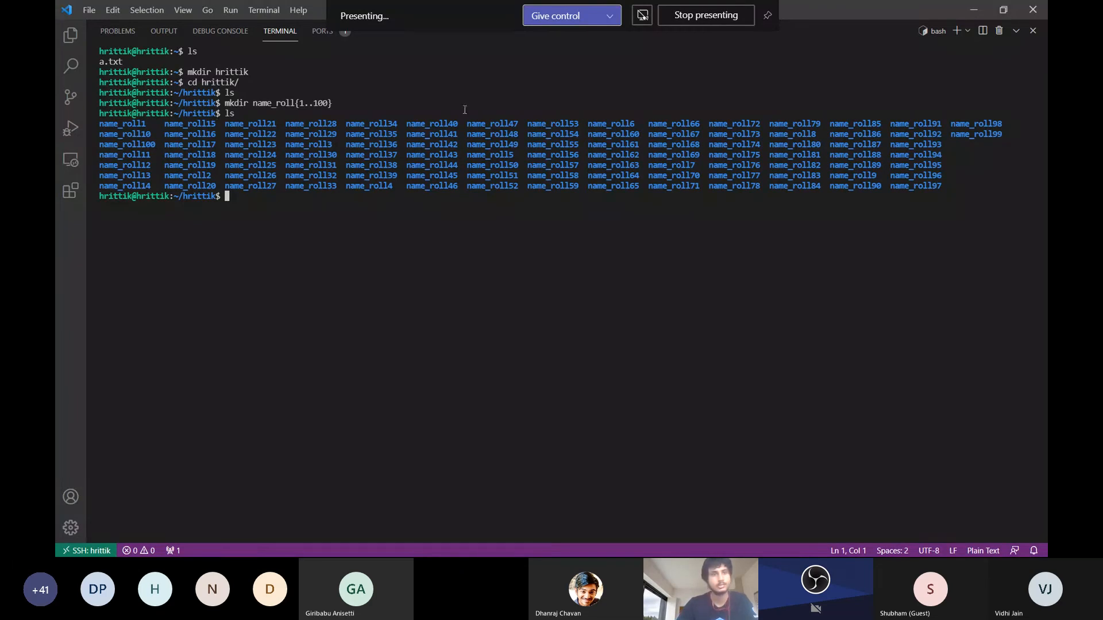
left_click(98, 148)
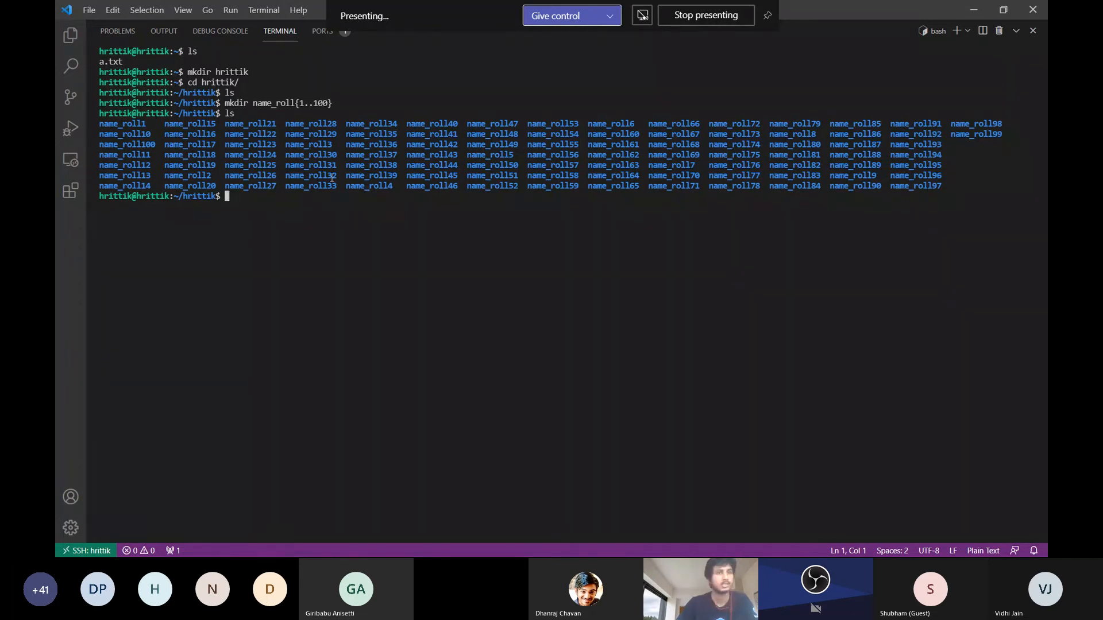
Return to the home folder, force-delete the directory named after the presenter with rm -rf and list the remaining files
type("cd ..")
key("Return")
type("rm 0")
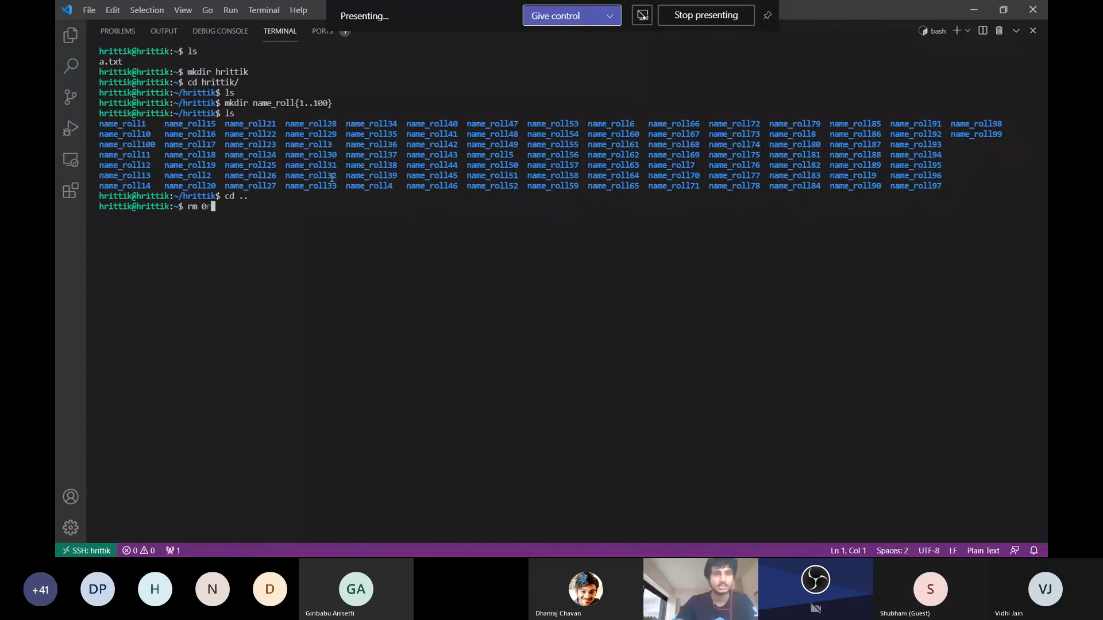
key("BackSpace")
type("-rf hr")
key("Tab")
key("Return")
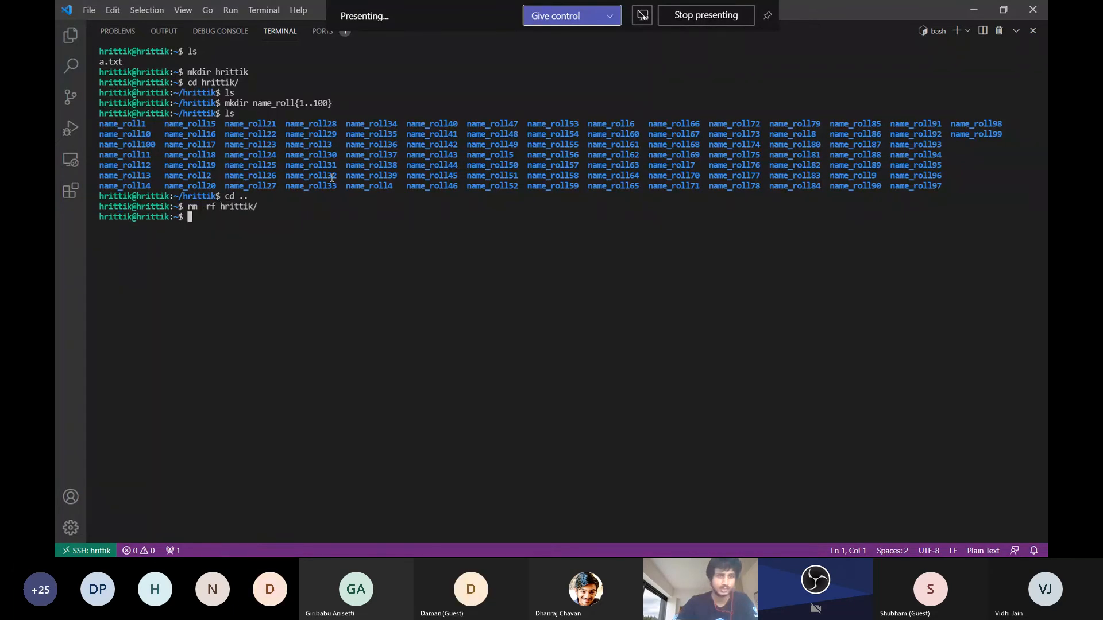
type("ls")
key("Return")
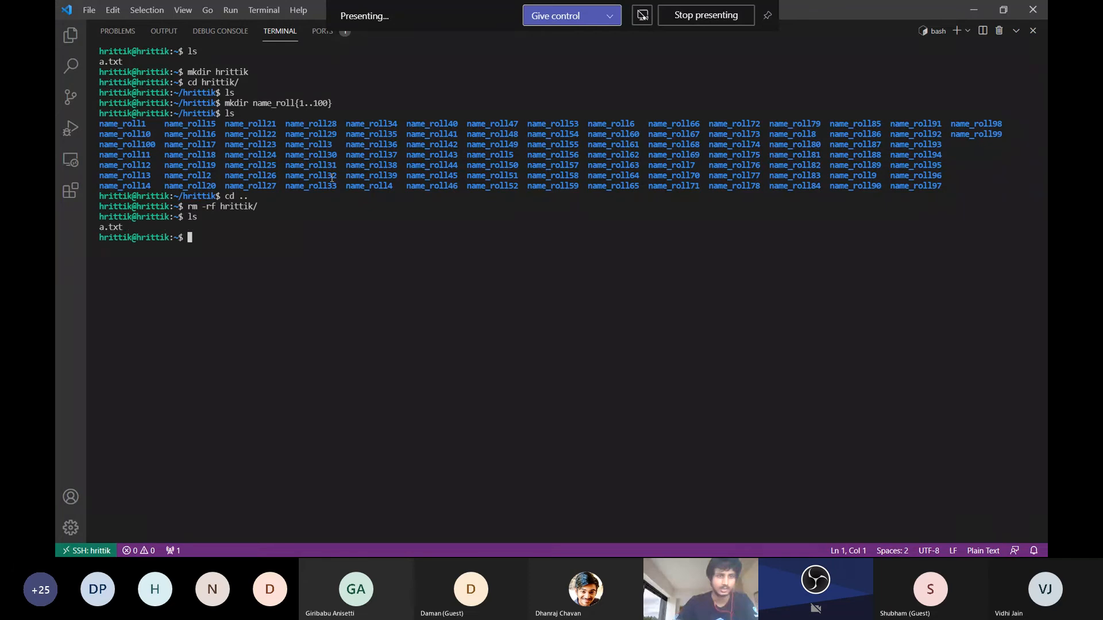
Move the meeting window down, minimise VS Code and show the closing thank-you slide of the Google Slides deck in the browser
key("alt+Tab")
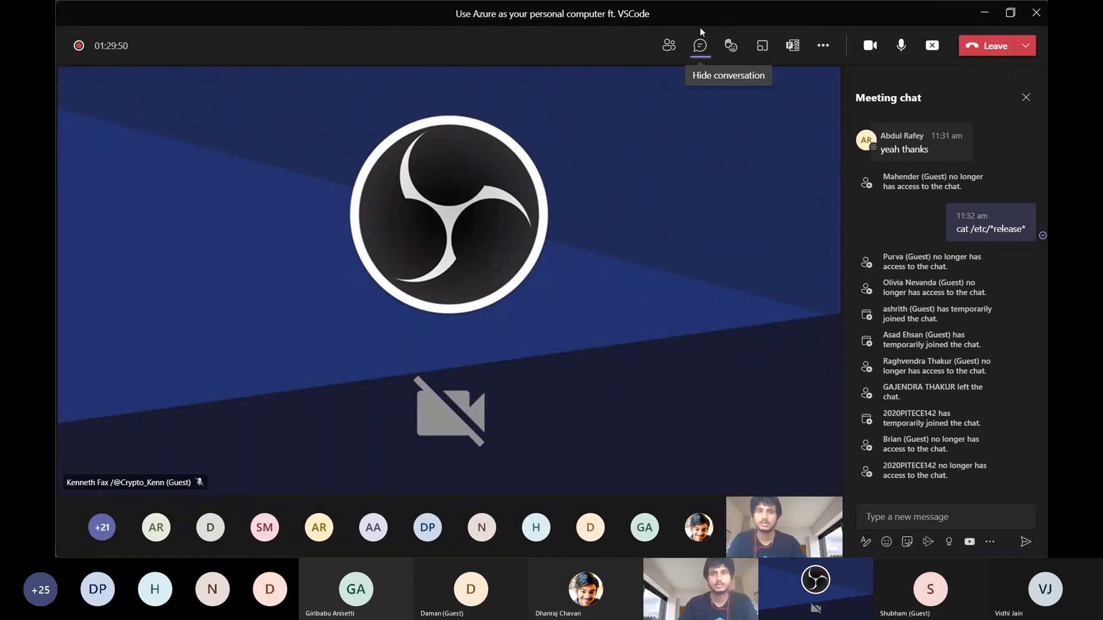
left_click_drag(701, 15, 701, 88)
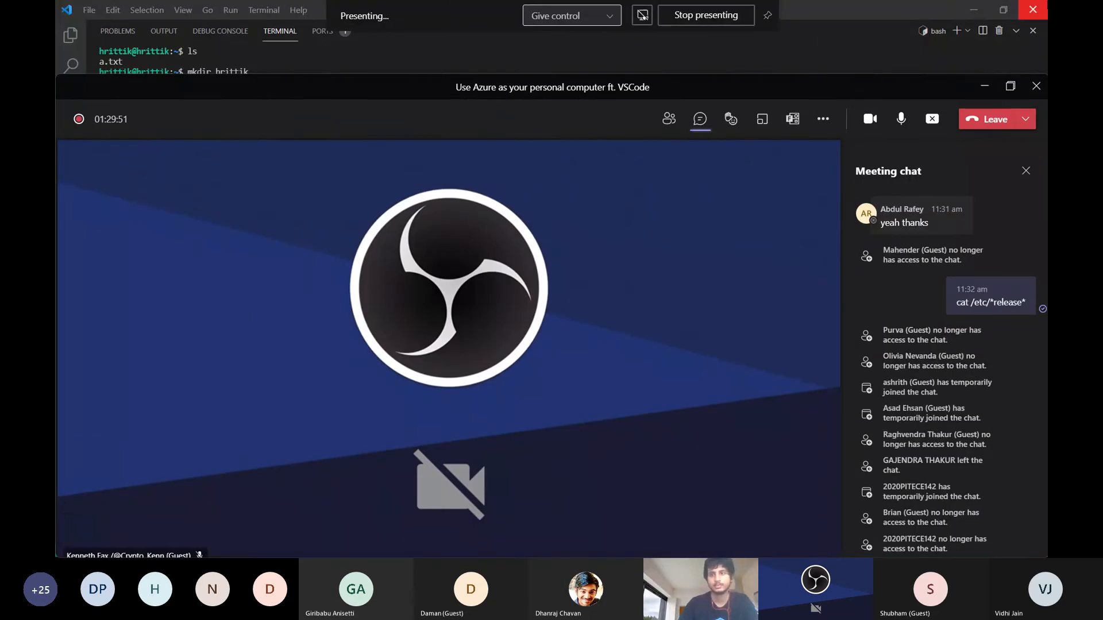
left_click(964, 12)
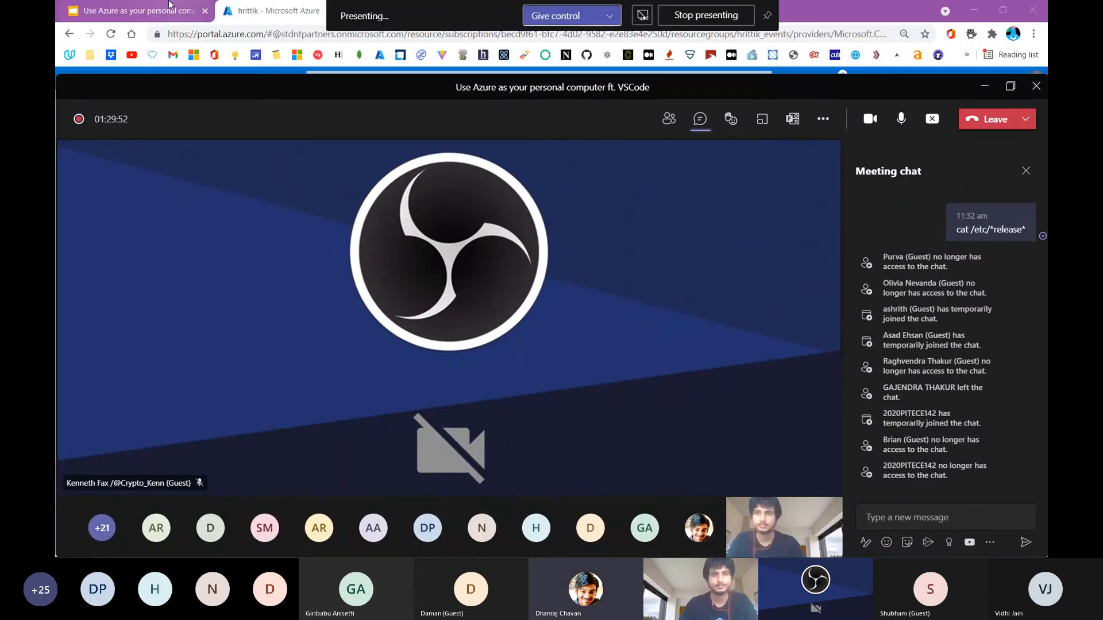
left_click(170, 4)
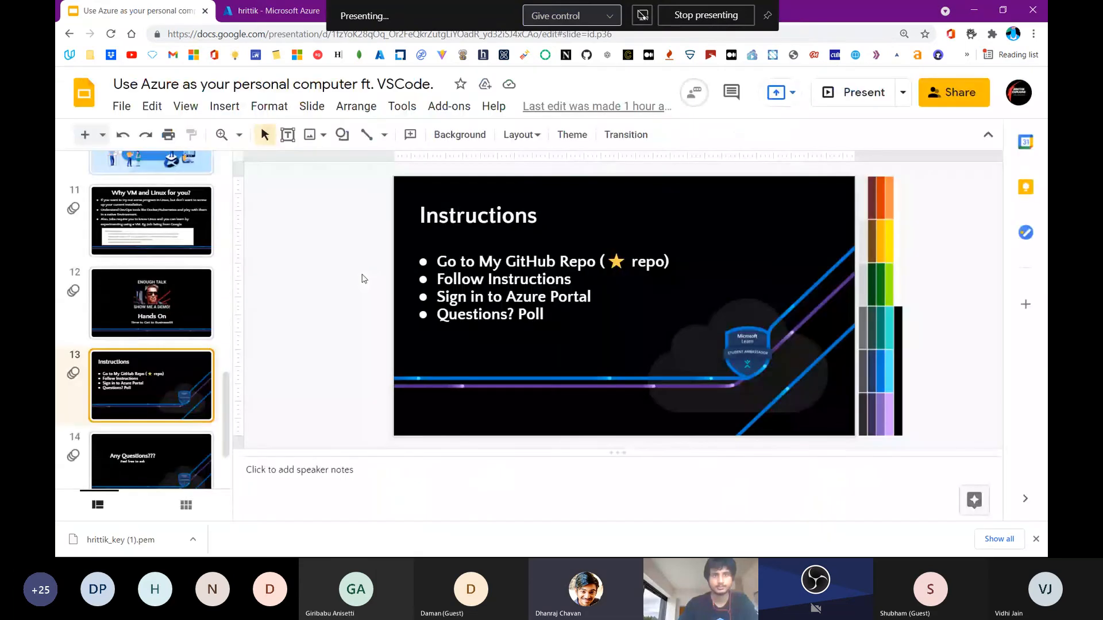
key("Down")
key("Down")
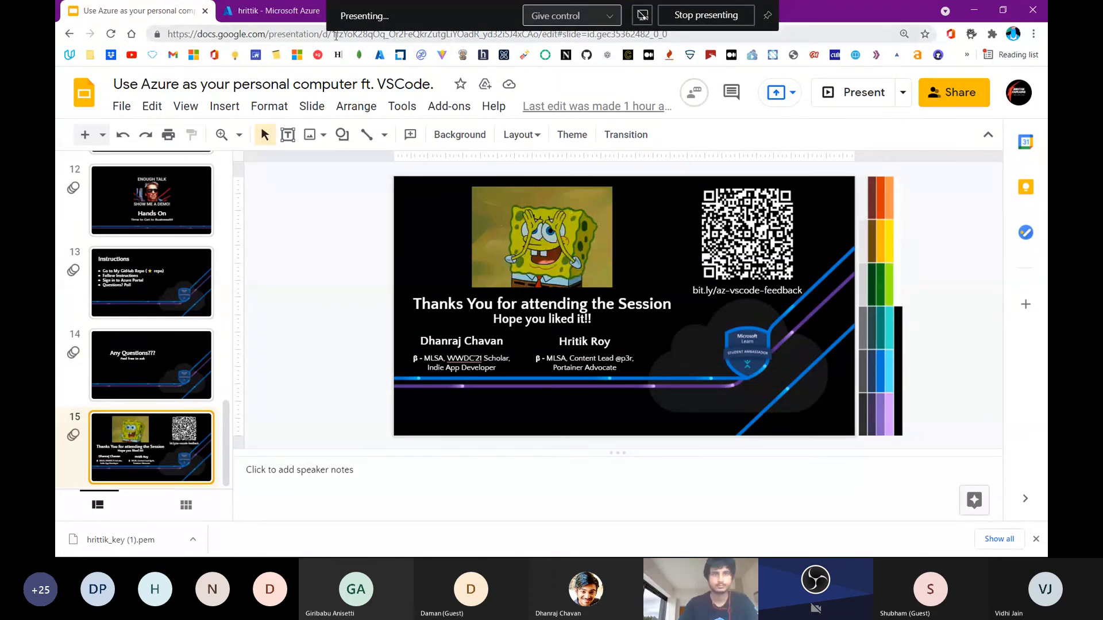
Open the virtual machine's resource group in the Azure portal and delete the whole group, confirming with its name
left_click(270, 9)
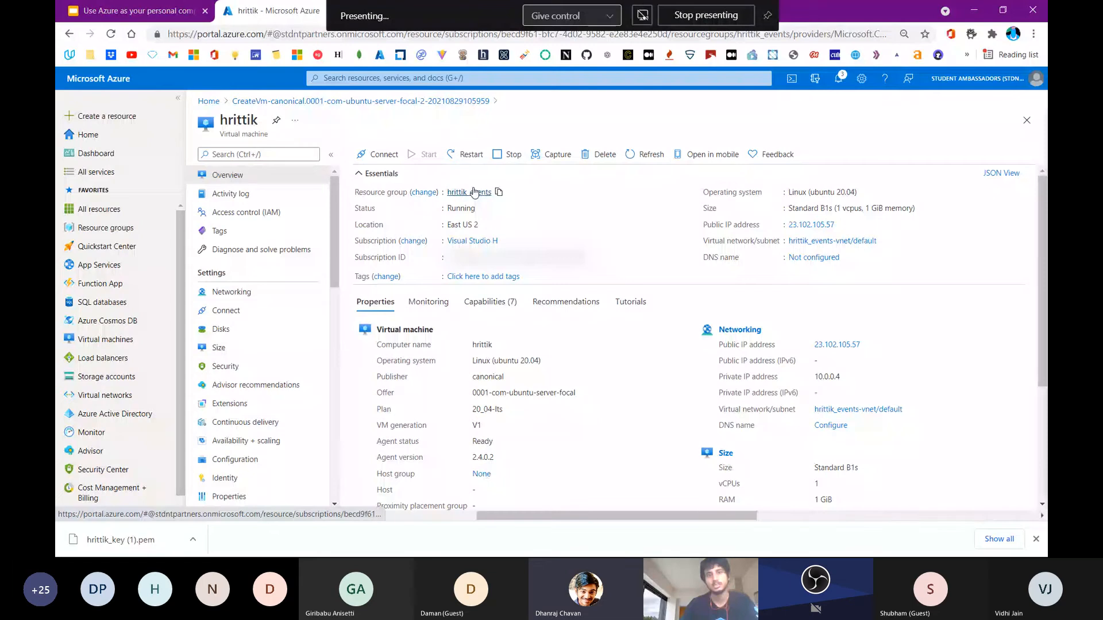
left_click(473, 192)
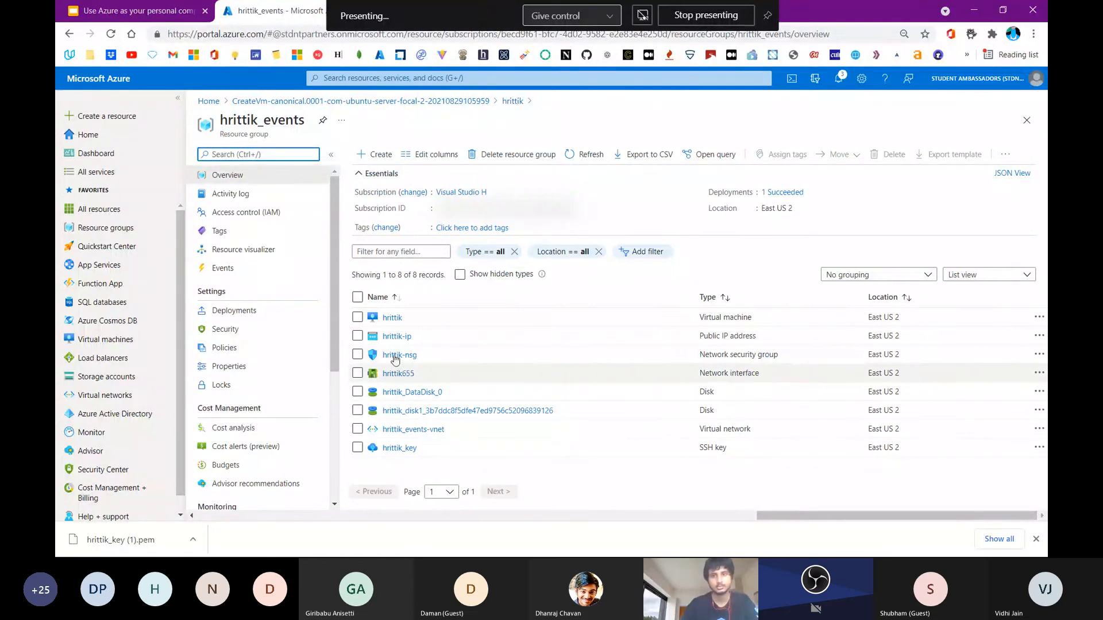
left_click(533, 152)
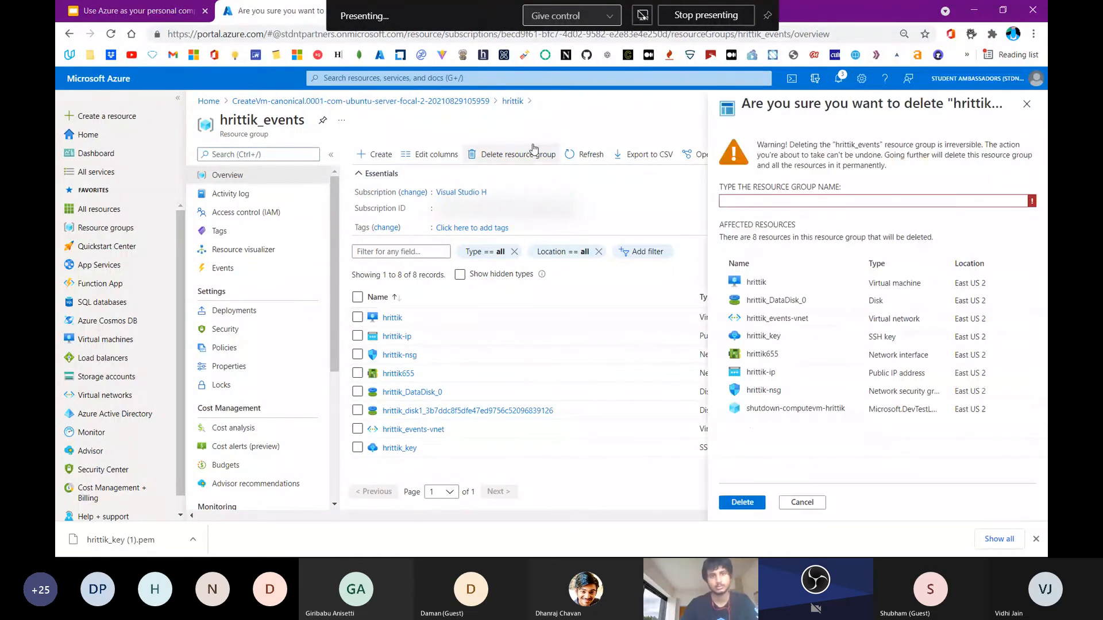
double_click(259, 120)
key("ctrl+c")
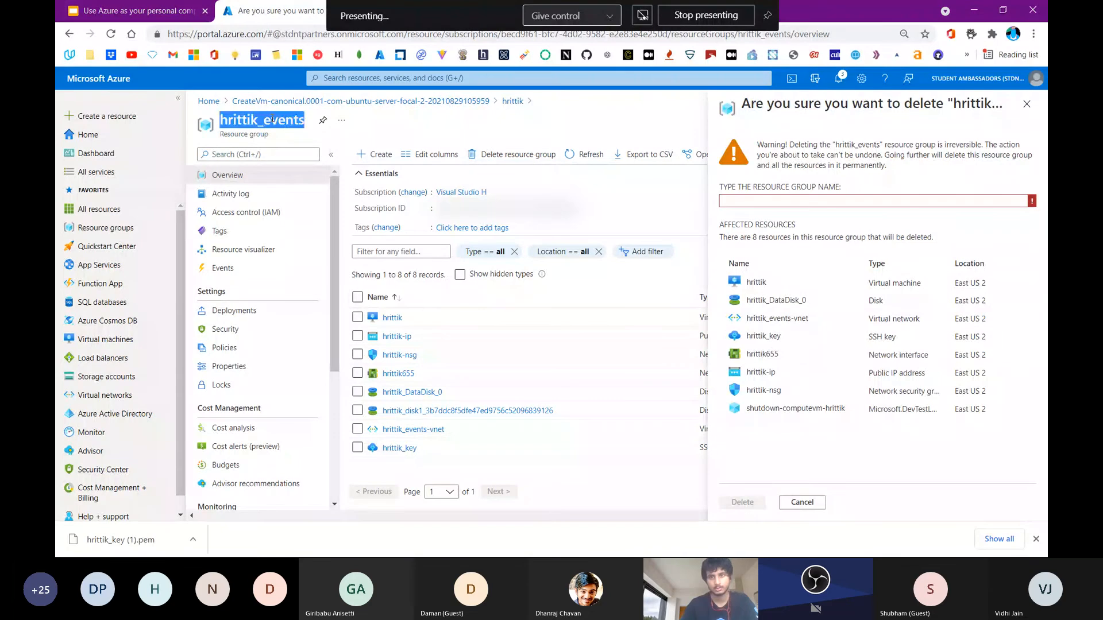
left_click(758, 199)
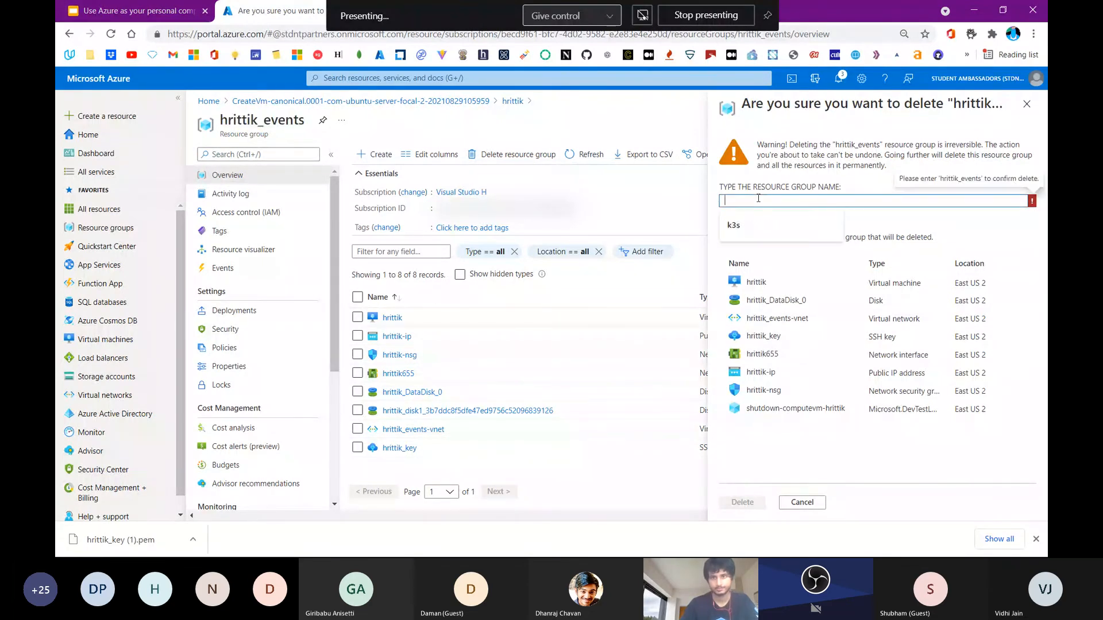
key("ctrl+v")
left_click(741, 505)
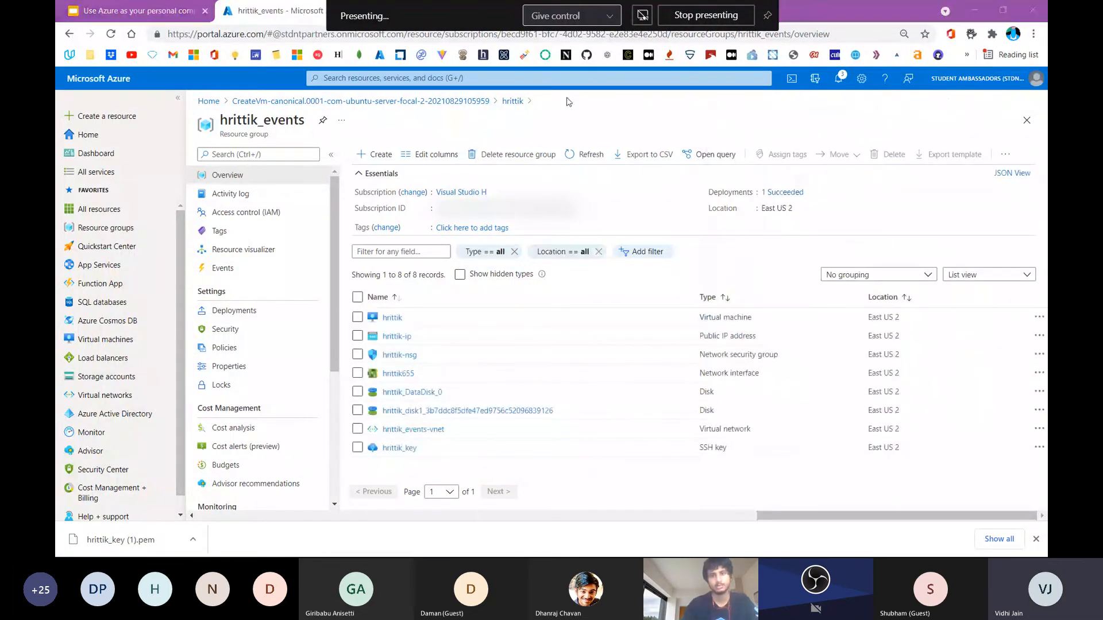
Check the meeting window, minimise it and open the Azure portal notifications to follow the resource group deletion
key("alt+Tab")
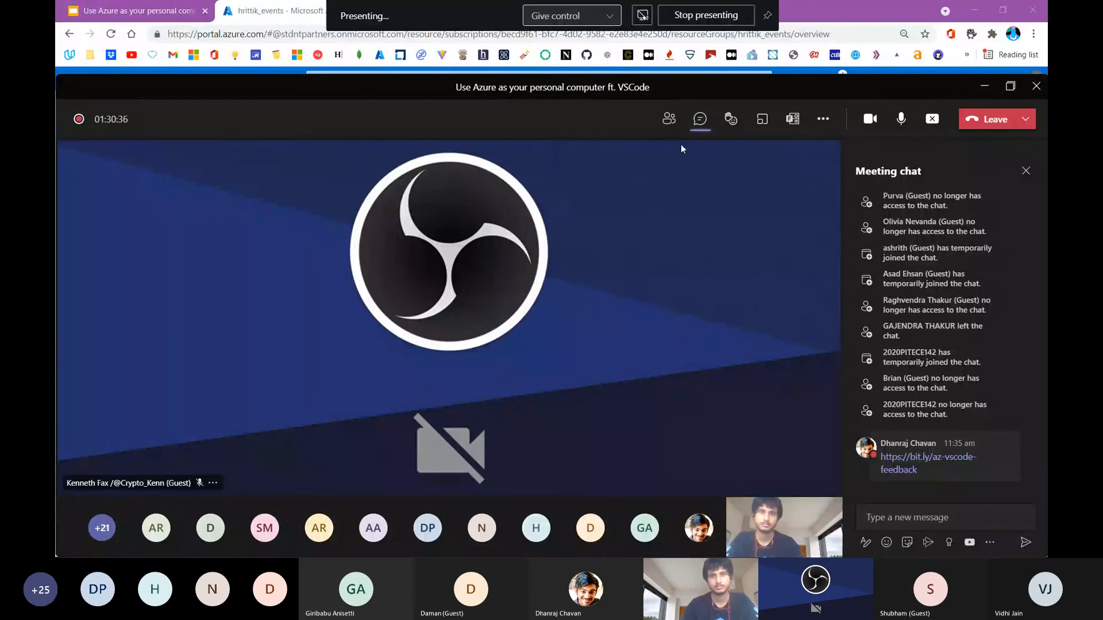
left_click(983, 87)
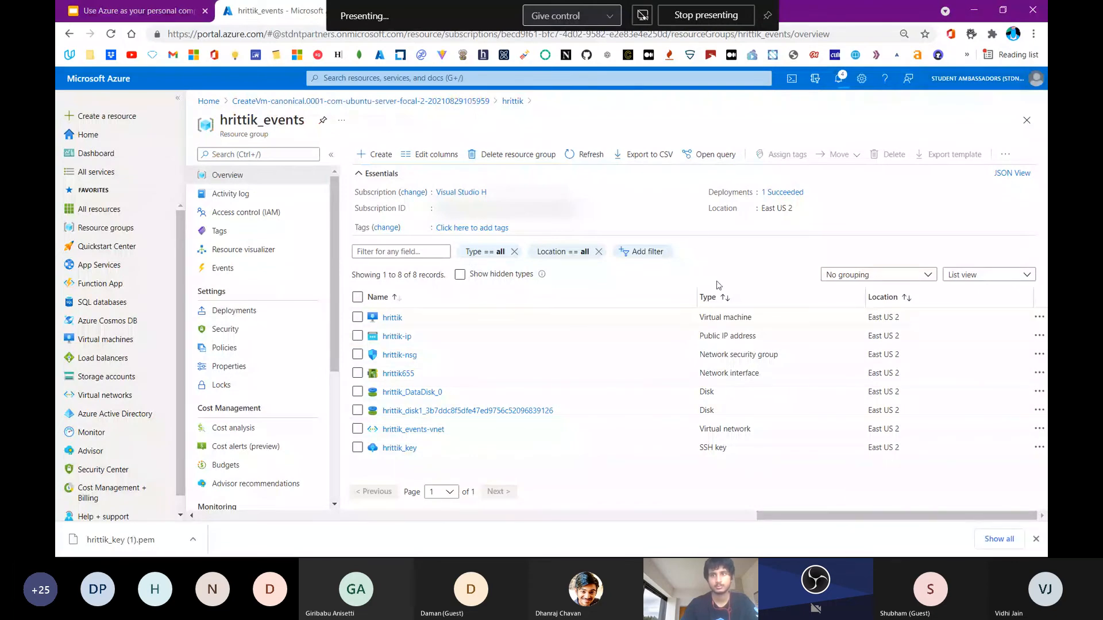
left_click(837, 81)
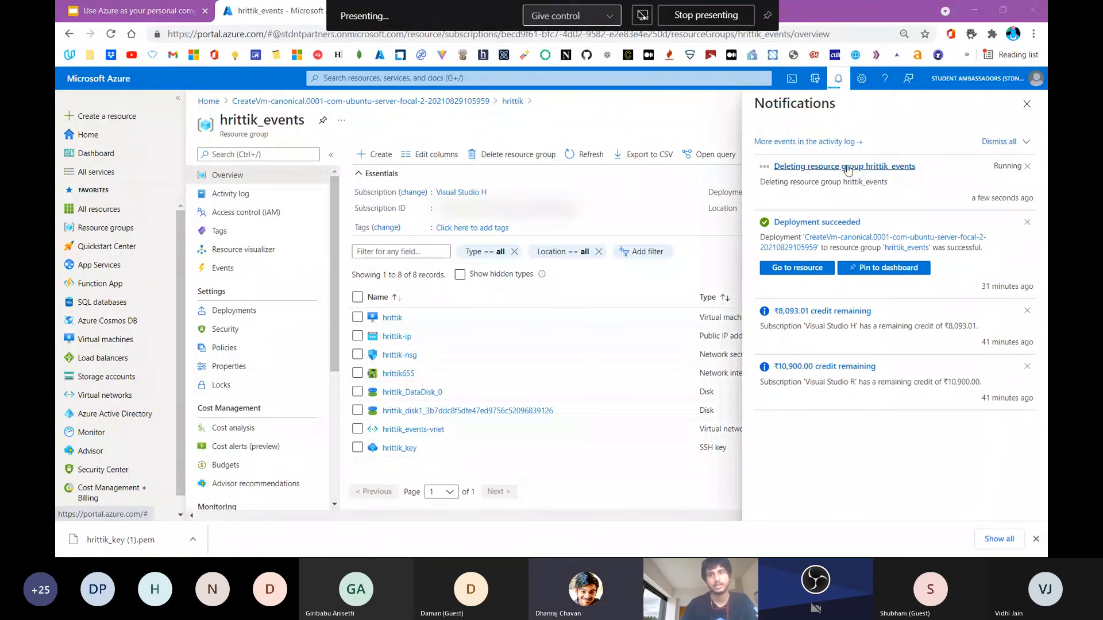
Switch to VS Code and close its window
key("alt+Tab")
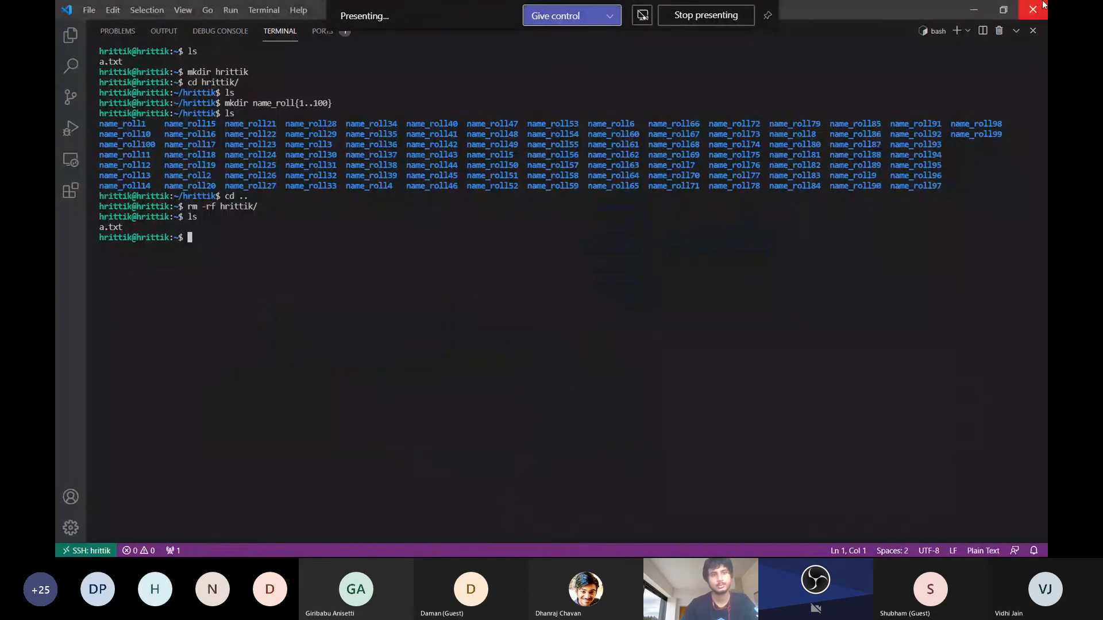
left_click(1042, 6)
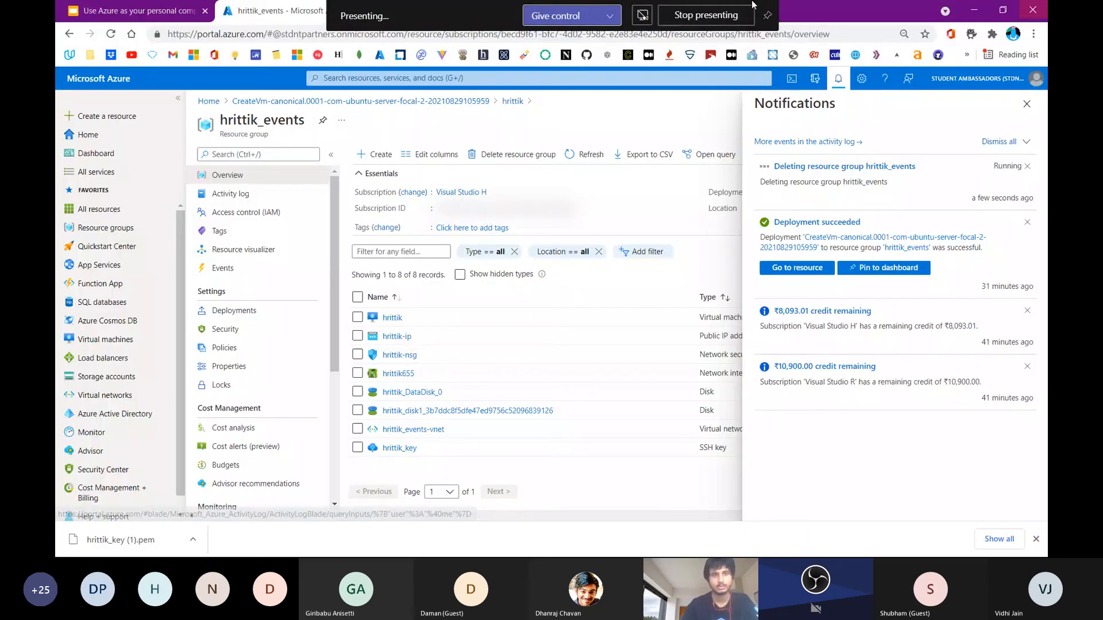
Enter the address of the presenter's GitHub events repository in the Azure portal's browser tab, copy it and clear the entry
left_click(132, 10)
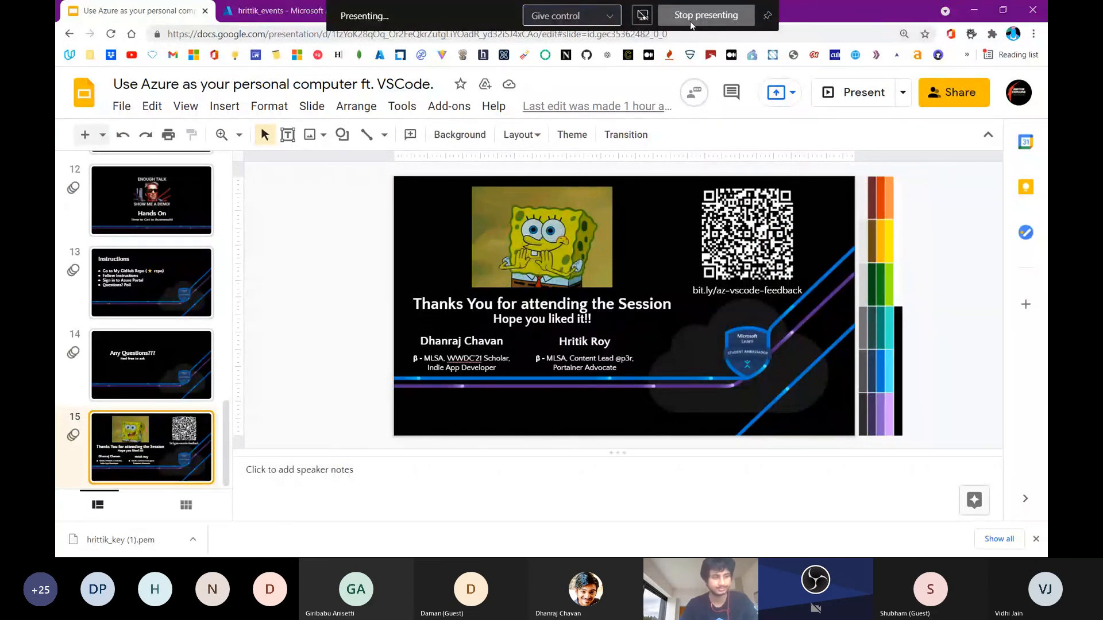
left_click(272, 10)
key("ctrl+l")
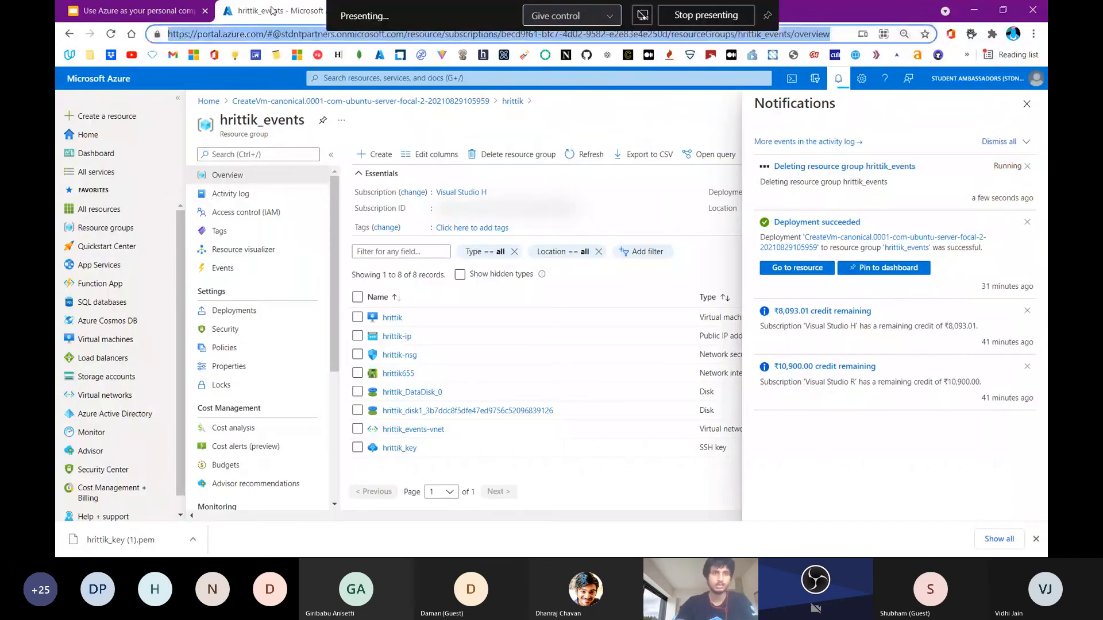
type("github.com/hrittikhere/events")
key("Right")
key("ctrl+a")
key("BackSpace")
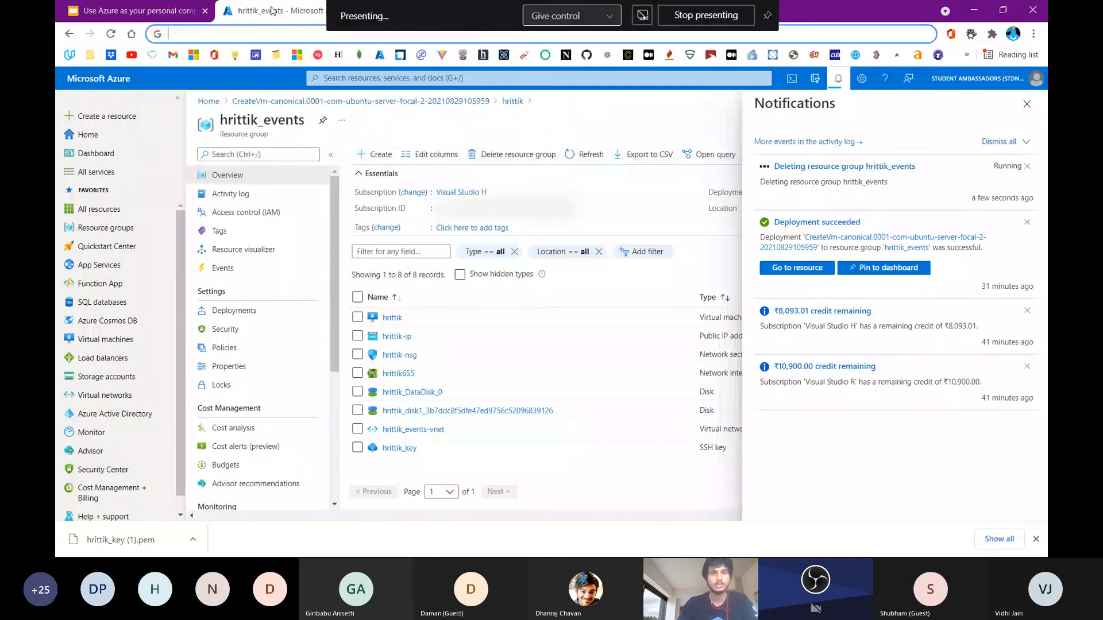
Switch to the Teams meeting and post the copied GitHub events repository link in the chat
key("alt+Tab")
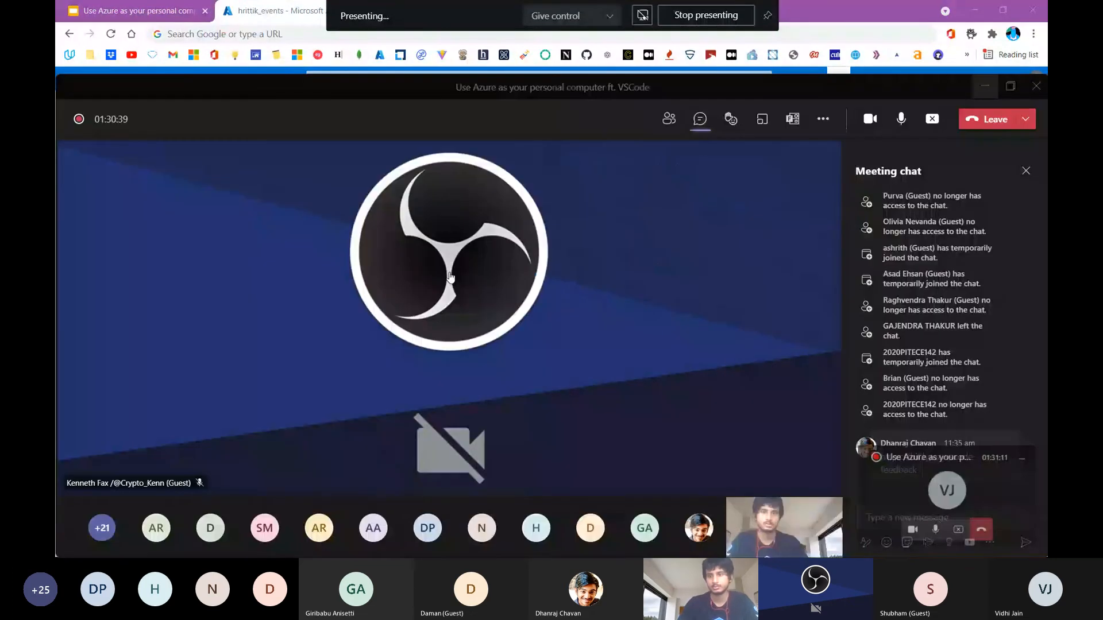
left_click(928, 509)
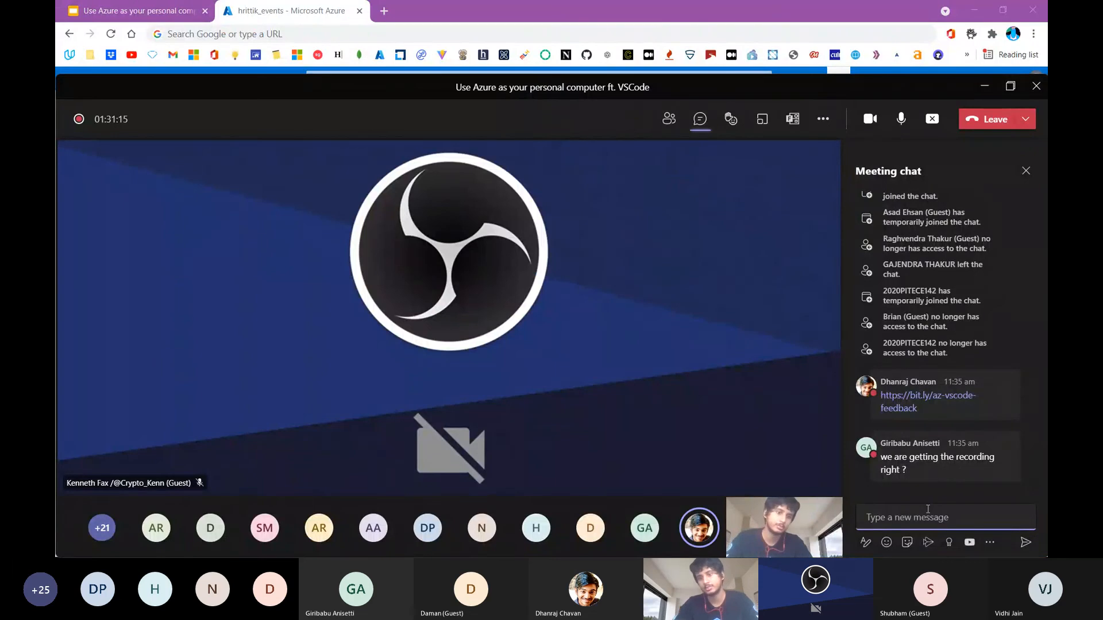
type("https://github.com/hrittikhere/events")
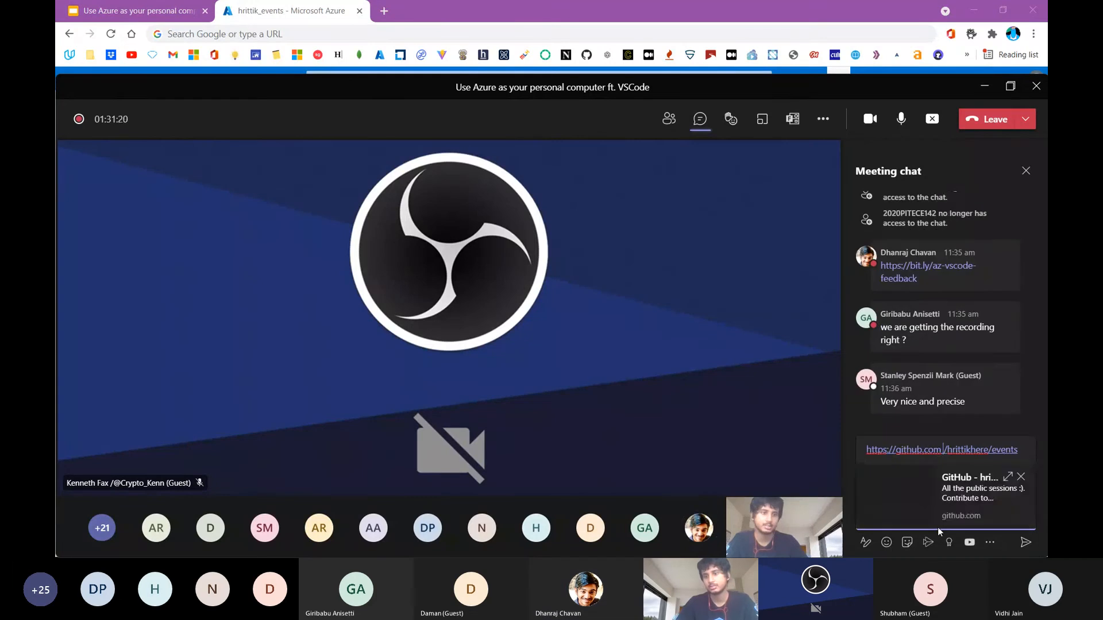
key("Return")
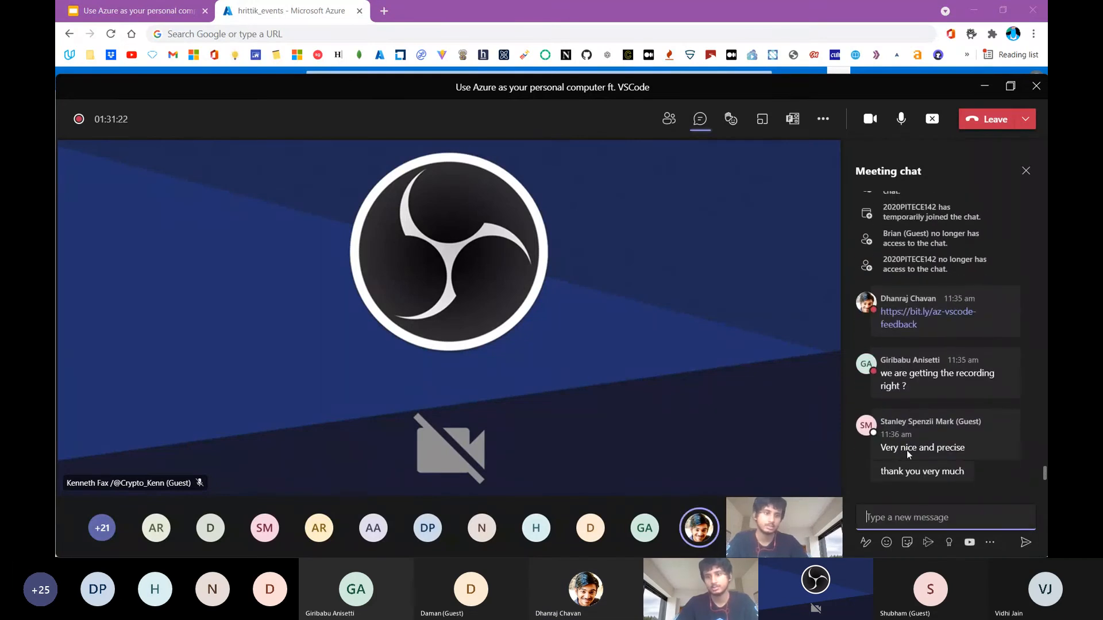
key("Return")
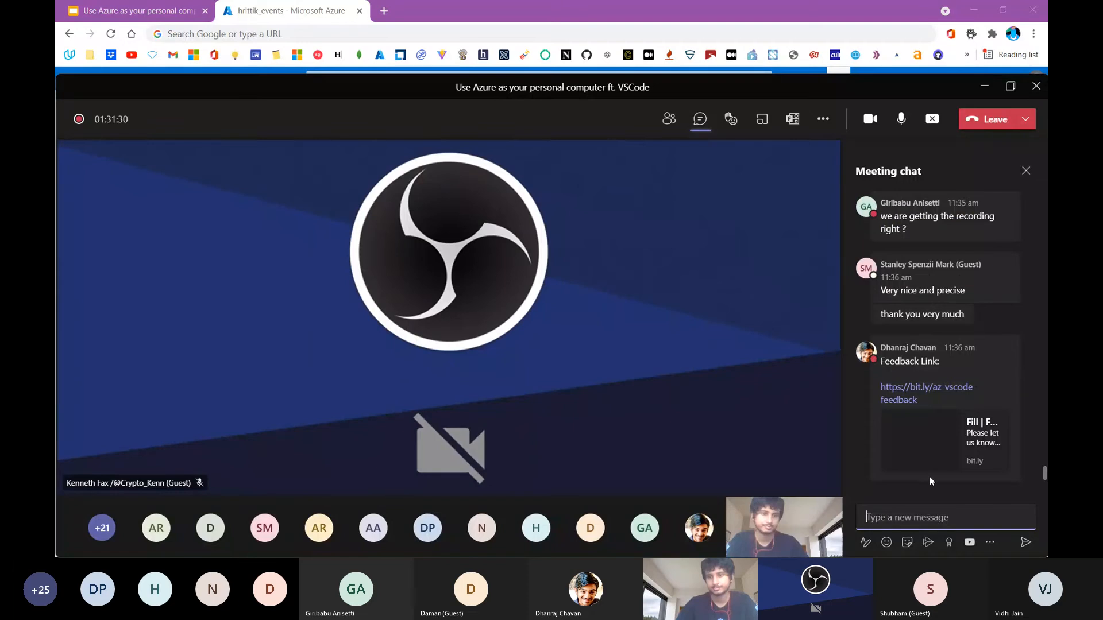
Post the same GitHub repository link in the meeting chat a second time
type("v")
key("BackSpace")
type("https://github.com/hrittikhere/events")
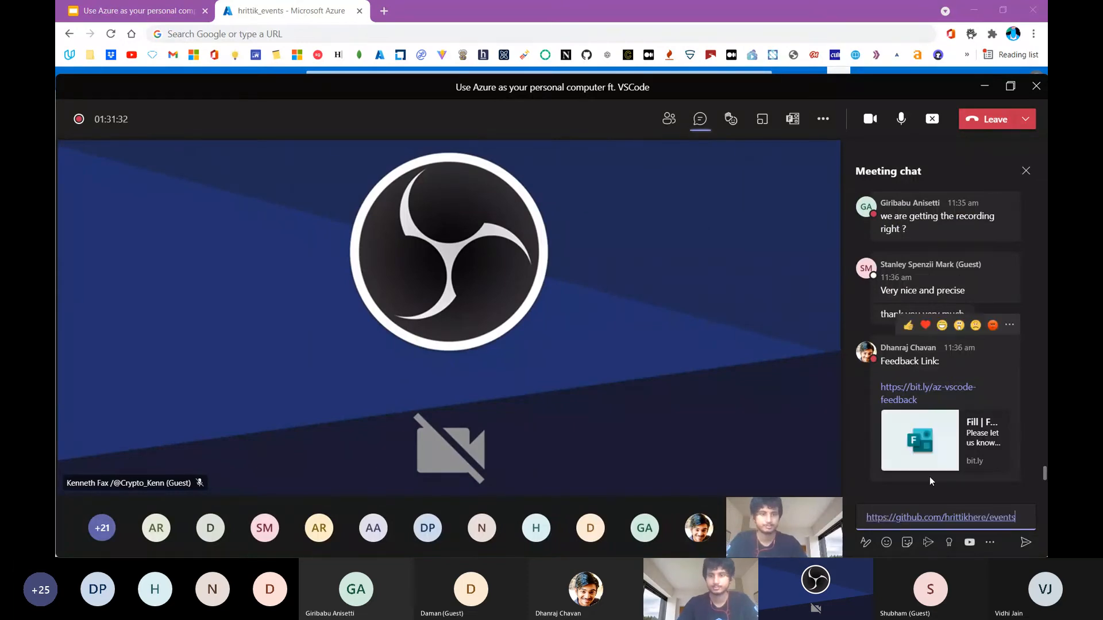
key("Return")
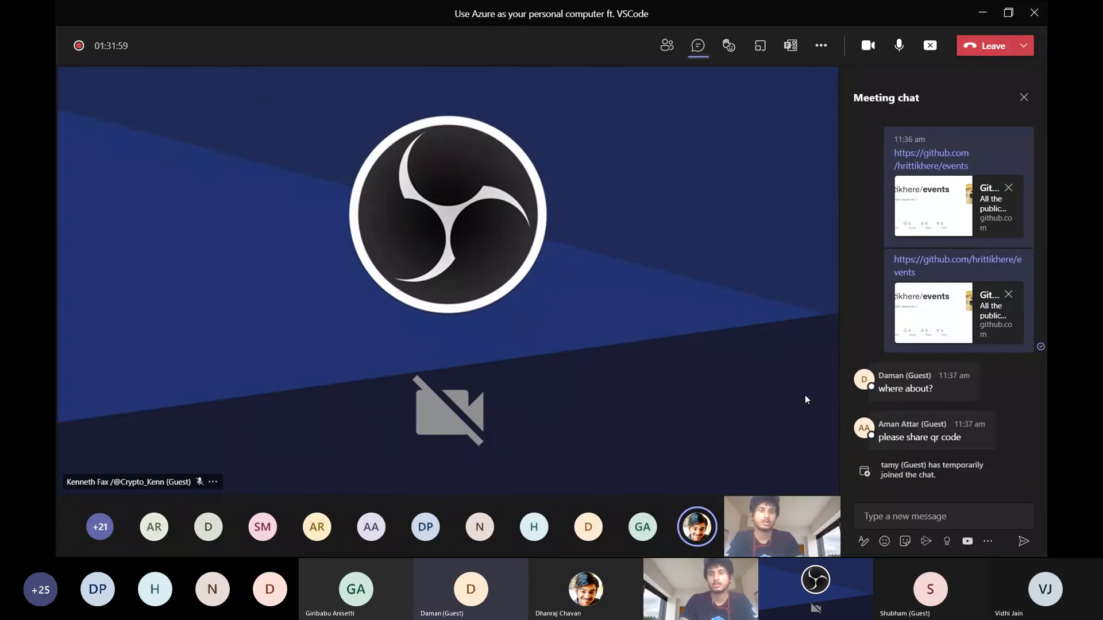
Launch Google Chrome again and bring its new window to the front
key("alt+Tab")
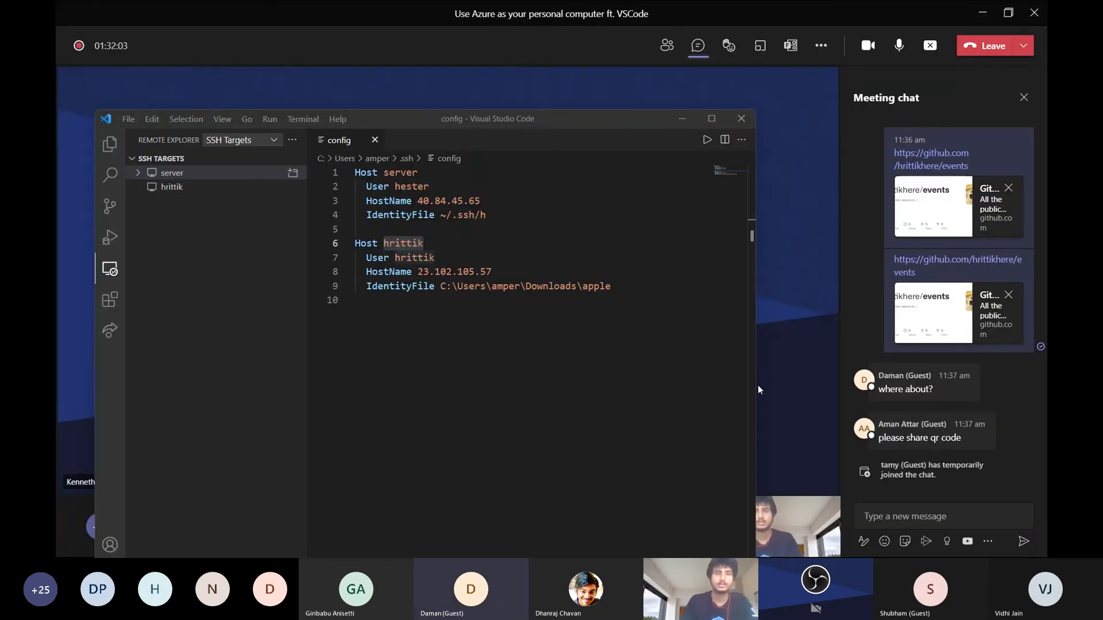
key("super")
type("chr")
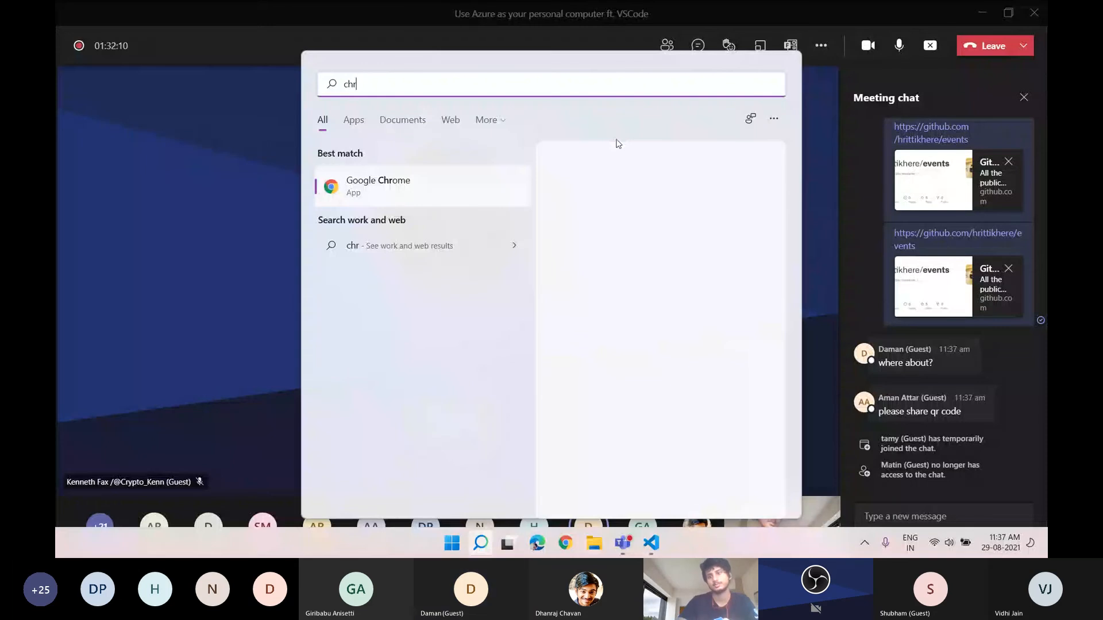
left_click(409, 197)
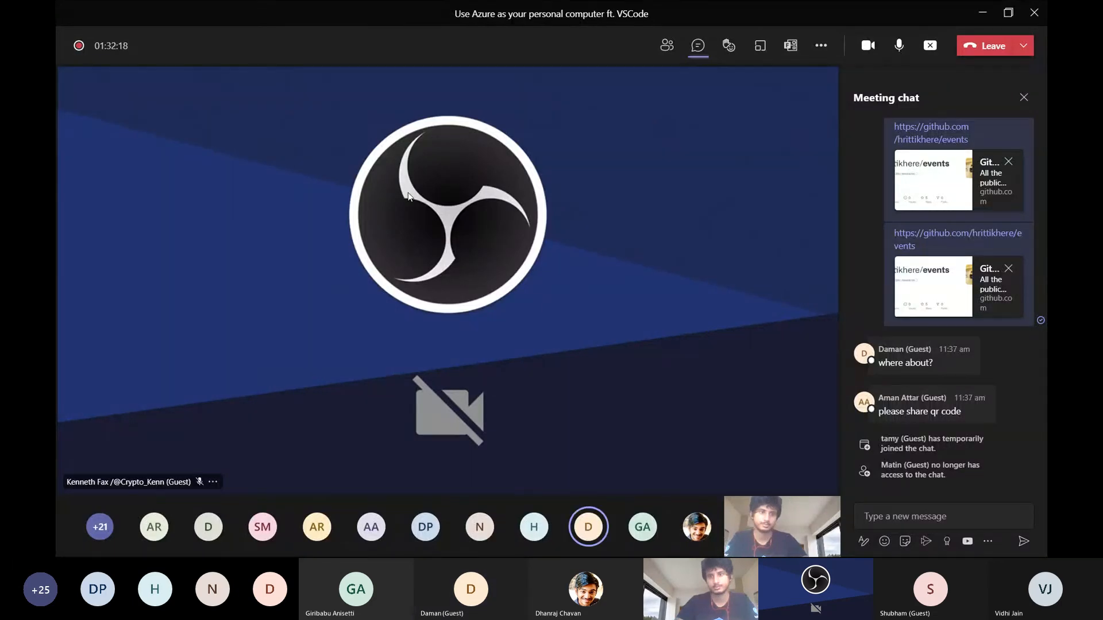
key("alt+Tab")
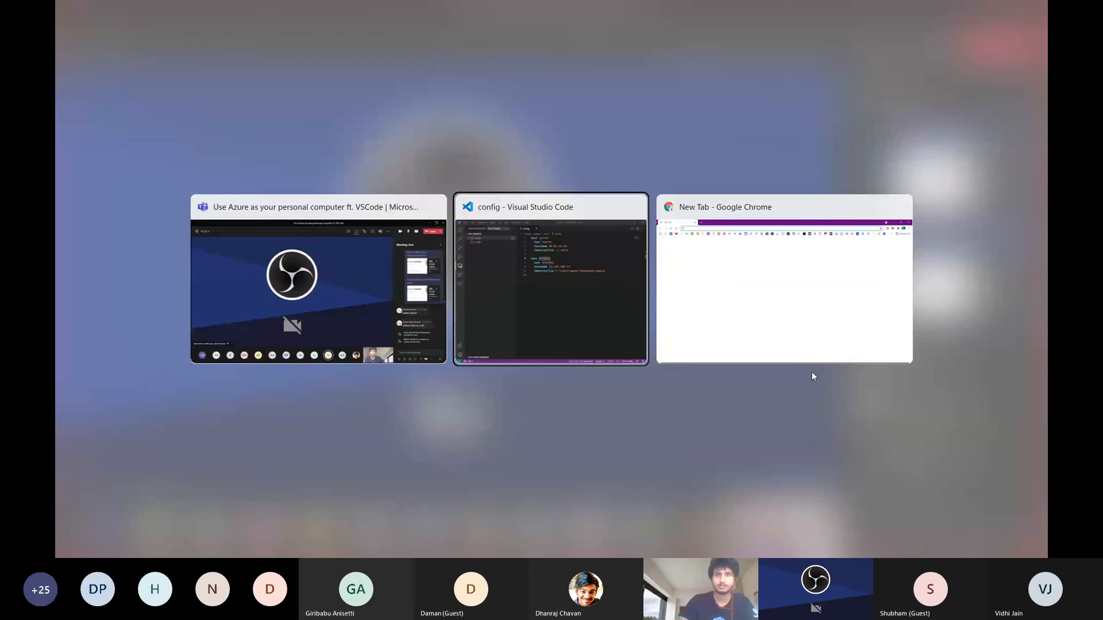
key("alt+Tab")
Open the Google Slides deck "Use Azure as your personal computer ft. VSCode." from the browser's suggestions
type("s")
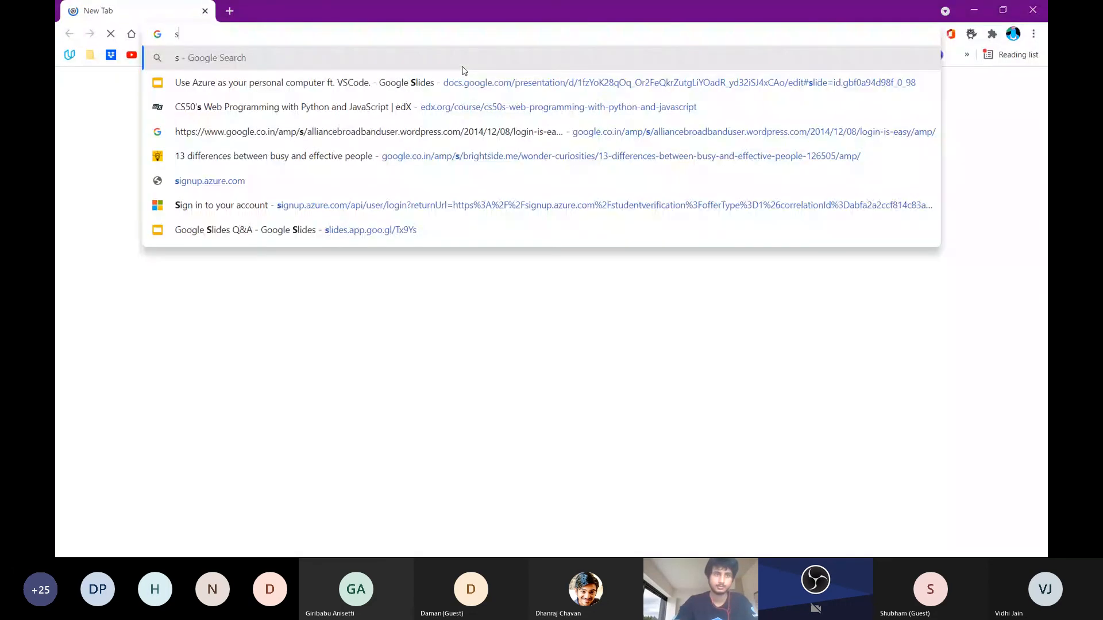
key("Down")
key("Down")
key("Down")
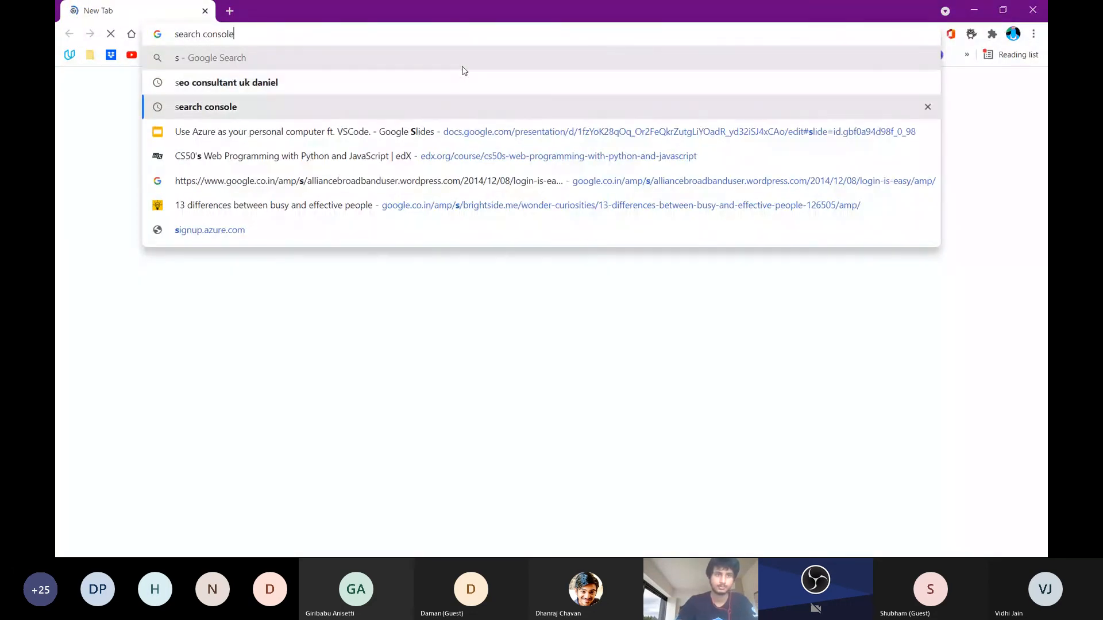
key("Return")
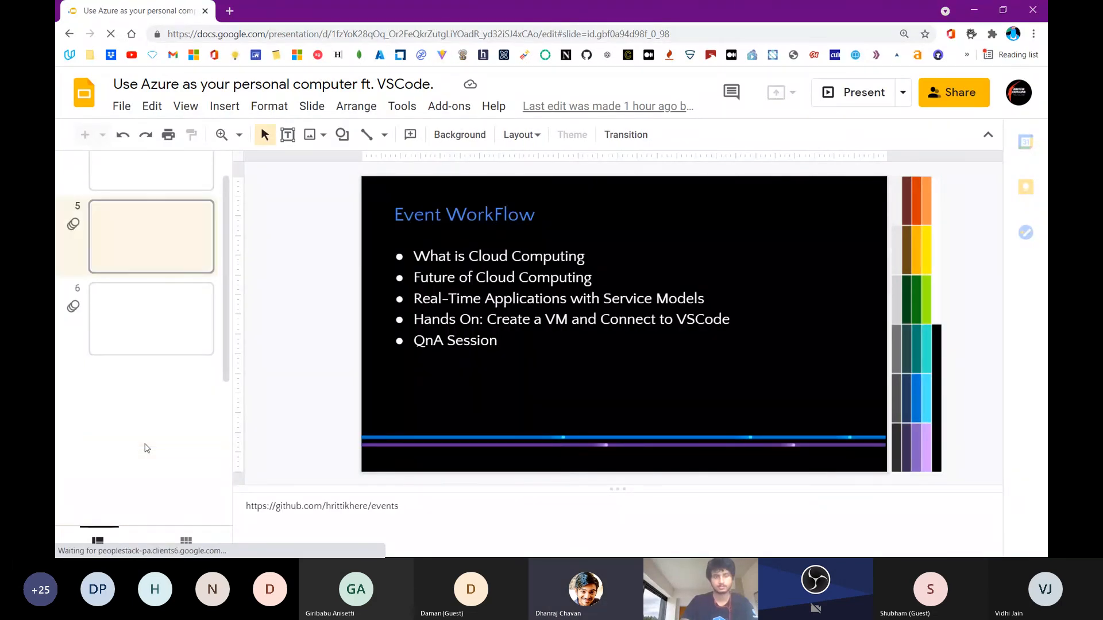
Go to slide 15 of the deck, the closing thank-you slide with the feedback QR code
scroll(146, 448, "down", 4)
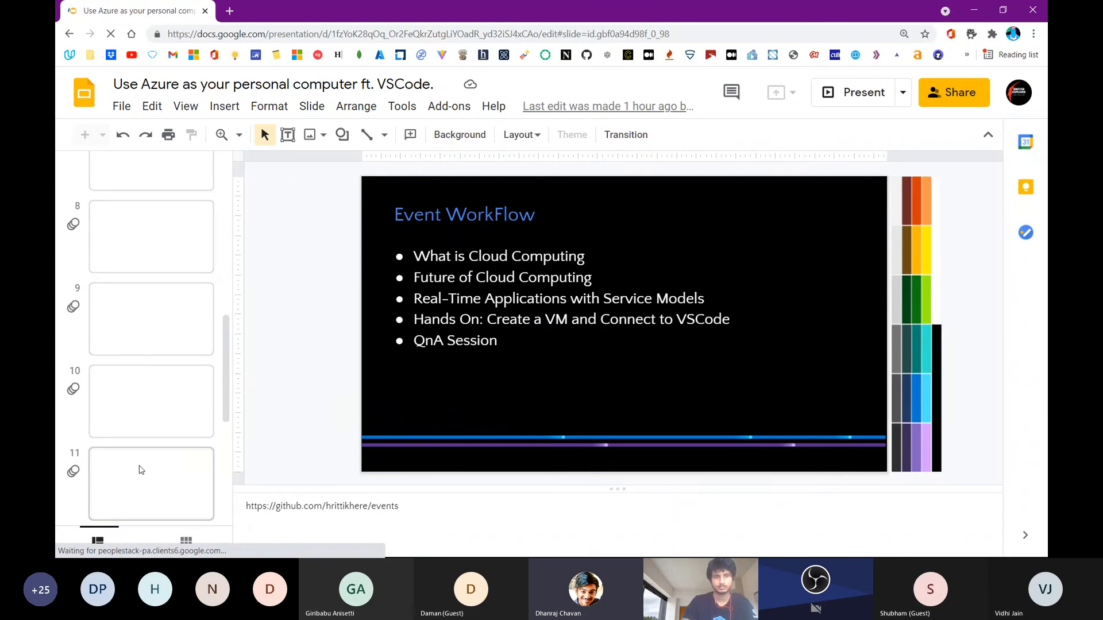
left_click(145, 477)
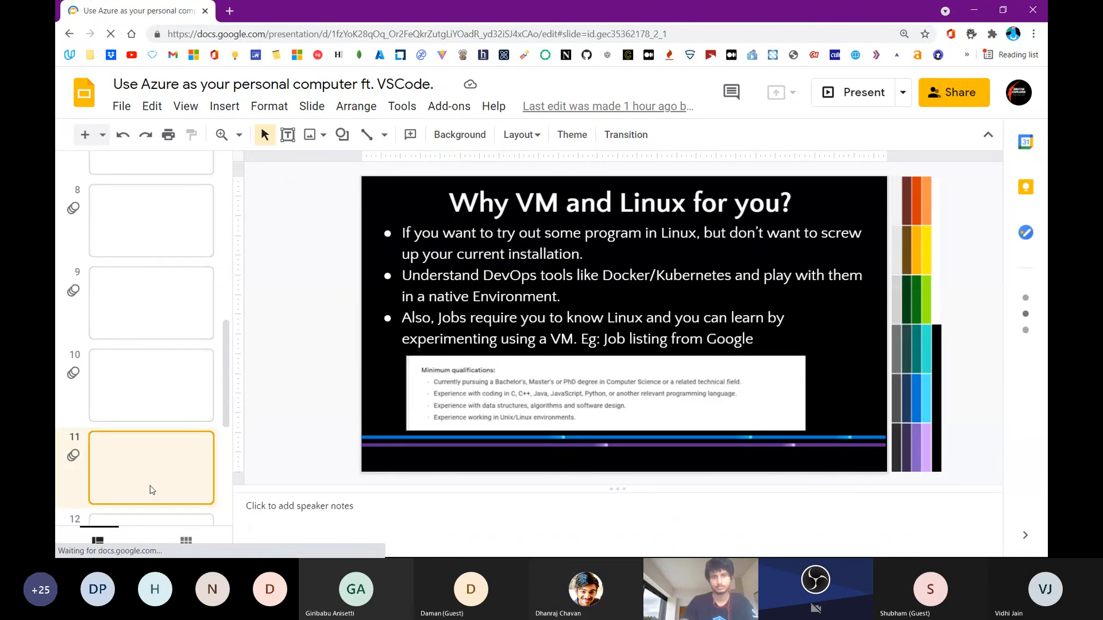
scroll(151, 490, "down", 4)
left_click(151, 491)
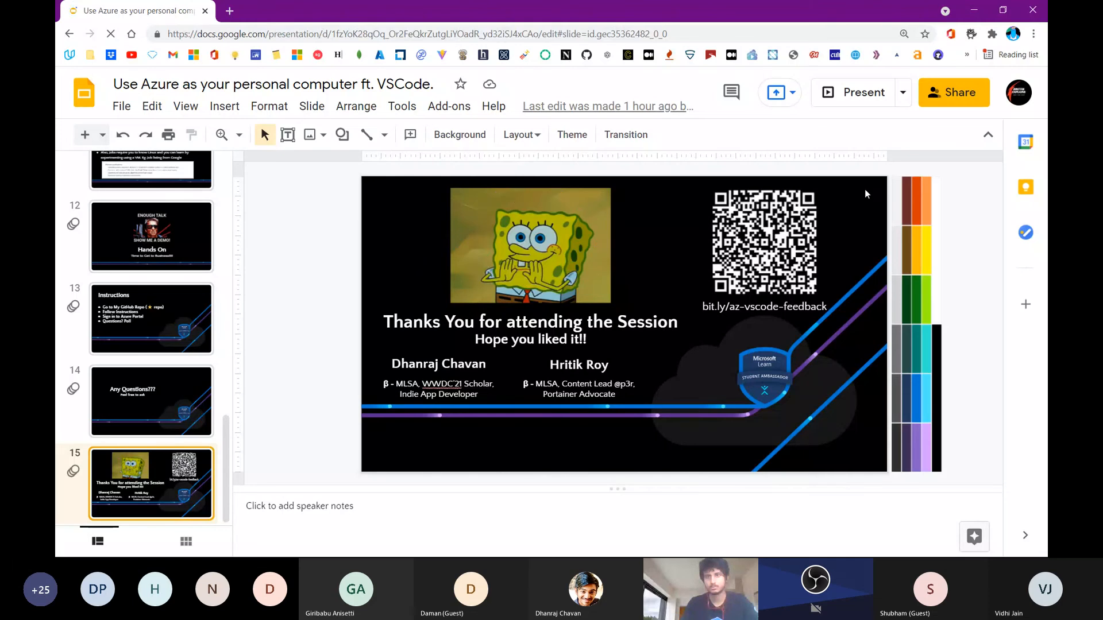
key("Up")
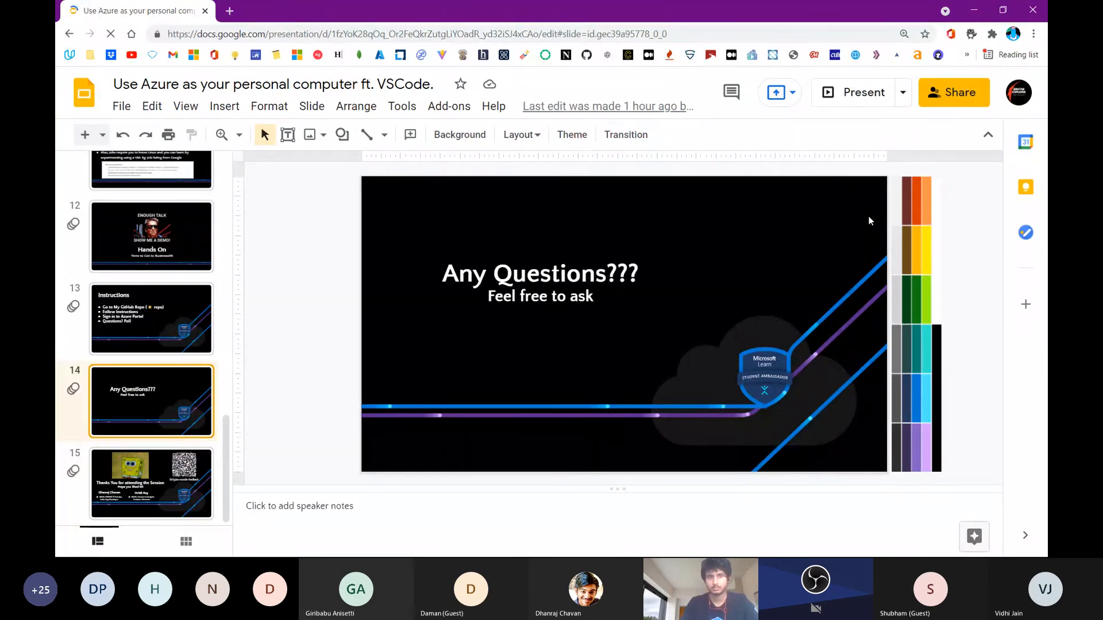
key("Down")
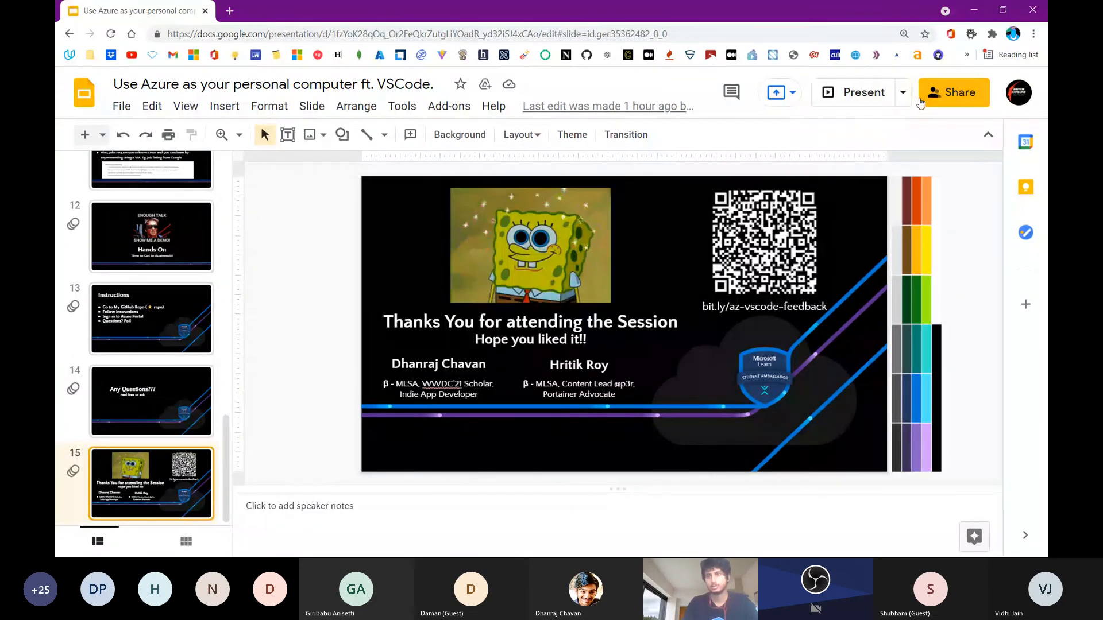
Present the deck from the thank-you slide so that attendees can scan the feedback QR code
left_click(922, 100)
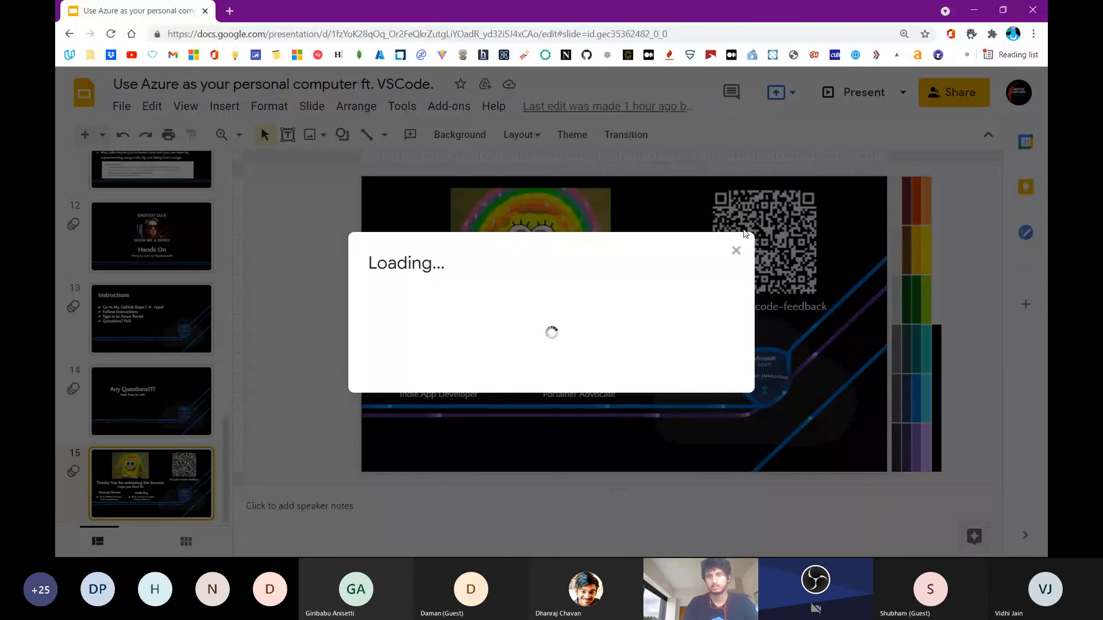
left_click(735, 250)
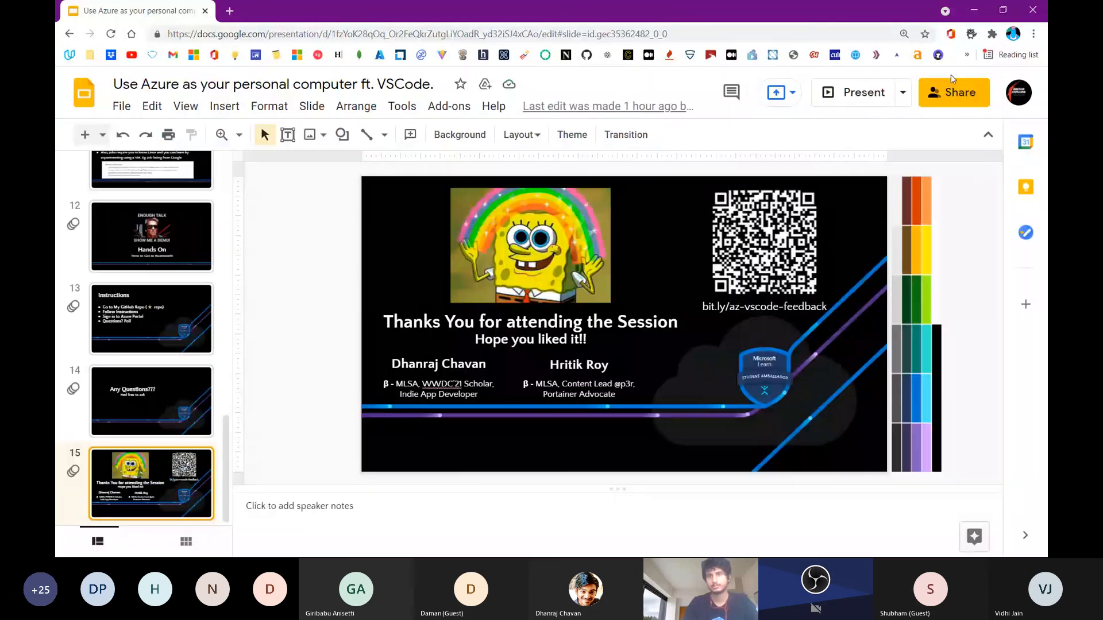
left_click(903, 94)
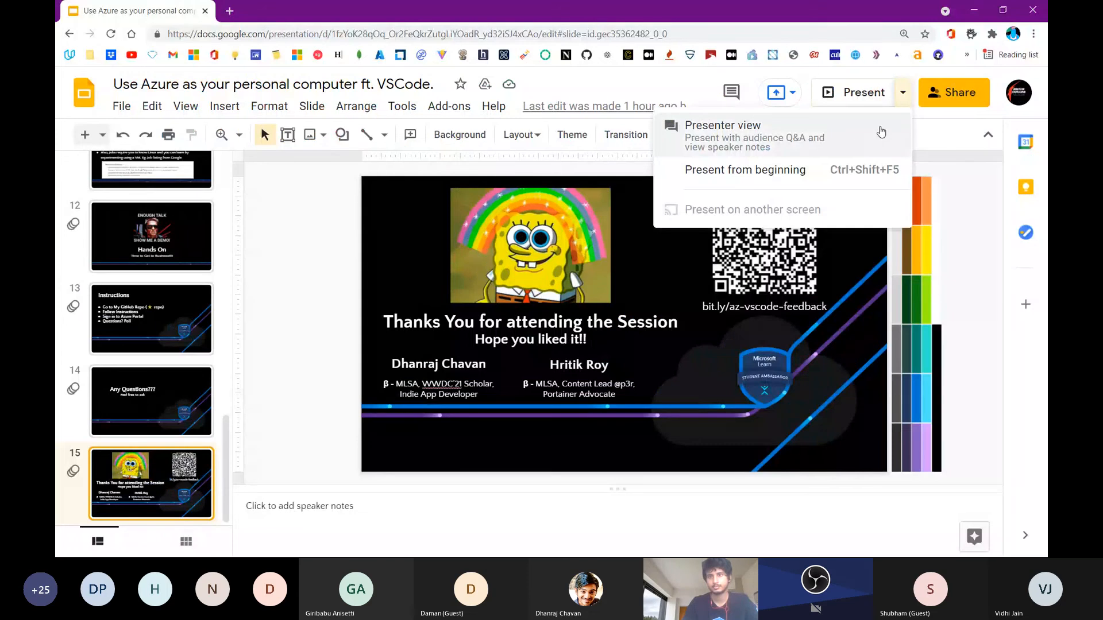
left_click(862, 95)
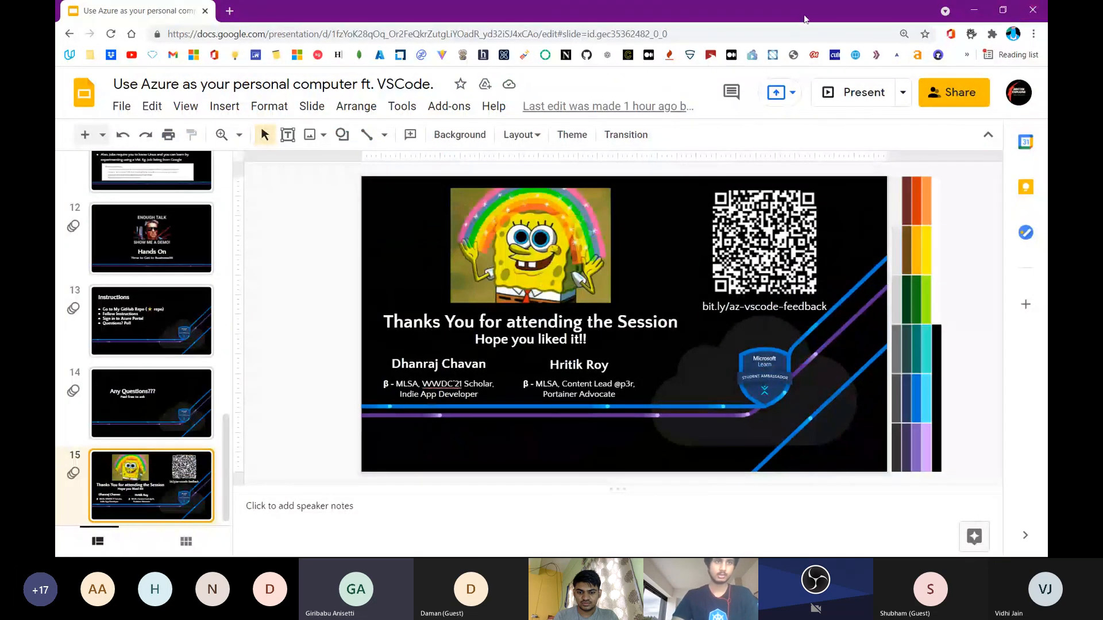
Search the web for "linktree" and open the Linktree website
left_click(814, 35)
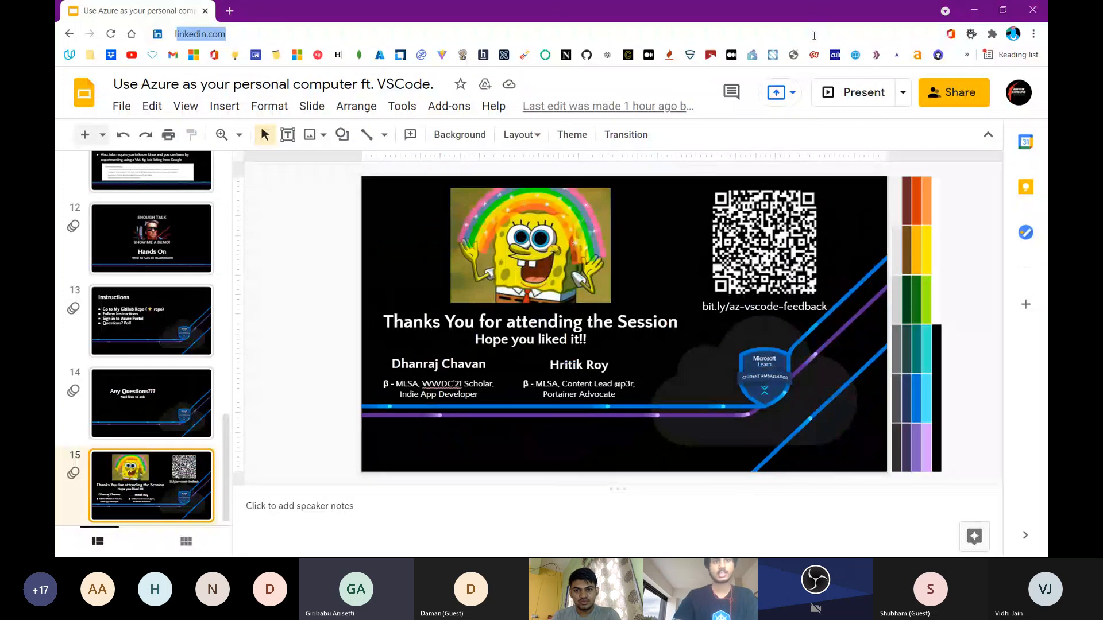
type("lin")
key("BackSpace")
type("kt")
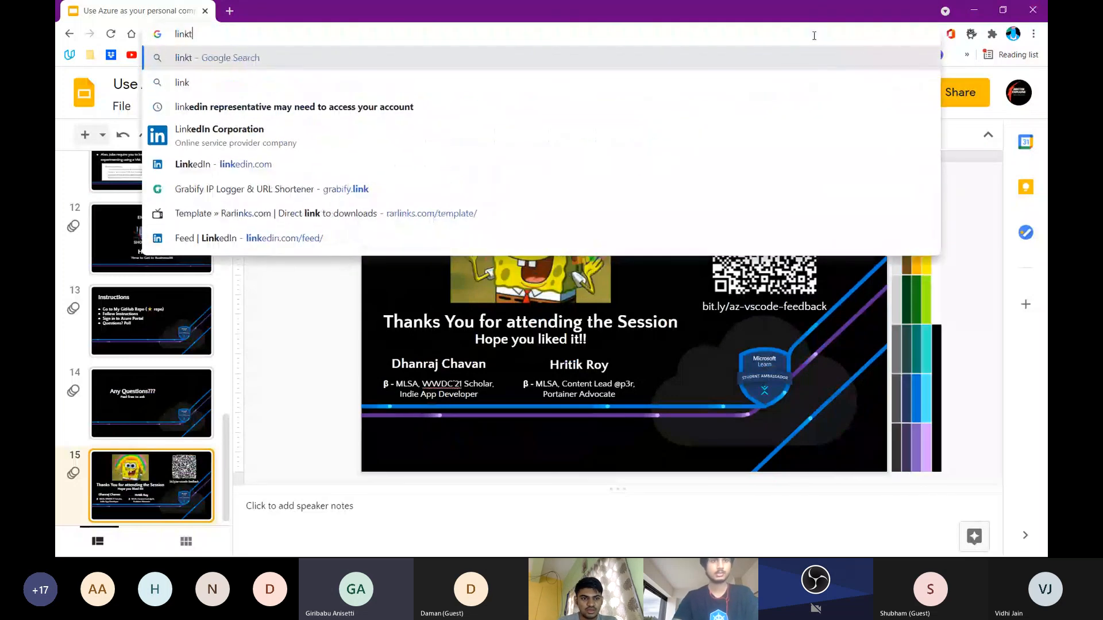
type("ree")
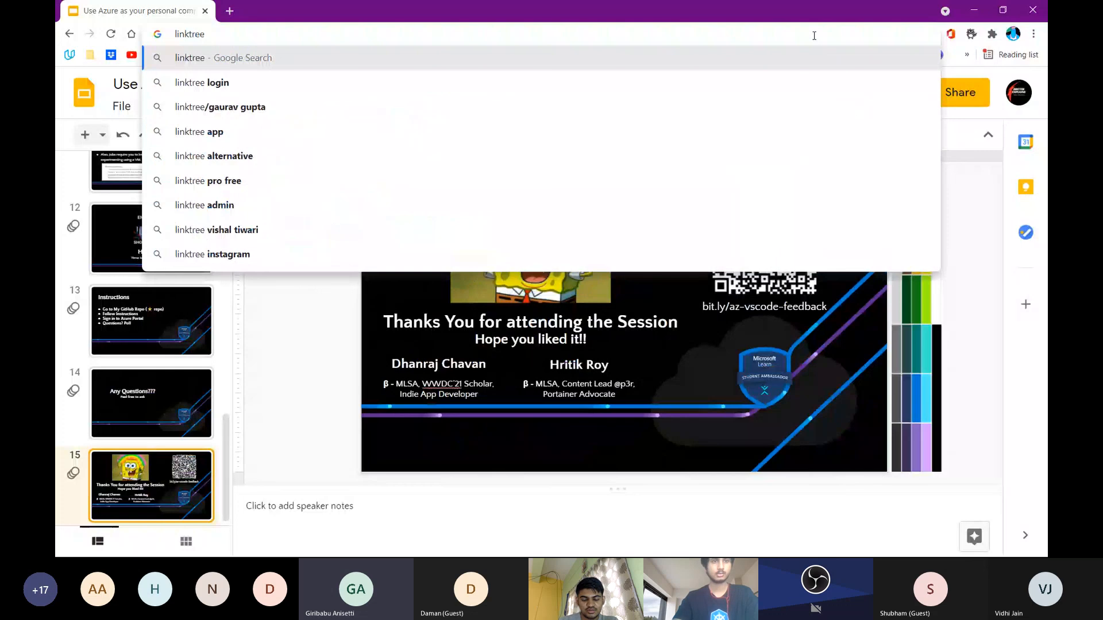
key("Return")
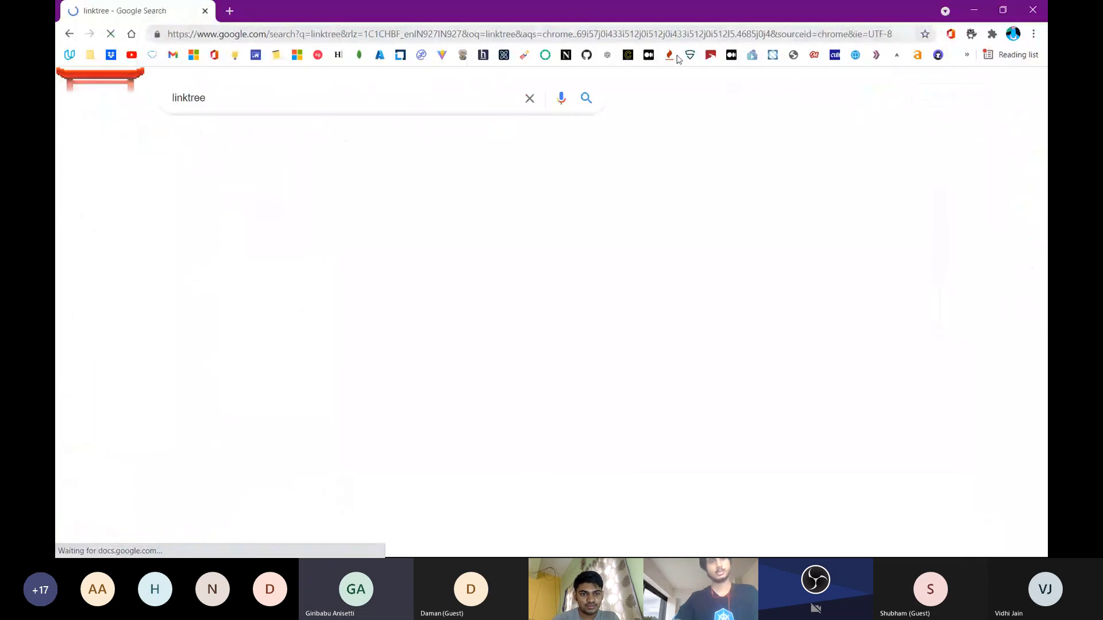
left_click(277, 209)
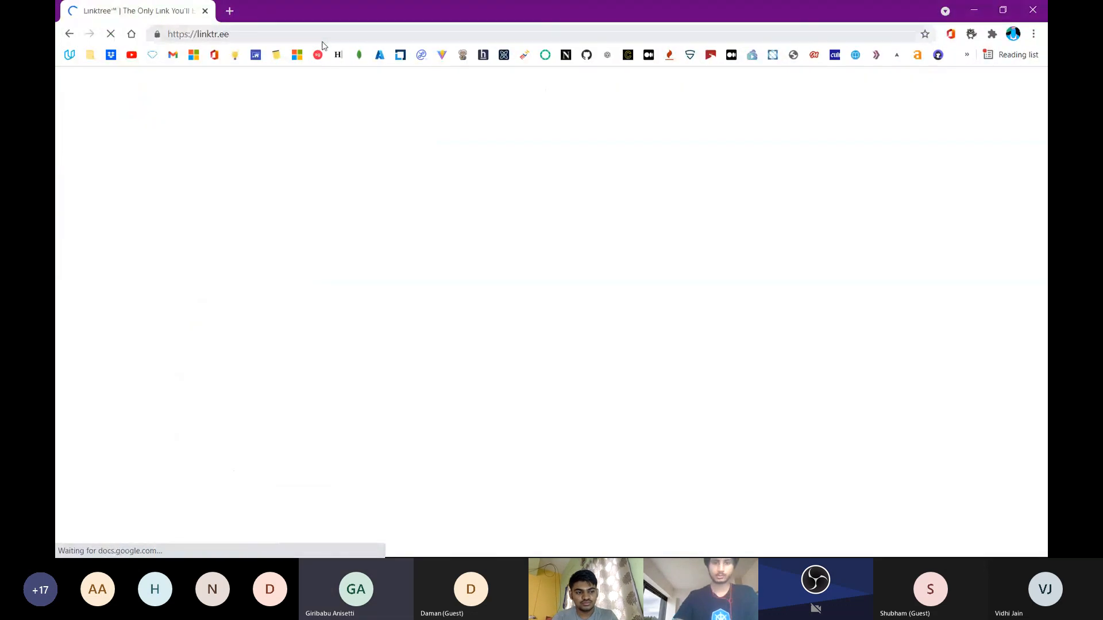
Load the presenter's profile address on linktr.ee, copy it and clear the address entry
left_click(339, 33)
type("/hrittikheer")
key("BackSpace")
key("BackSpace")
type("re")
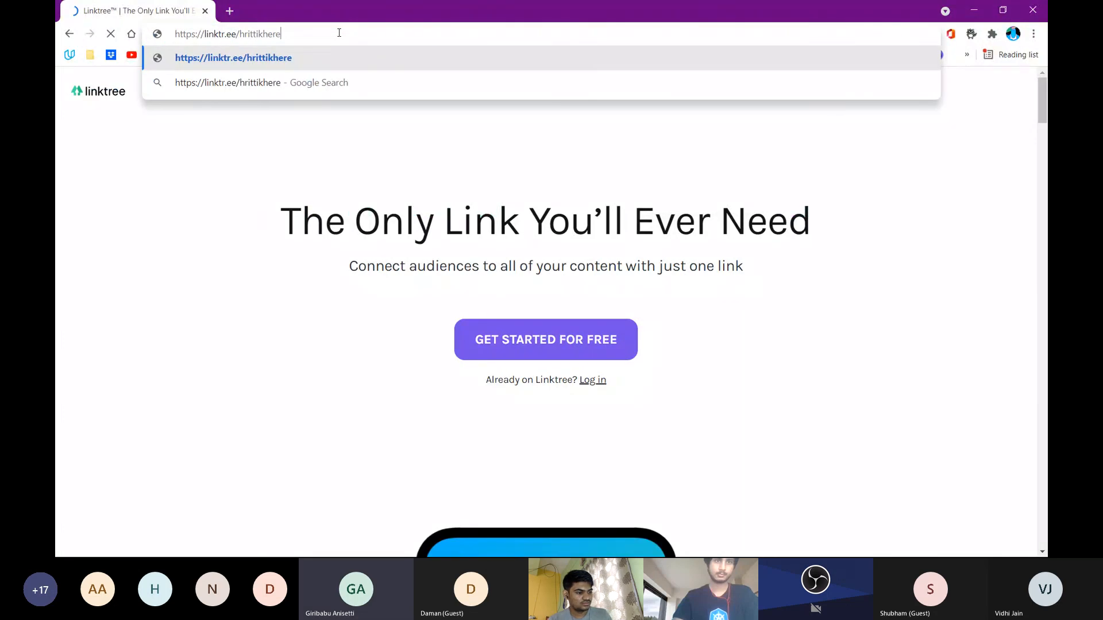
key("Return")
left_click(339, 33)
key("BackSpace")
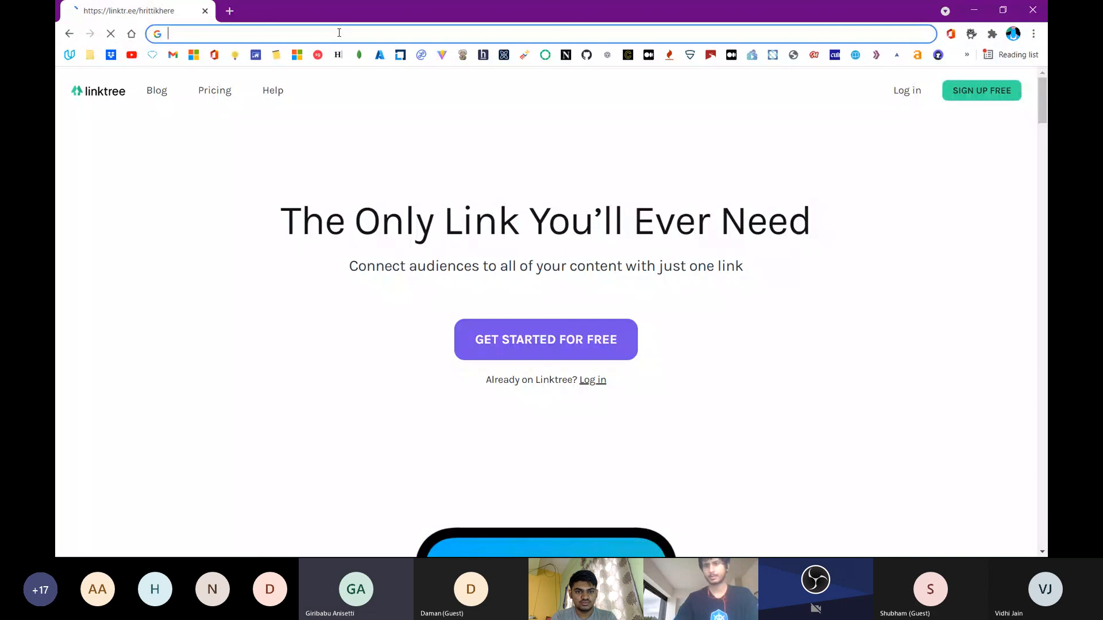
Switch to the Teams meeting and send the copied Linktree profile link in the meeting chat
key("alt+Tab")
left_click(874, 510)
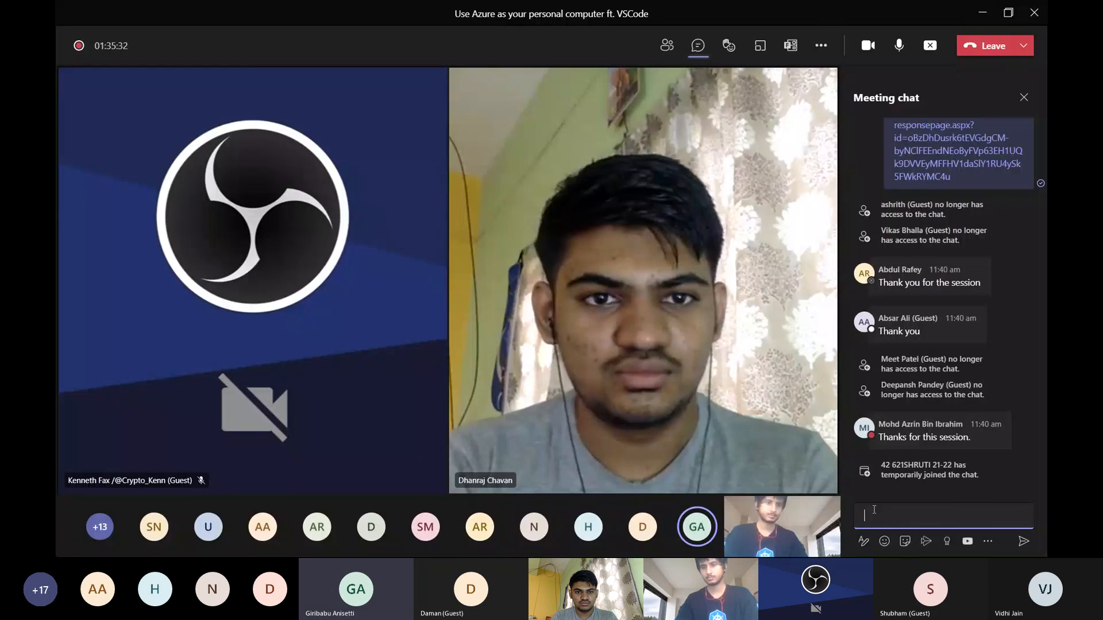
key("Return")
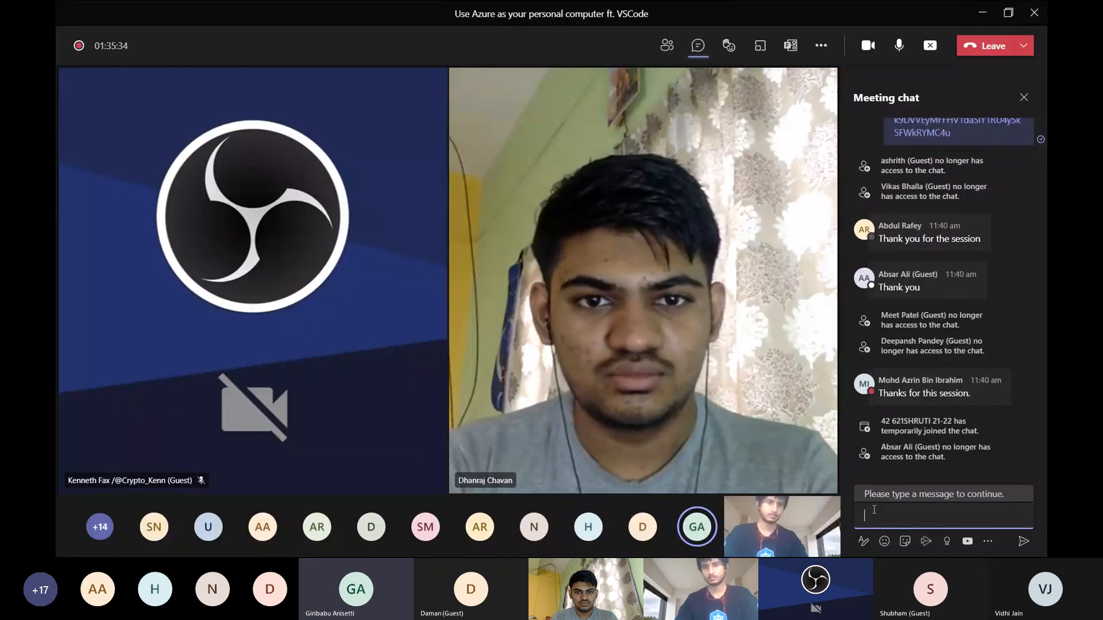
right_click(875, 510)
key("alt+Tab")
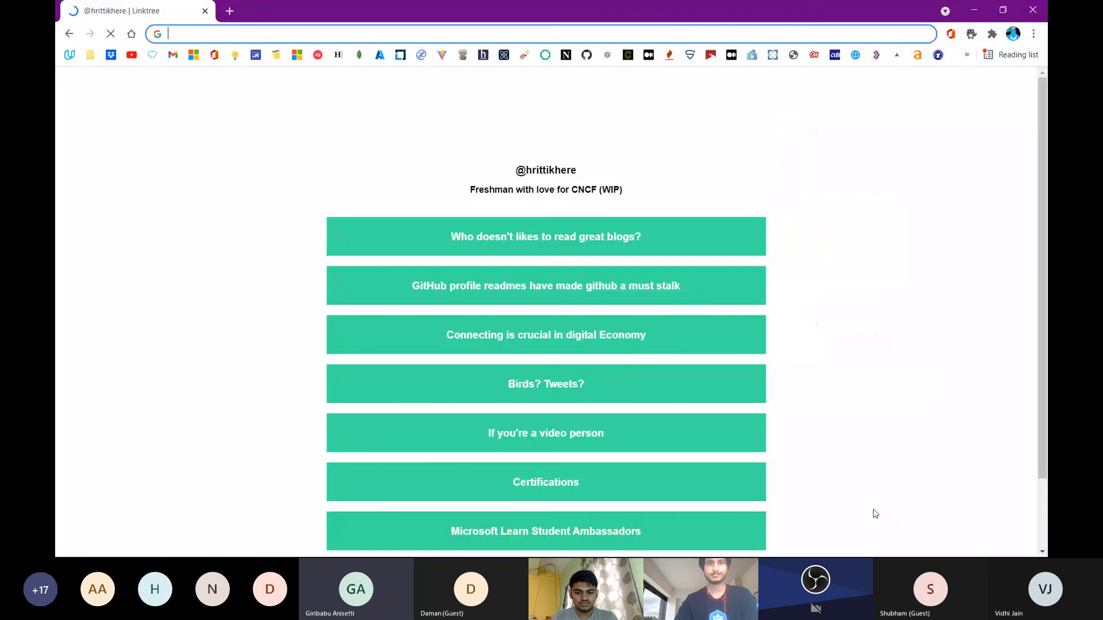
key("alt+Tab")
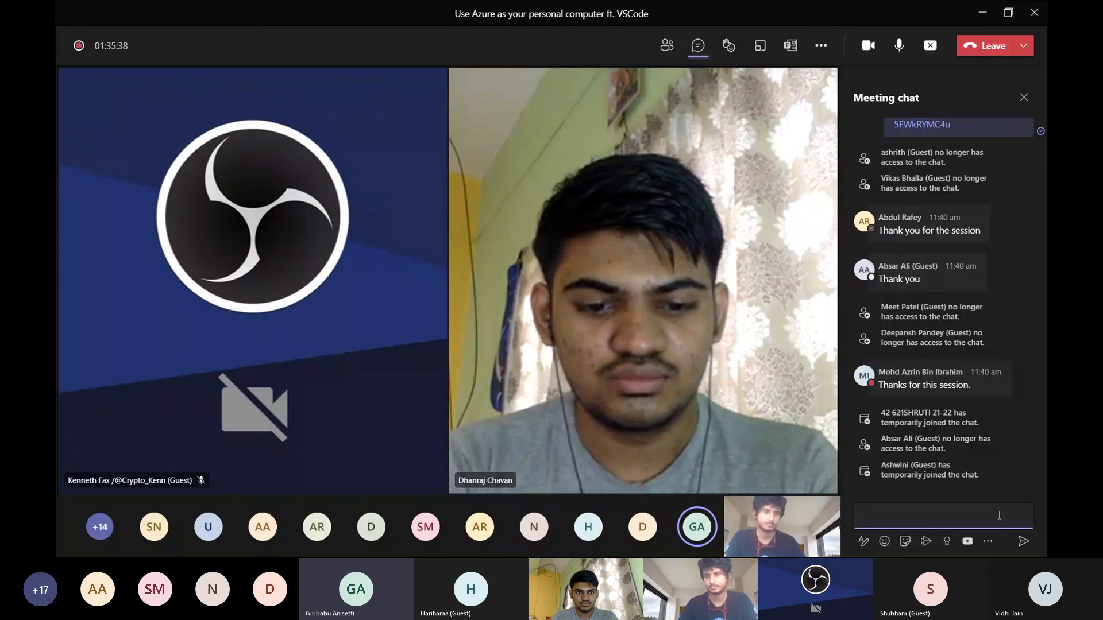
key("ctrl+v")
key("Return")
scroll(922, 364, "up", 1)
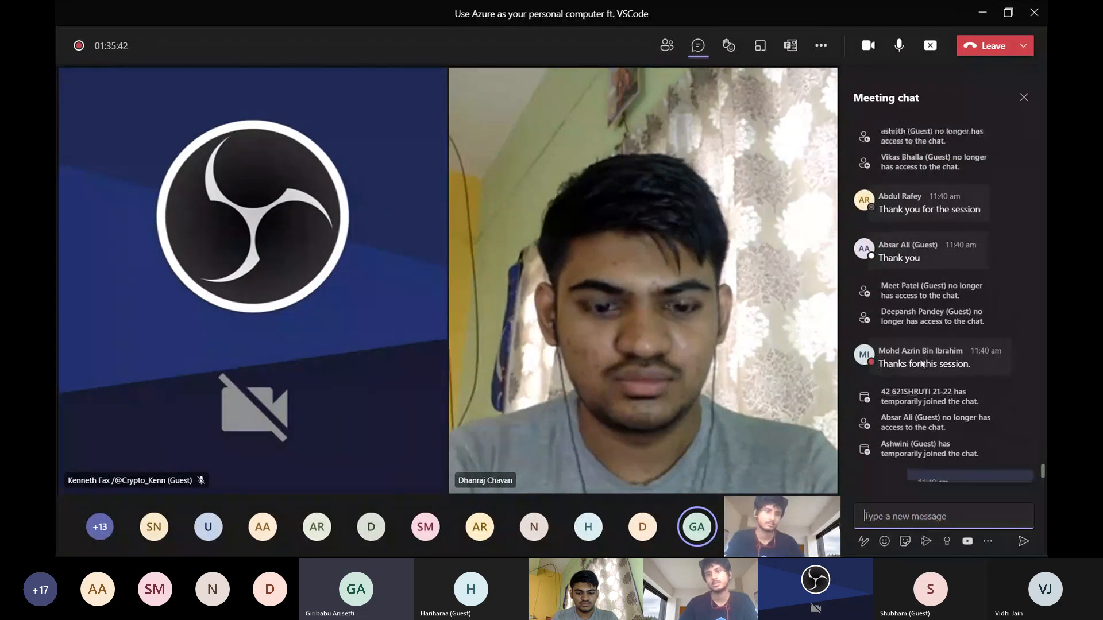
scroll(922, 364, "down", 1)
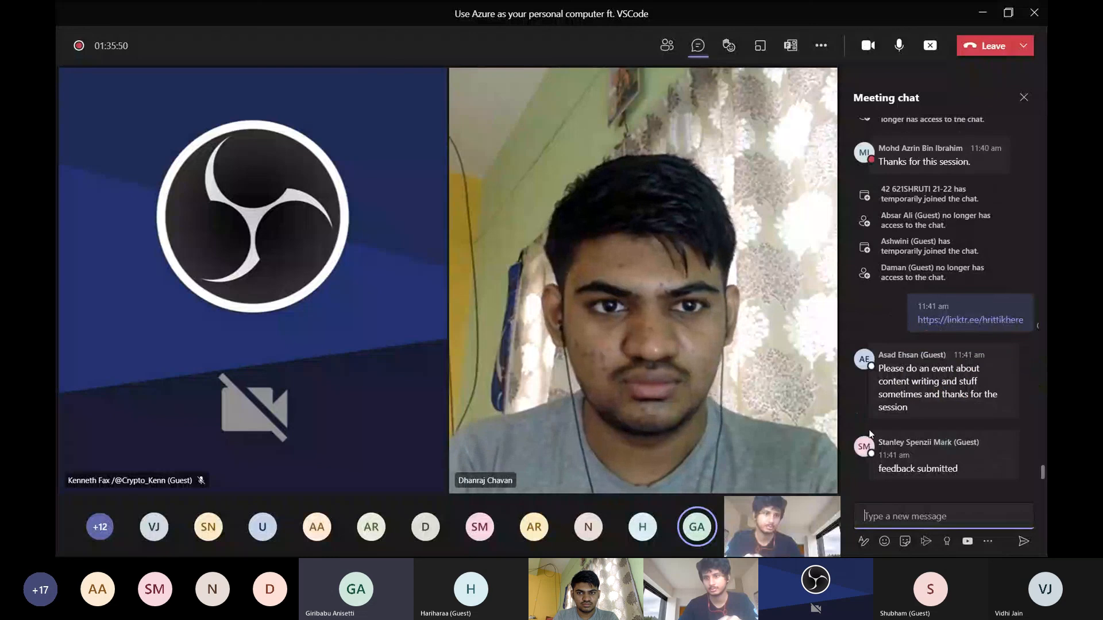
React with a heart to the chat message requesting a content writing event and to the "feedback submitted" message
left_click(872, 360)
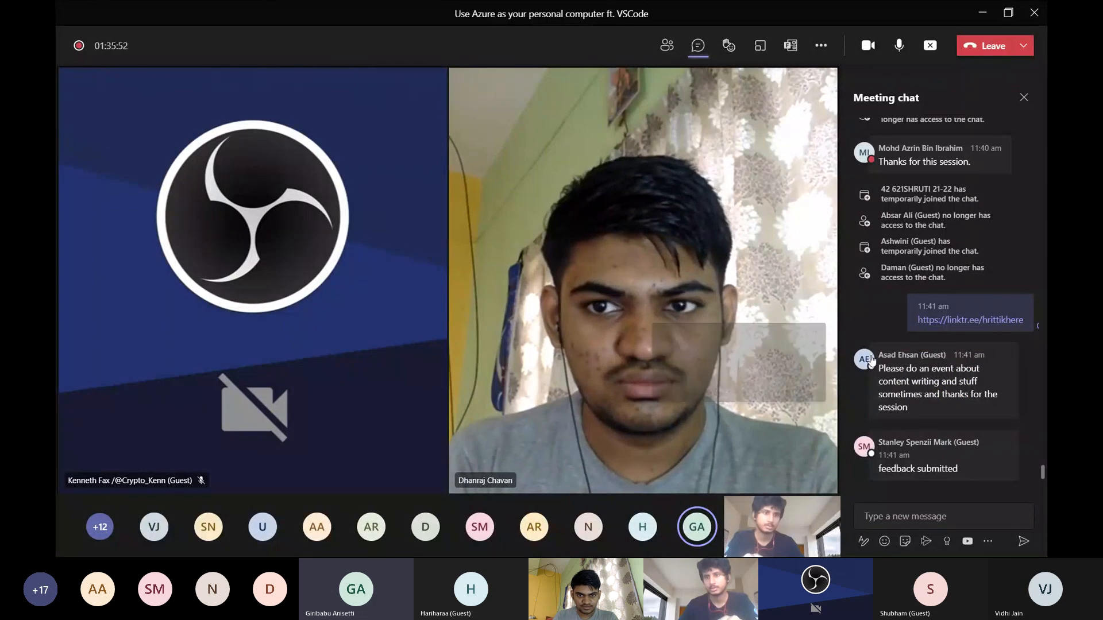
left_click(902, 367)
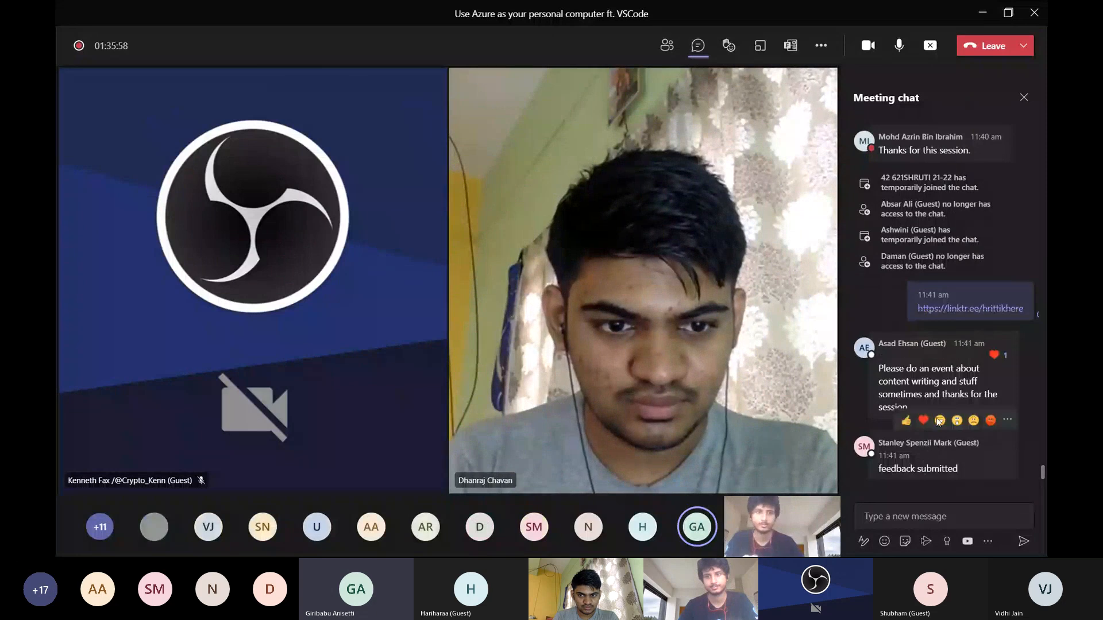
mouse_move(918, 440)
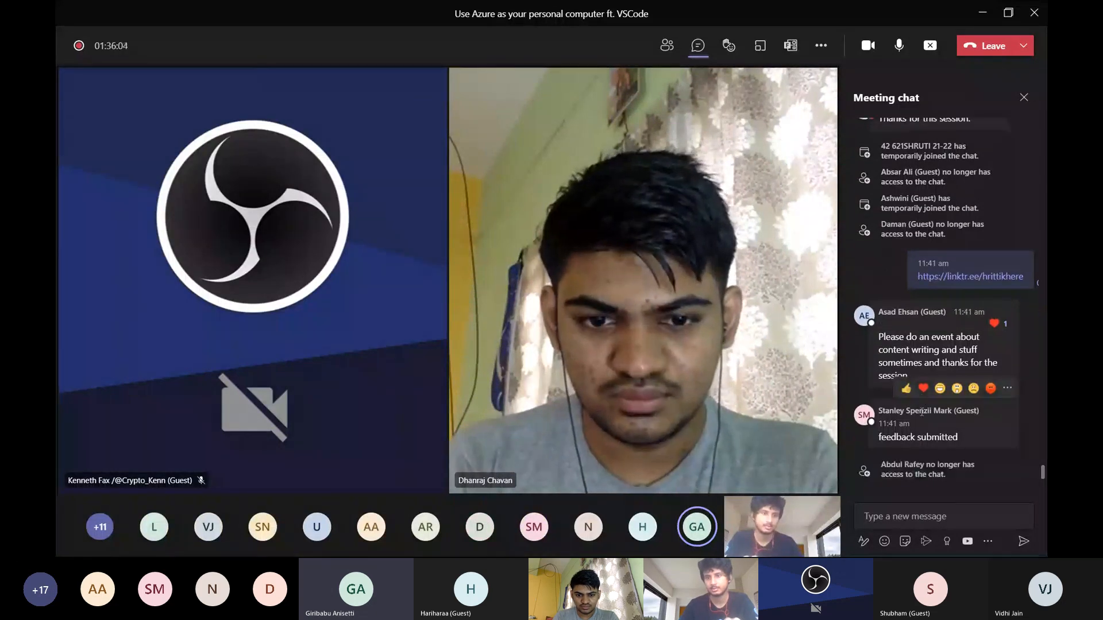
left_click(921, 394)
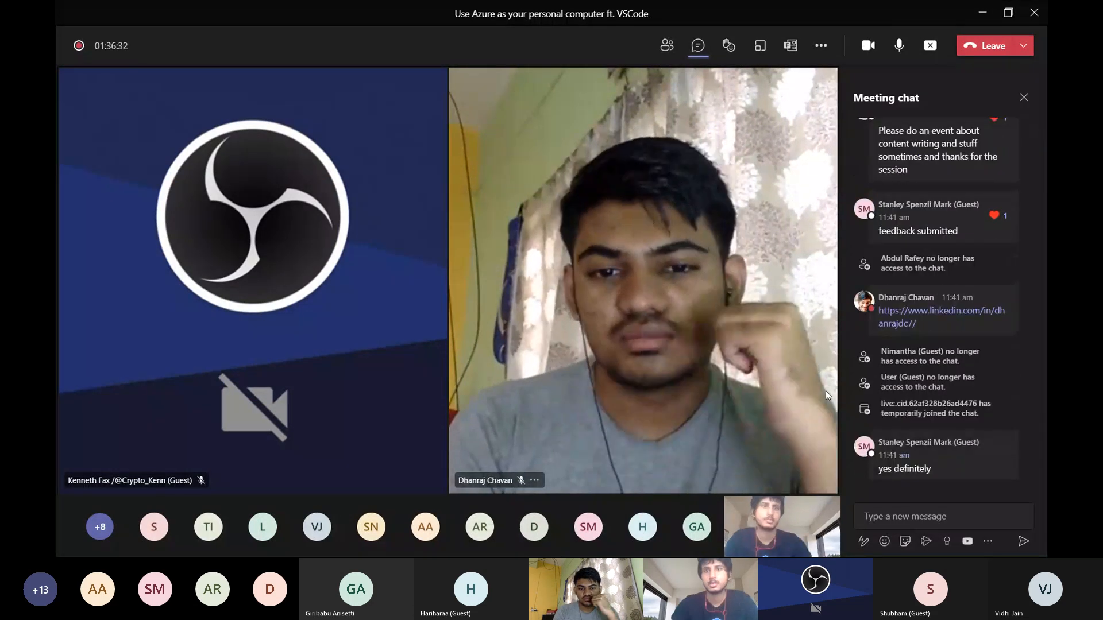
Stop the meeting recording
left_click(821, 46)
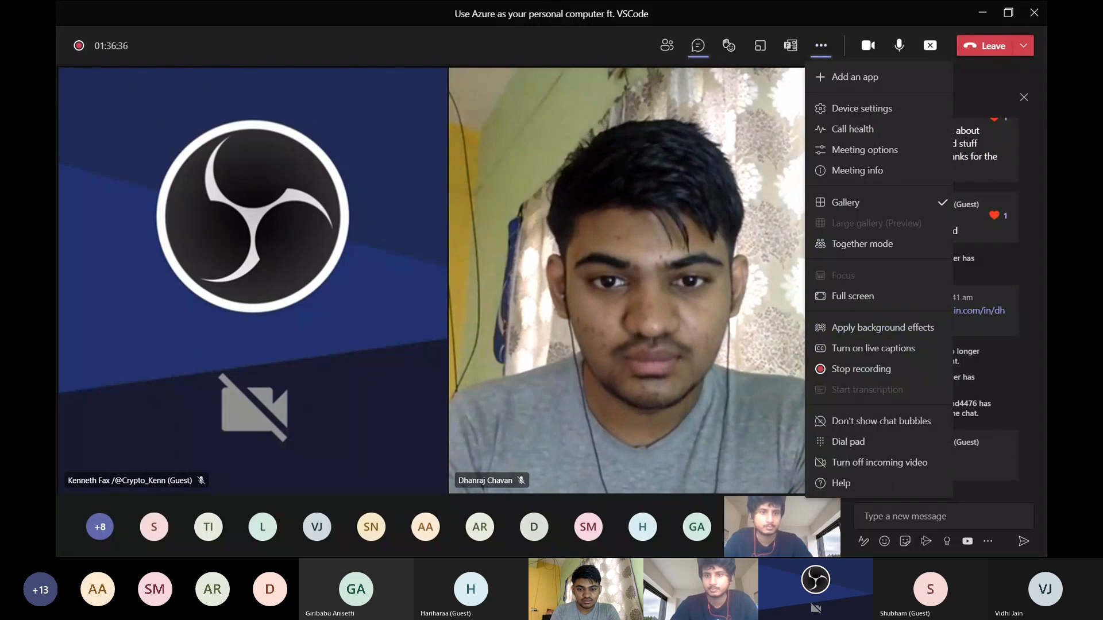
left_click(861, 369)
left_click(616, 308)
left_click(821, 45)
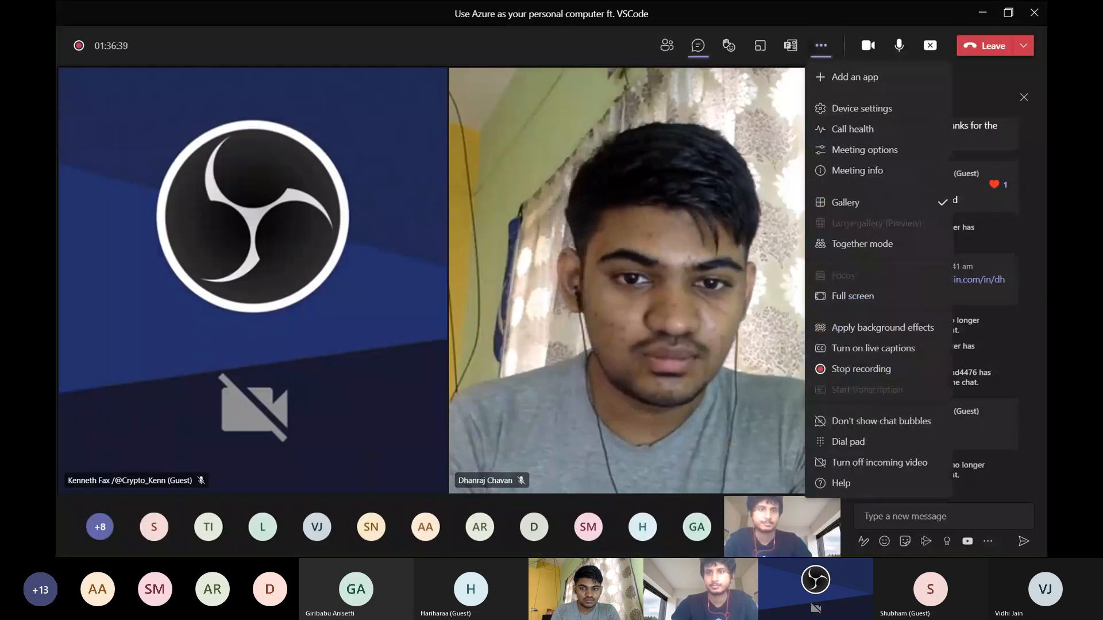